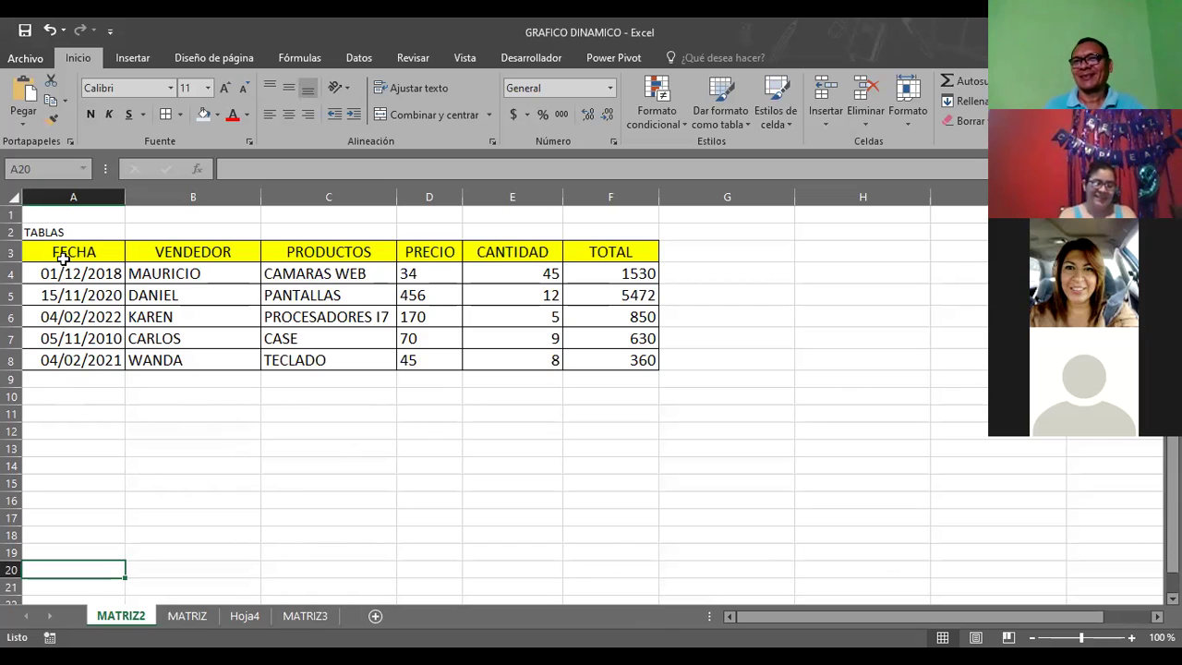
- Browse the MATRIZ and MATRIZ3 sheets, then return to MATRIZ2
click(64, 260)
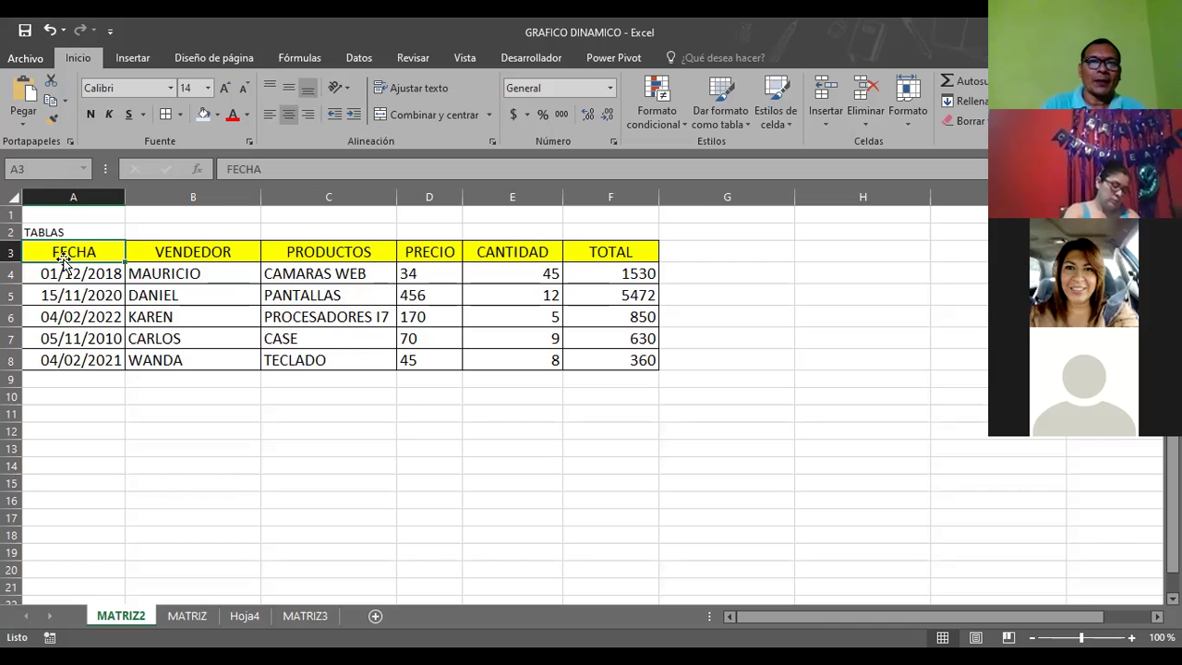
click(189, 616)
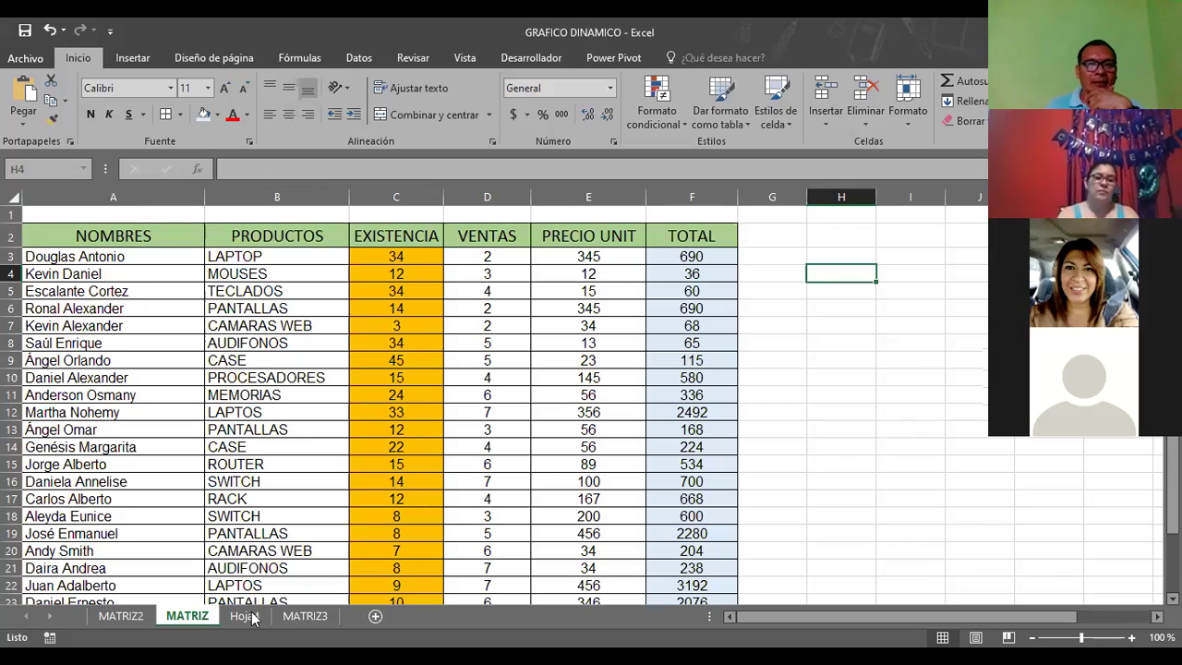
click(296, 619)
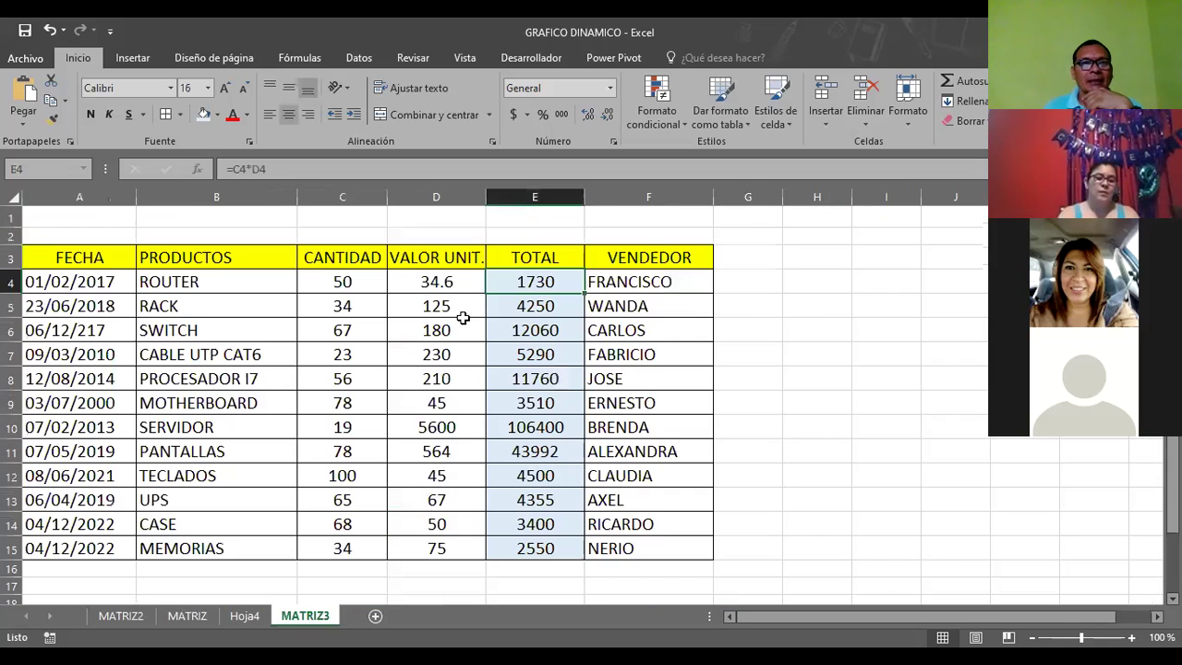
click(767, 329)
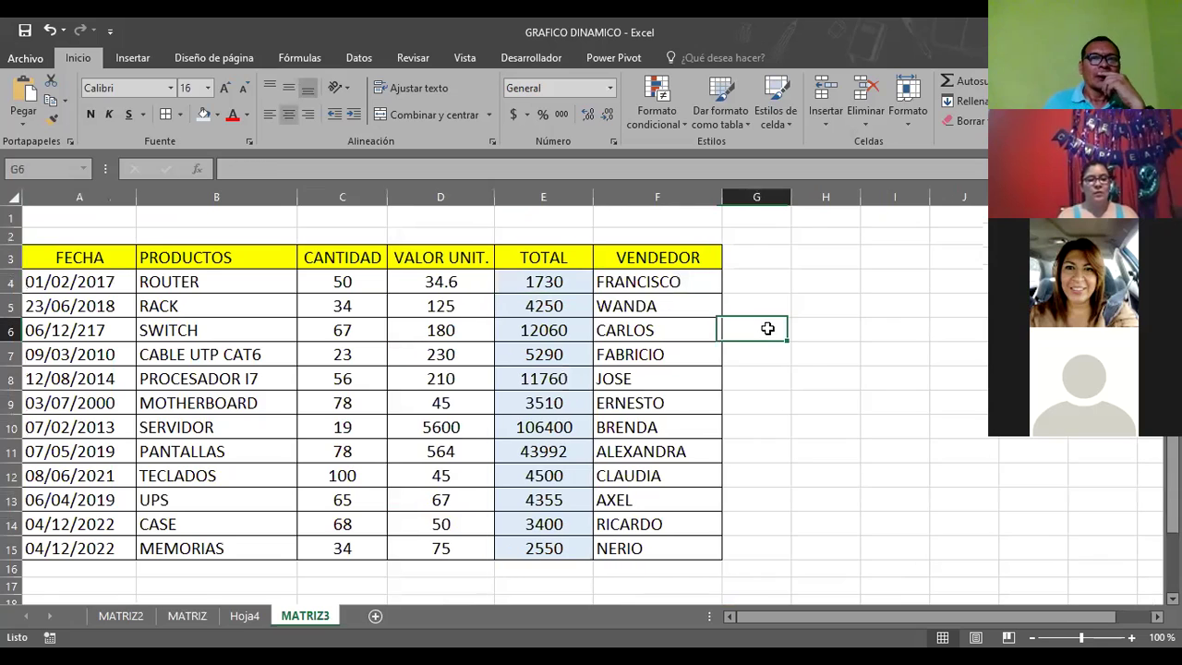
click(121, 617)
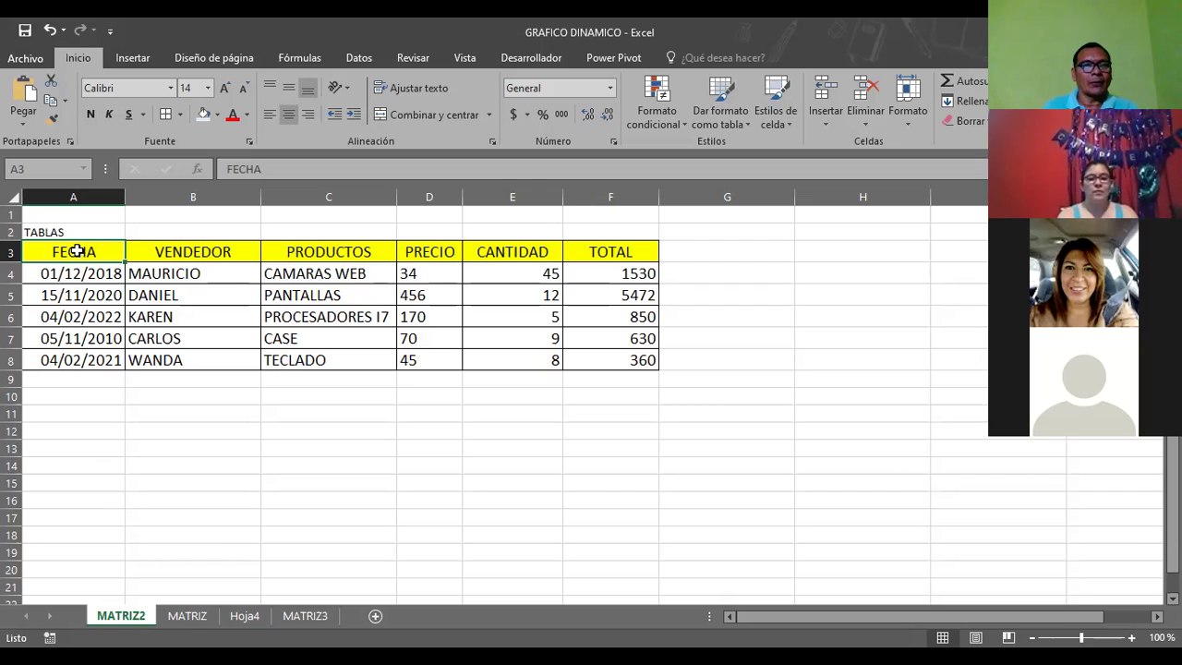
- Select the table range A3:F8 on MATRIZ2 and start a pivot table from it
drag(78, 251, 646, 368)
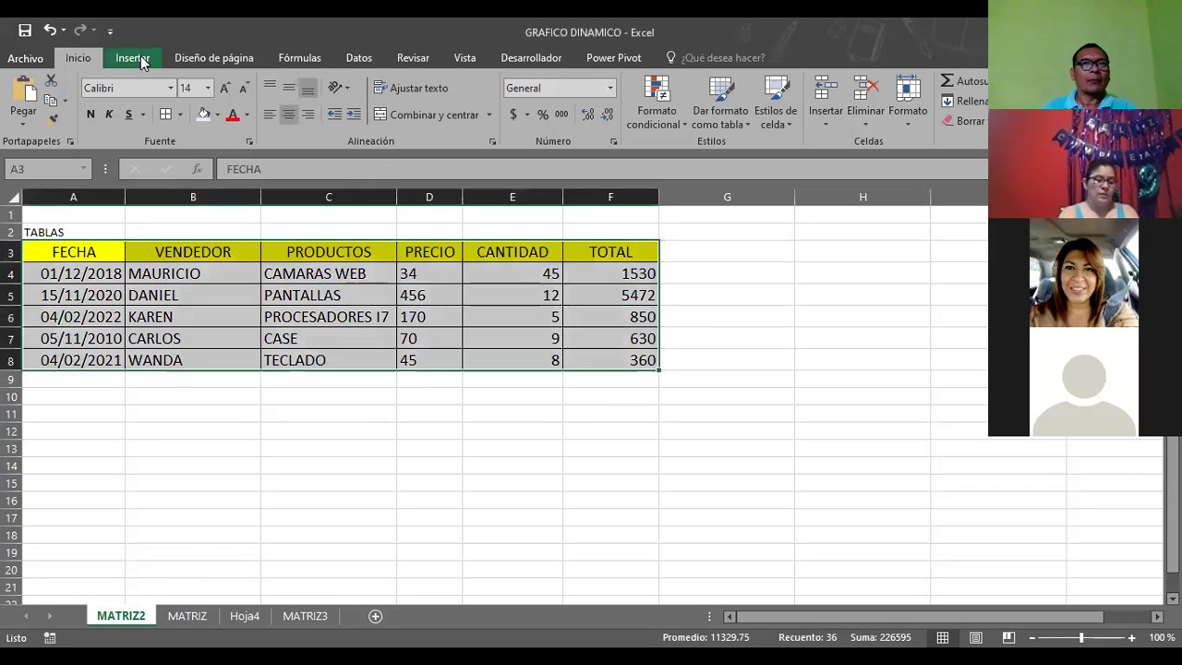
click(140, 57)
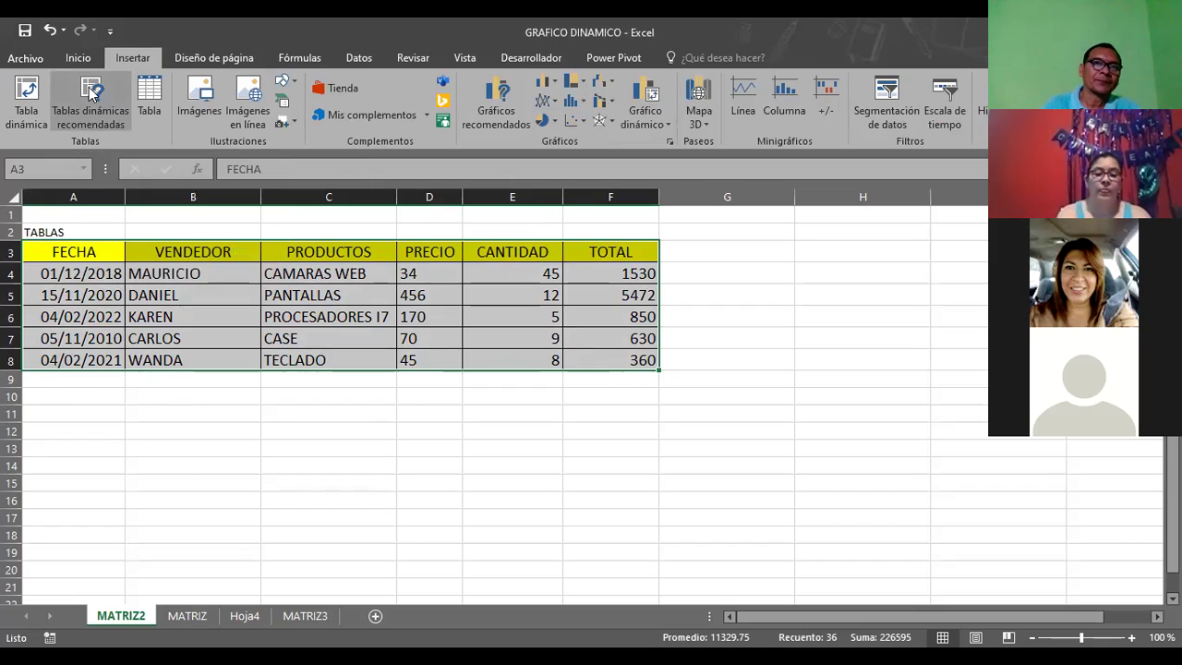
click(25, 106)
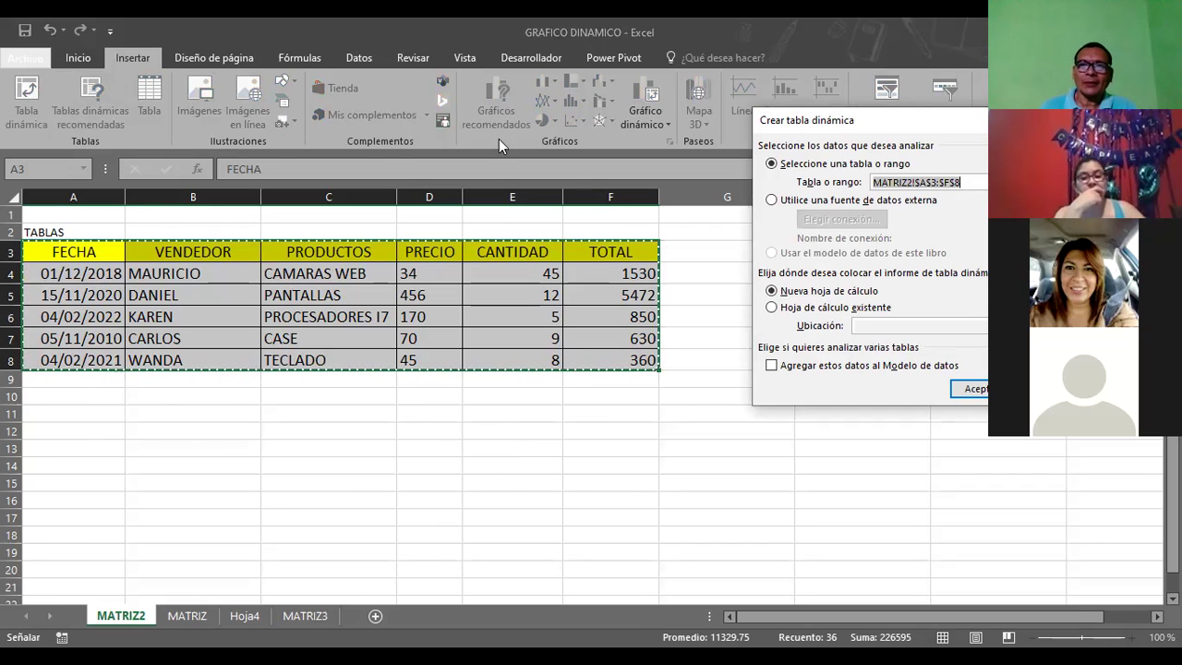
- Accept the new-worksheet destination to create the empty pivot on Hoja5
click(948, 382)
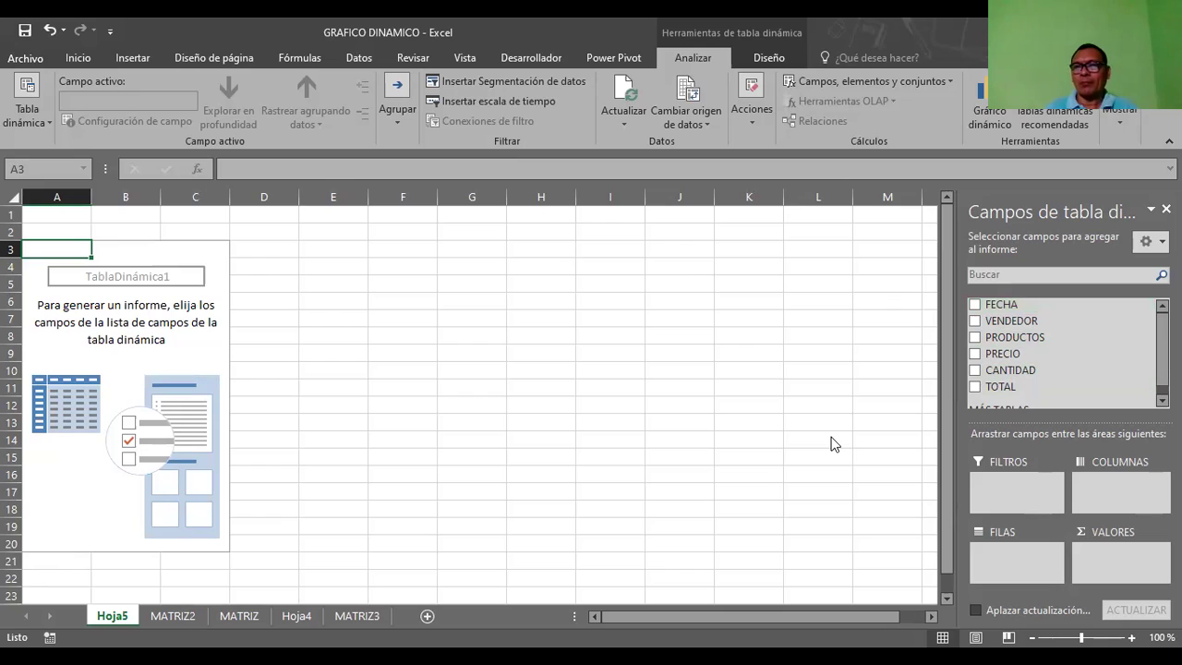
click(1063, 384)
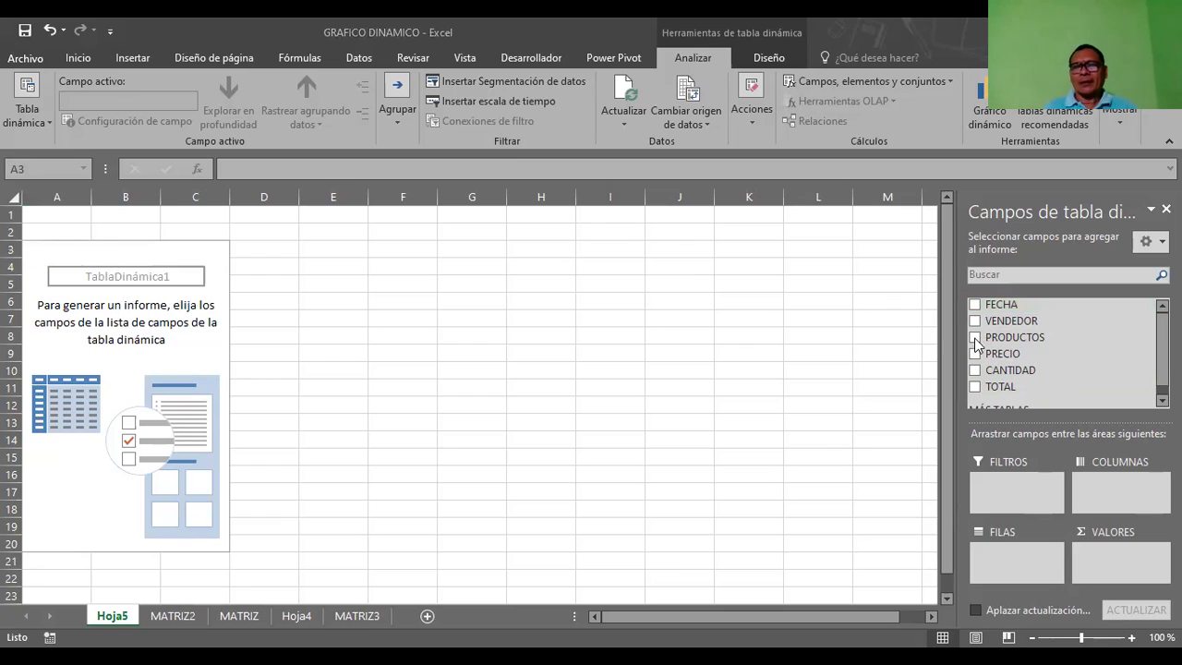
click(329, 278)
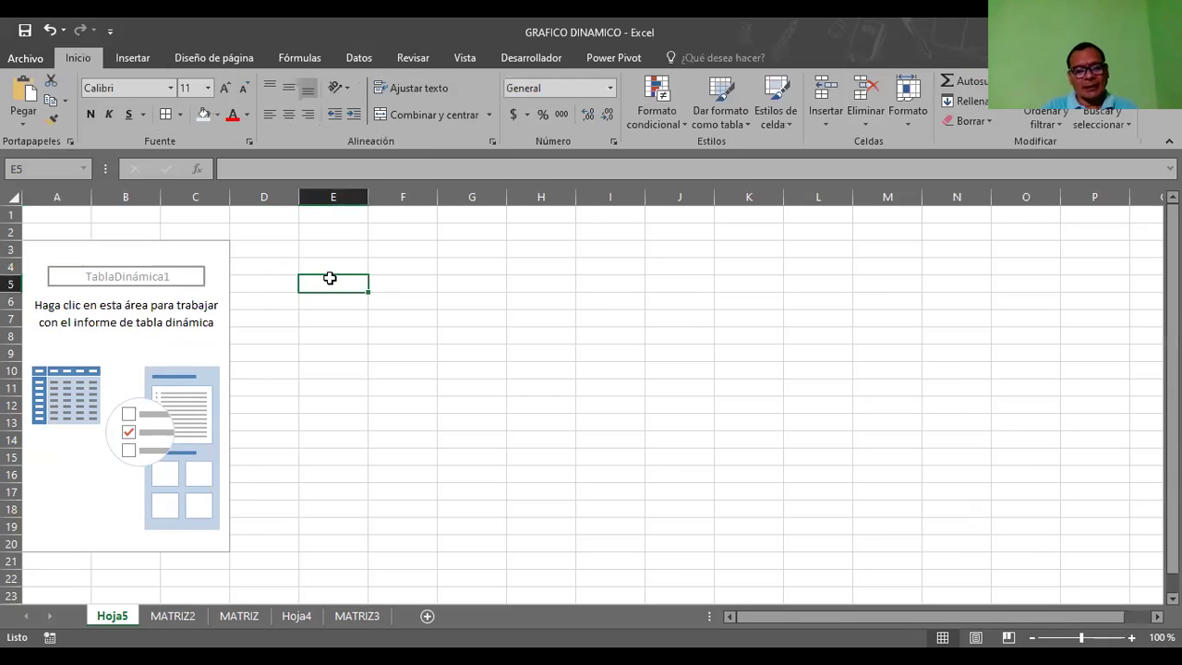
text(luis)
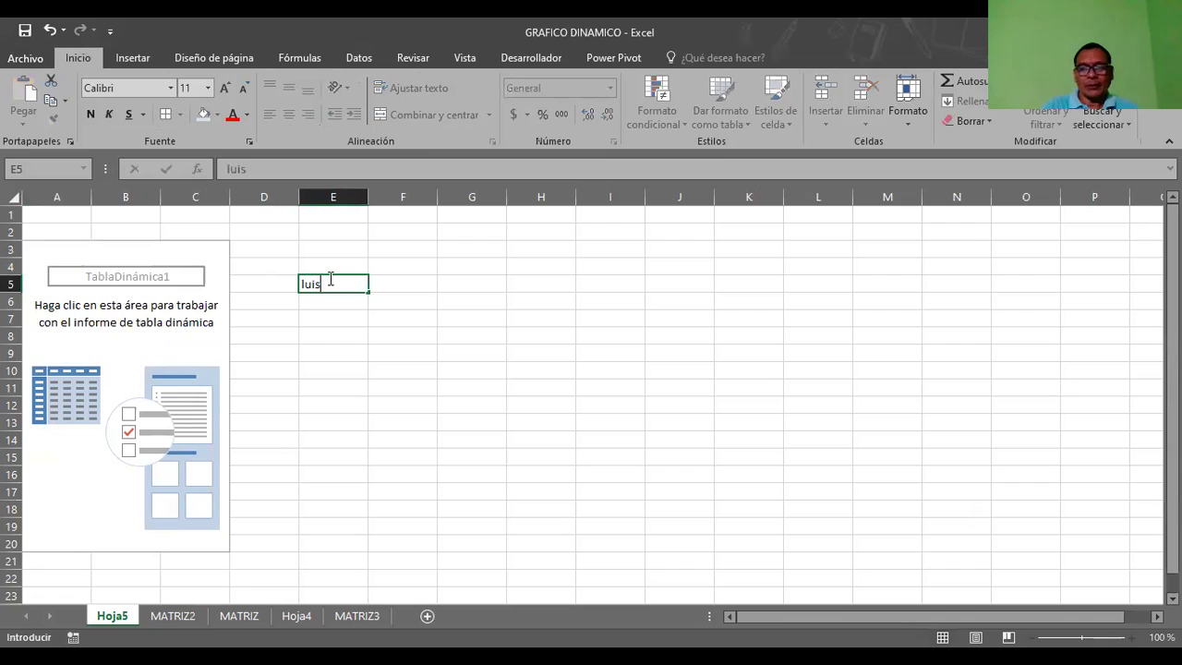
key(Return)
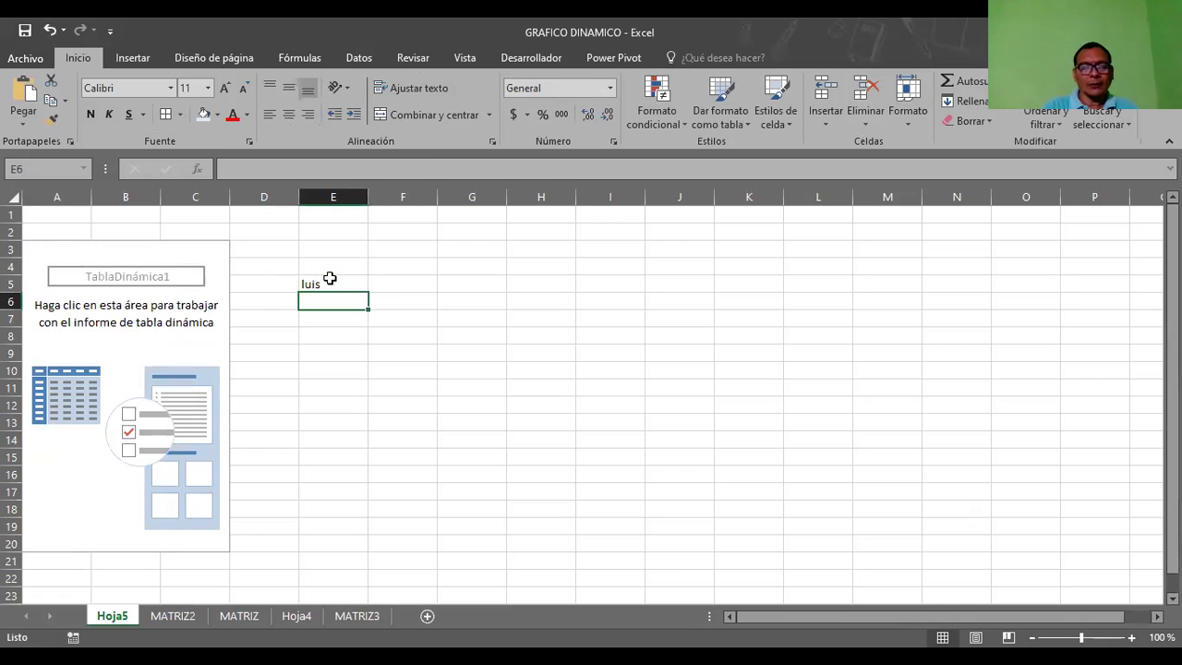
text(jose)
key(Return)
text(irma)
click(329, 278)
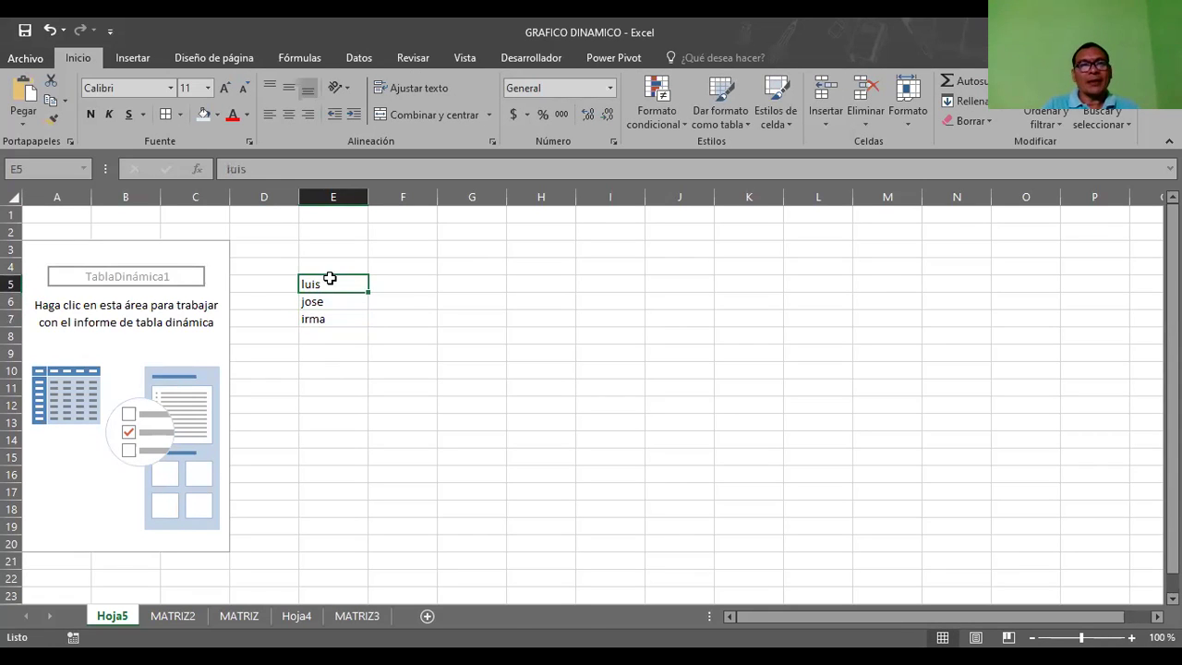
key(Right)
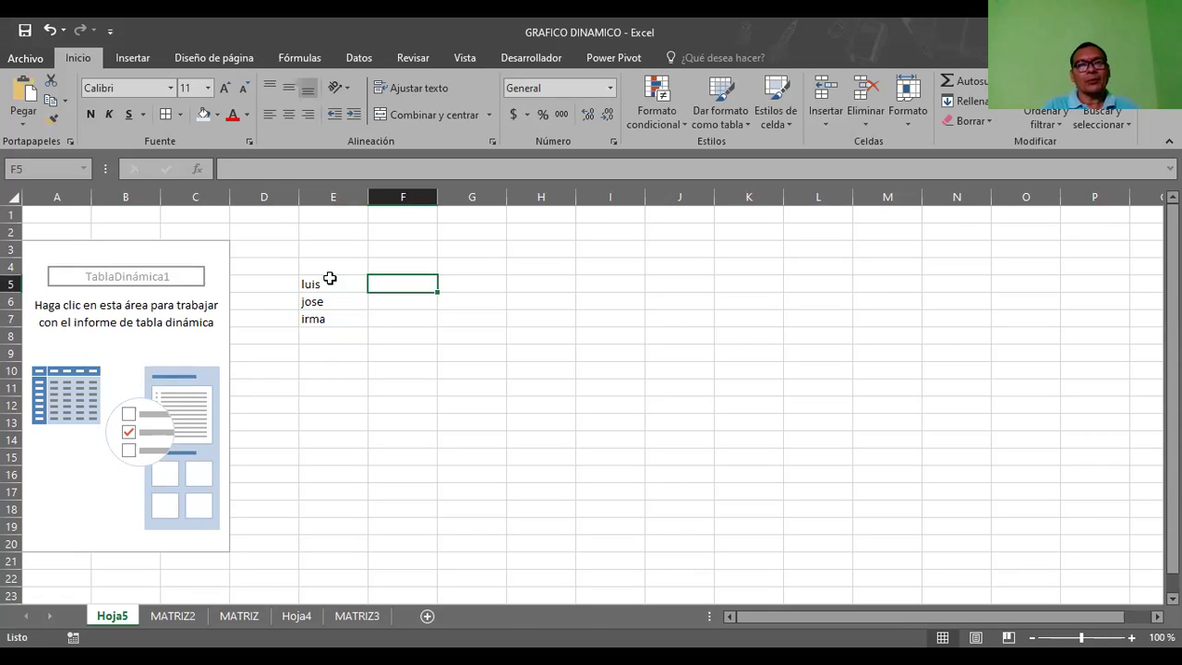
key(Up)
key(Left)
text(nombres)
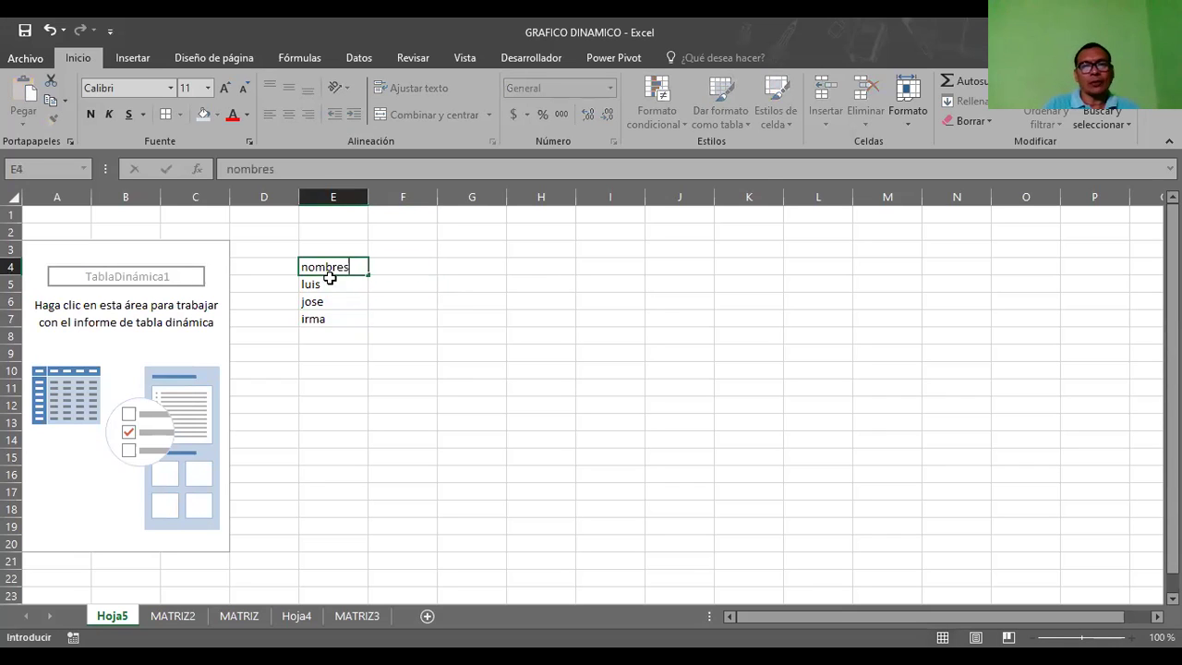
key(Right)
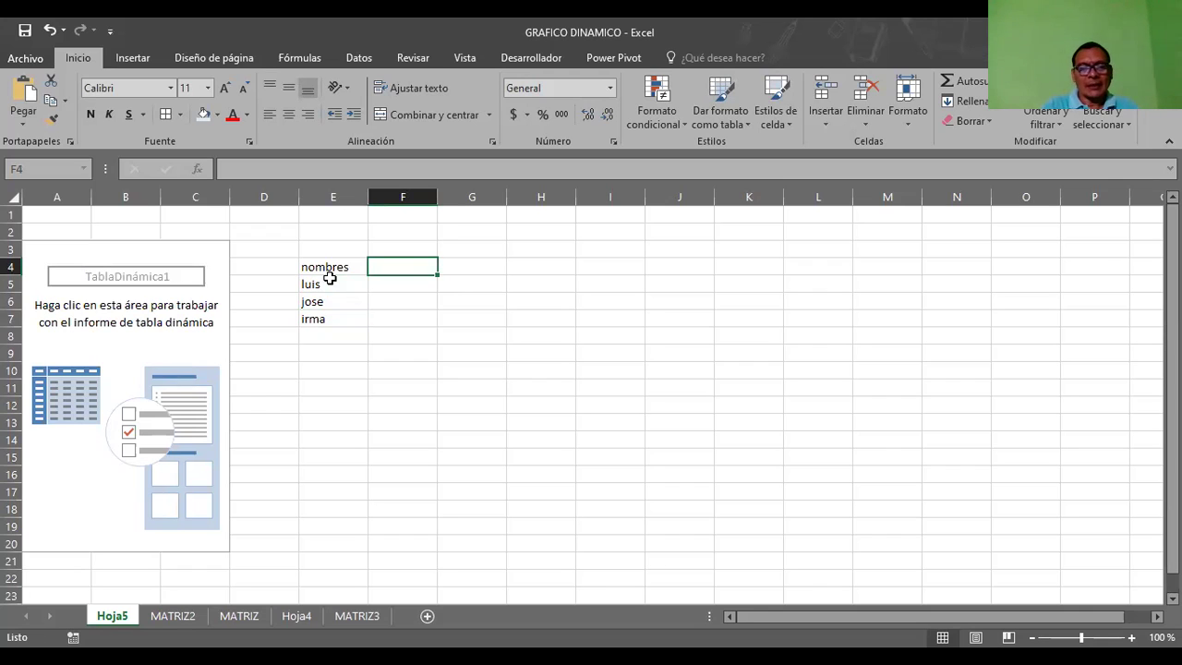
text(produ)
key(BackSpace)
key(BackSpace)
text(ductos)
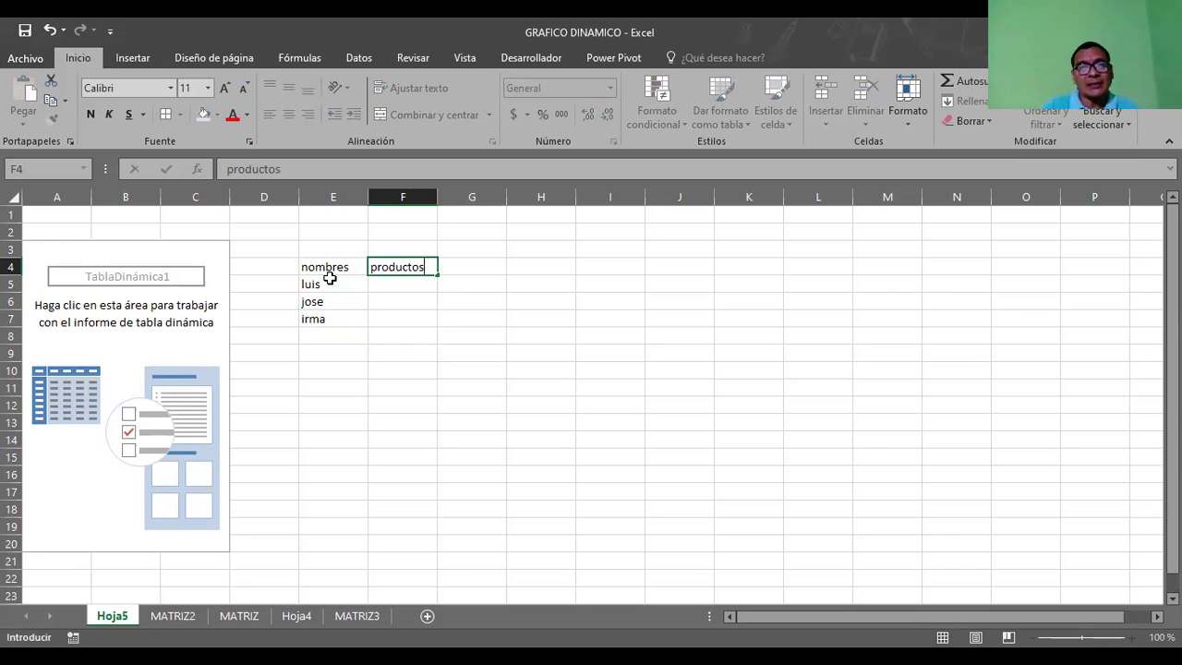
key(Return)
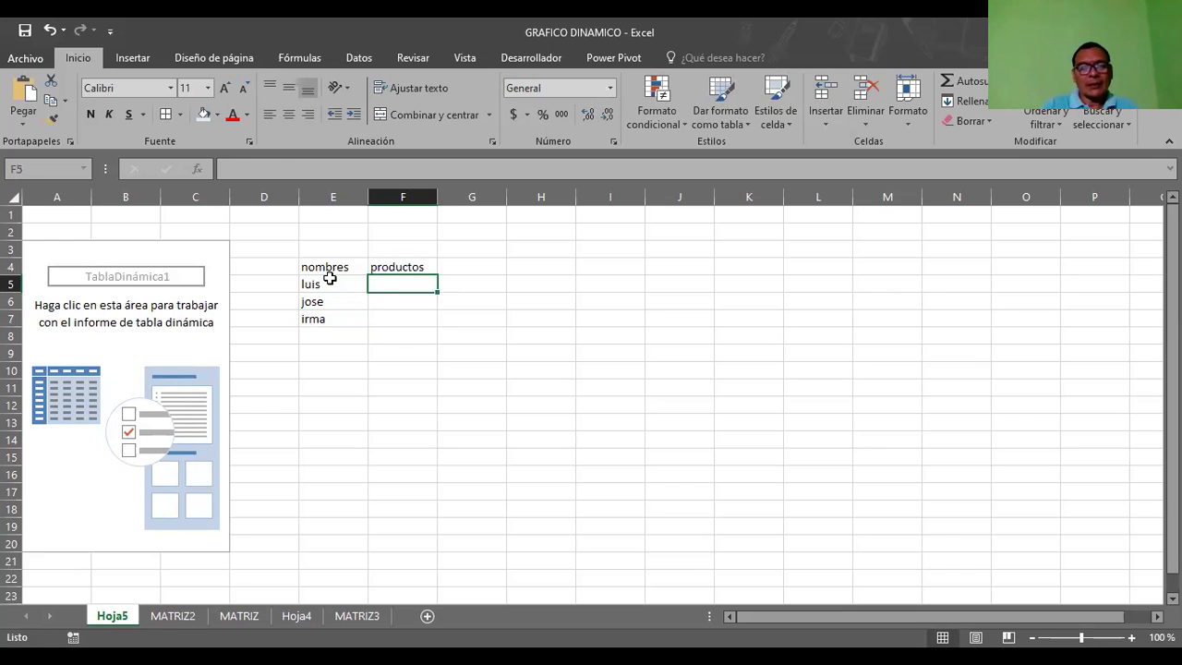
text(laptop)
key(Return)
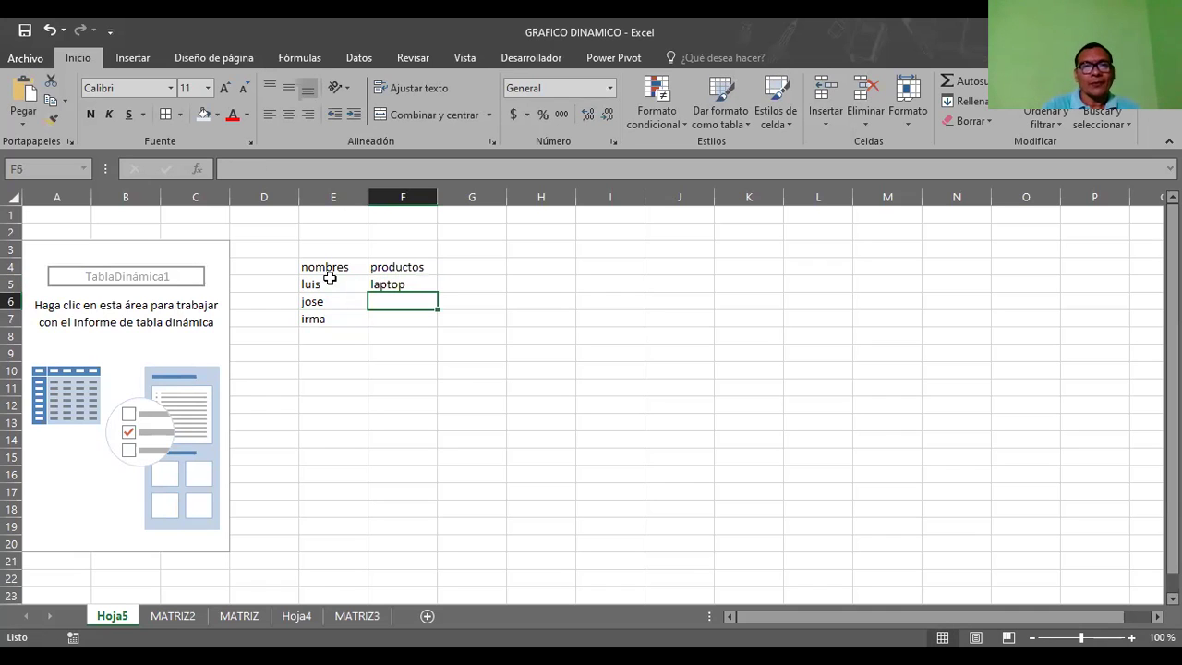
text(tablet)
key(Return)
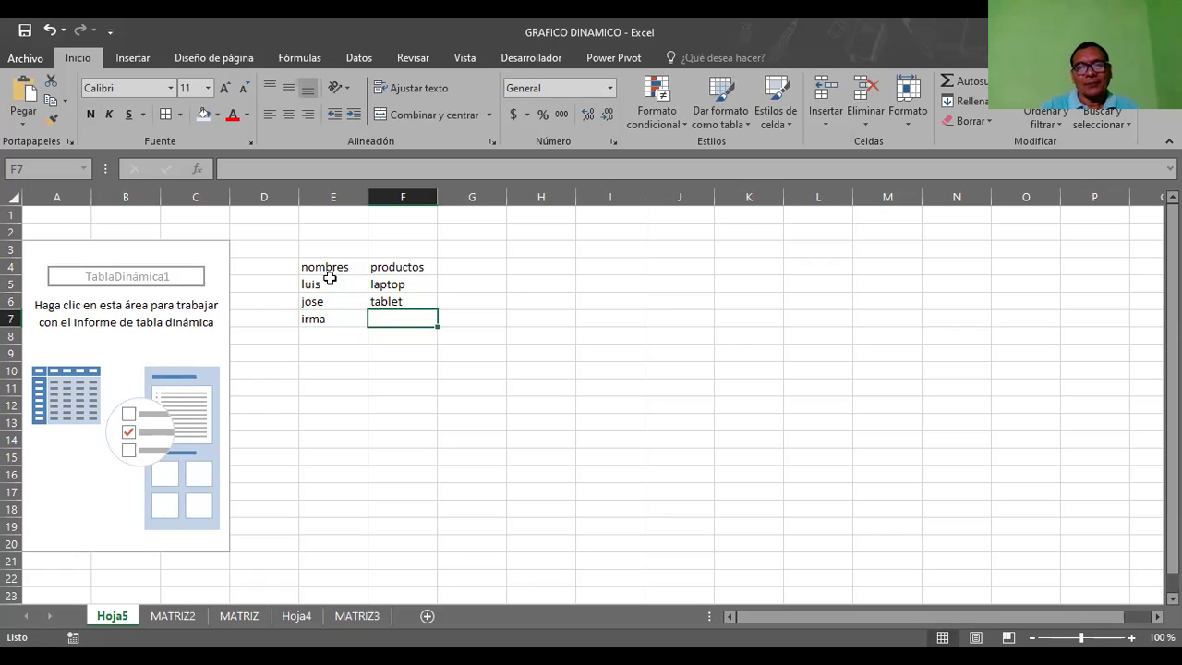
mouse_move(324, 267)
mouse_down()
mouse_move(350, 269)
mouse_move(407, 326)
mouse_up()
key(Delete)
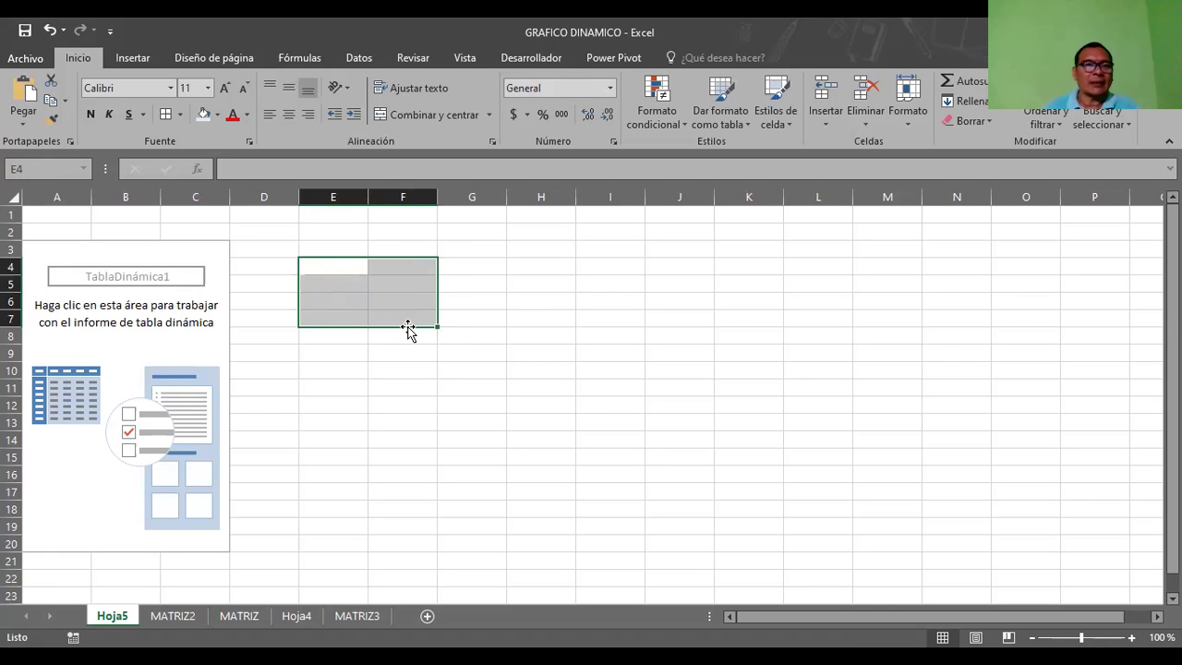
click(374, 388)
- Put VENDEDOR and PRODUCTOS in the rows and sum TOTAL in the values, totalling 8842
click(129, 420)
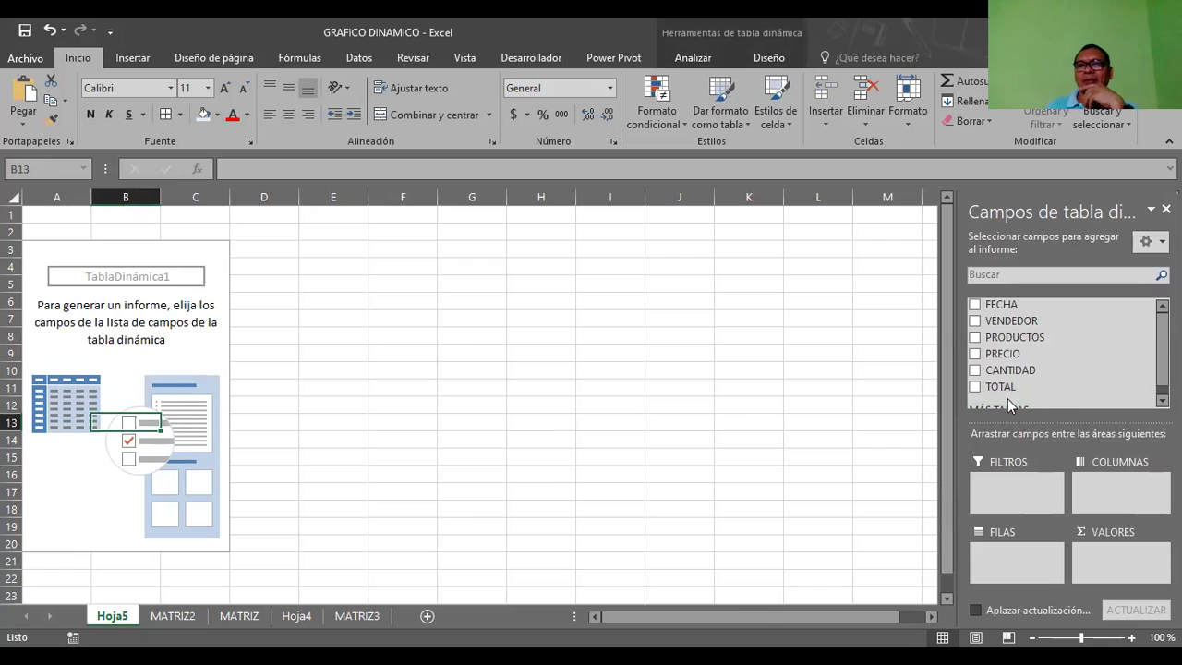
scroll(1139, 345, down, 1)
scroll(1139, 345, up, 1)
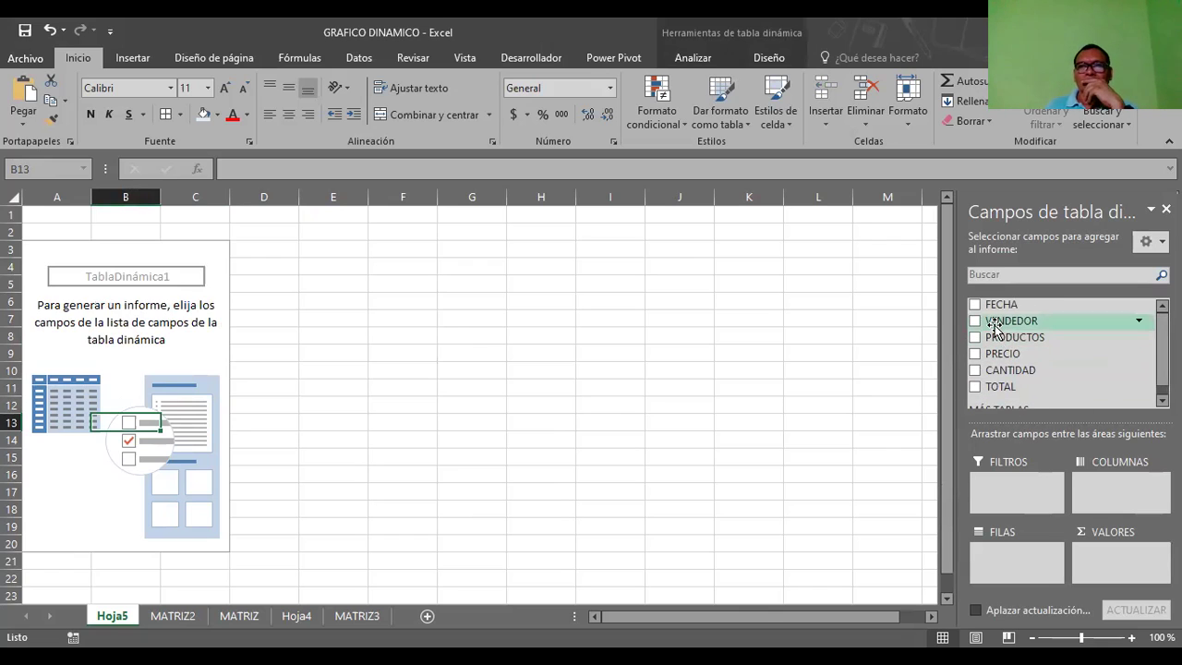
click(975, 321)
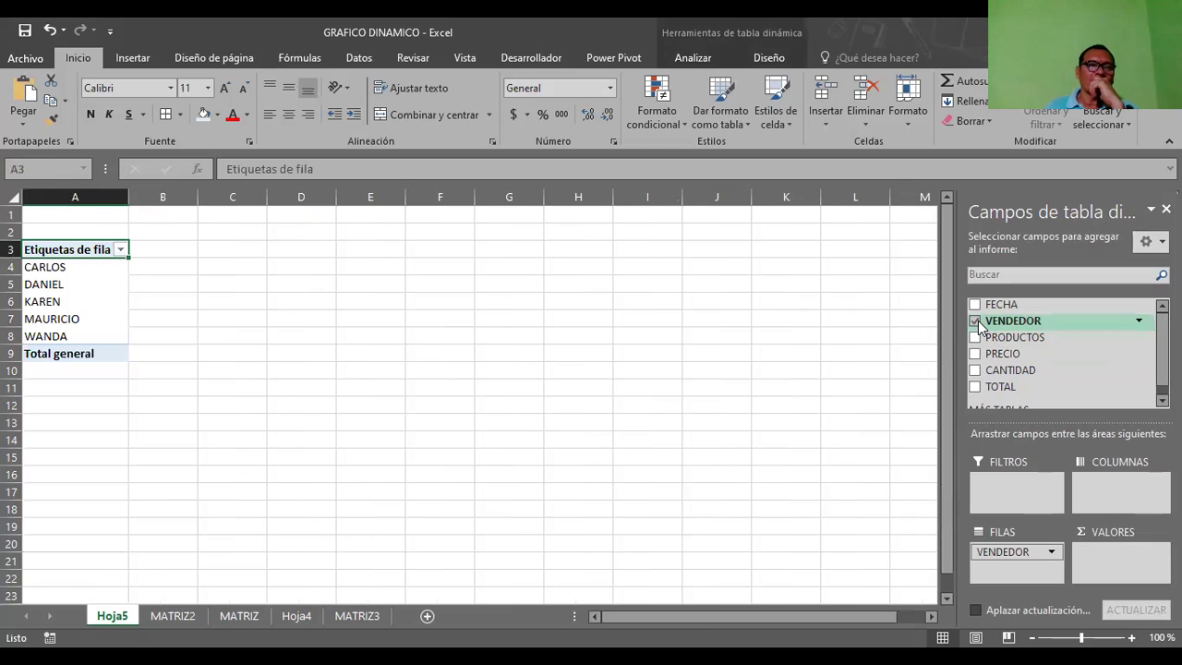
click(974, 338)
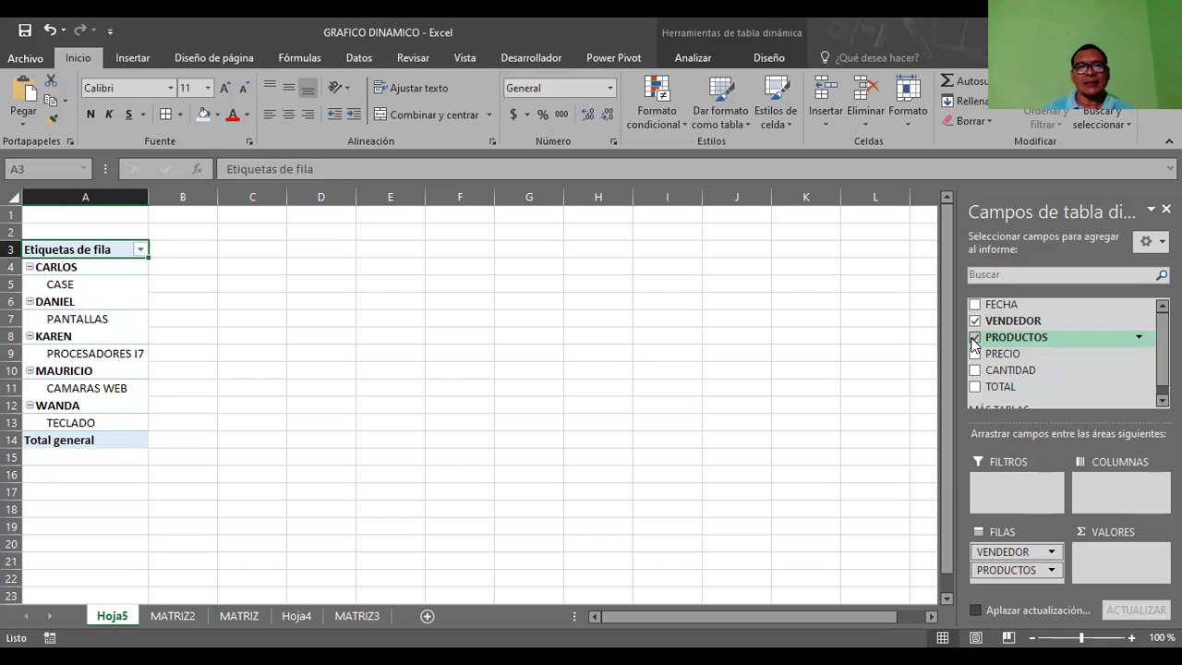
drag(1000, 387, 1114, 558)
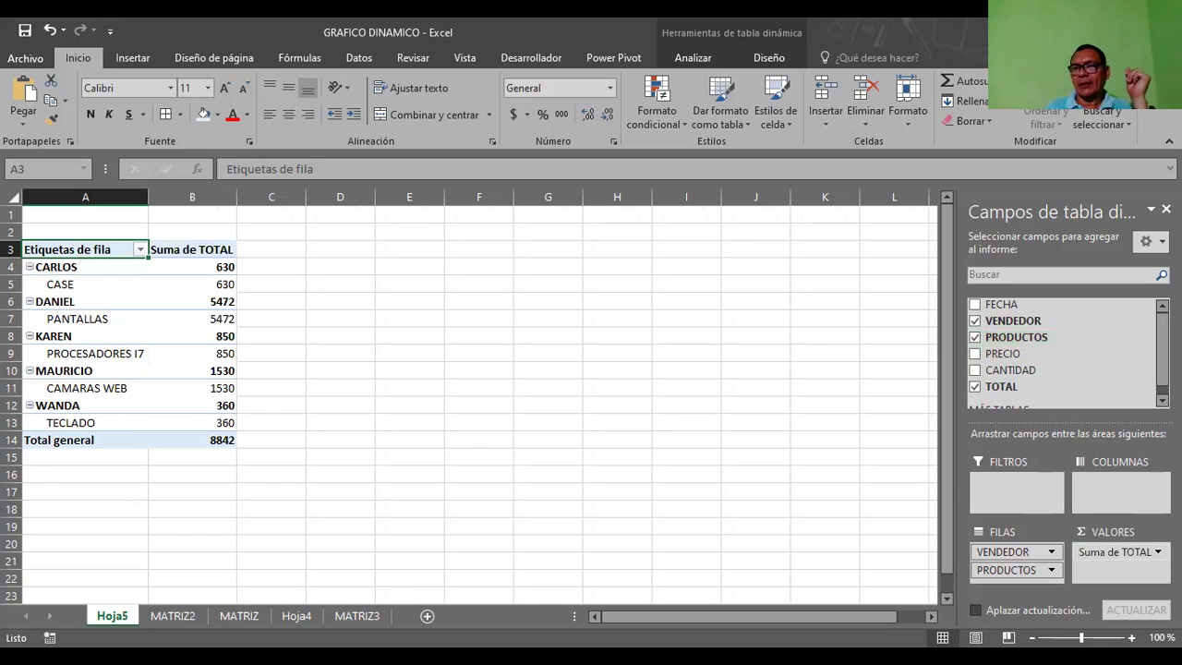
click(1117, 551)
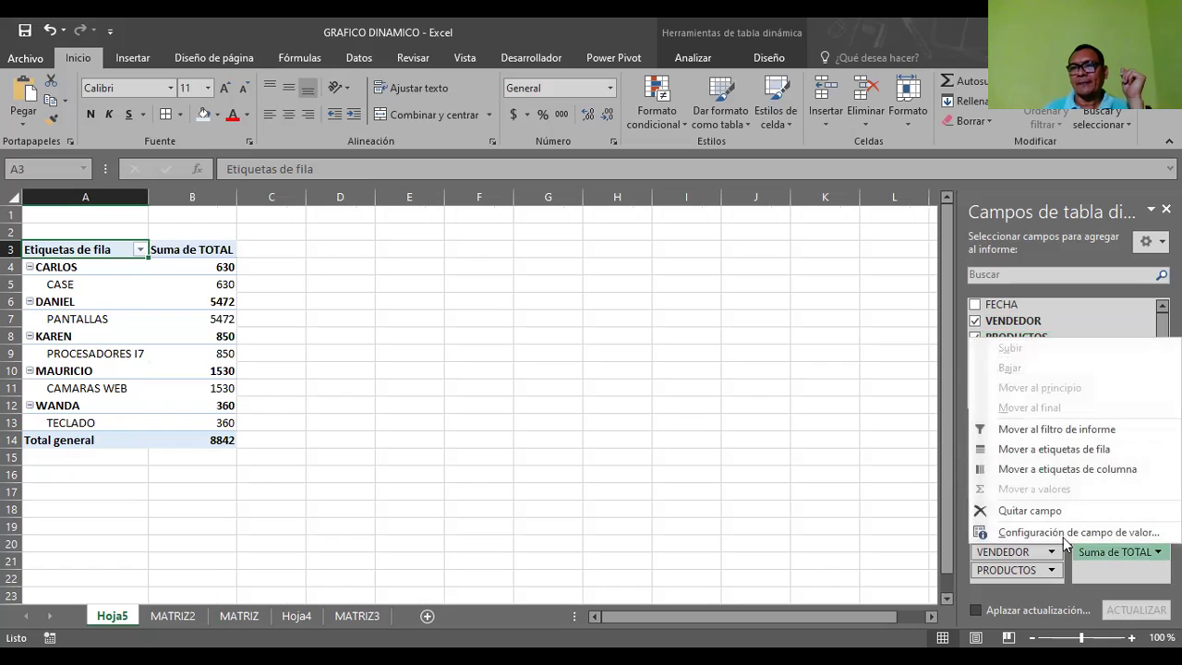
- Change the TOTAL value field to summarise by maximum (Máx. de TOTAL)
click(1046, 531)
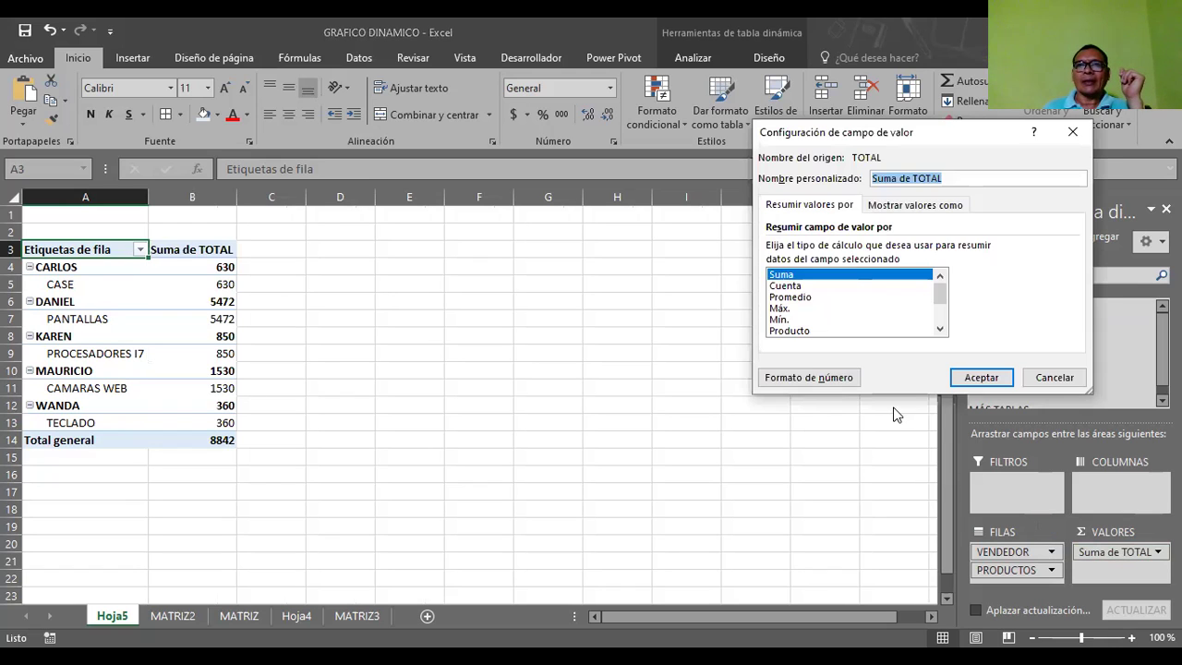
click(791, 287)
click(808, 297)
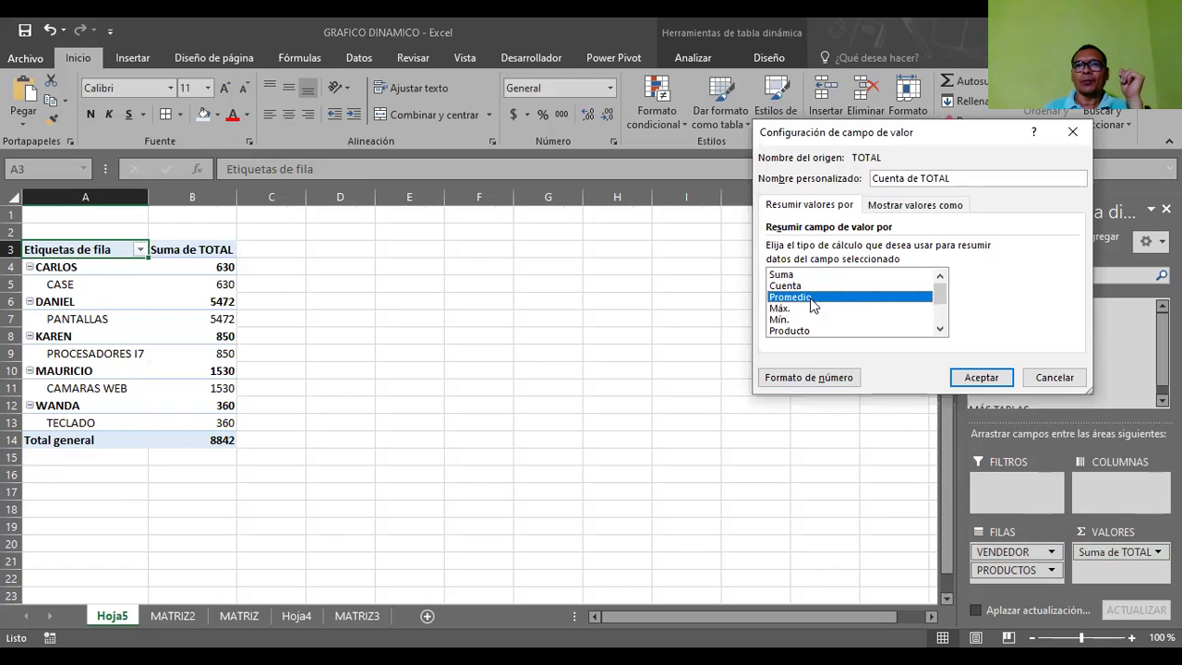
click(788, 309)
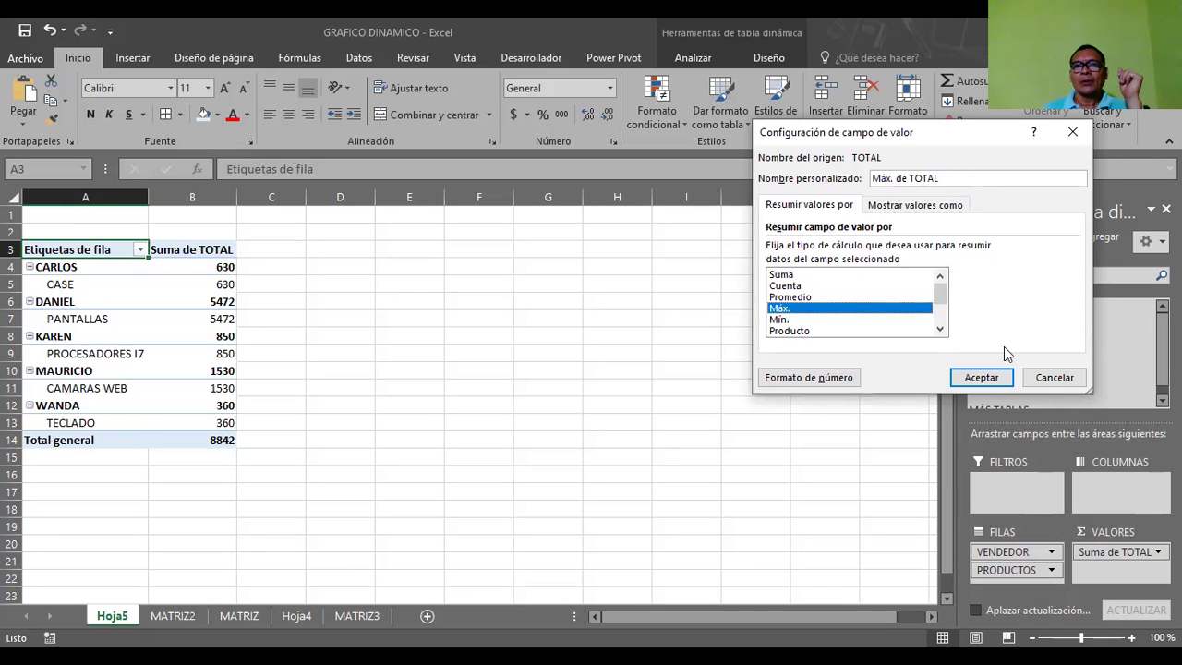
click(971, 373)
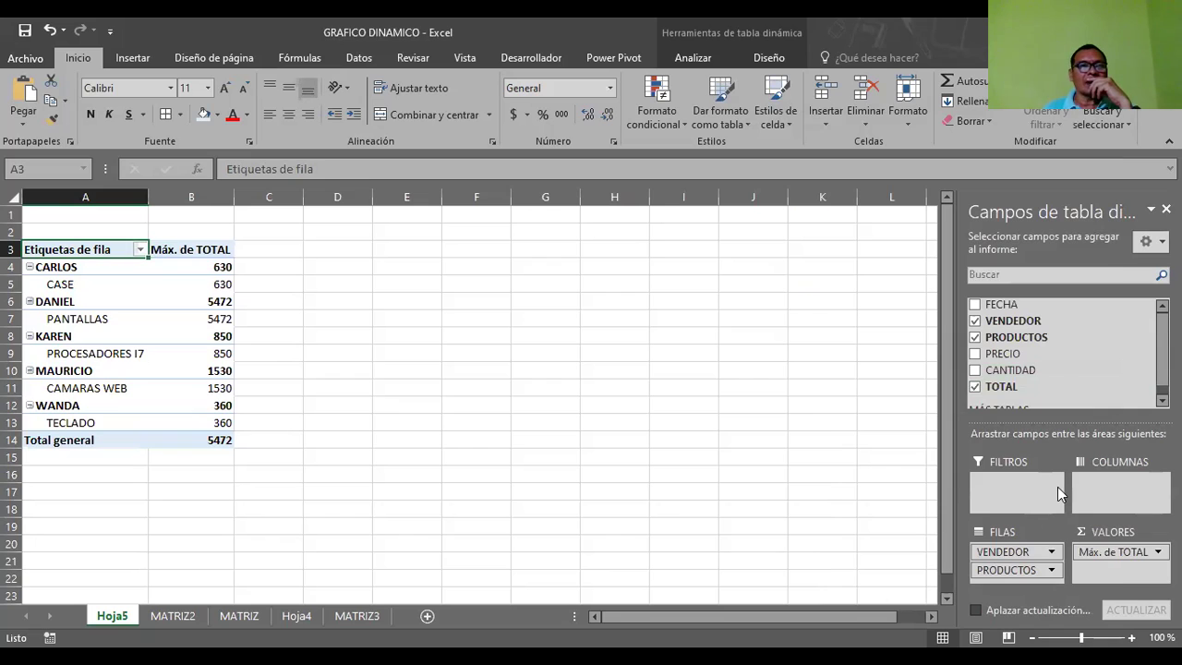
click(144, 268)
click(192, 251)
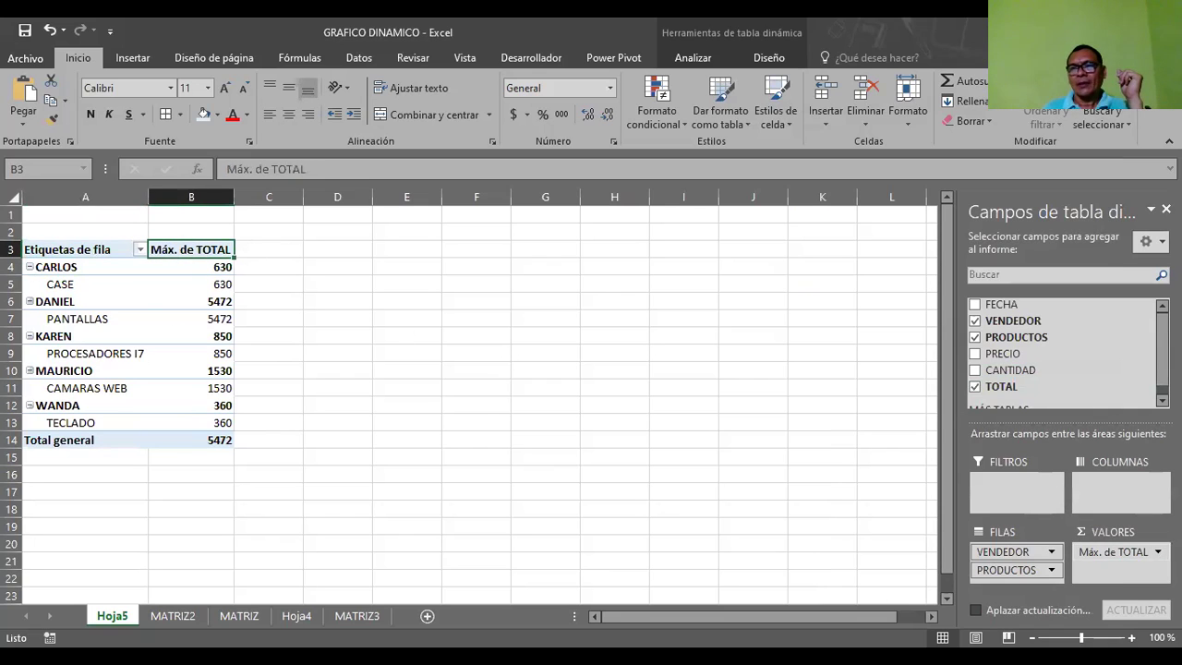
- Switch TOTAL back to Suma and select the value cells to check their sum
click(1117, 551)
click(1045, 531)
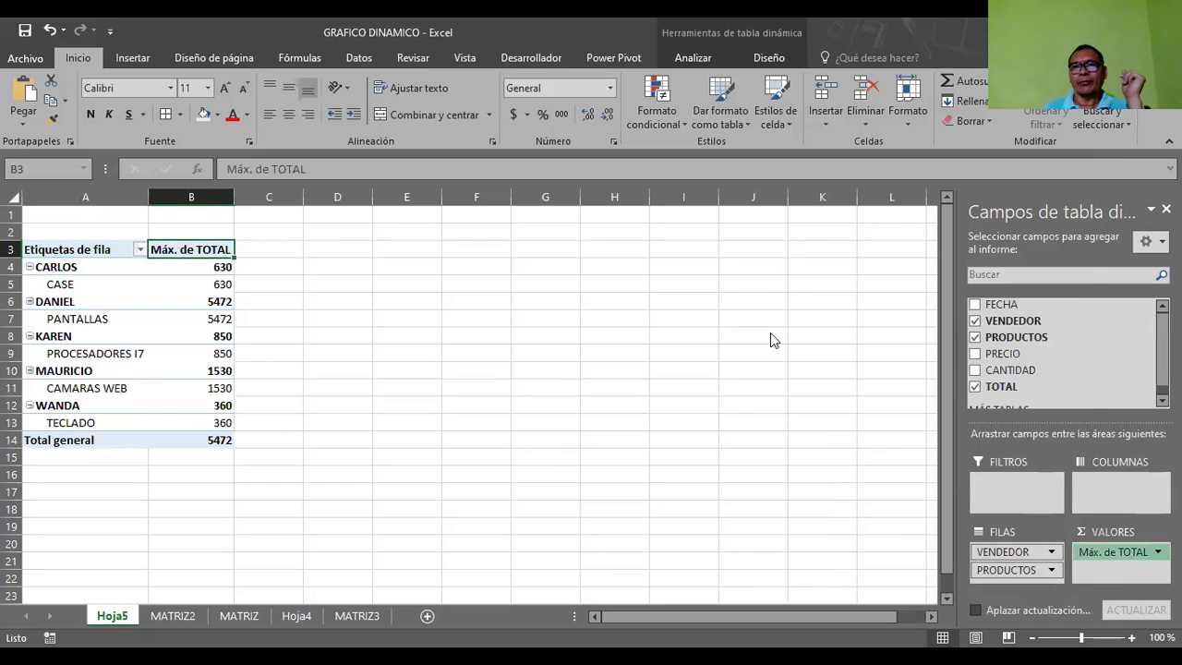
click(781, 274)
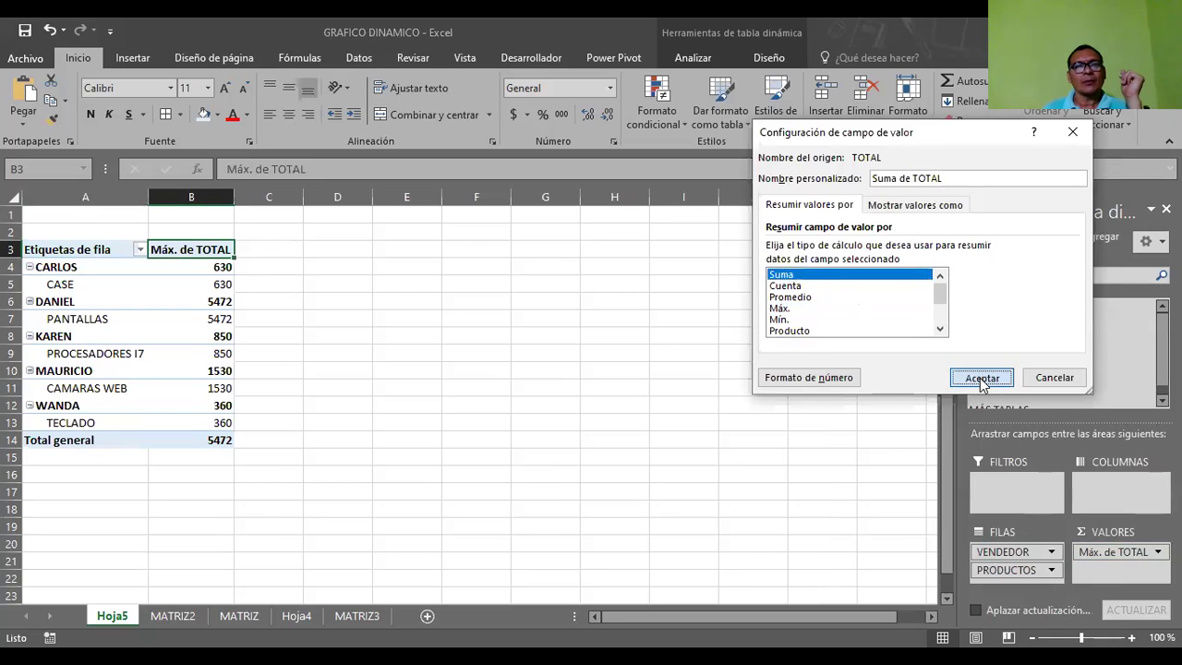
click(981, 381)
click(684, 402)
drag(210, 266, 185, 422)
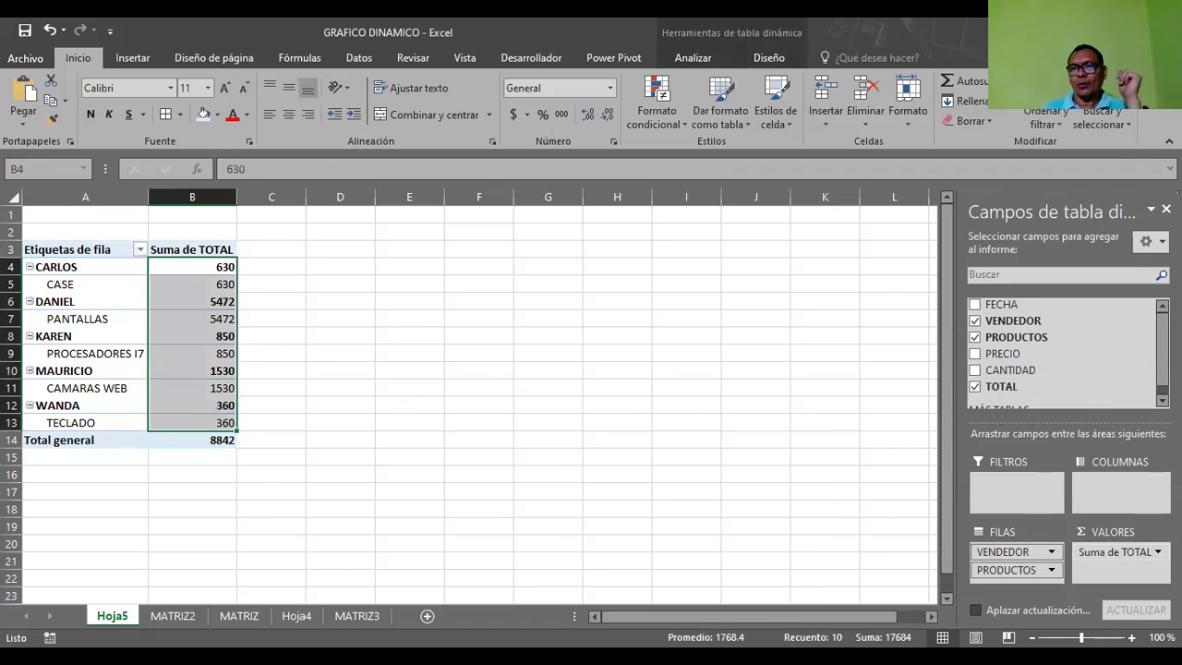
- Summarise TOTAL as Promedio, giving a grand total of 1768.4
click(1117, 551)
click(1090, 537)
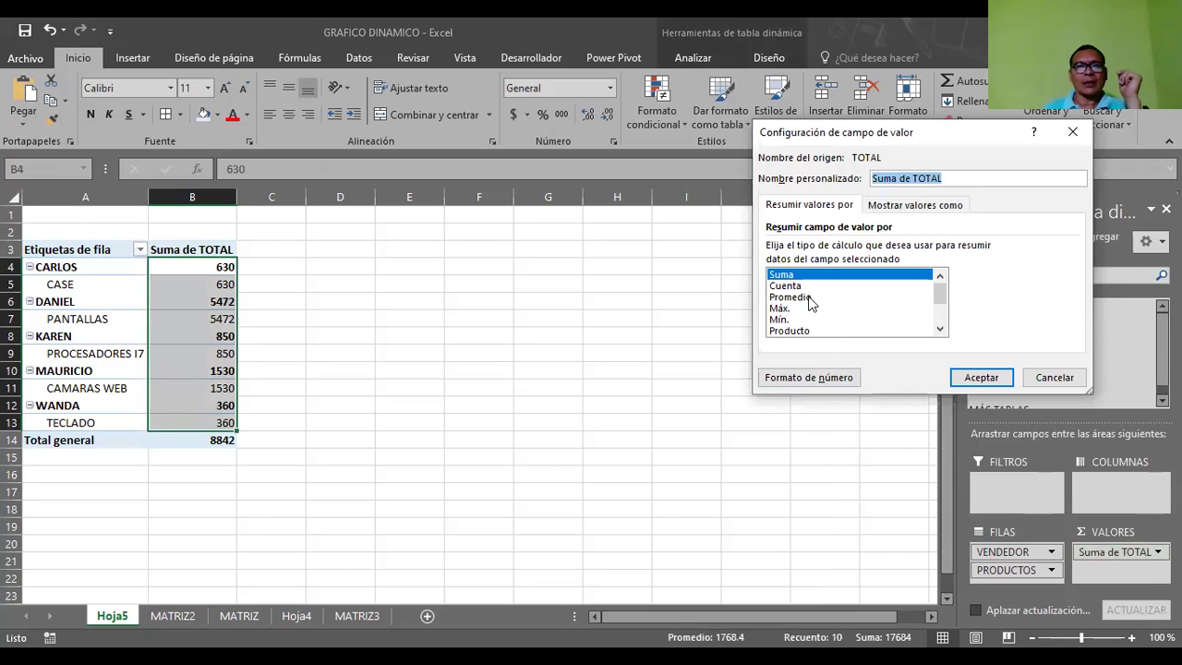
click(808, 303)
click(981, 377)
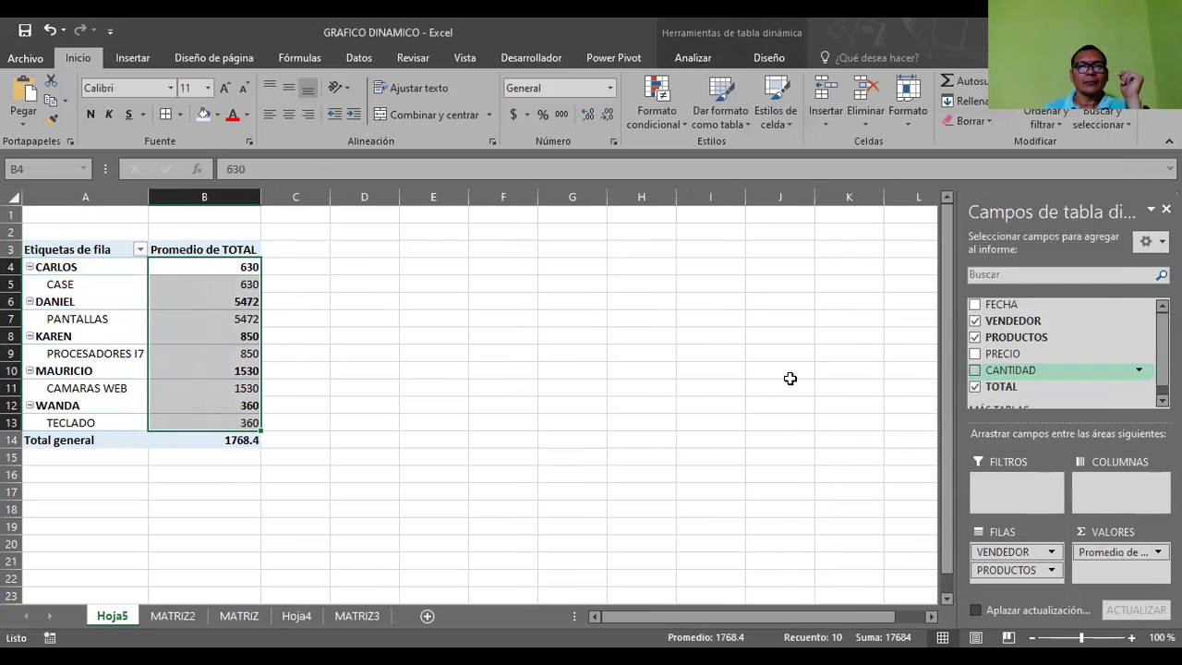
click(449, 353)
- Move PRECIO and then VENDEDOR into the columns, leaving PRODUCTOS as the rows
click(191, 251)
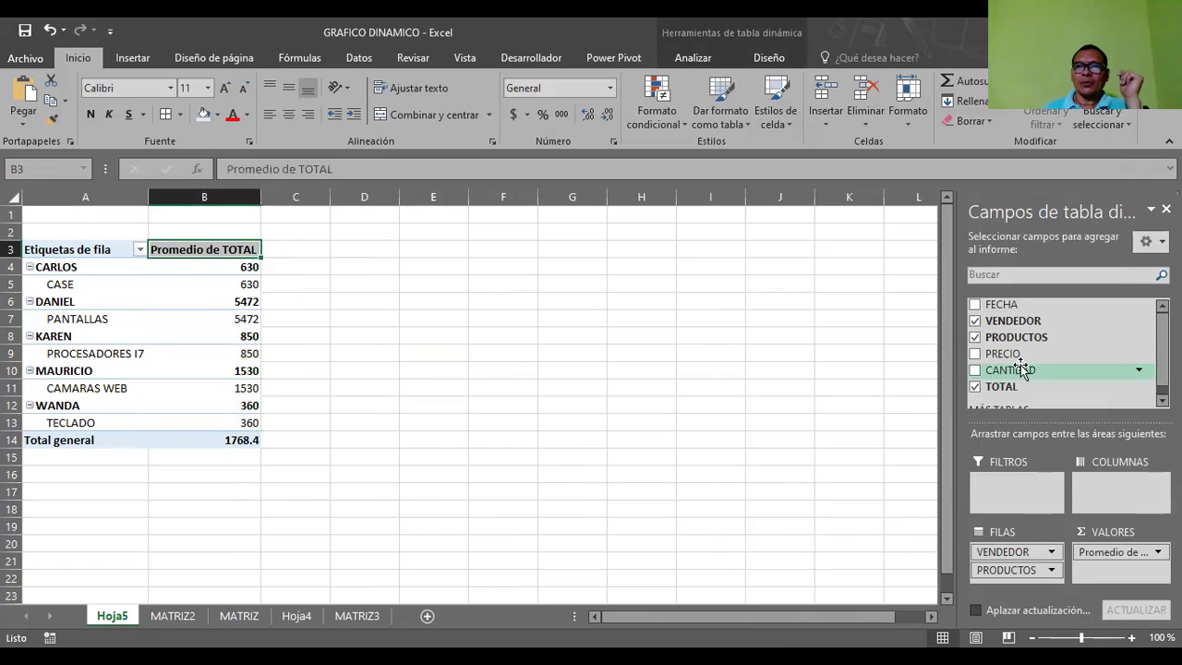
mouse_move(1006, 353)
mouse_down()
mouse_move(1023, 482)
mouse_move(1101, 492)
mouse_up()
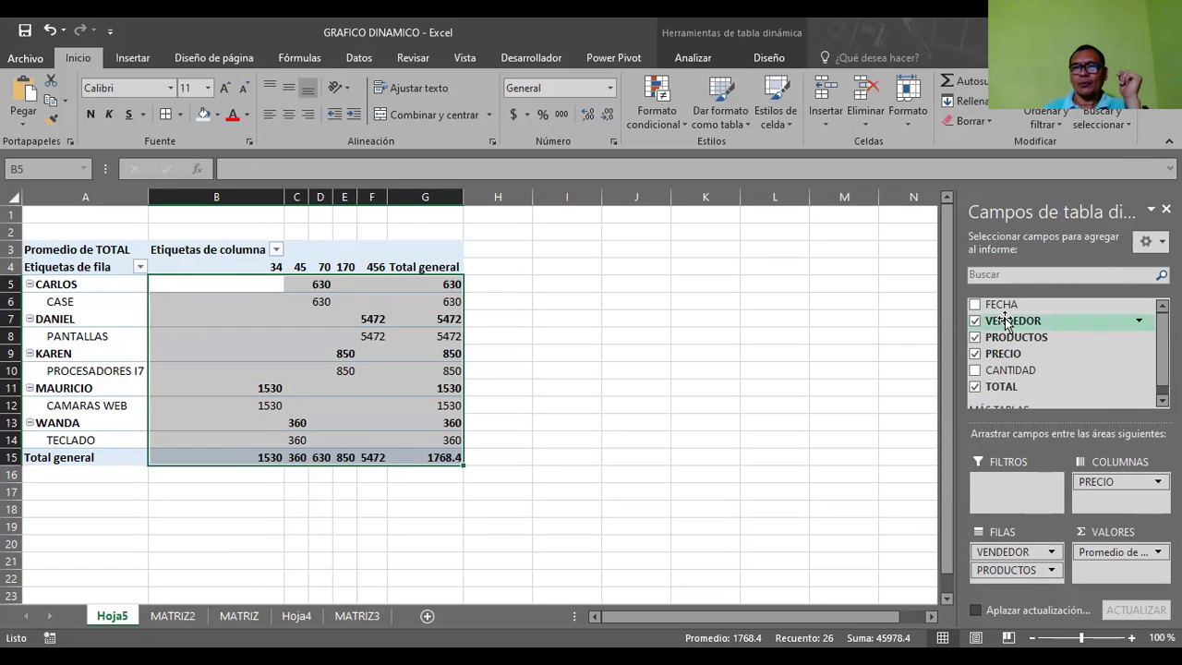
drag(1005, 320, 1117, 498)
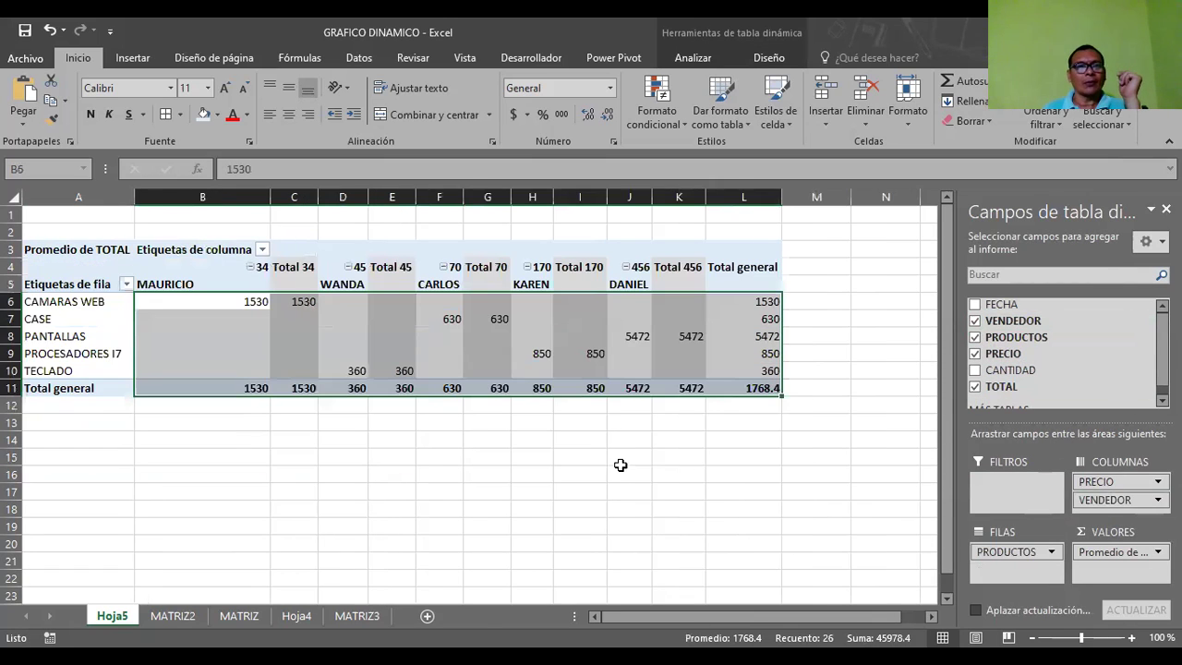
click(237, 447)
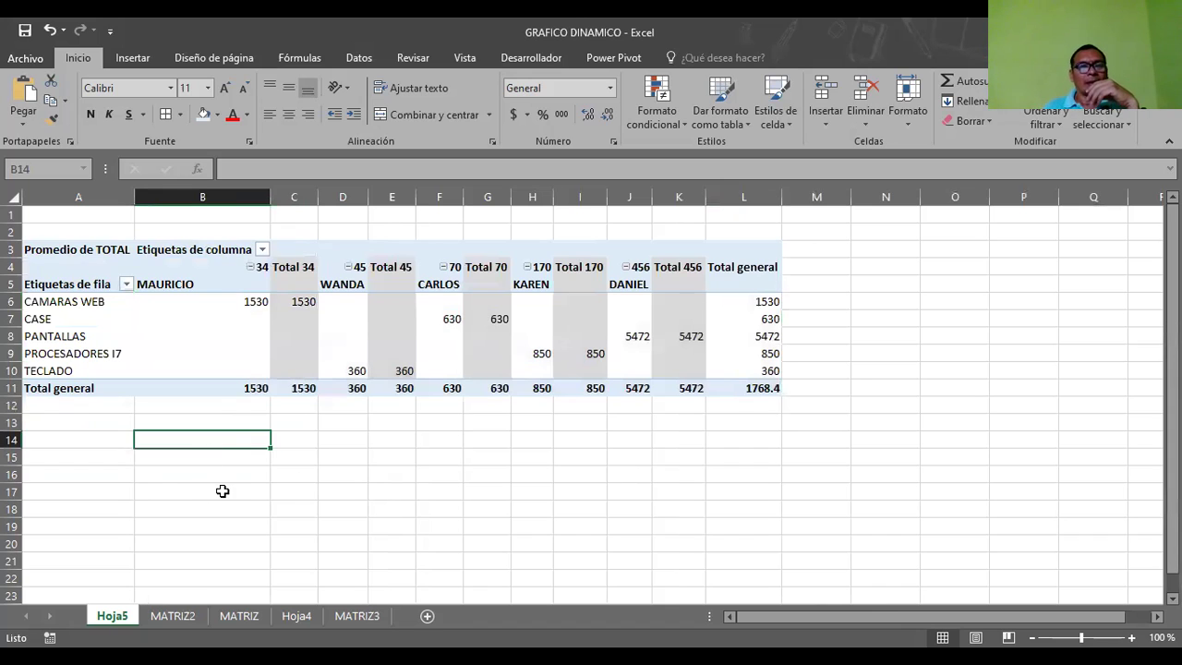
click(226, 489)
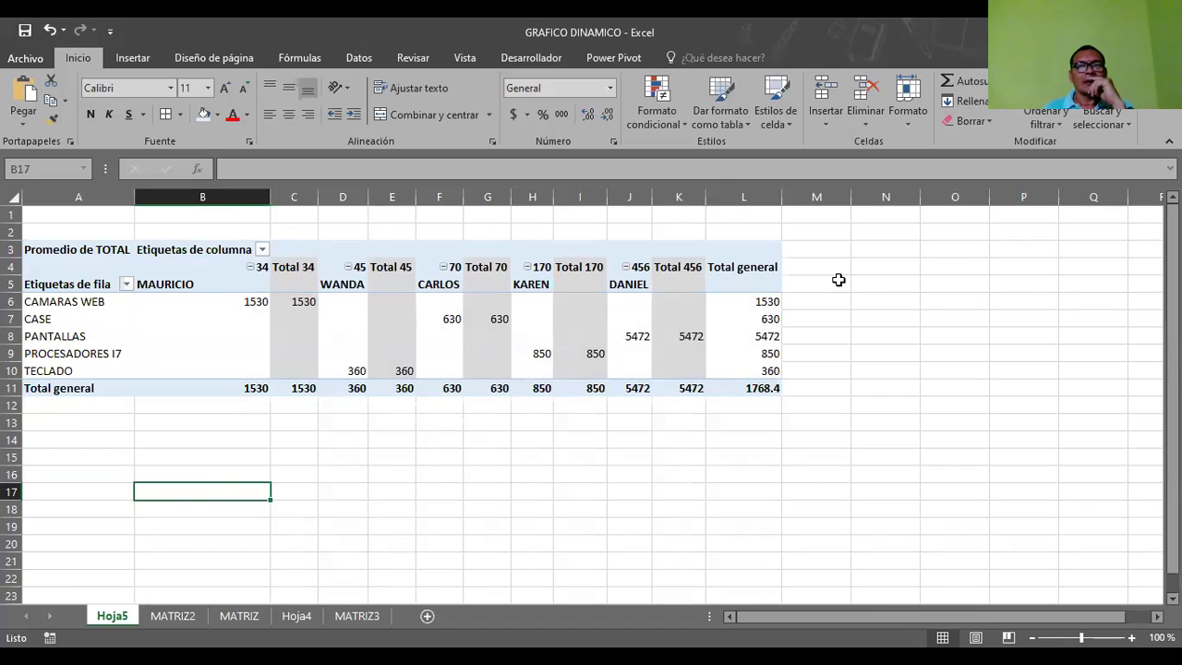
click(262, 267)
click(279, 268)
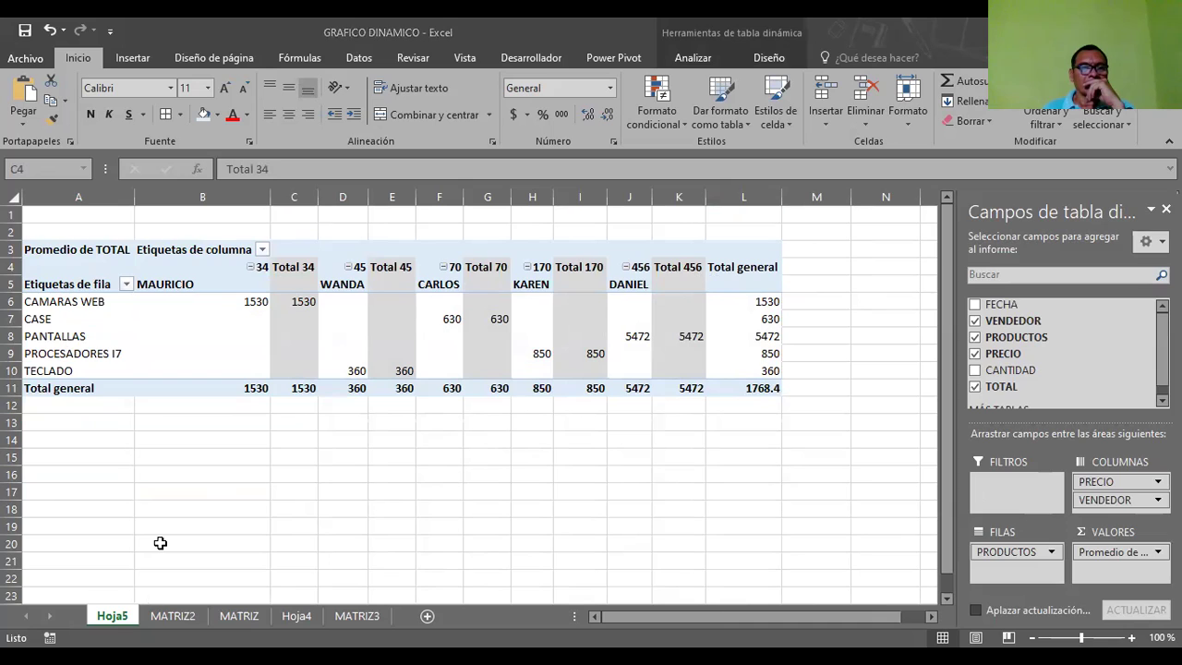
key(ctrl+Page_Down)
key(ctrl+Page_Down)
key(ctrl+Page_Down)
key(ctrl+Page_Up)
key(ctrl+Page_Up)
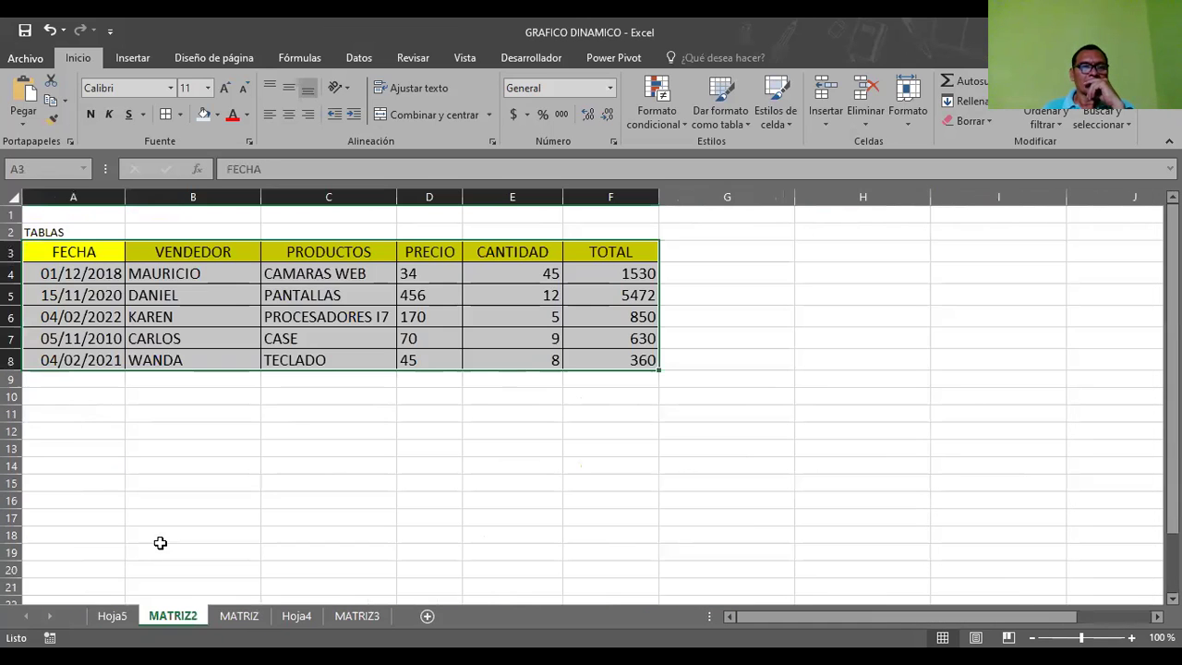
click(316, 486)
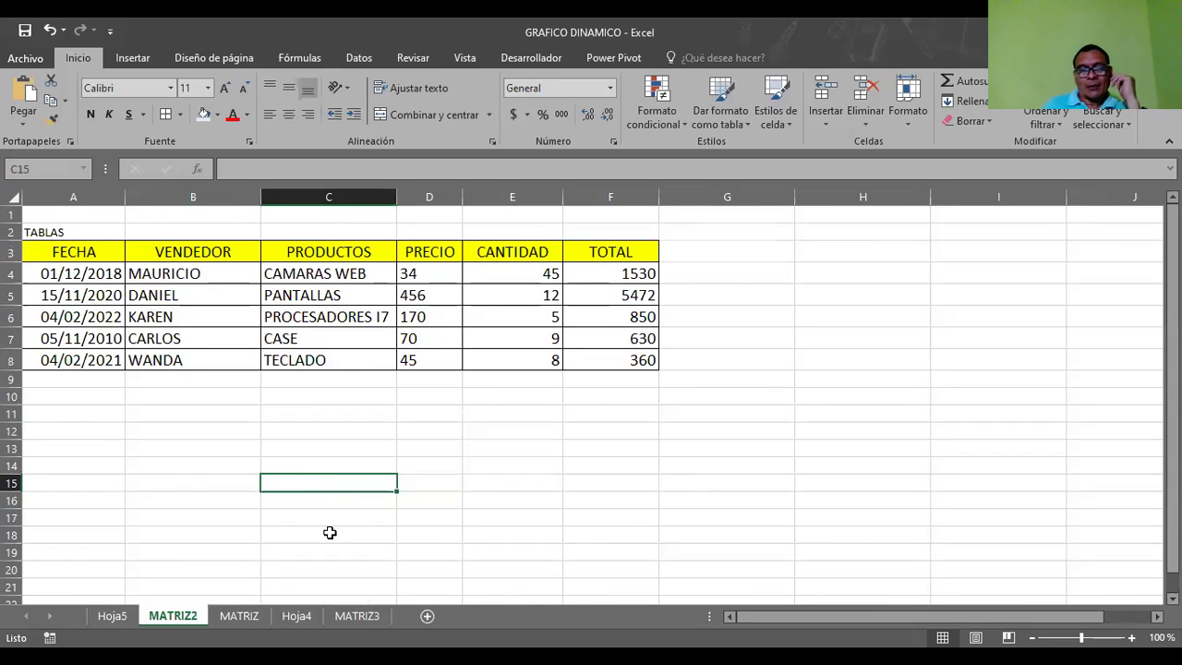
key(ctrl+Page_Up)
- Remove PRECIO, VENDEDOR, PRODUCTOS and Promedio de TOTAL from the pivot's areas
click(152, 454)
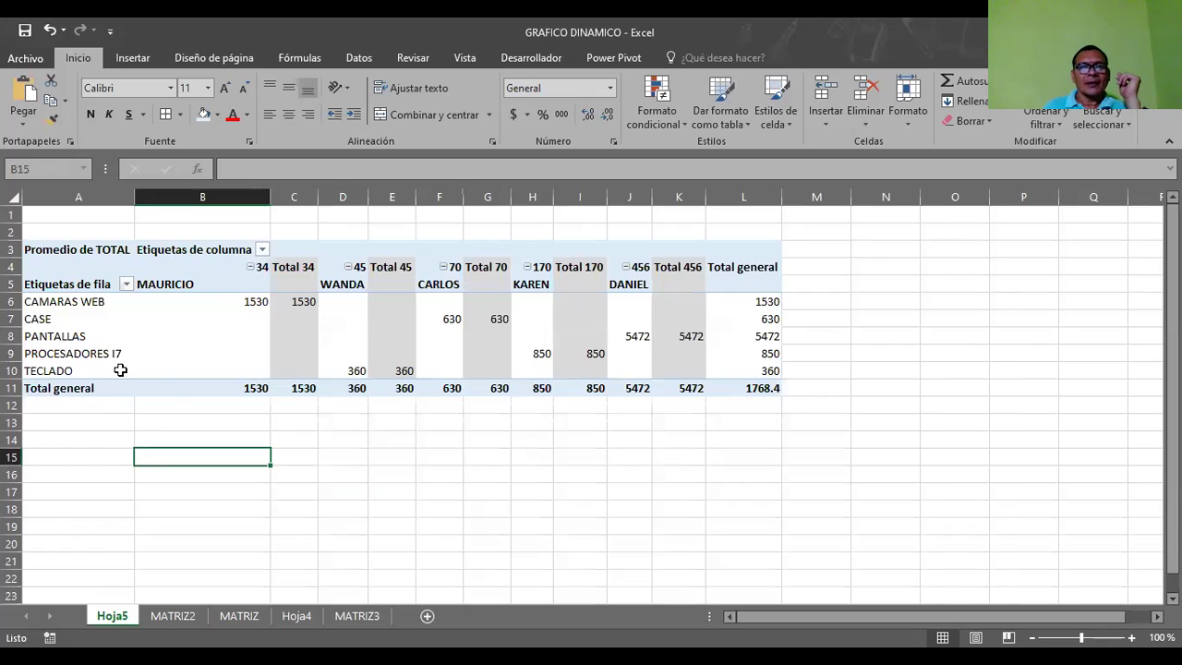
click(310, 245)
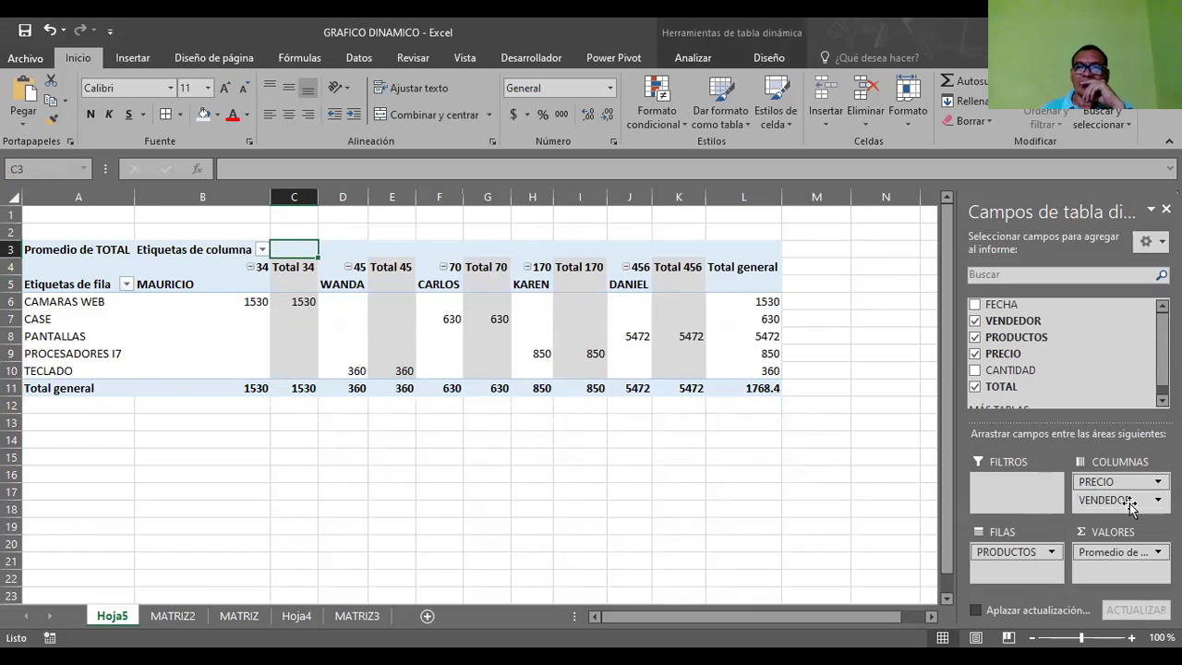
drag(1122, 483, 778, 483)
drag(1111, 487, 796, 464)
drag(1022, 552, 805, 431)
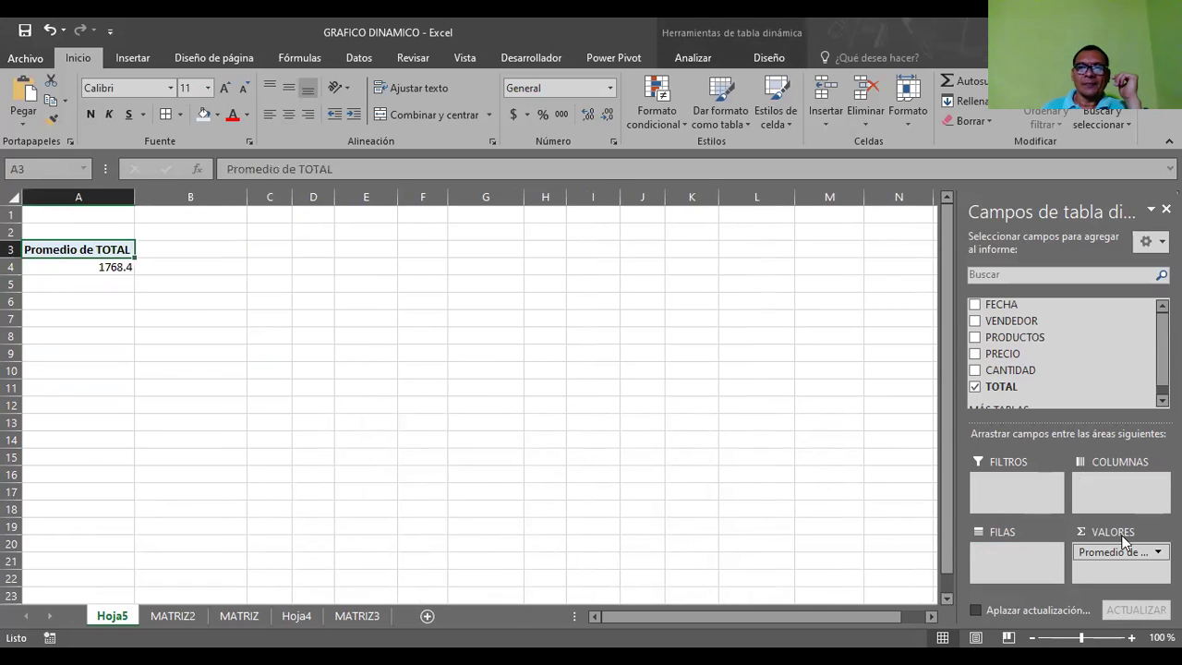
drag(1112, 552, 857, 462)
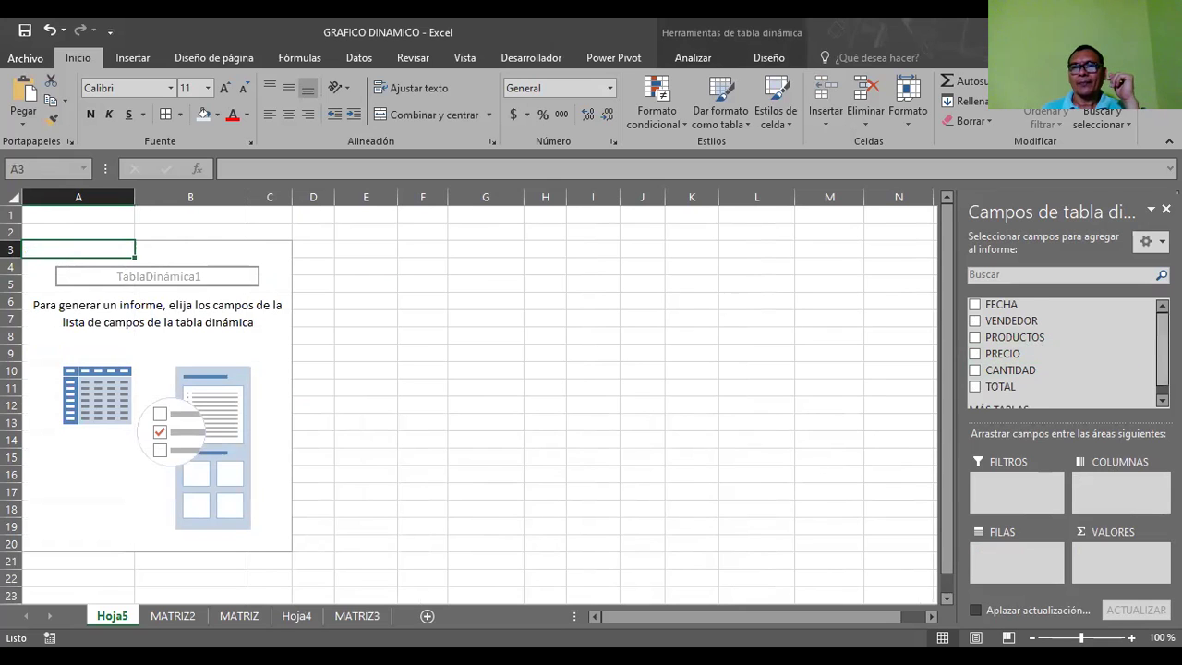
- Make PRODUCTOS the report filter and PRECIO the row field
scroll(1025, 341, down, 1)
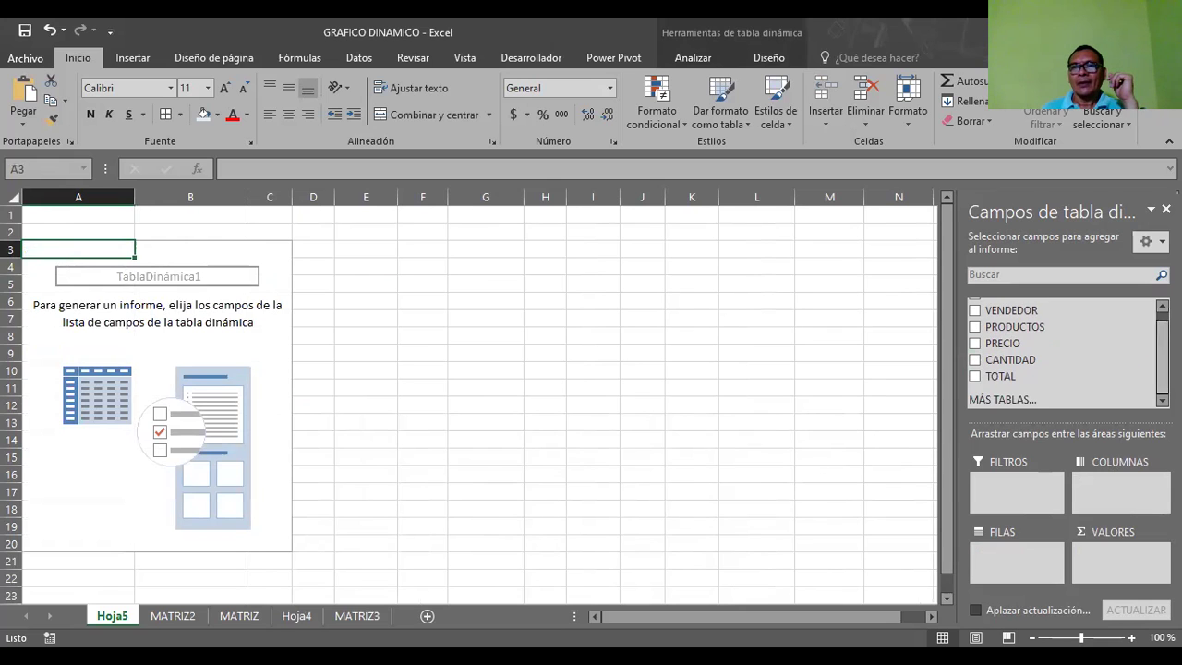
click(975, 328)
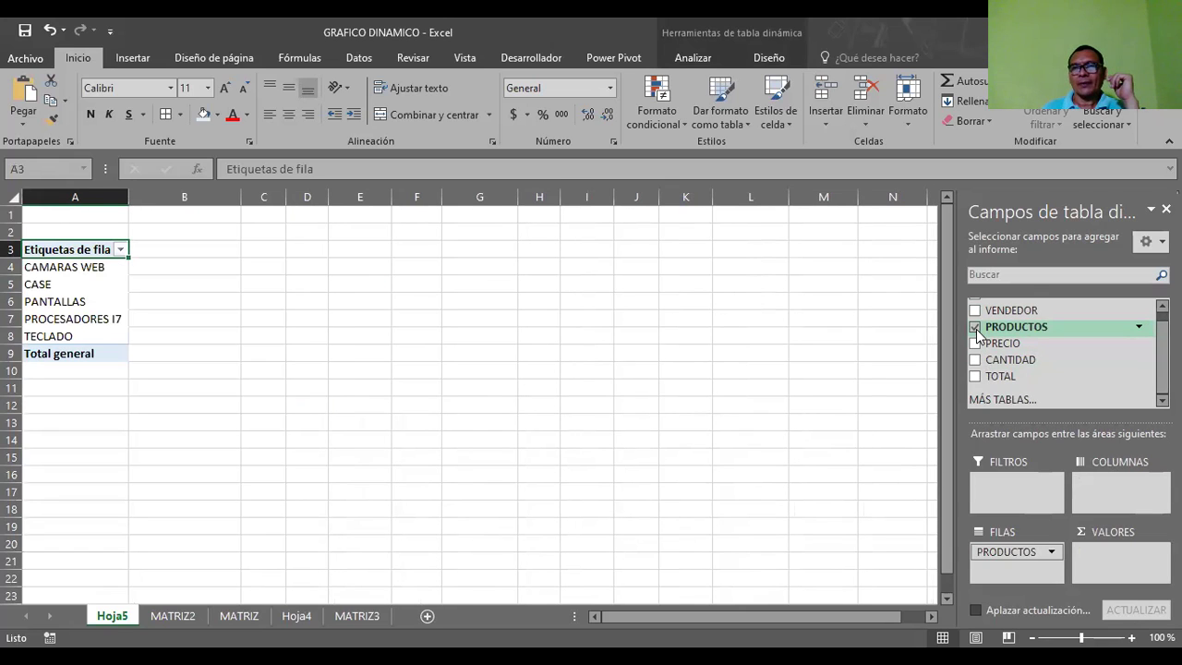
drag(1010, 327, 1013, 487)
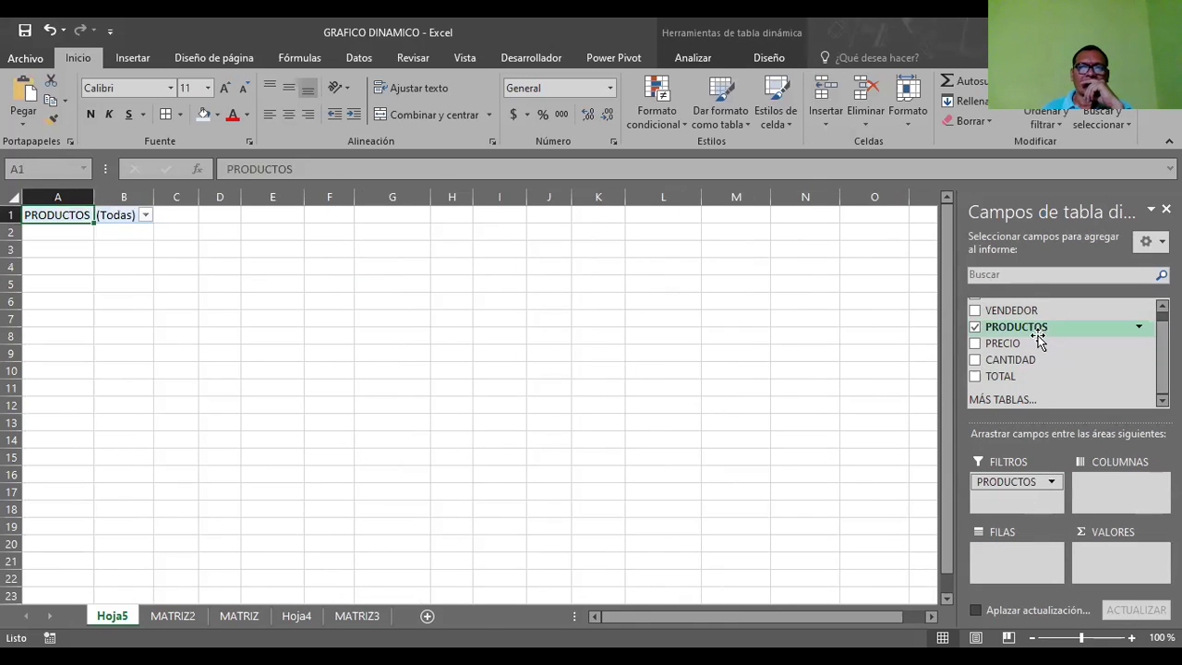
mouse_move(1025, 342)
mouse_down()
mouse_move(1119, 492)
mouse_move(996, 549)
mouse_up()
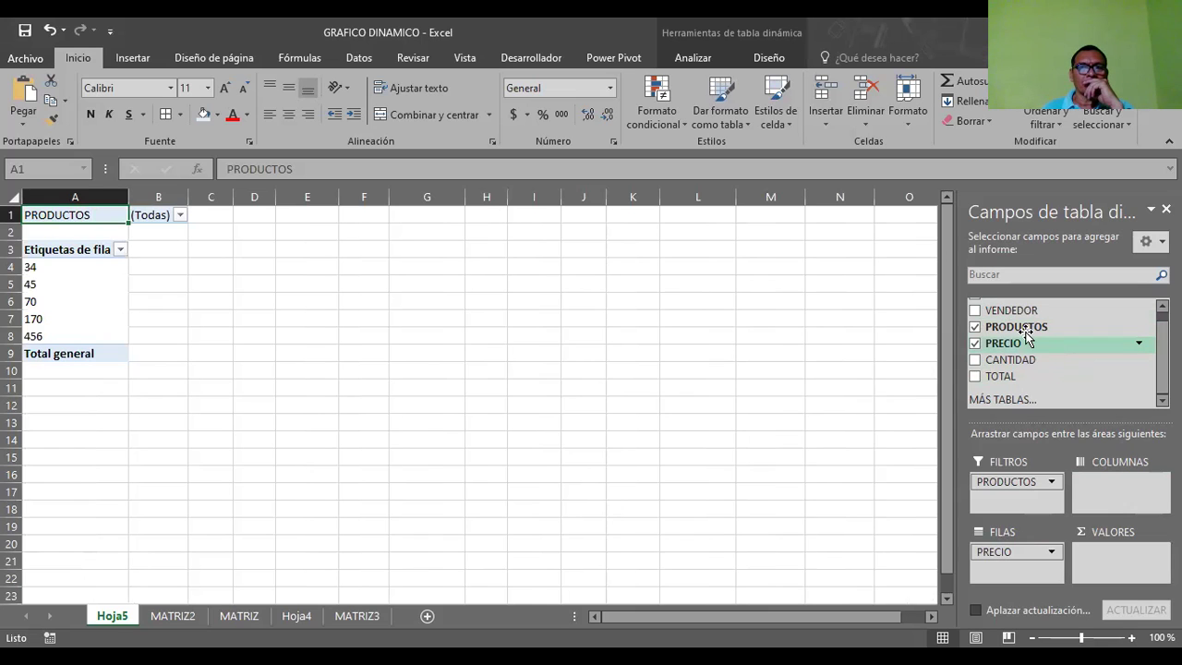
- Add VENDEDOR under the prices, then take it back out of the rows
drag(1029, 310, 1009, 559)
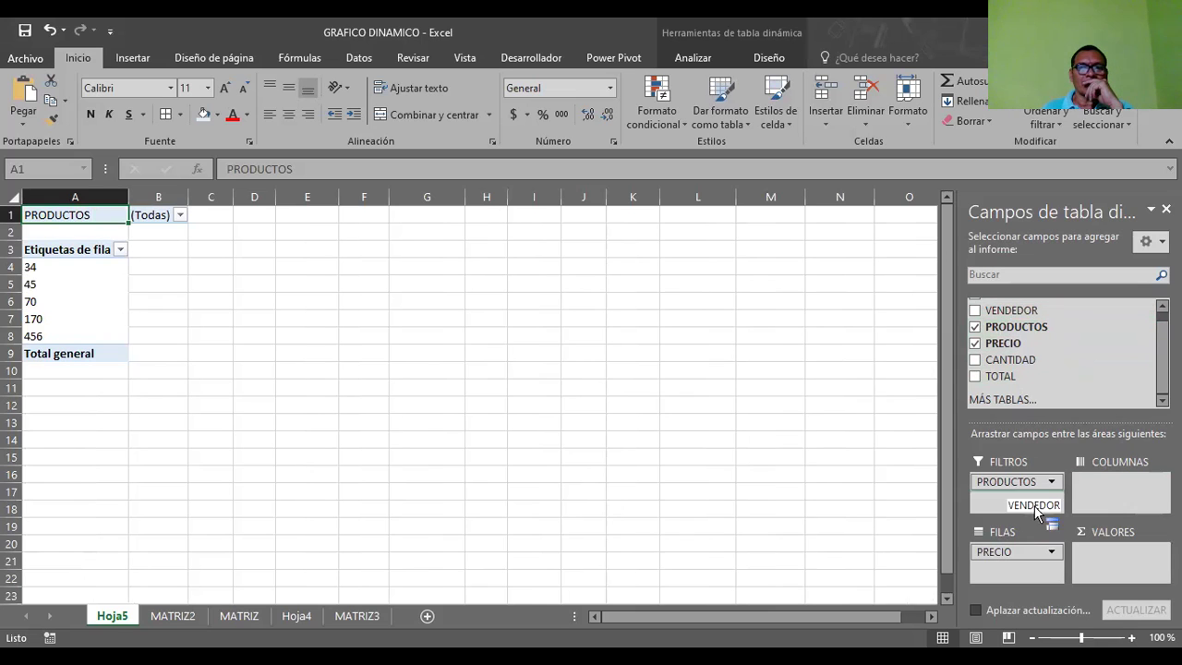
click(1009, 546)
click(1006, 558)
drag(999, 570, 417, 371)
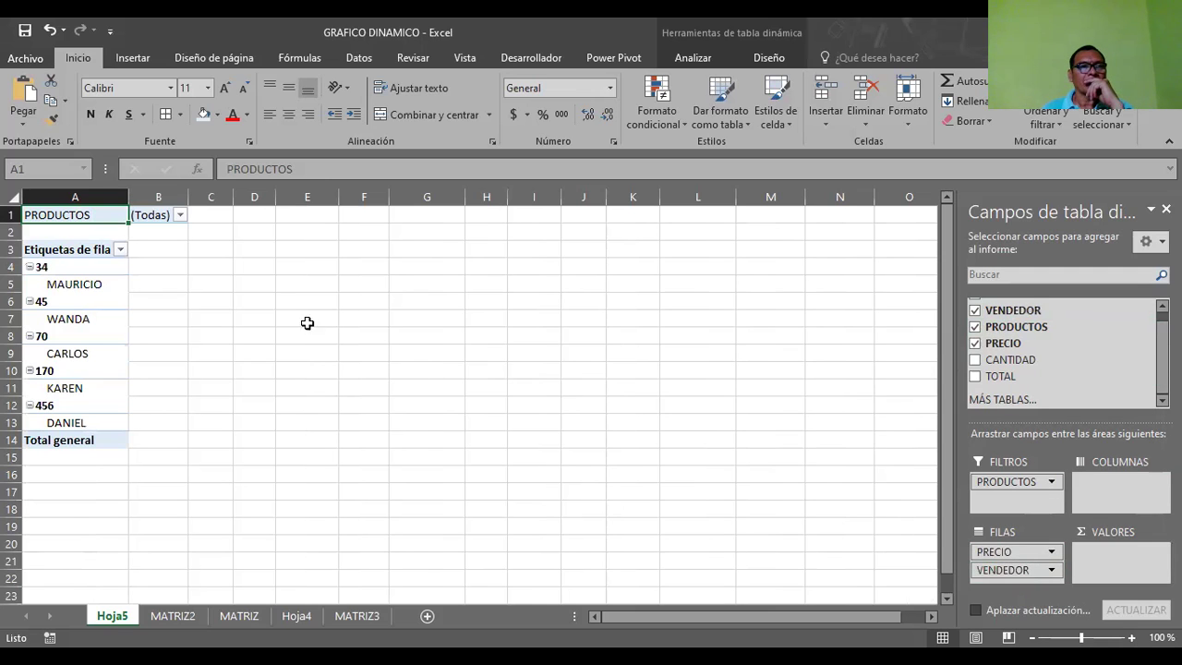
mouse_move(416, 371)
mouse_down()
mouse_move(987, 568)
mouse_move(760, 441)
mouse_up()
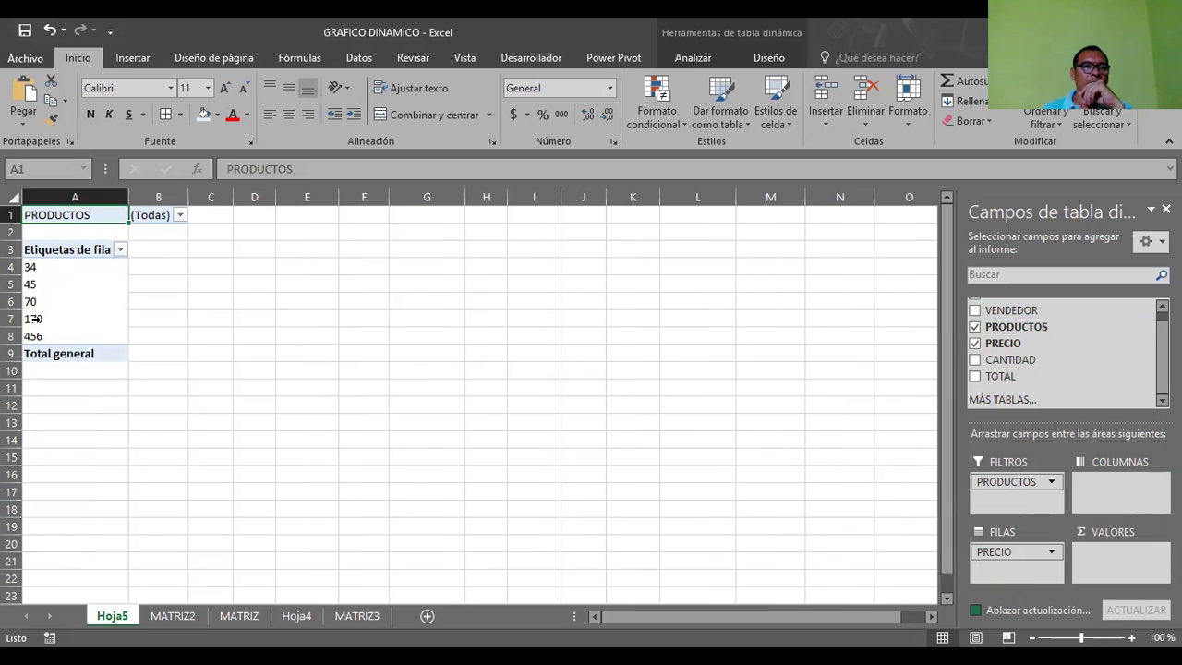
- Filter the PRODUCTOS field to PROCESADORES I7, leaving only price 170
click(180, 216)
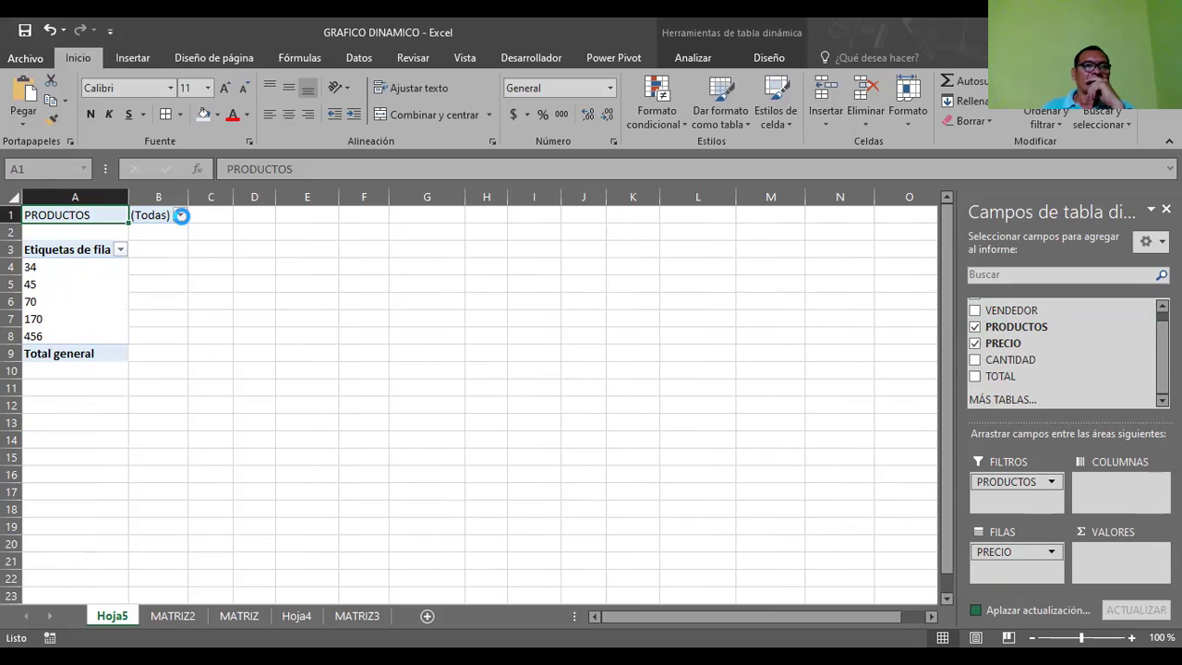
click(36, 259)
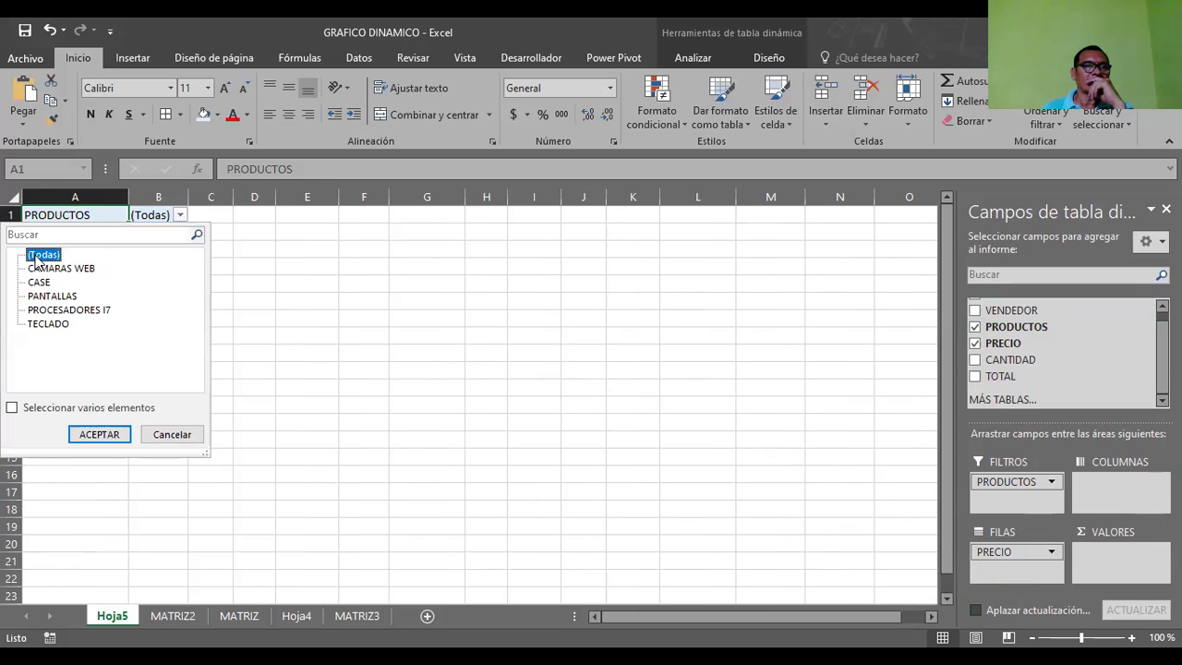
click(53, 313)
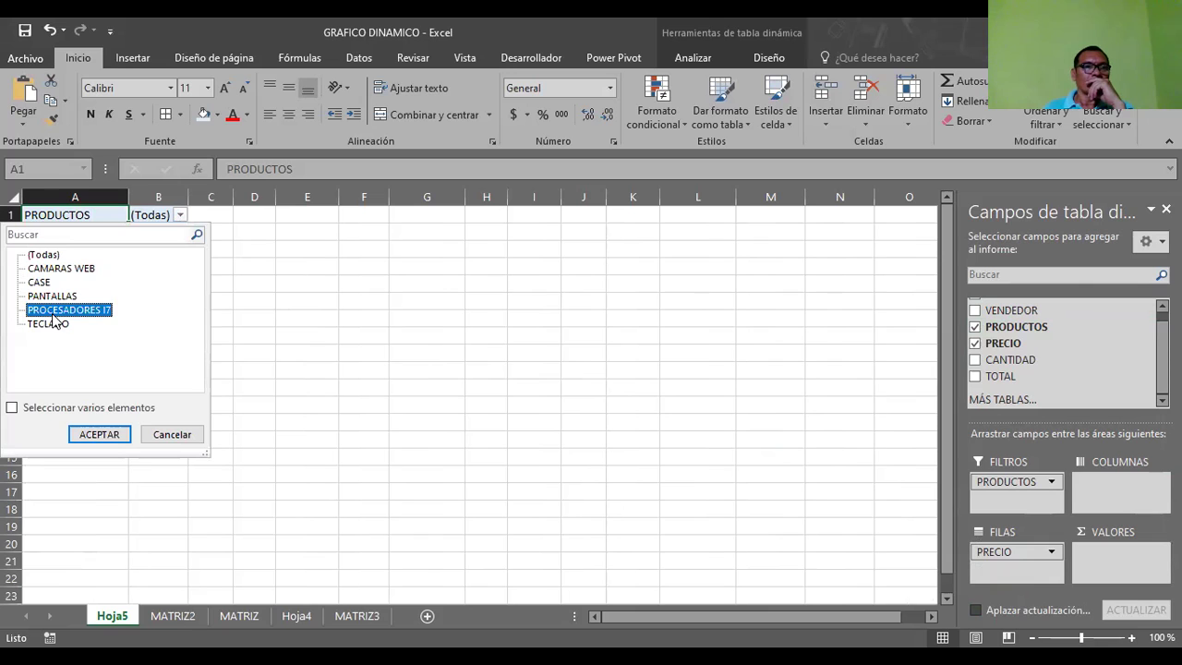
click(13, 408)
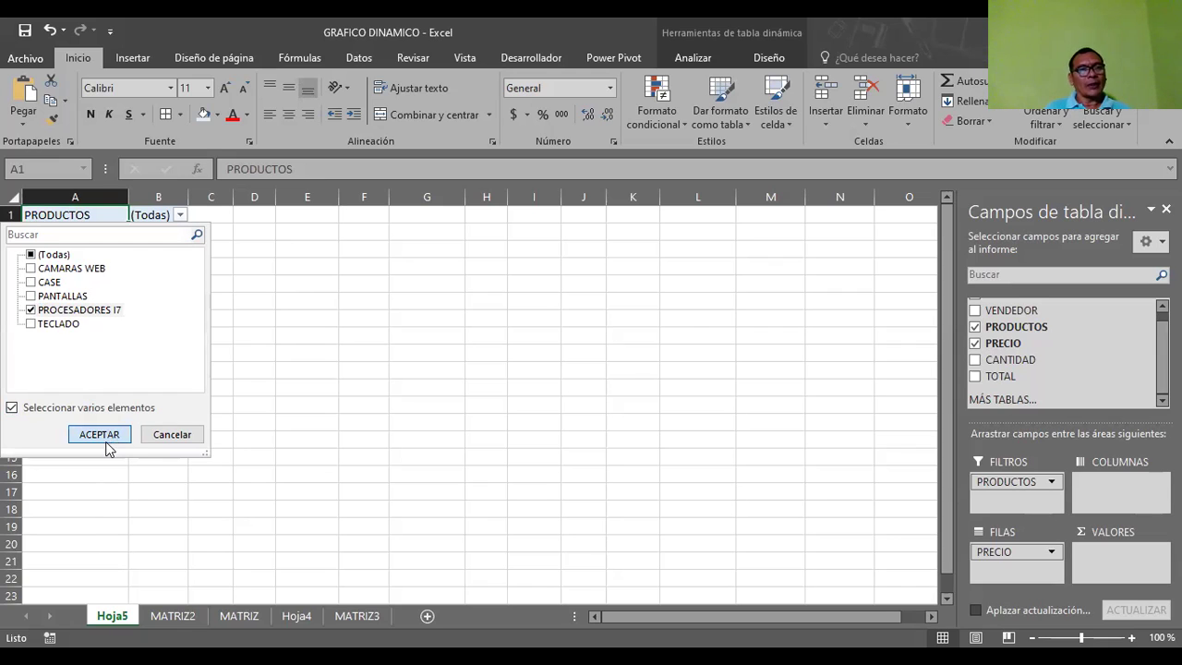
click(107, 447)
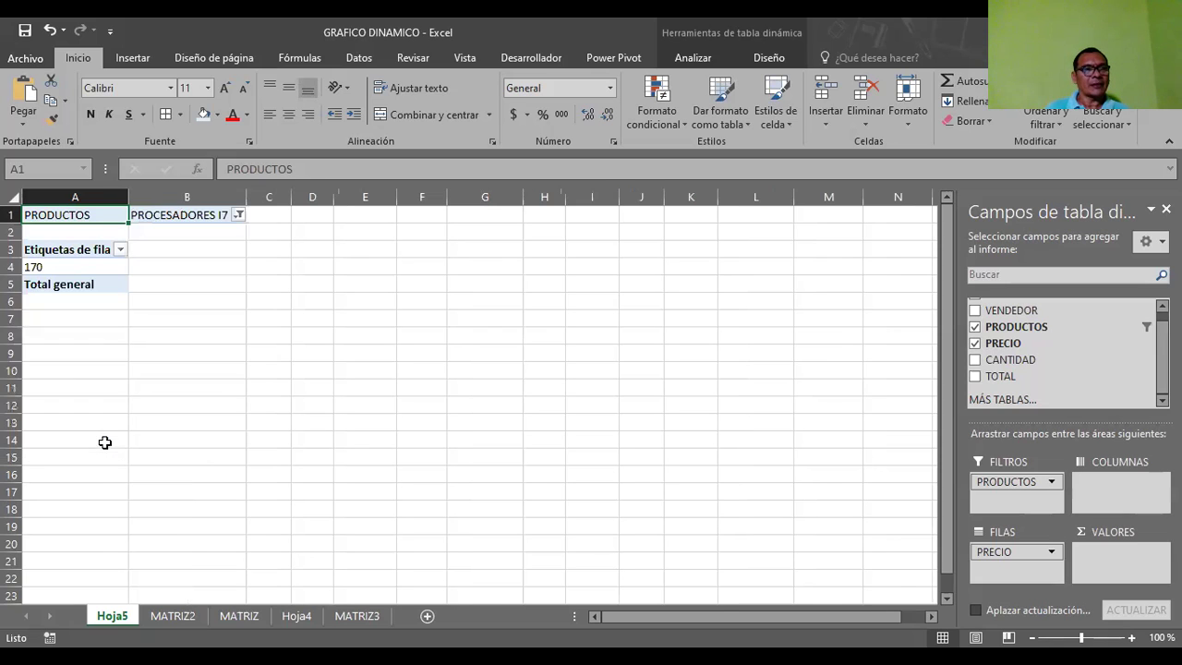
- Switch over to the MATRIZ2 source data sheet
click(116, 370)
click(50, 250)
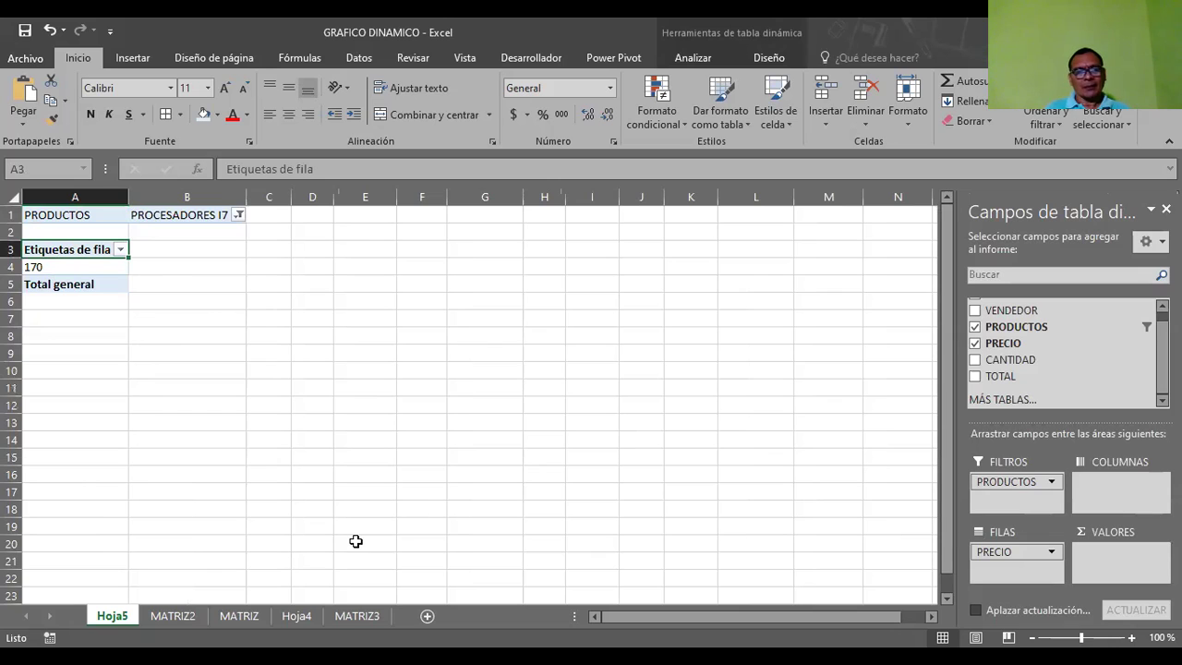
key(ctrl+Page_Down)
key(ctrl+Page_Down)
key(ctrl+Page_Down)
key(ctrl+Page_Up)
key(ctrl+Page_Up)
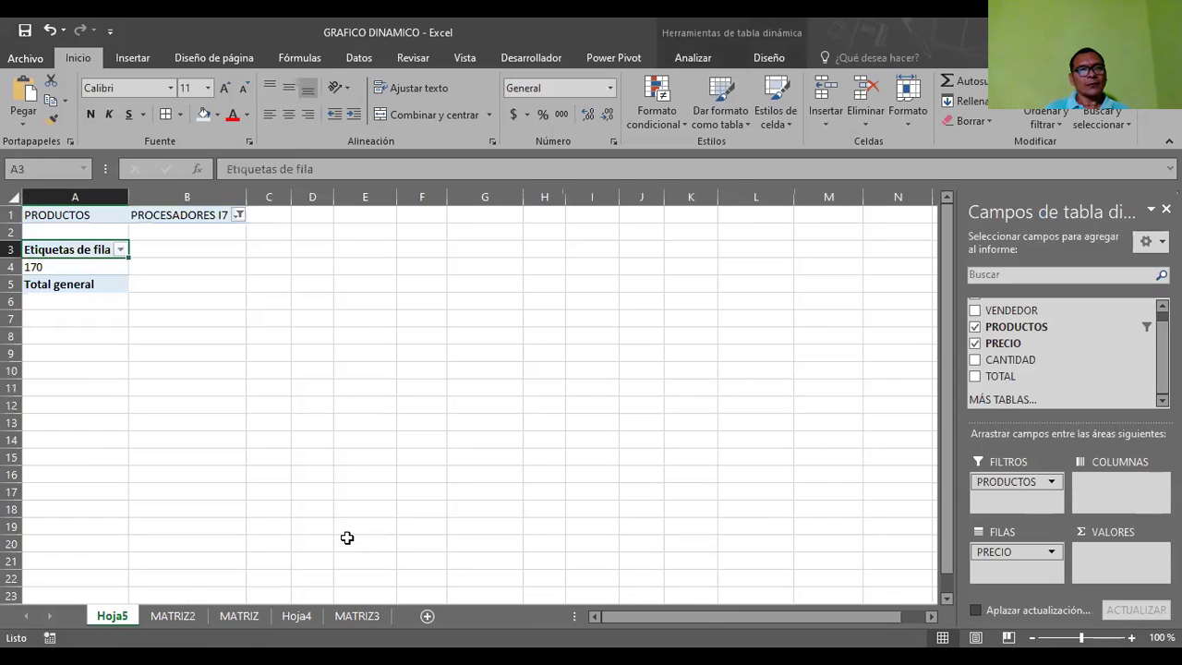
key(ctrl+Page_Down)
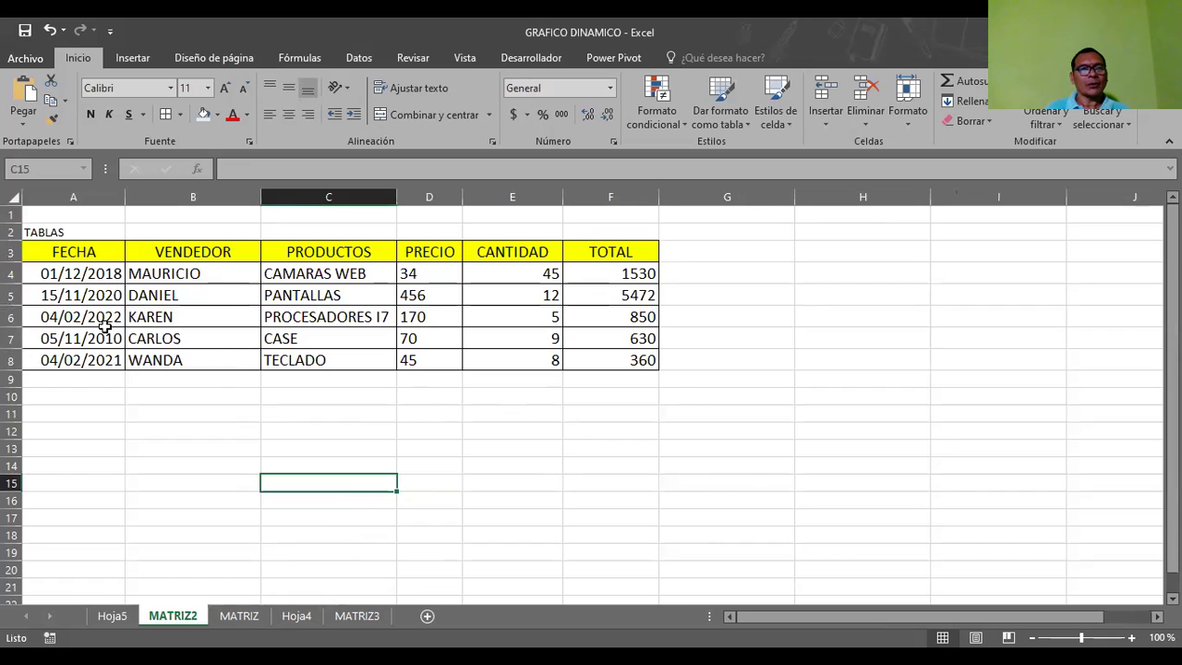
- Inspect price D6, quantity E6 and total F6 for PROCESADORES I7, then return to Hoja5
click(421, 315)
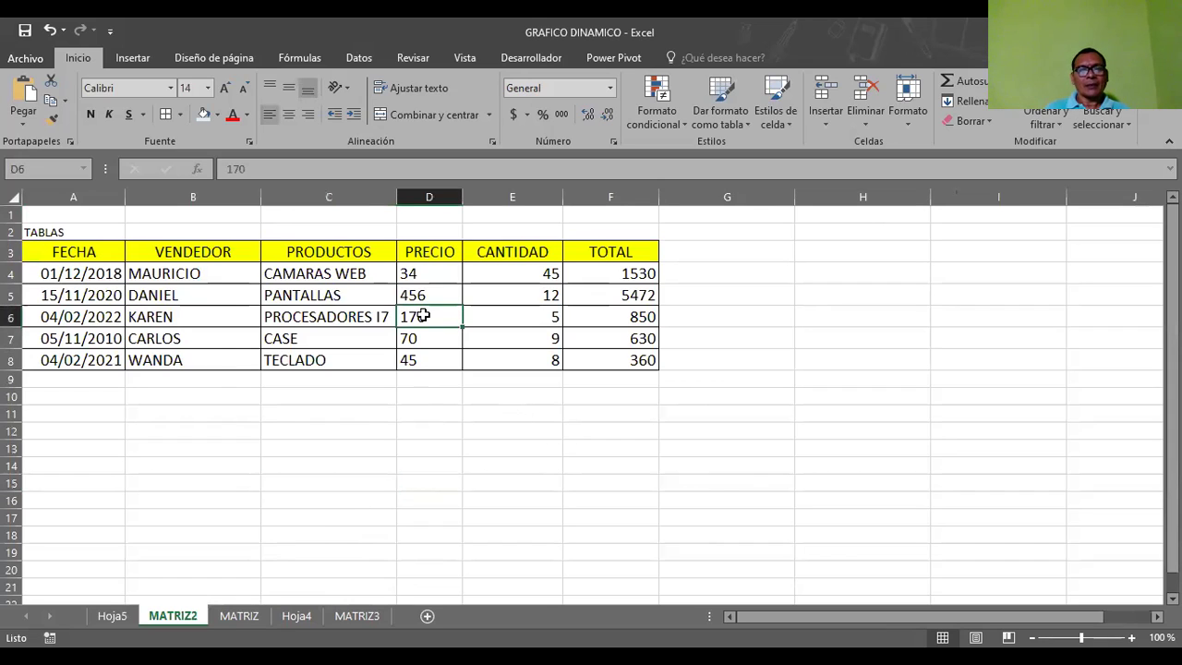
click(514, 319)
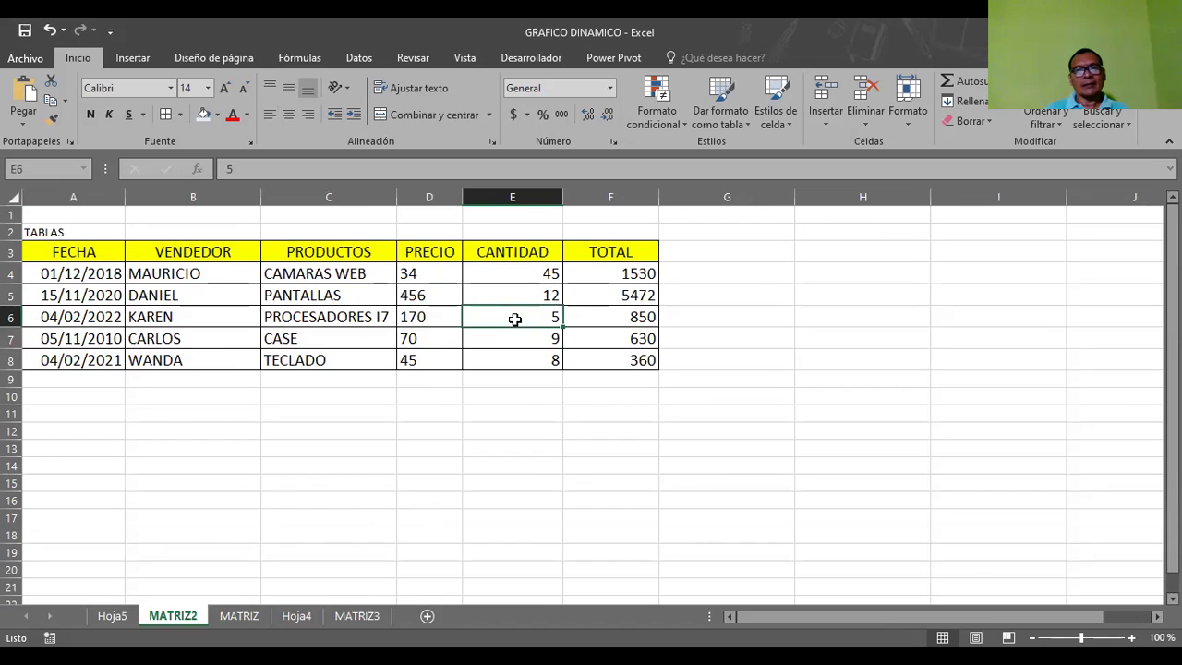
click(628, 316)
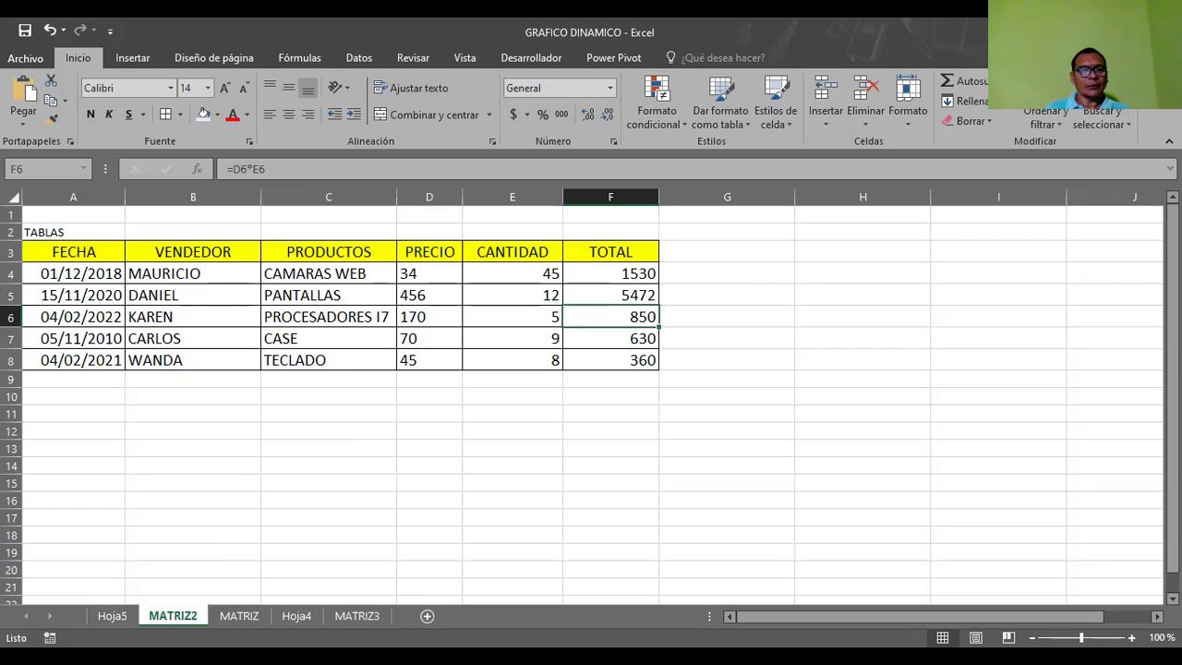
click(112, 615)
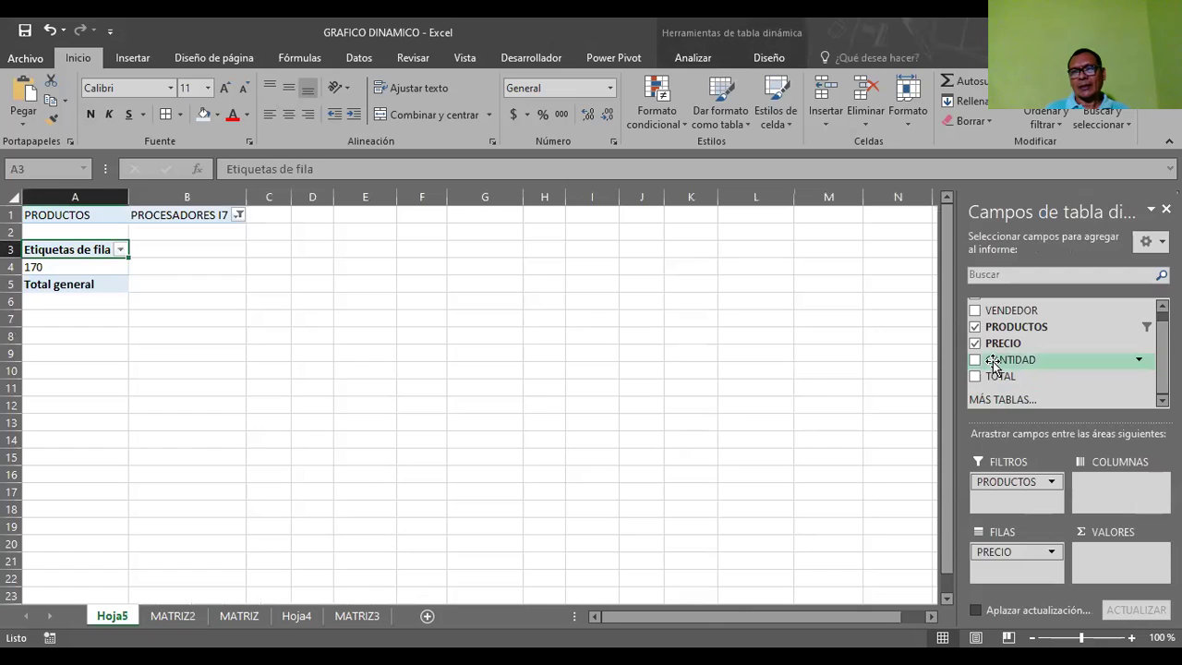
- Add CANTIDAD as column labels with quantities 5, 8, 9, 12 and 45 ticked
drag(993, 363, 1108, 476)
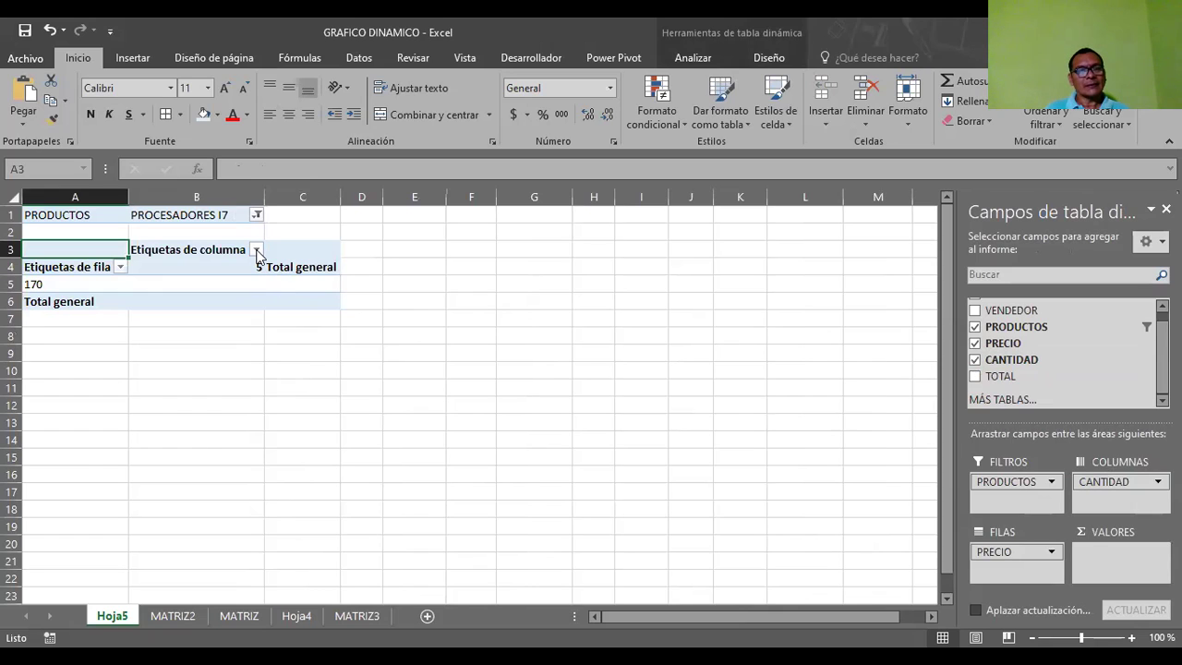
click(256, 250)
click(84, 417)
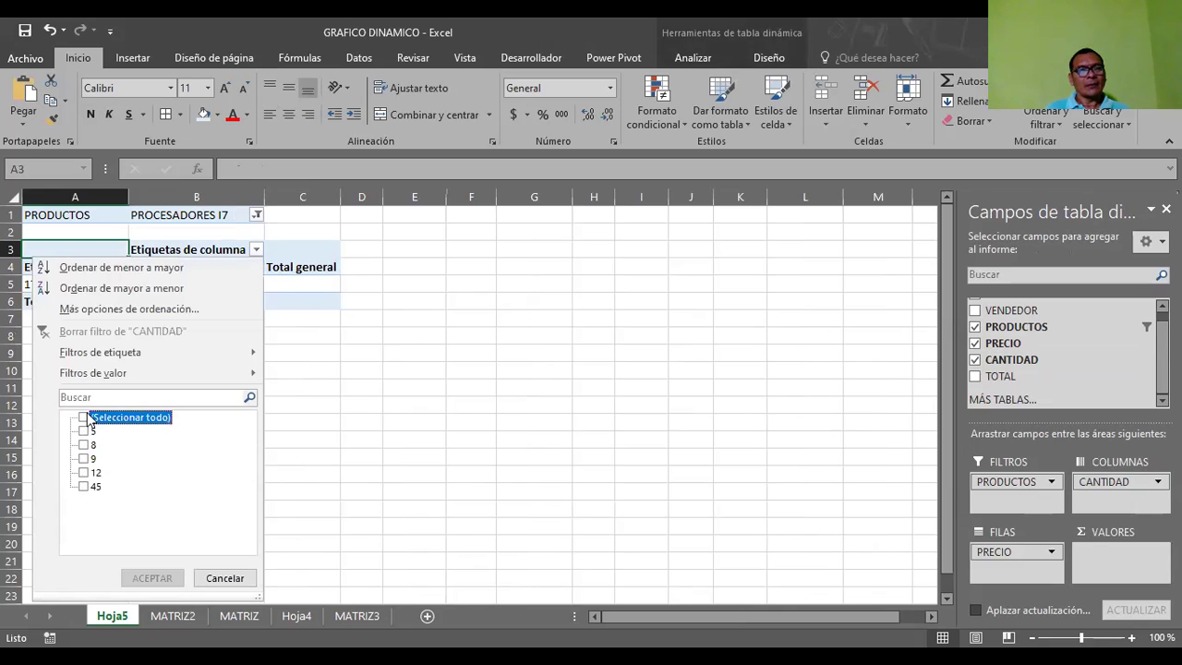
click(84, 431)
click(84, 445)
click(84, 458)
click(84, 472)
click(84, 486)
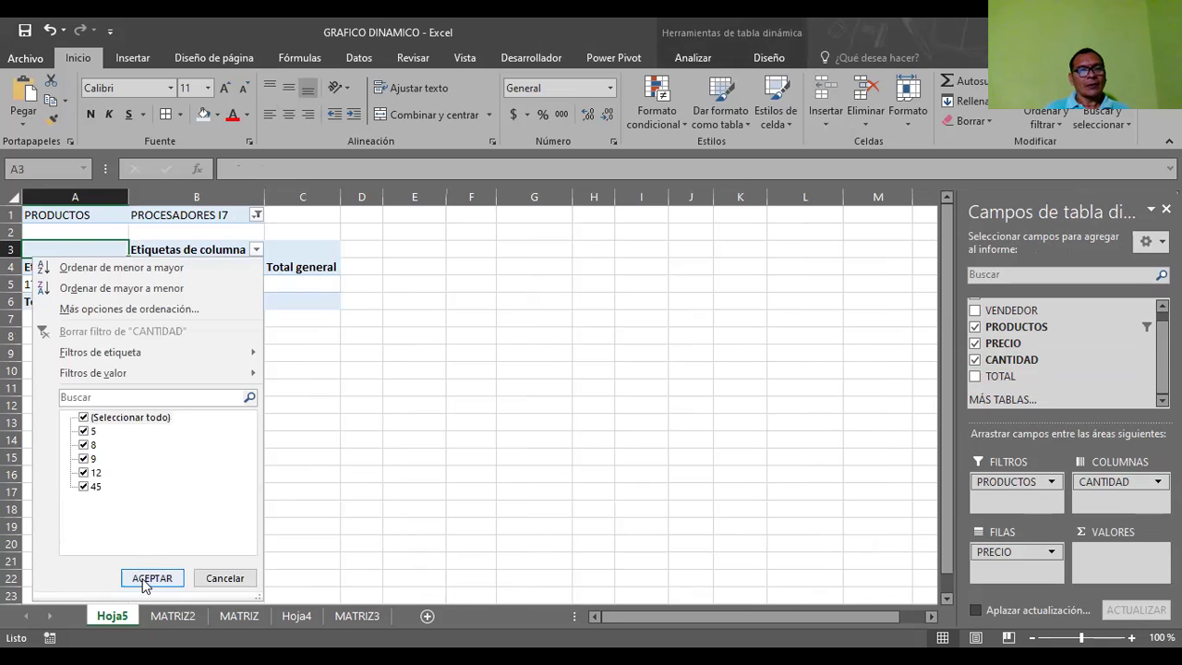
click(145, 578)
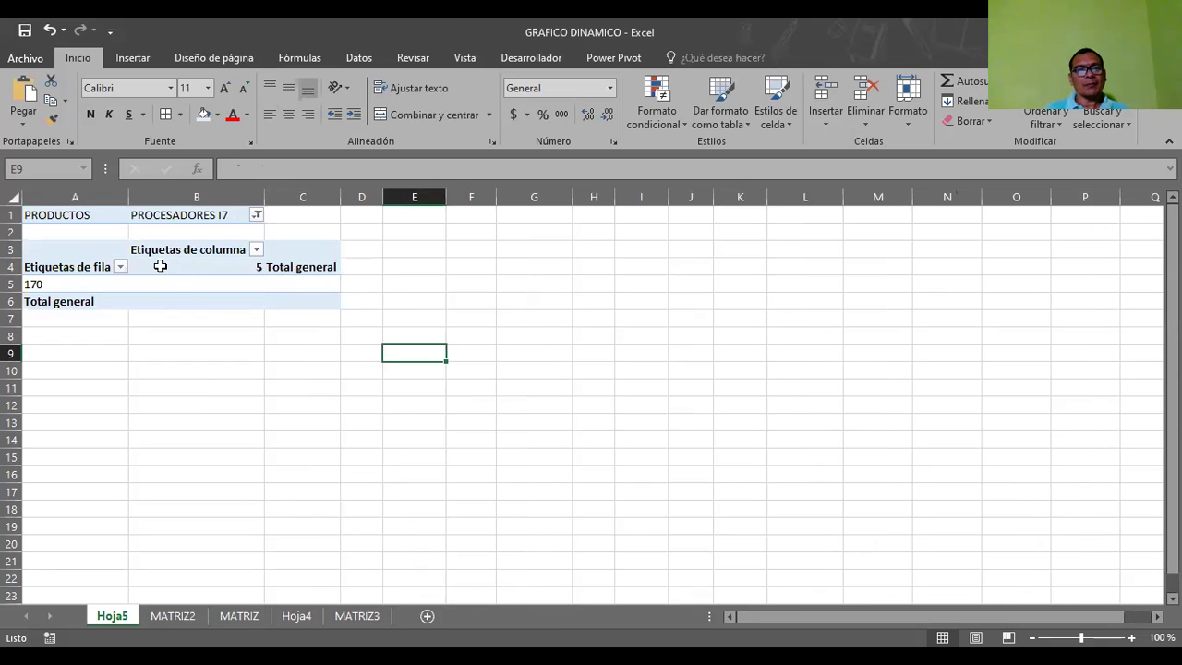
- Add TOTAL to the values as a sum, giving 850 for price 170
click(159, 265)
mouse_move(1007, 377)
mouse_down()
mouse_move(1111, 493)
mouse_move(1117, 558)
mouse_up()
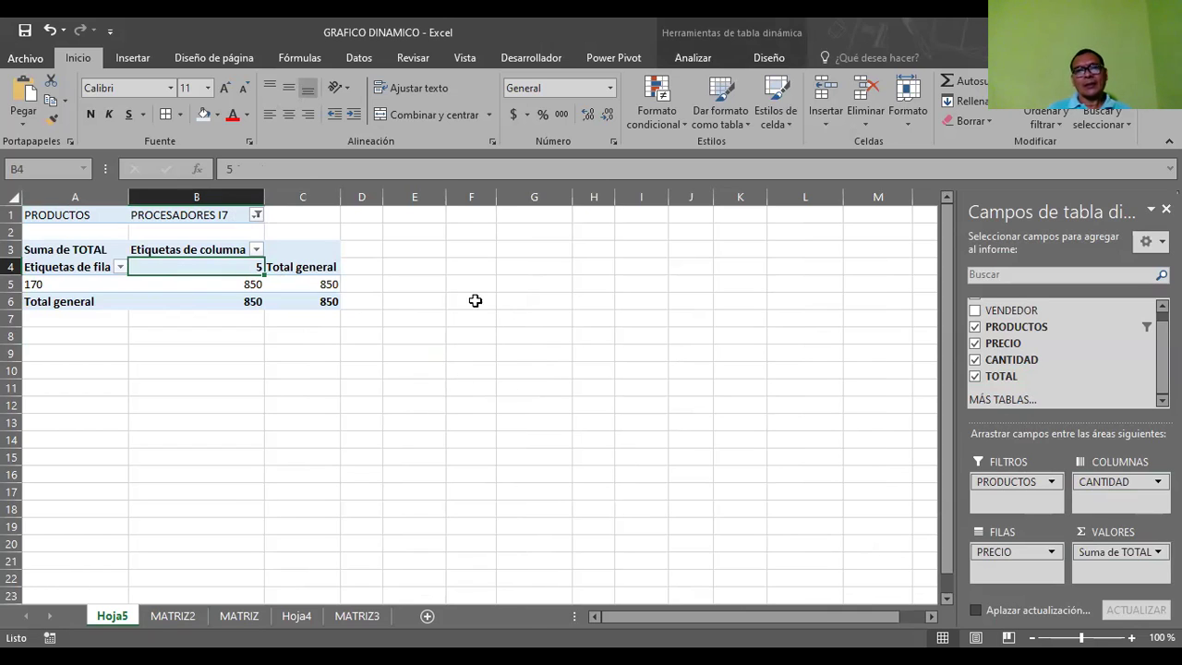
click(429, 351)
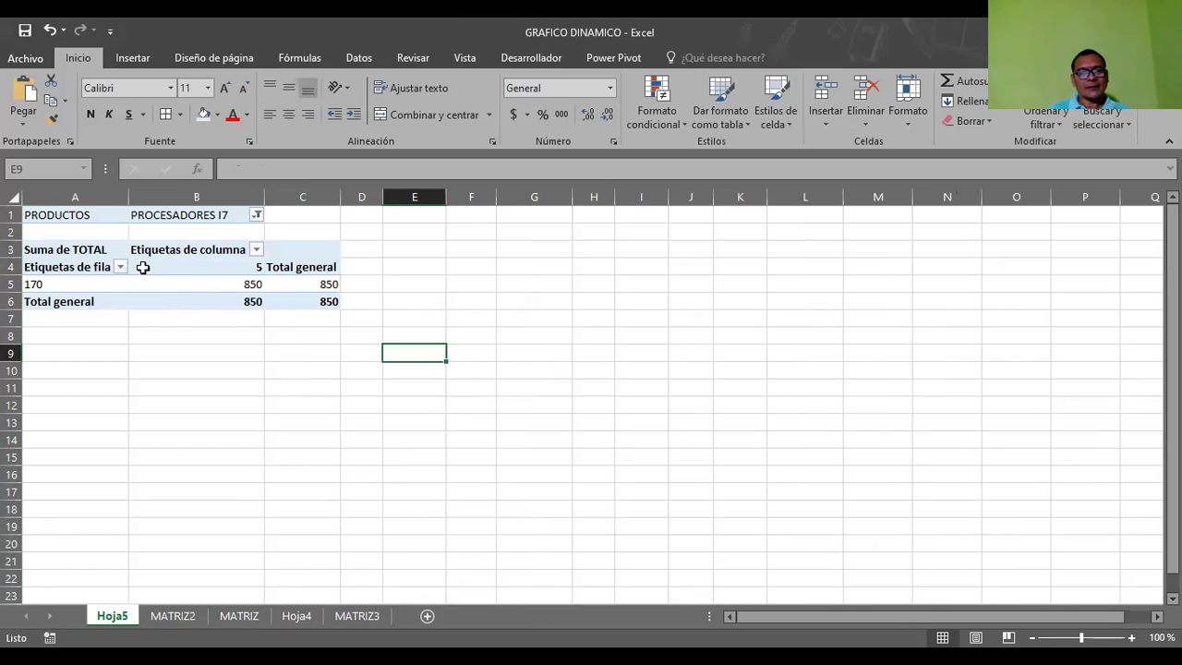
- Select the Suma de TOTAL header in the Hoja5 pivot and glance at the MATRIZ2 data
click(33, 249)
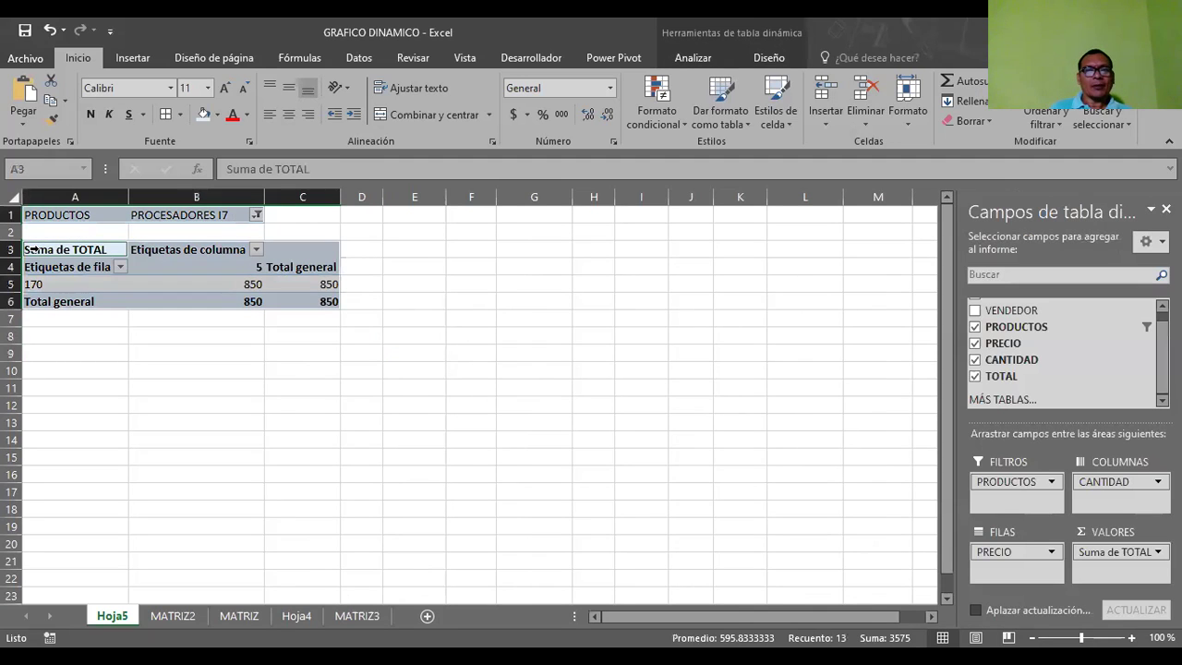
click(456, 279)
click(75, 243)
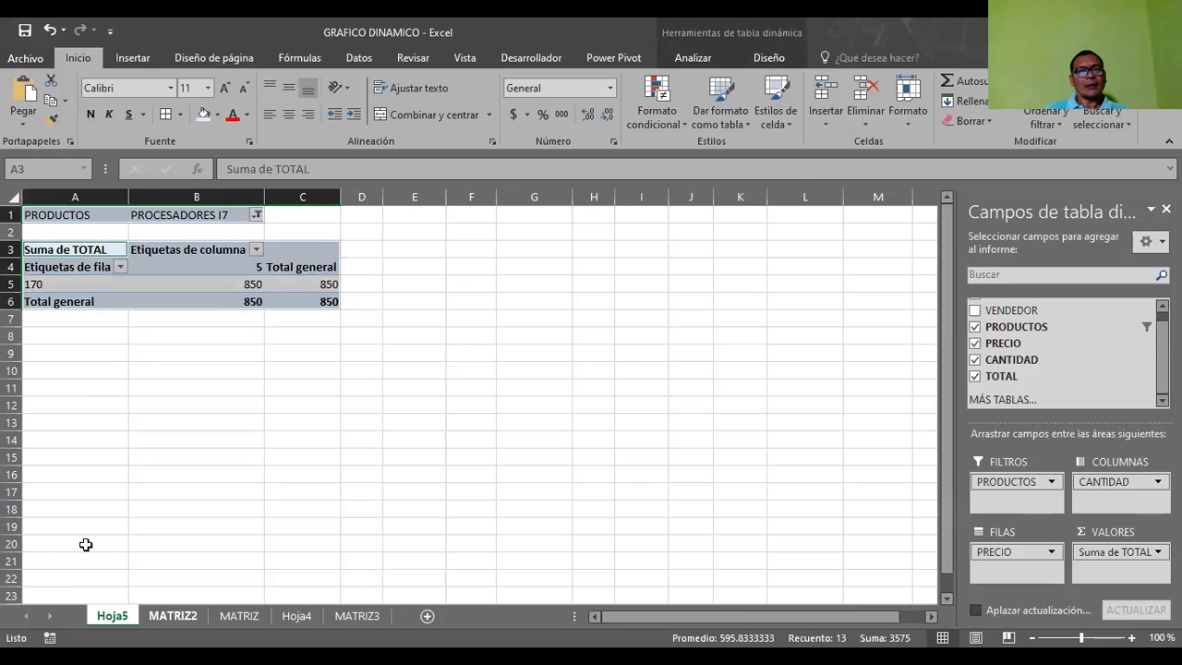
key(ctrl+Page_Down)
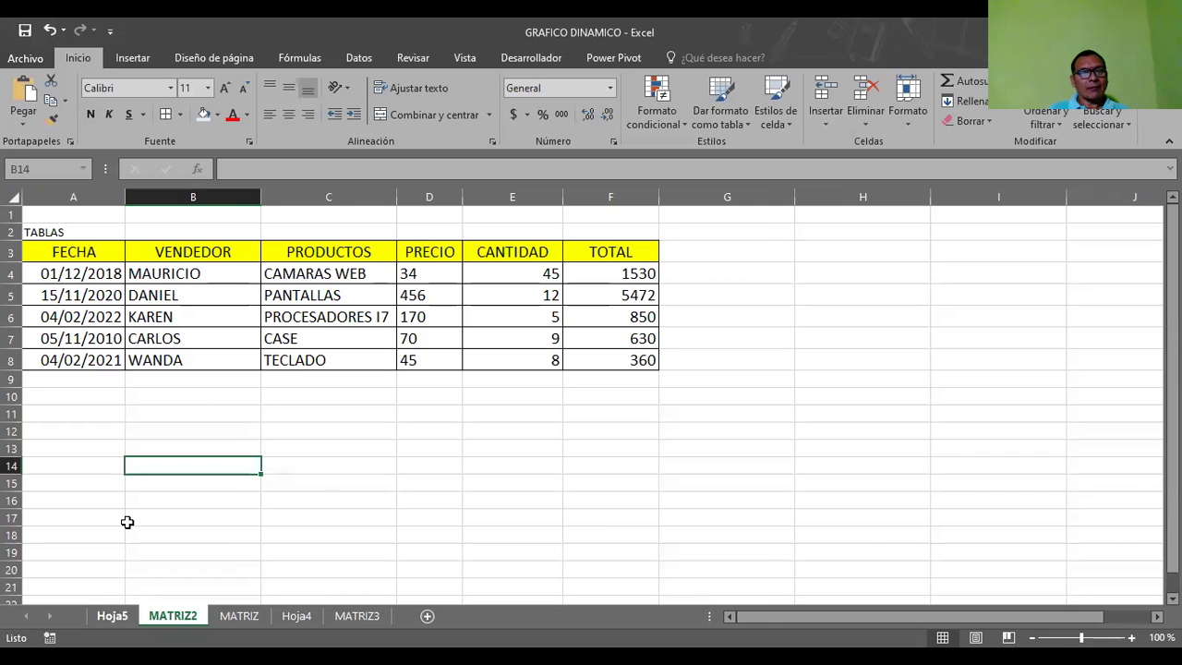
- On Hoja5, check the 850 sum for price 170 and quantity 5, then go back to MATRIZ2
key(ctrl+Page_Up)
click(264, 356)
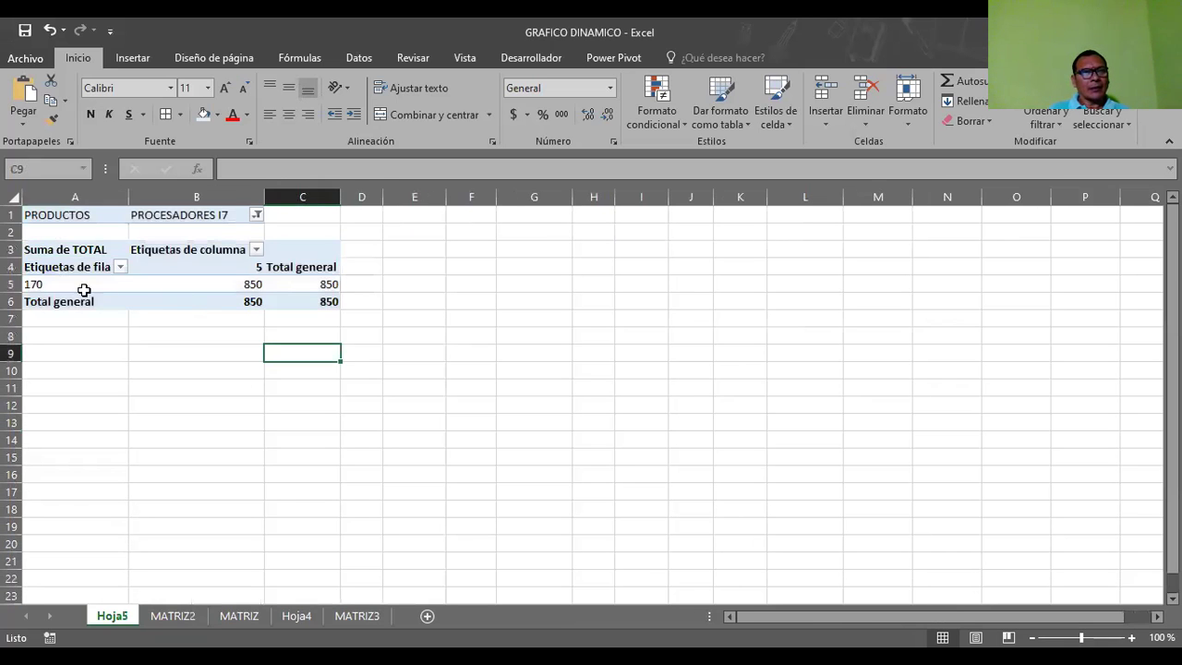
click(57, 285)
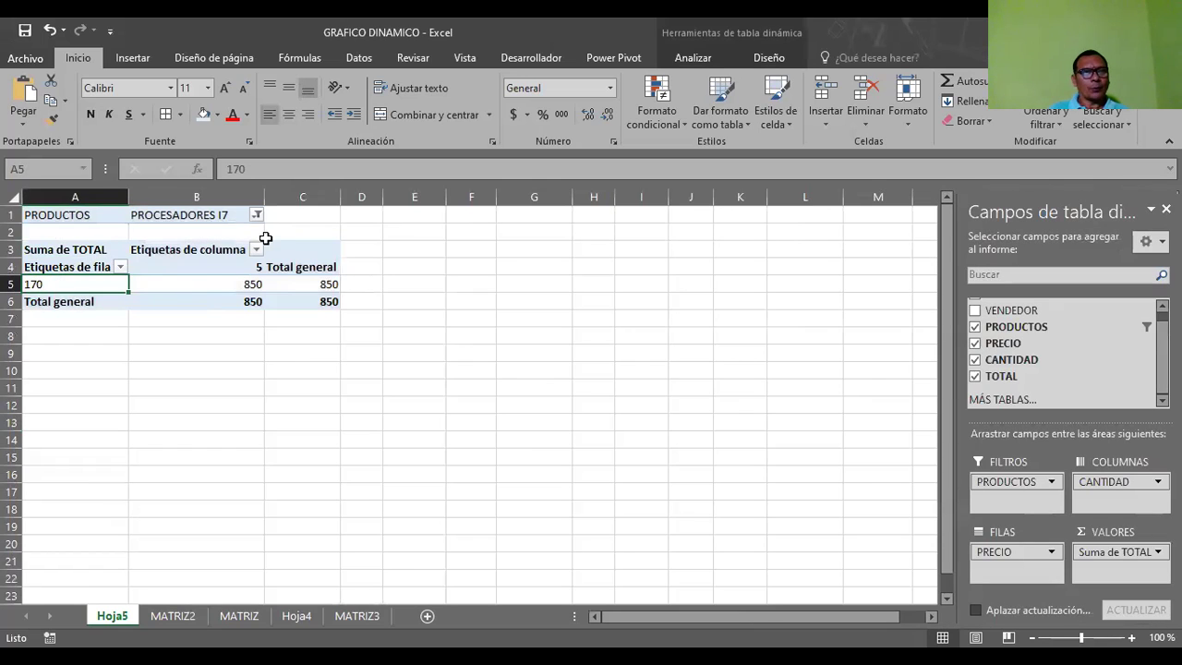
click(187, 279)
mouse_move(187, 280)
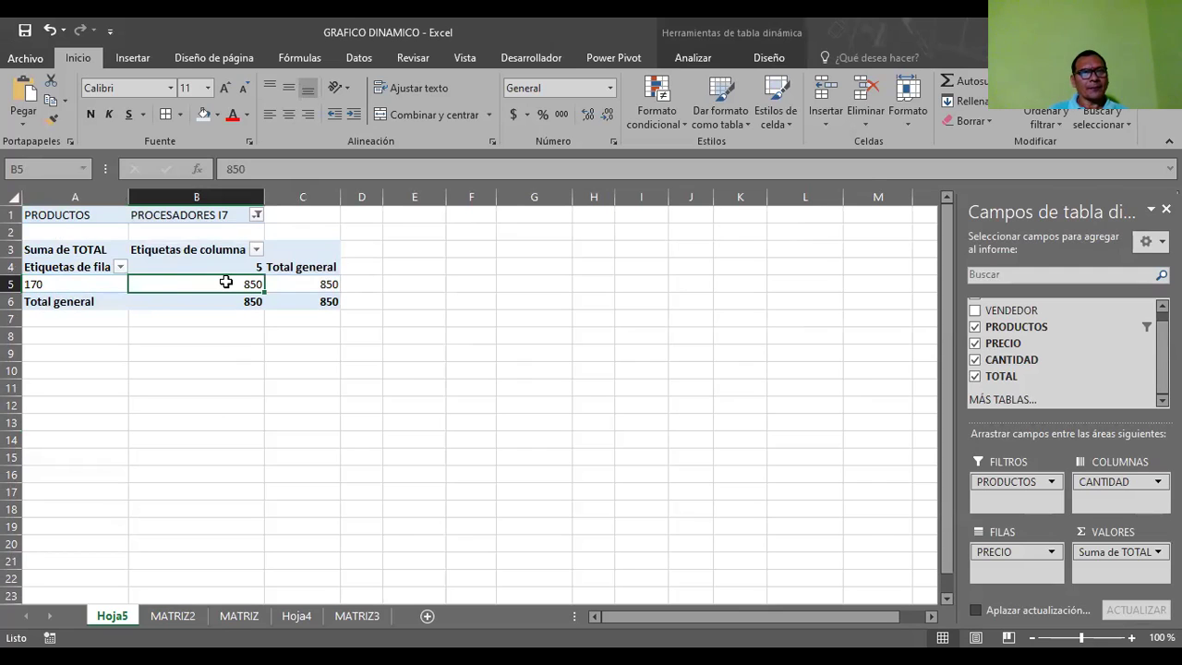
mouse_move(226, 282)
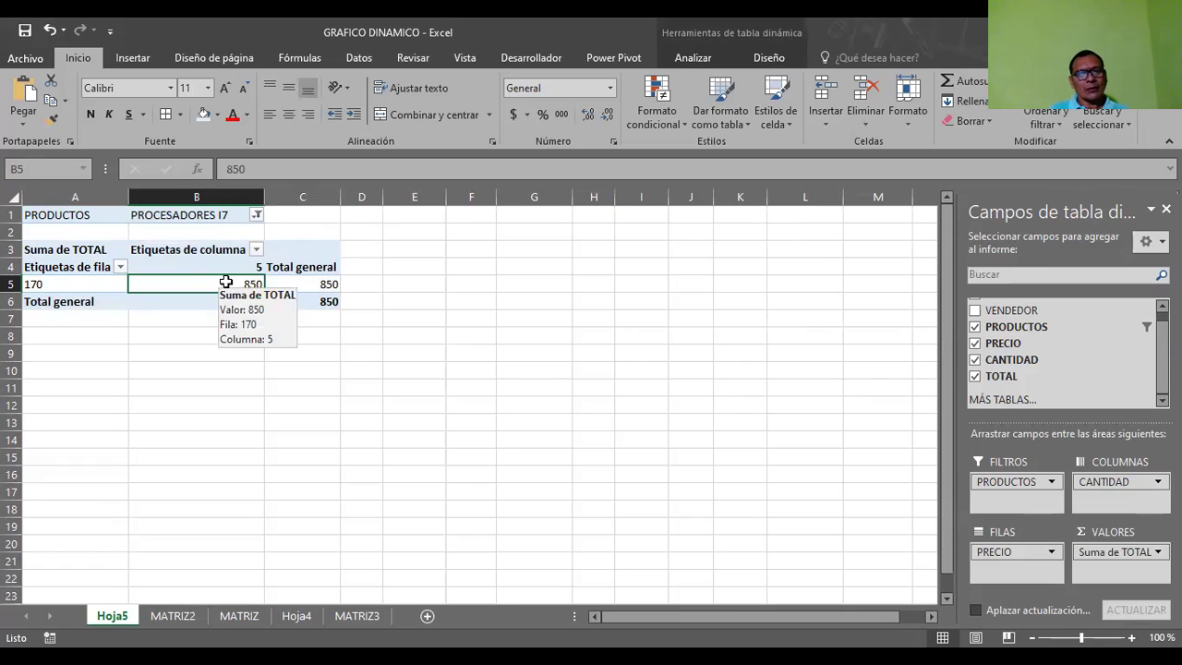
key(ctrl+Page_Down)
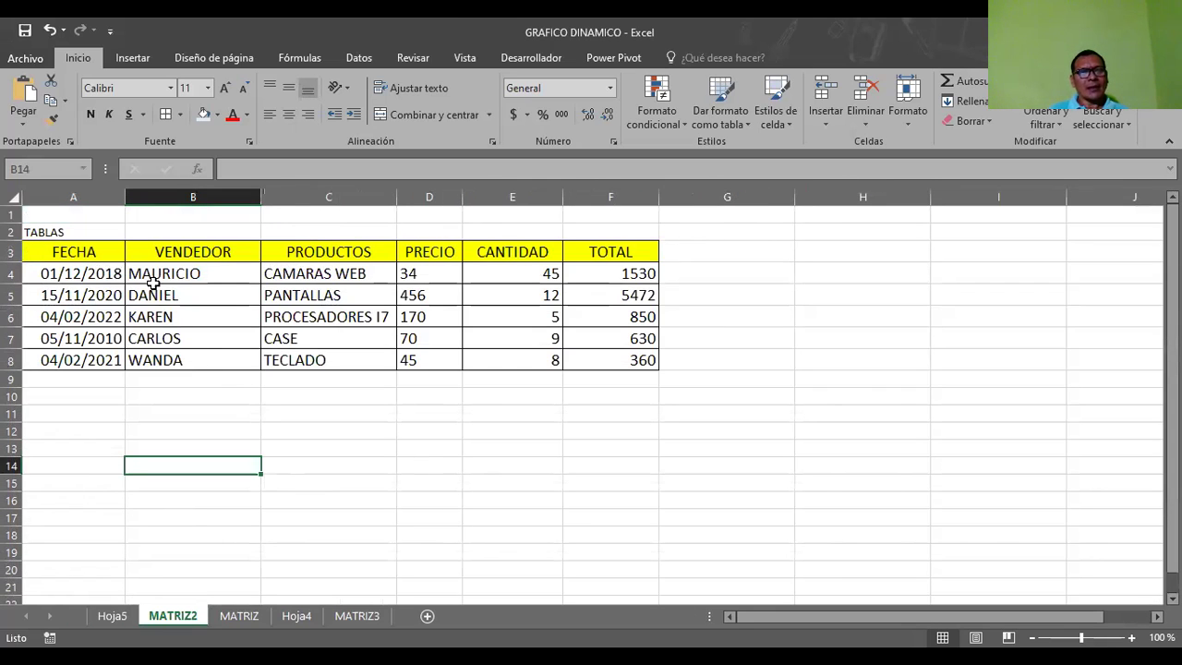
- Set the PROCESADORES I7 quantity in E6 on MATRIZ2 to 12, making its total 2040, then go back to Hoja5
click(348, 314)
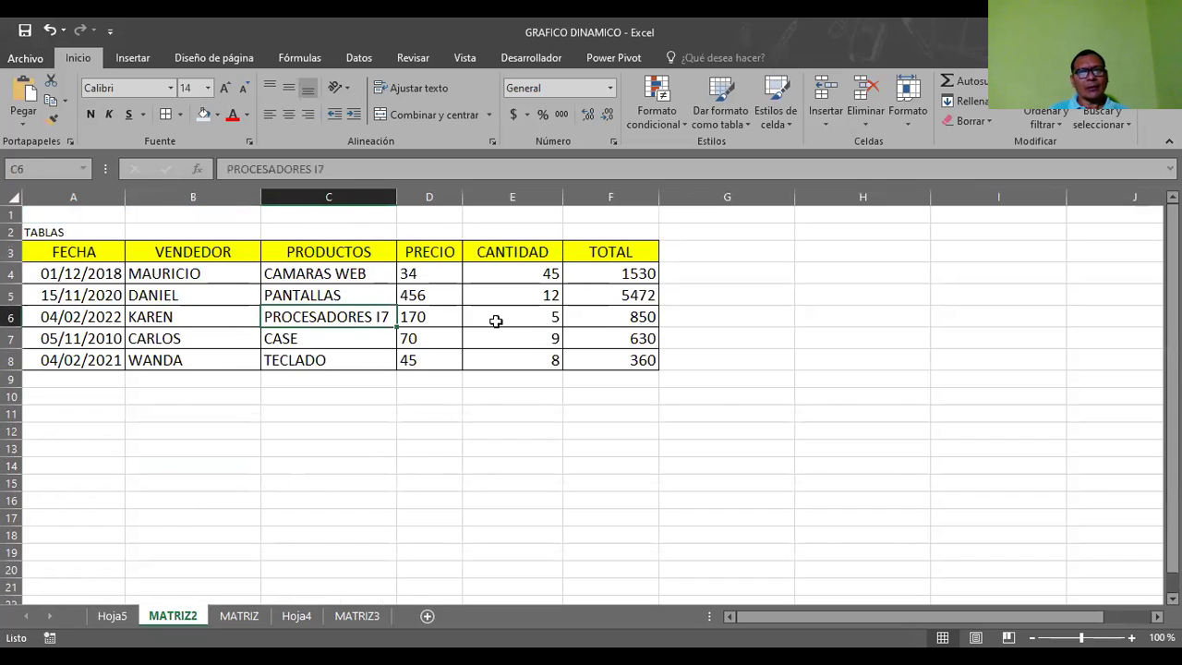
click(622, 313)
click(536, 321)
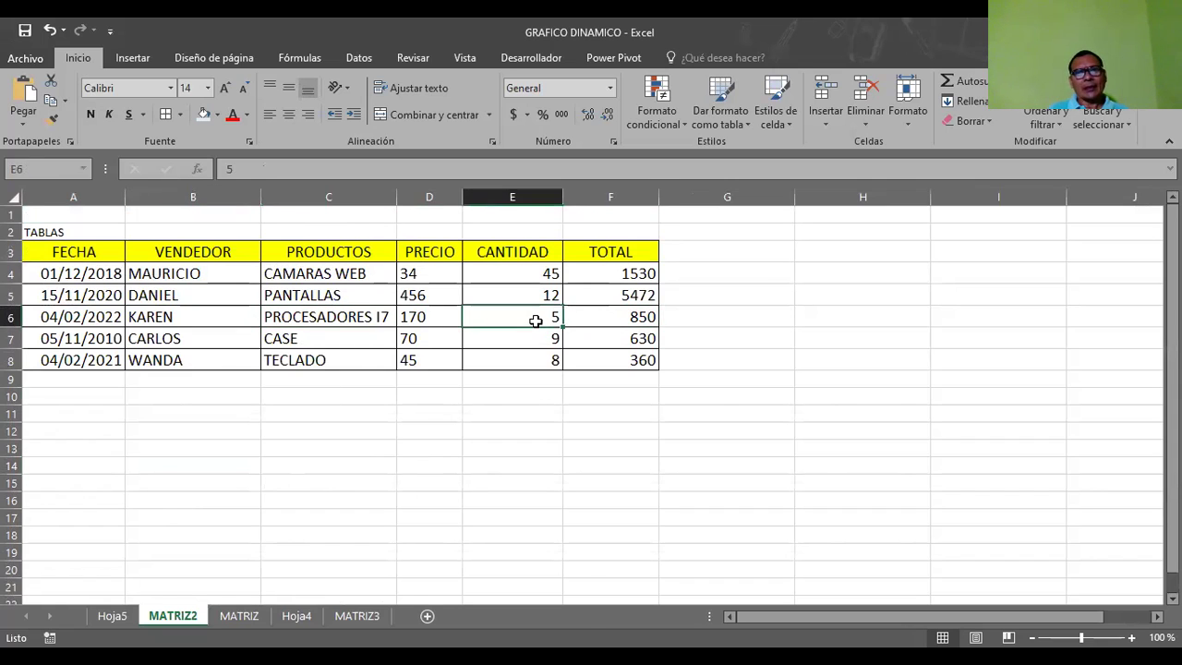
text(12)
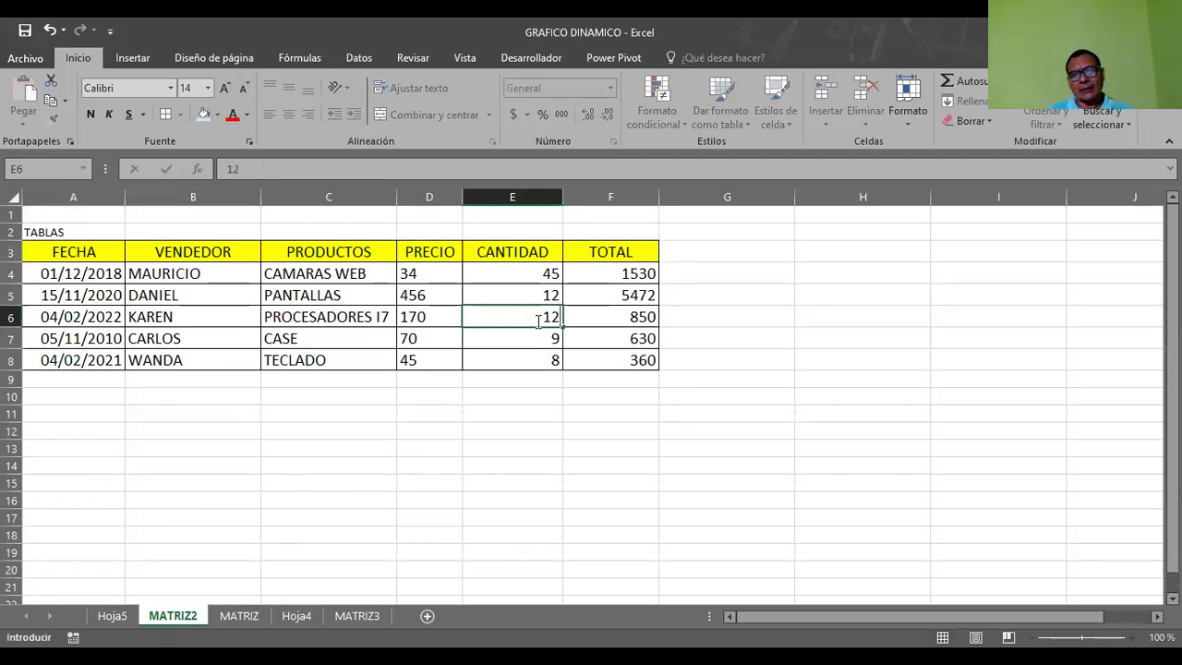
key(Return)
key(ctrl+Page_Up)
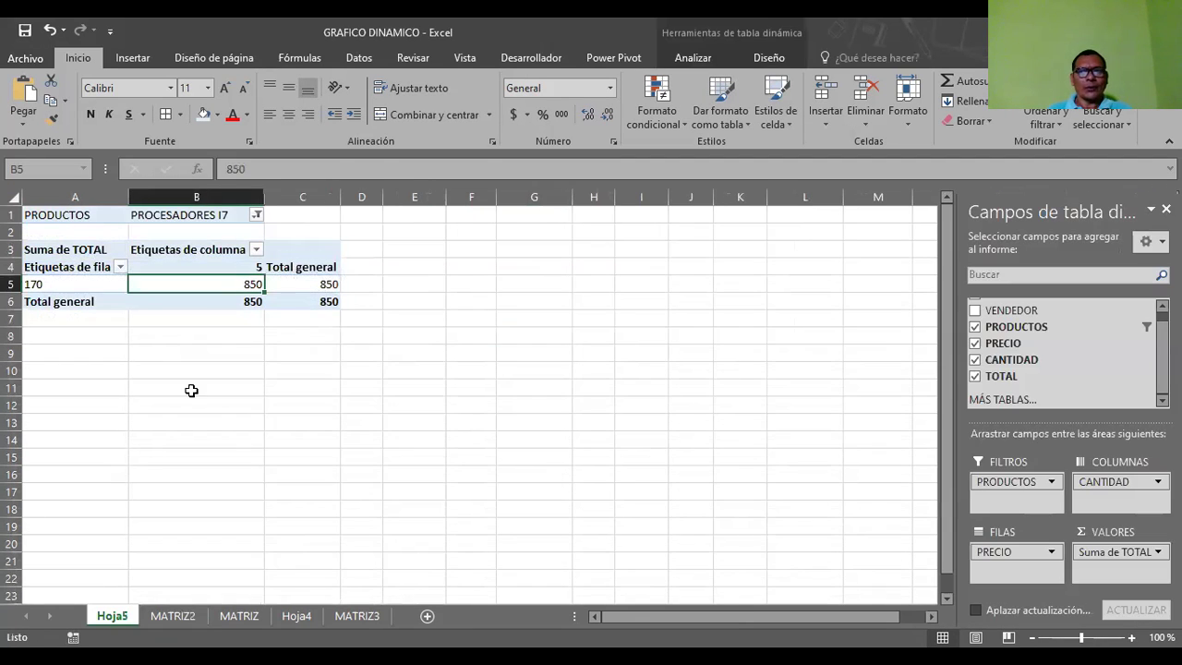
- Toggle deferred layout updating and refresh the Hoja5 pivot from its shortcut menu
click(975, 610)
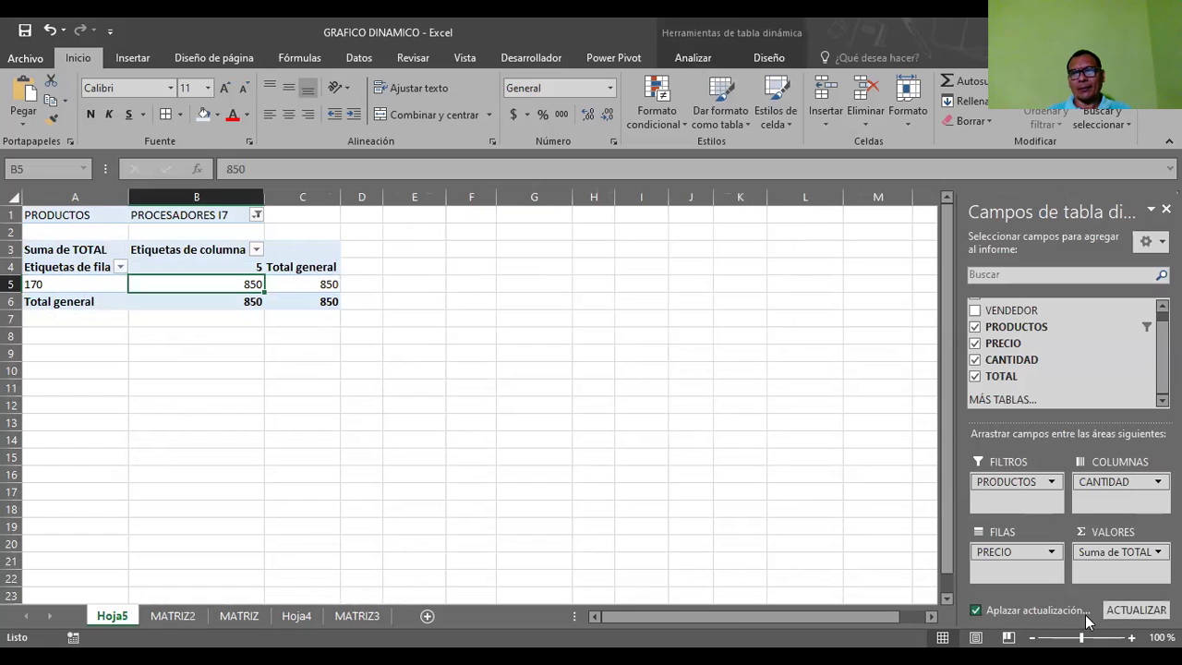
click(1123, 613)
click(1123, 613)
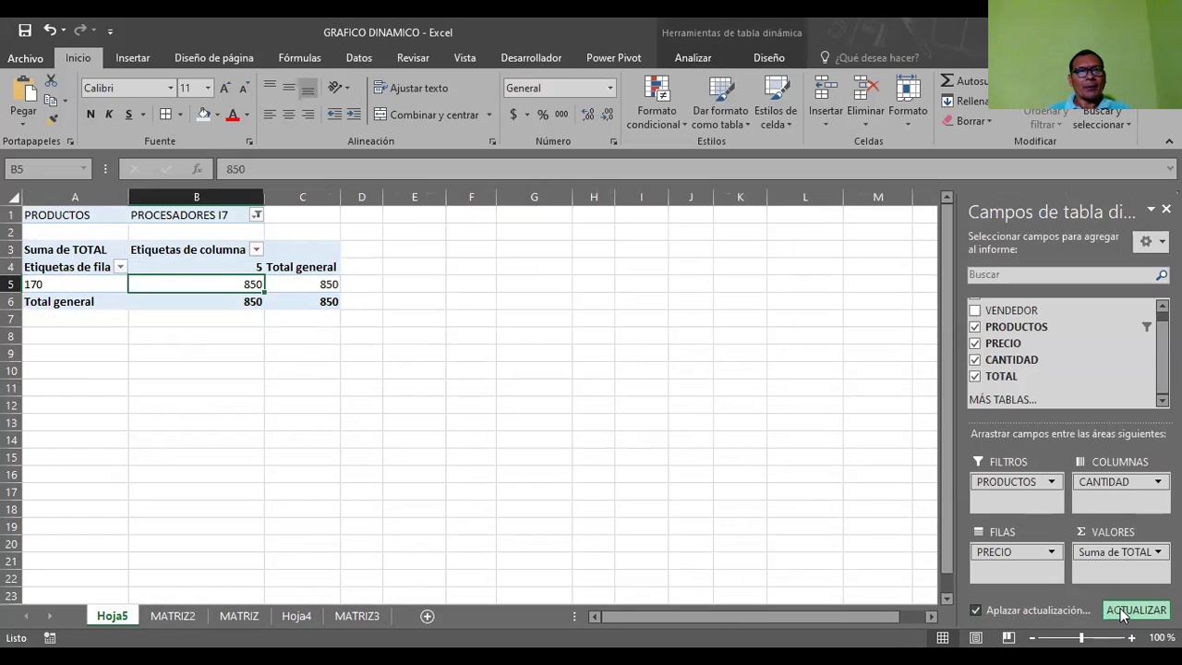
click(1123, 614)
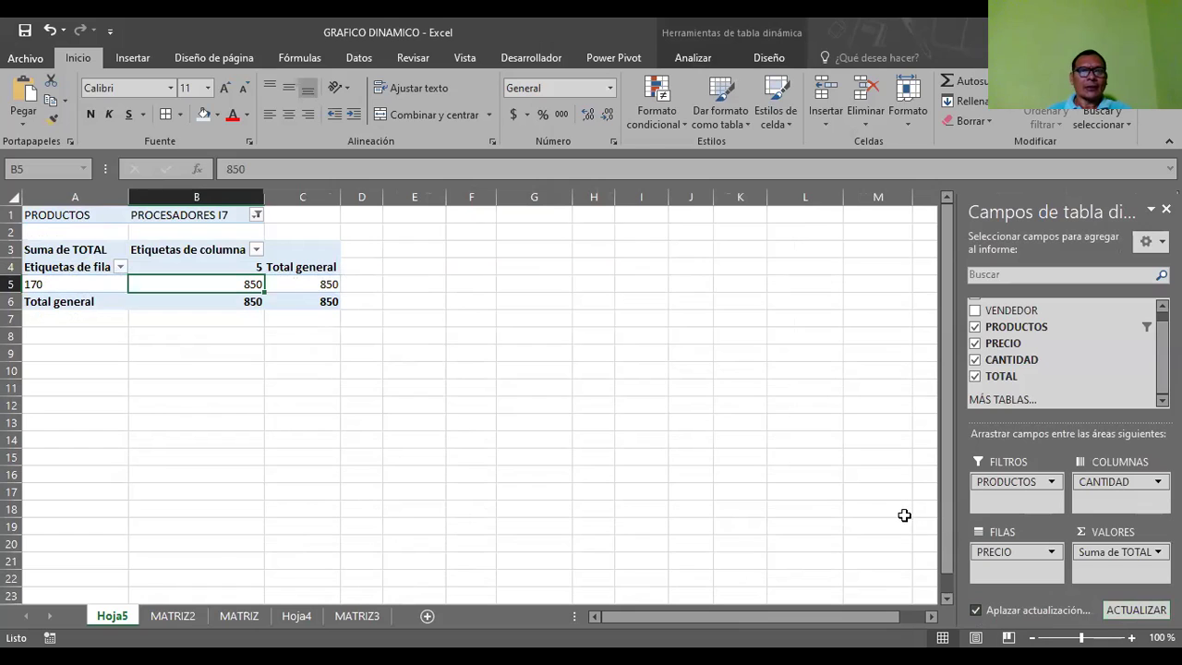
click(293, 253)
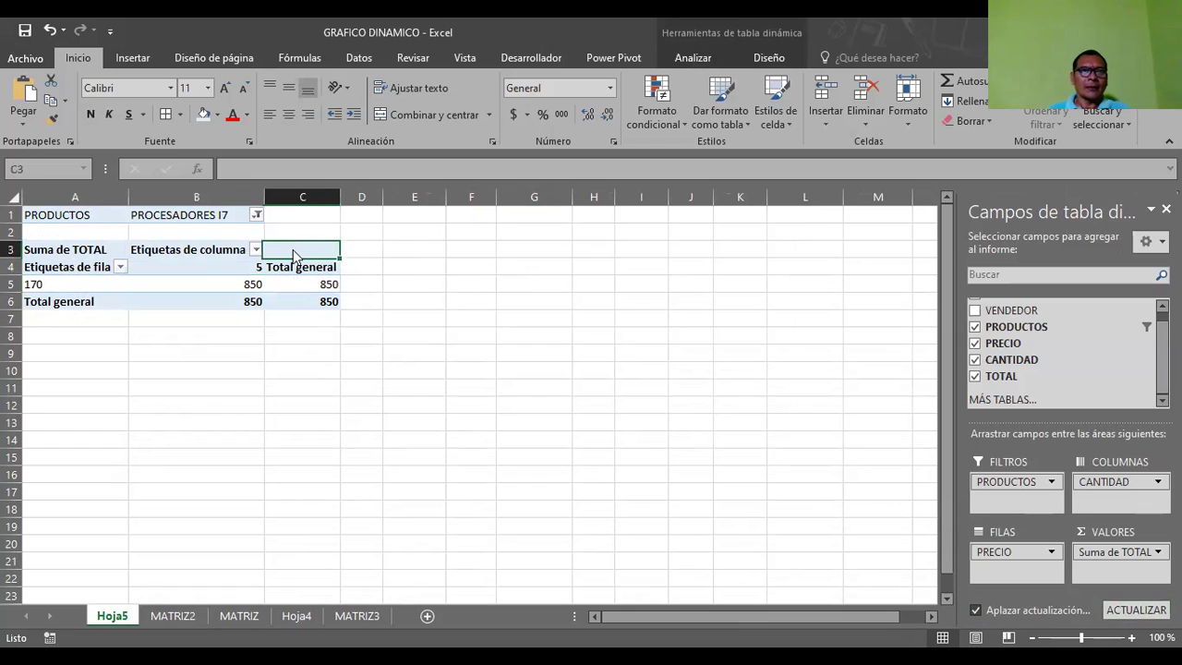
right_click(294, 254)
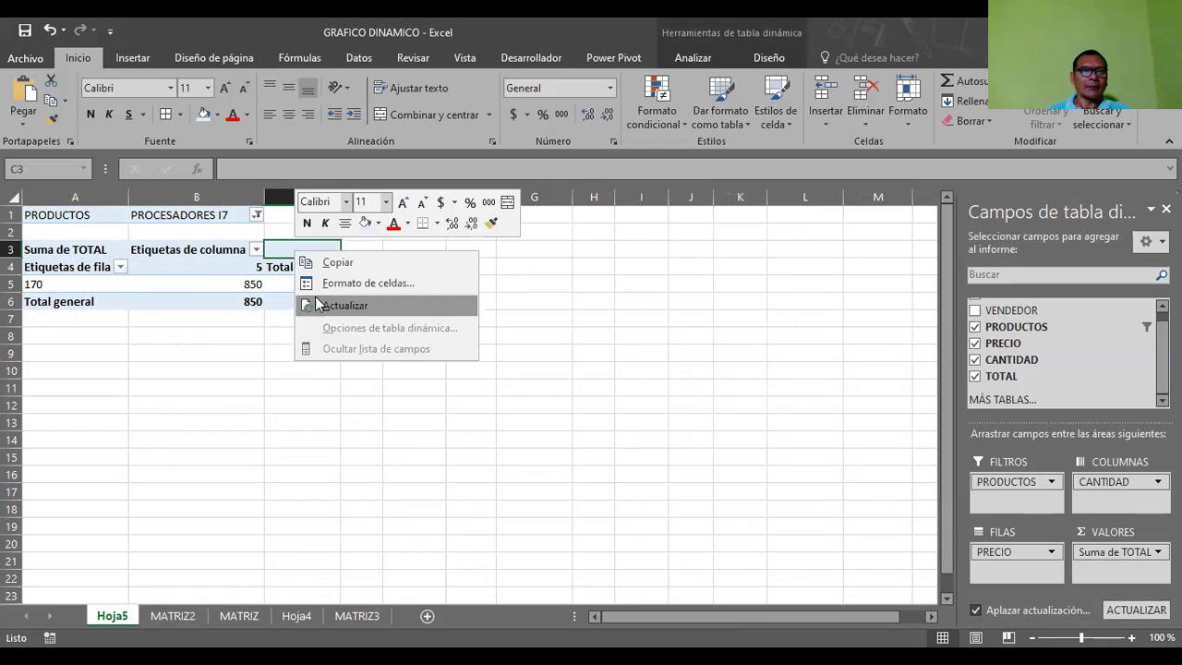
click(317, 305)
click(203, 254)
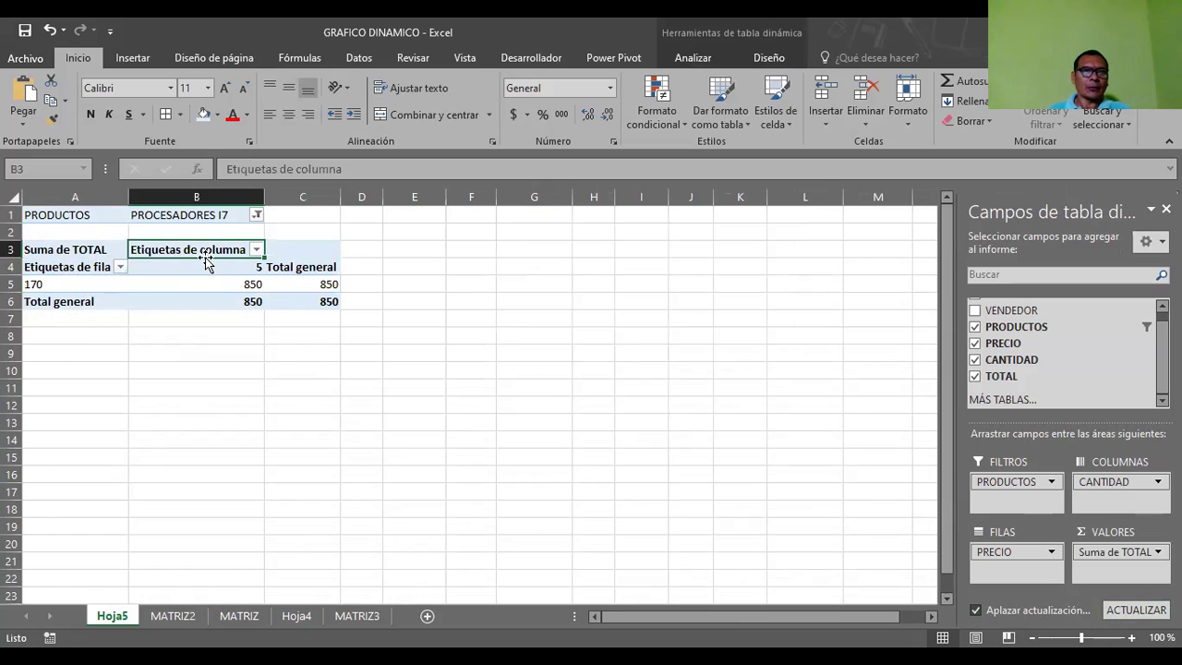
- Refresh the pivot again from cells B4, B3 and C4, then turn deferred layout updating back on
click(211, 272)
right_click(210, 271)
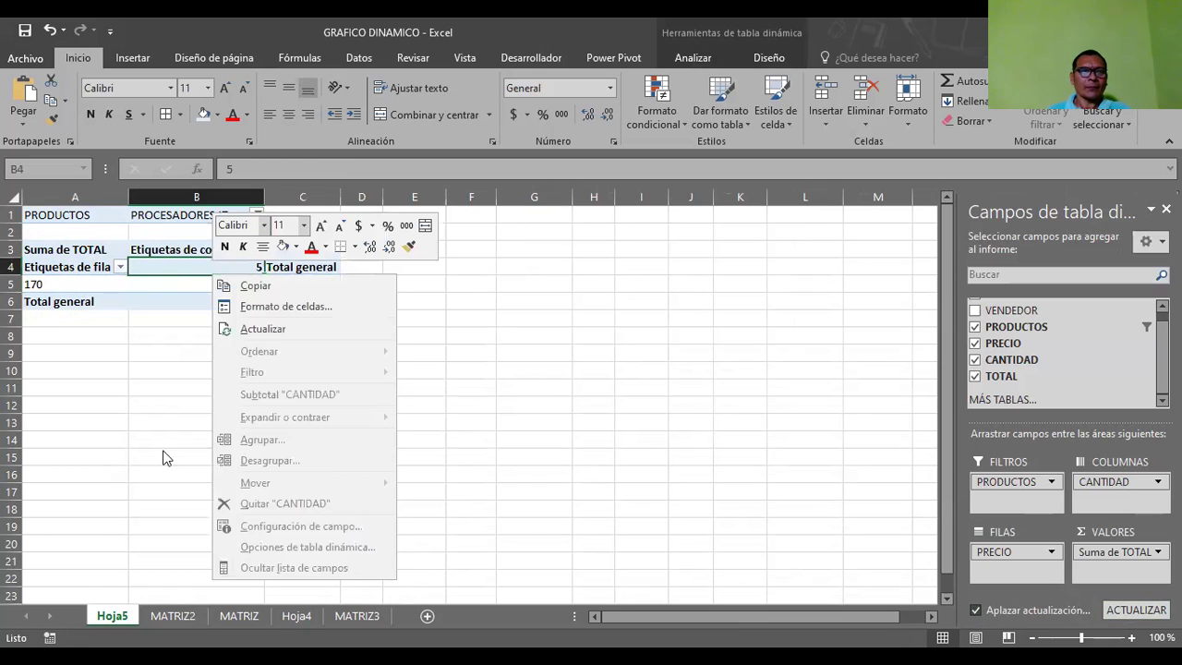
click(159, 247)
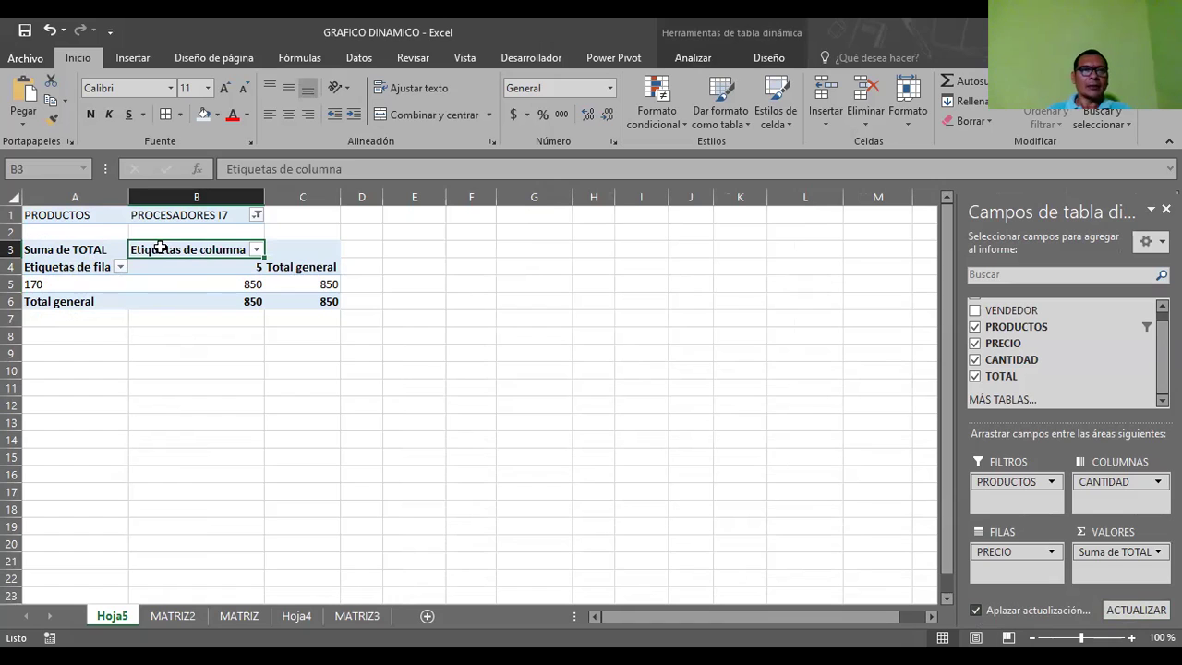
right_click(159, 255)
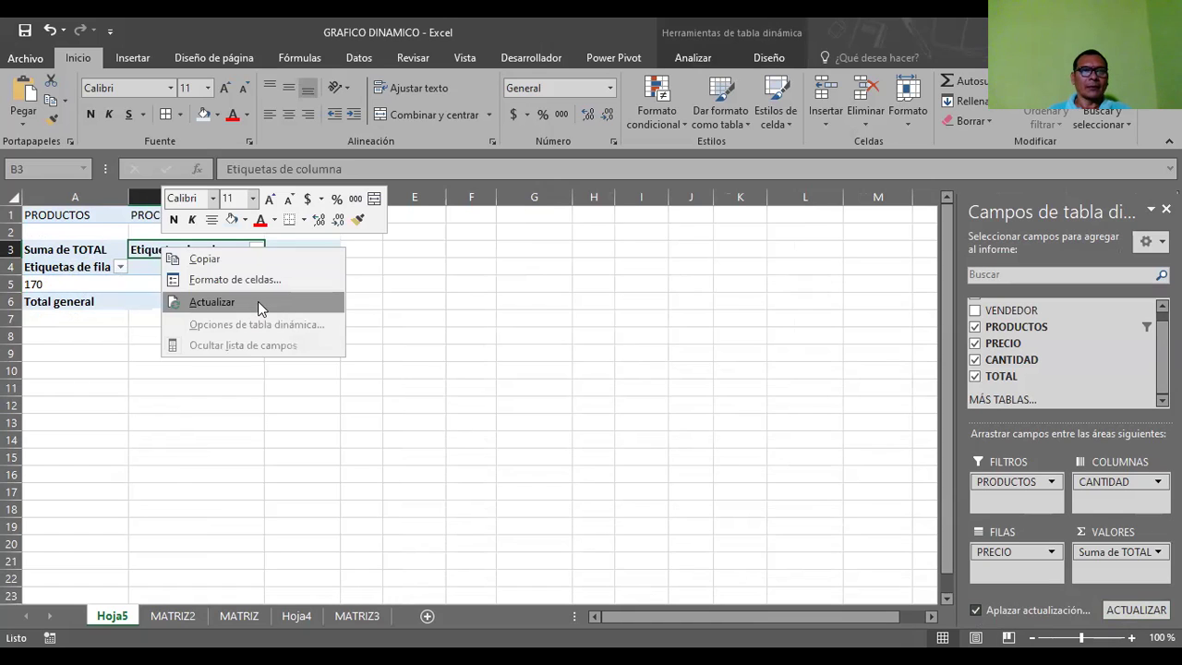
click(277, 304)
click(307, 264)
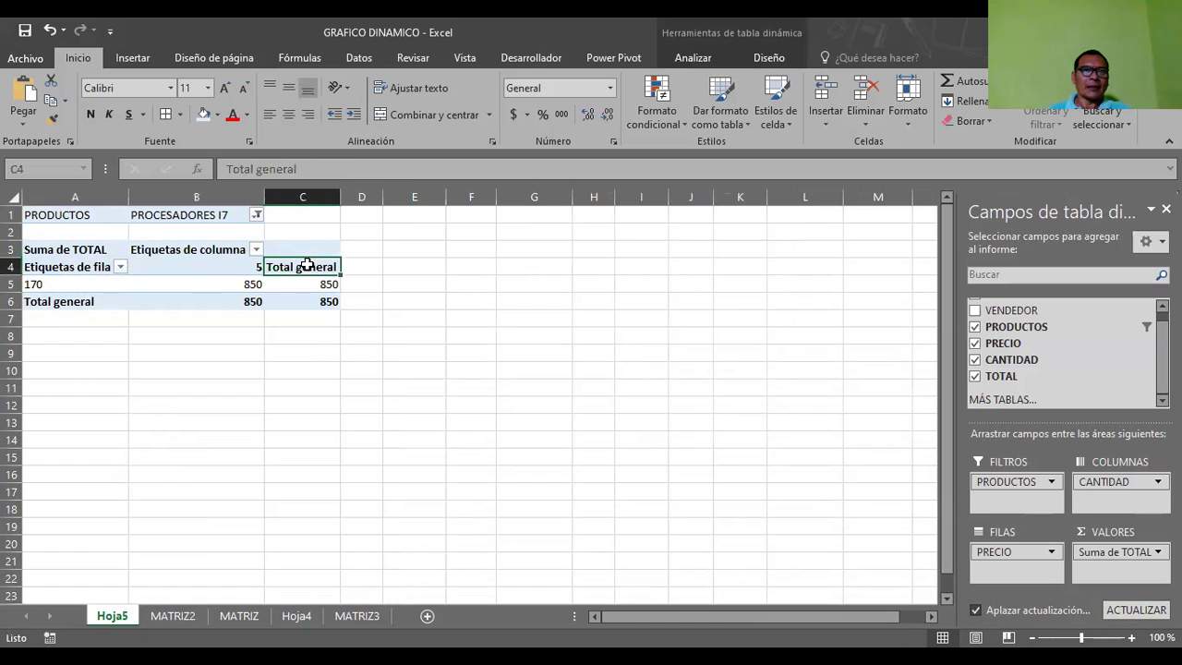
right_click(310, 267)
click(363, 341)
click(361, 338)
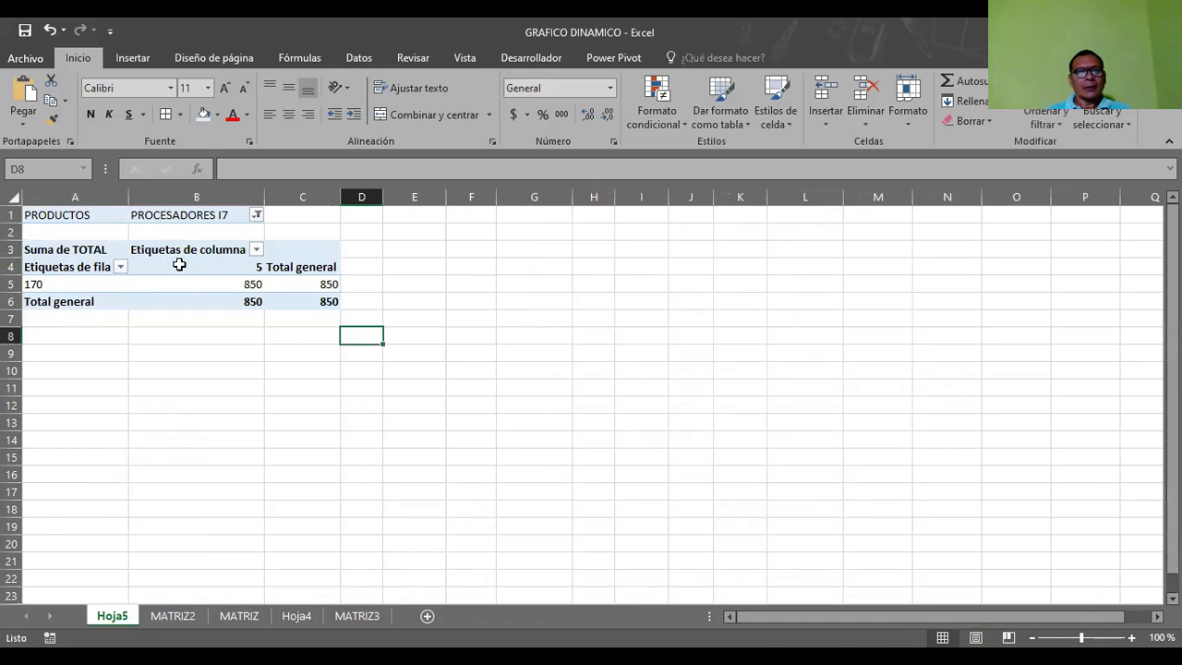
drag(176, 264, 212, 303)
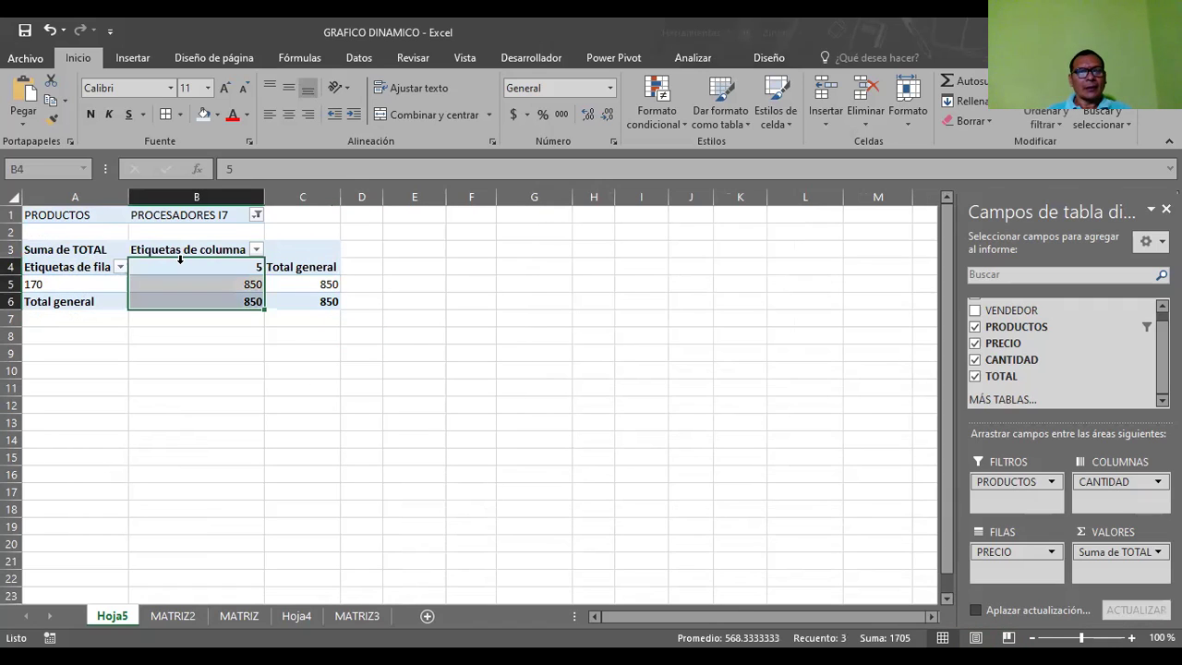
click(1113, 551)
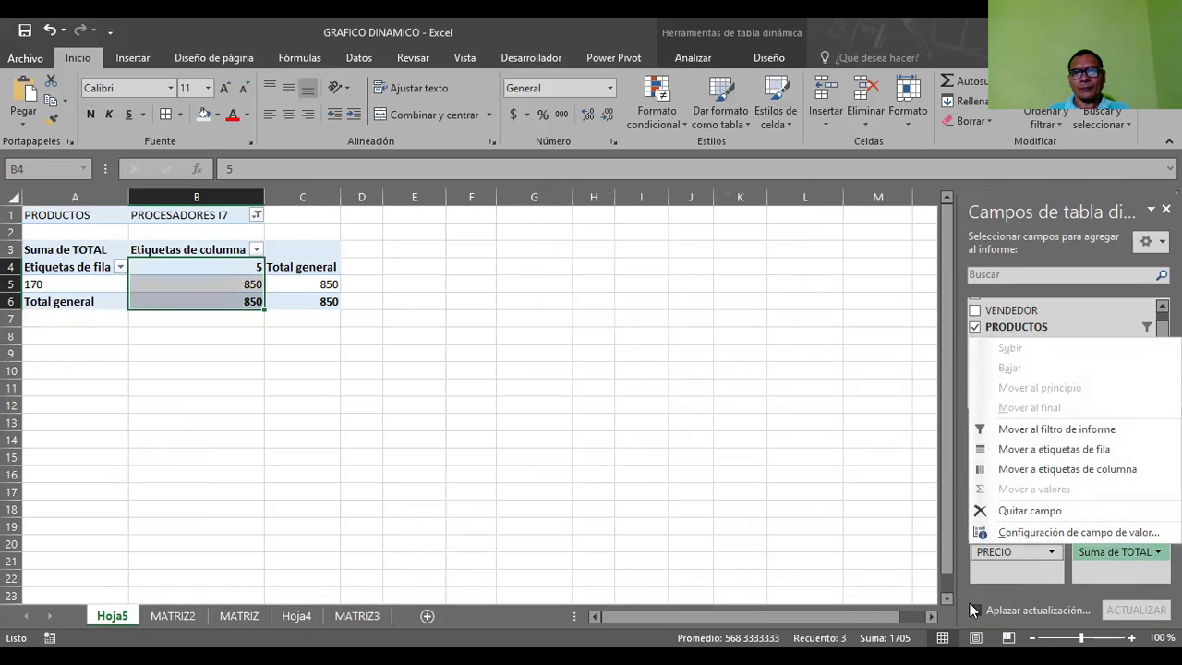
click(975, 607)
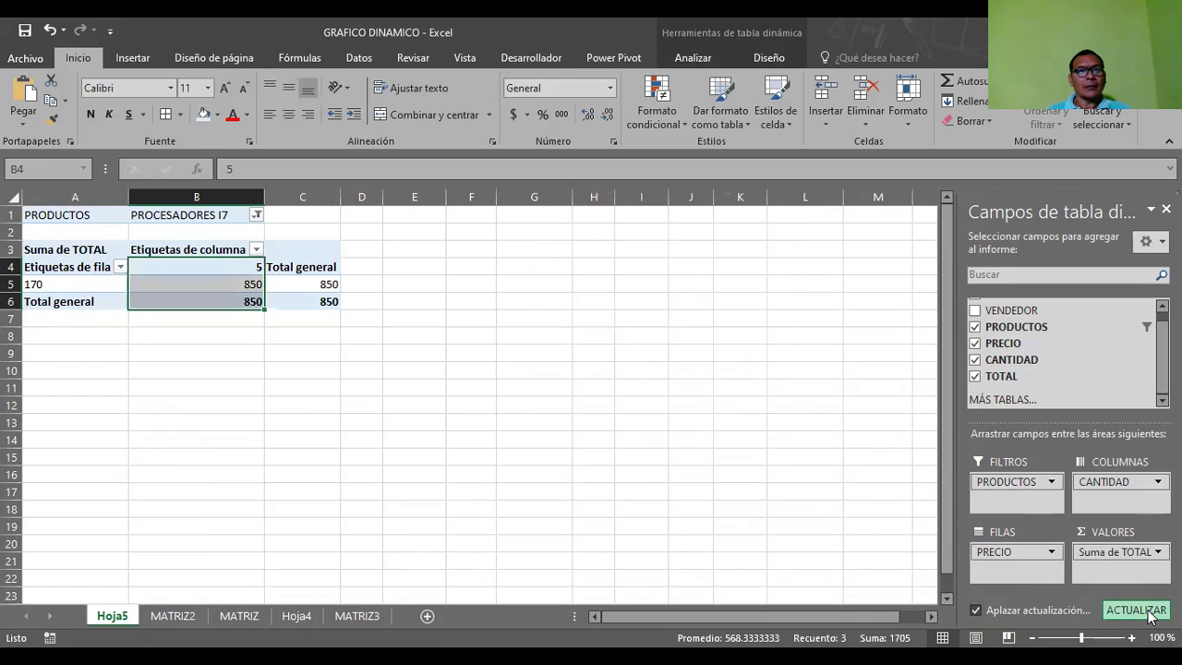
- Refresh the pivot data from cells A3, C4 and C6
click(194, 269)
click(305, 265)
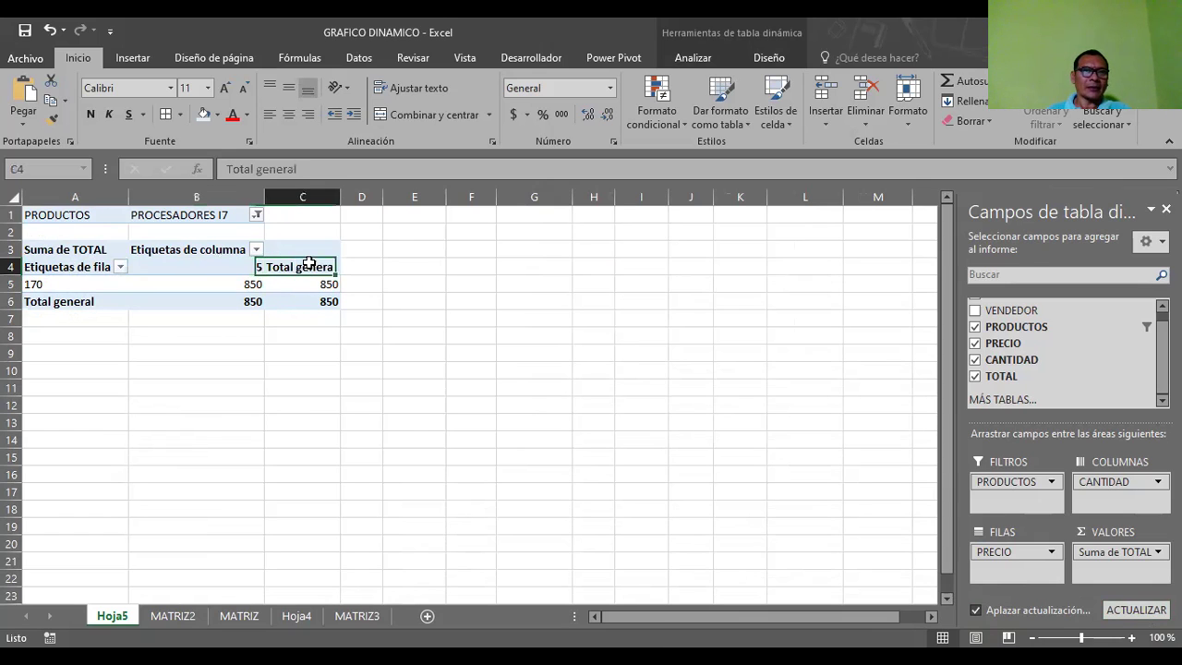
click(83, 252)
right_click(83, 251)
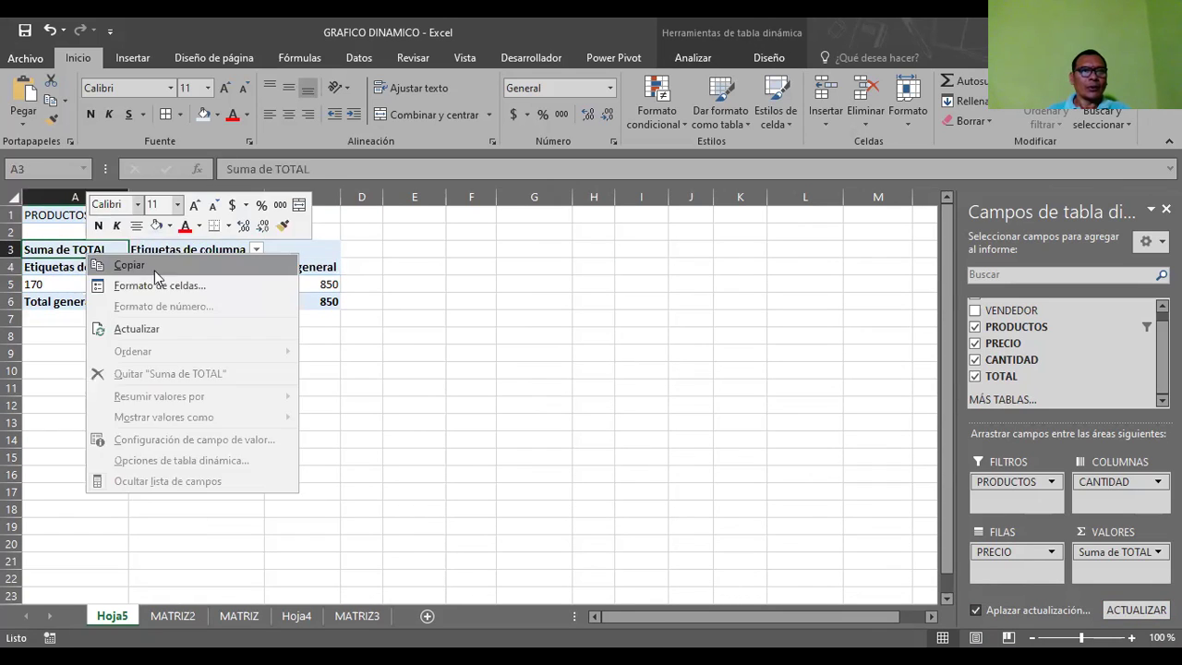
click(152, 327)
click(305, 265)
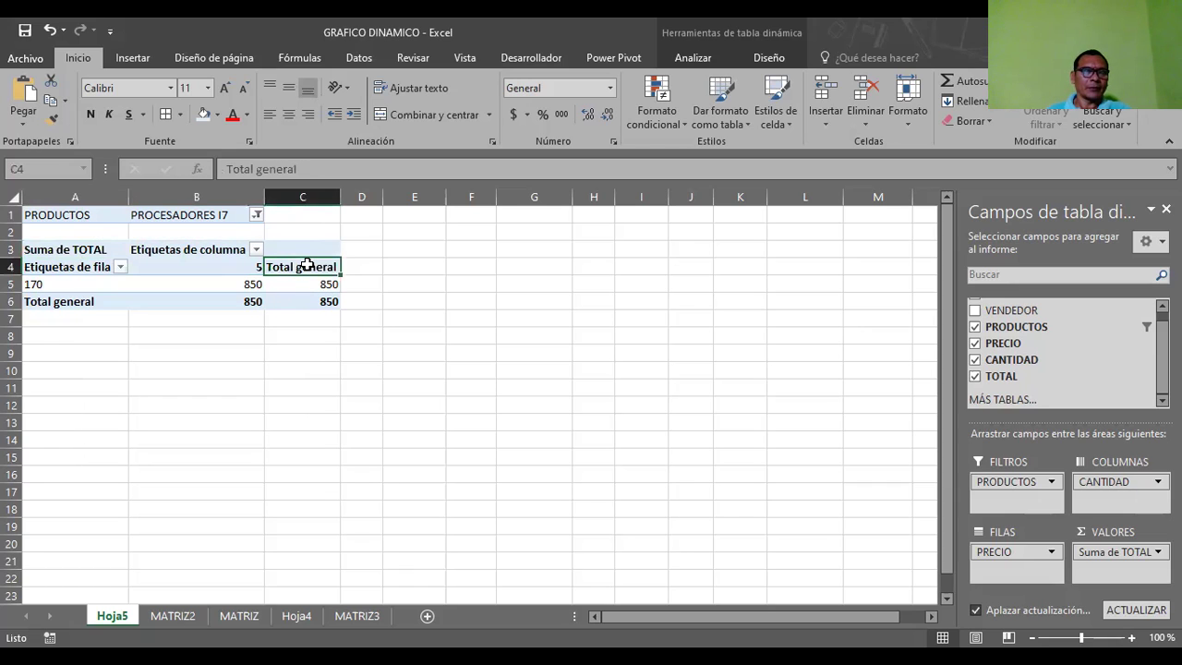
right_click(305, 265)
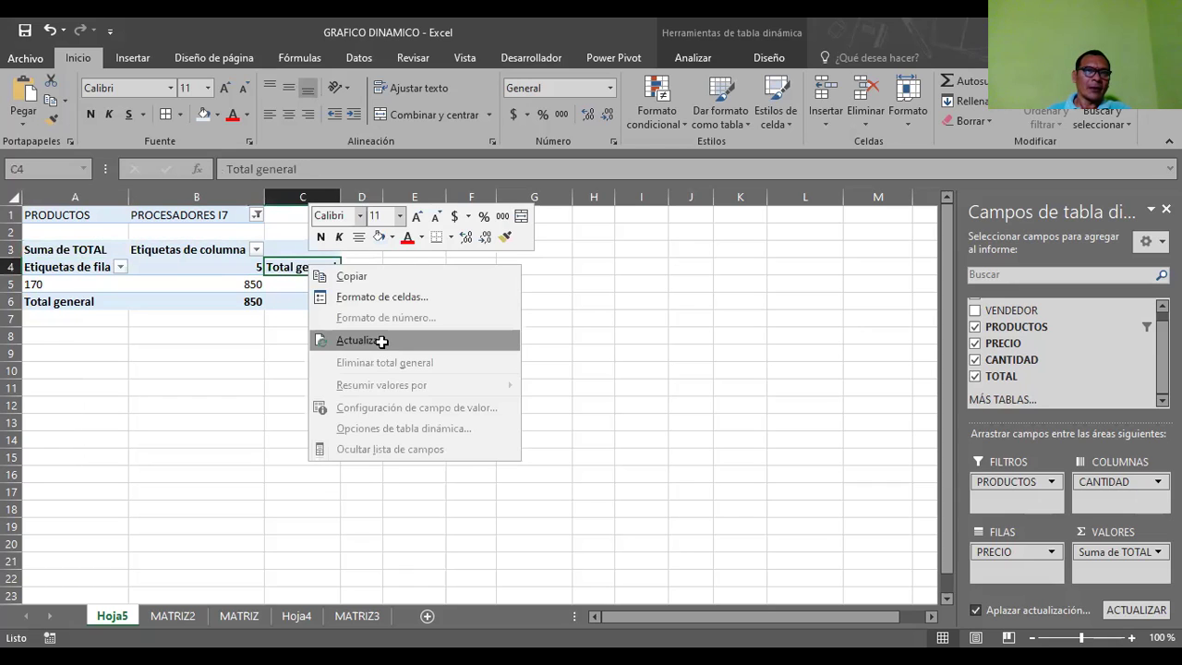
click(381, 340)
click(295, 301)
right_click(296, 301)
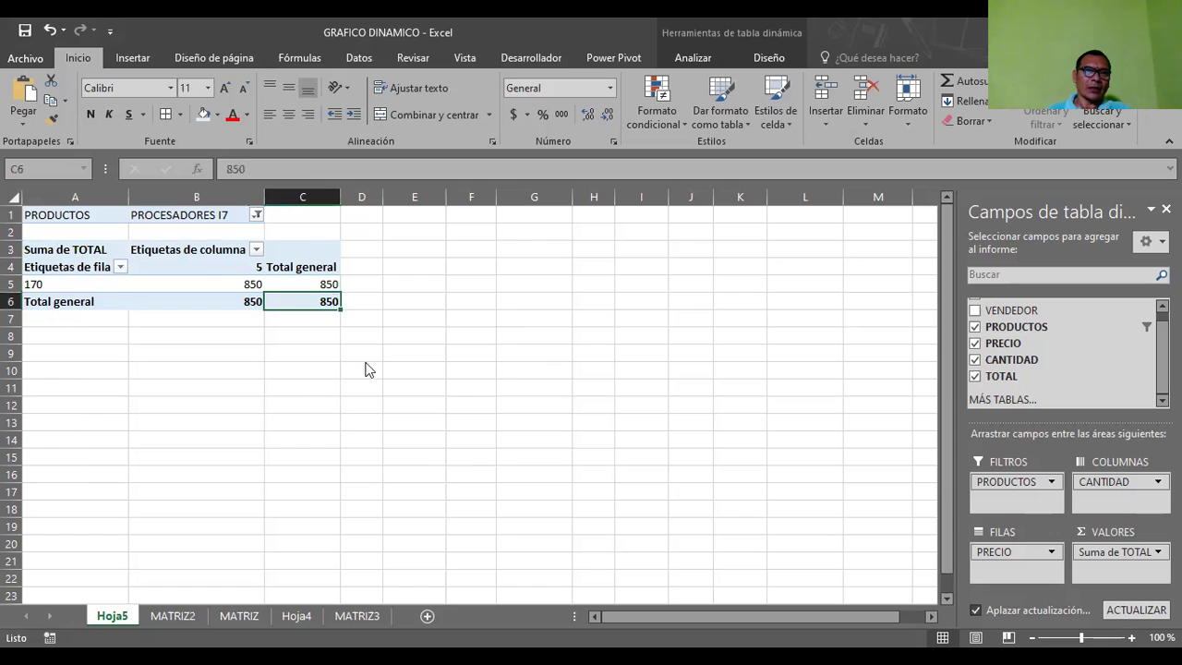
click(354, 386)
- Refresh from cells C5 and B5 until B5 shows the updated sum of 2040
click(319, 284)
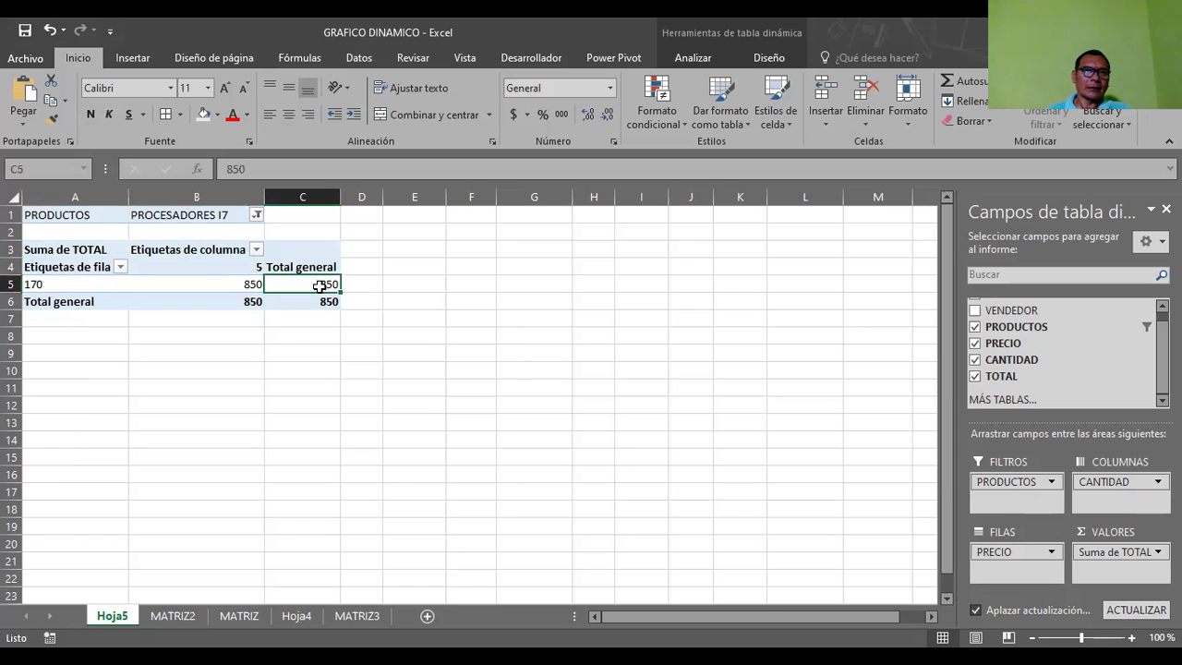
right_click(321, 287)
click(371, 364)
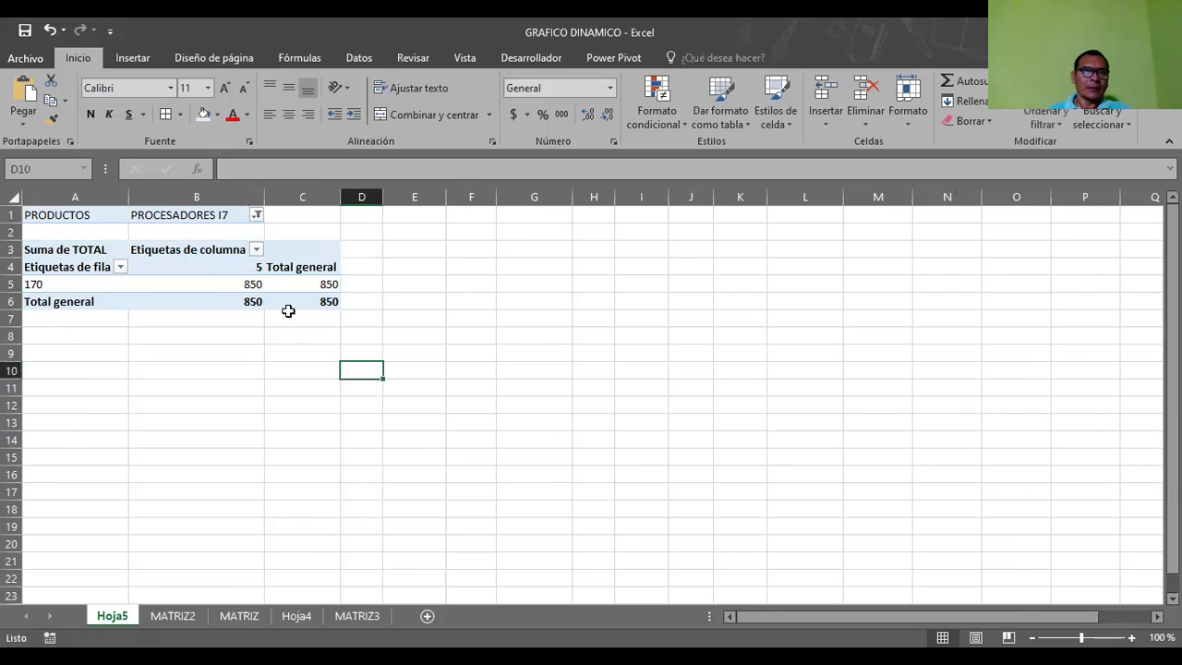
click(249, 316)
click(248, 285)
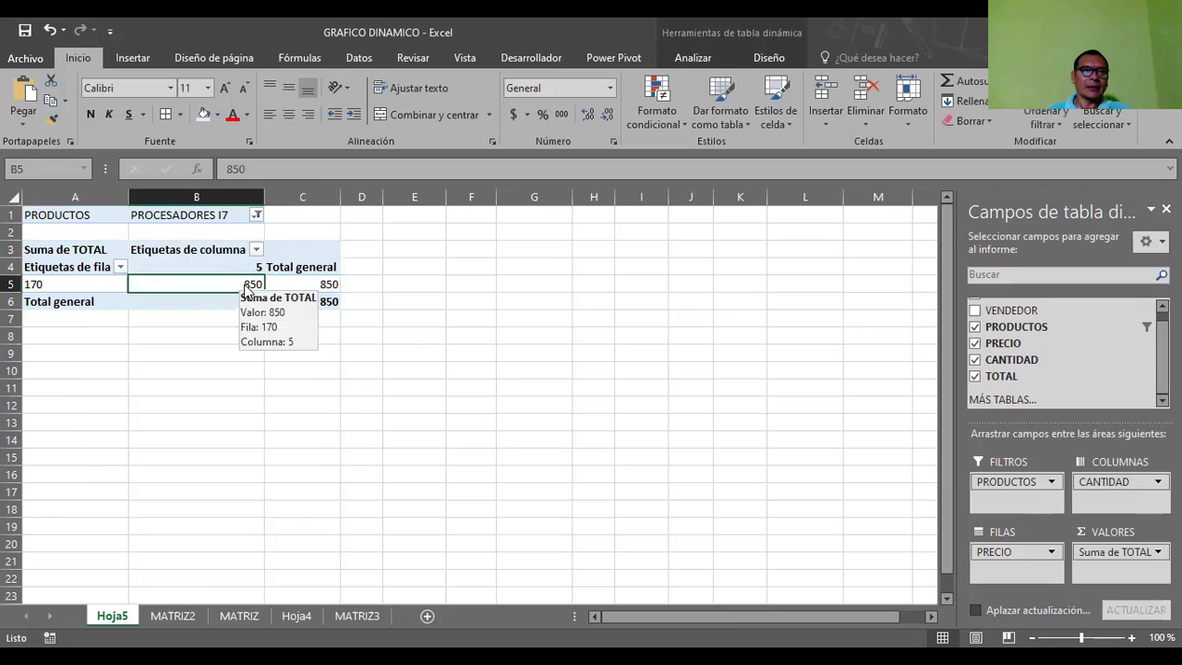
right_click(248, 292)
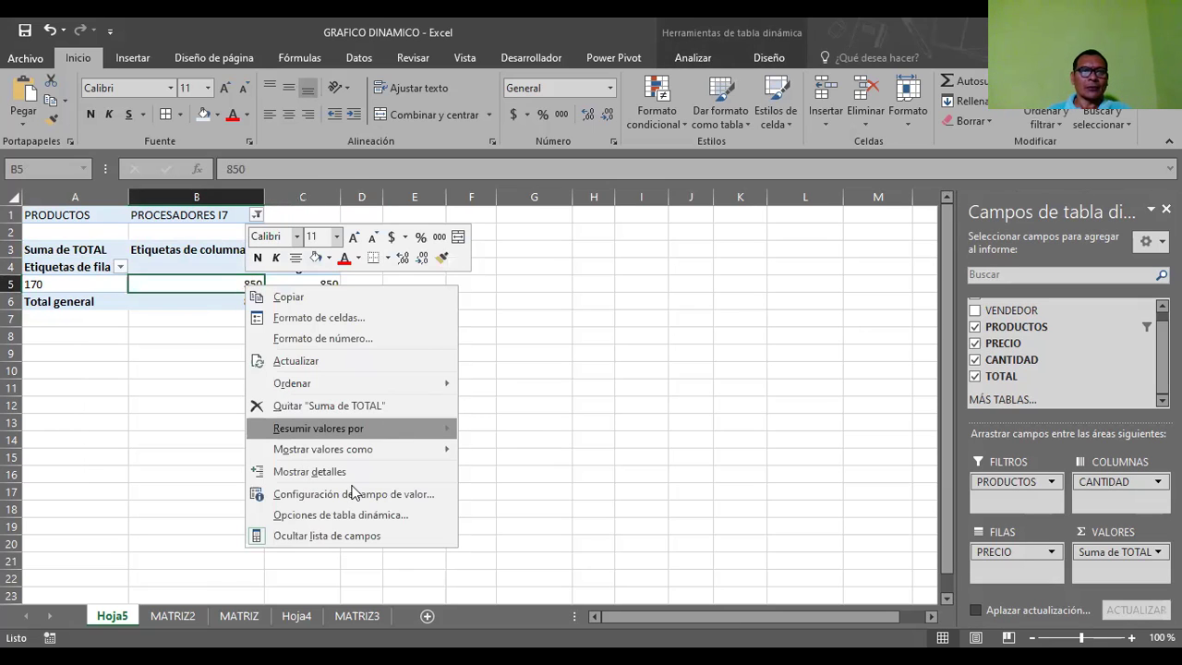
click(330, 361)
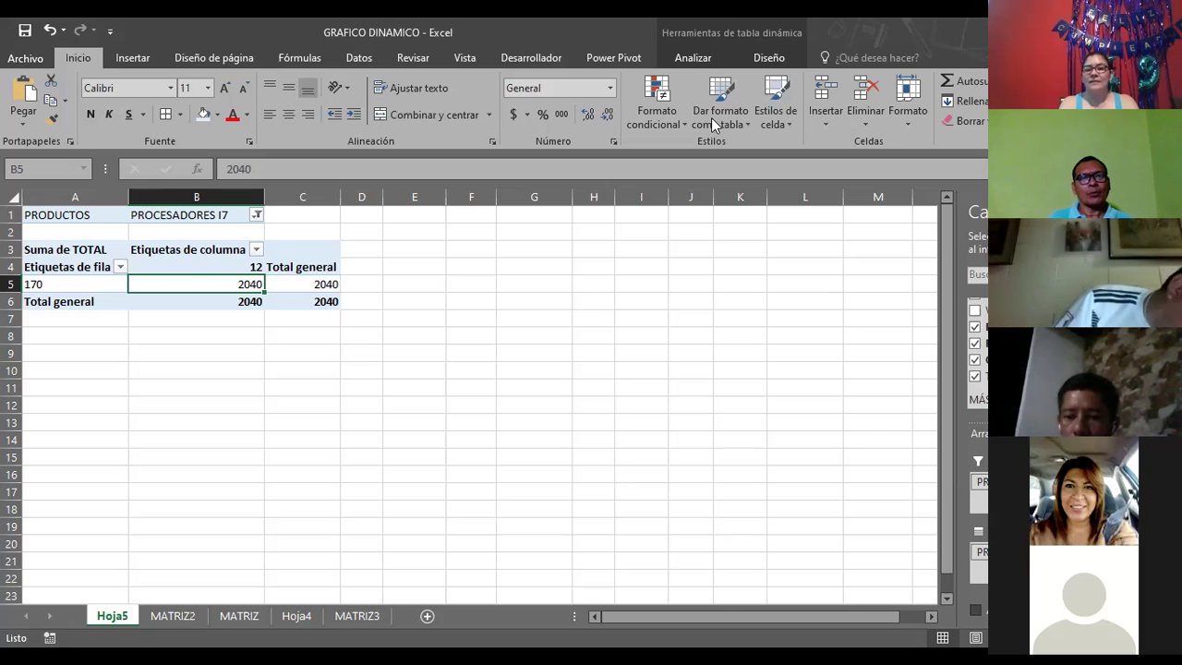
click(298, 328)
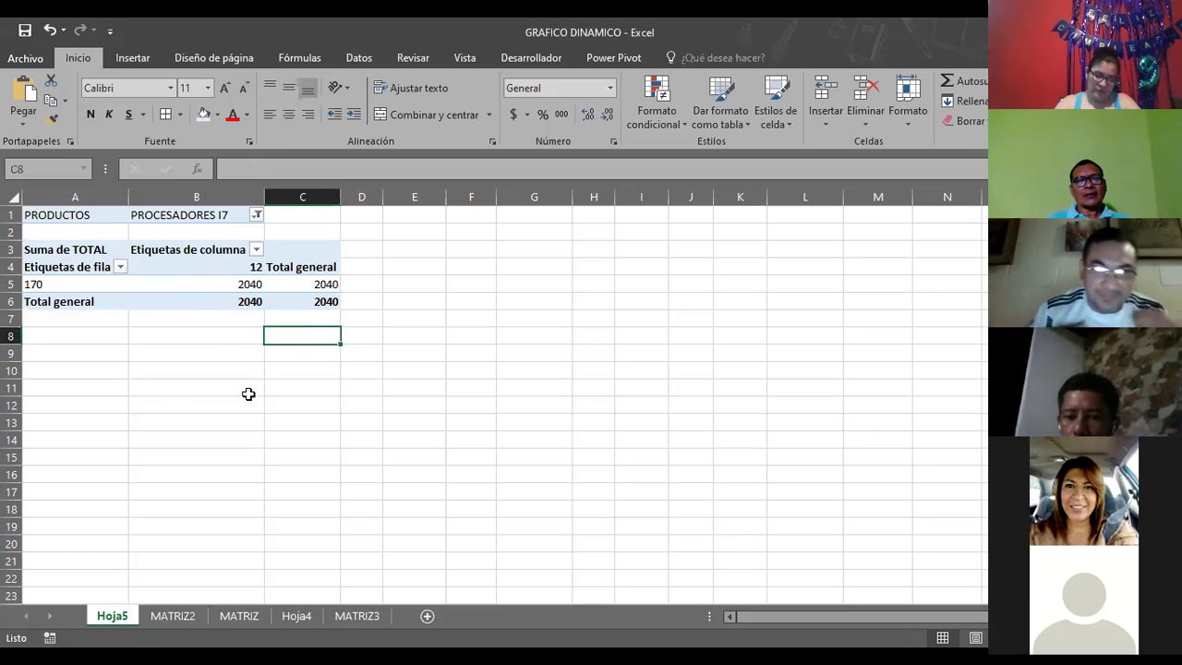
click(245, 392)
click(190, 266)
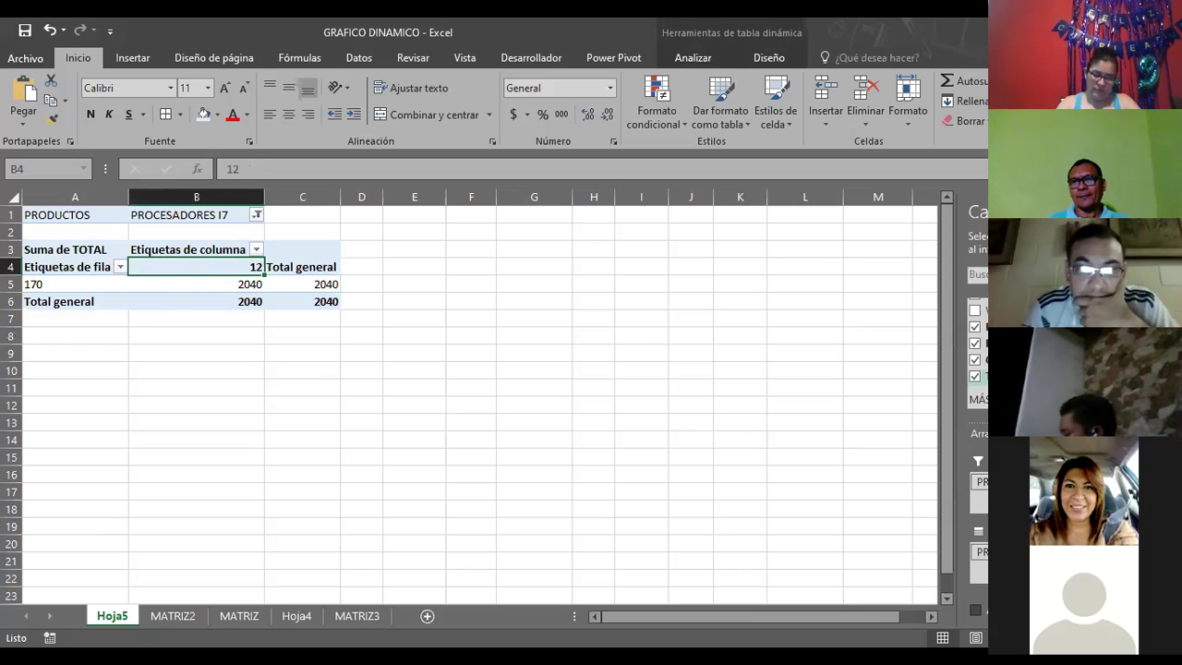
- Clear all pivot fields, then sum PRECIO as values with PRODUCTOS as column labels
click(976, 346)
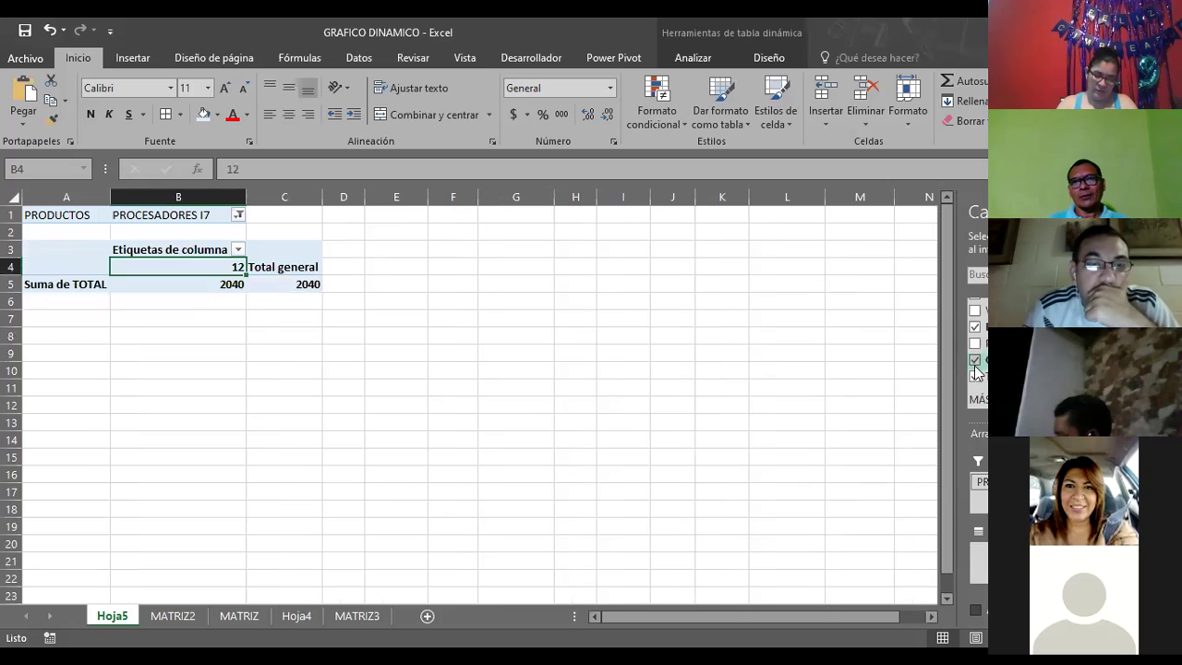
click(974, 360)
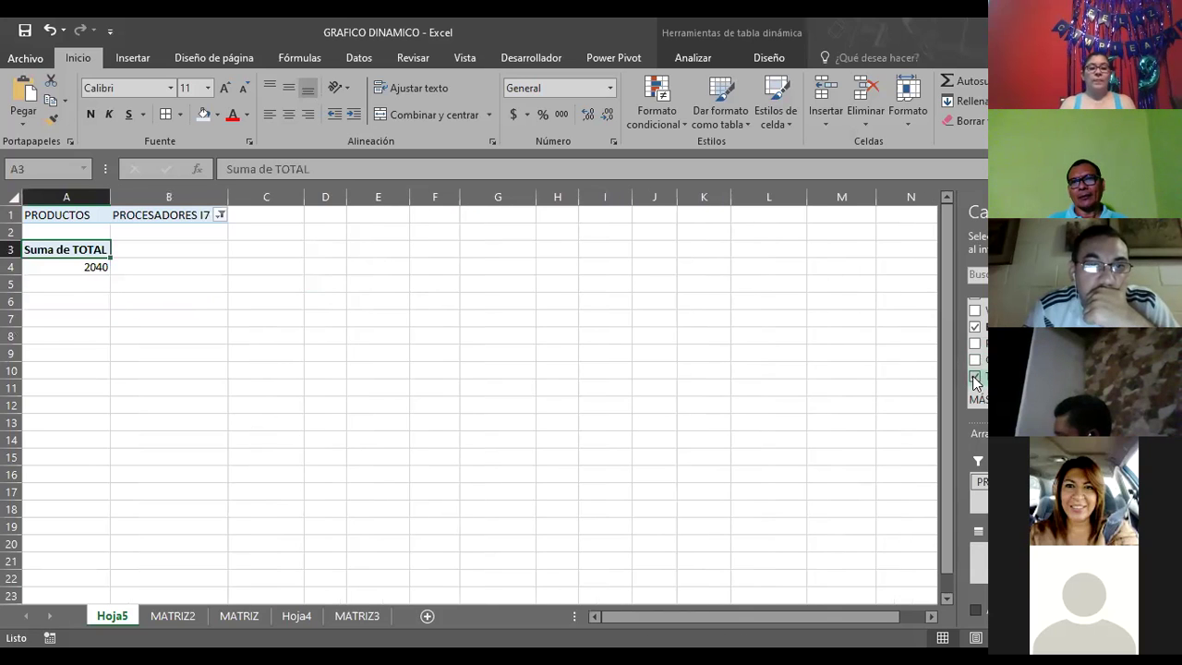
click(976, 376)
click(977, 328)
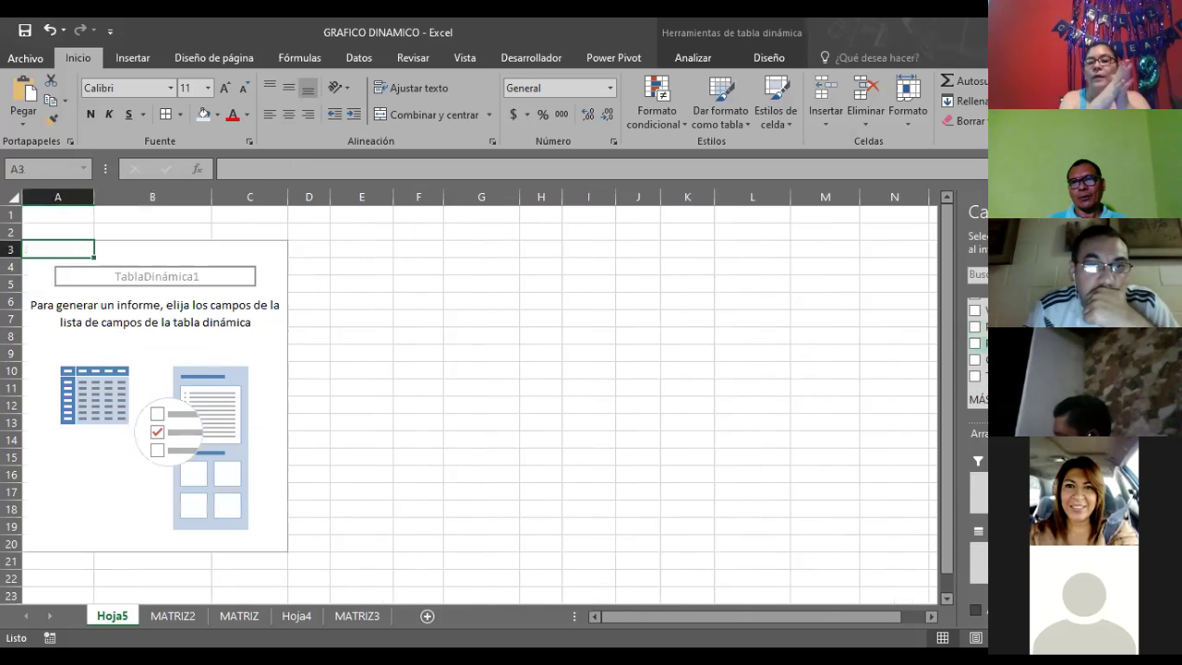
click(973, 344)
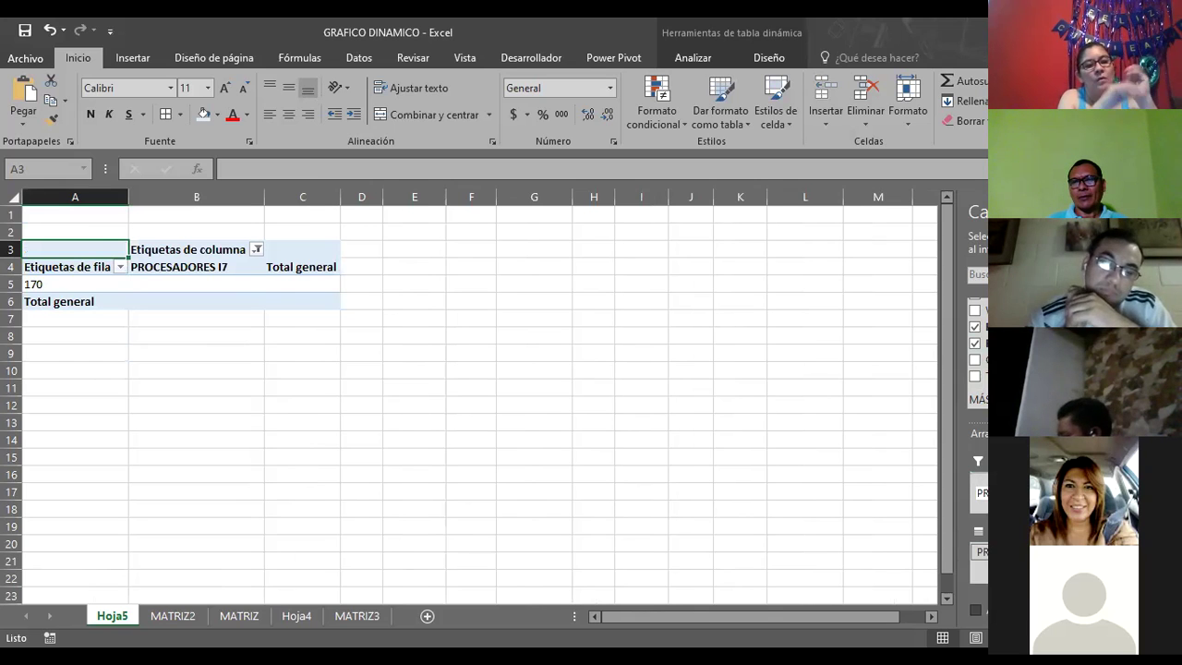
drag(977, 551, 438, 494)
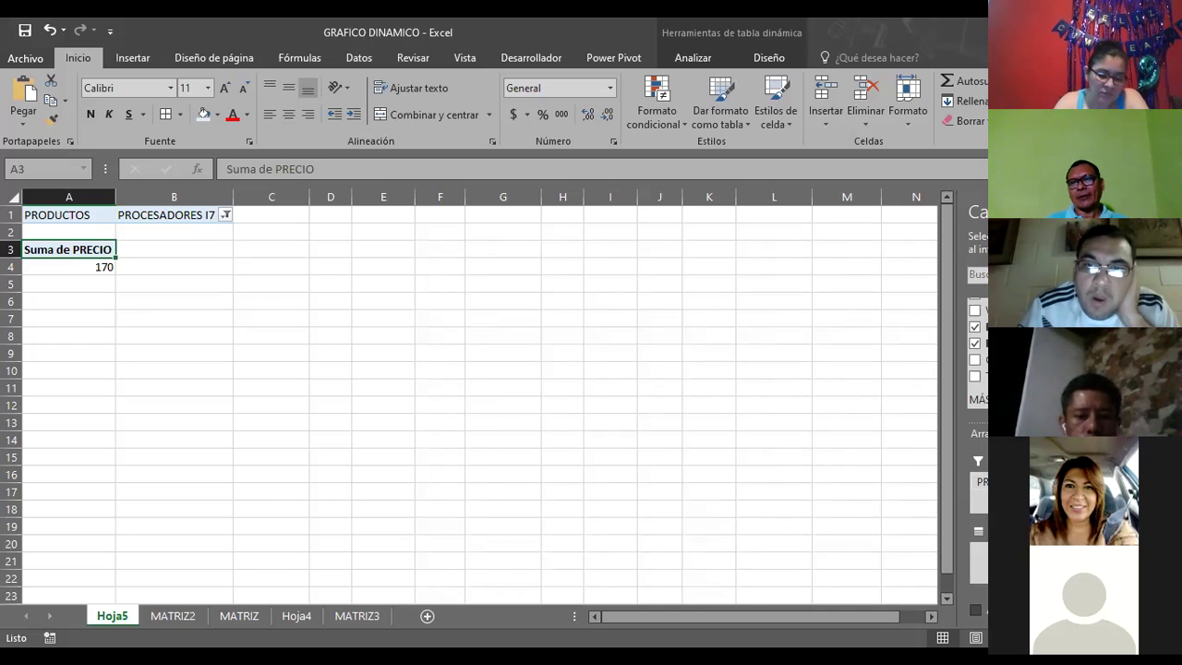
drag(981, 481, 1098, 481)
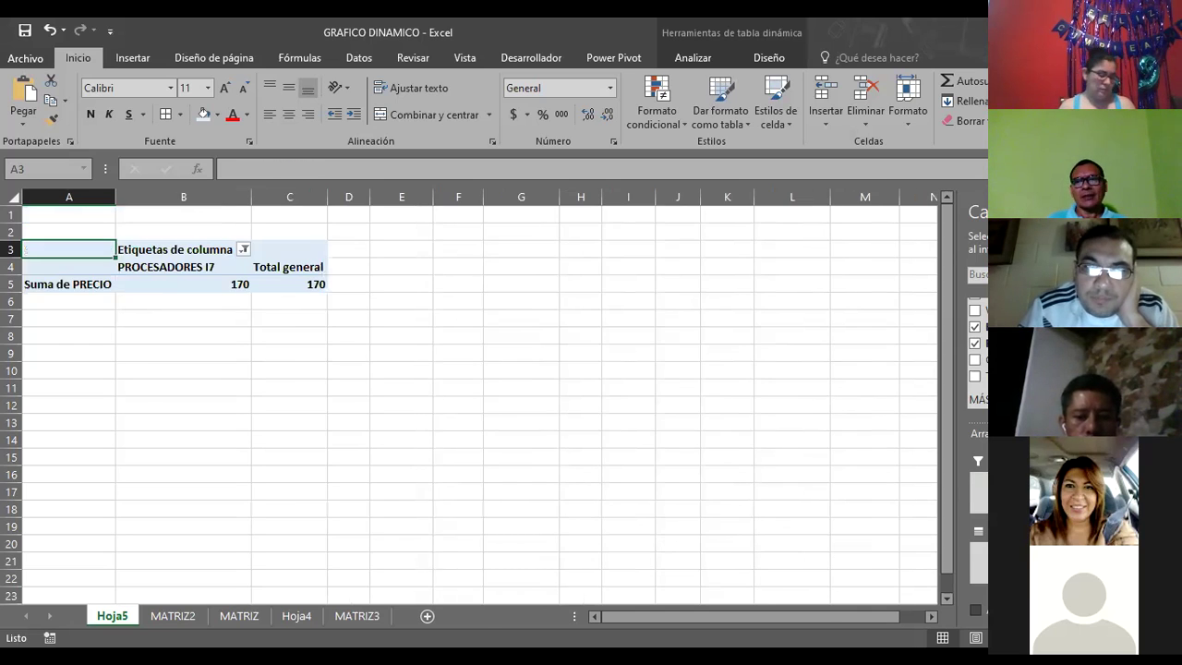
- Check (Seleccionar todo) in the Etiquetas de columna filter so every product is included
click(242, 248)
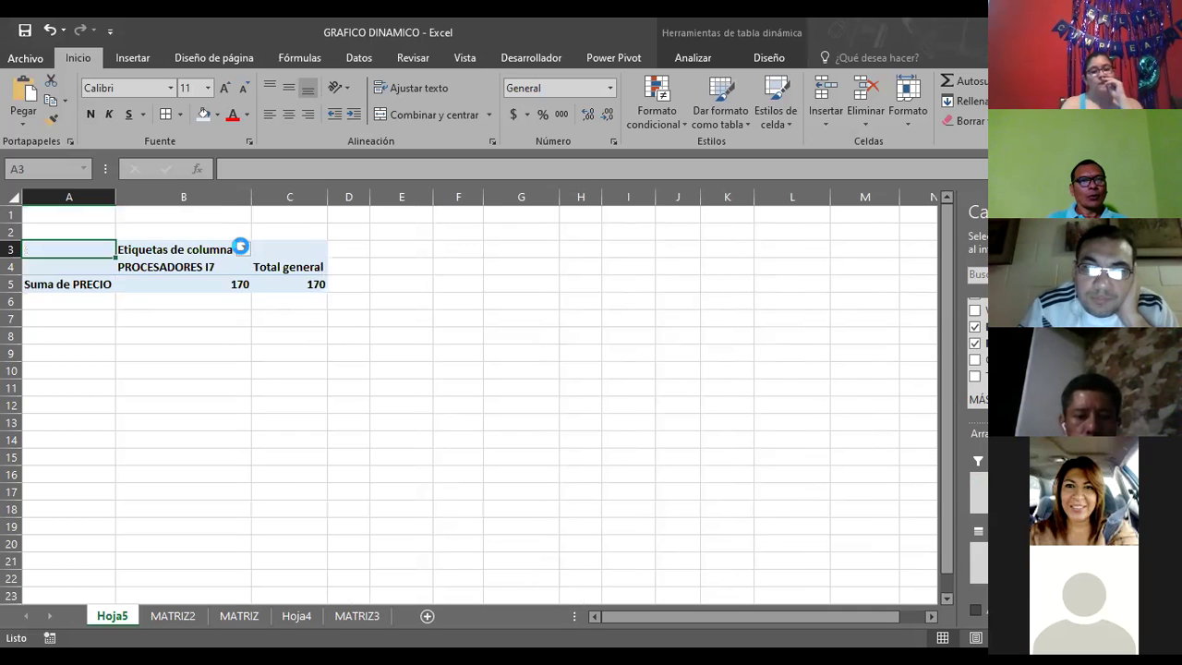
click(72, 417)
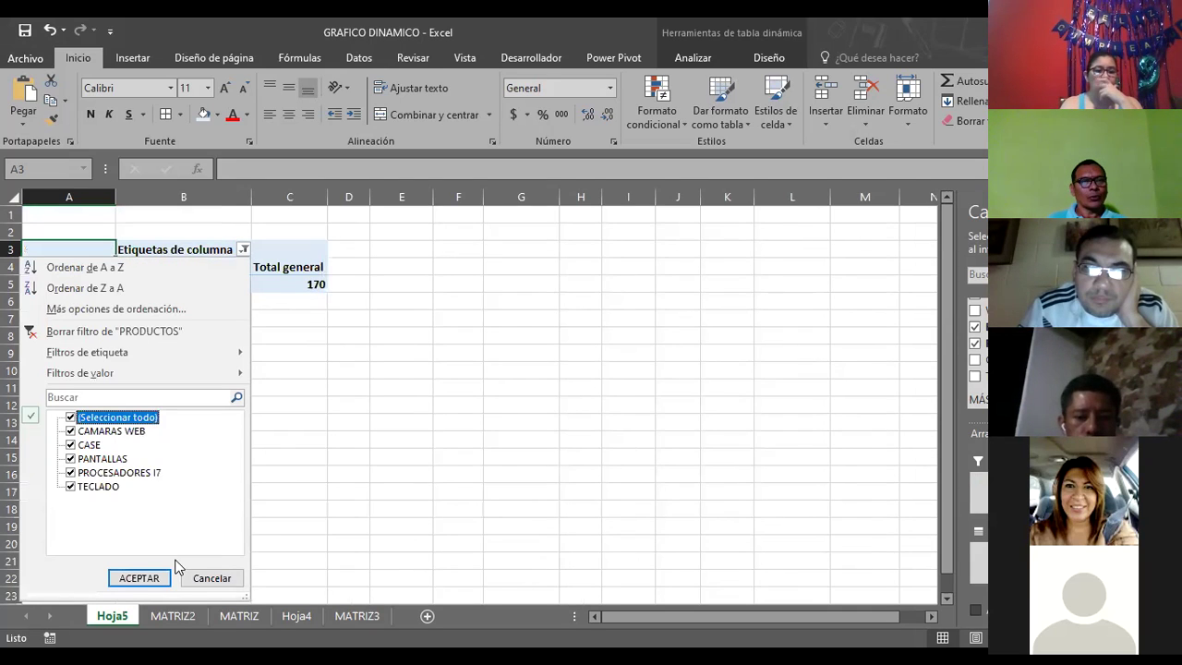
click(150, 577)
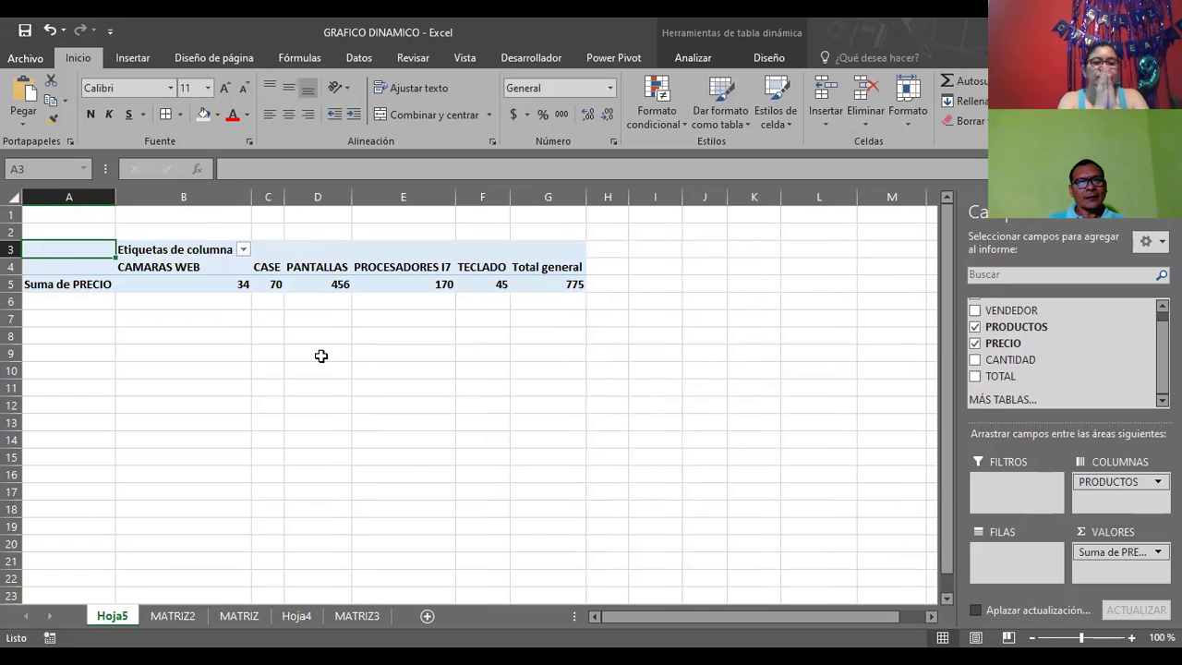
- Compare MATRIZ2 with the Hoja5 pivot, ending on Hoja5 with PRECIO sums totalling 775
key(ctrl+Page_Down)
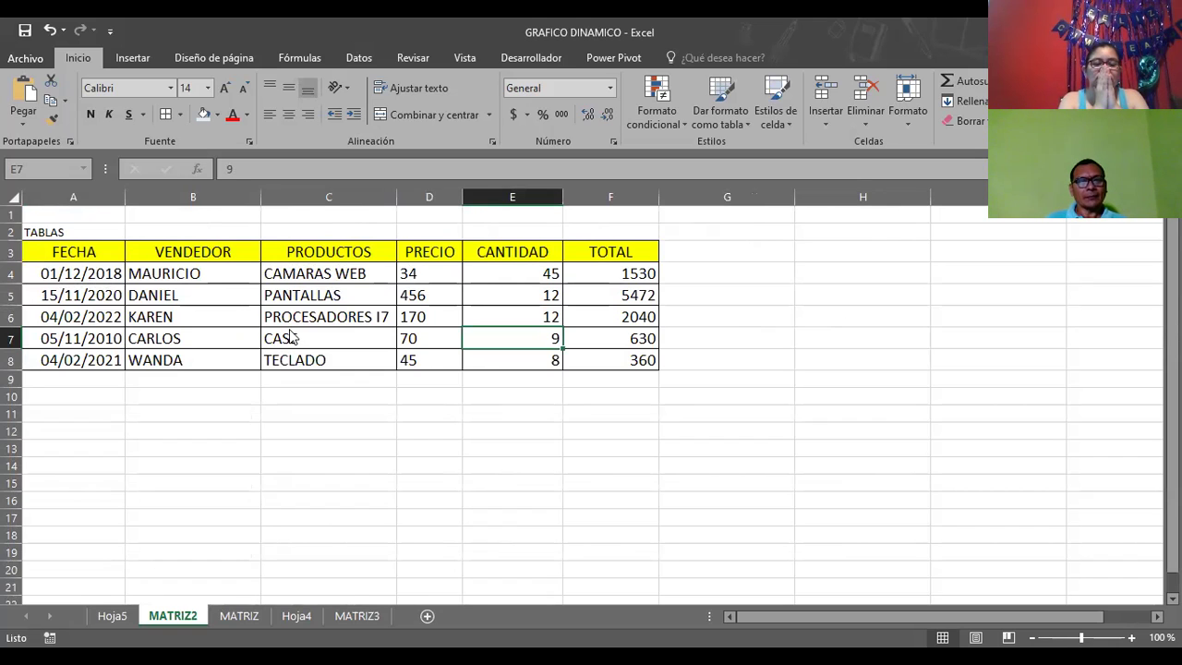
key(ctrl+Page_Up)
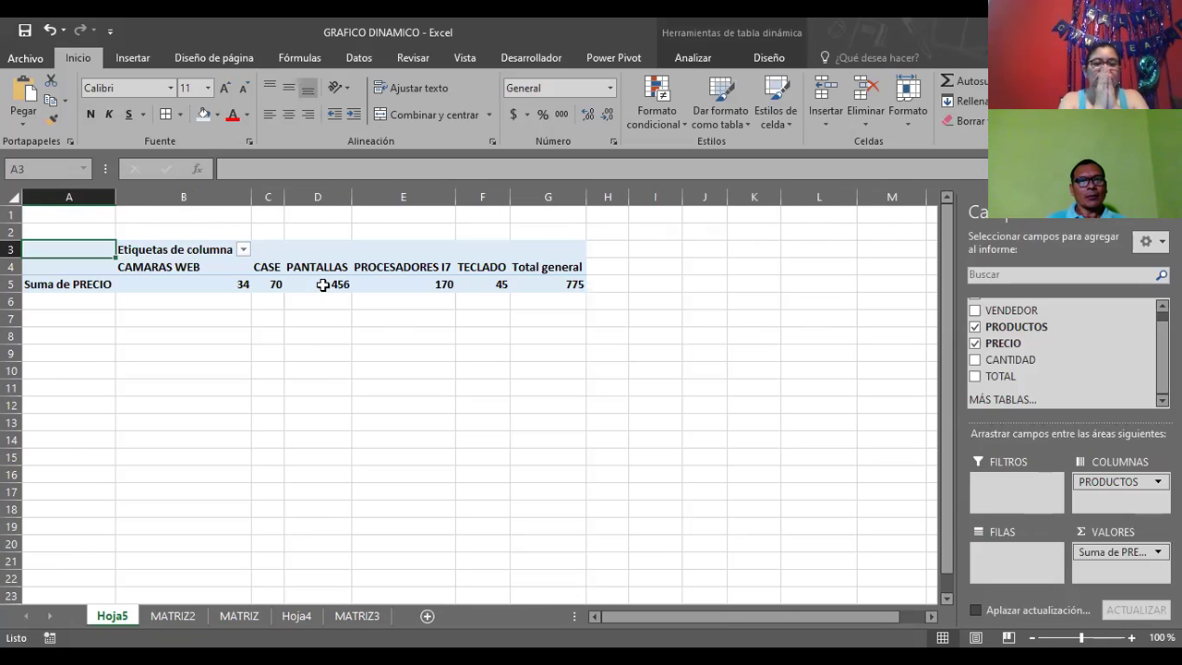
key(ctrl+Page_Down)
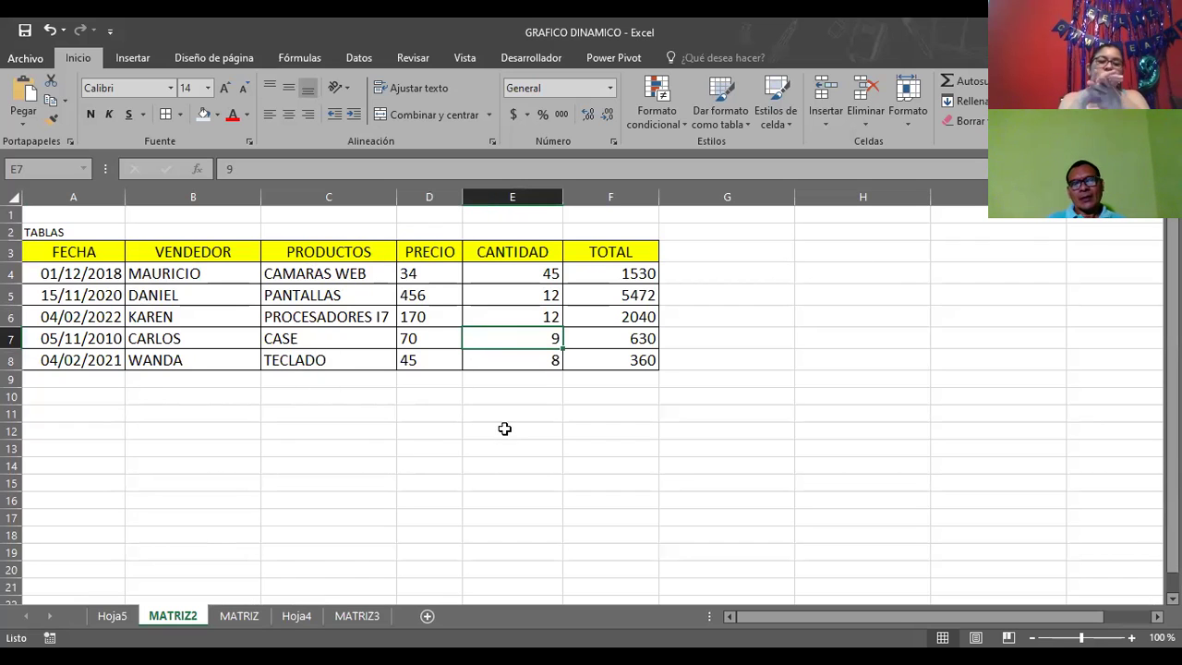
key(ctrl+Page_Up)
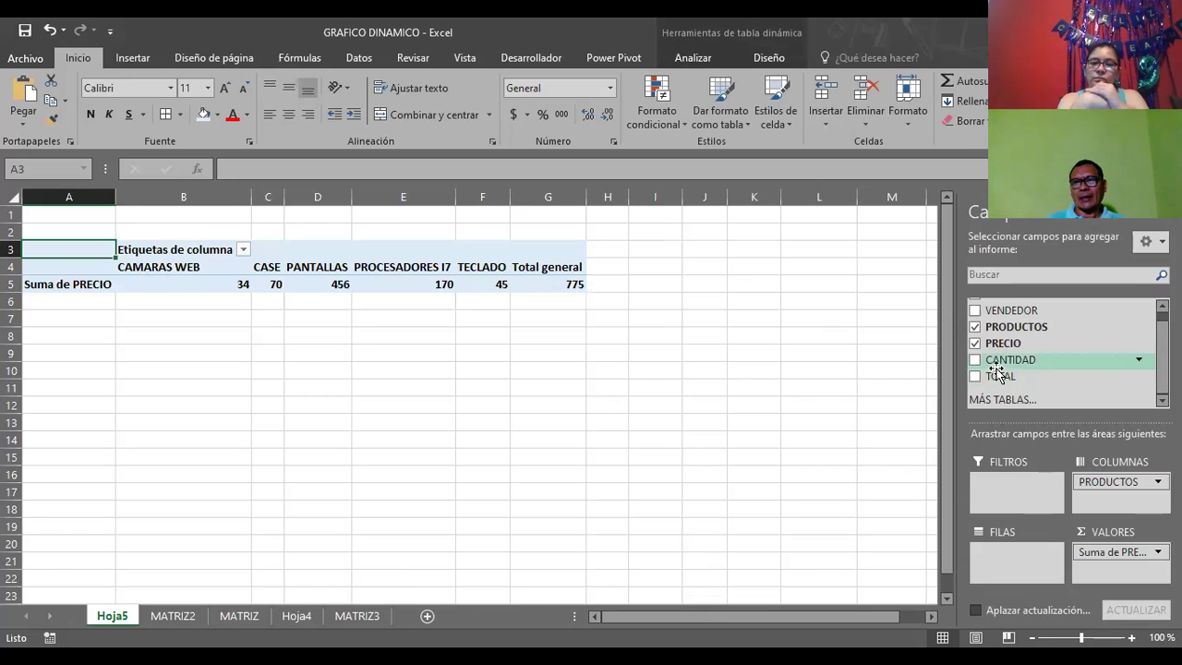
- Add TOTAL to Valores so each product shows Suma de TOTAL beside Suma de PRECIO, e.g. CAMARAS WEB 1530
drag(1000, 375, 1097, 574)
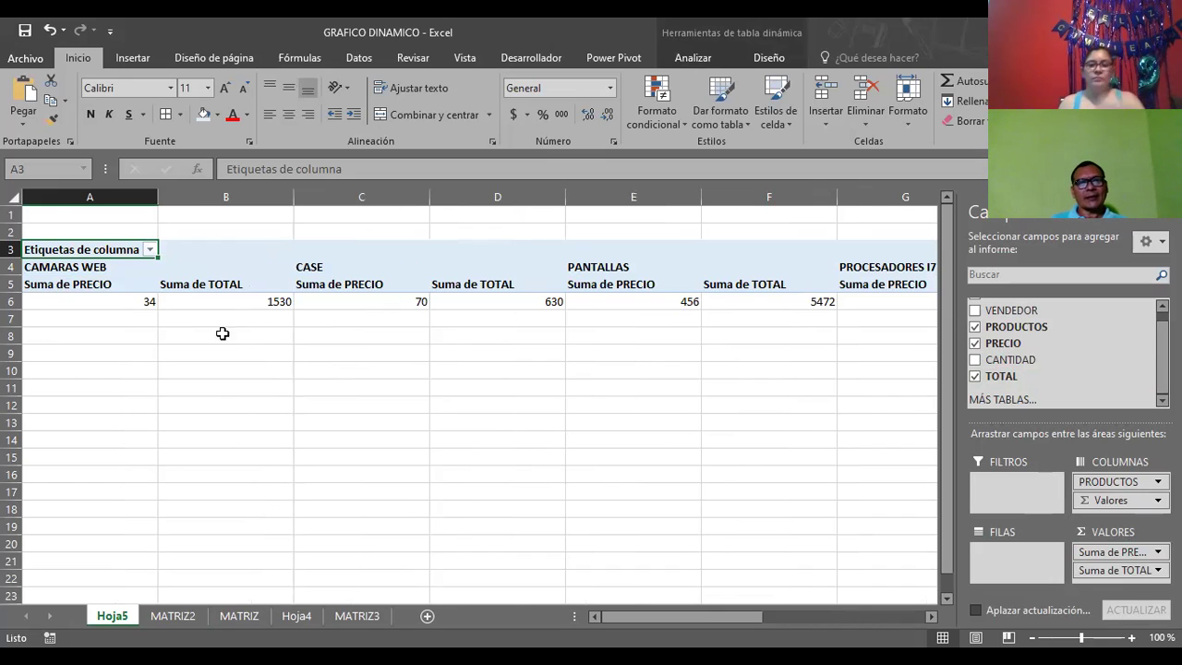
- Cross-check the CAMARAS WEB 1530 and CASE 630 totals against their MATRIZ2 formulas
click(246, 308)
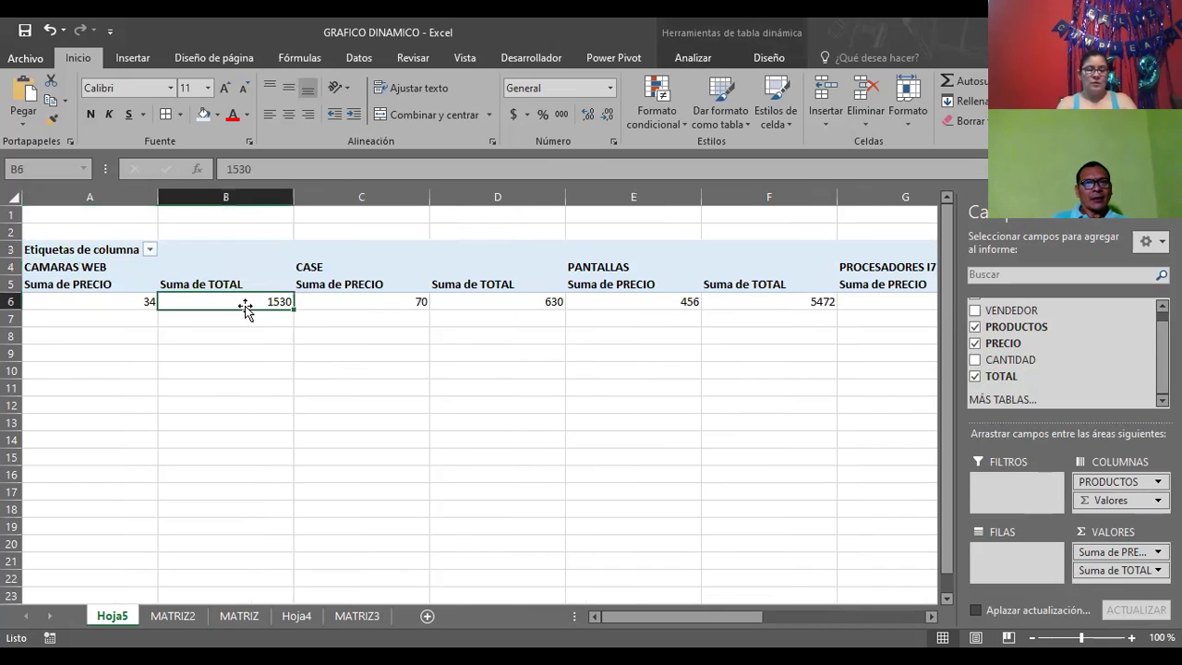
click(543, 302)
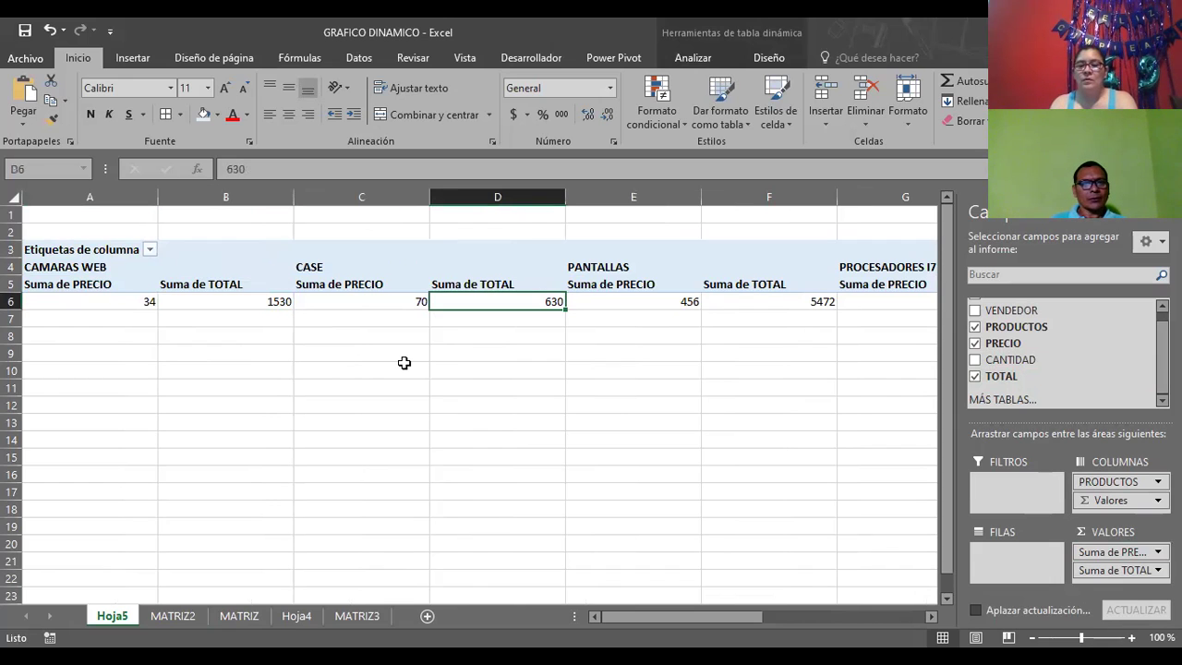
key(ctrl+Page_Down)
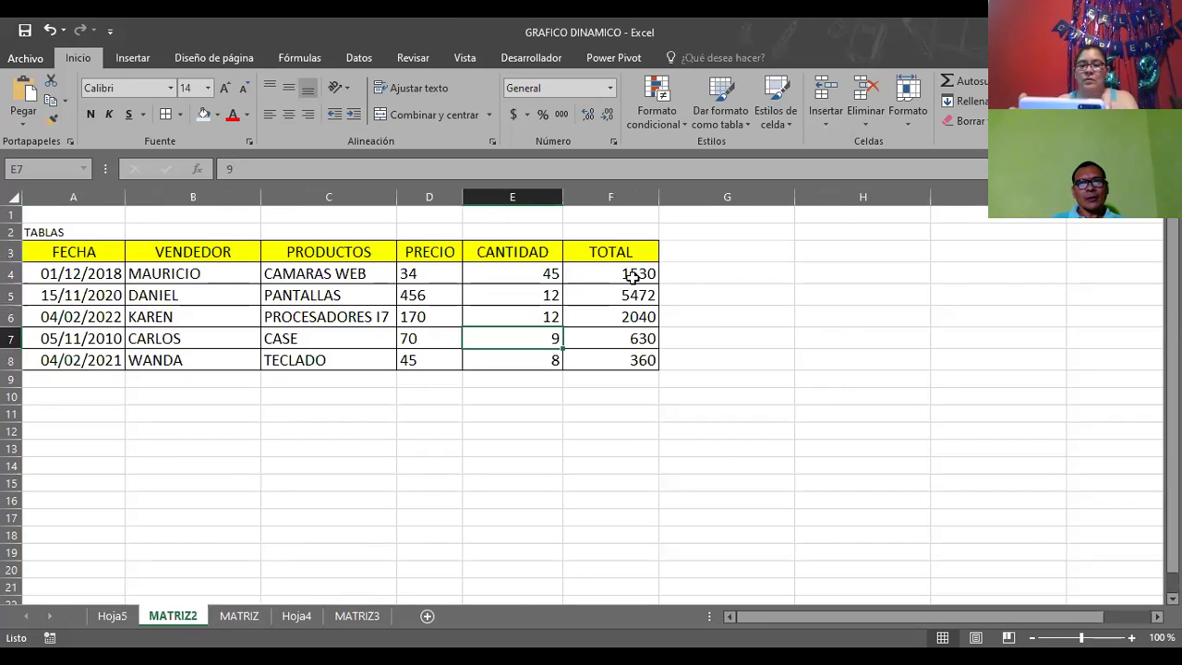
click(631, 277)
click(625, 335)
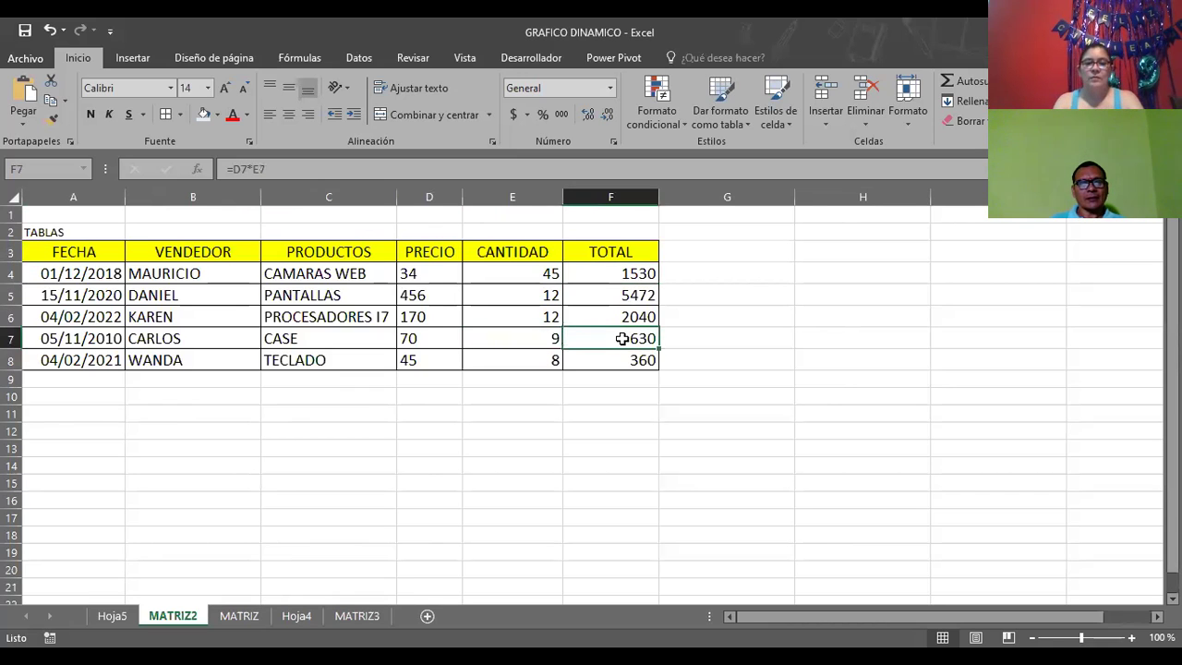
key(ctrl+Page_Up)
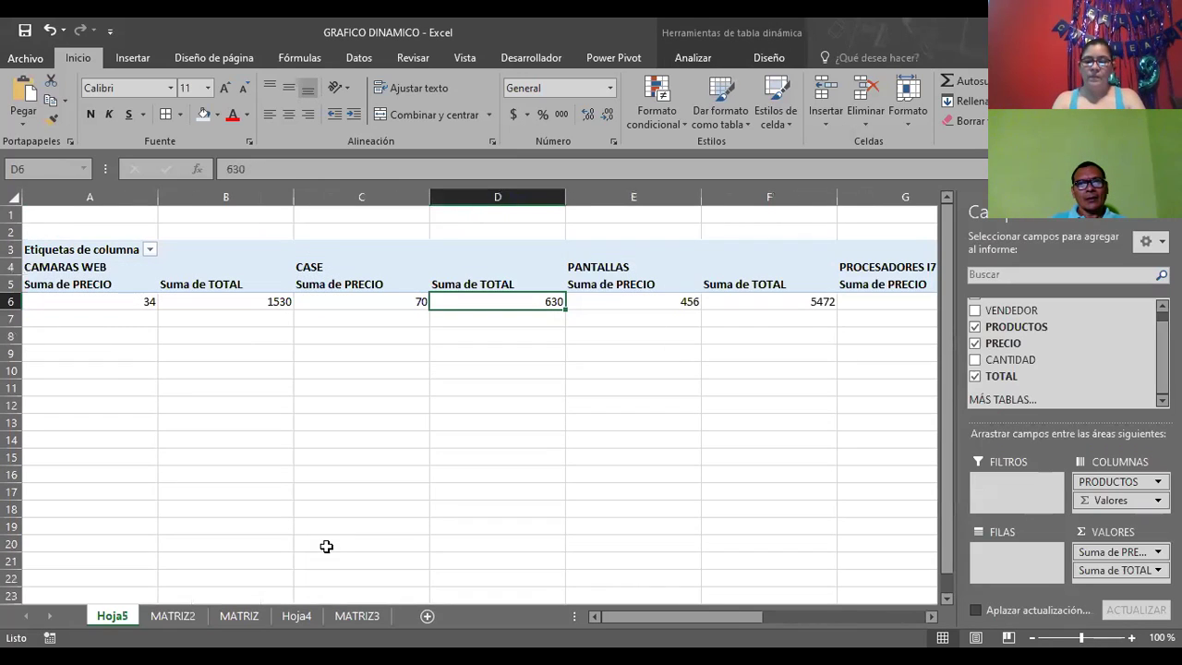
- Verify the PANTALLAS price 456 and total 5472, then move TOTAL from values into the rows
click(692, 304)
key(ctrl+Page_Down)
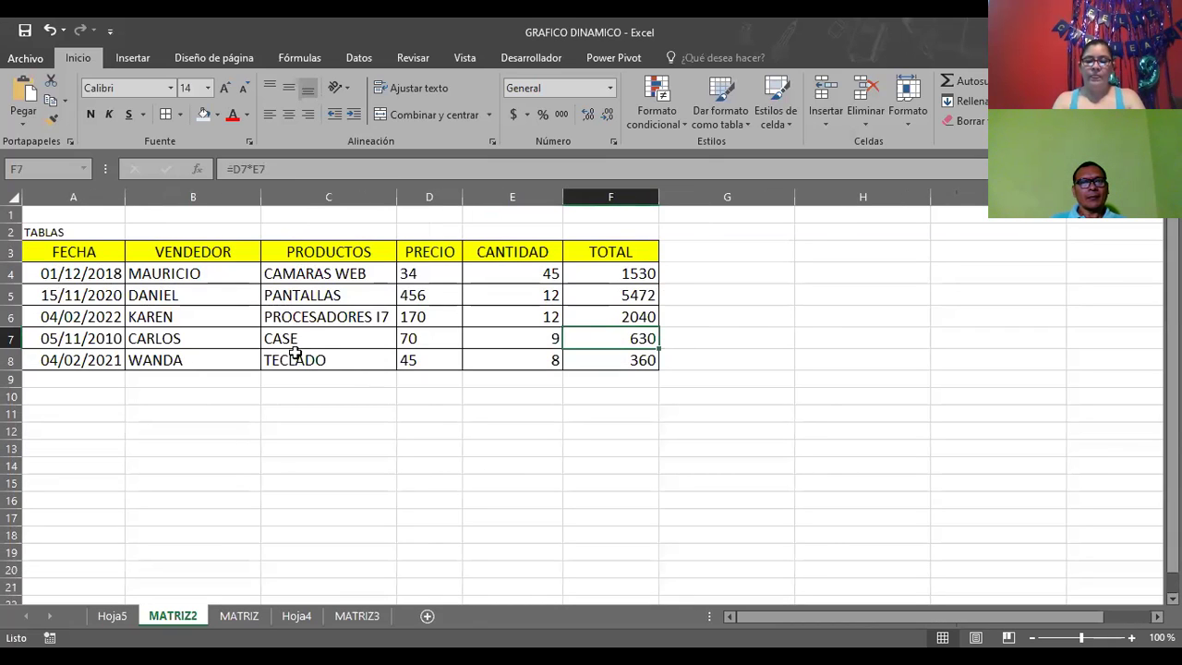
click(424, 295)
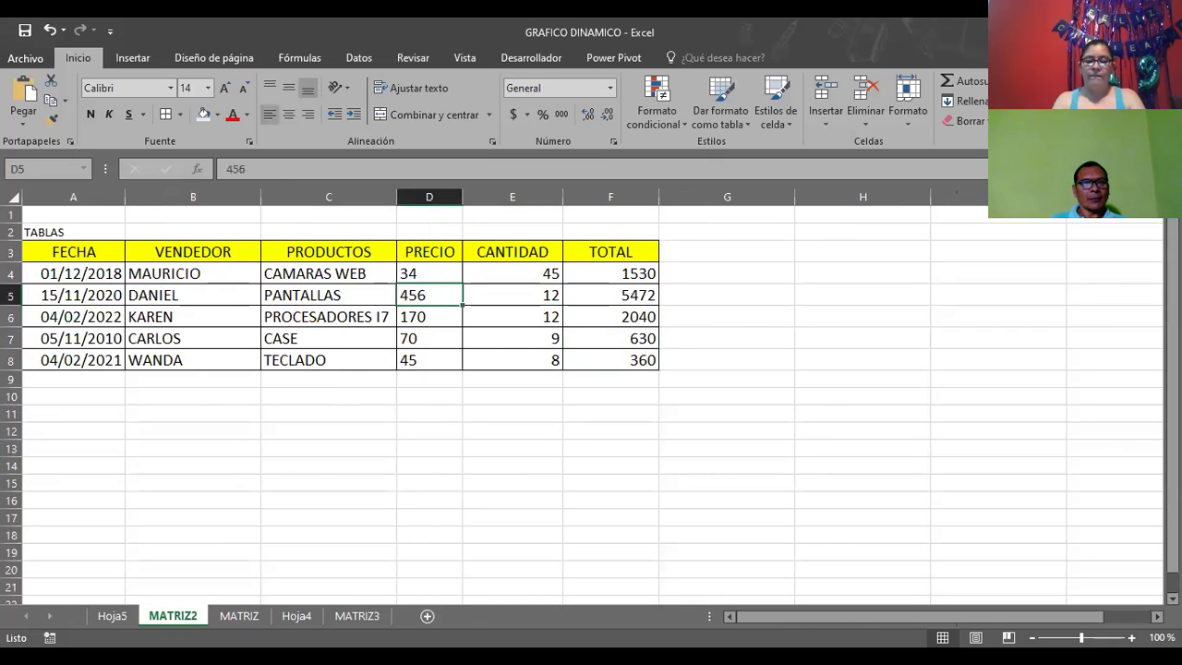
click(112, 615)
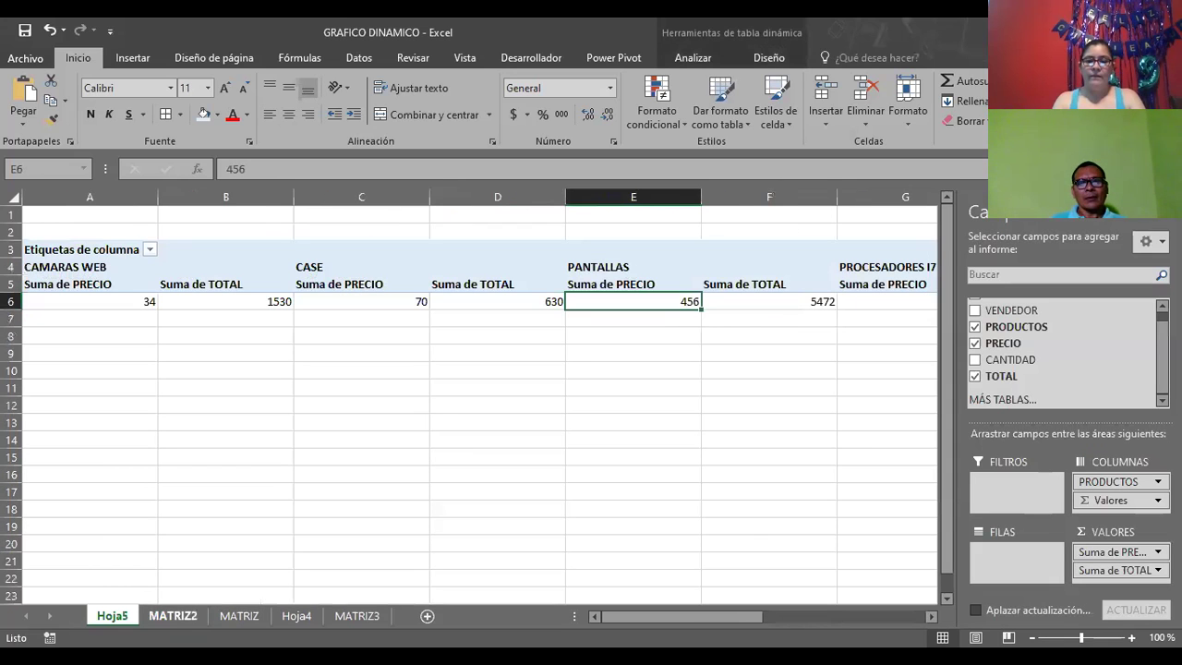
click(818, 300)
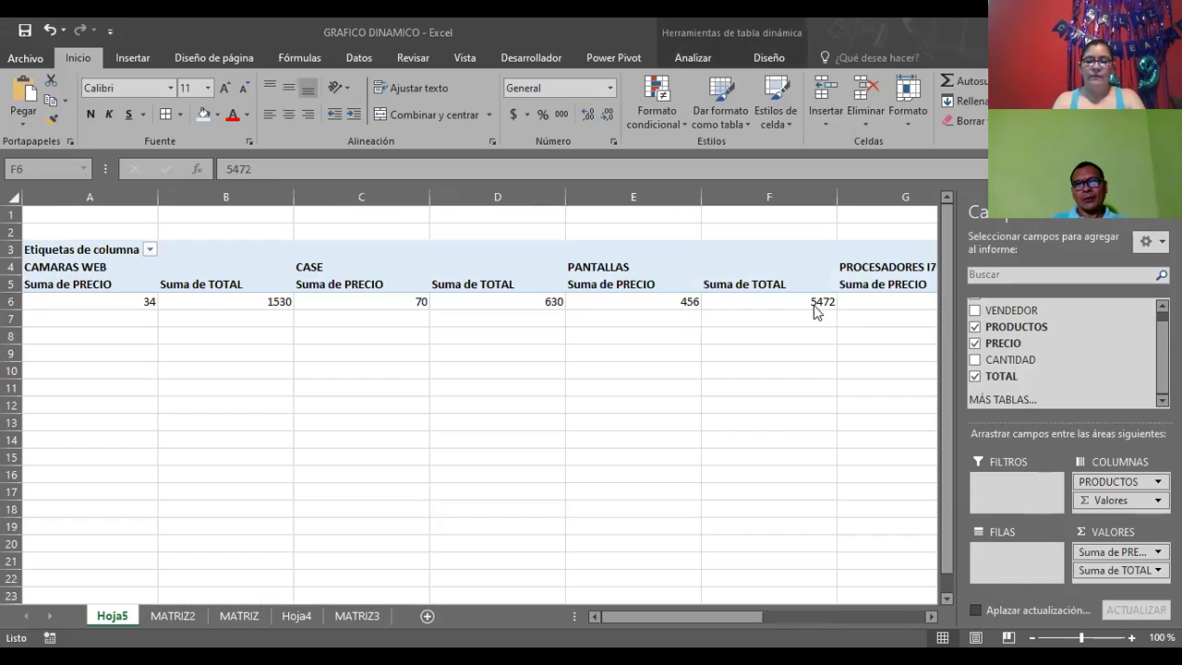
click(665, 301)
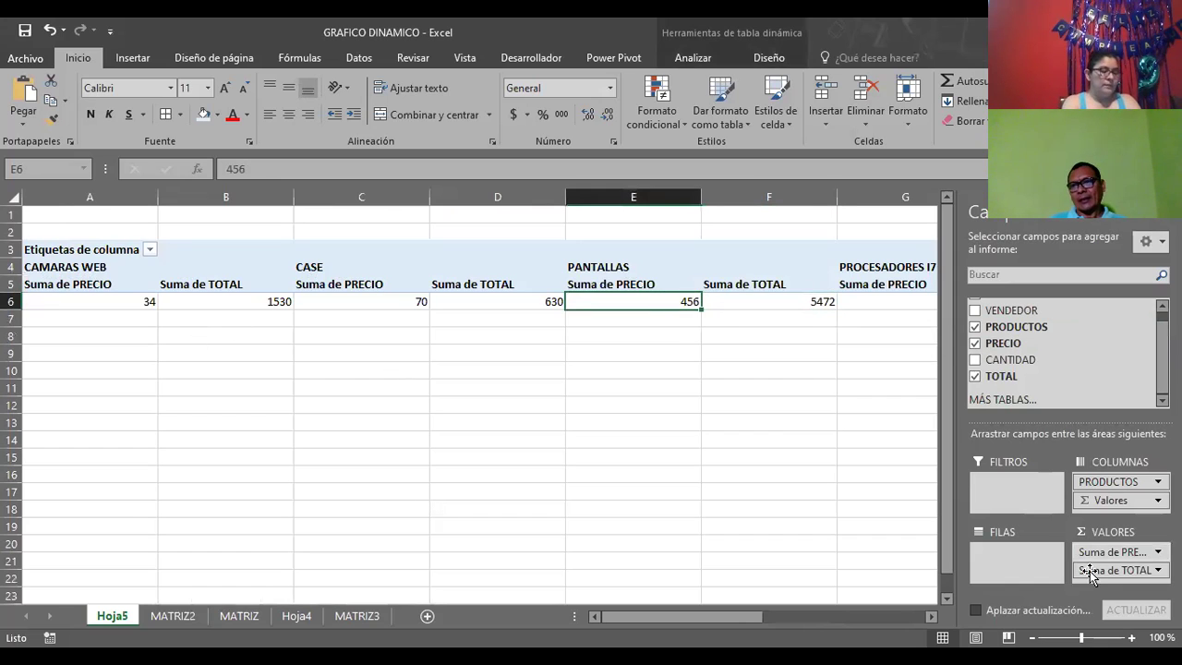
drag(1108, 570, 1017, 557)
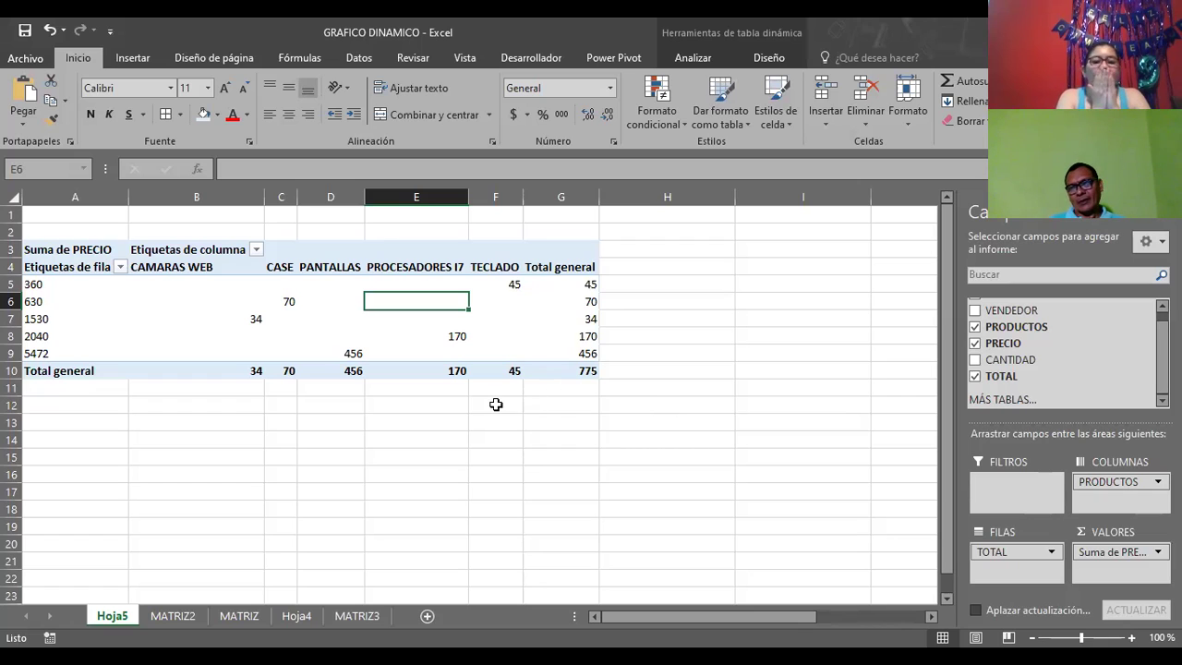
- Try summarizing PRECIO as Cuenta, then as Máx., in Value Field Settings
click(1108, 552)
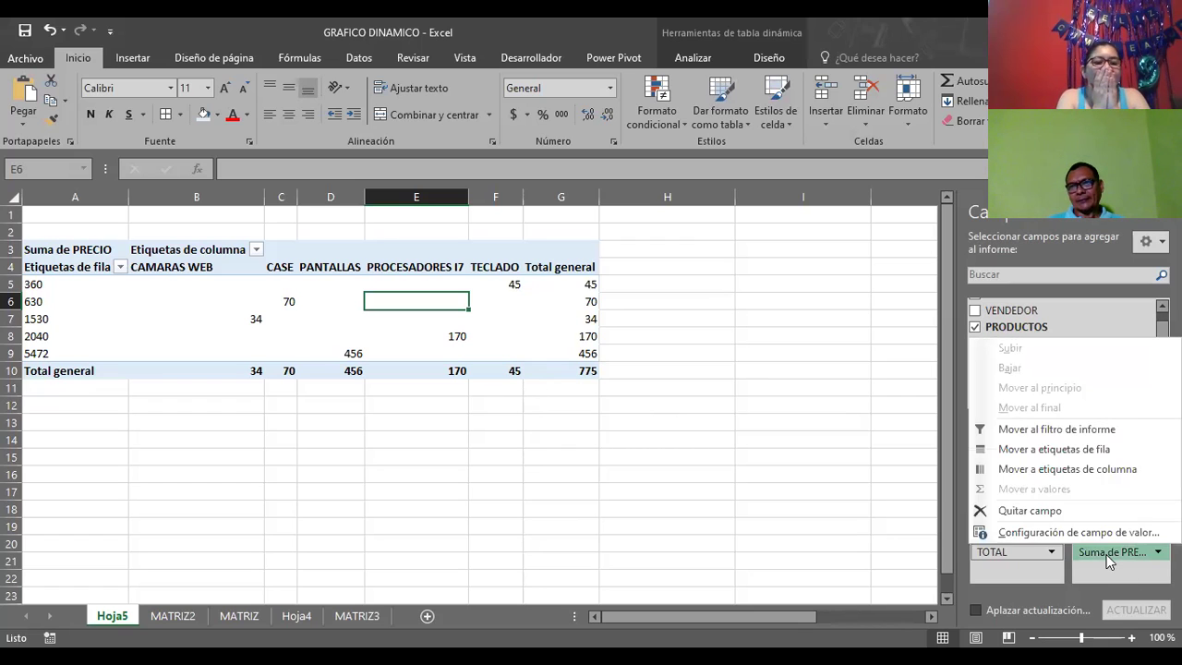
click(1052, 536)
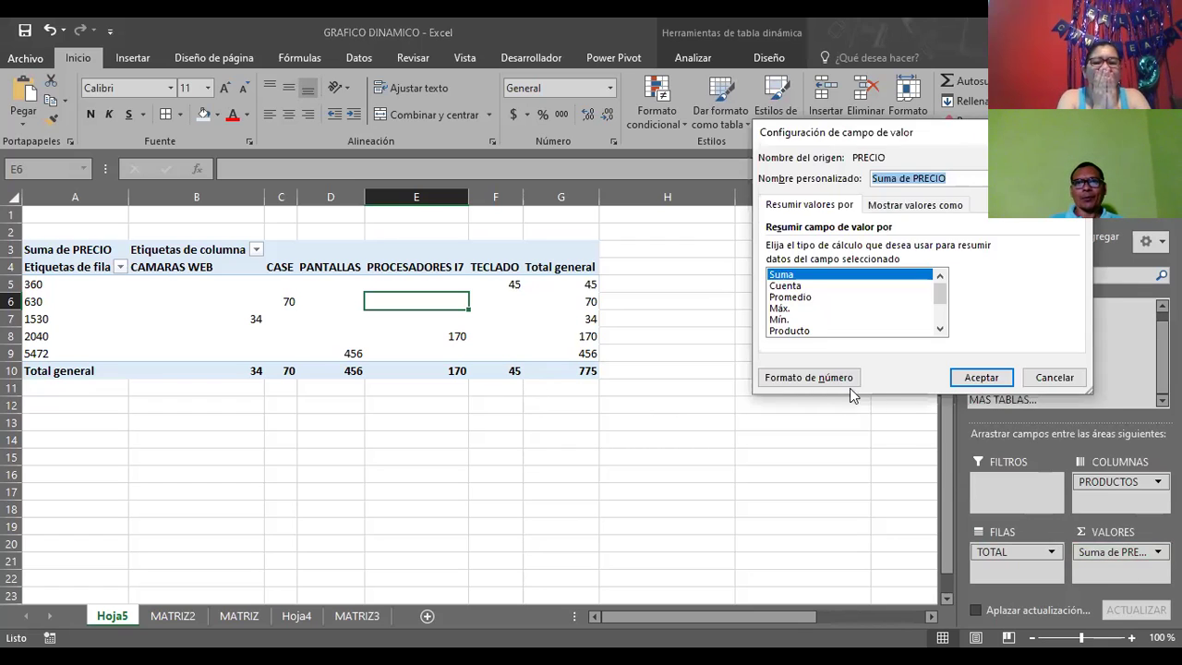
click(799, 287)
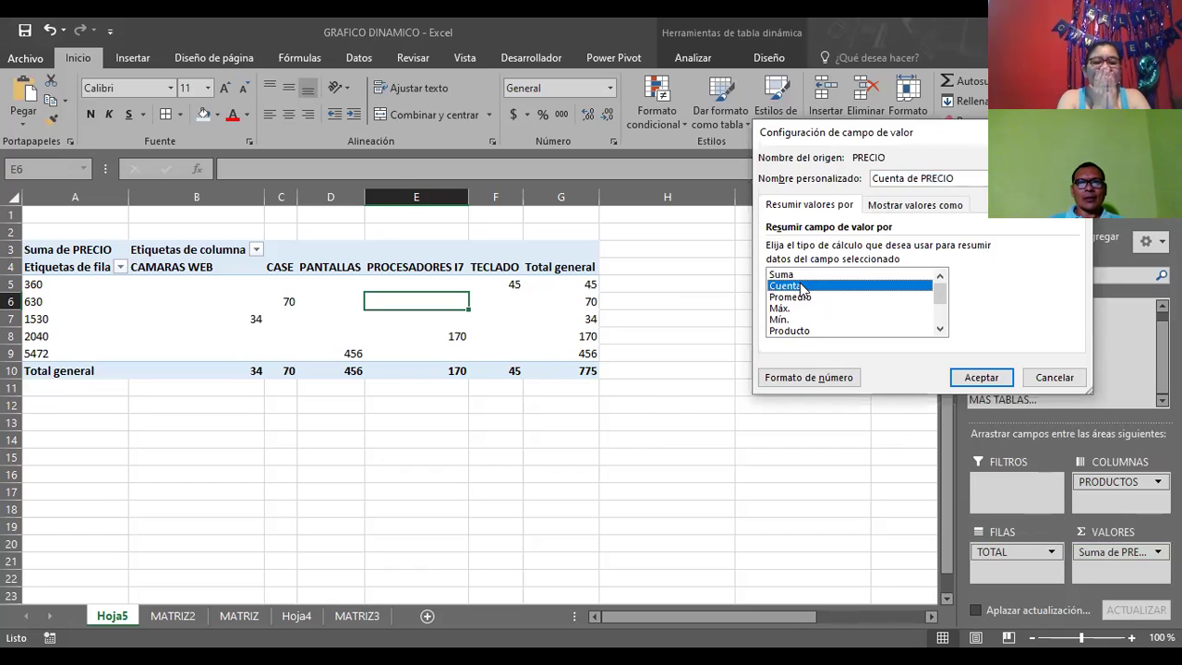
click(977, 375)
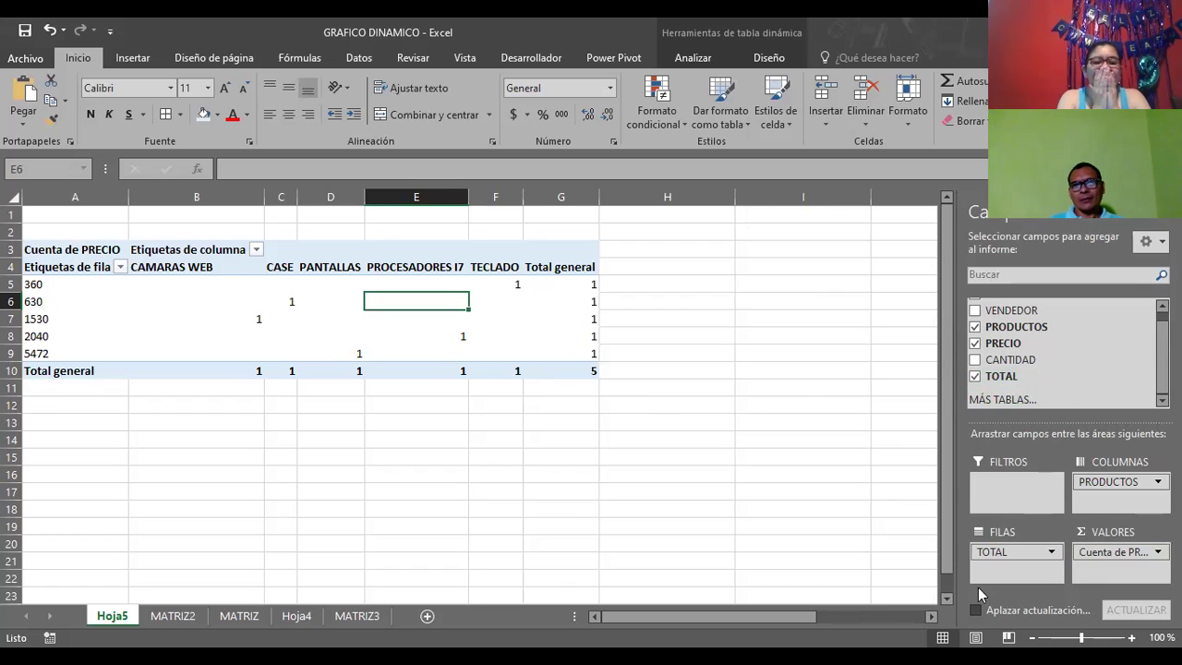
click(1149, 552)
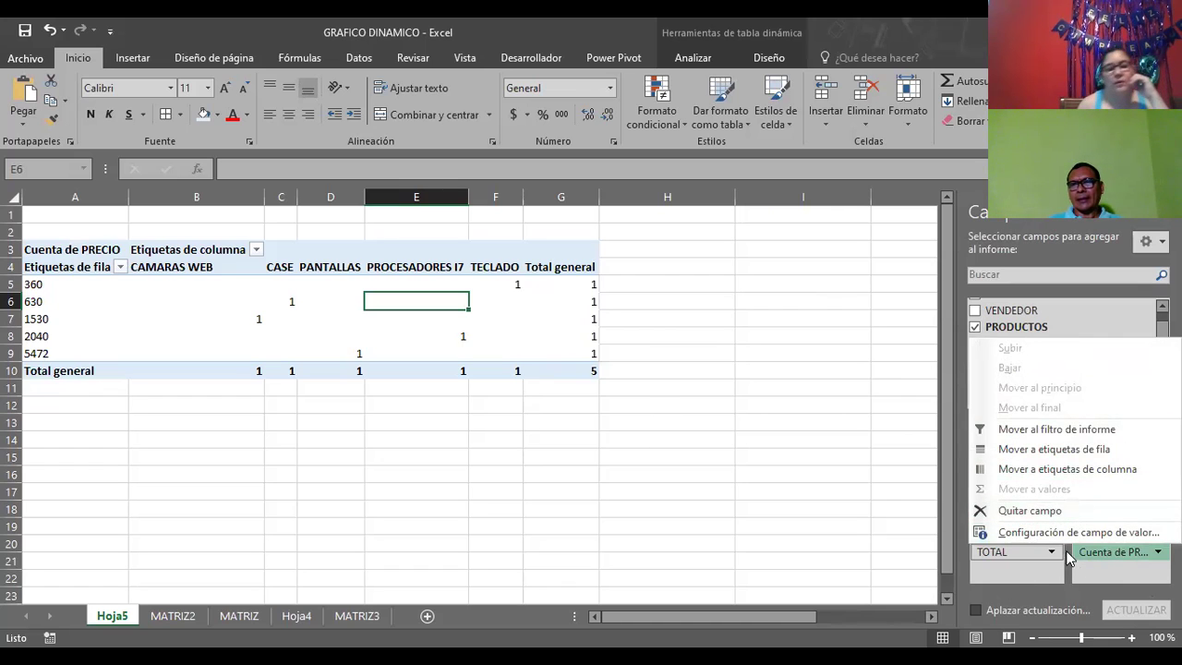
key(Return)
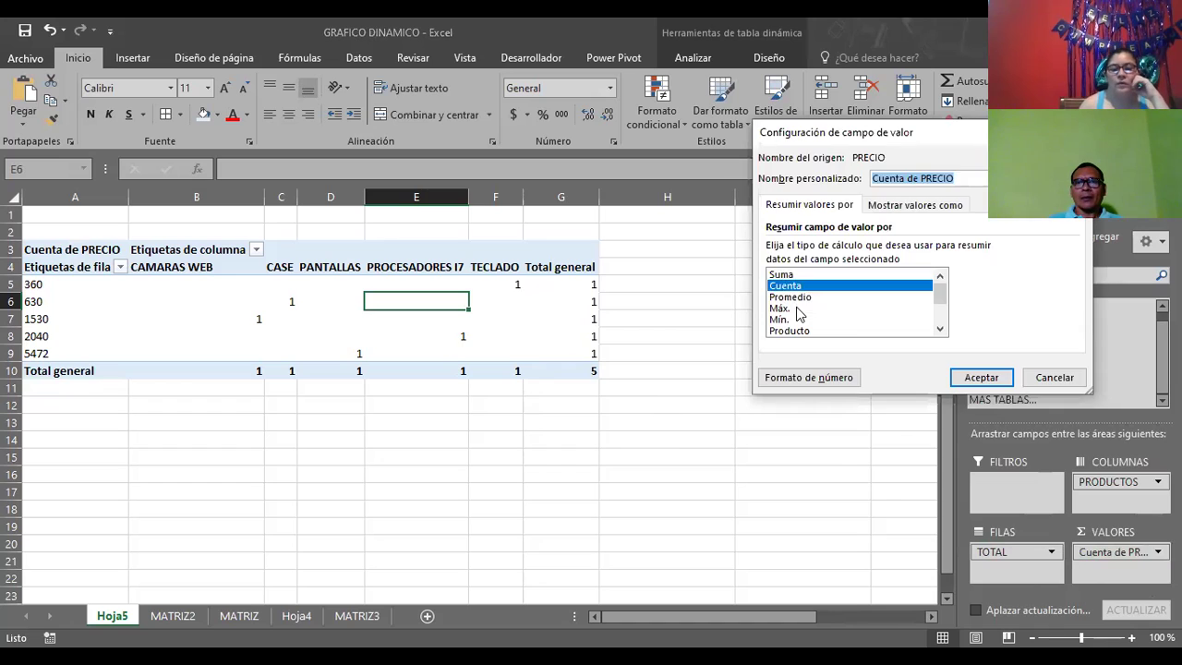
click(778, 307)
click(971, 374)
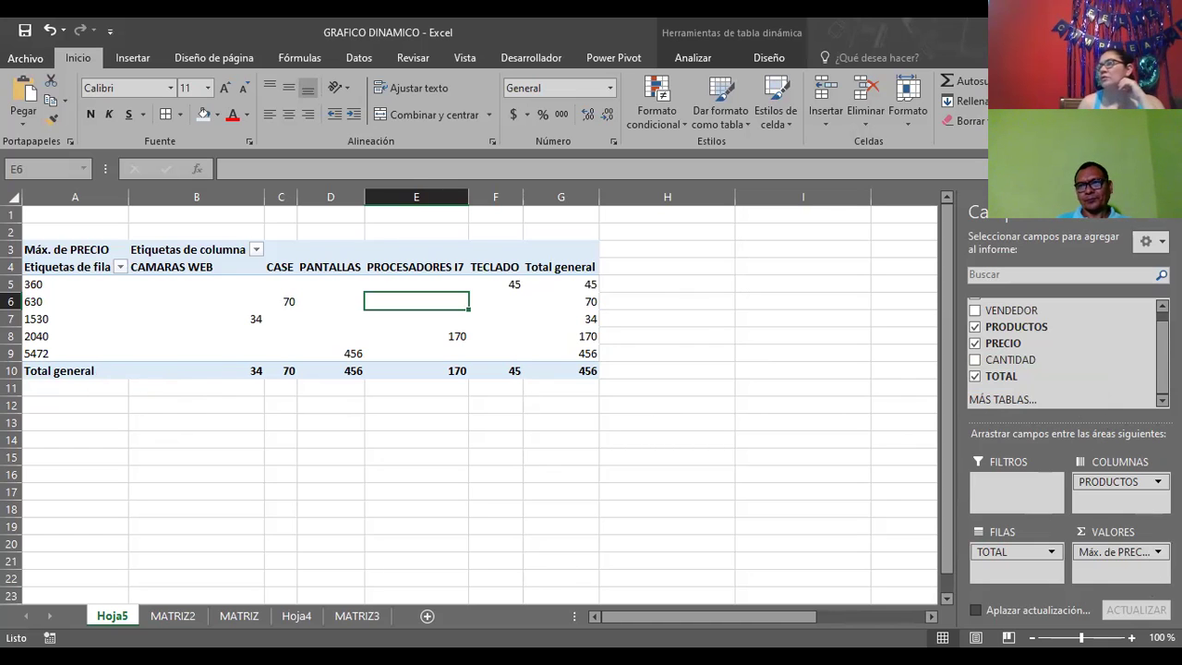
- Summarize PRECIO as Promedio, giving an overall average of 155
click(1130, 554)
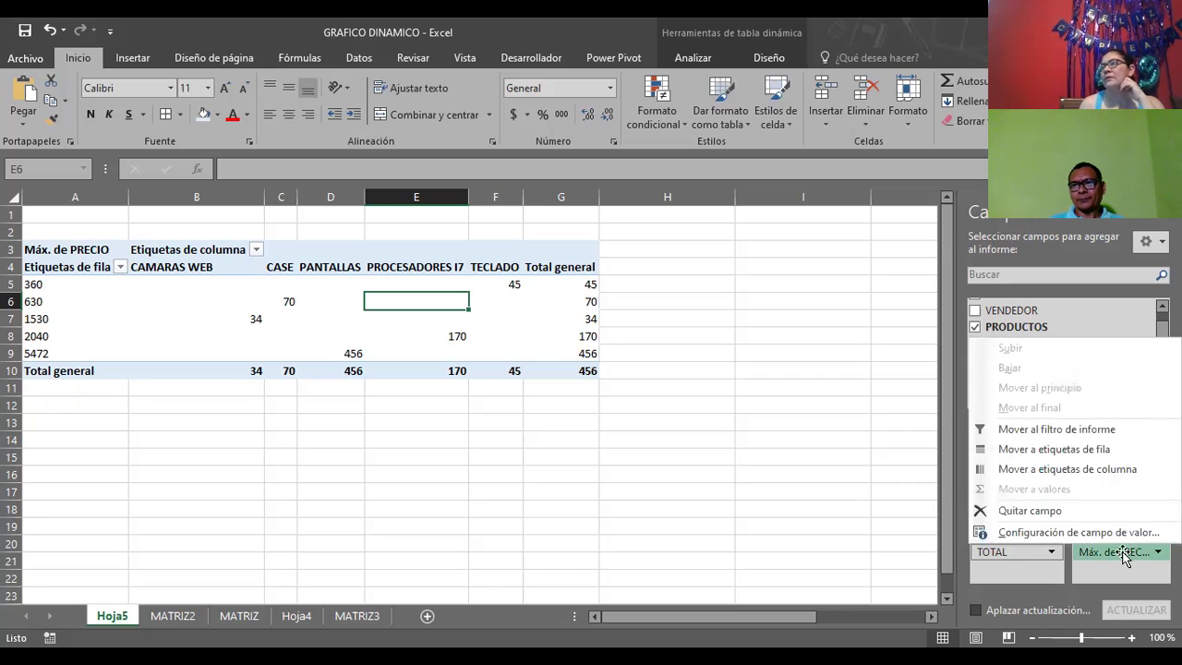
key(Return)
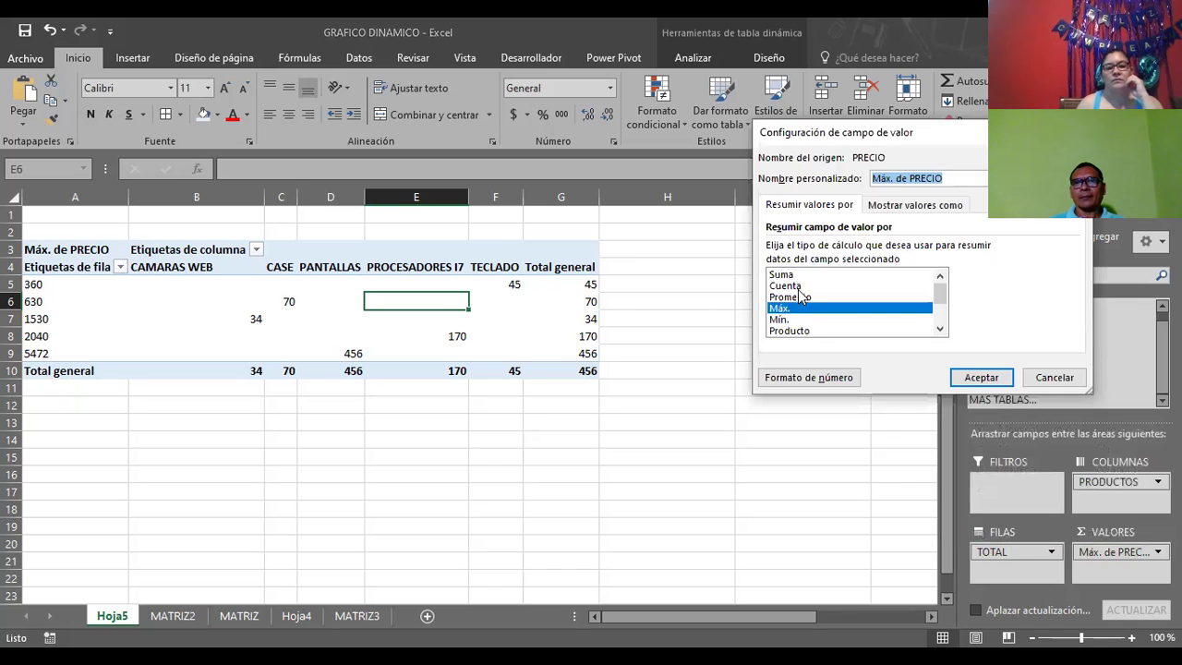
click(791, 296)
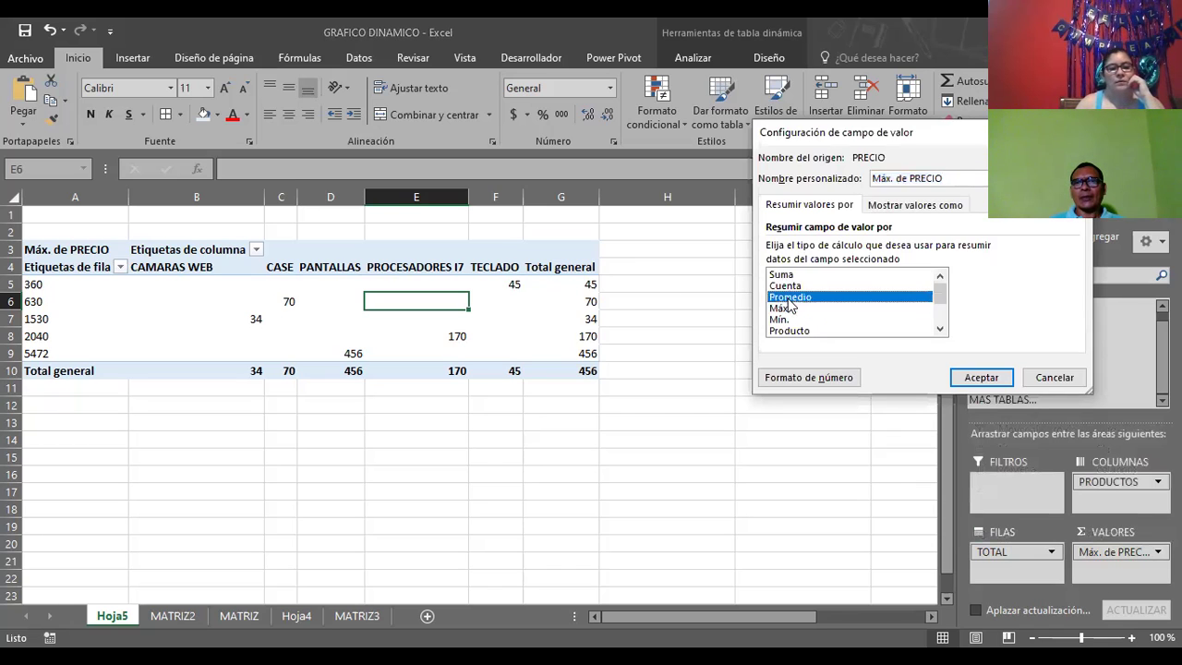
click(981, 378)
click(323, 385)
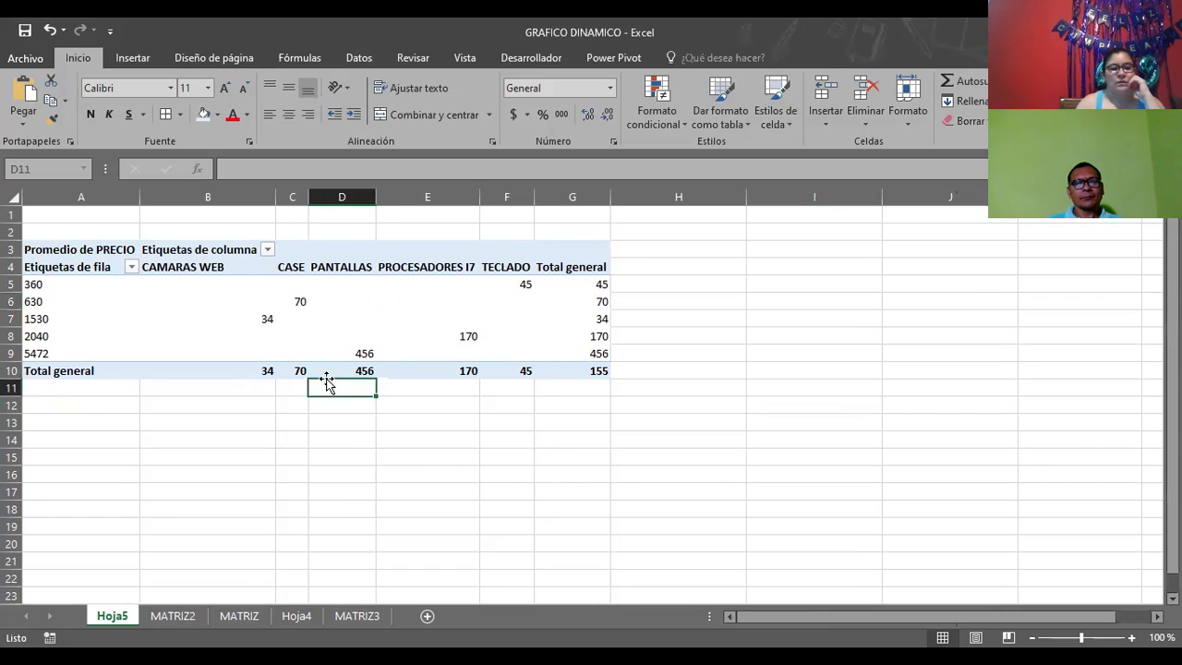
click(224, 347)
click(146, 292)
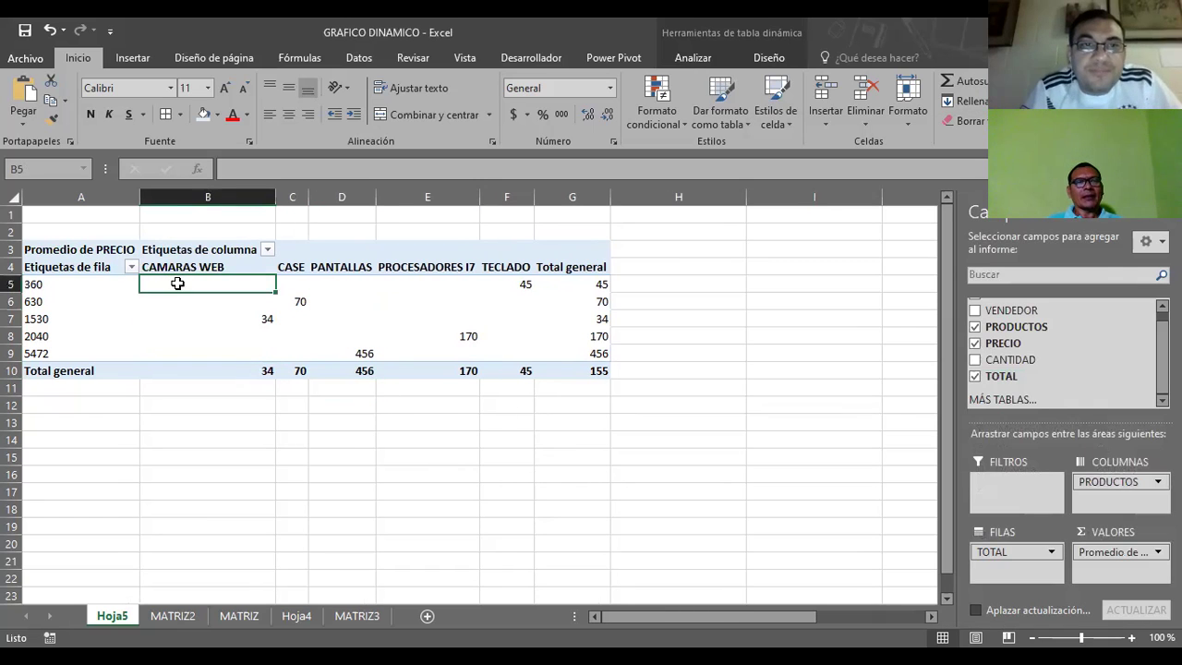
- Inspect the Promedio de PRECIO heading and column labels through their shortcut menus
right_click(182, 291)
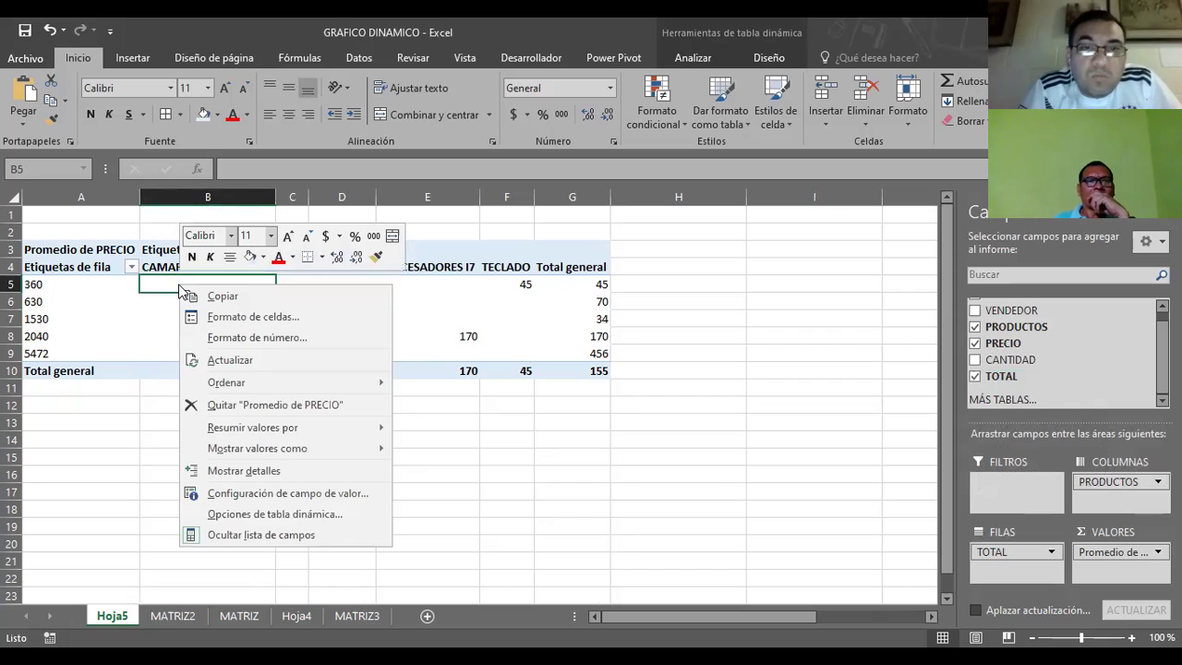
click(62, 251)
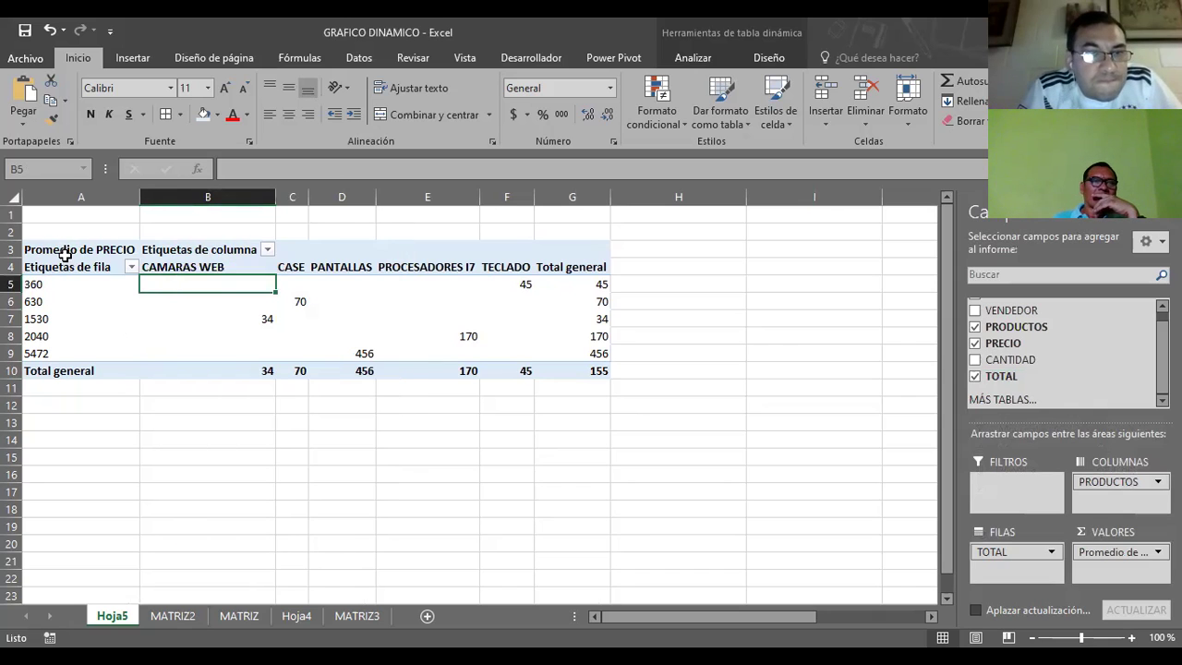
click(65, 258)
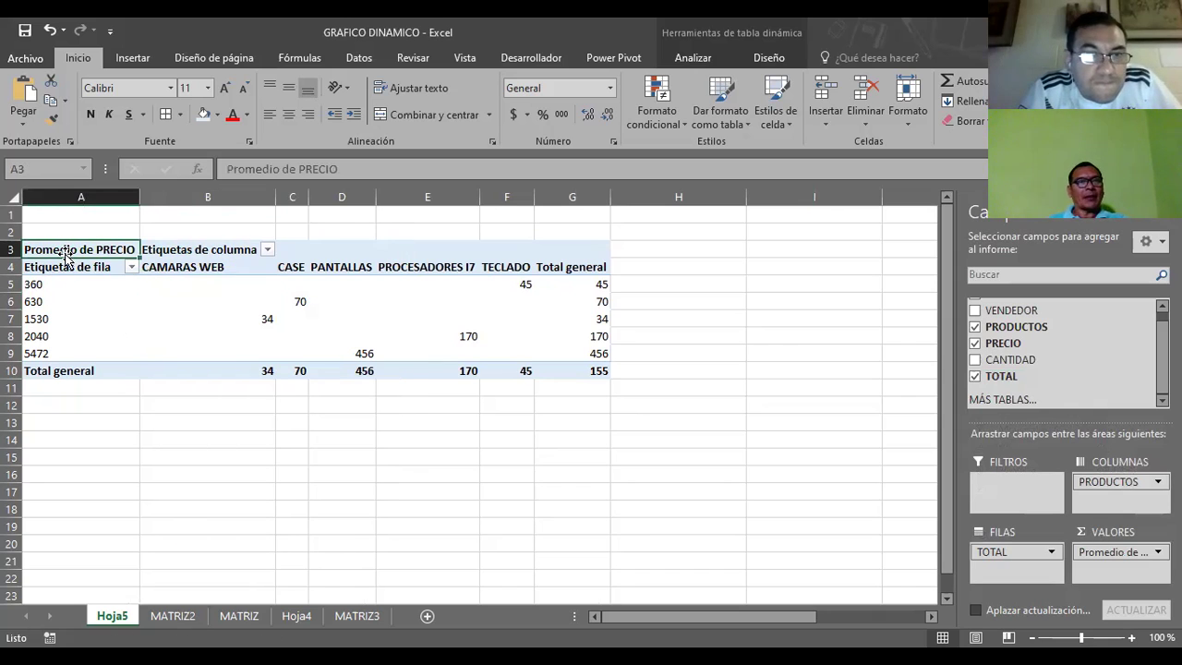
click(192, 265)
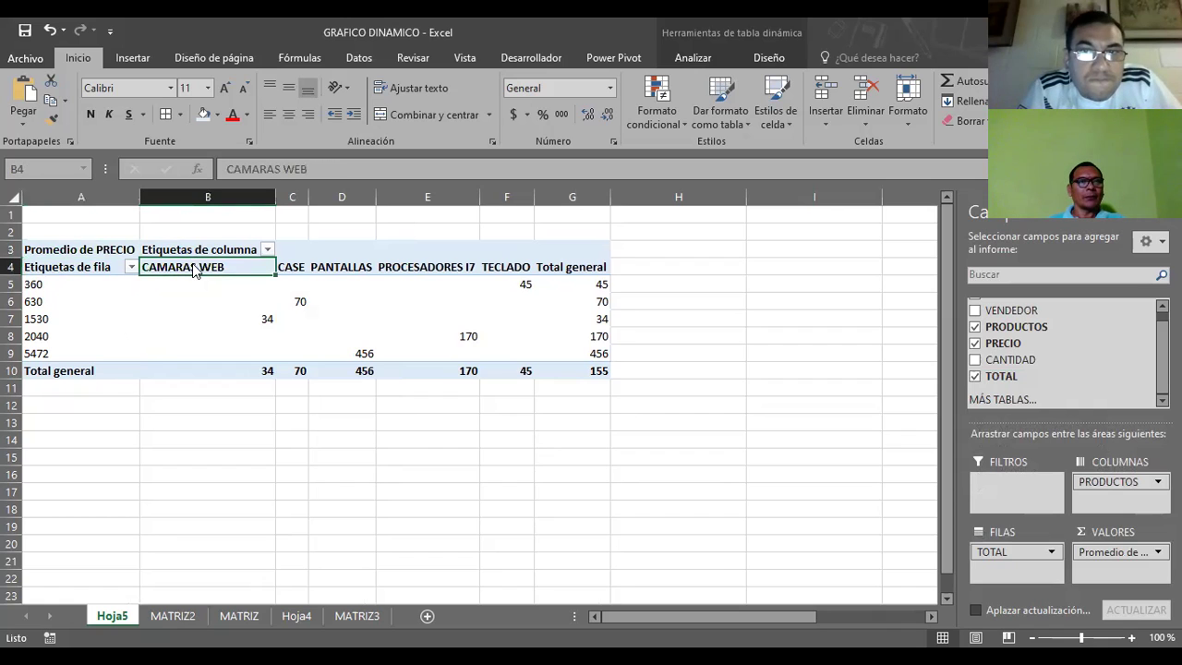
right_click(56, 268)
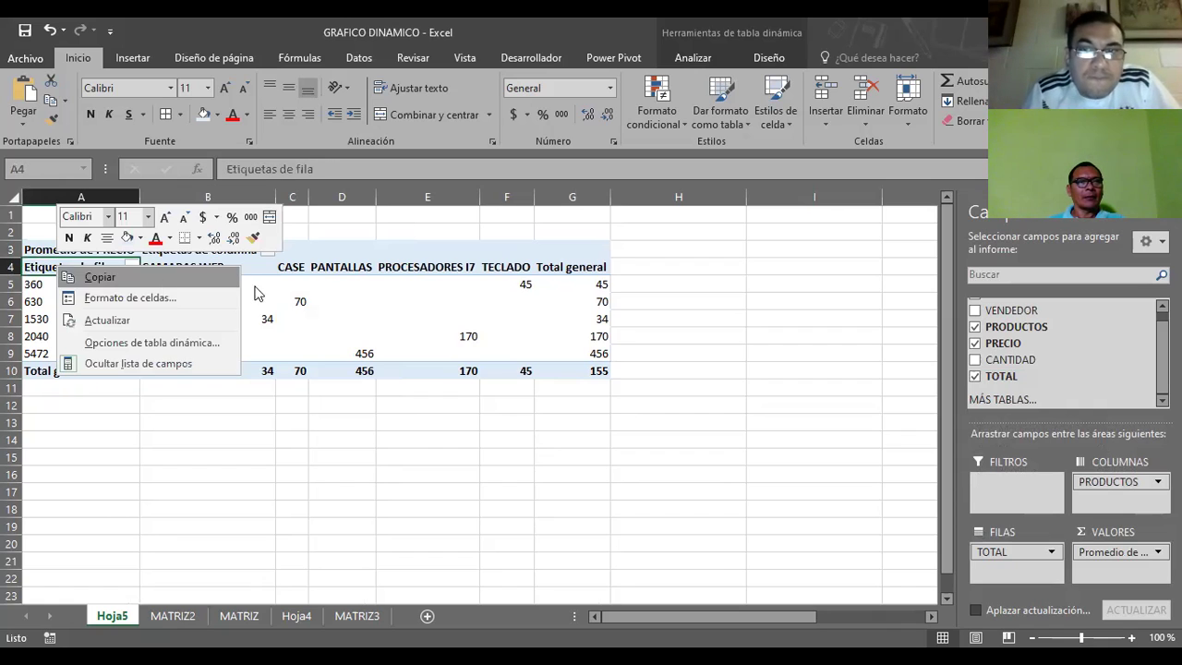
right_click(350, 270)
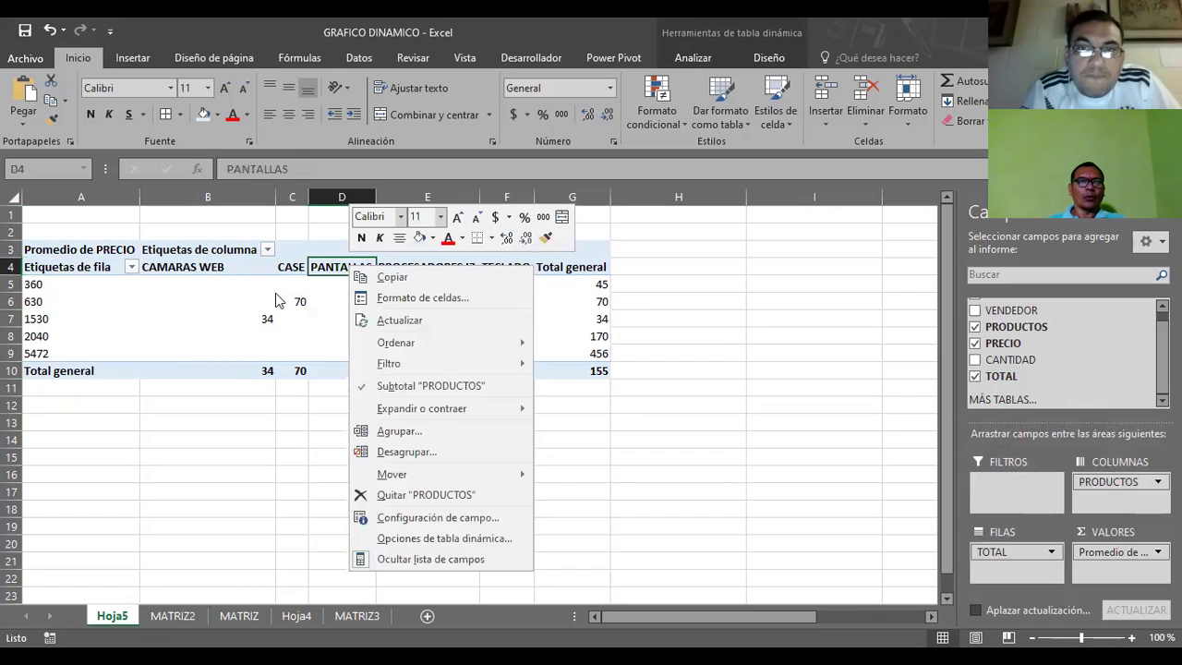
click(435, 267)
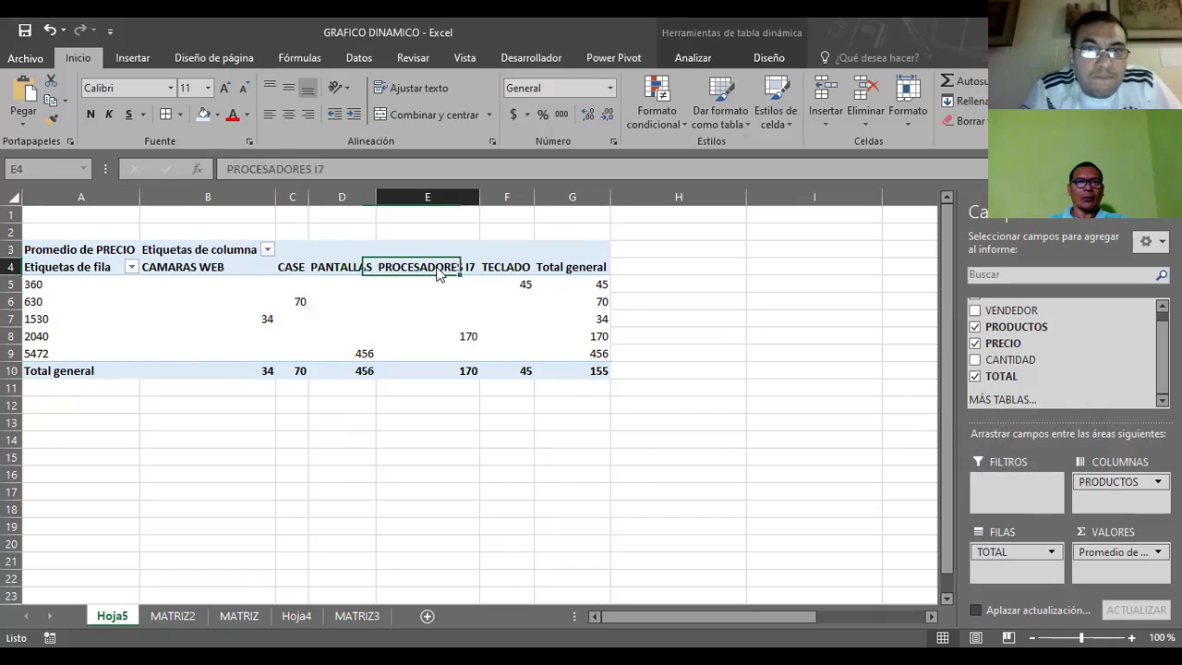
- Apply All Borders to pivot rows 5 through 9
click(323, 310)
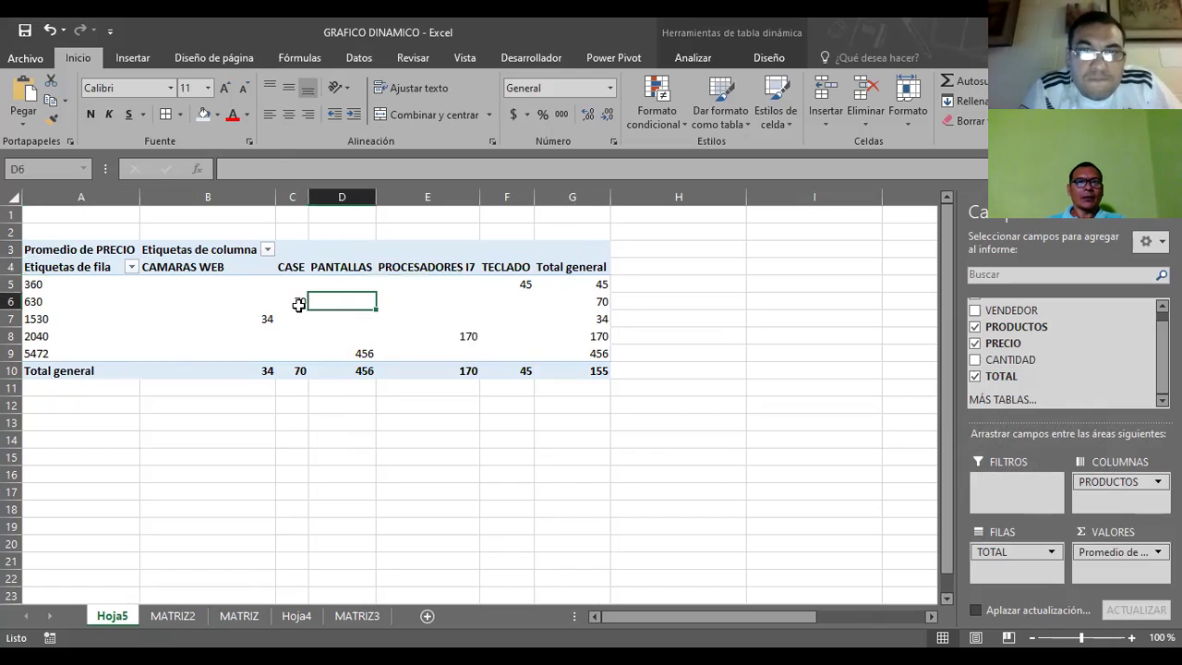
click(300, 308)
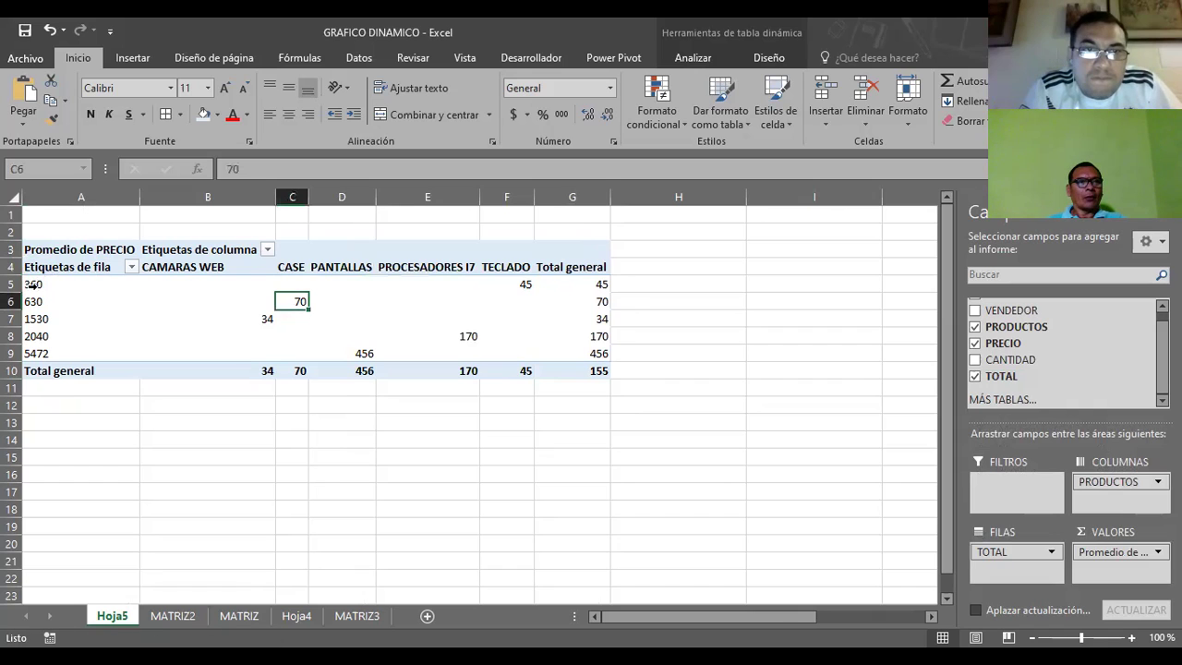
drag(35, 284, 35, 354)
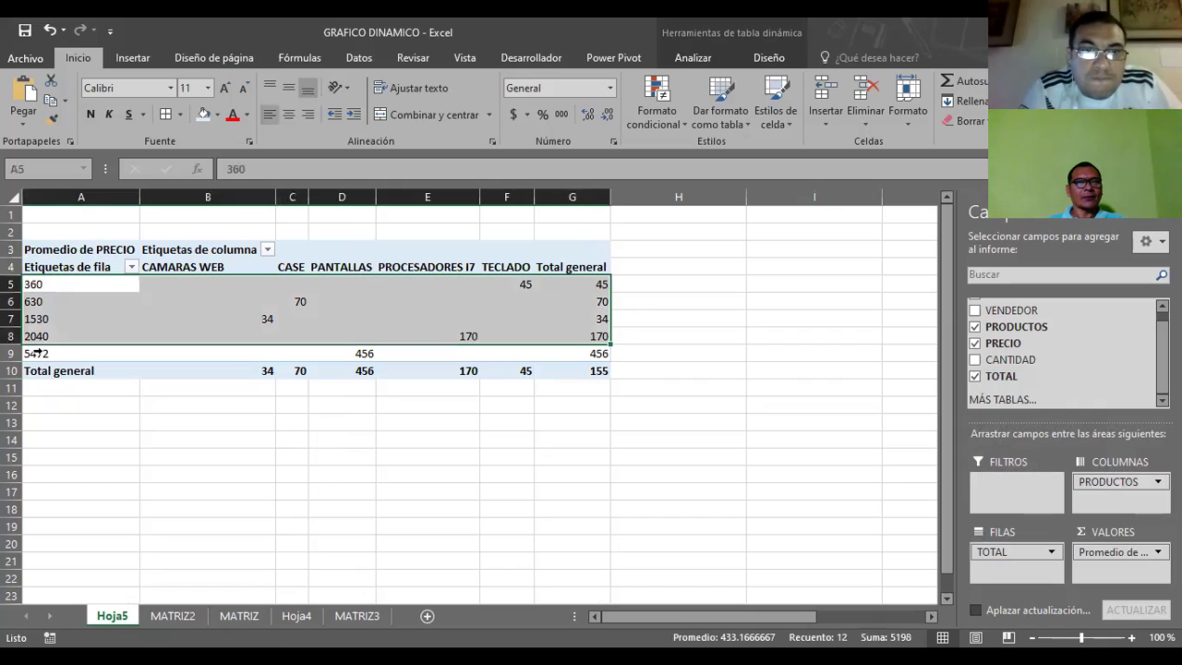
click(166, 114)
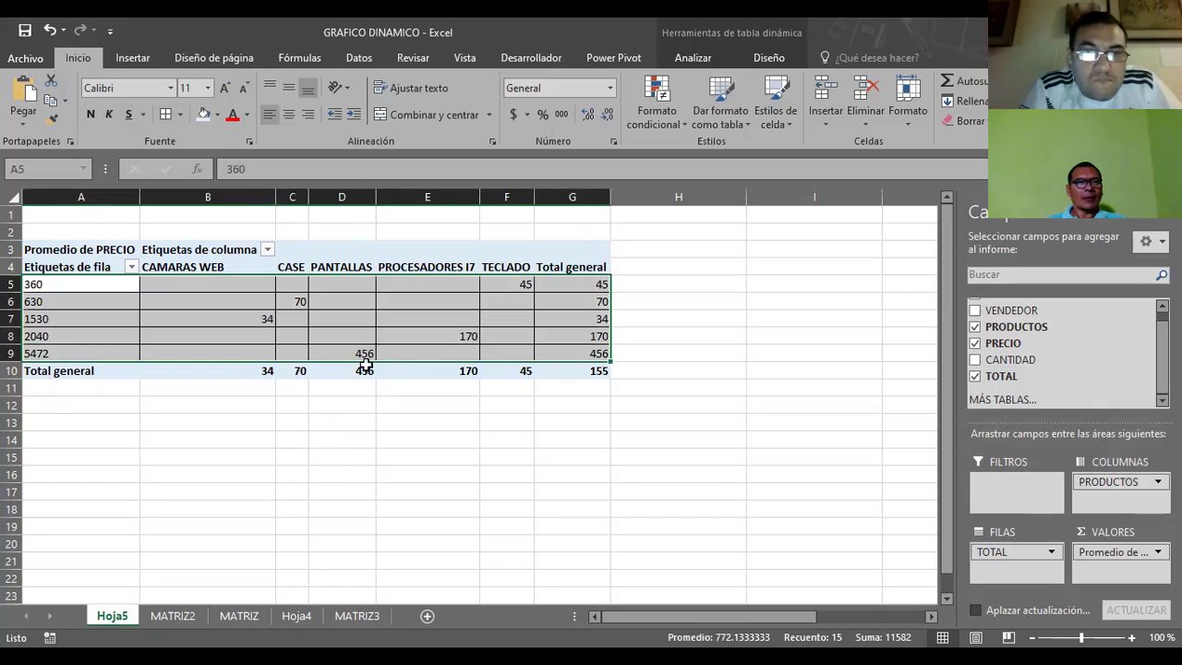
click(343, 319)
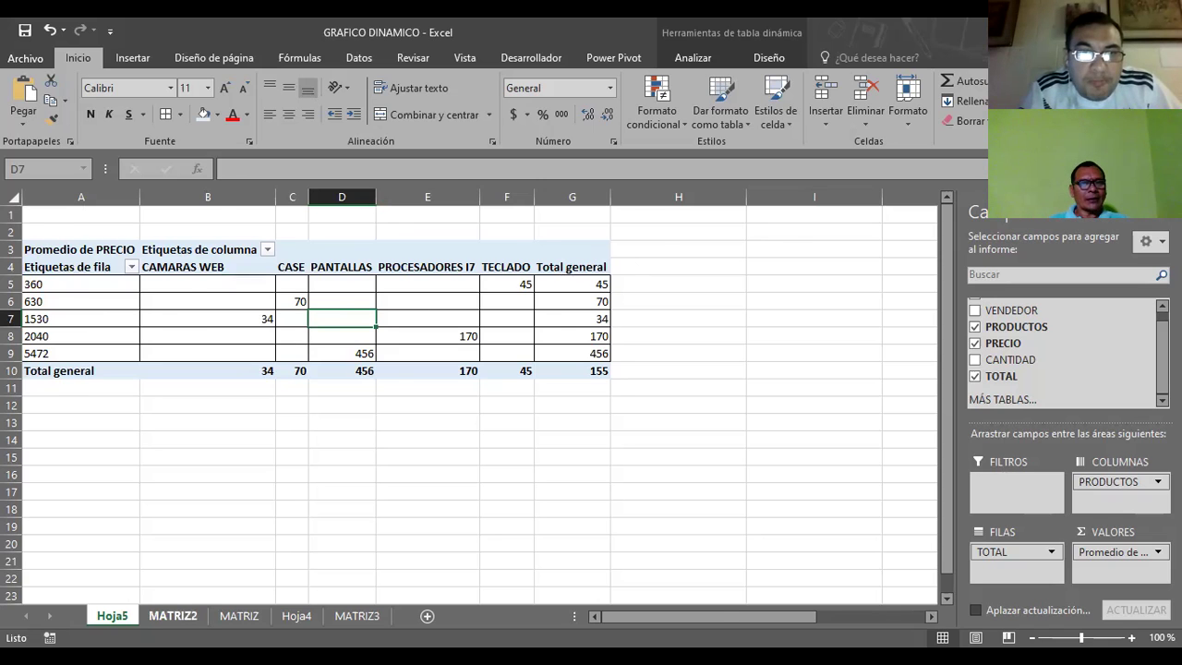
click(172, 614)
click(424, 275)
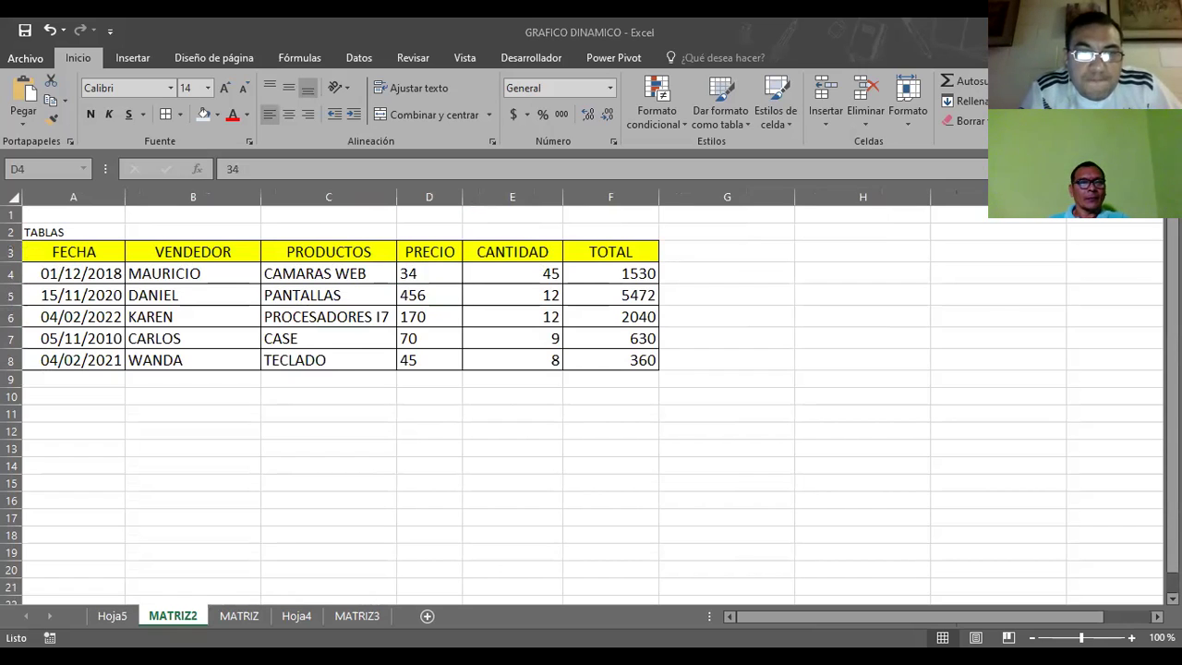
key(ctrl+Page_Up)
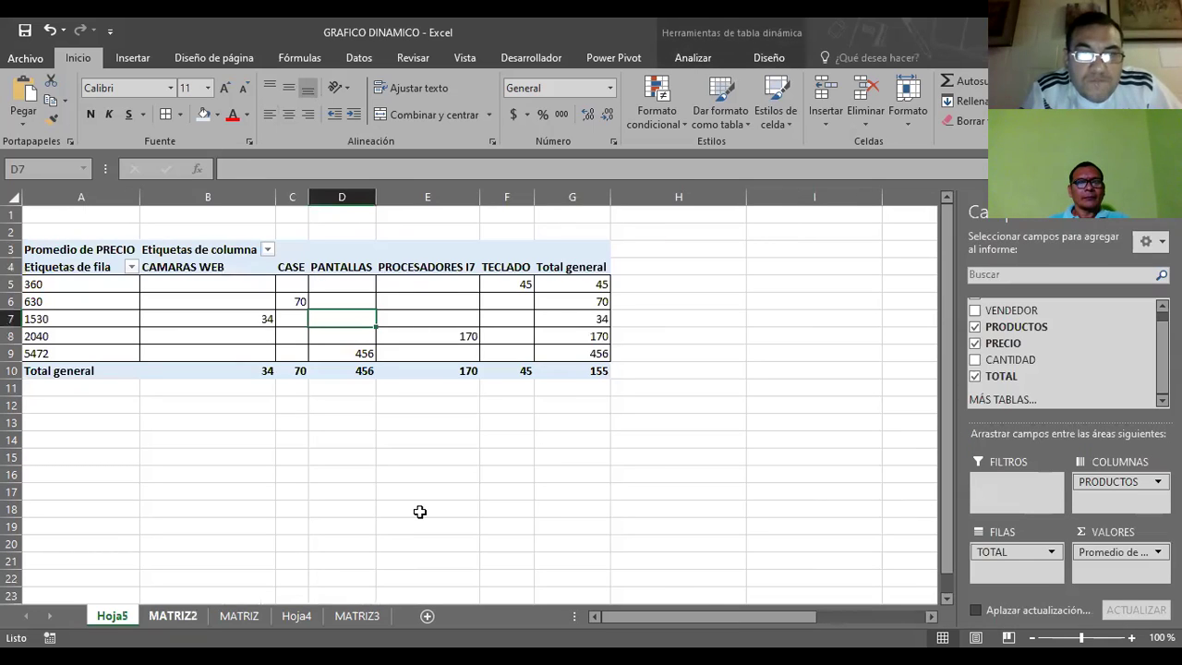
click(42, 286)
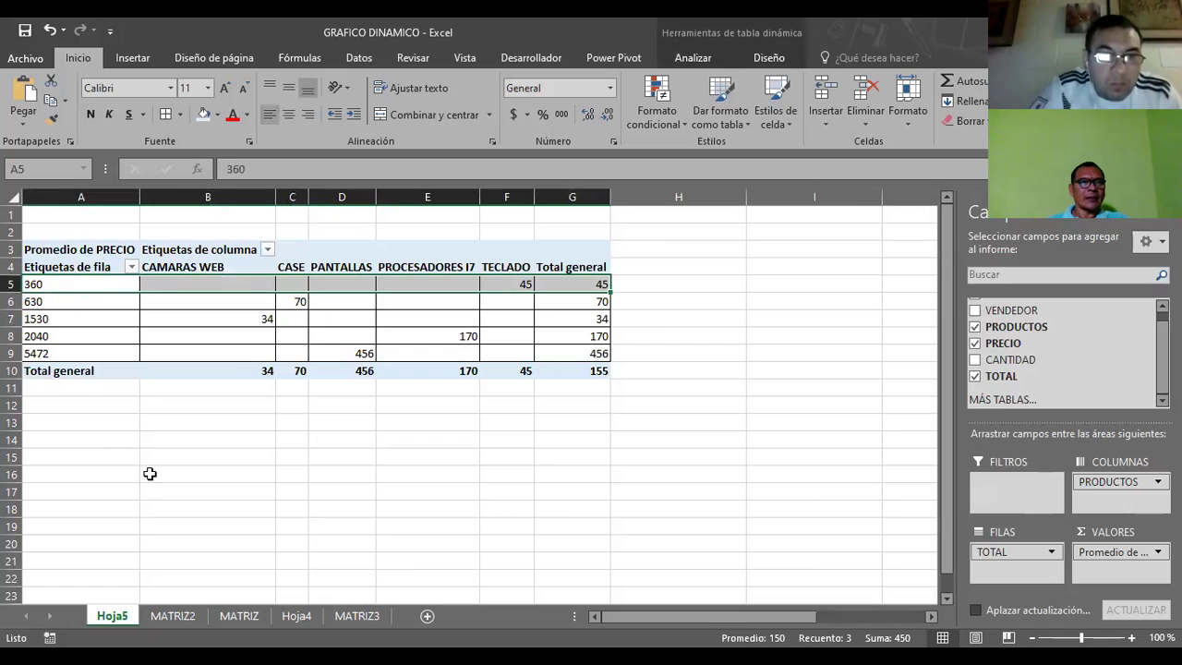
key(ctrl+Page_Down)
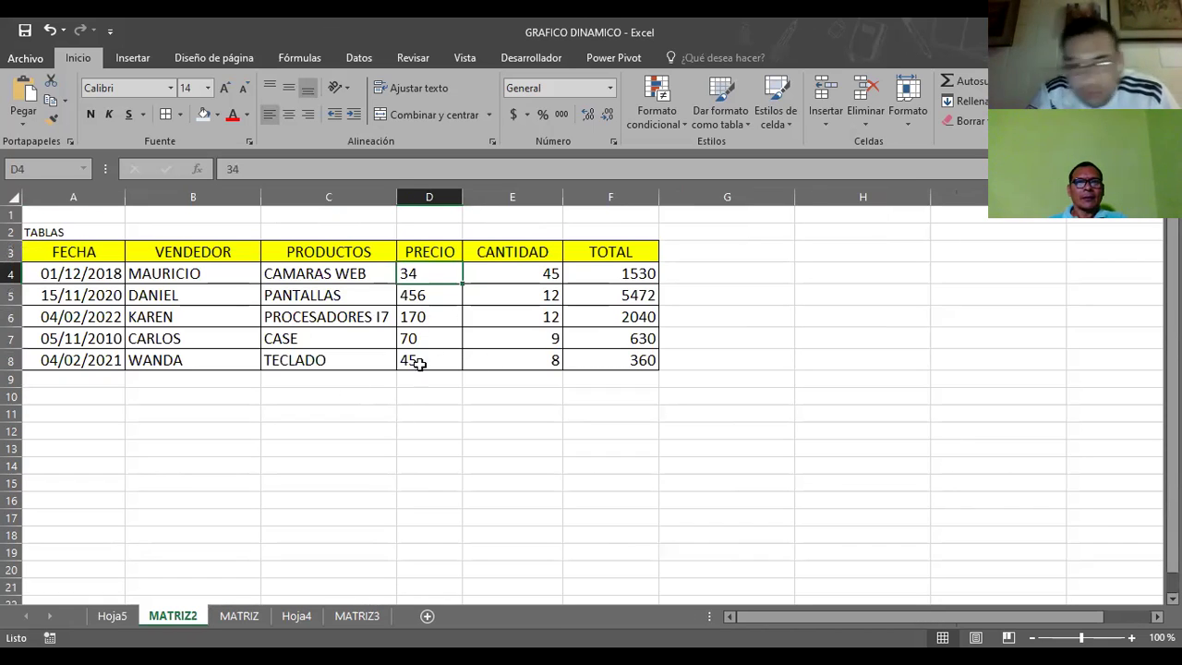
click(641, 361)
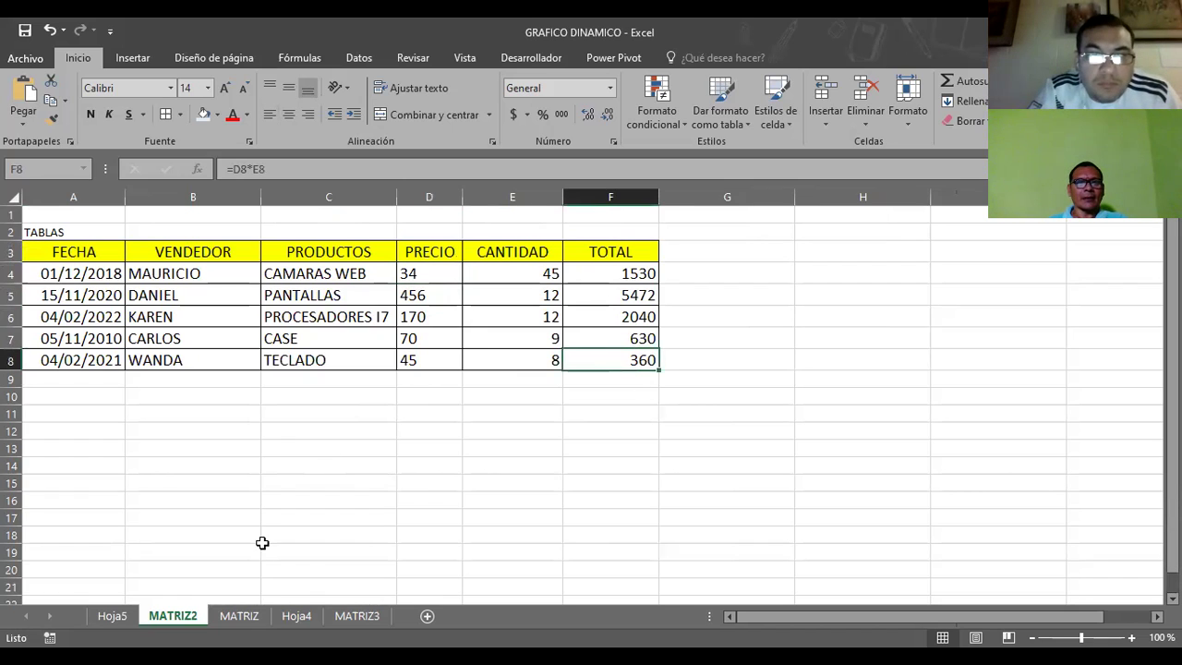
key(ctrl+Page_Up)
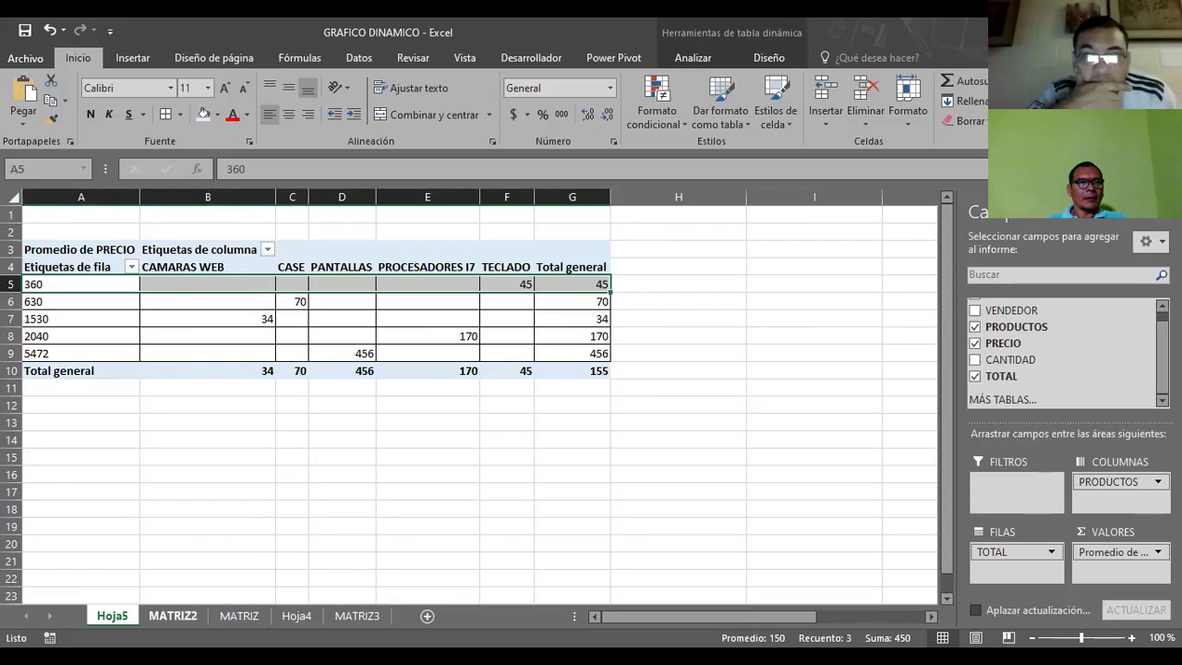
click(173, 615)
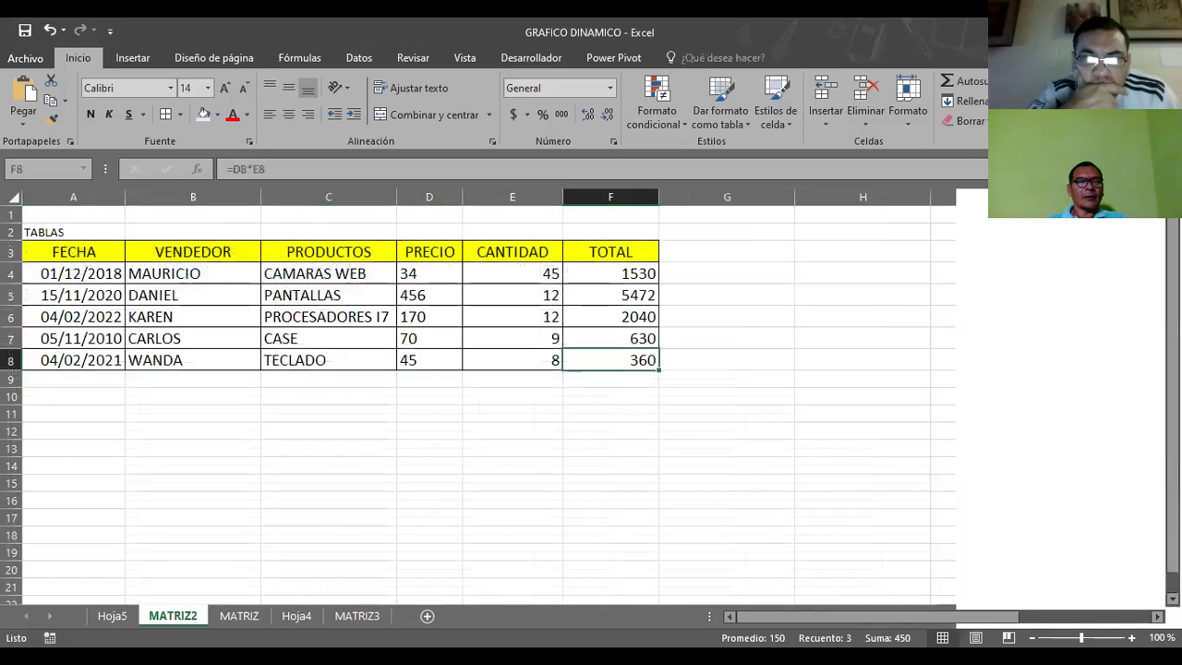
click(629, 340)
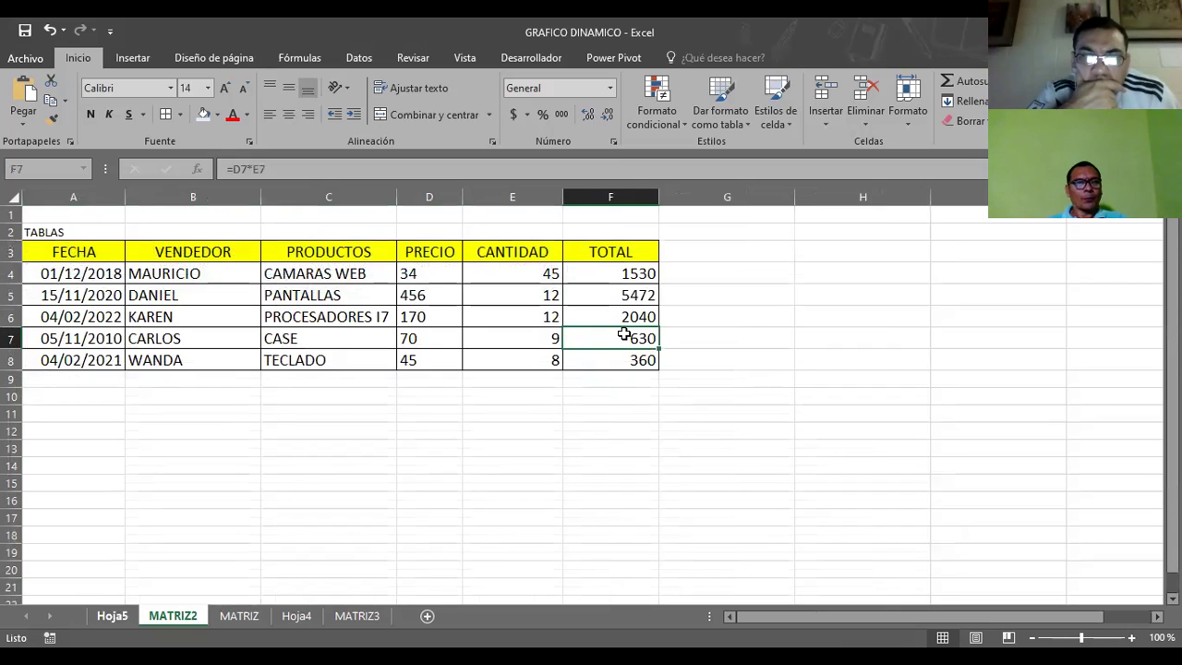
key(ctrl+Page_Up)
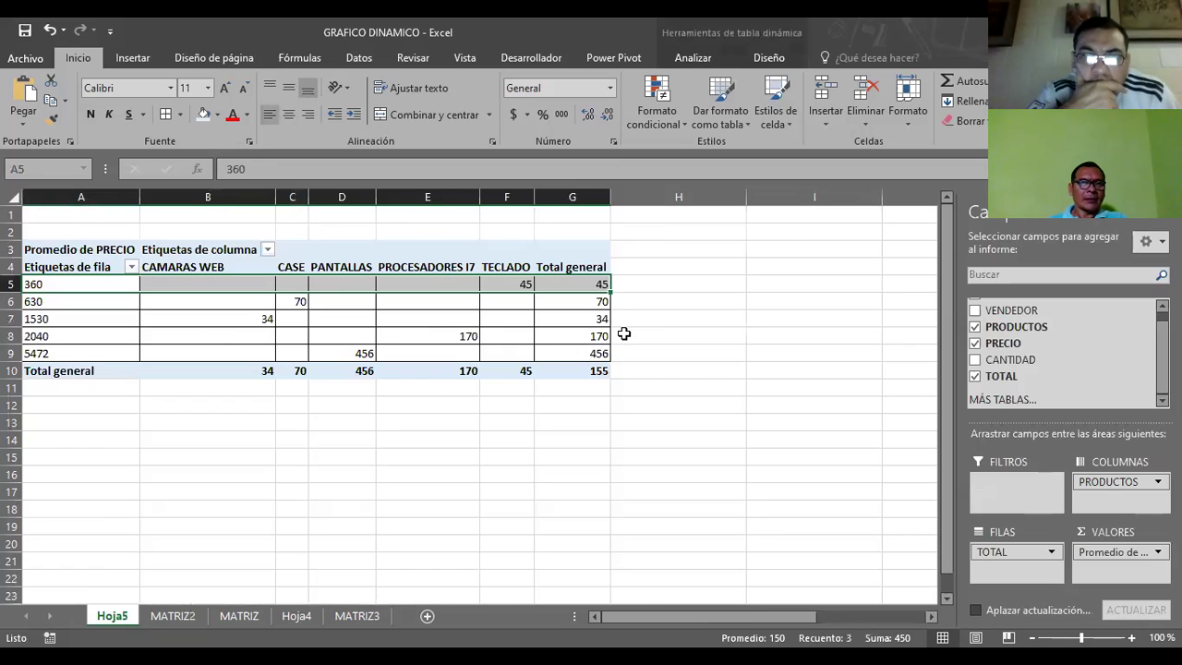
click(847, 251)
click(430, 253)
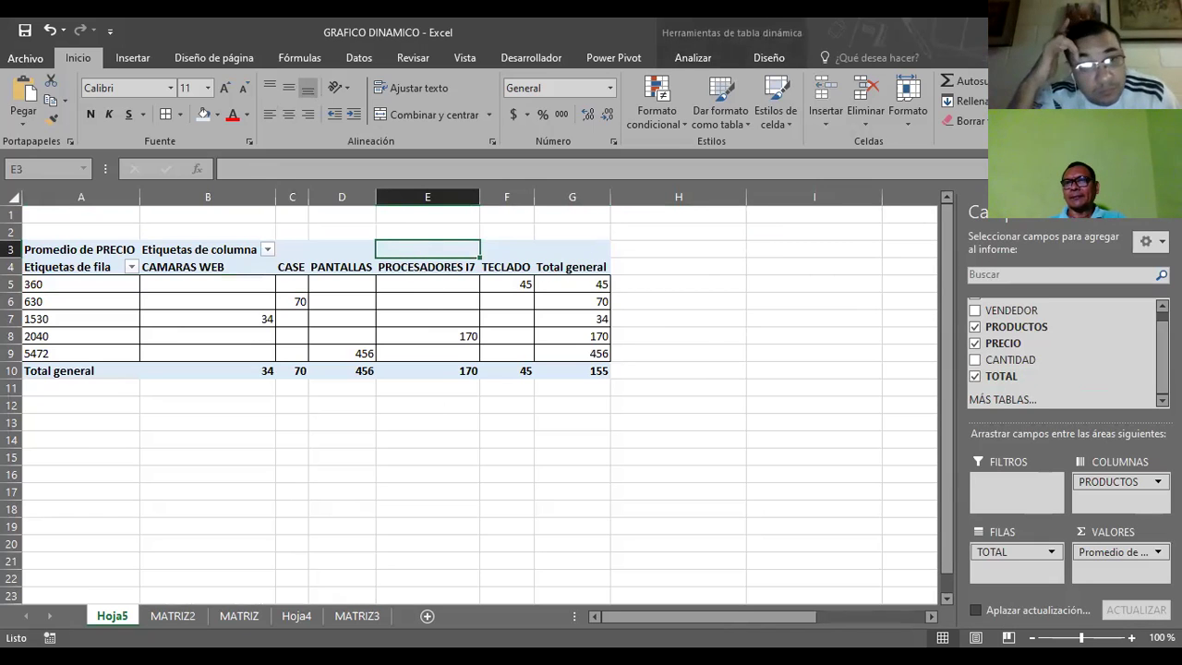
click(286, 283)
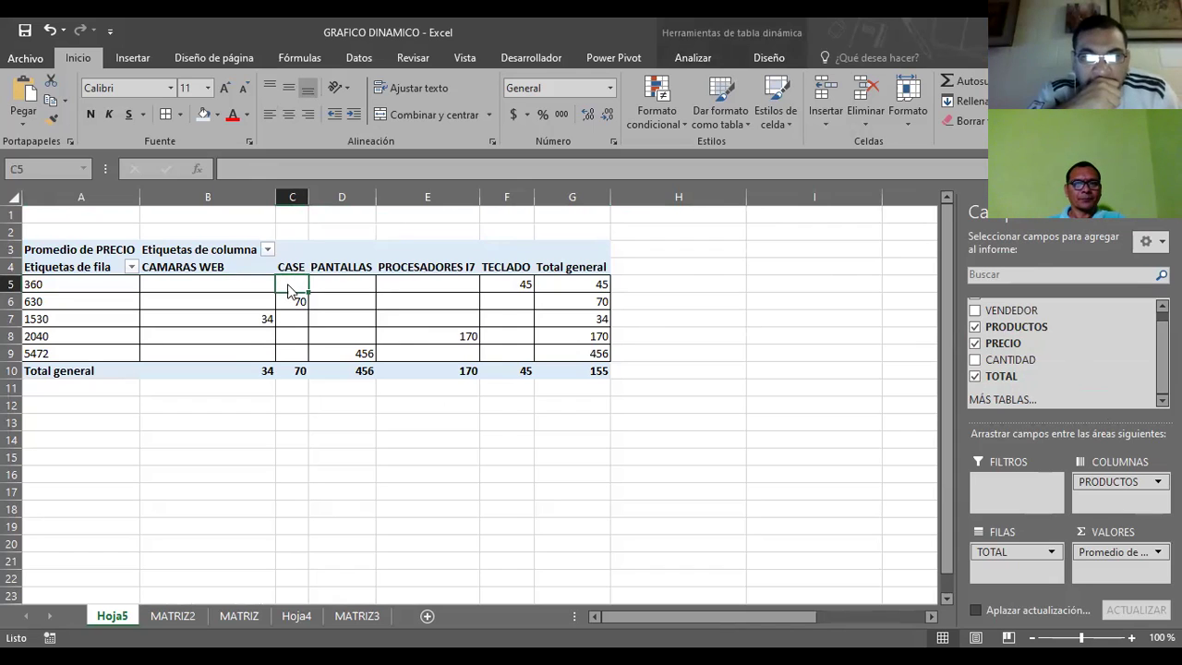
- Change the PRECIO value field's summary from average to Suma, giving a total of 775
right_click(288, 287)
click(389, 499)
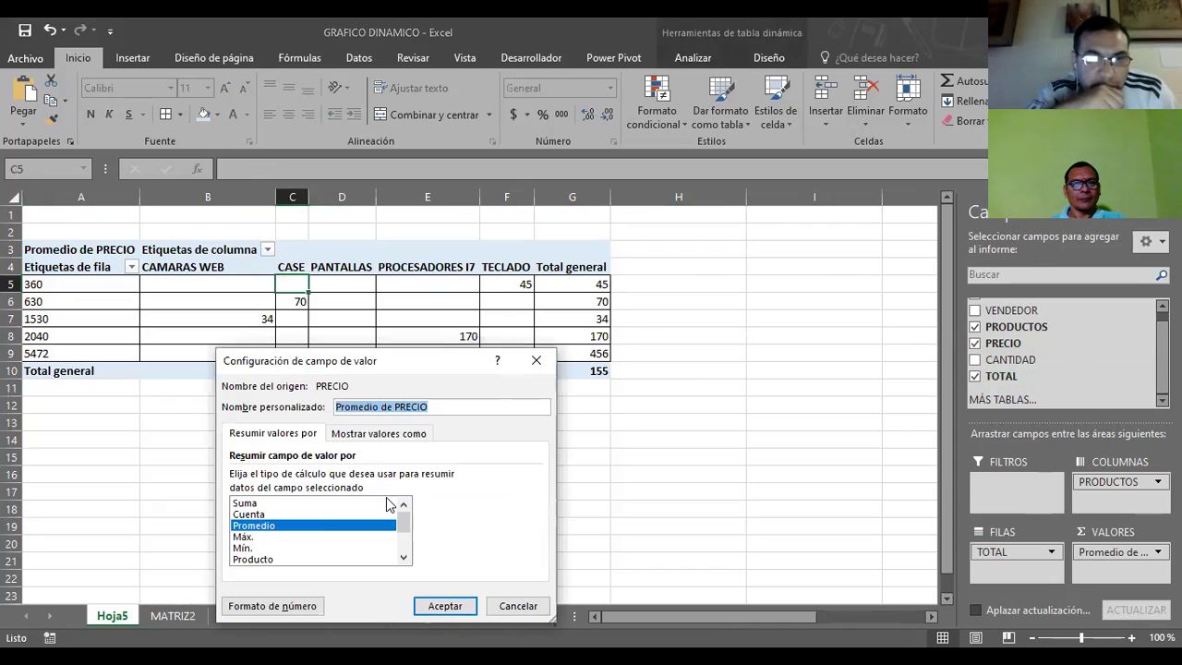
click(255, 504)
click(255, 537)
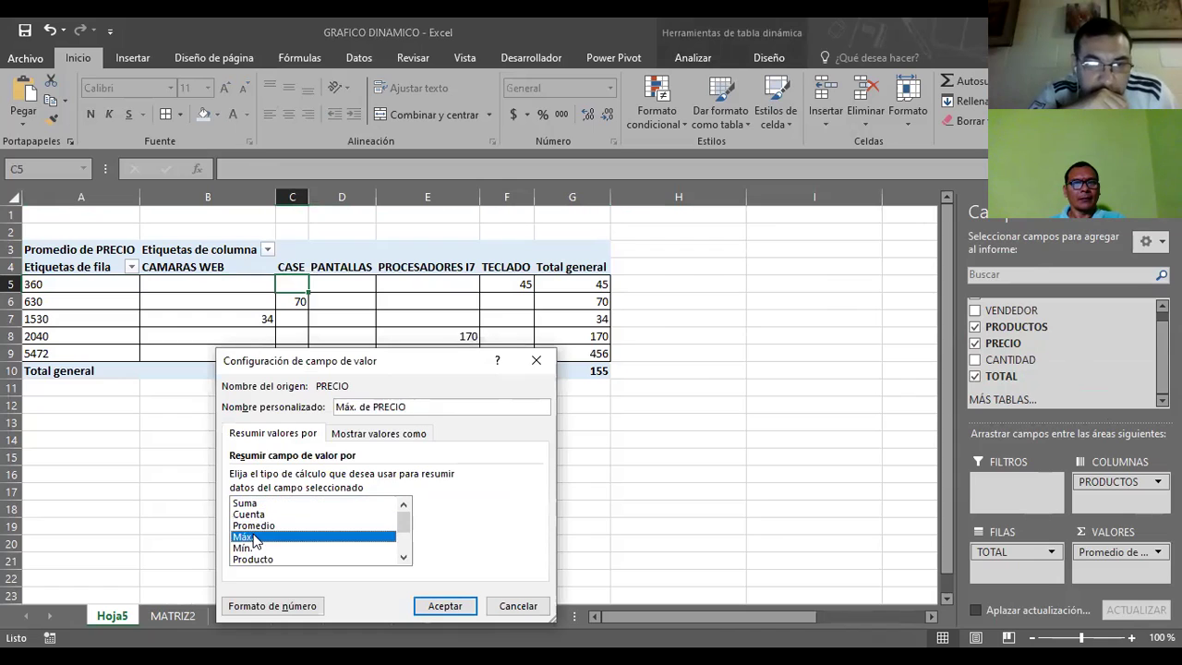
click(255, 514)
click(254, 503)
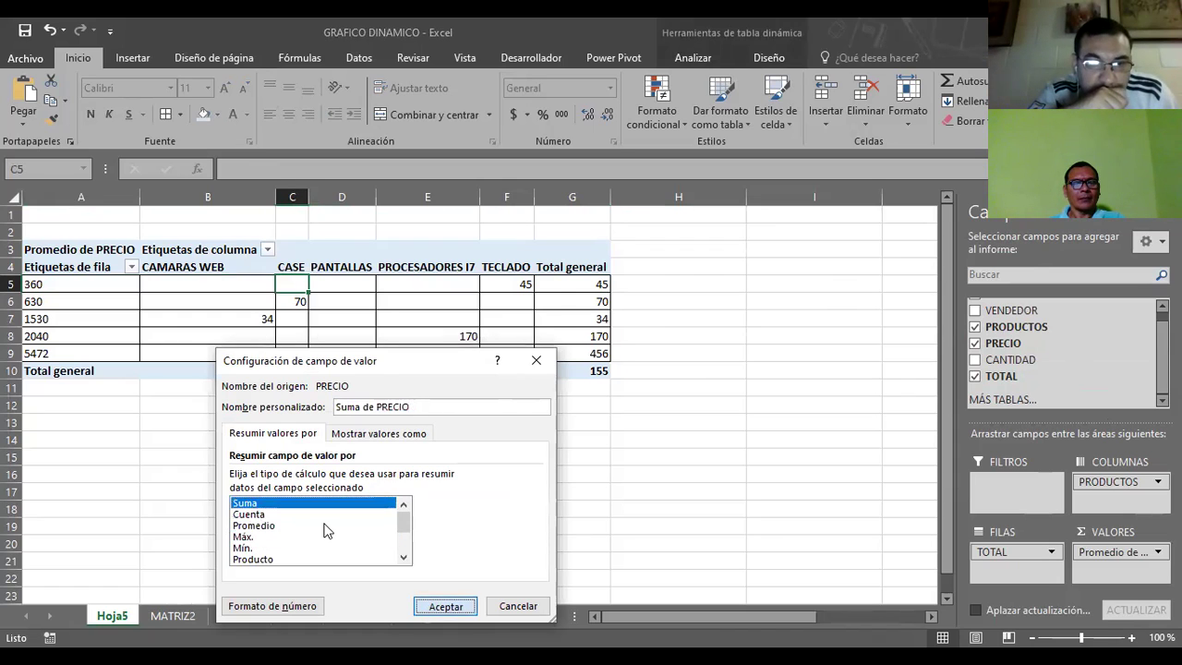
key(Return)
- Inspect the TECLADO value 45 and the CASE column, then hide the pivot field list
click(499, 283)
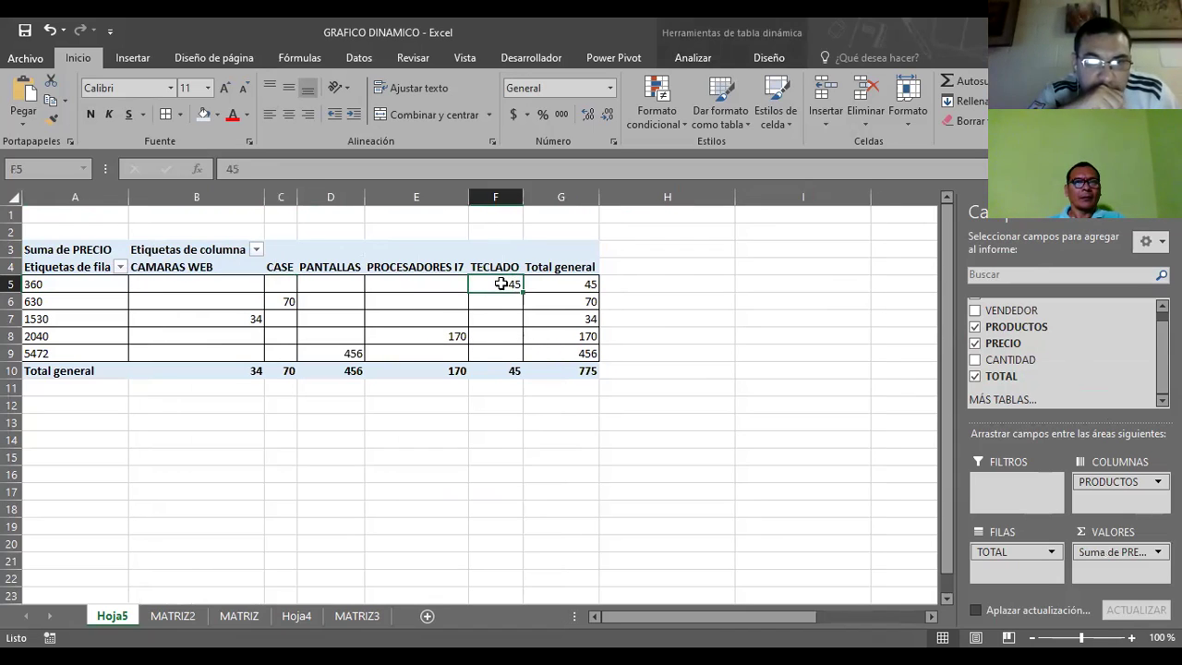
right_click(501, 284)
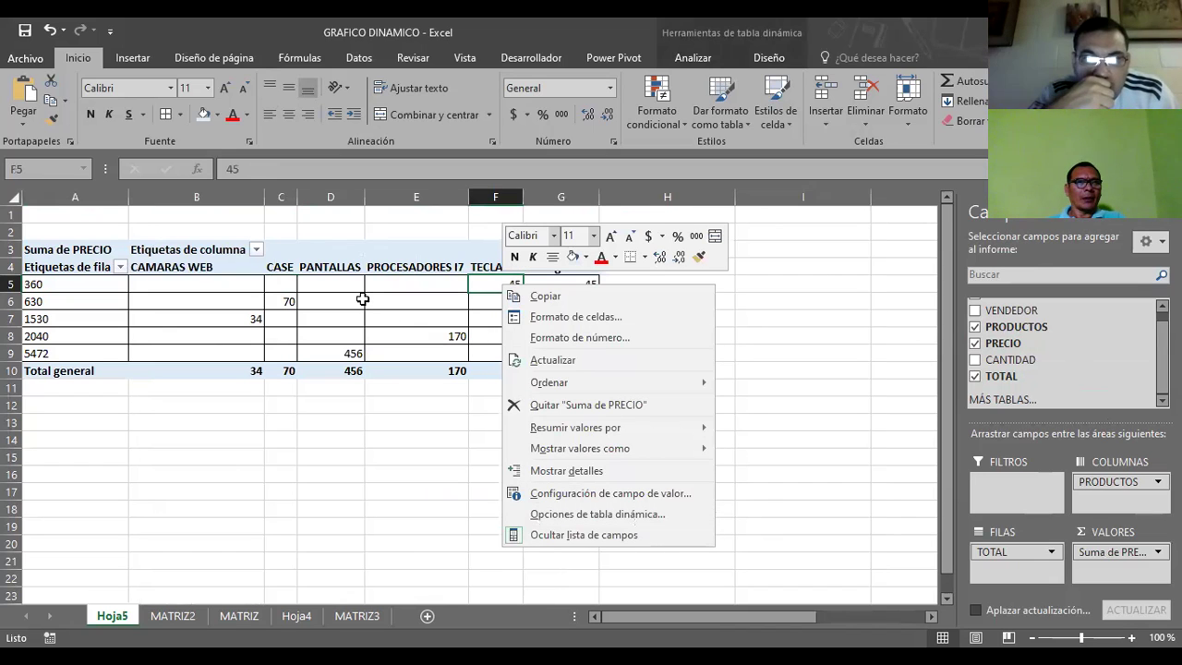
click(284, 196)
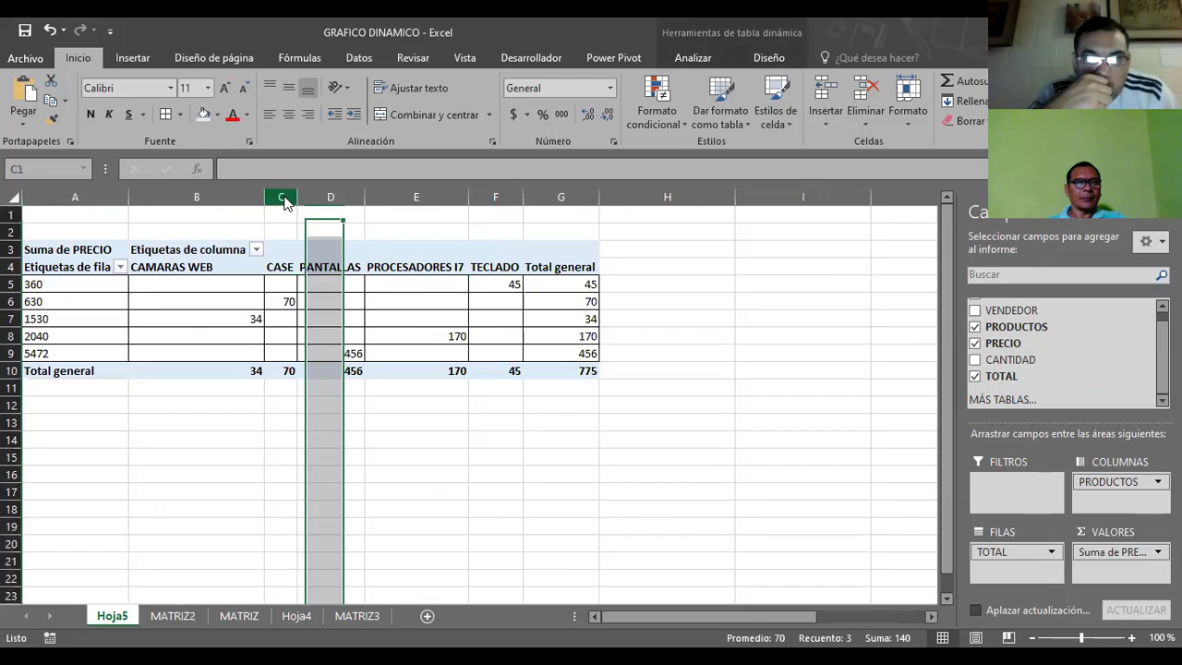
right_click(280, 266)
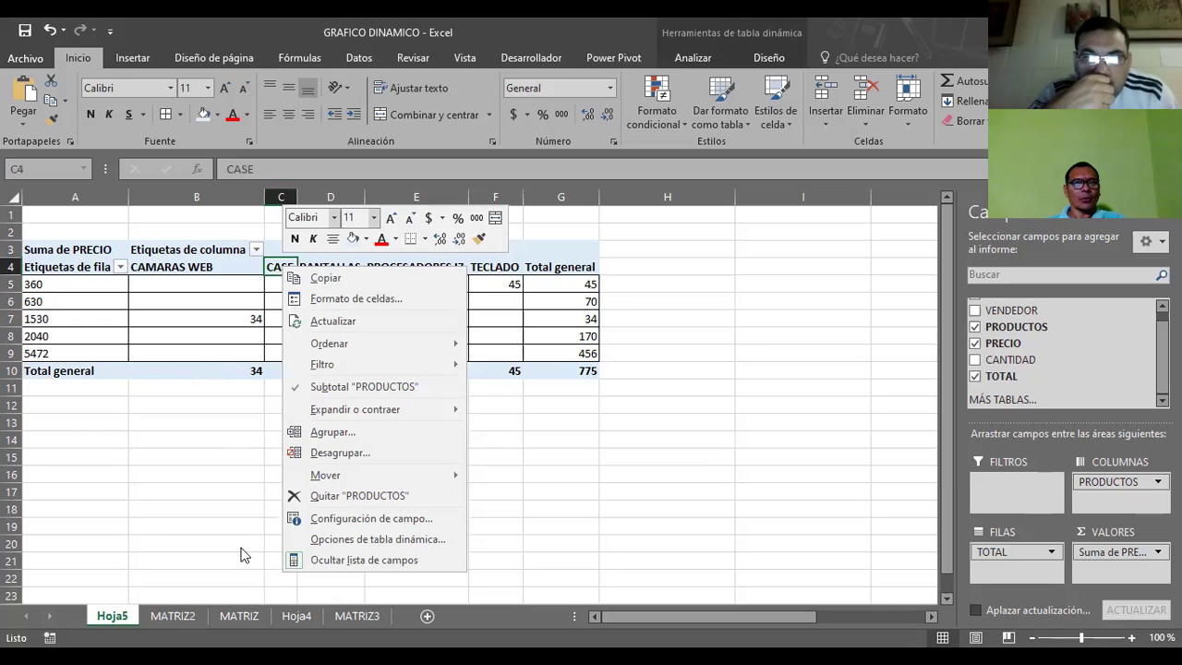
click(350, 560)
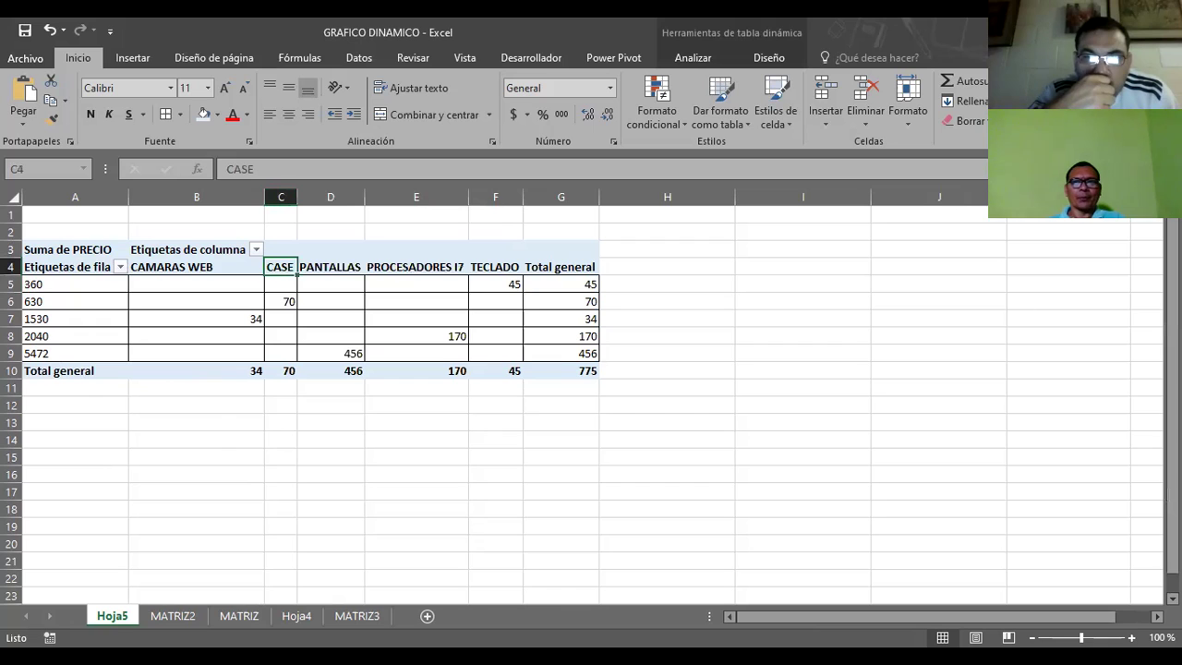
- Click through the pivot headers and cell D3, then show the pivot field list again
click(188, 267)
click(344, 255)
click(370, 270)
click(316, 313)
click(235, 340)
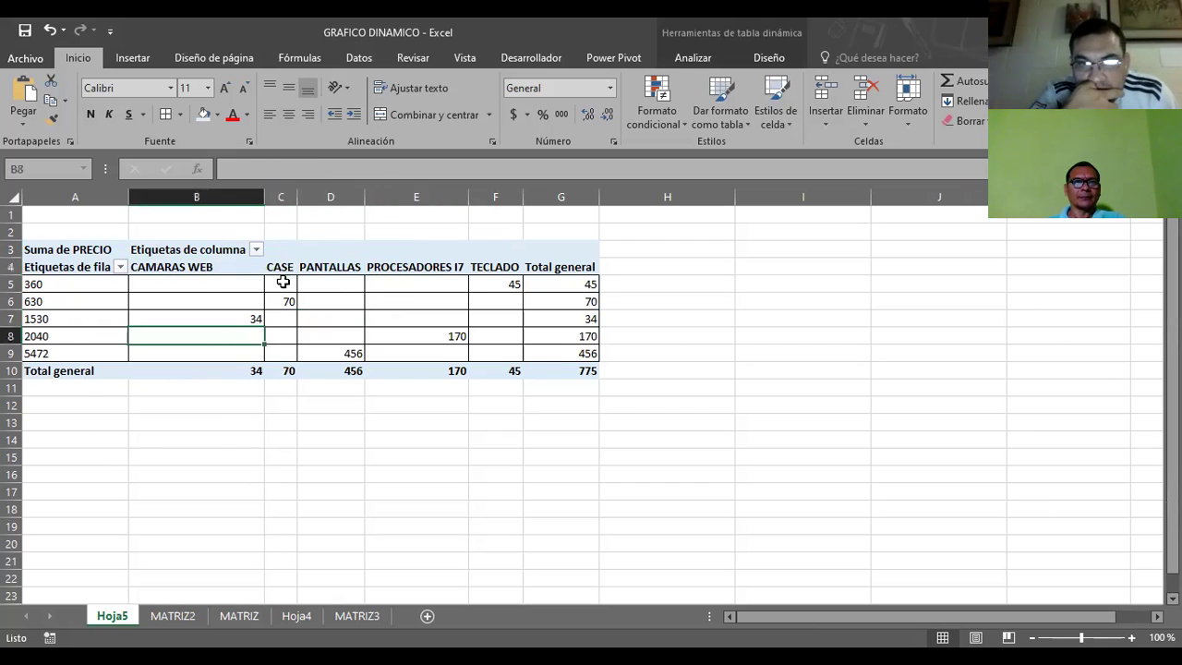
click(305, 247)
right_click(305, 247)
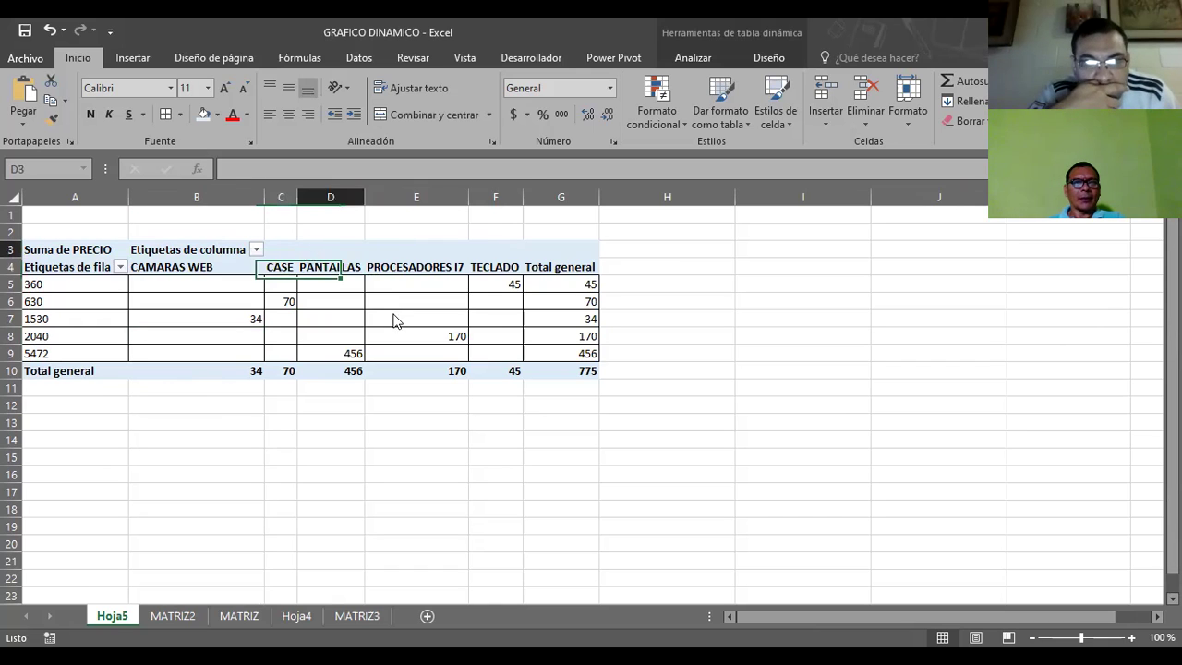
click(407, 347)
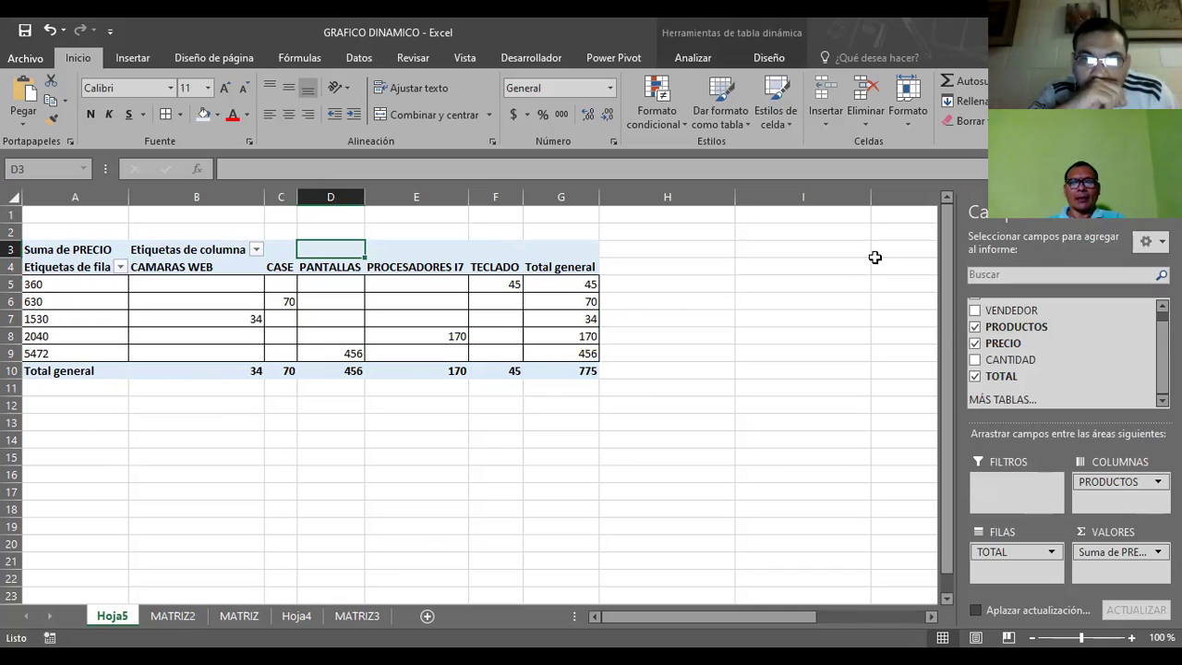
- Select the PANTALLAS heading in cell D4 and bring up its context menu
click(425, 251)
key(shift+F10)
key(Escape)
click(236, 275)
click(327, 281)
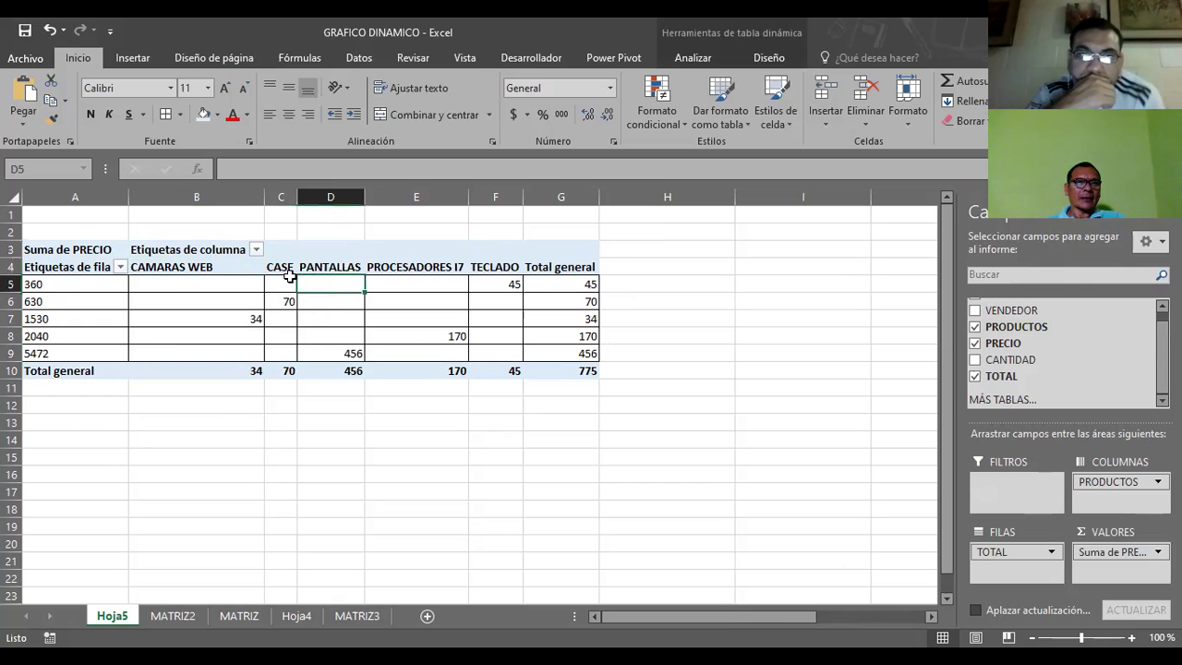
click(343, 267)
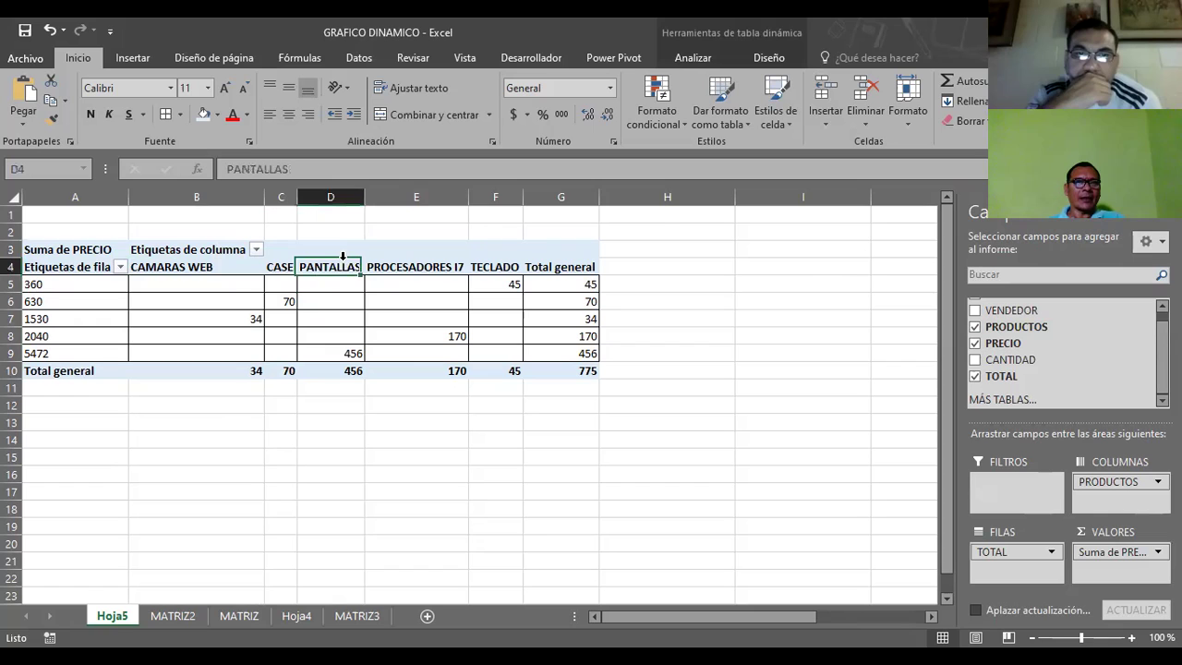
right_click(346, 267)
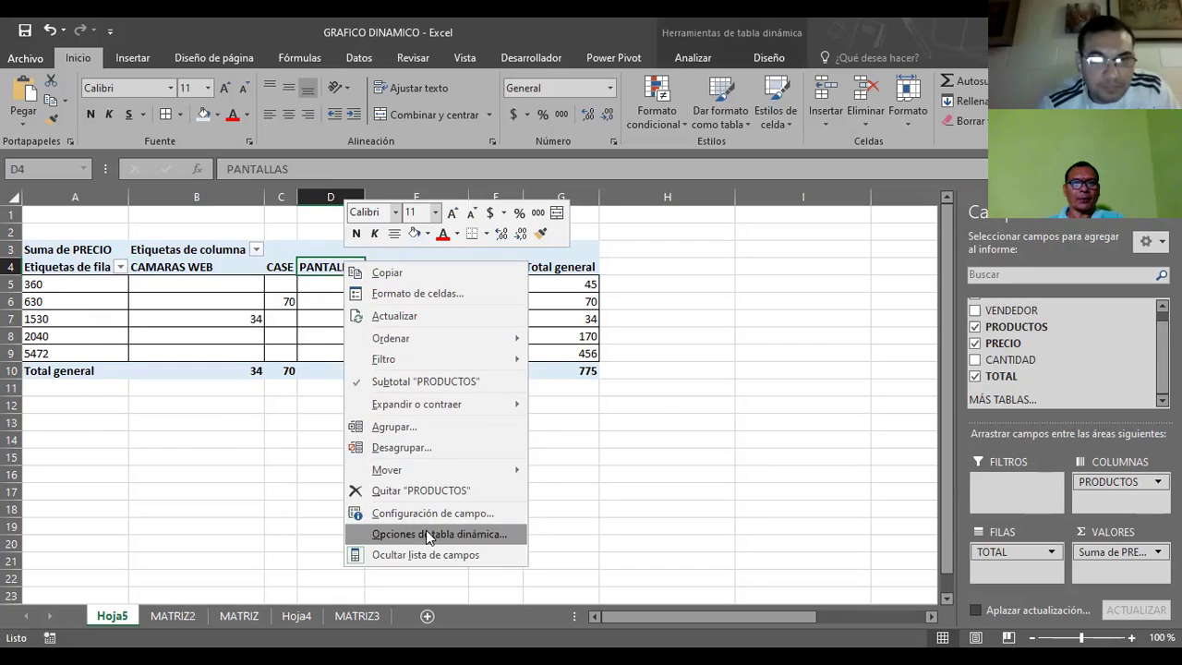
click(425, 533)
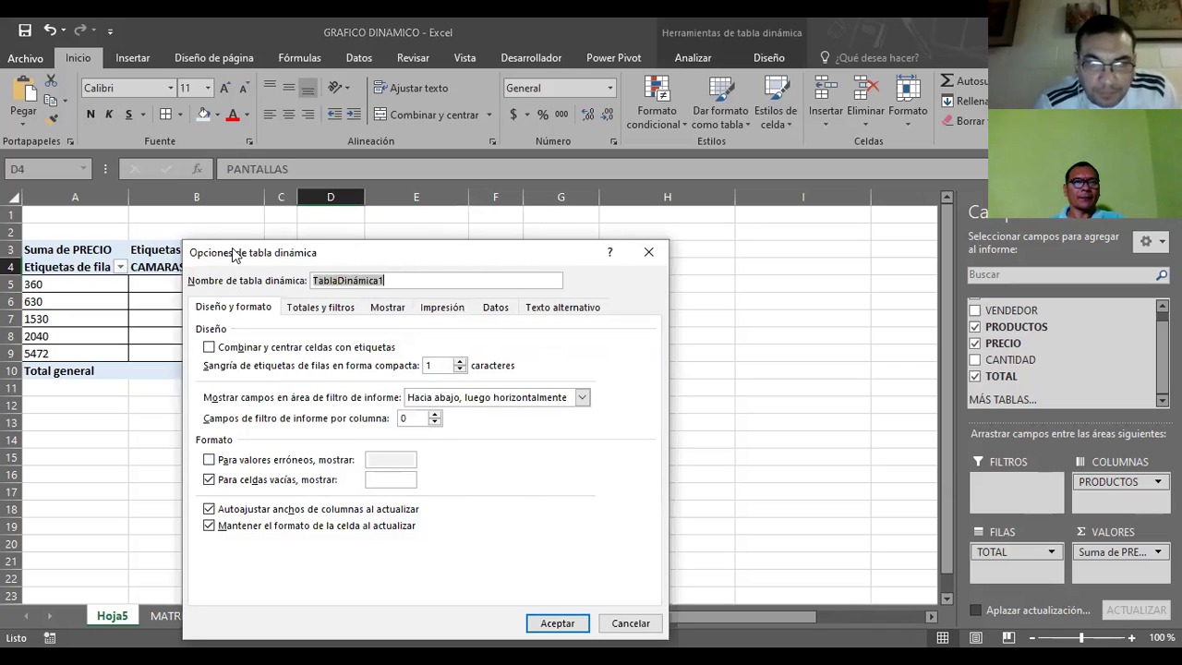
drag(234, 254, 154, 90)
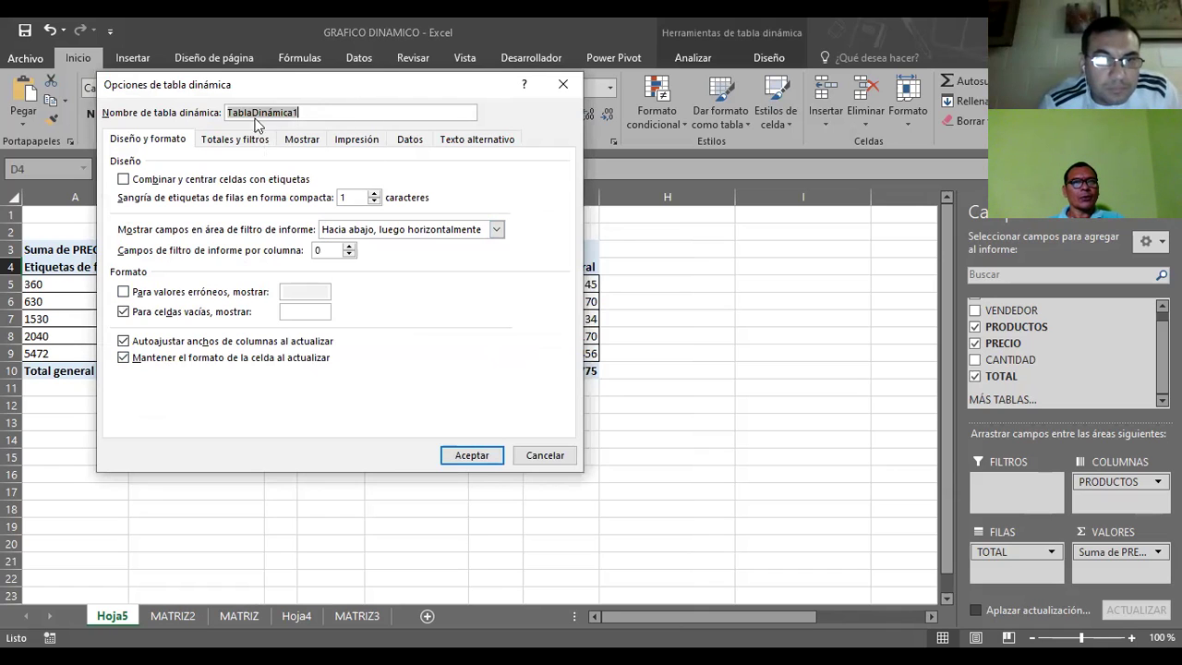
click(235, 139)
click(304, 140)
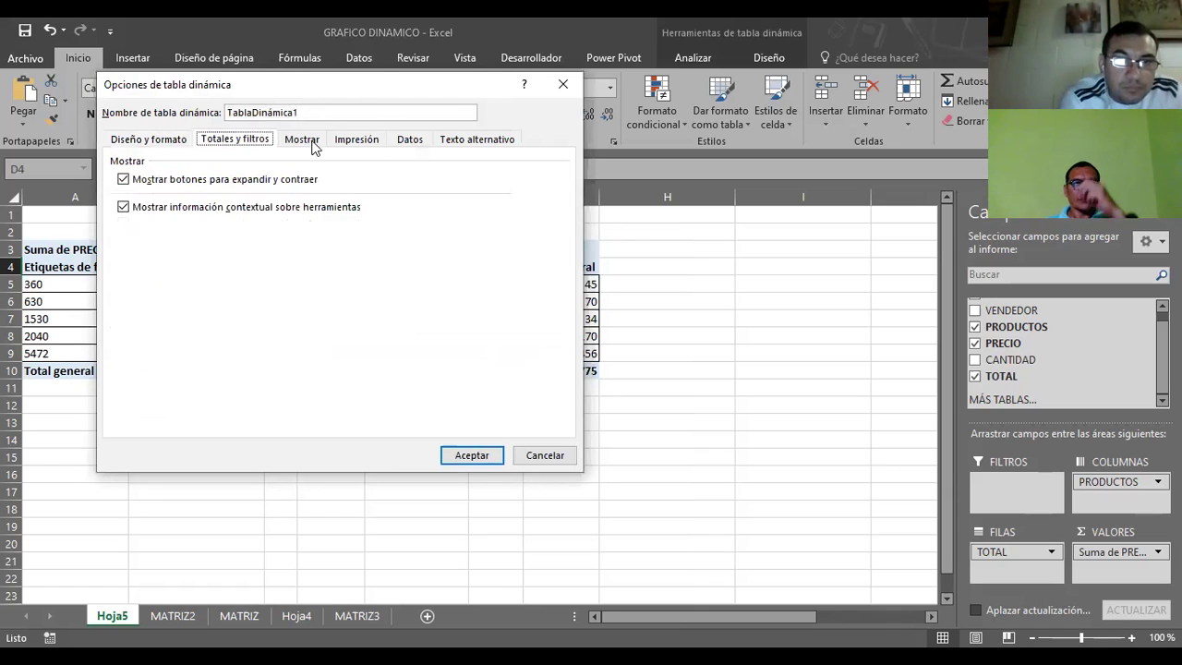
click(351, 141)
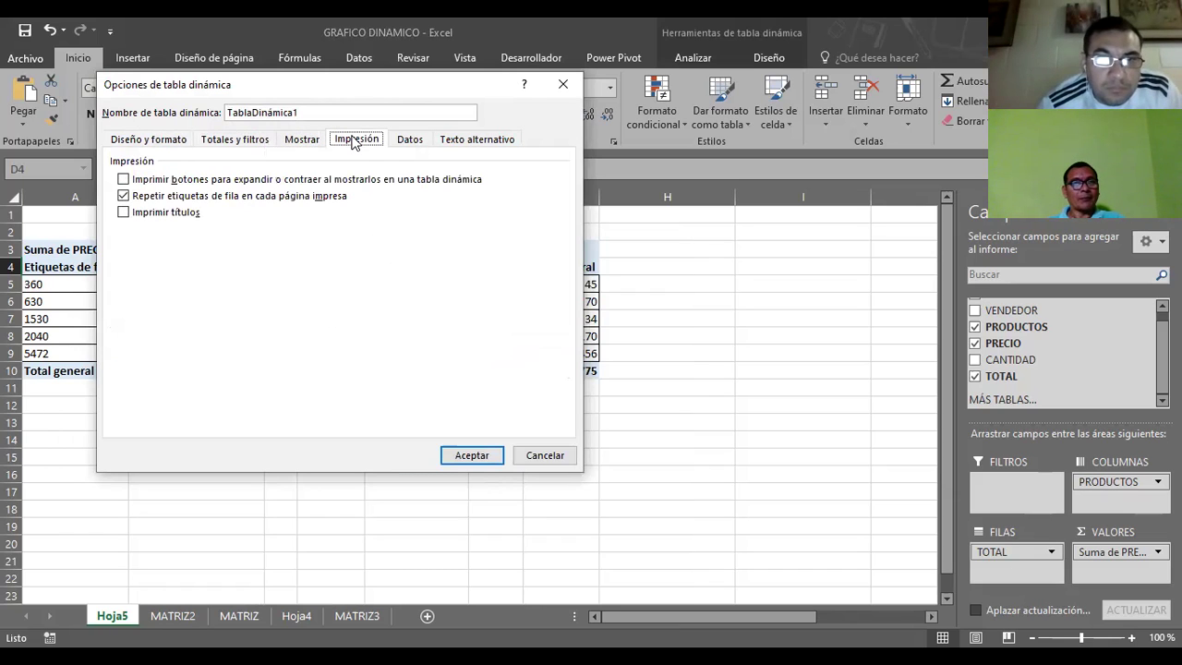
click(410, 144)
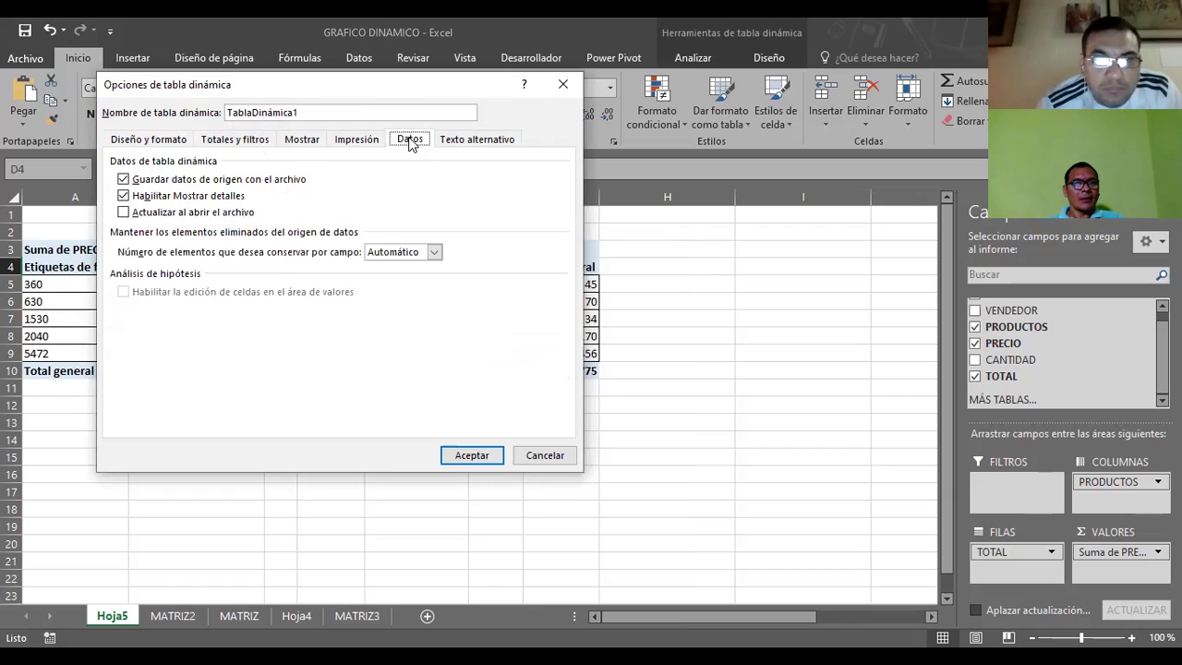
click(461, 143)
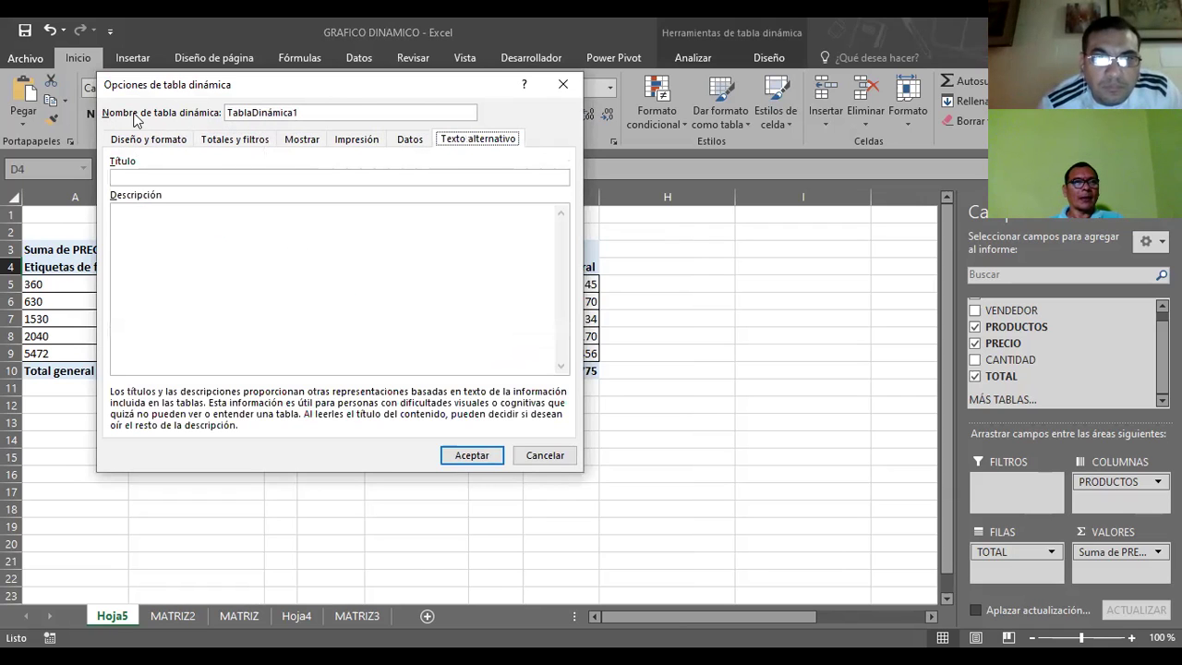
click(563, 84)
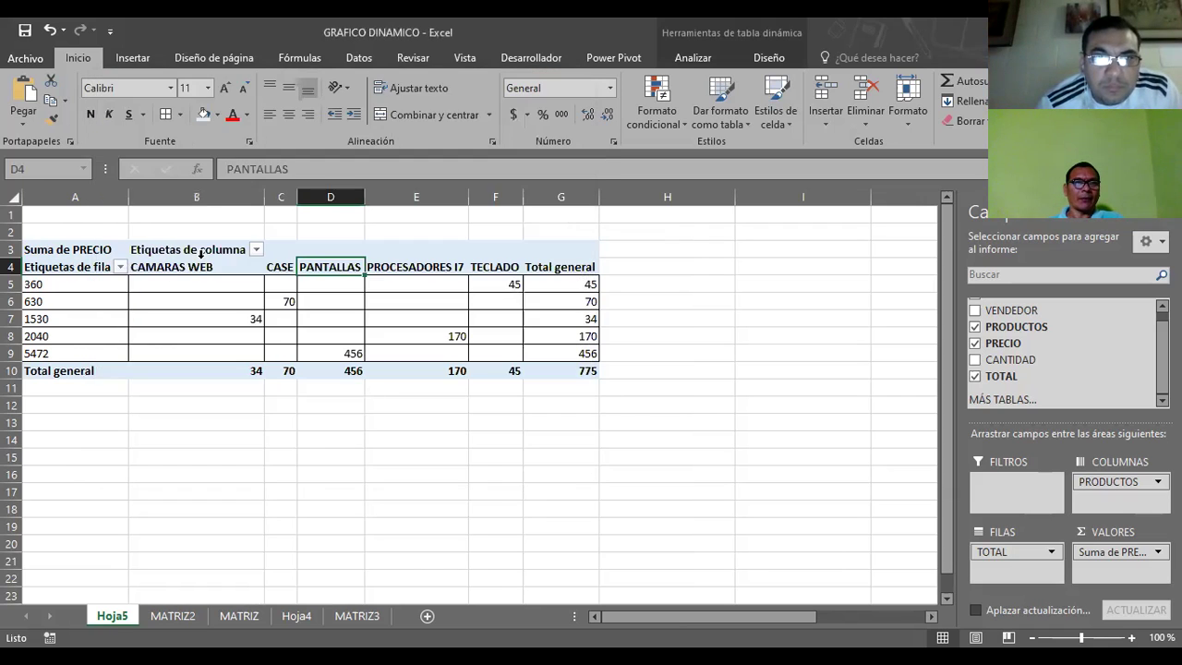
click(201, 259)
right_click(205, 265)
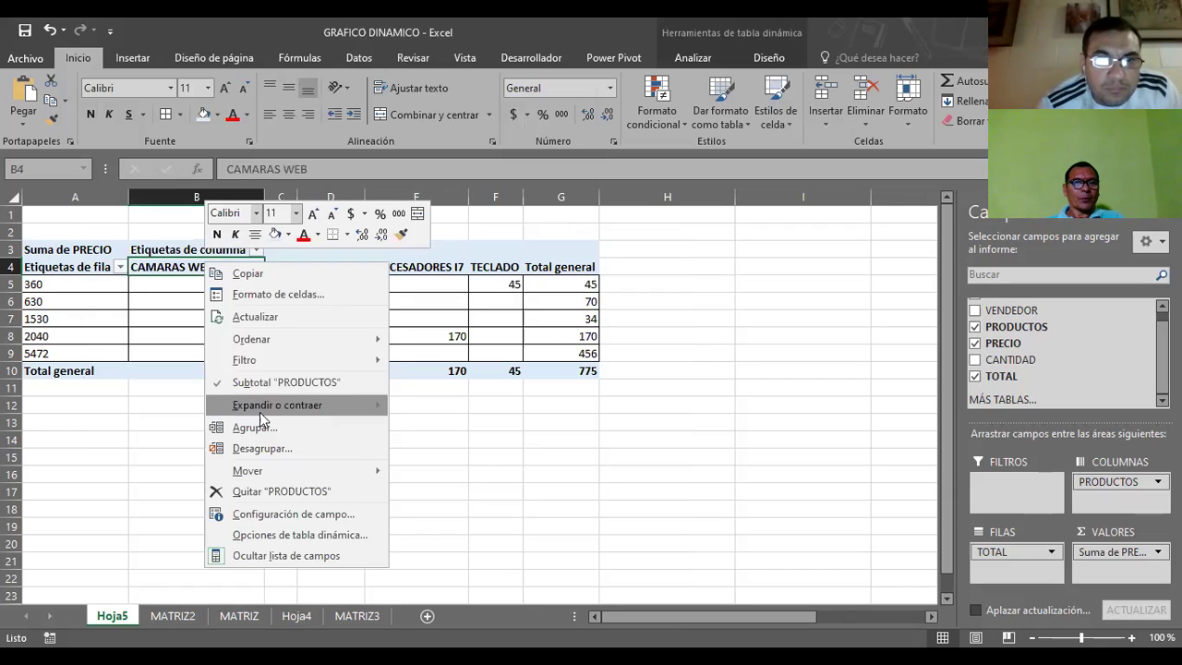
mouse_move(278, 408)
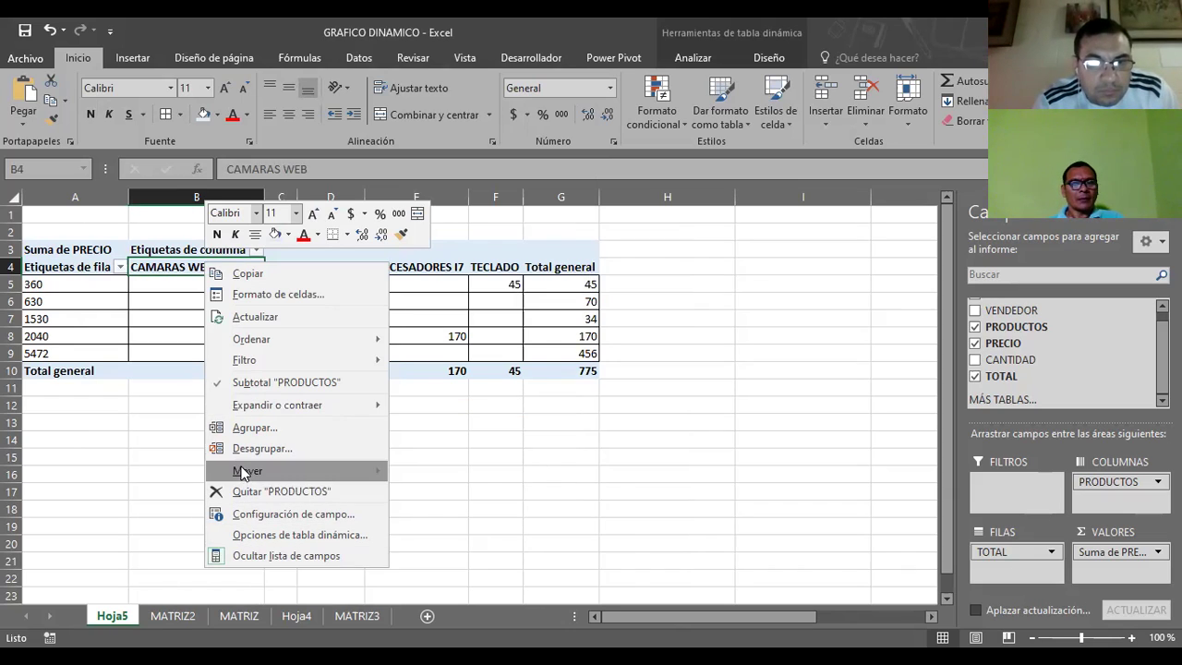
mouse_move(245, 472)
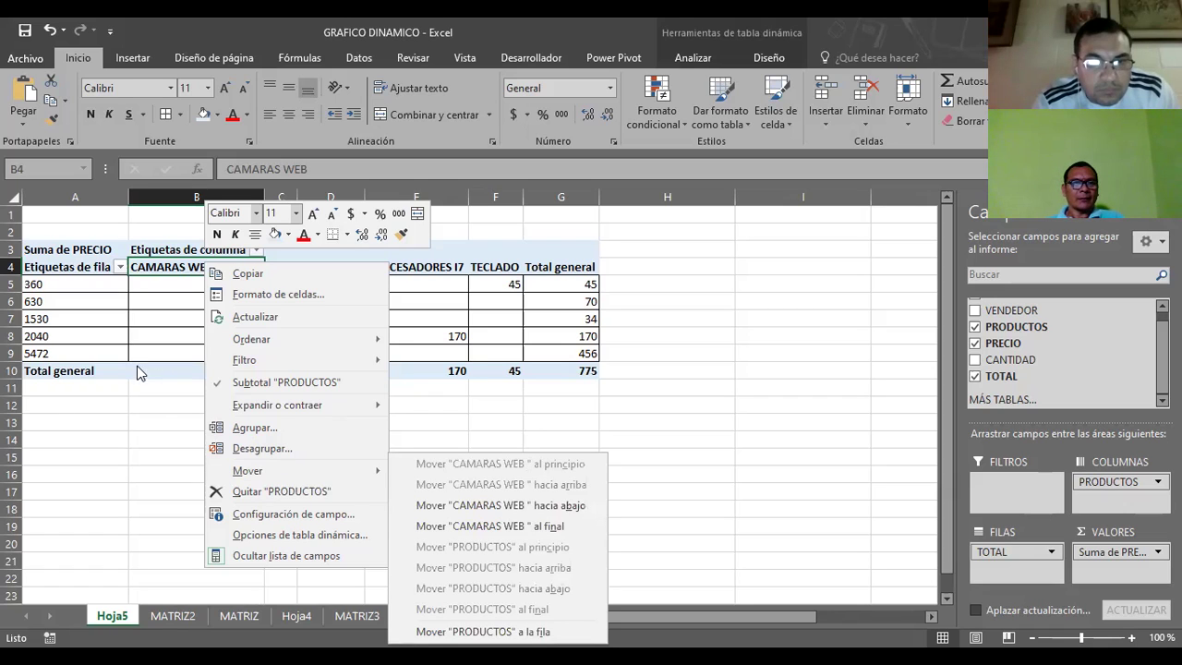
key(Escape)
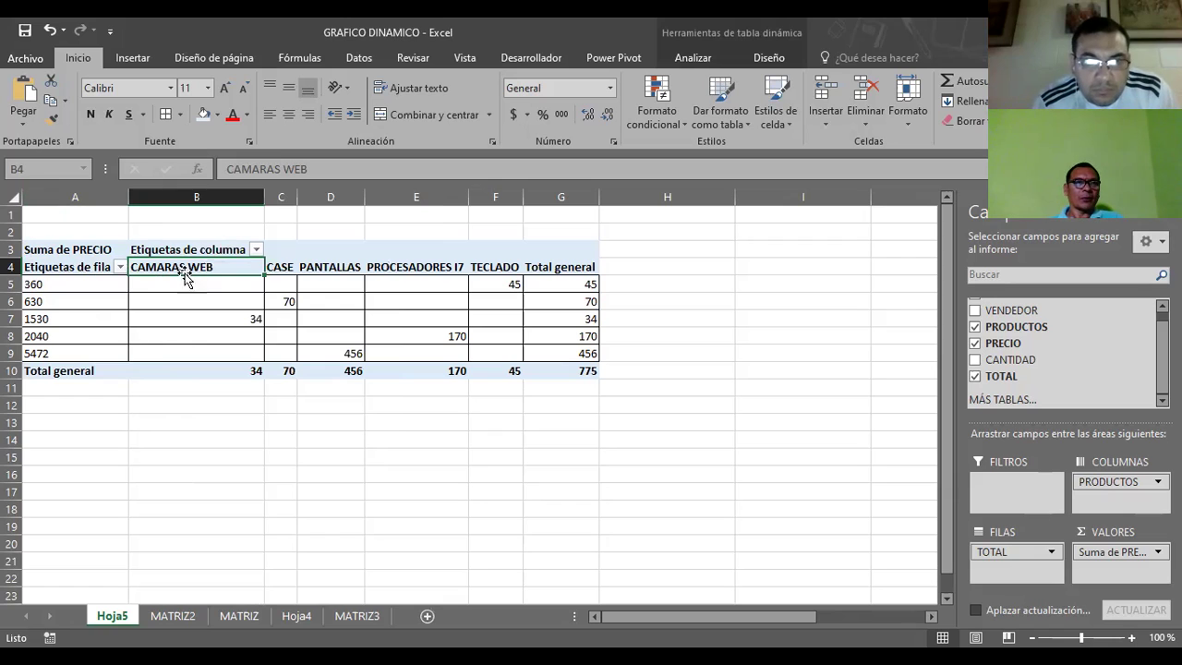
click(232, 417)
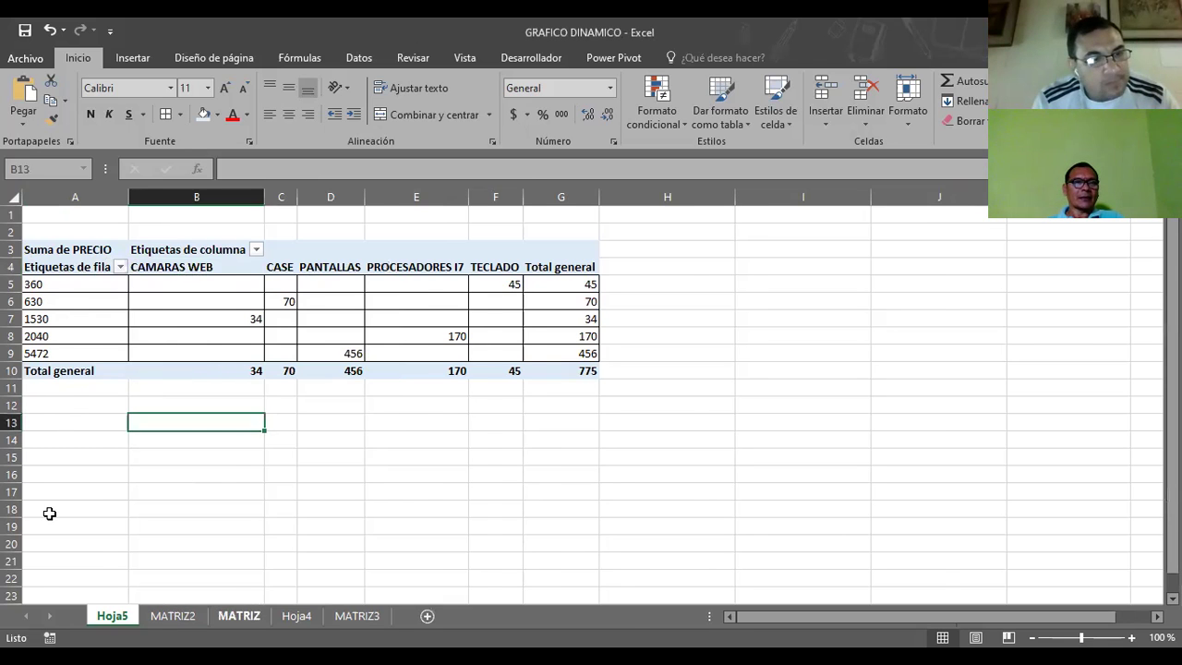
- On the MATRIZ sheet, start a recommended pivot table using the source range A2:F25
key(ctrl+Page_Down)
key(ctrl+Page_Down)
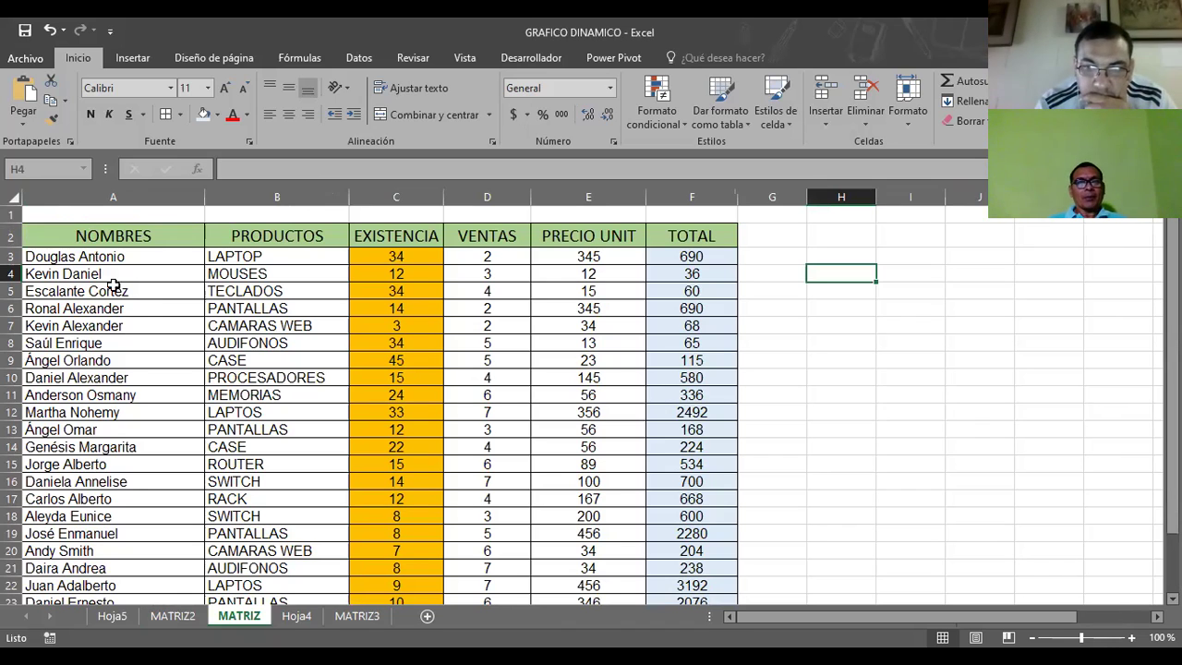
click(132, 58)
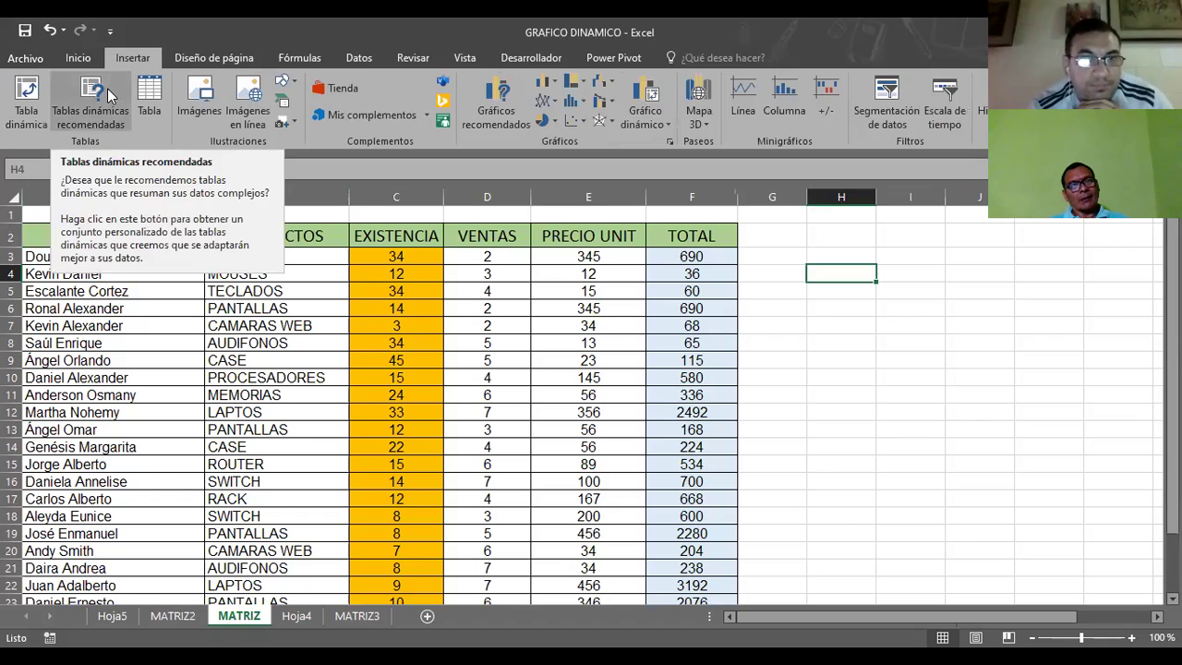
click(107, 88)
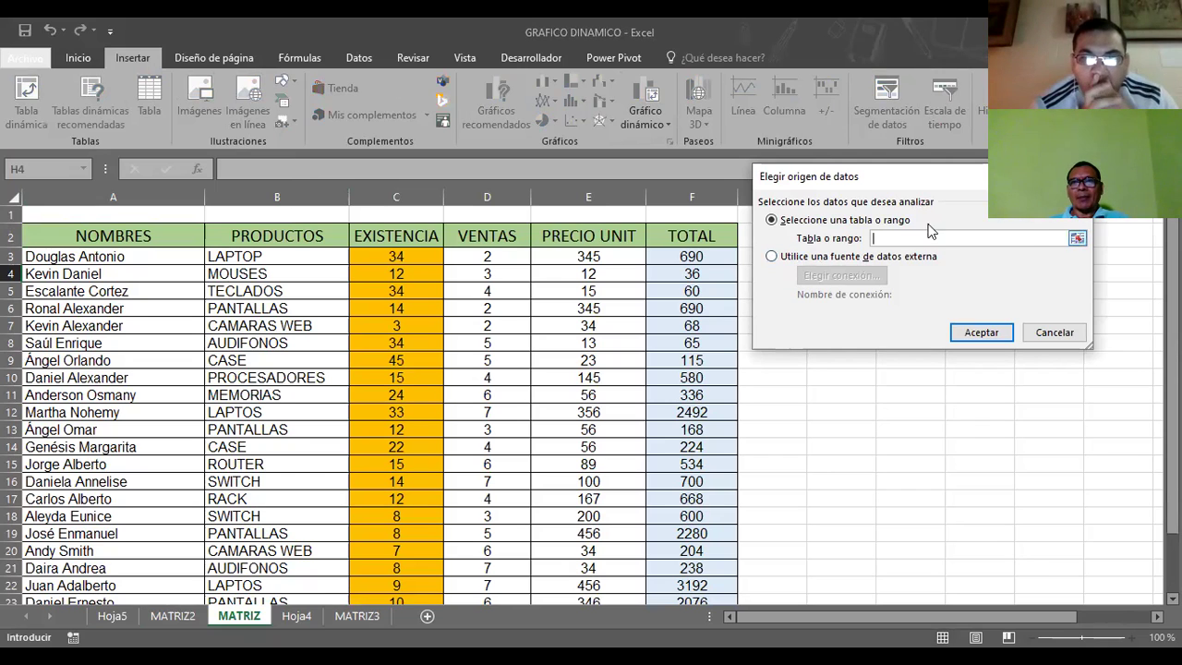
click(1076, 240)
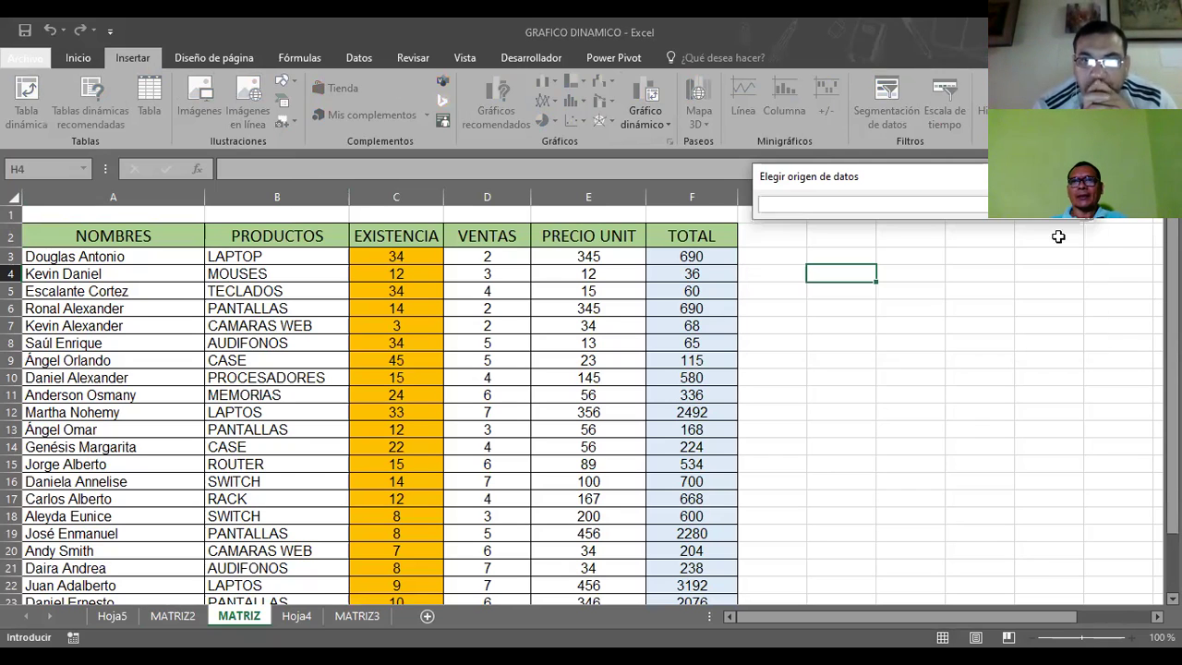
click(70, 241)
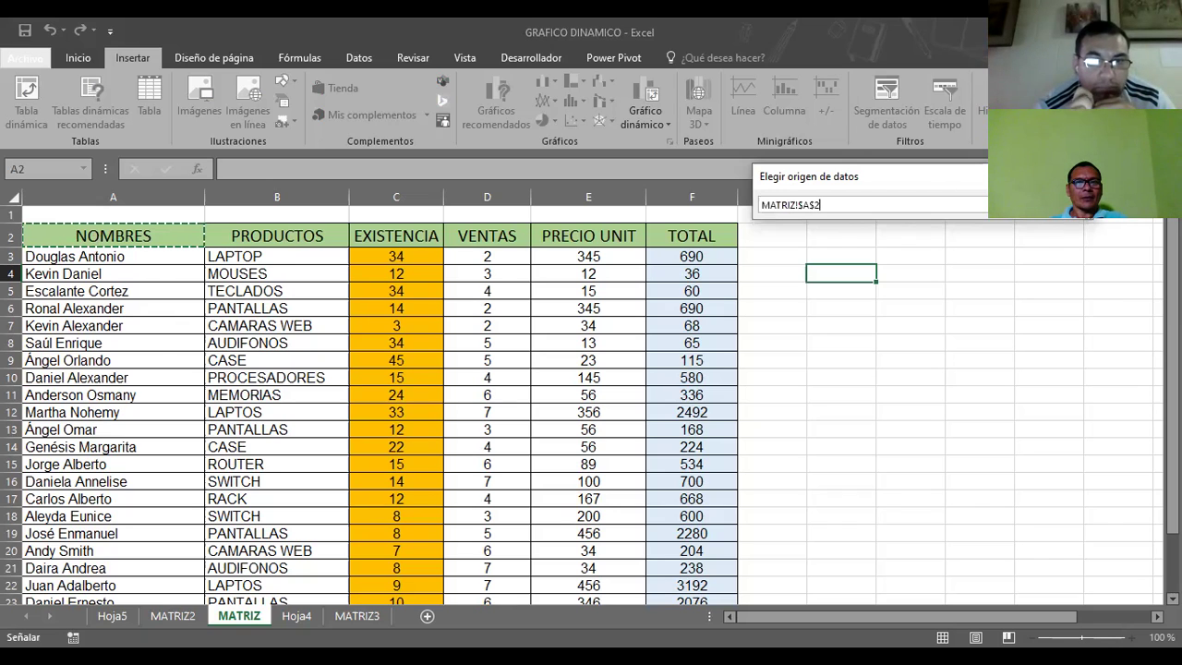
drag(112, 236, 692, 510)
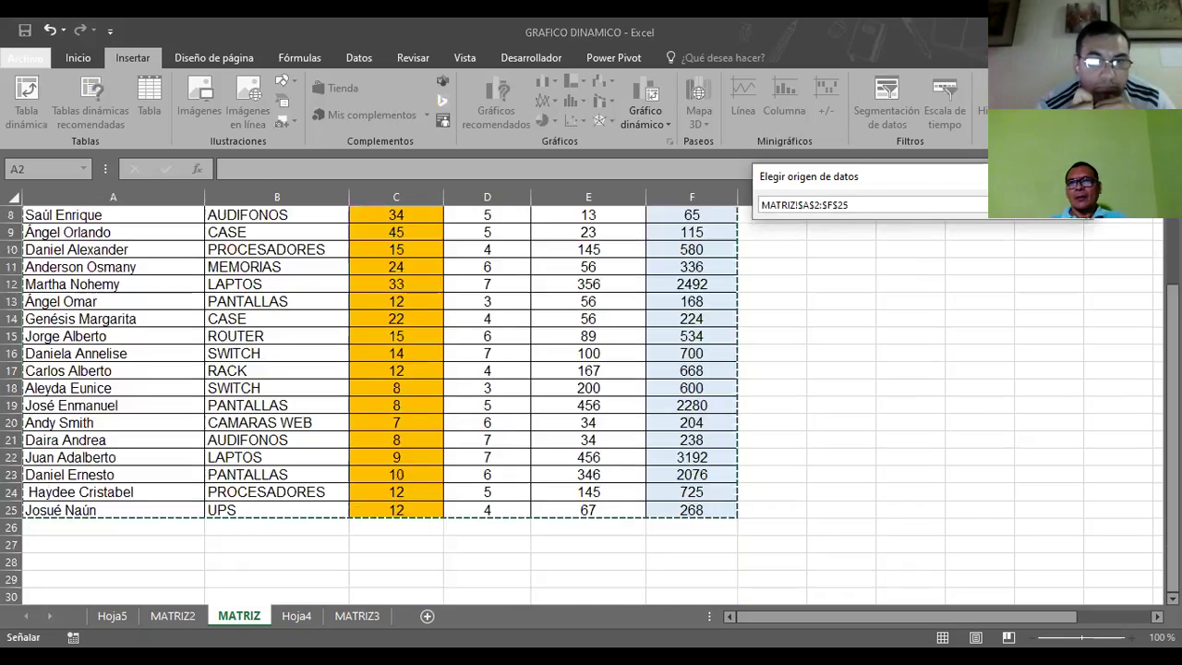
click(1076, 206)
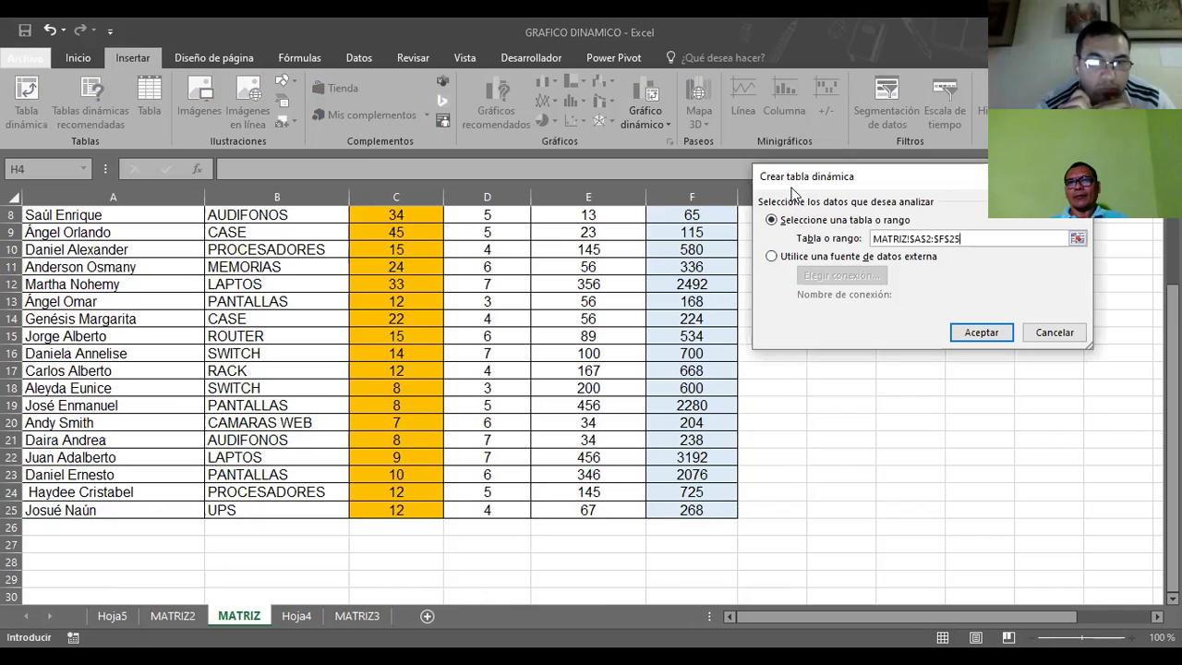
- Confirm the A2:F25 source and insert the 'Promedio de TOTAL por PRODUCTOS' suggestion
click(981, 329)
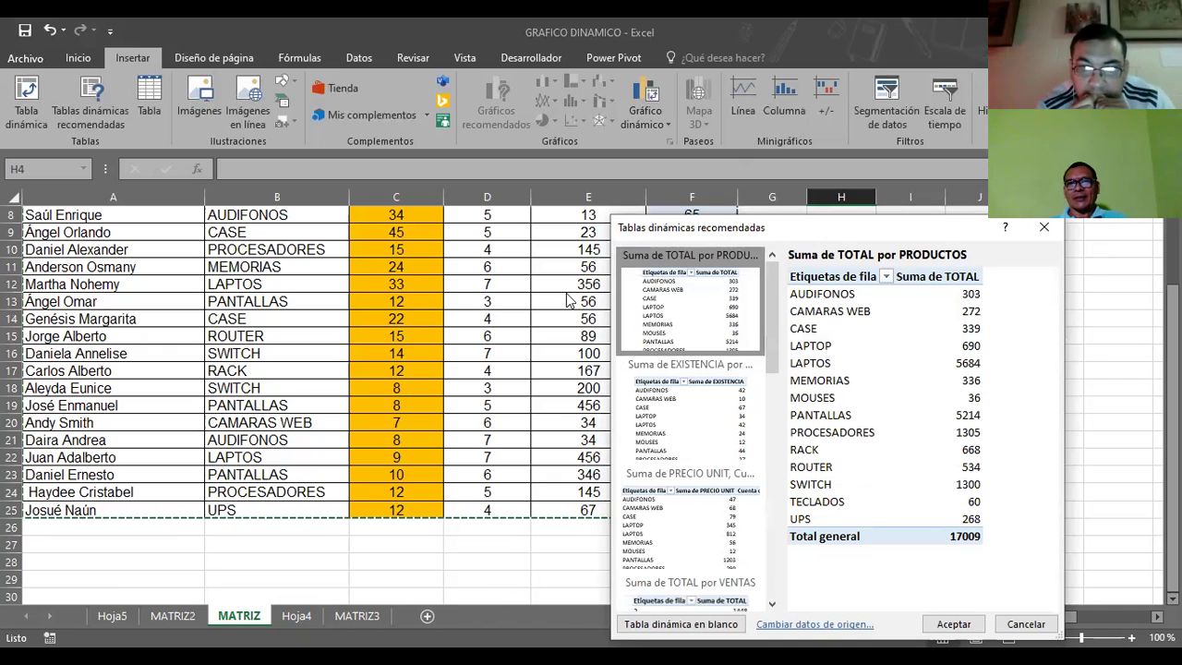
click(680, 392)
key(Down)
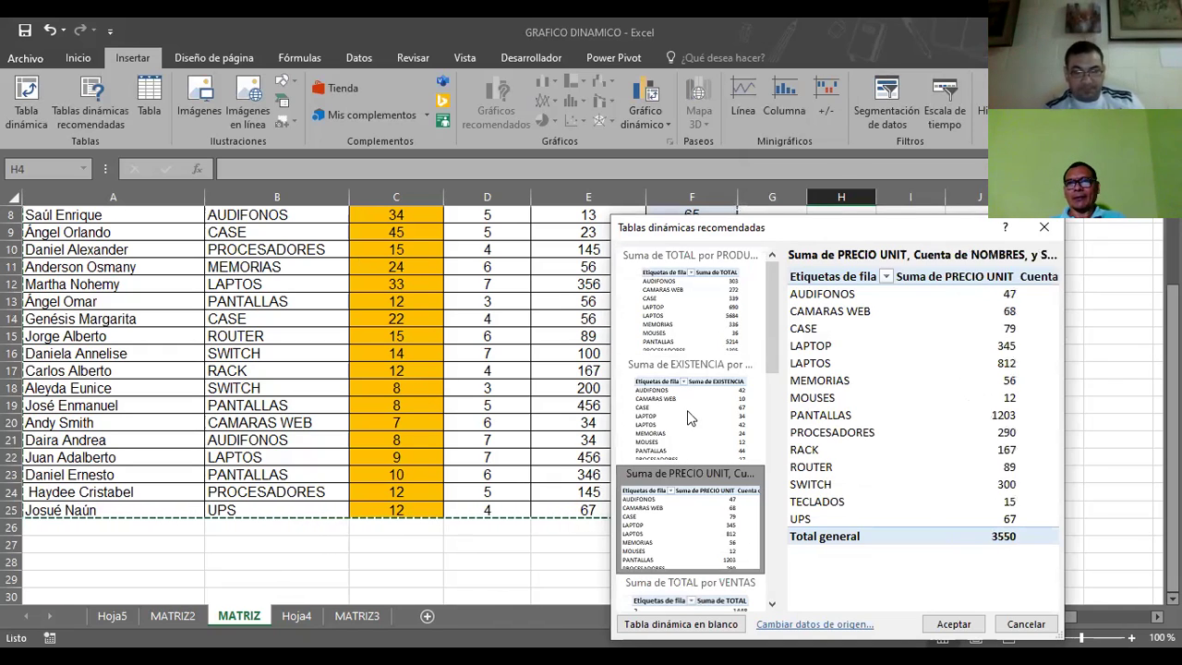
key(Down)
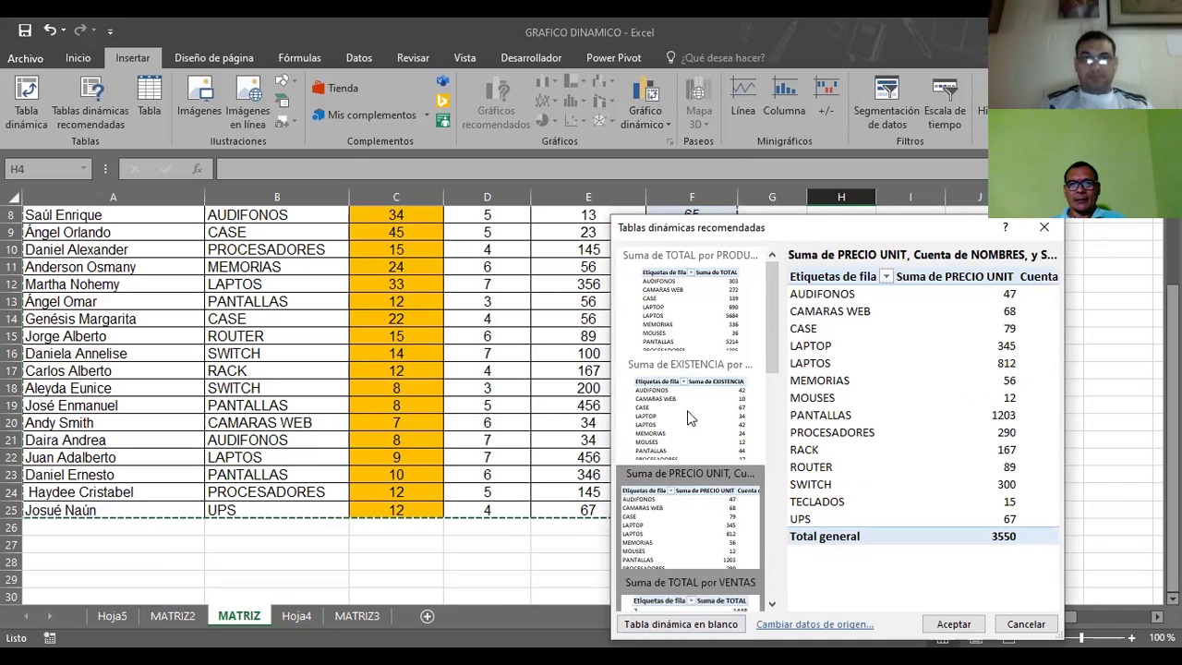
drag(775, 359, 775, 459)
click(648, 393)
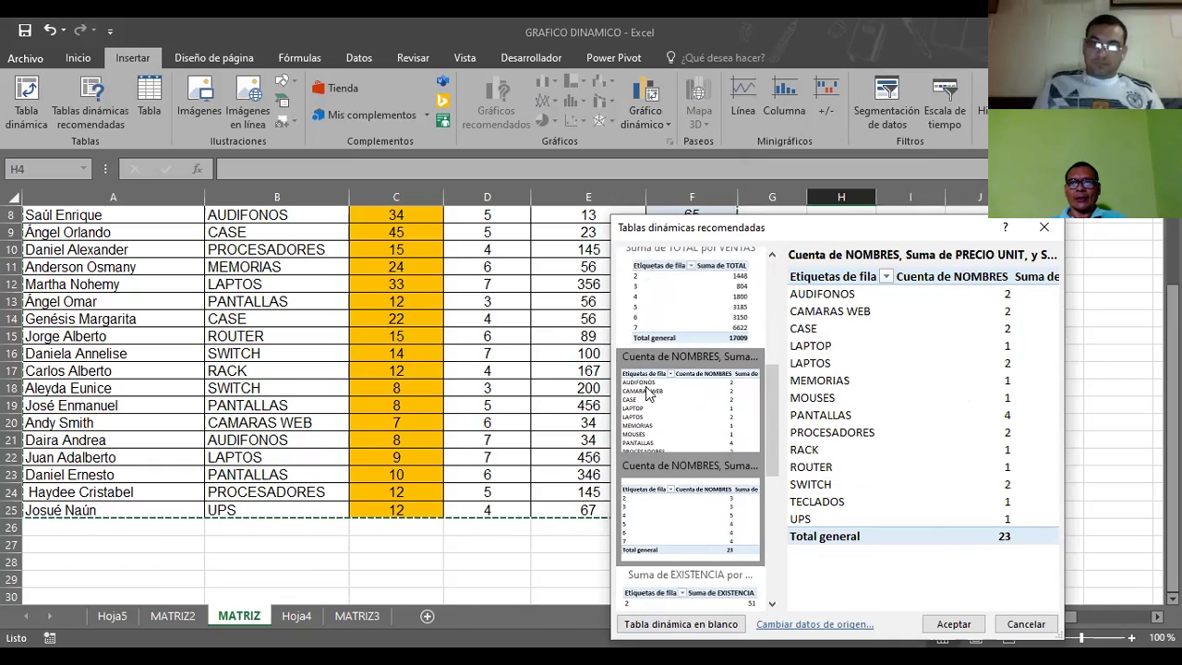
key(Down)
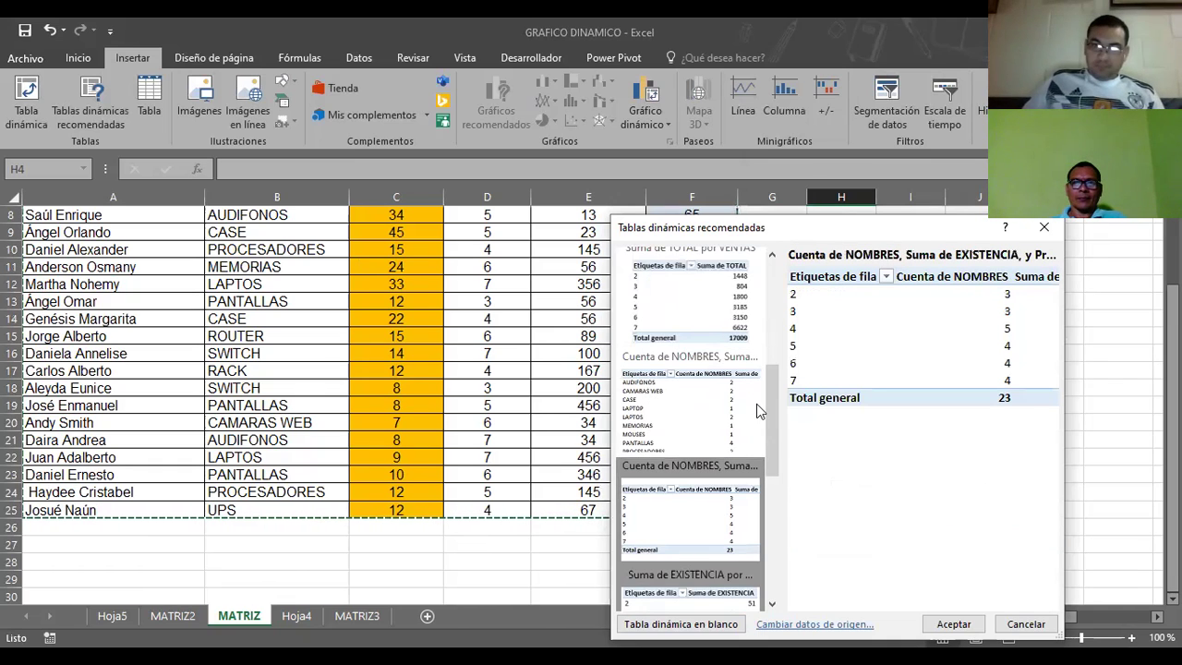
scroll(768, 464, down, 3)
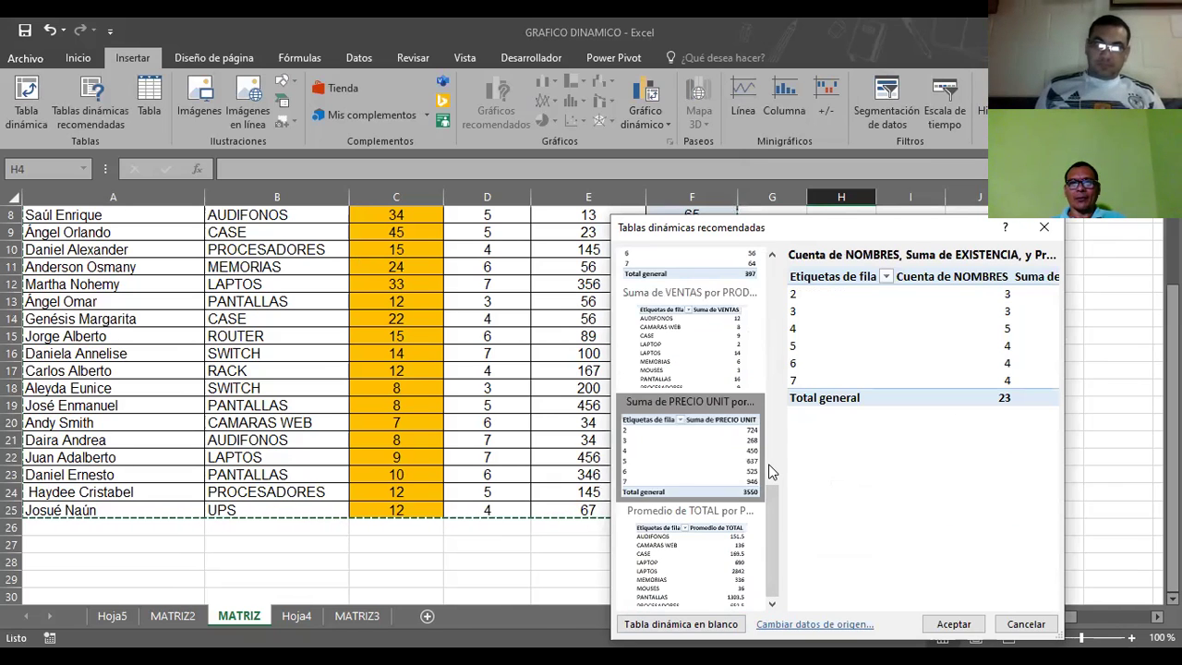
key(Down)
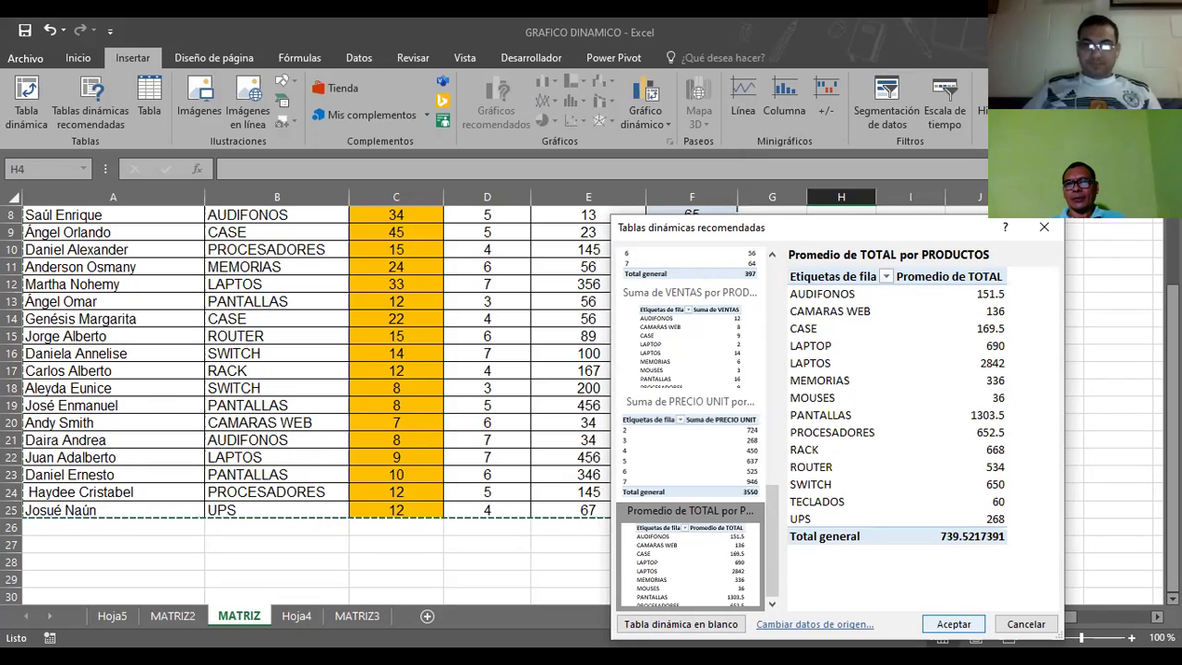
click(933, 628)
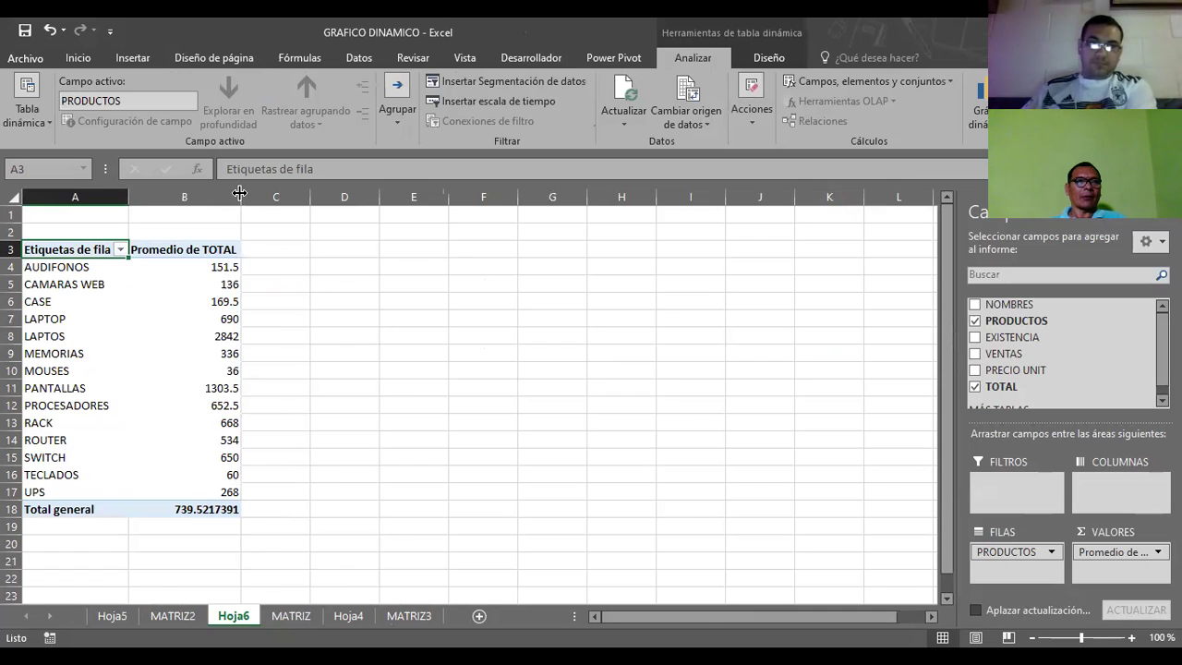
- Rename the 'Promedio de TOTAL' header to PROMEDIO
drag(239, 193, 277, 232)
click(213, 250)
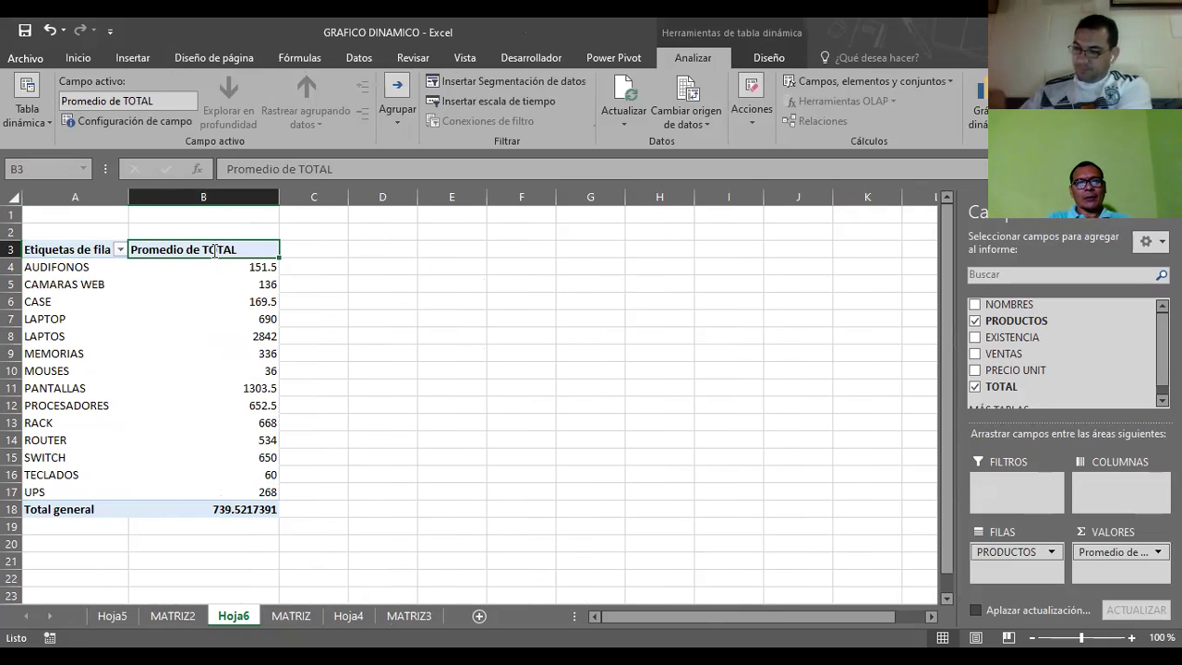
text(pro)
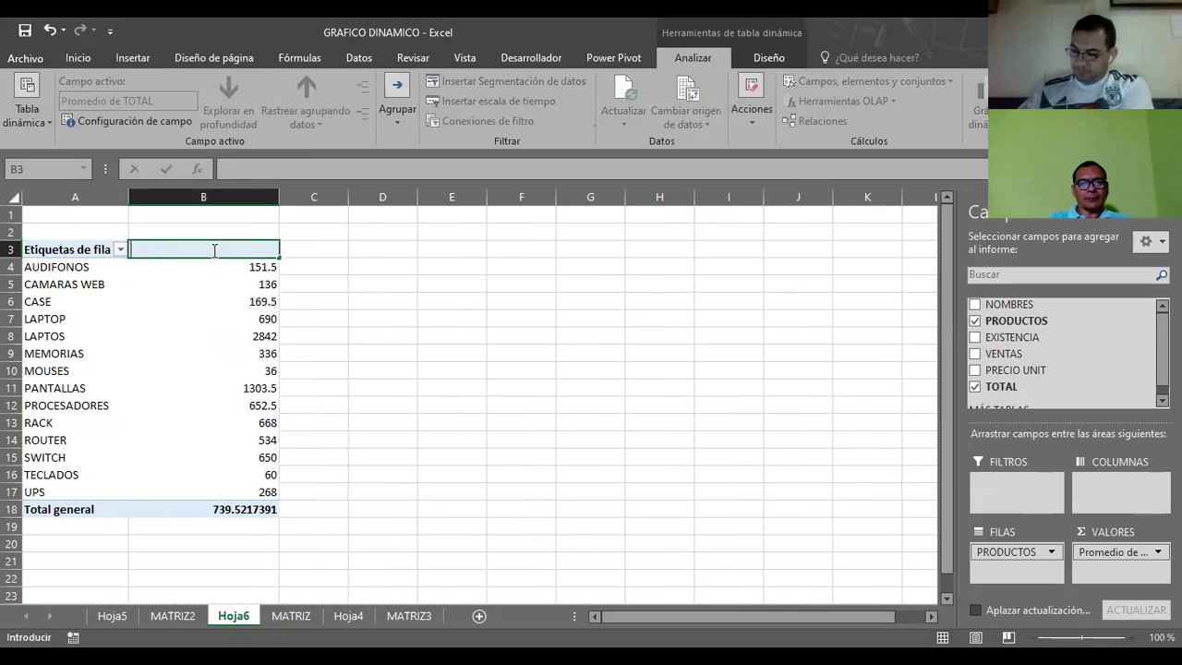
text(ROMEDIO)
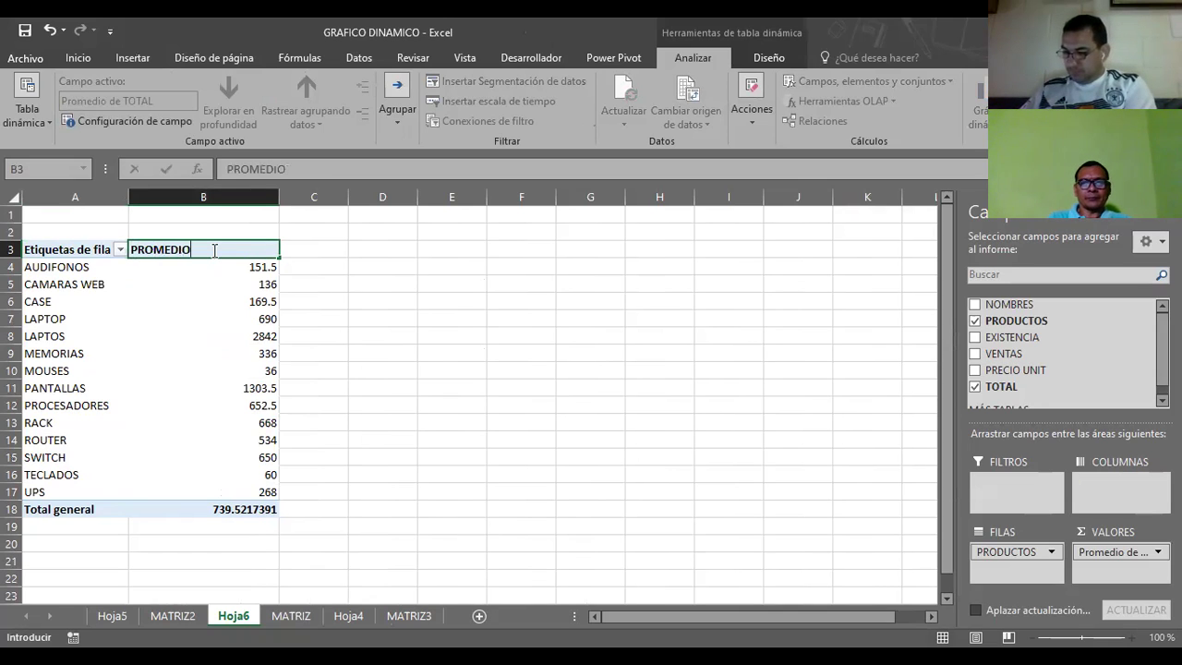
key(Return)
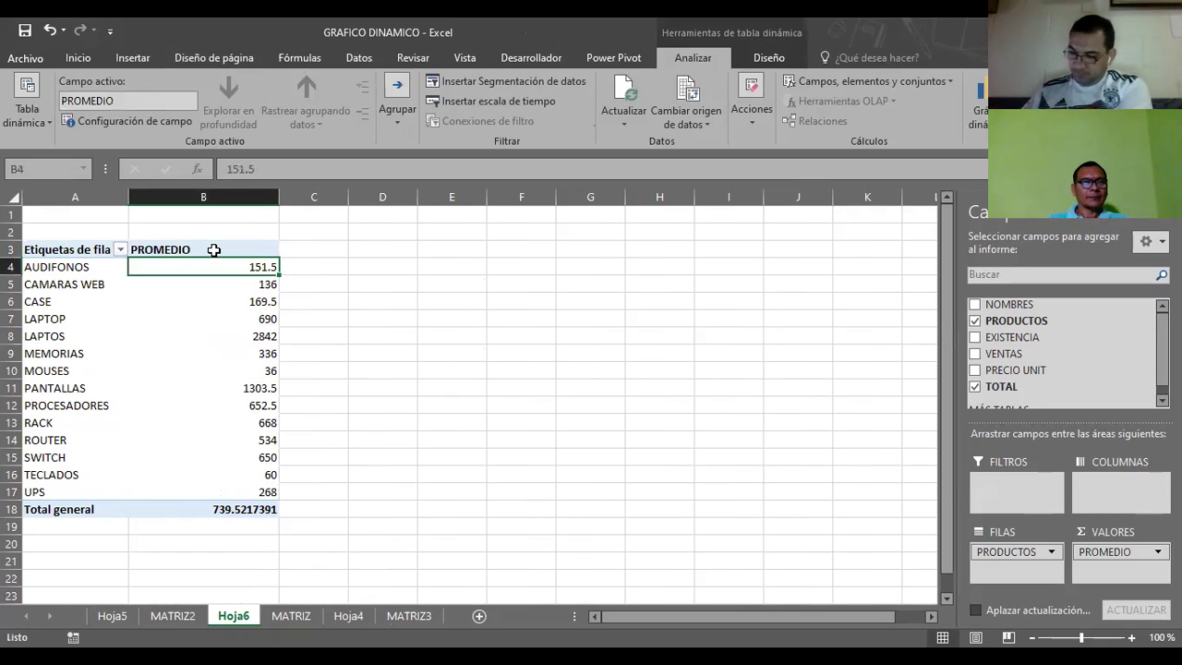
- Rename the row labels header to PRODUCTOS and narrow the averages column
key(Left)
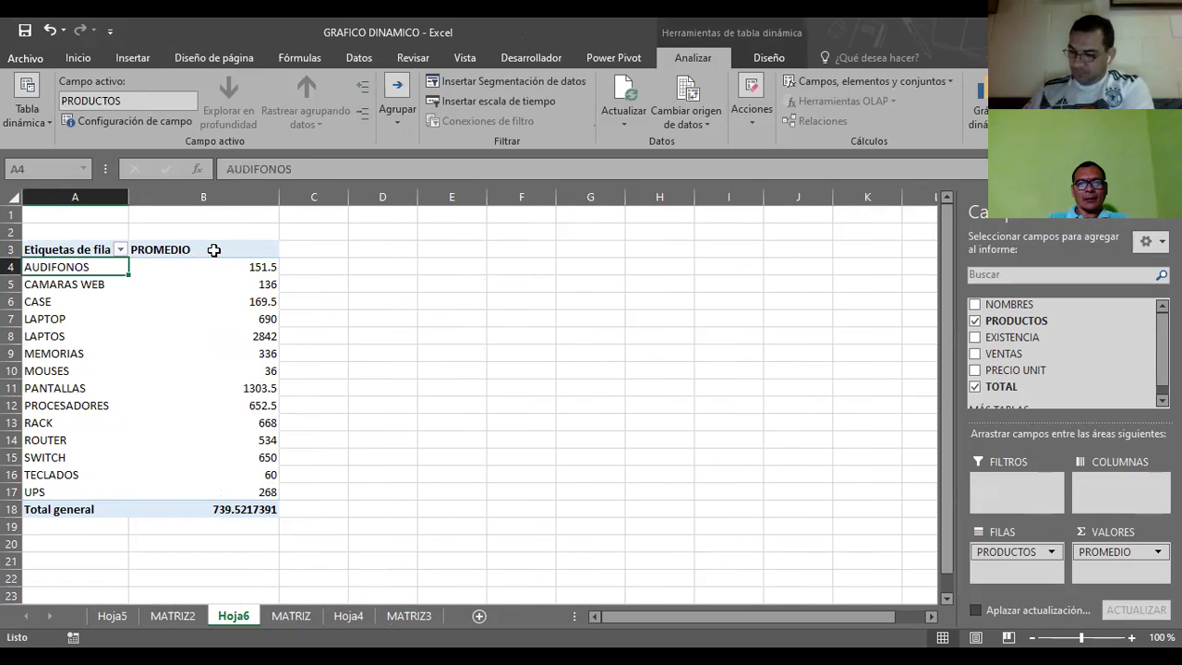
key(Up)
text(PROD)
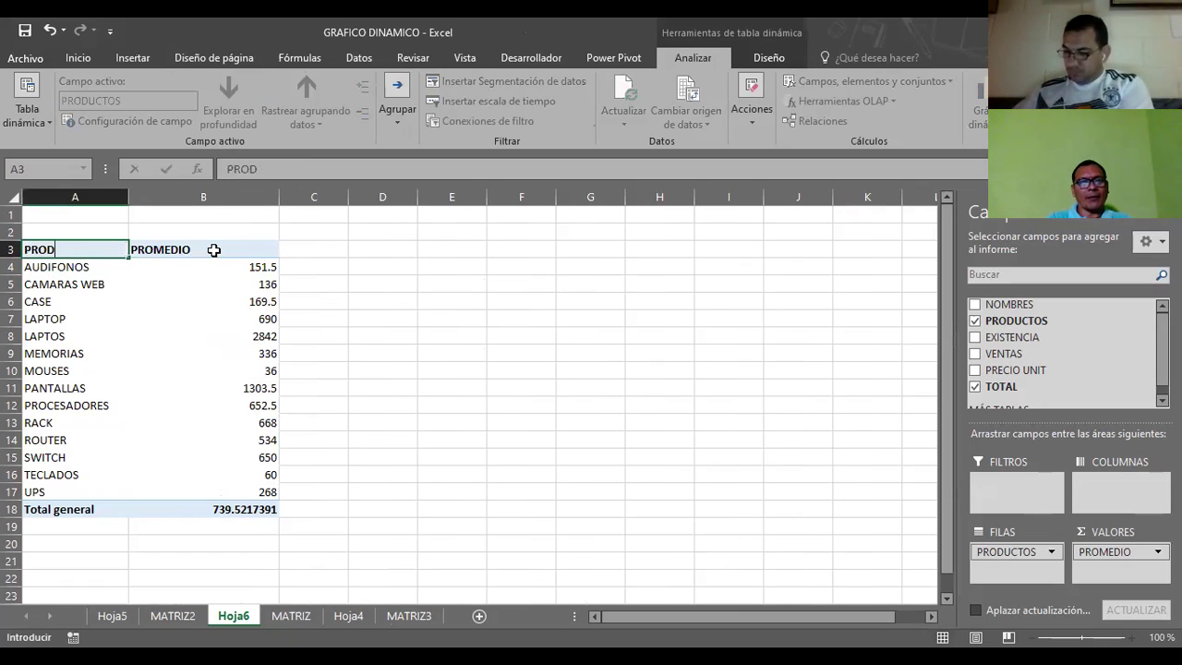
text(UCTOS)
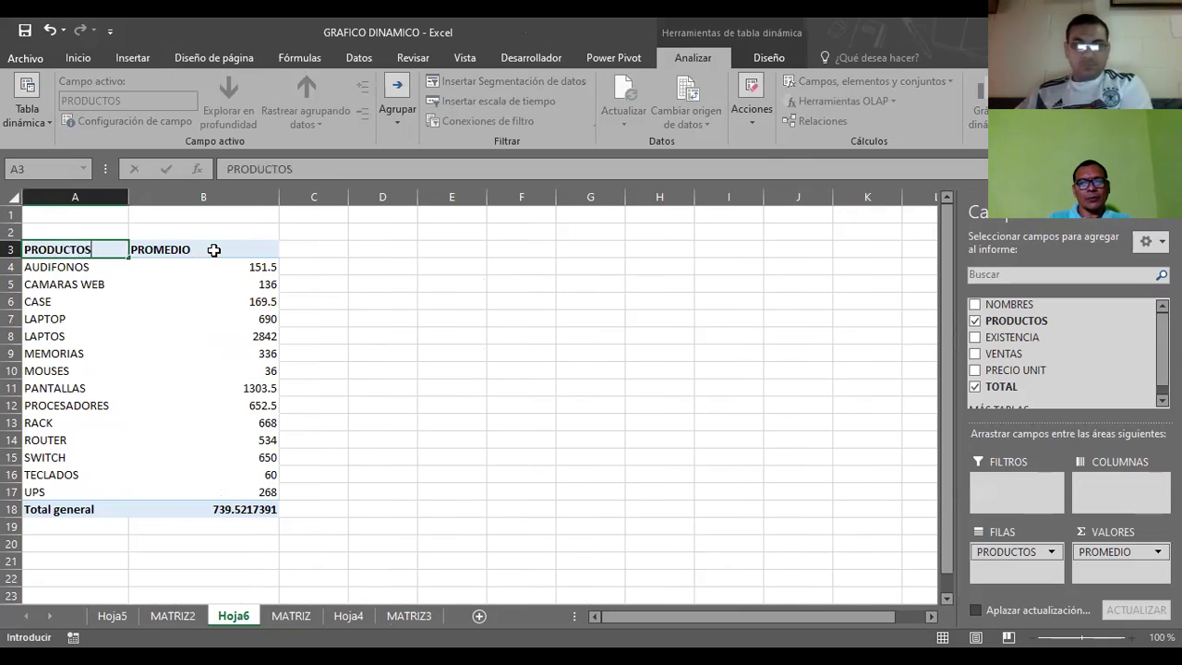
key(Return)
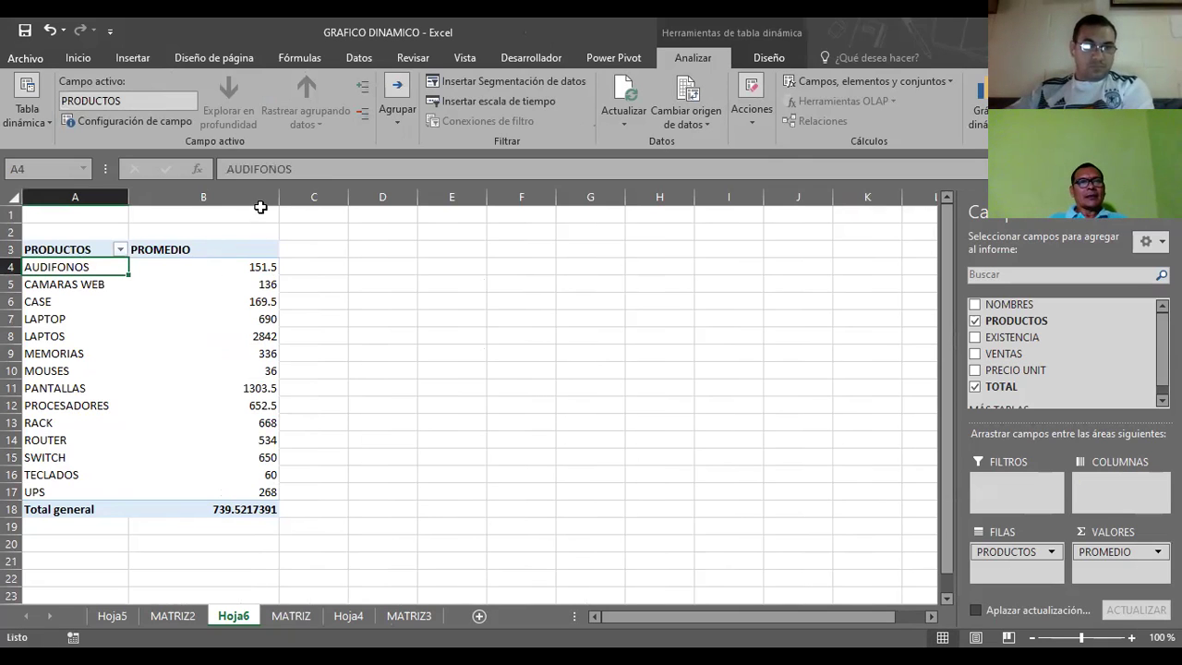
drag(278, 196, 223, 196)
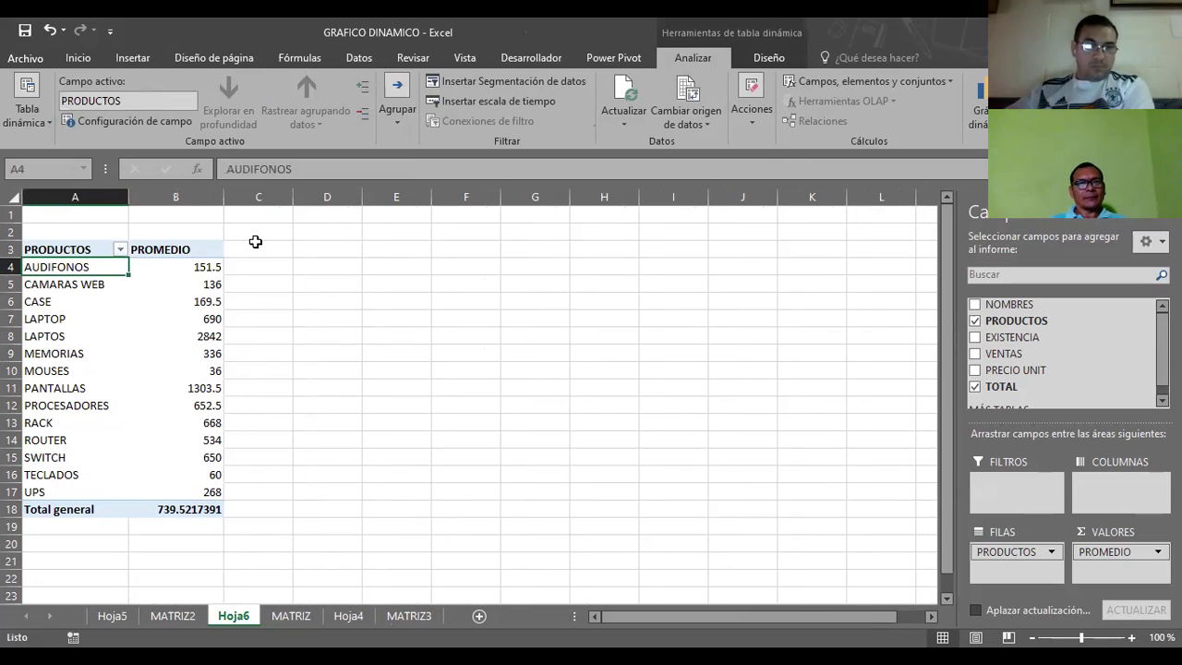
click(255, 247)
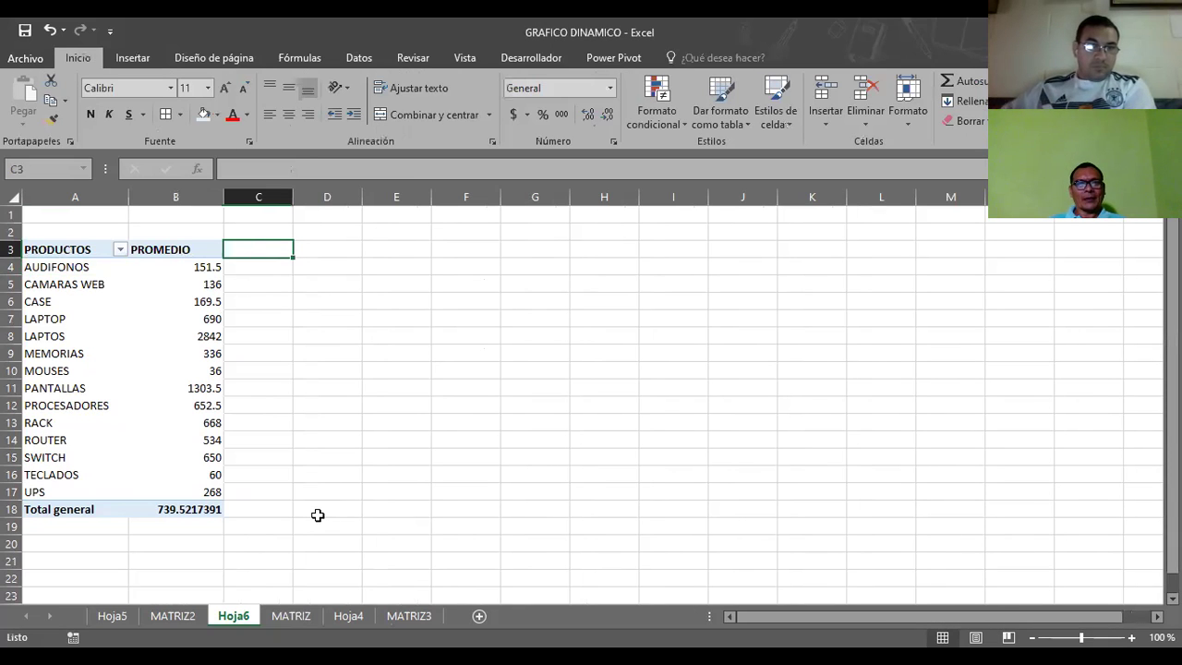
key(ctrl+Page_Up)
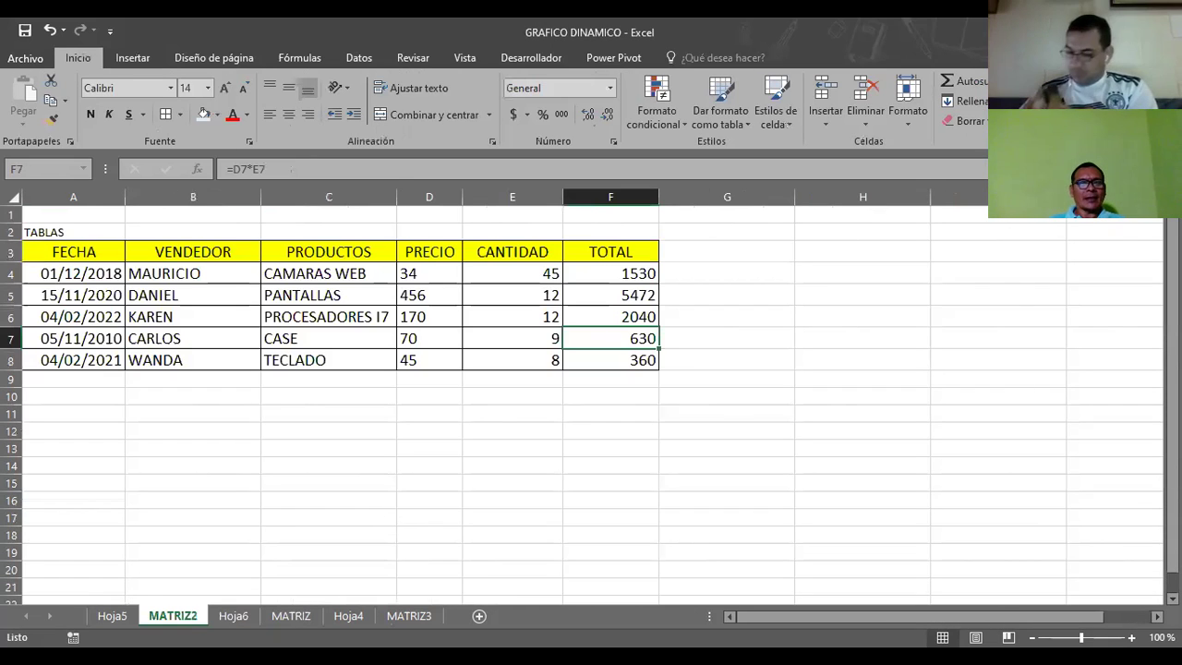
key(ctrl+Page_Down)
key(ctrl+Page_Down)
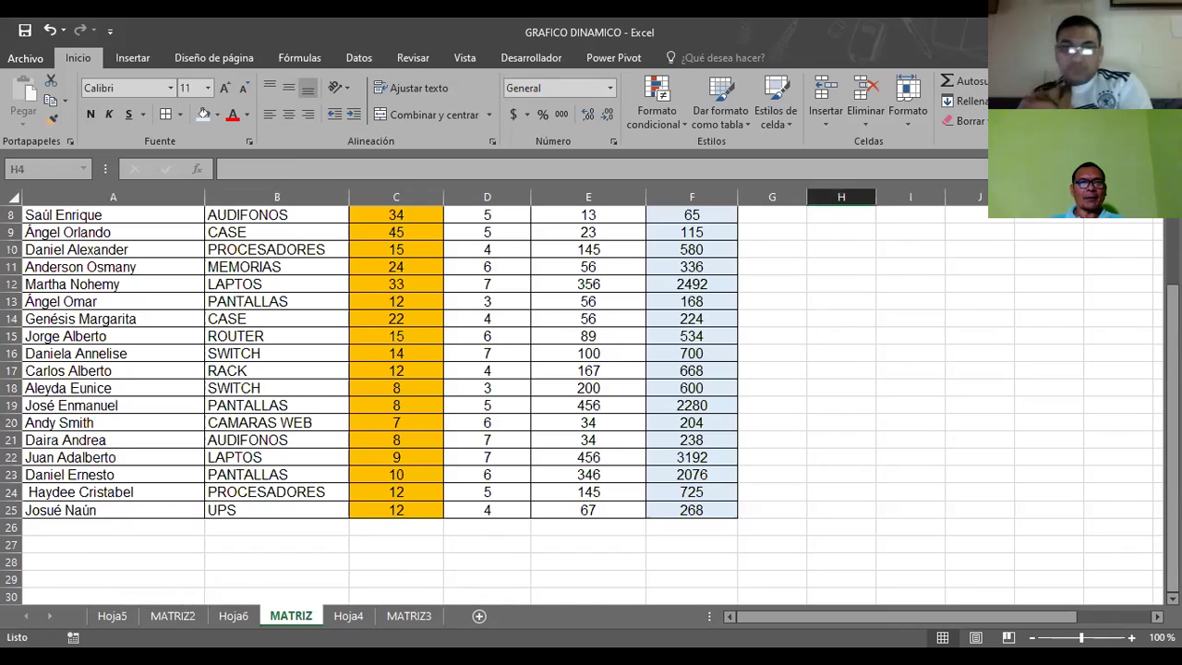
scroll(316, 408, up, 3)
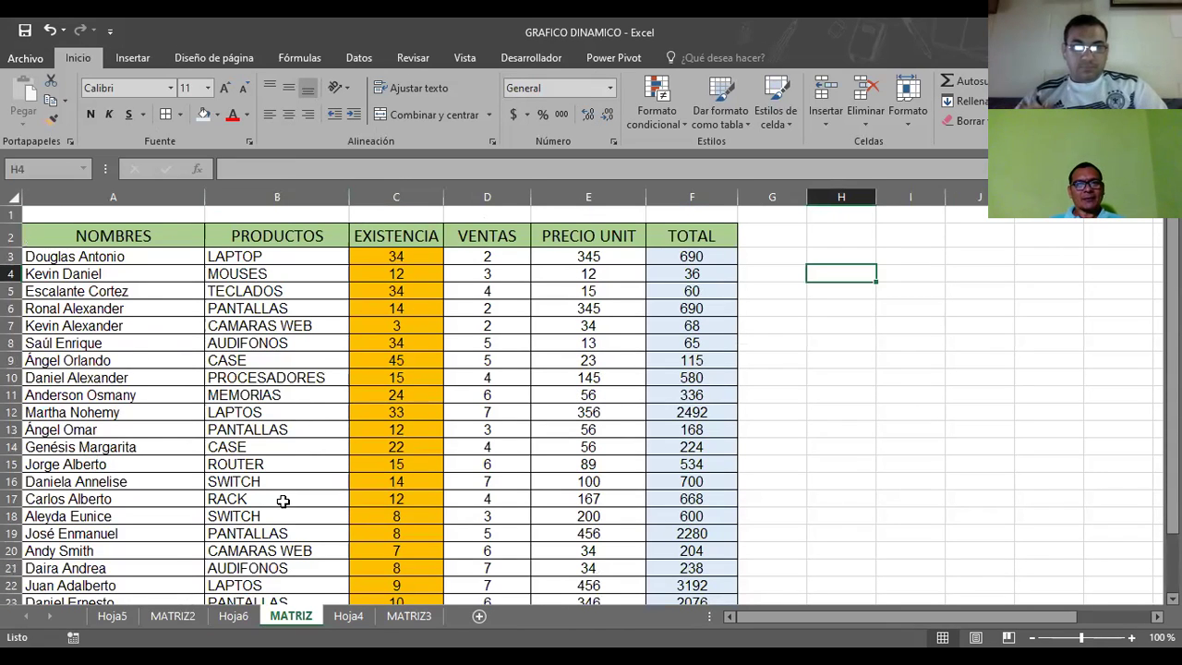
key(ctrl+Page_Up)
key(ctrl+Page_Up)
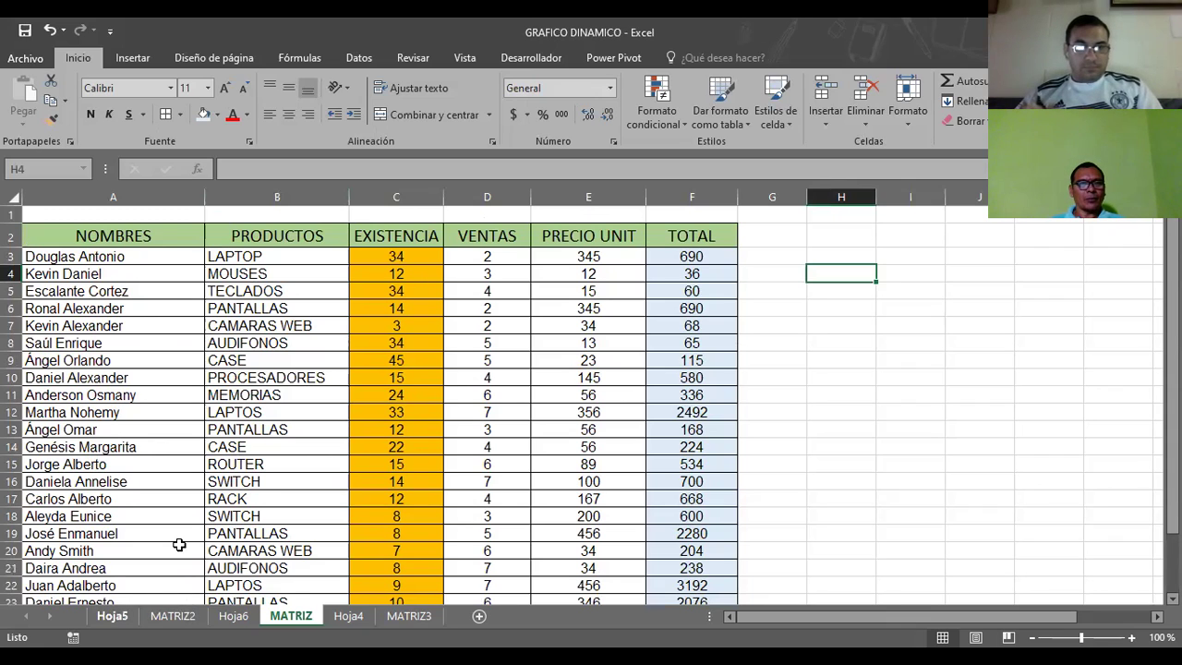
key(ctrl+Page_Down)
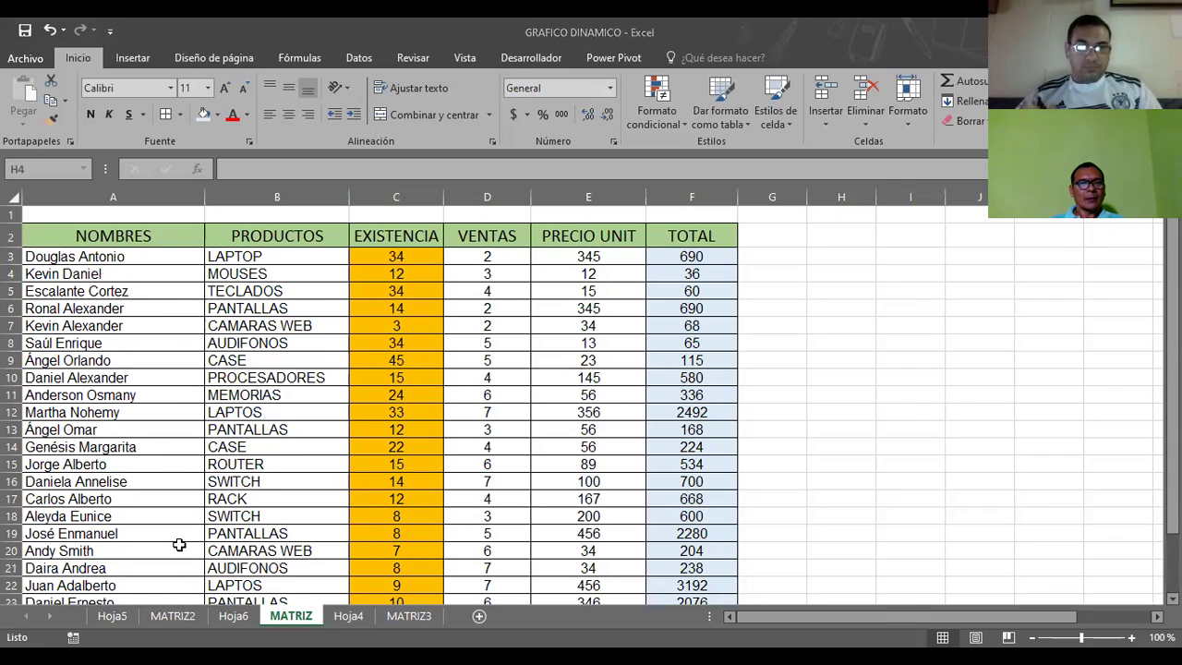
key(ctrl+Page_Up)
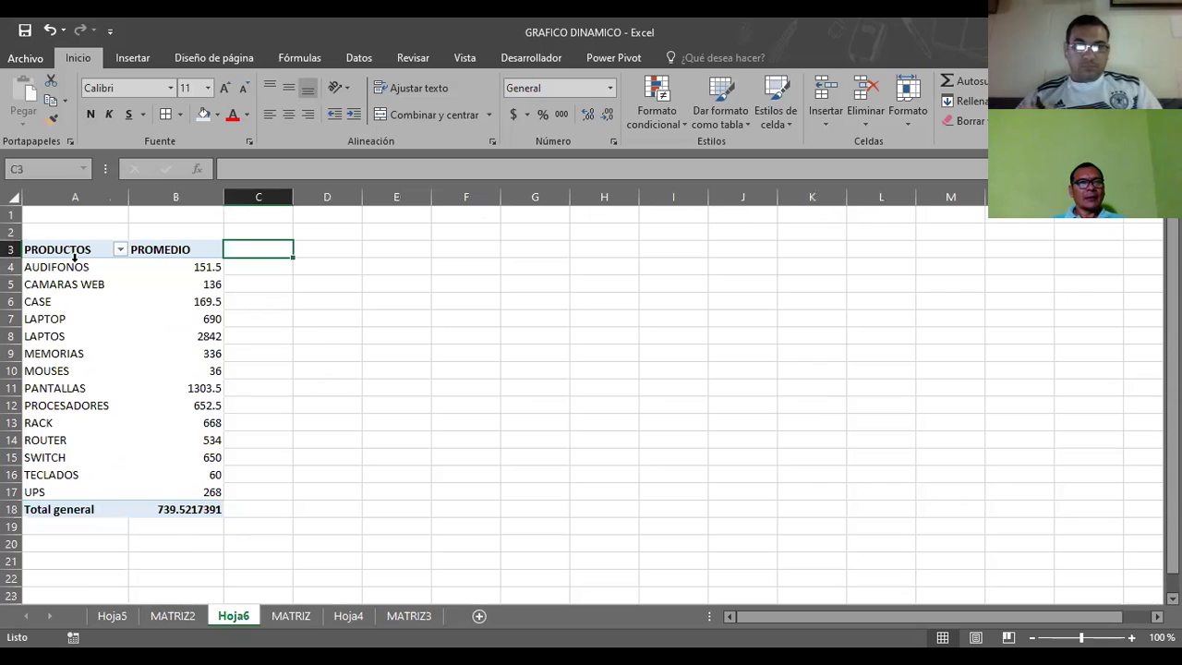
- Reduce the decimals of the B18 grand total three times so it reads 739.52
click(72, 249)
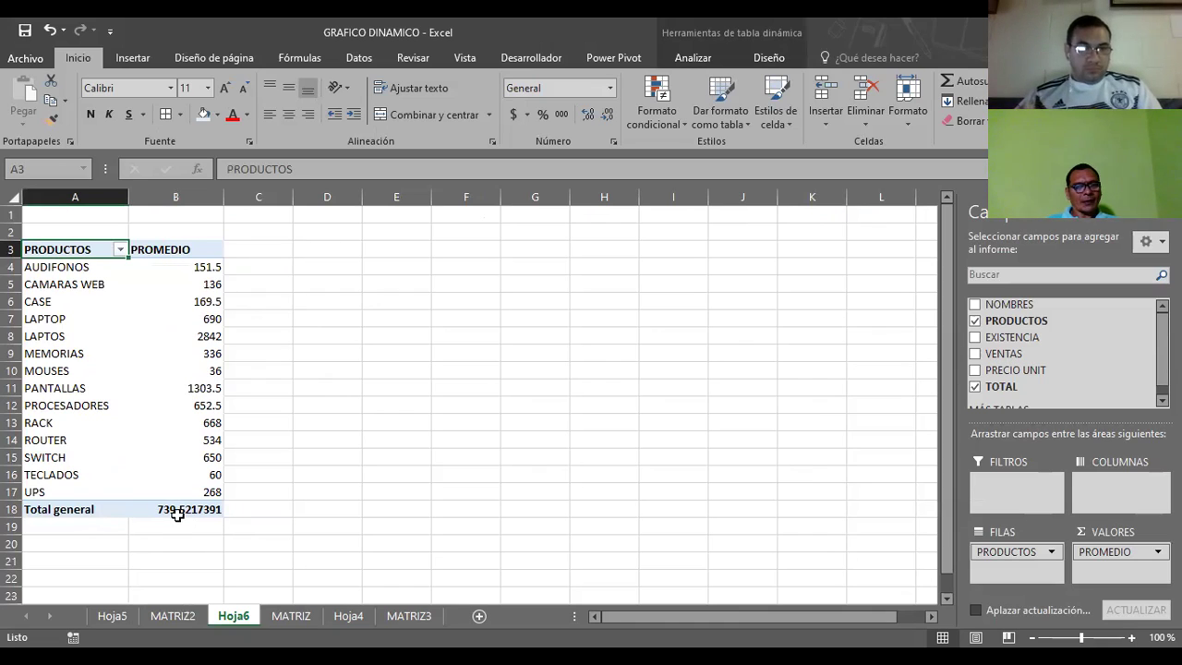
click(177, 511)
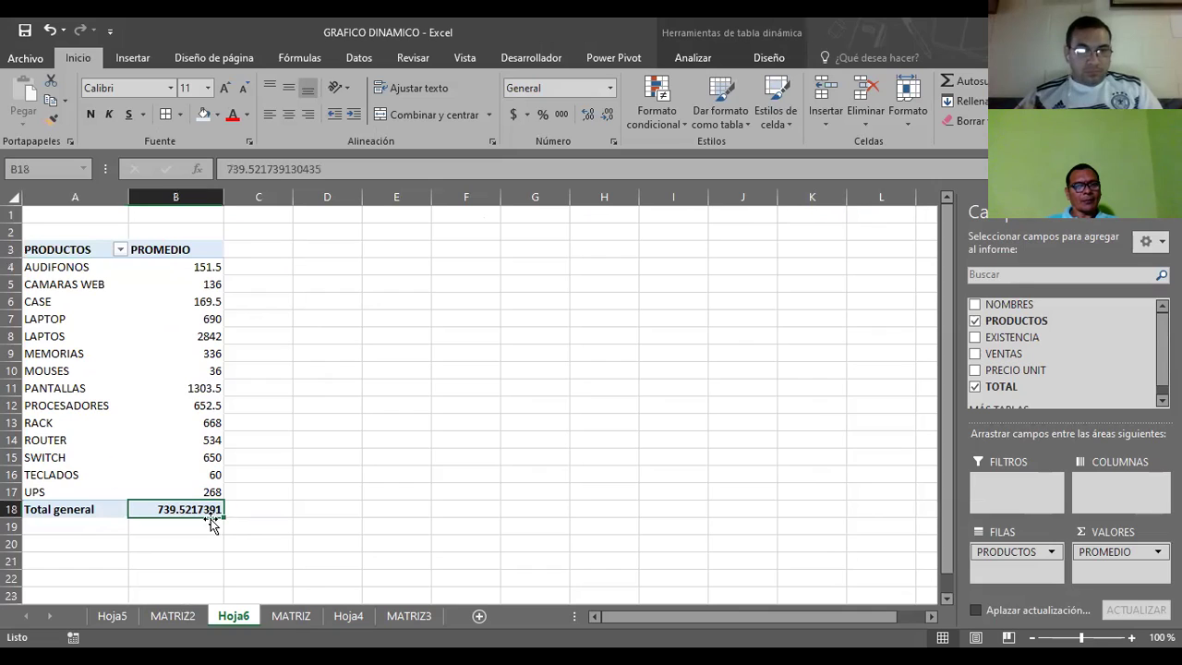
click(611, 113)
click(611, 113)
click(611, 112)
click(611, 113)
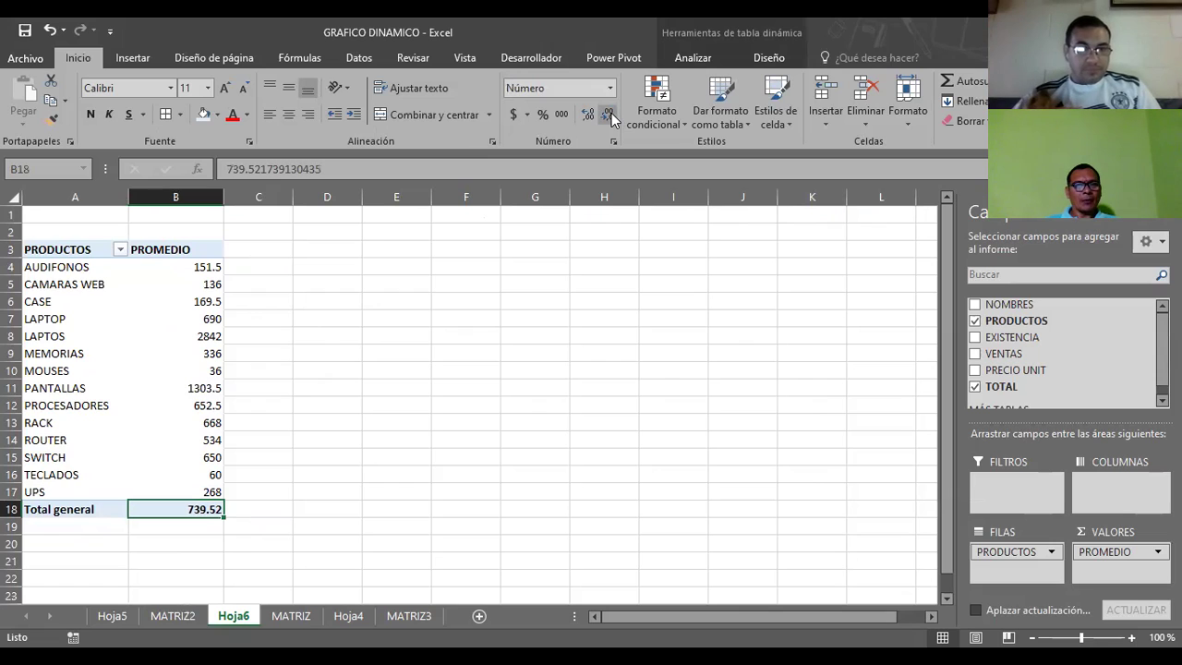
click(410, 342)
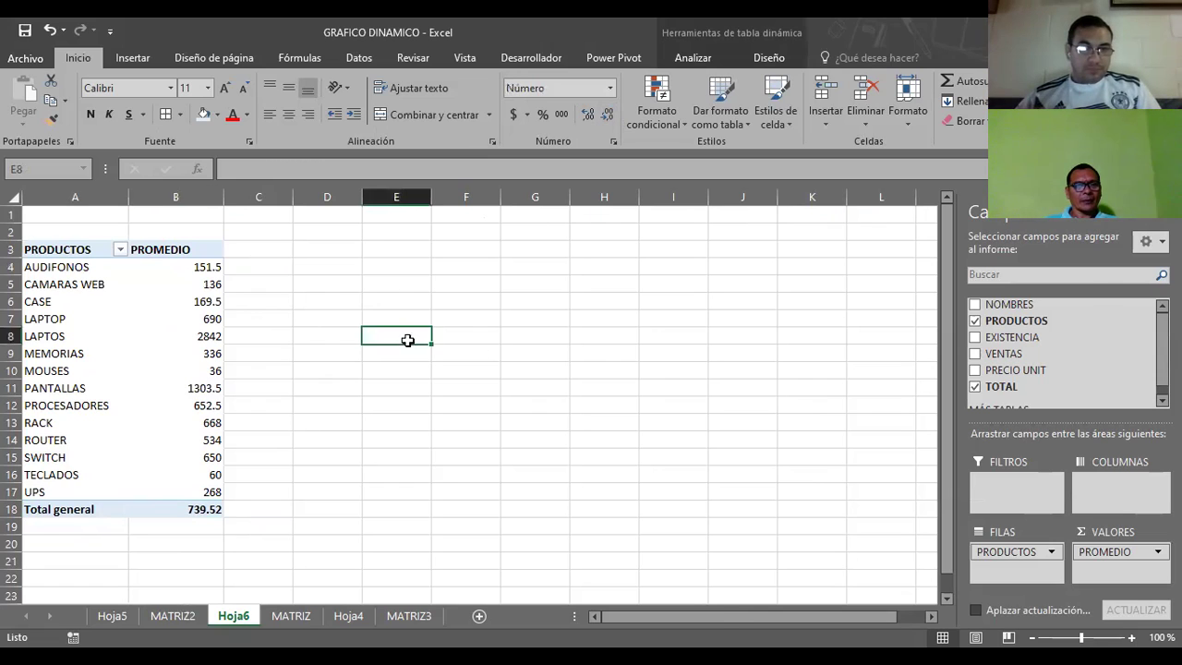
click(152, 513)
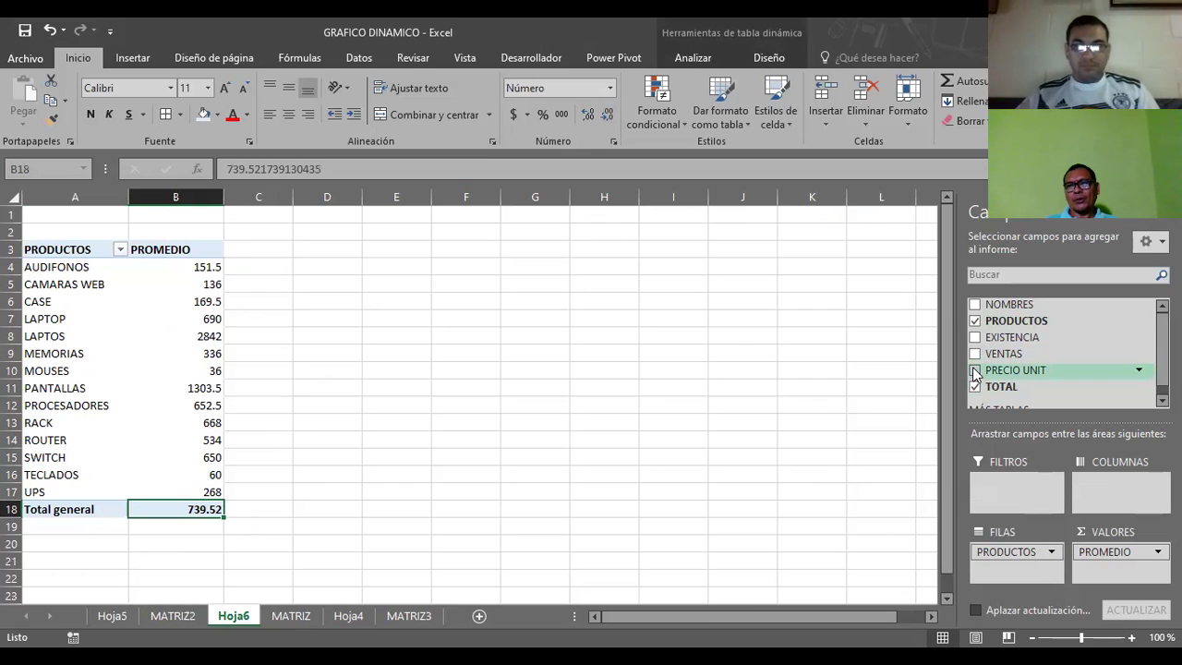
- Put VENTAS in Columns and filter PRODUCTOS to show only LAPTOS and PANTALLAS
drag(979, 354, 1097, 487)
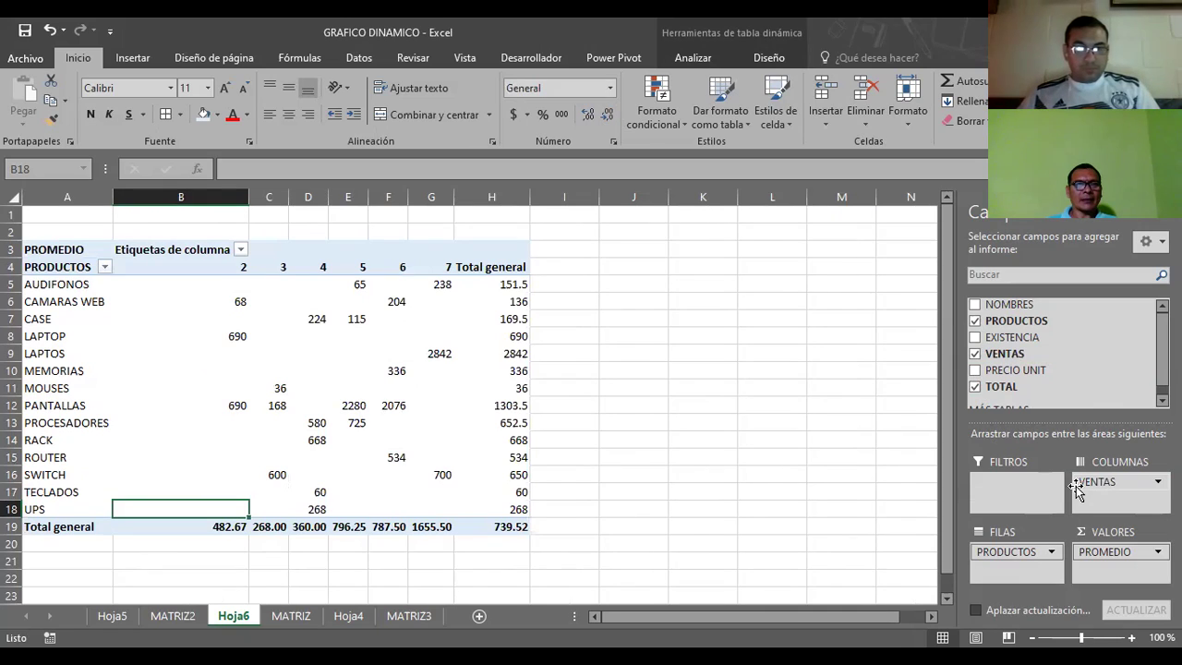
click(105, 266)
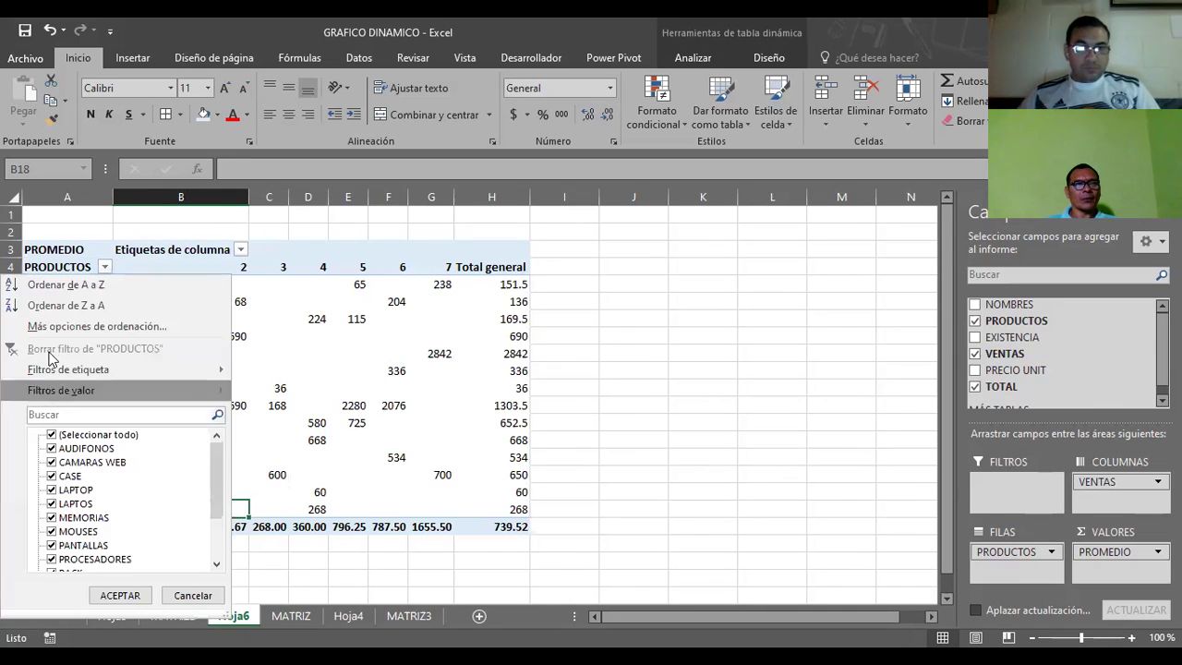
click(52, 433)
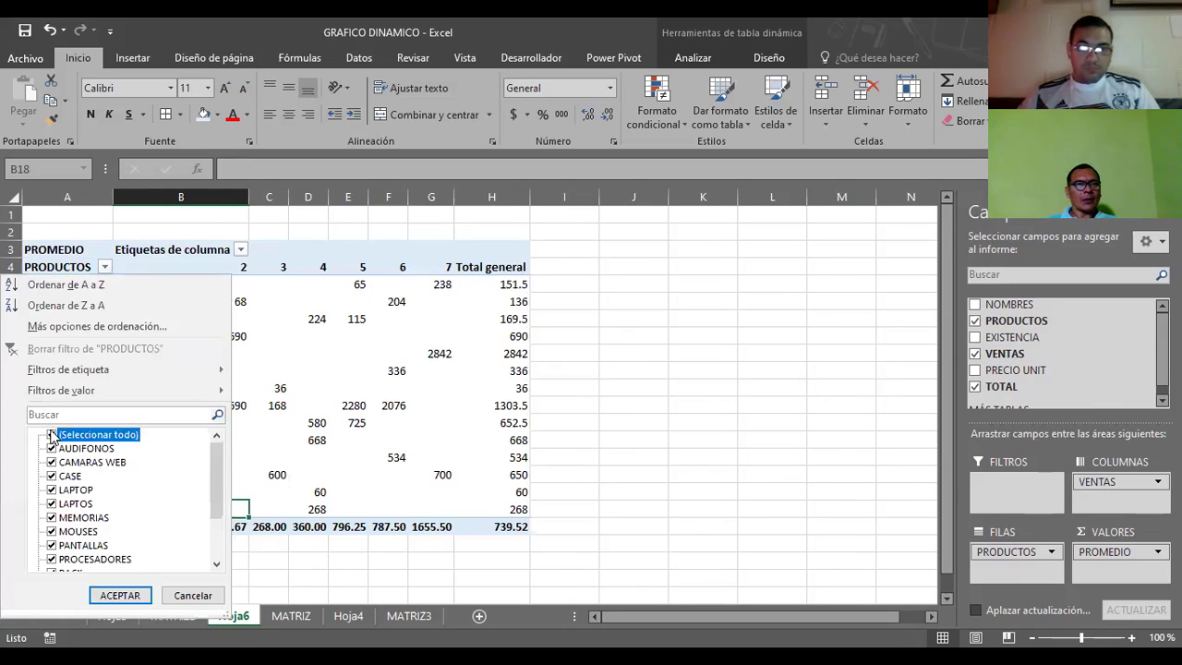
click(51, 504)
click(51, 546)
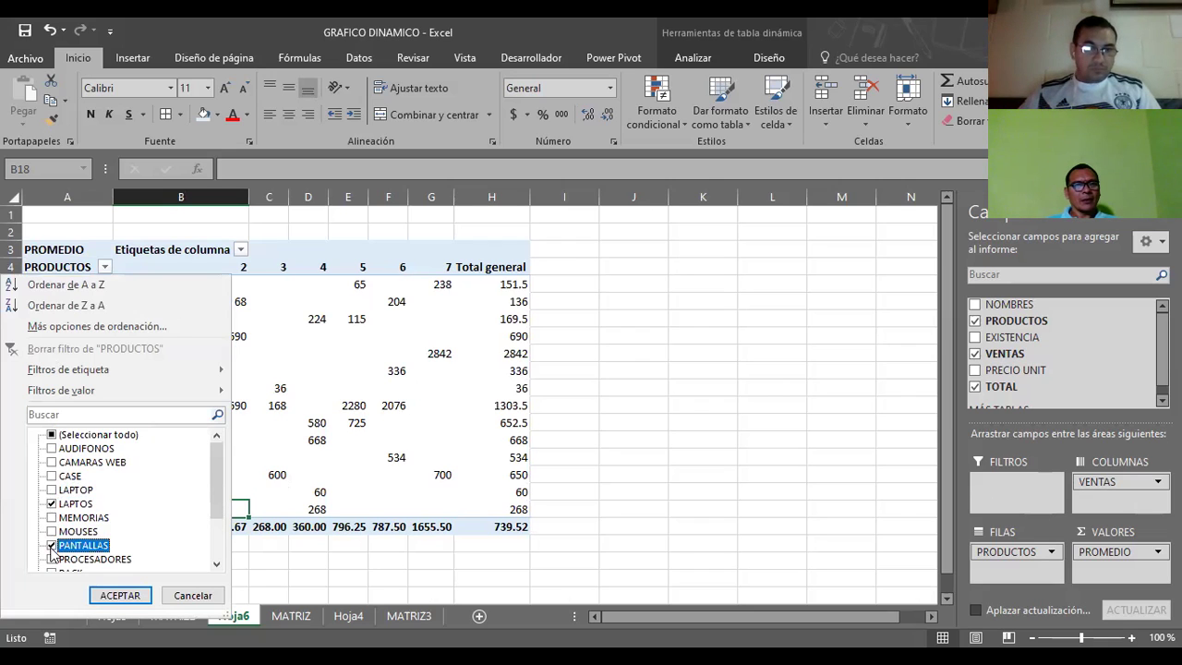
click(119, 597)
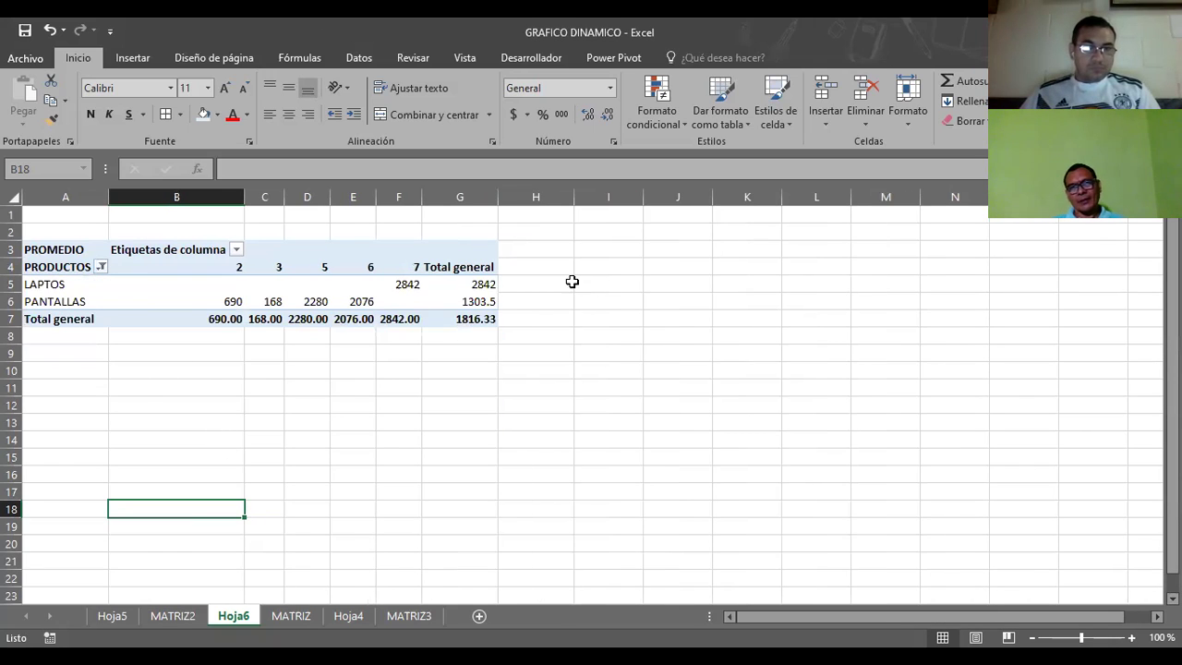
click(292, 247)
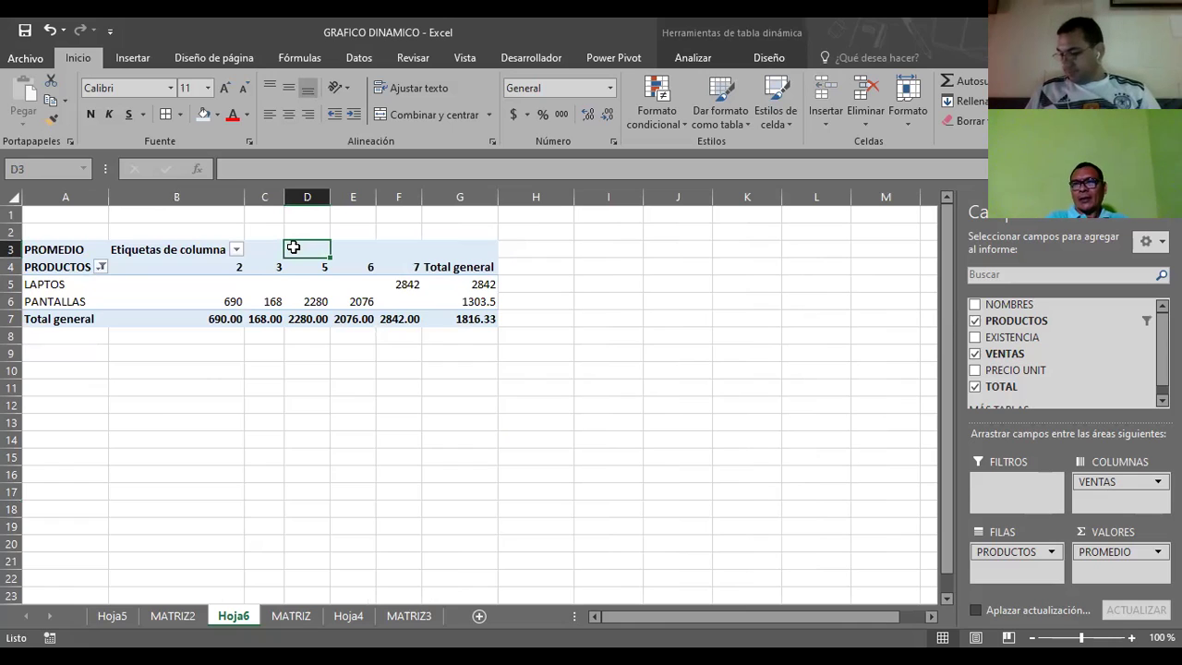
- Remove TOTAL, VENTAS and PRODUCTOS from the pivot table
click(975, 387)
click(975, 353)
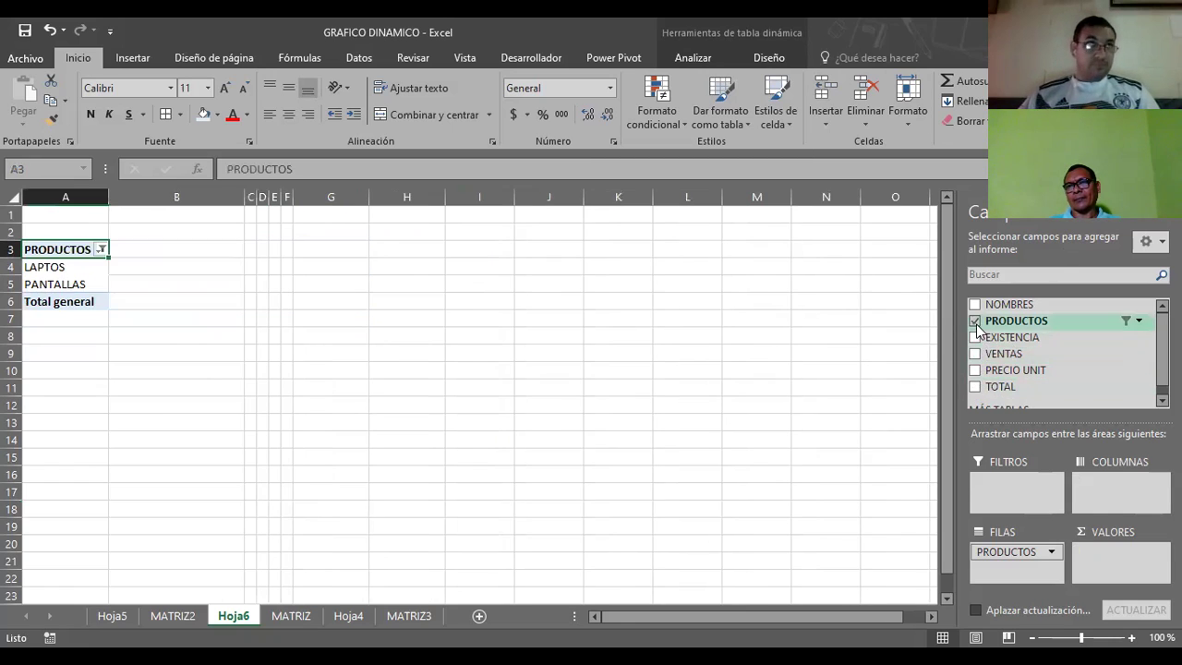
click(974, 321)
scroll(978, 333, down, 1)
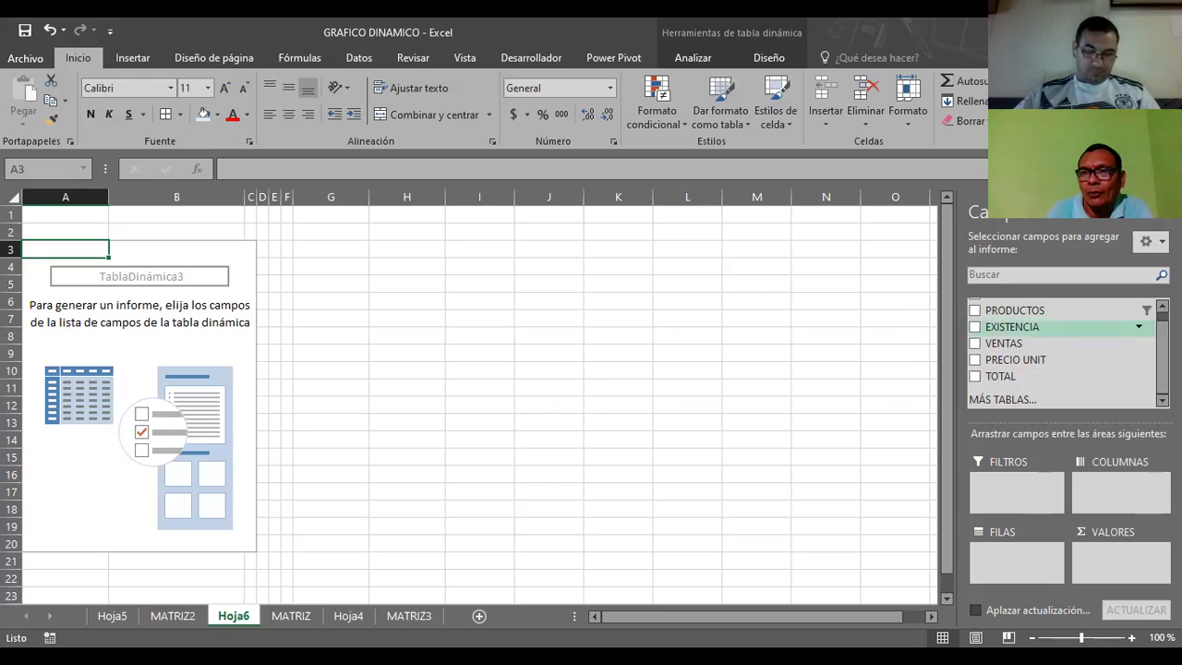
scroll(1061, 341, up, 1)
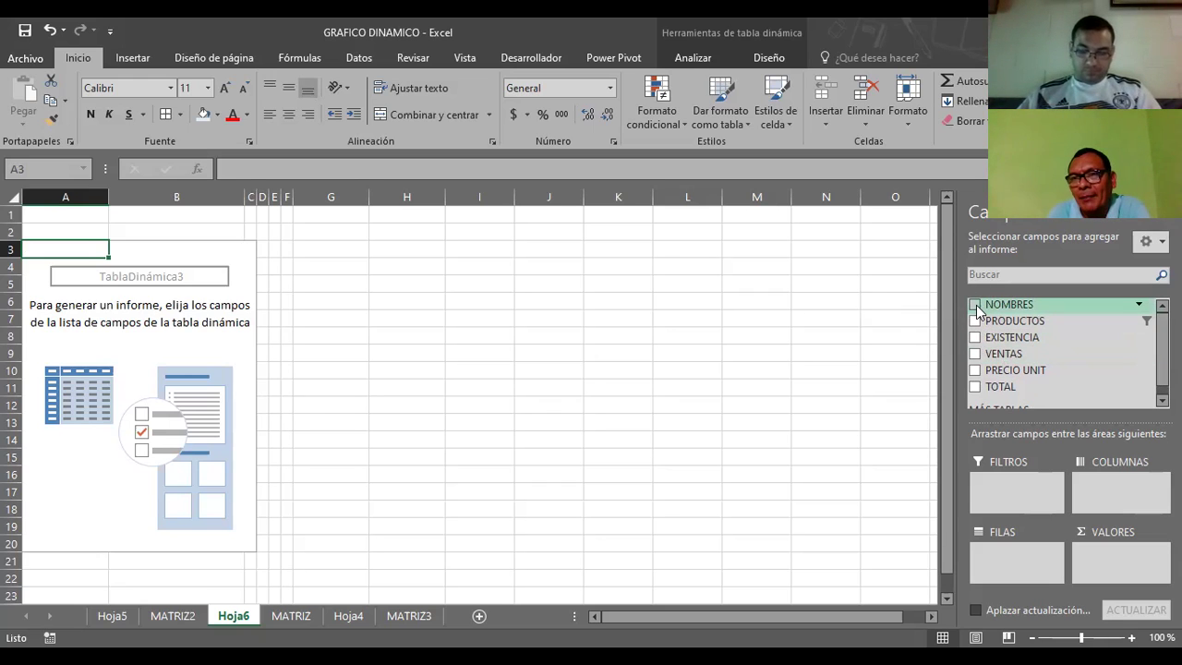
- Add NOMBRES and PRODUCTOS as rows, and summed EXISTENCIA and VENTAS as values
click(975, 303)
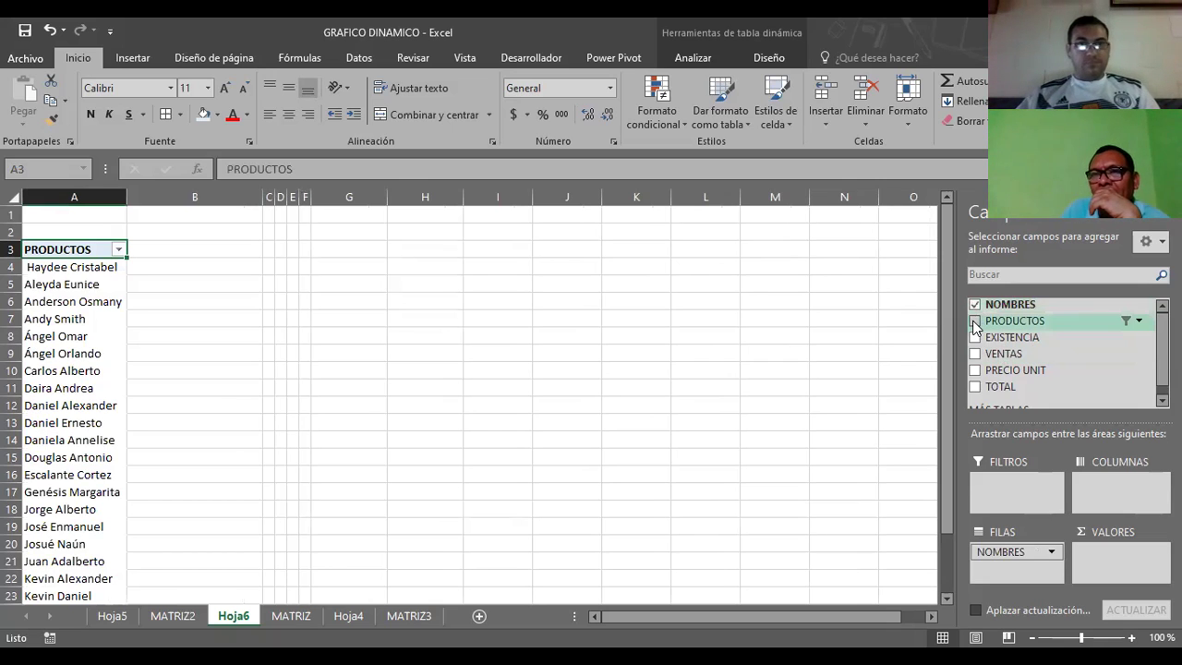
click(973, 321)
click(975, 338)
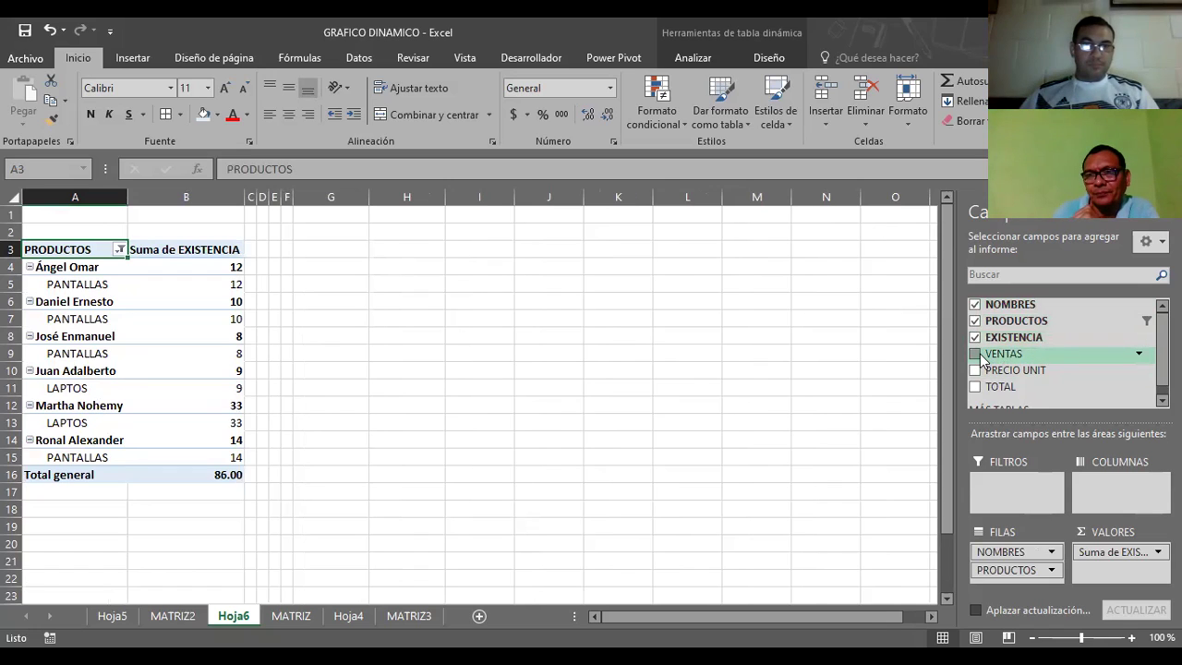
click(974, 354)
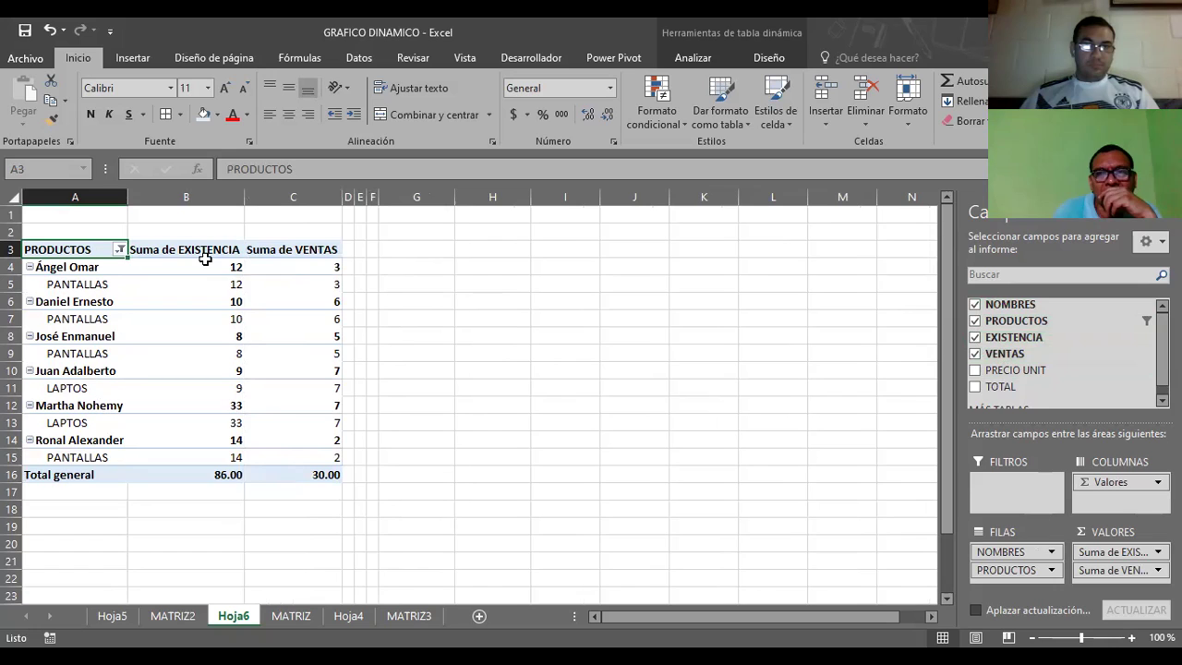
mouse_move(205, 260)
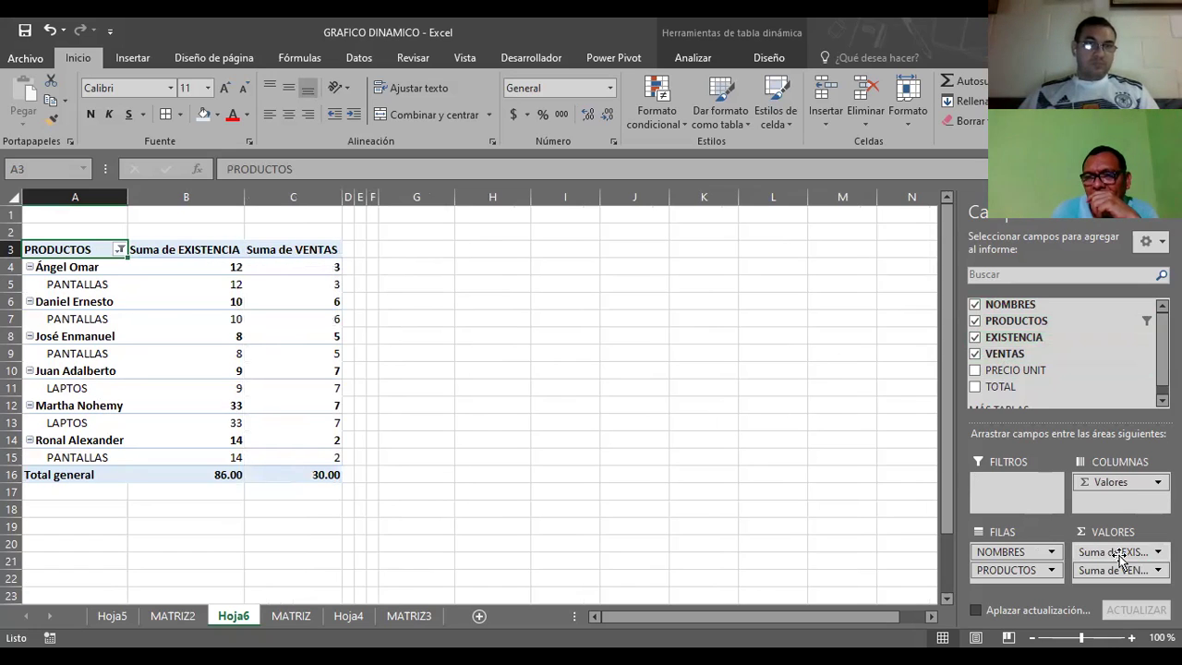
- Drag PRODUCTOS out of the pivot's Rows area
drag(1011, 570, 852, 327)
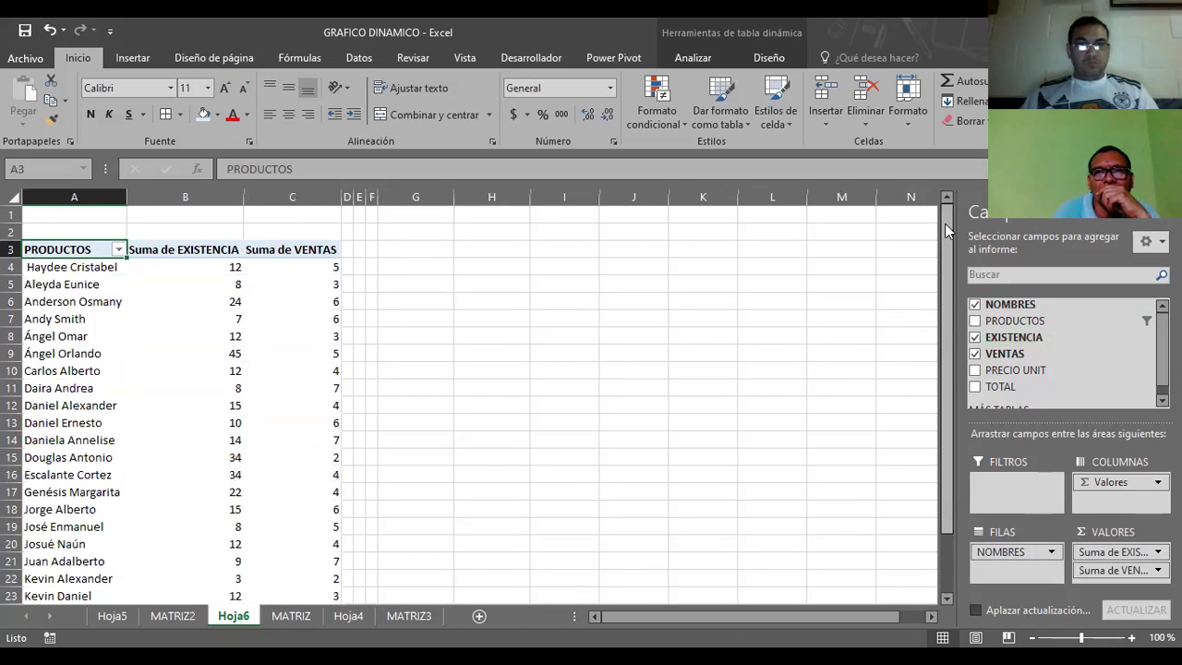
scroll(831, 346, down, 2)
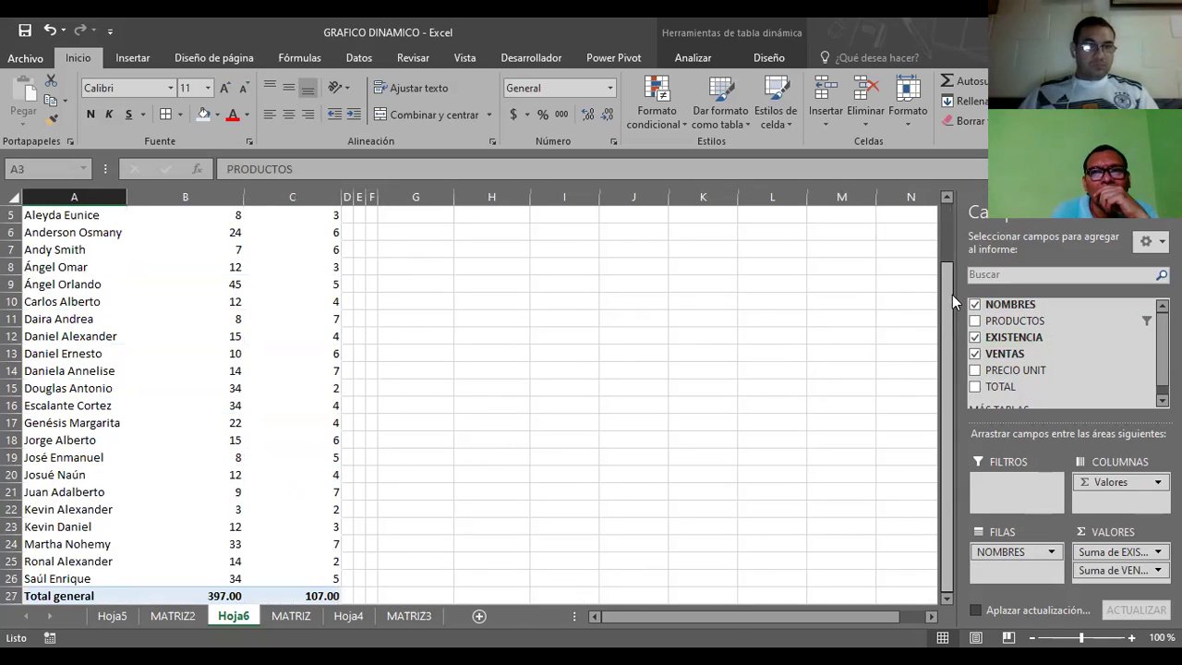
drag(952, 294, 946, 233)
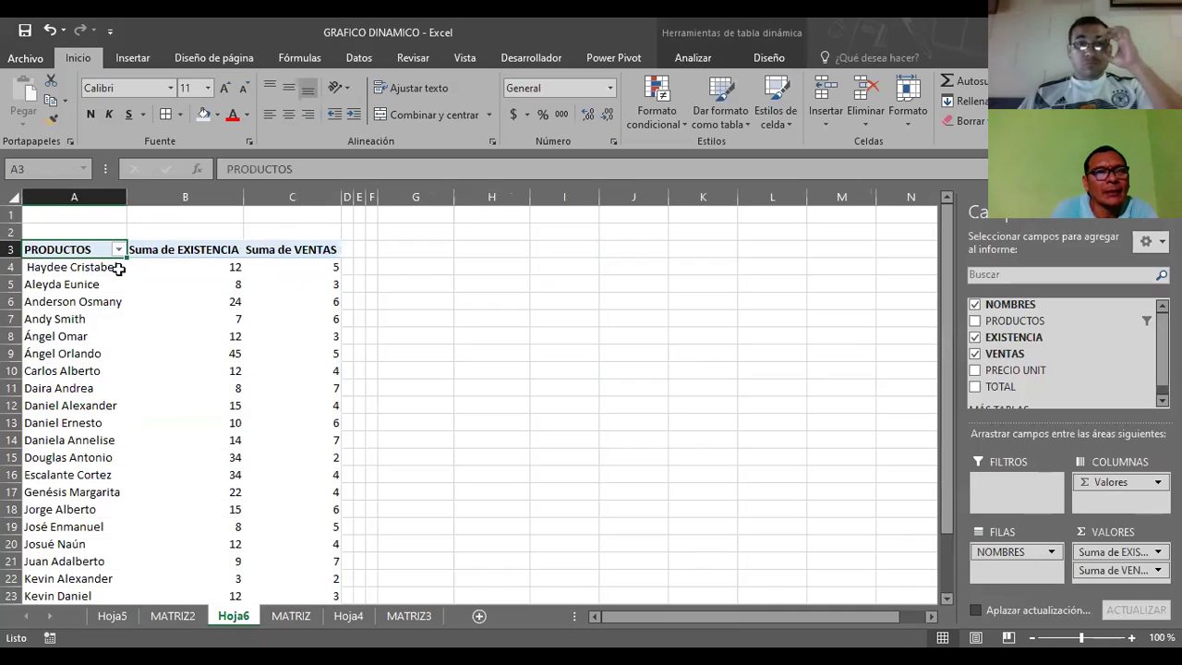
- Check the first name's EXISTENCIA total of 12 against the MATRIZ source sheet
click(53, 267)
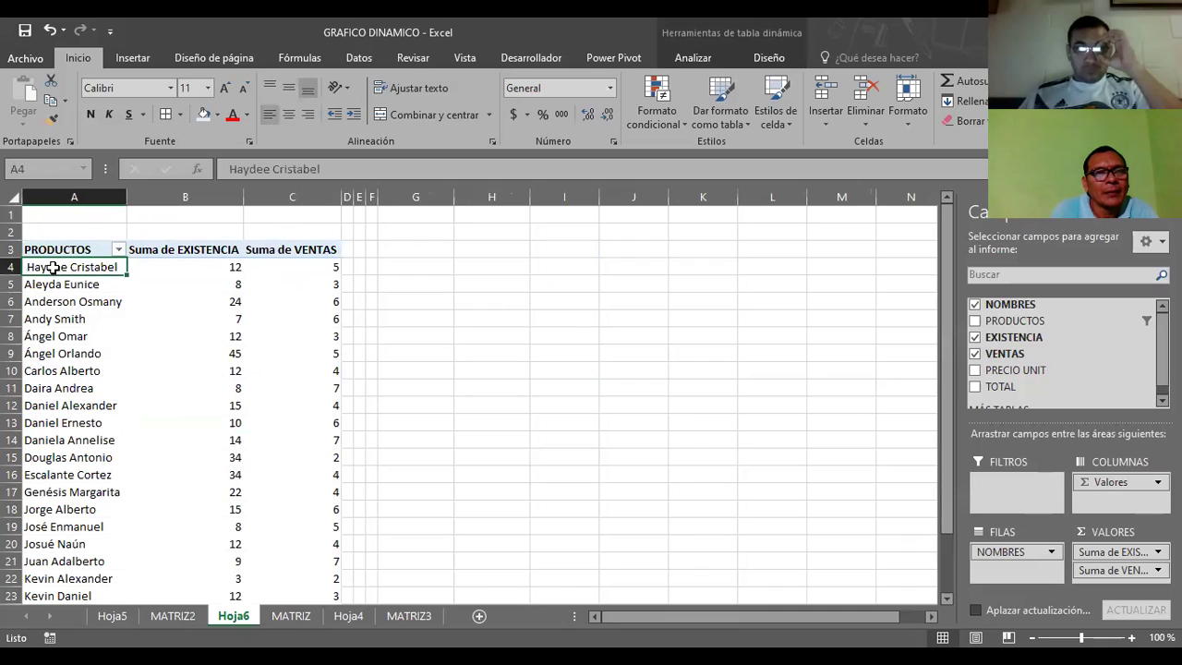
click(225, 267)
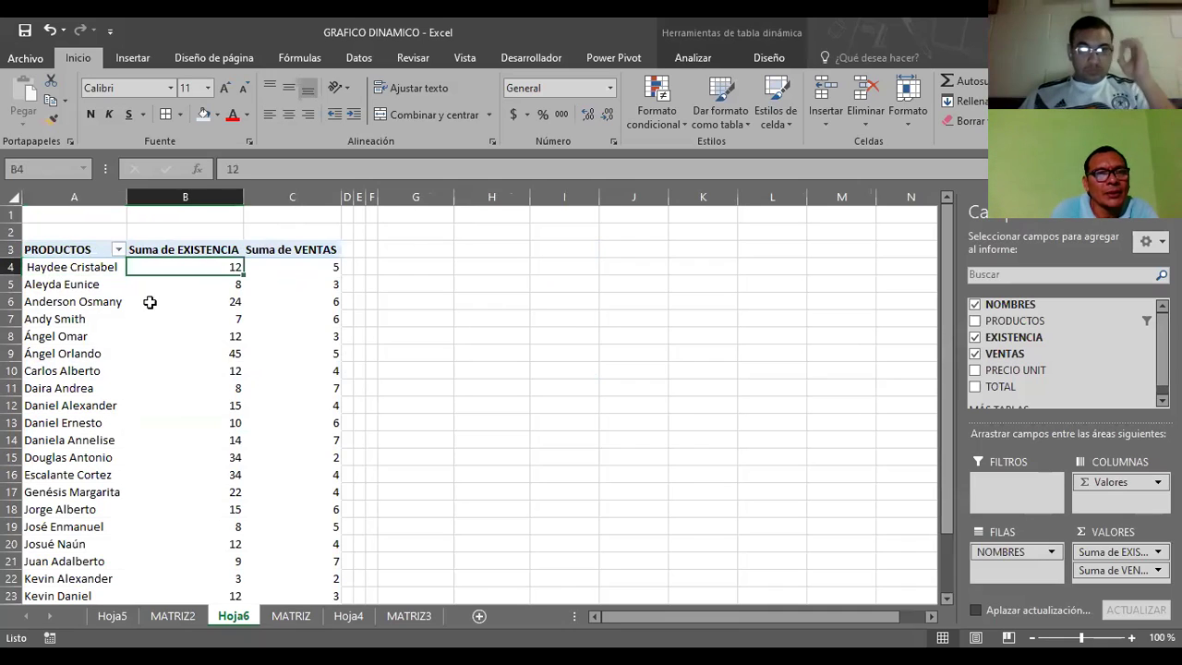
key(ctrl+Page_Up)
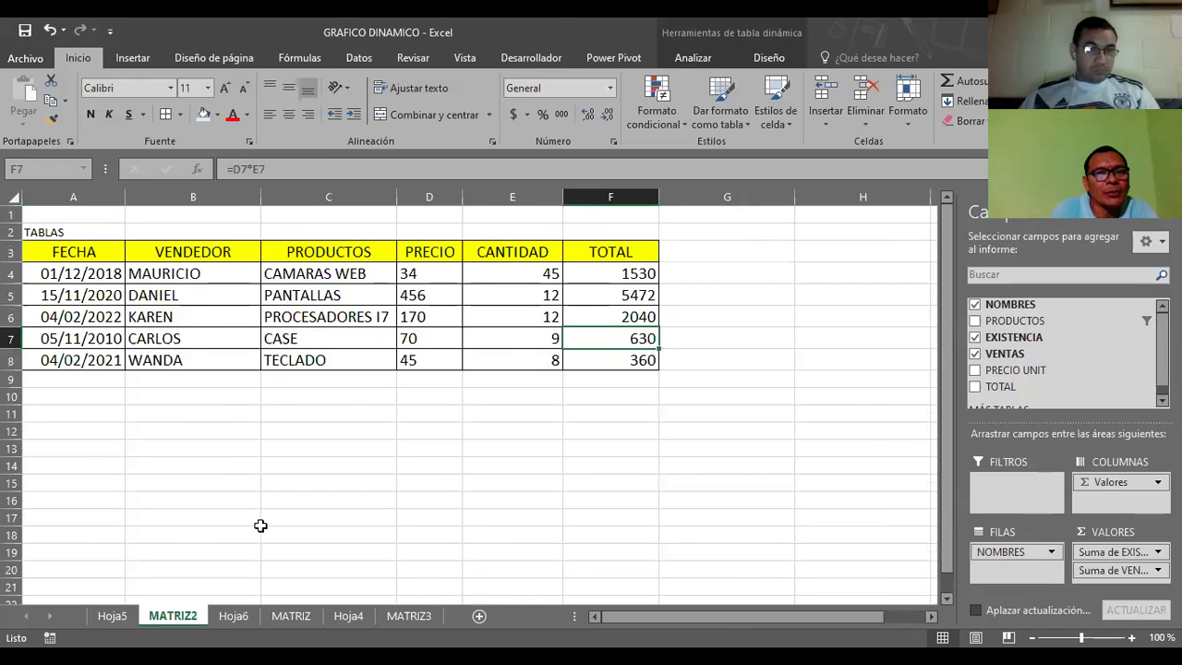
key(ctrl+Page_Down)
key(ctrl+Page_Down)
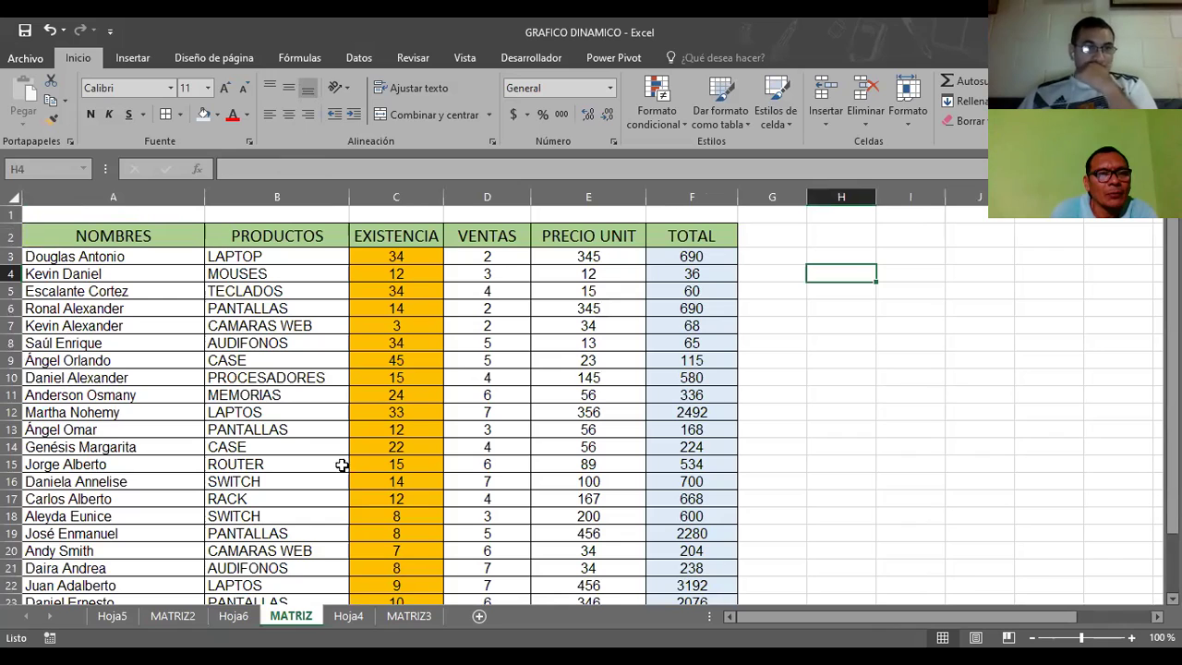
- Filter the Hoja6 pivot rows to only the first name, showing EXISTENCIA 12 and VENTAS 5
key(ctrl+Page_Up)
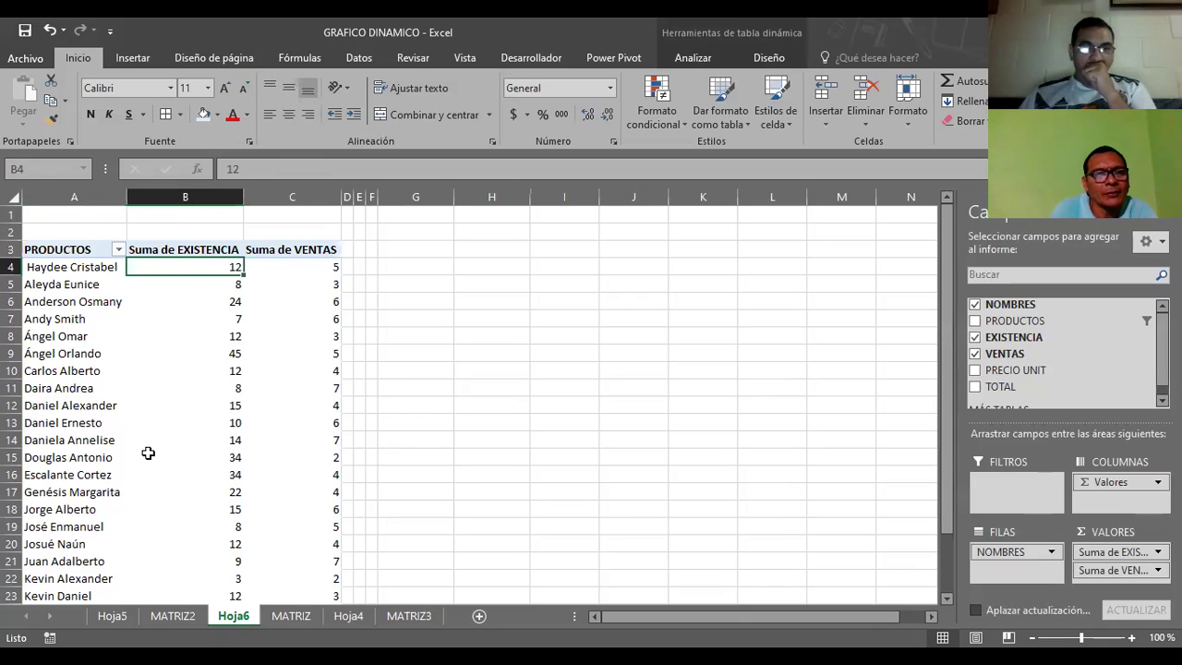
click(116, 249)
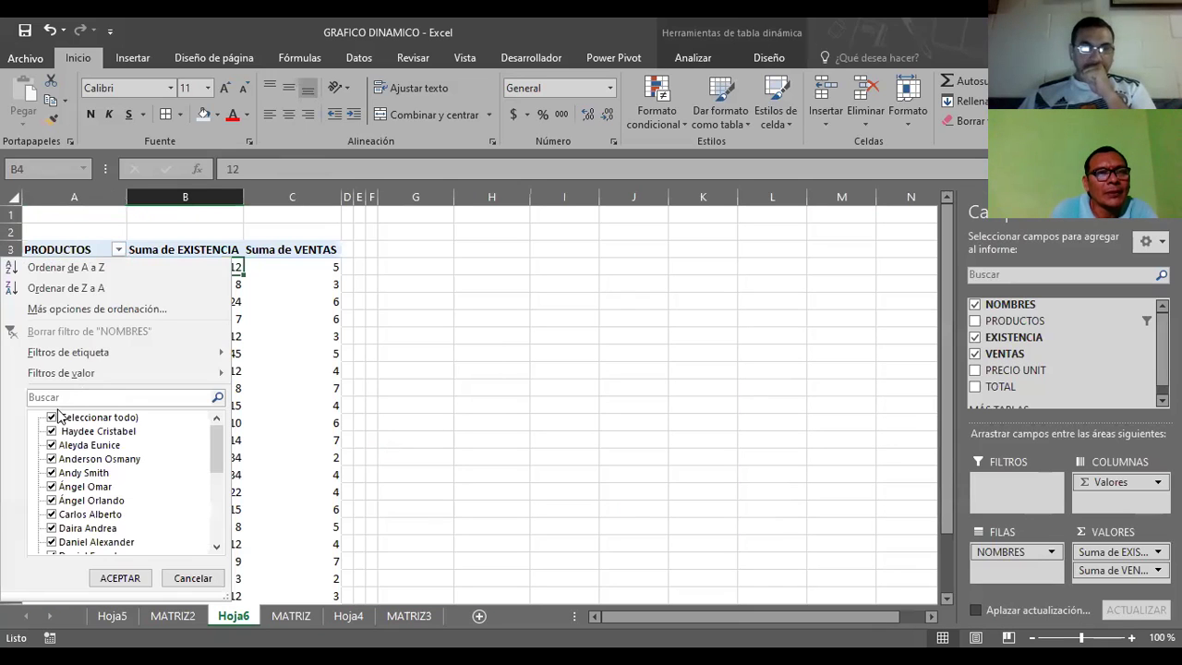
click(51, 418)
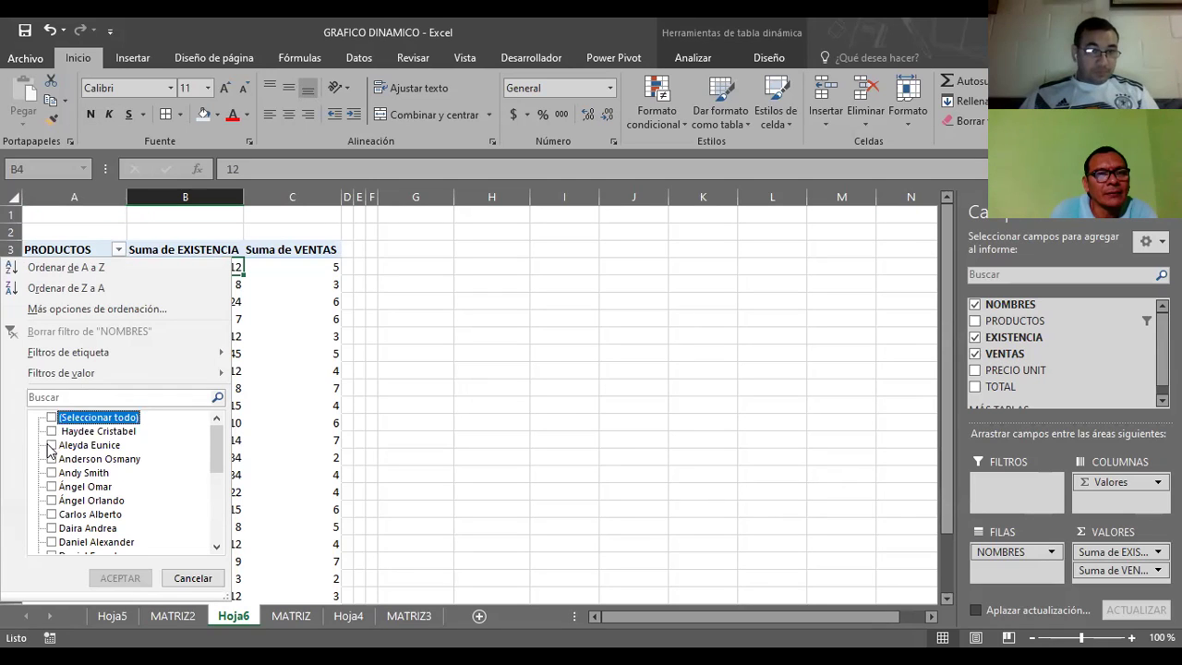
click(52, 445)
click(53, 431)
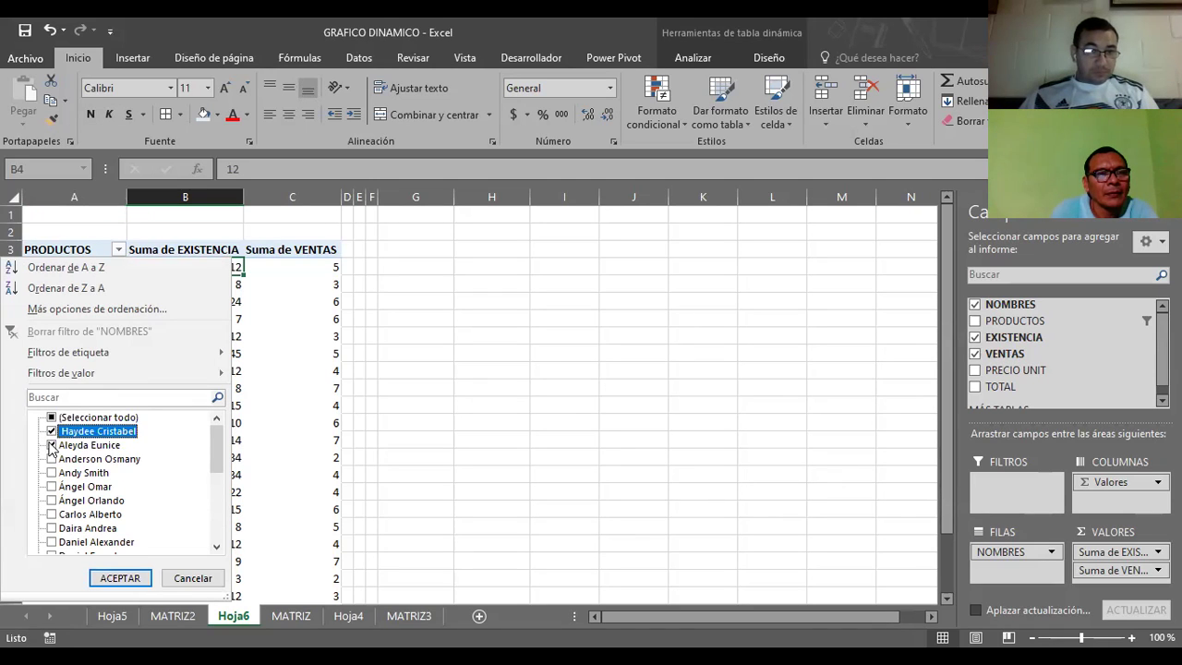
click(52, 445)
click(118, 579)
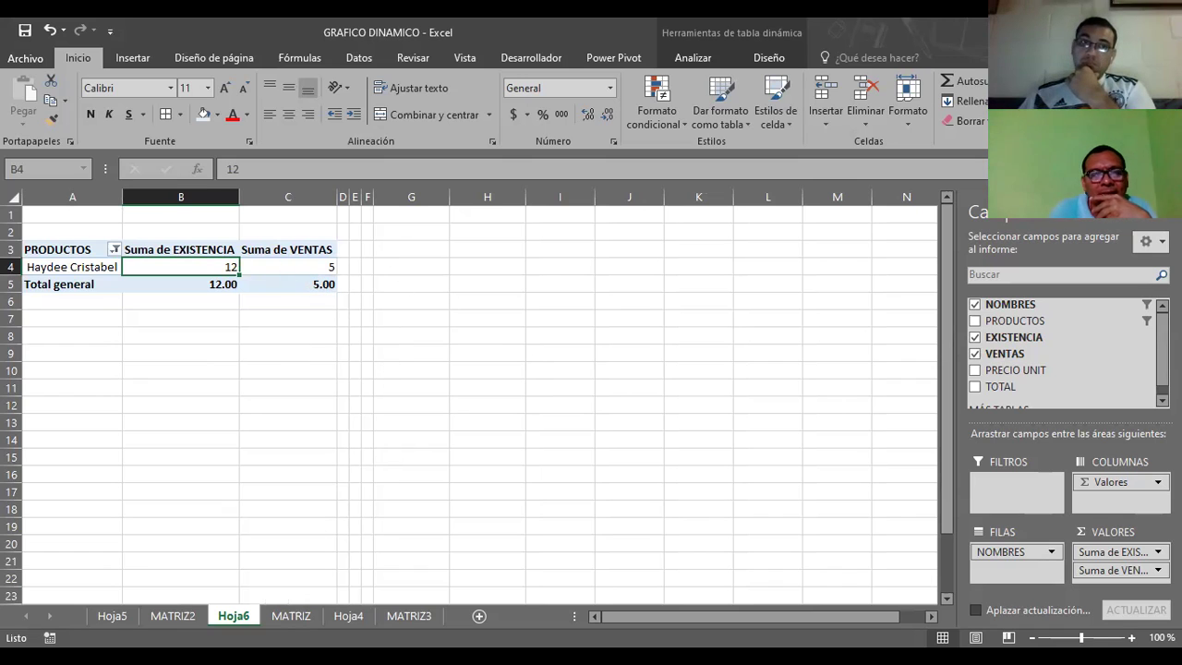
click(290, 615)
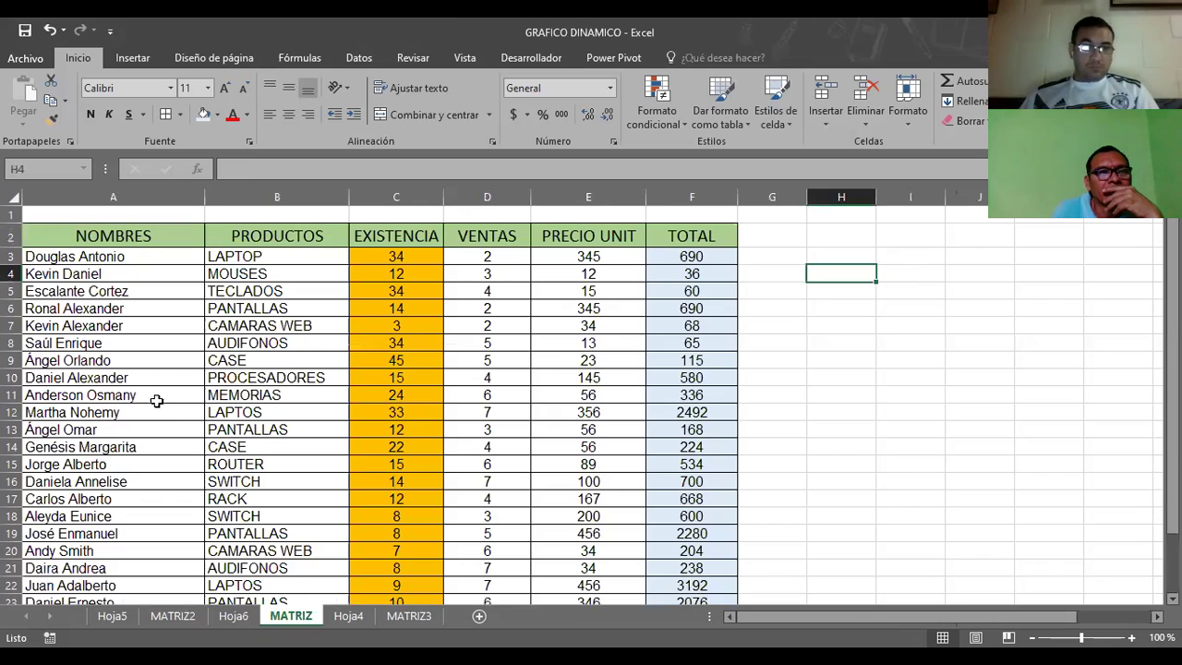
click(76, 260)
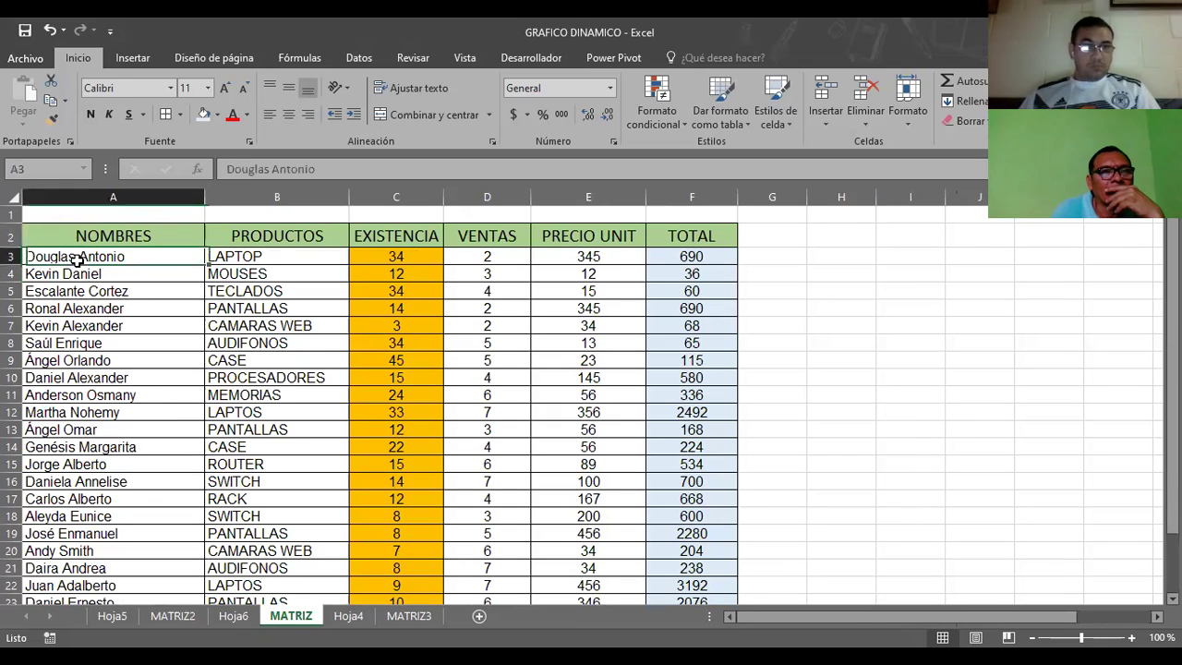
scroll(70, 483, down, 1)
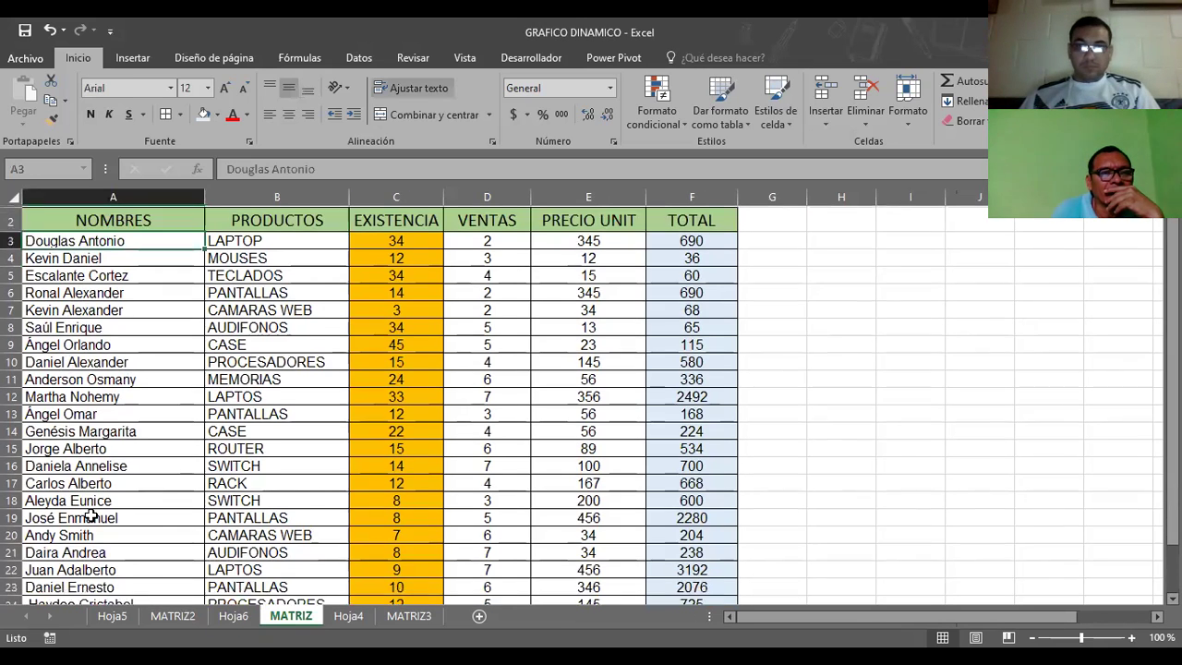
scroll(91, 513, down, 1)
click(80, 513)
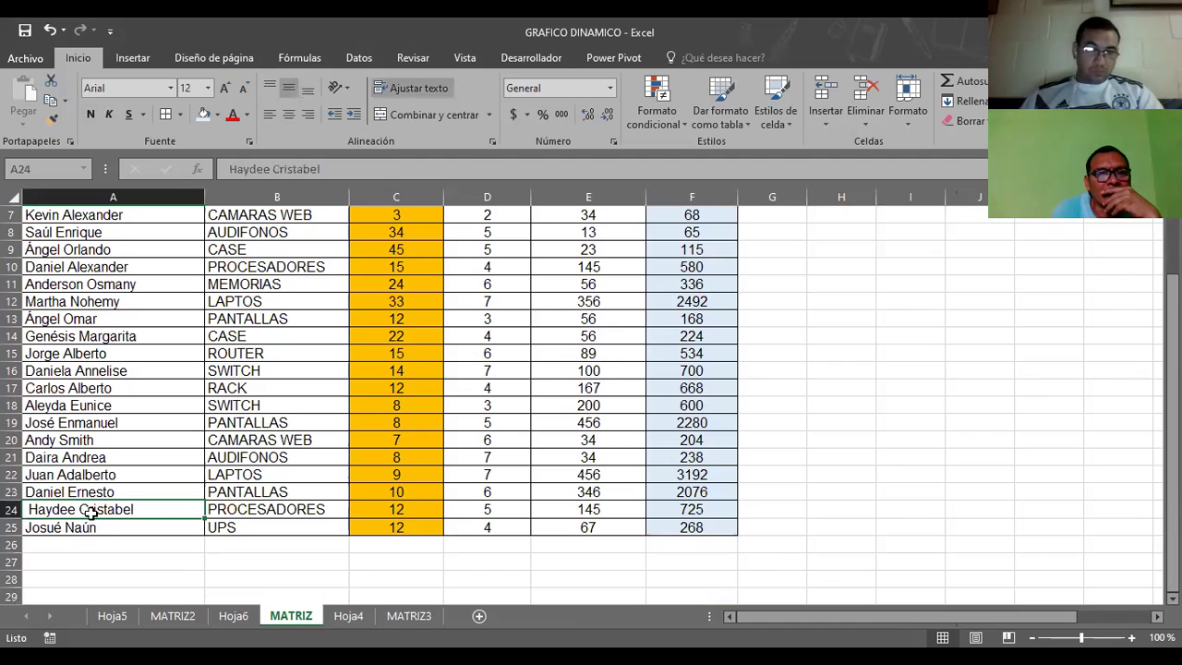
click(372, 510)
click(477, 508)
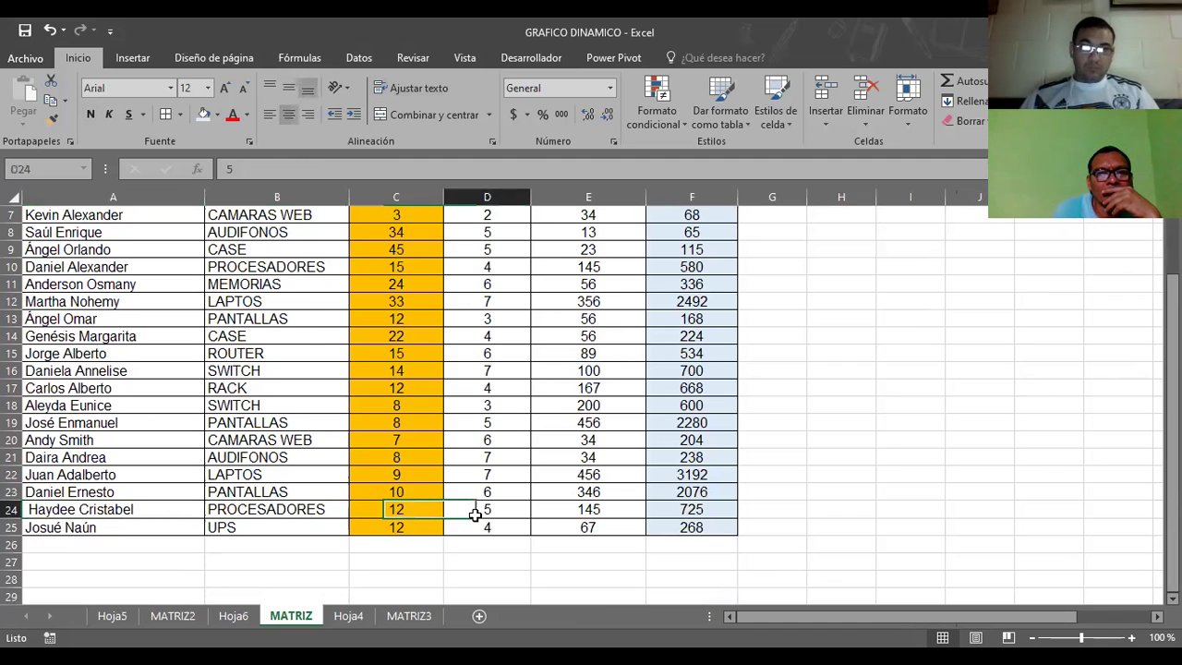
scroll(480, 515, up, 2)
scroll(476, 511, down, 2)
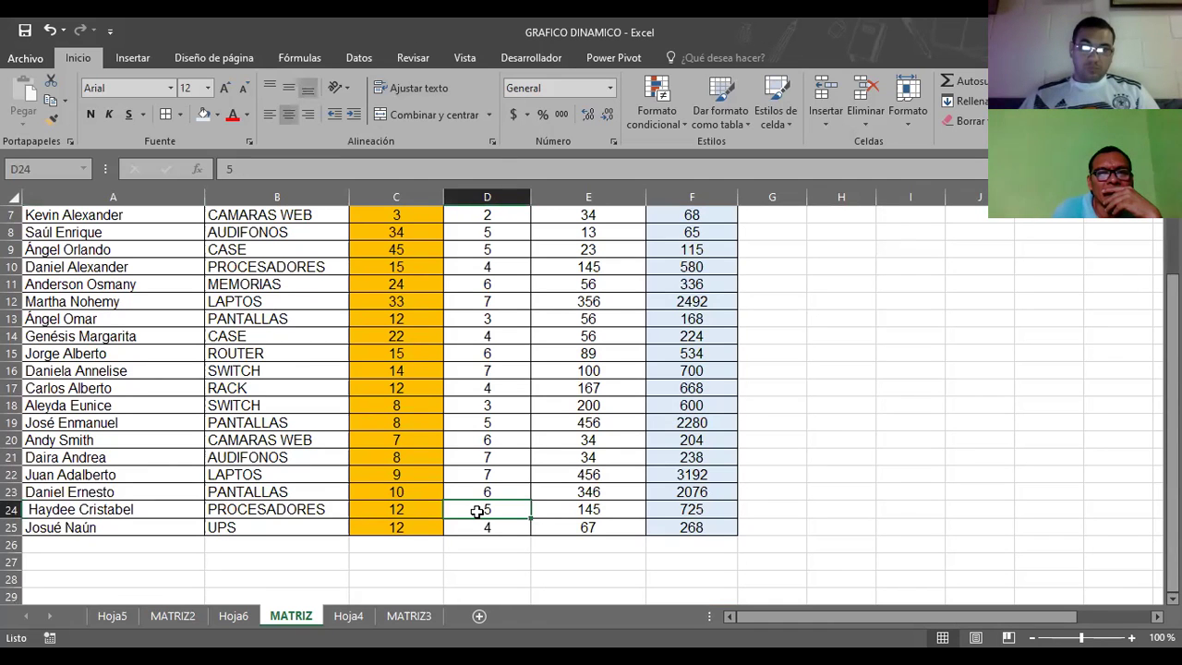
scroll(477, 512, up, 2)
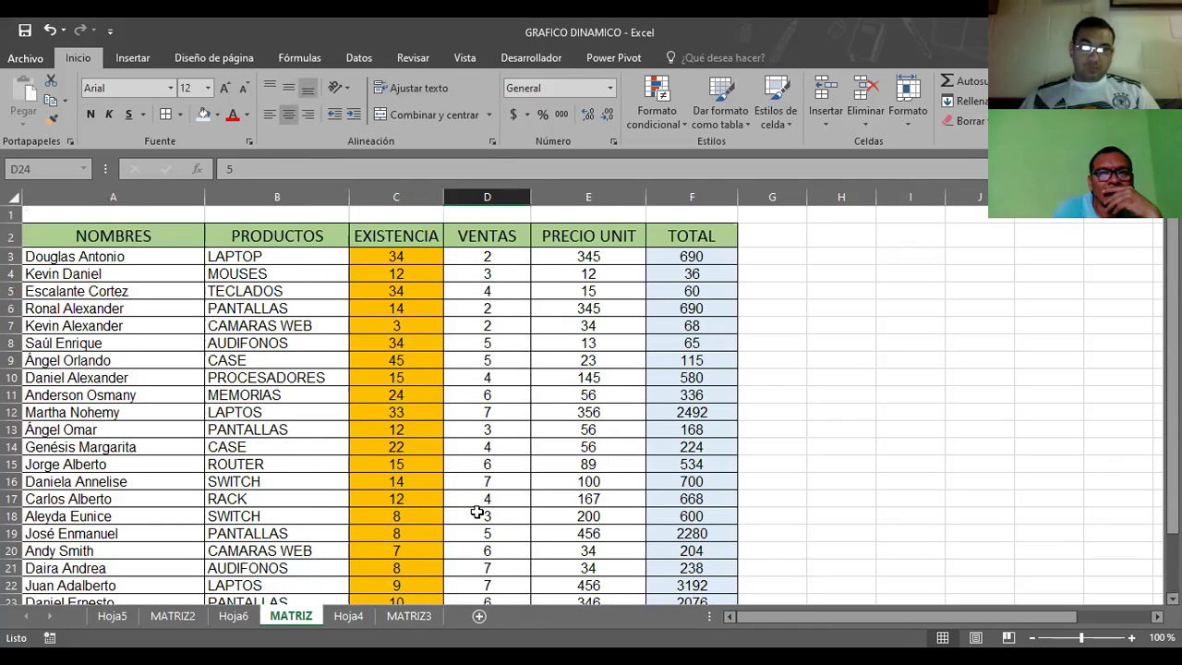
scroll(477, 512, down, 1)
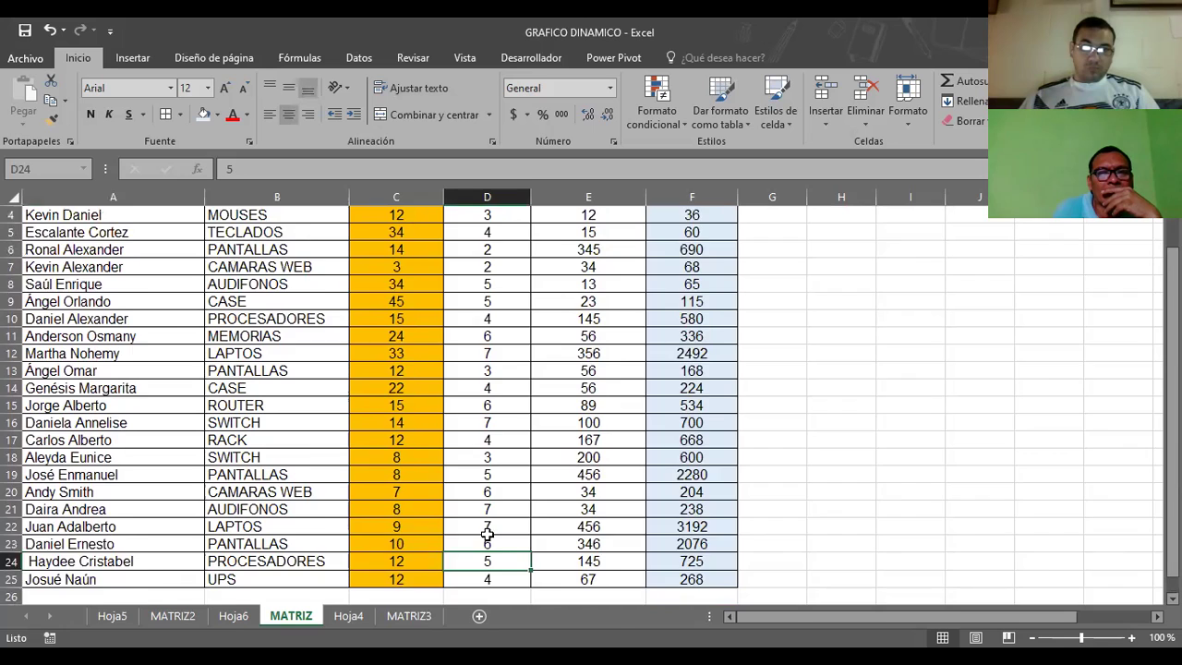
scroll(471, 510, down, 1)
click(406, 509)
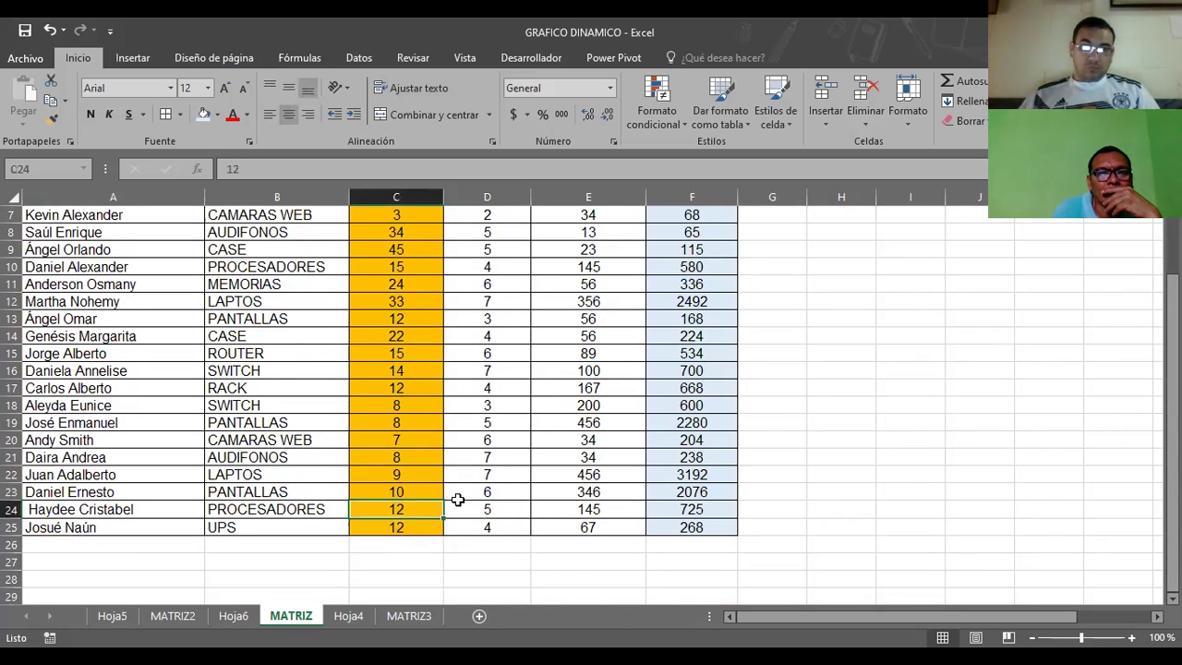
click(589, 511)
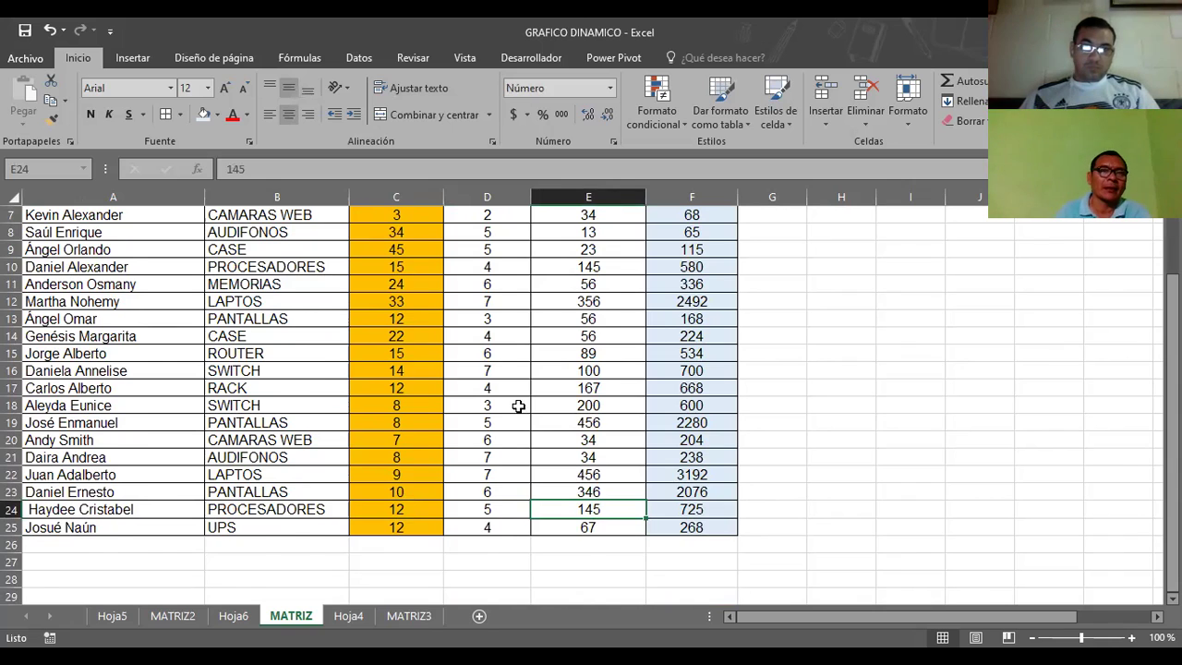
scroll(519, 406, up, 2)
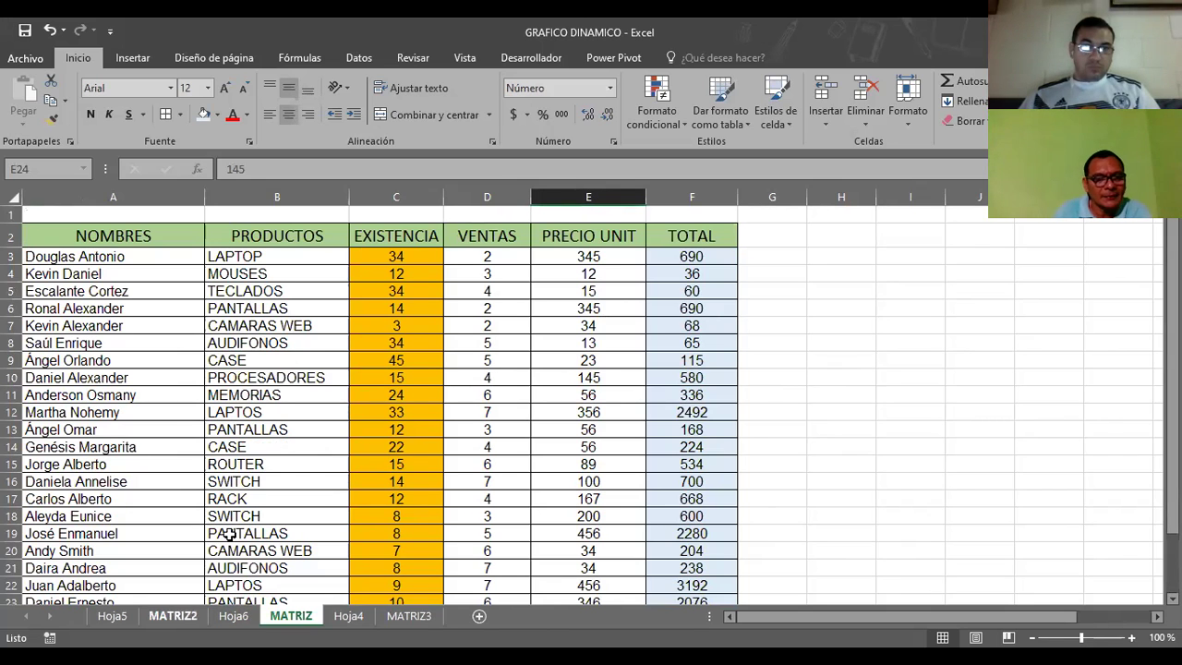
key(ctrl+Page_Up)
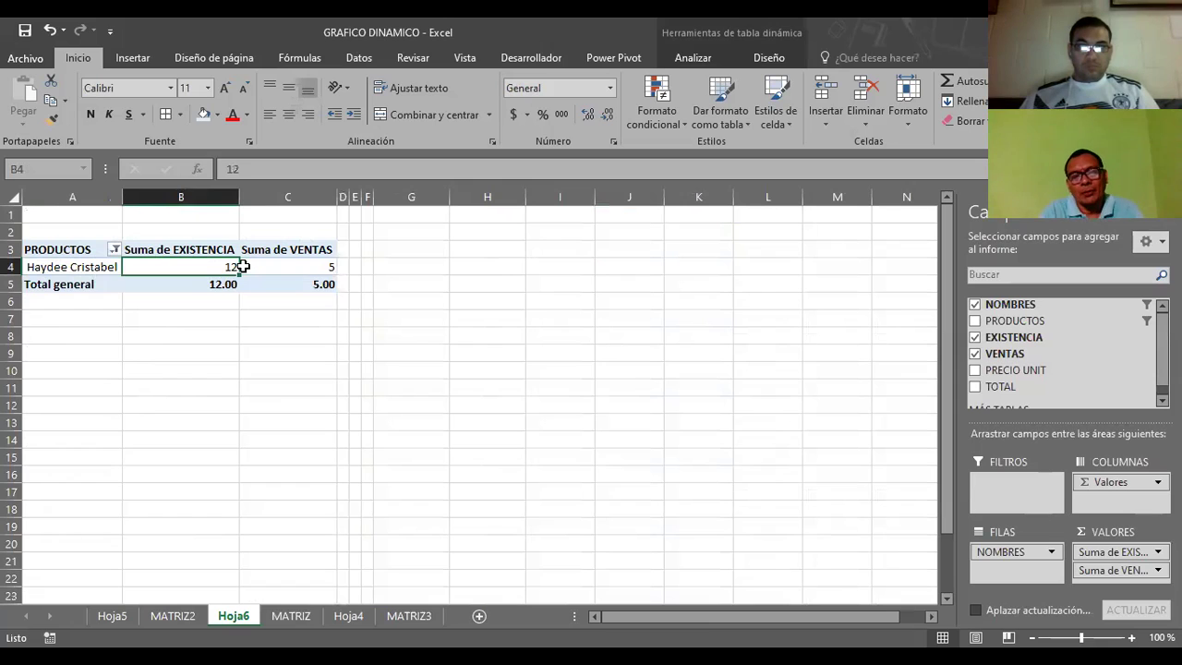
mouse_move(242, 266)
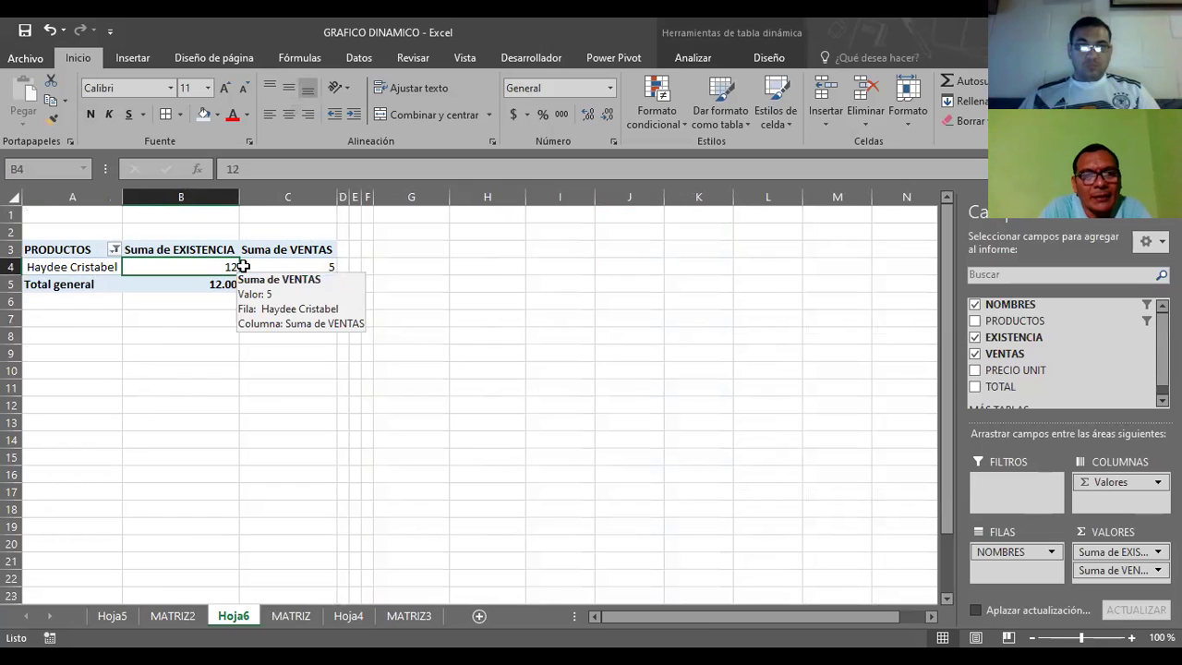
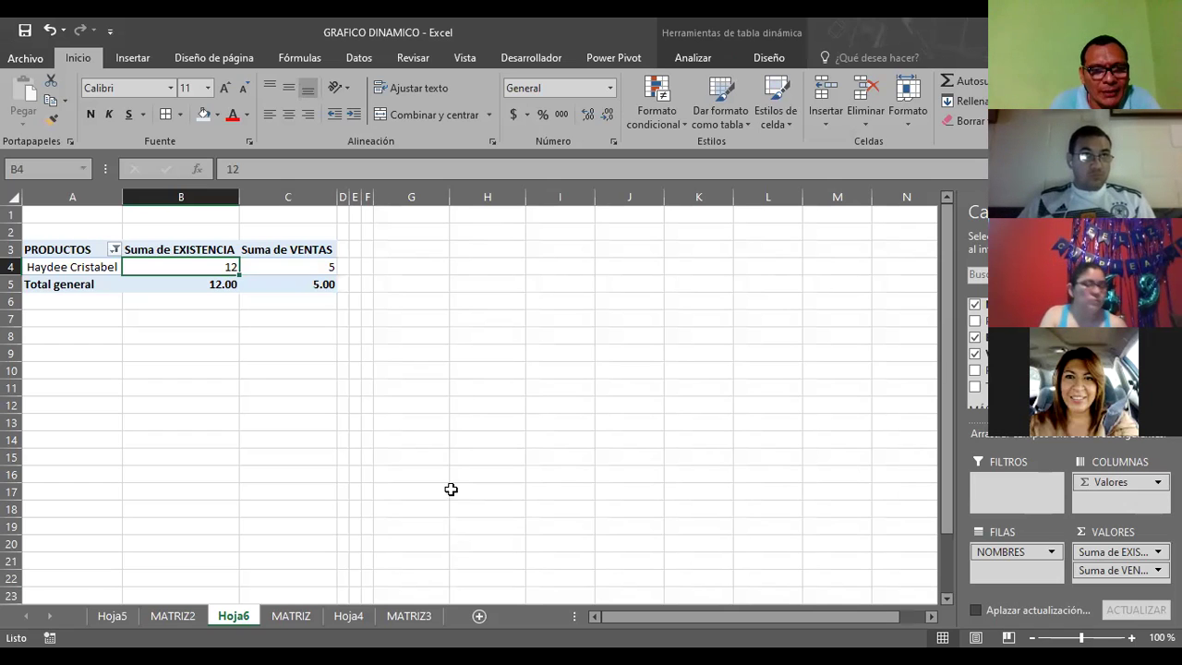
- Go to the MATRIZ sheet, check F3's =D3*E3 TOTAL formula, and select G2
click(291, 615)
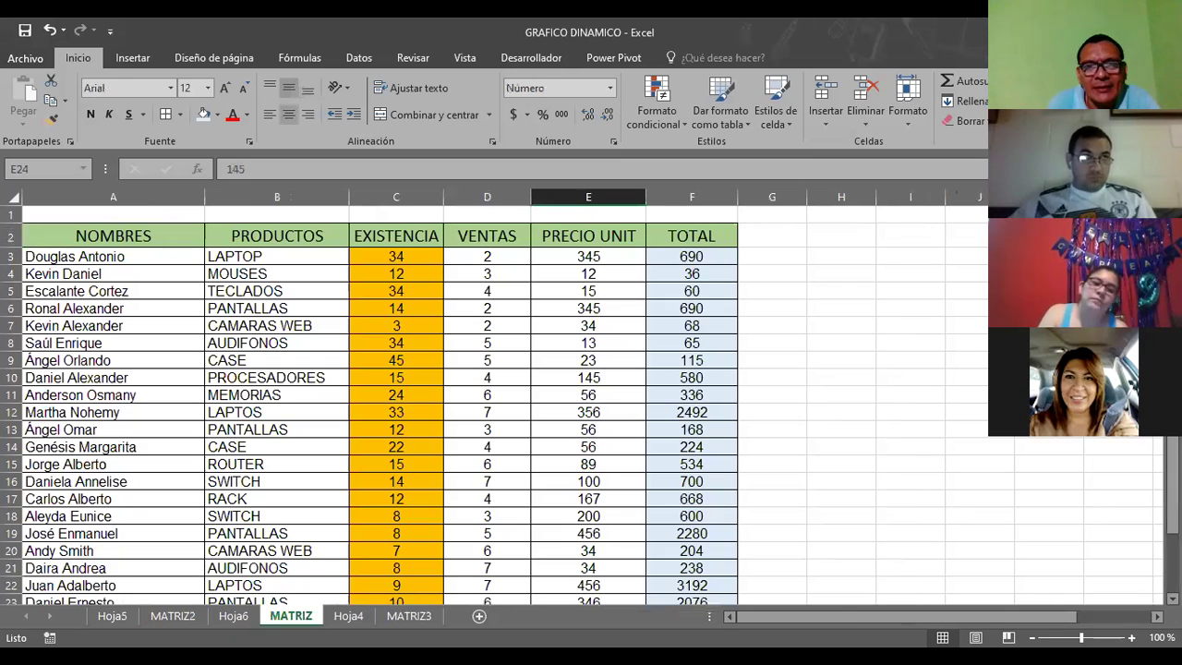
click(701, 252)
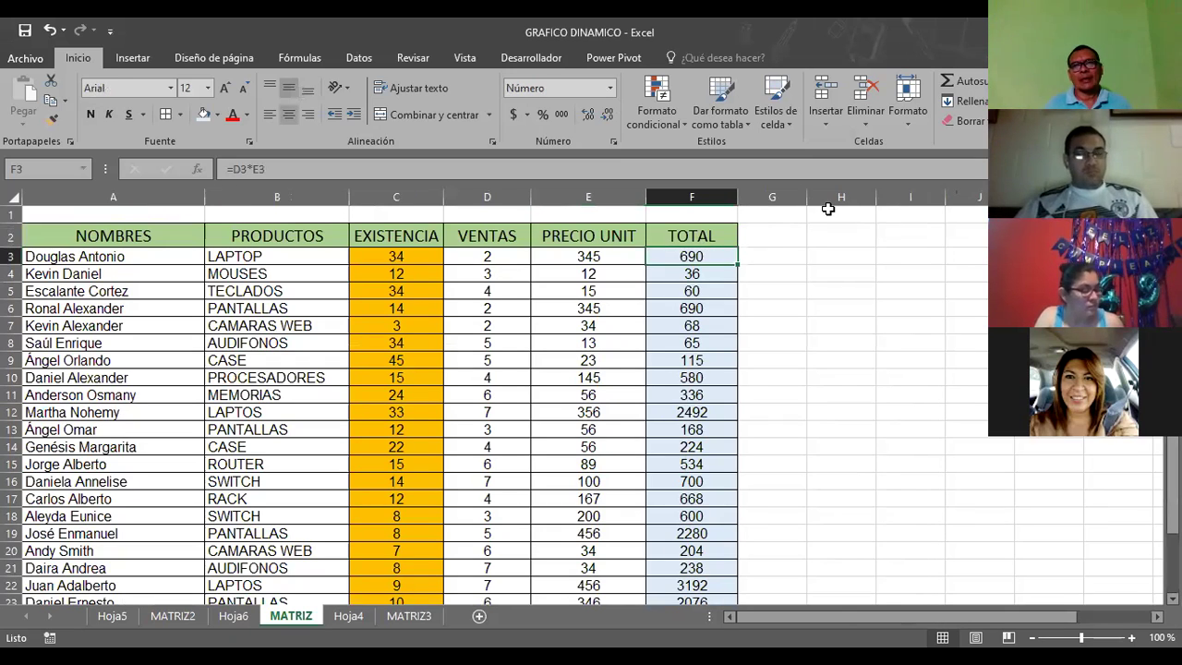
click(776, 230)
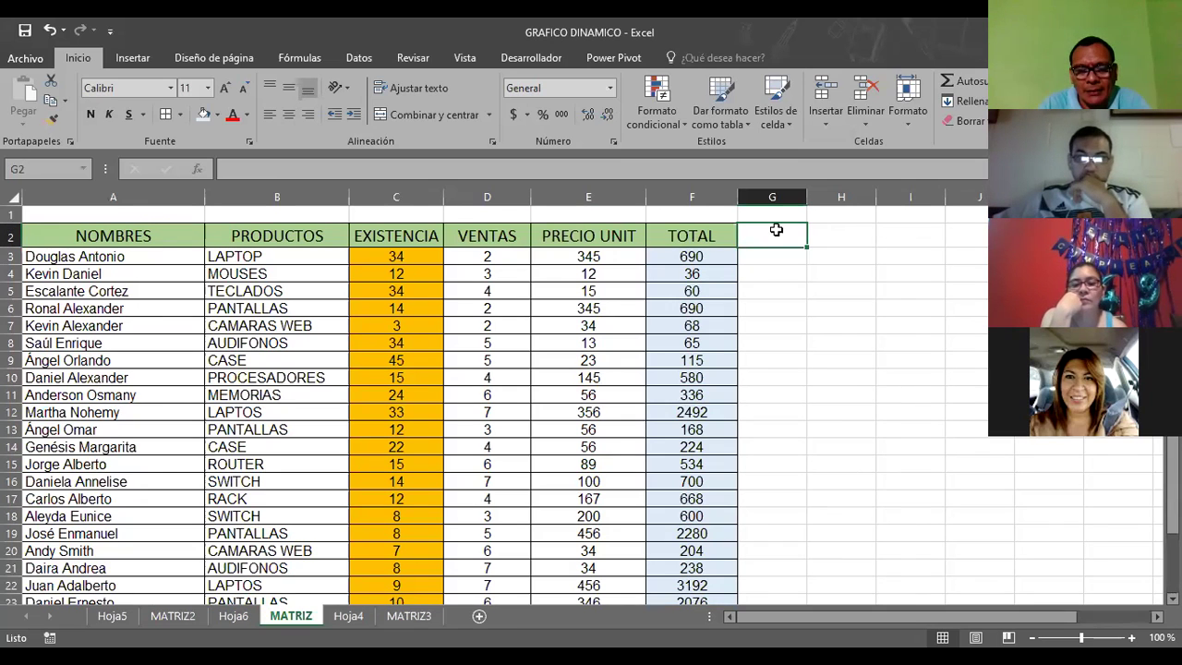
- Enter the label IVA:13% in G2 and the 13% tax rate in H2
text(=)
text(A)
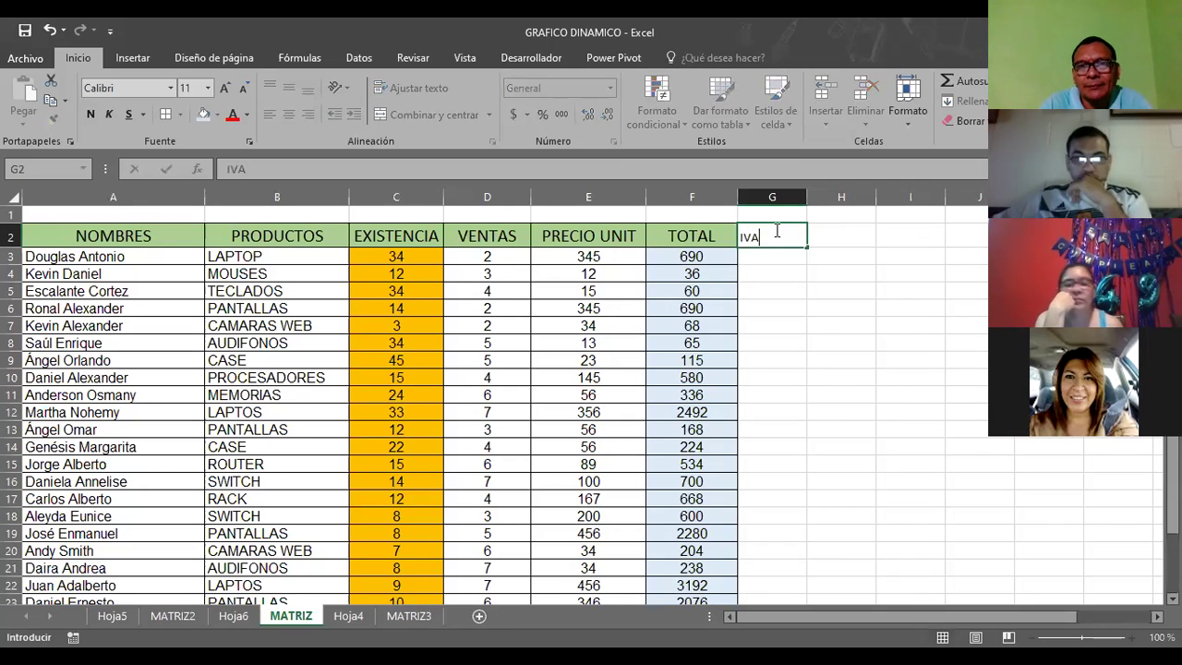
text(:)
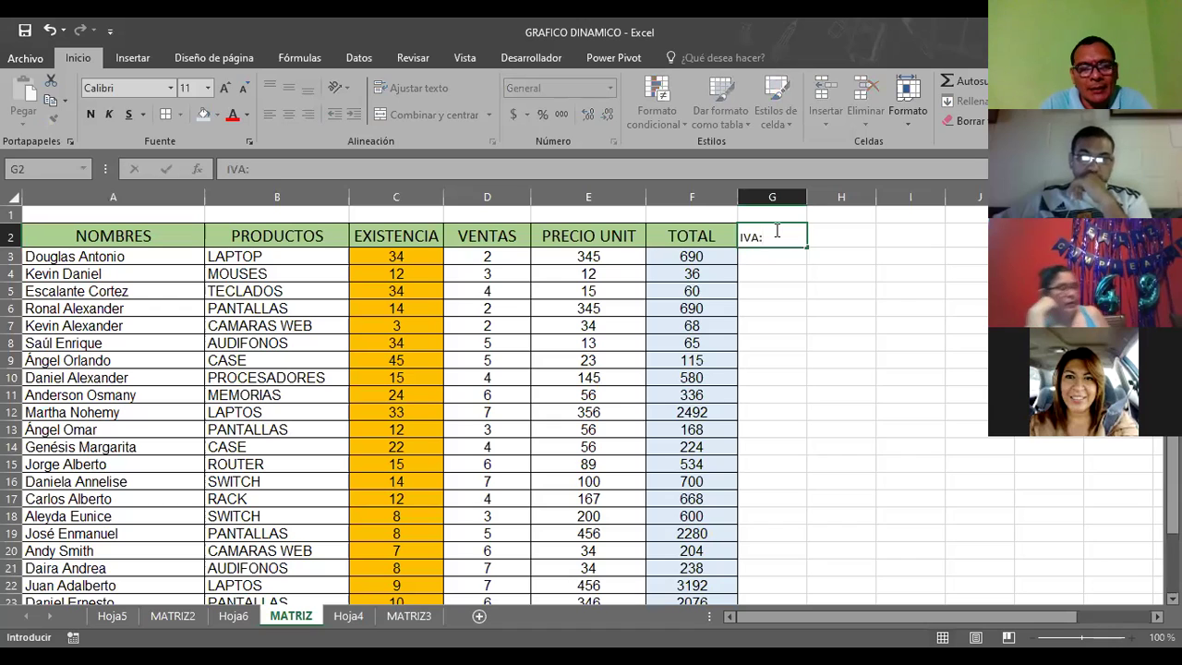
text(13)
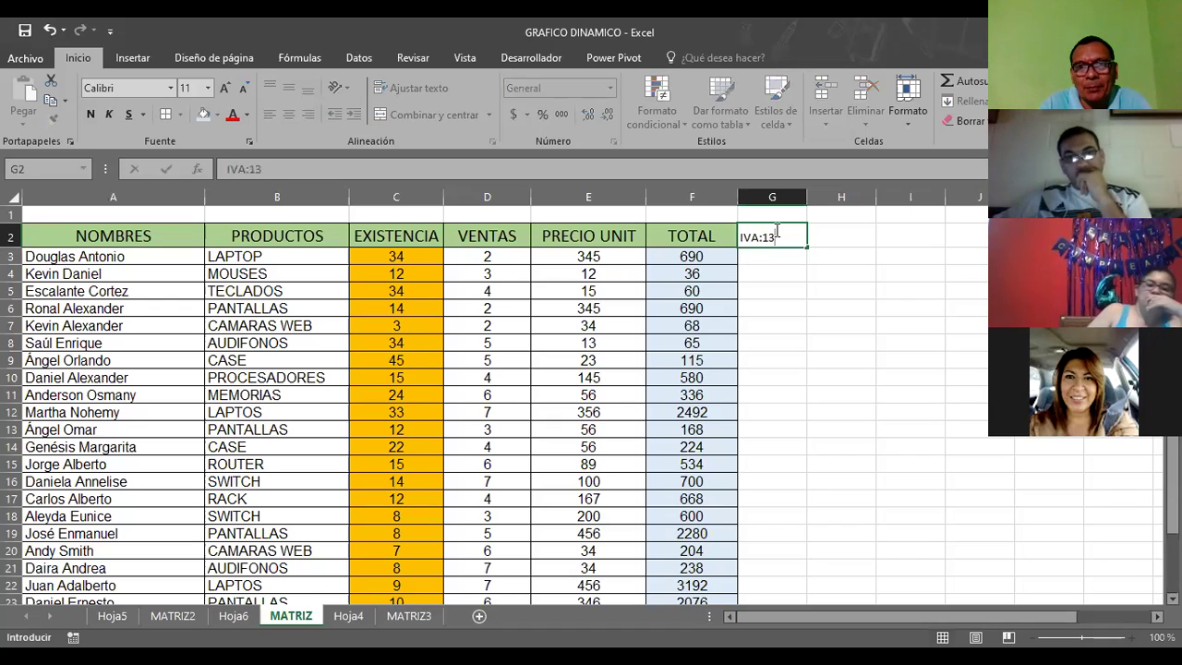
text(%)
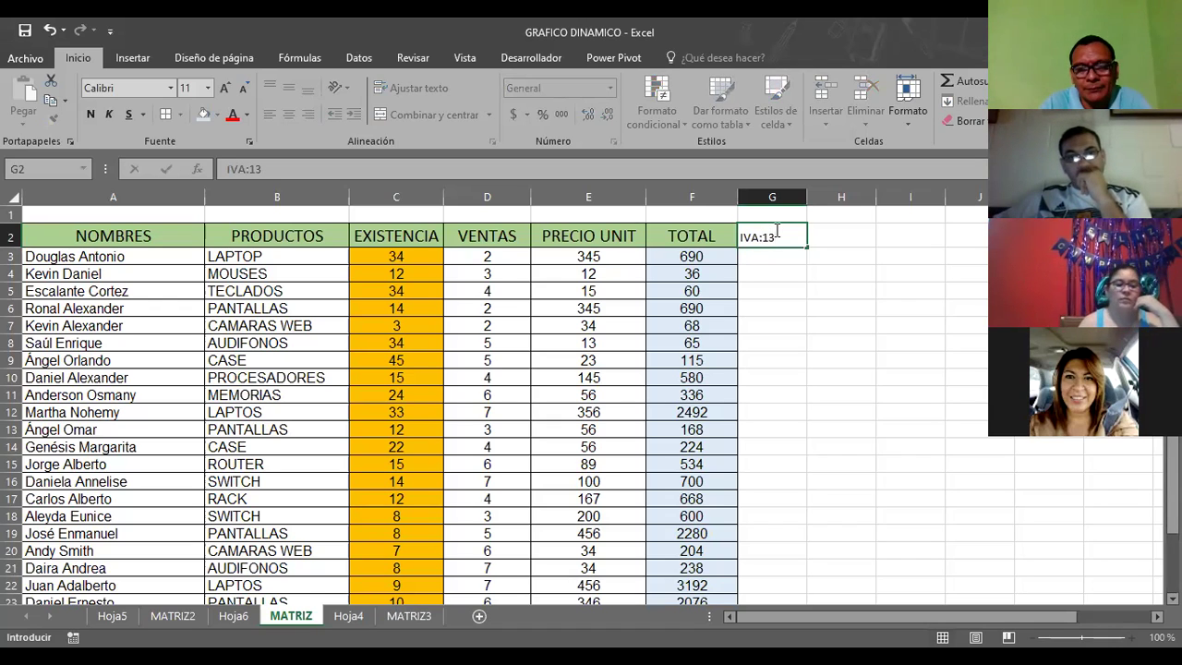
key(Return)
key(Up)
key(Right)
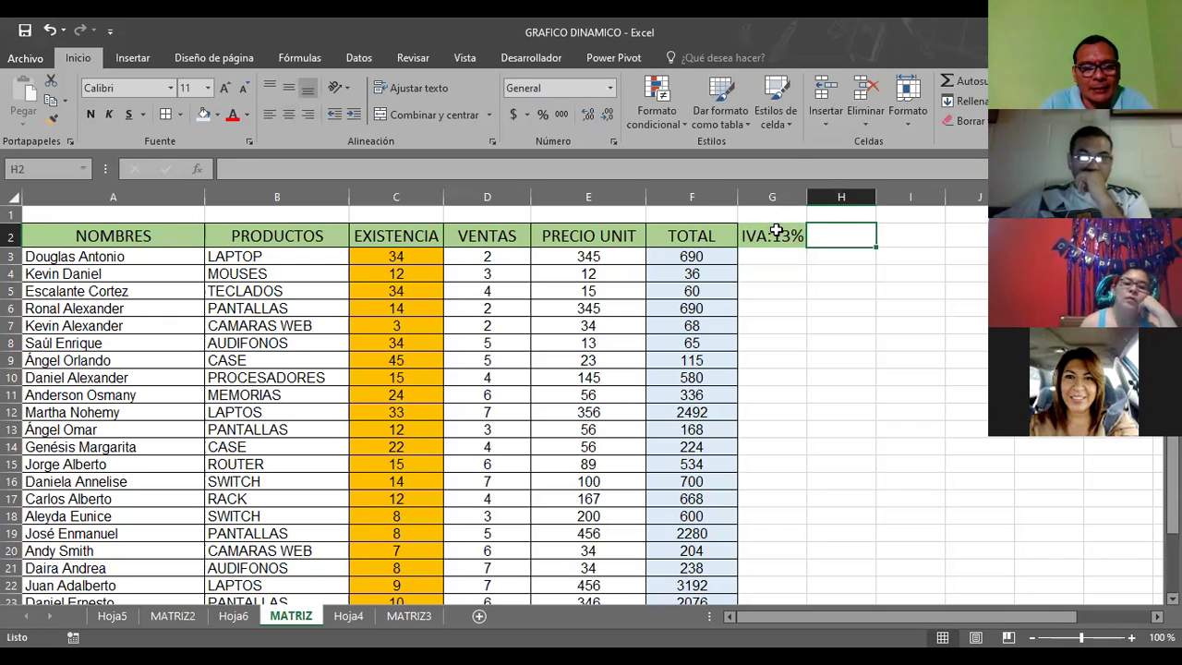
text(13)
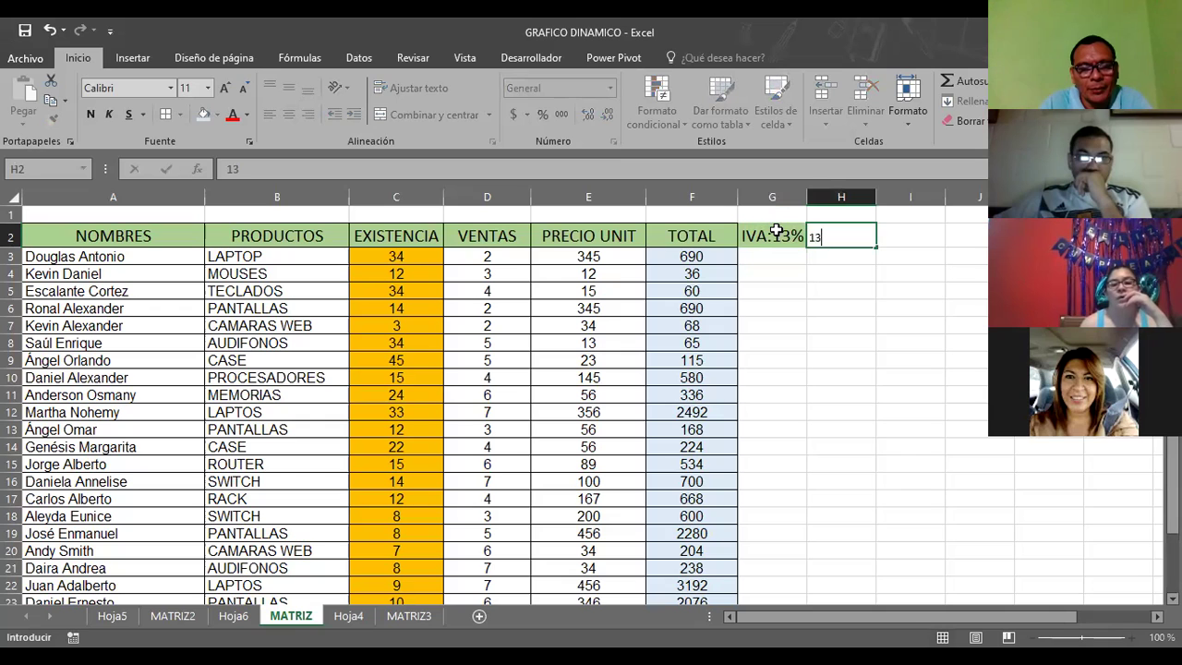
key(Return)
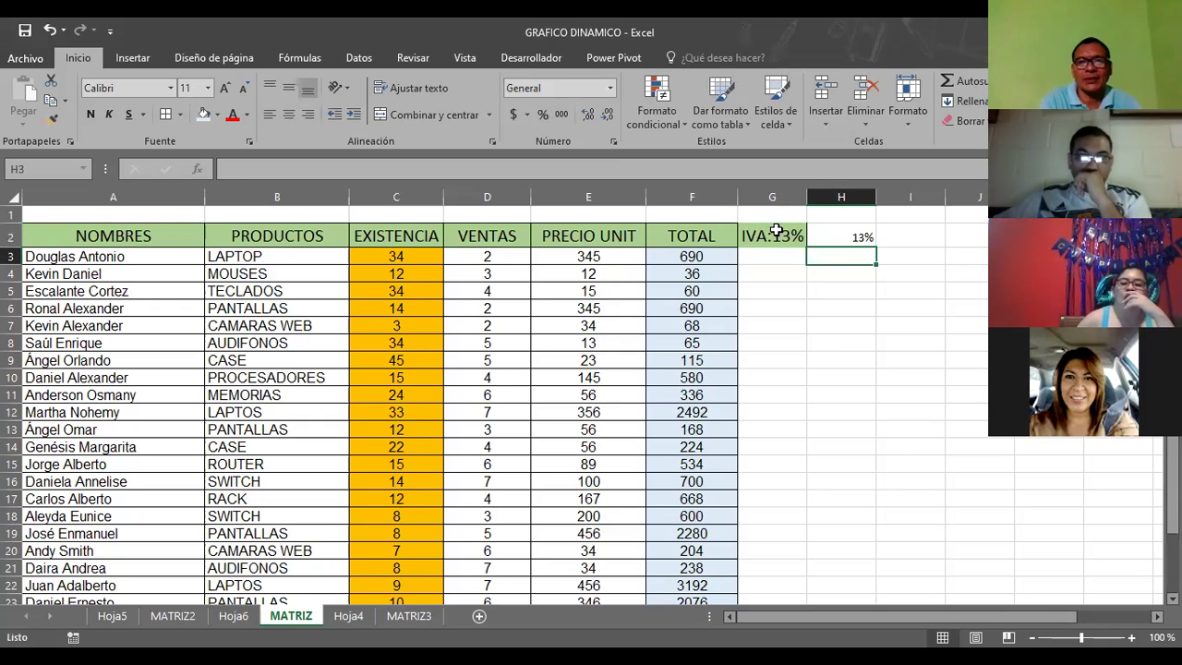
click(684, 255)
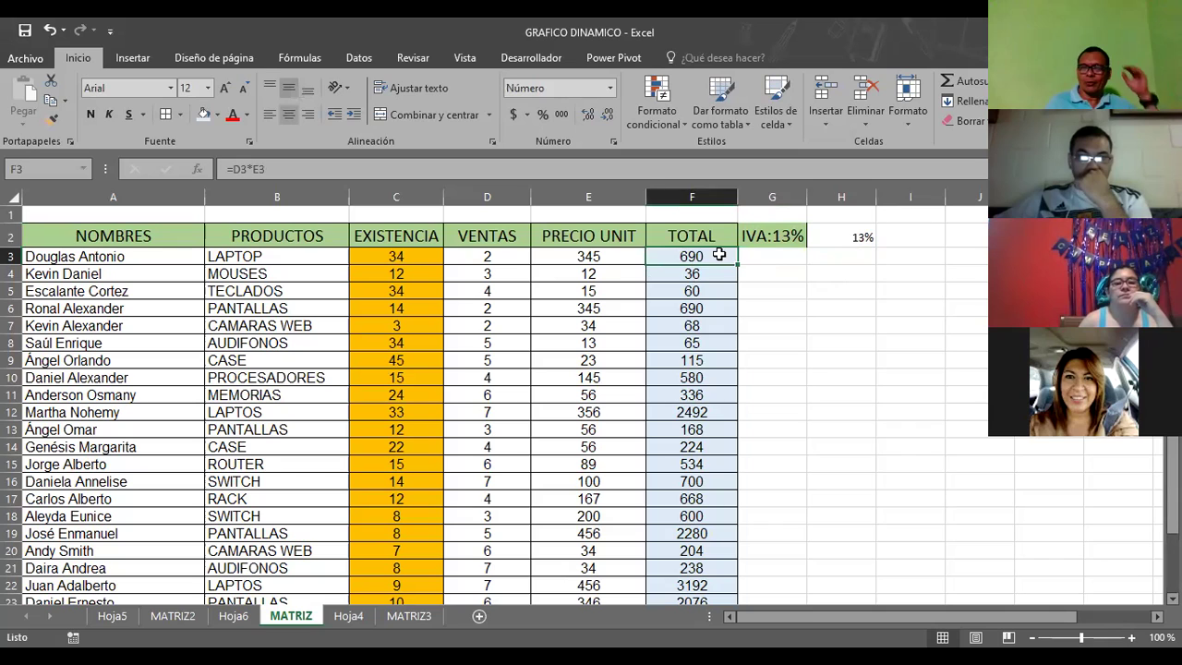
click(842, 254)
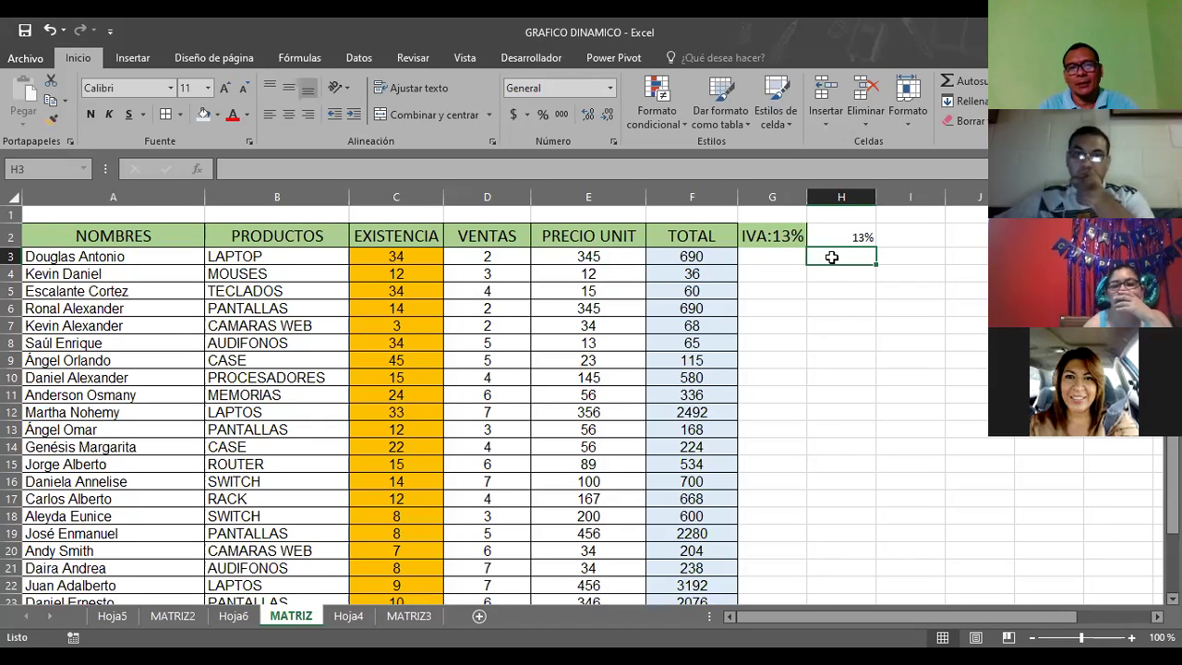
- Enter =F3*$H$2 in H3 to calculate the first IVA amount
text(=)
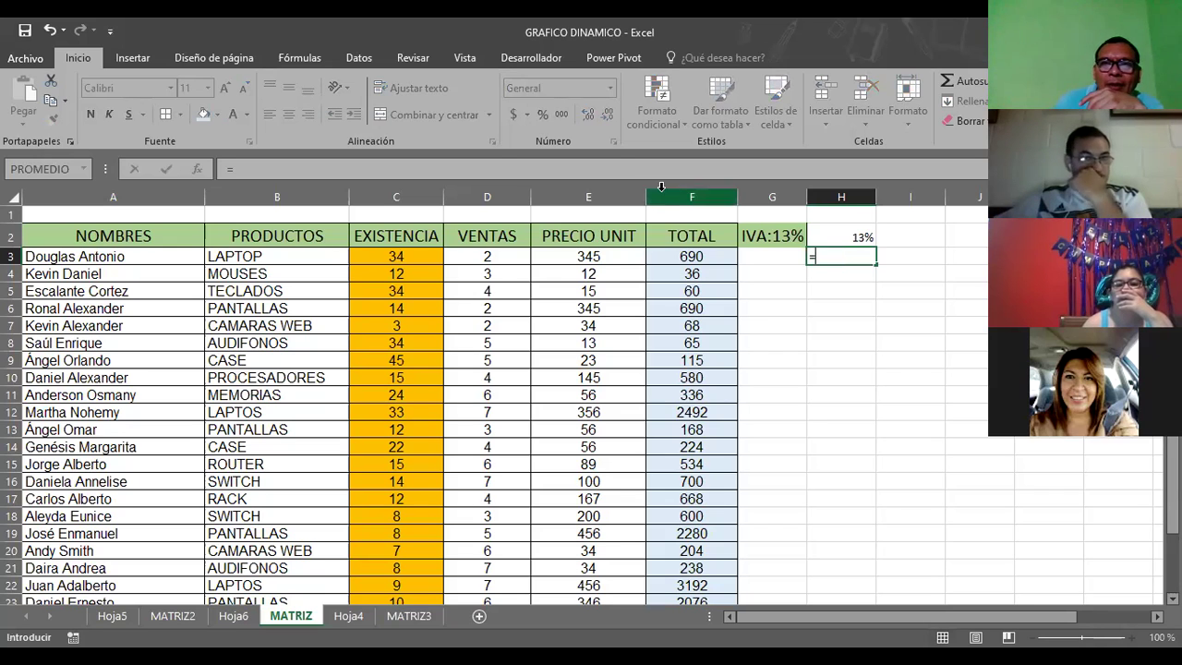
click(680, 257)
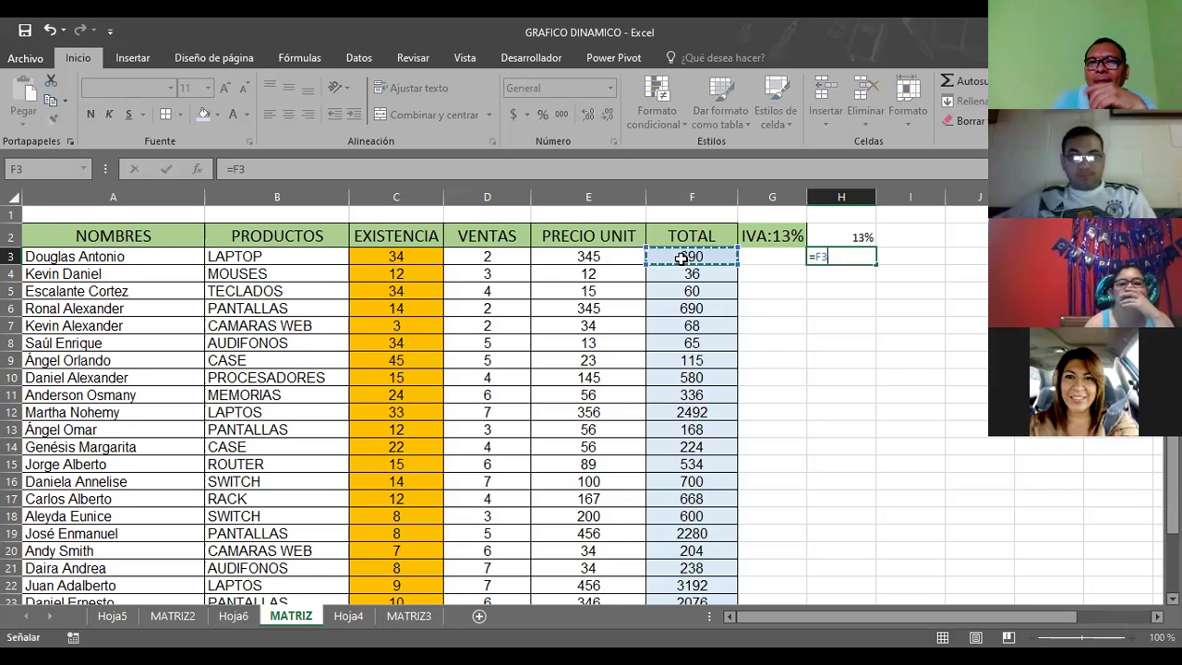
text(*)
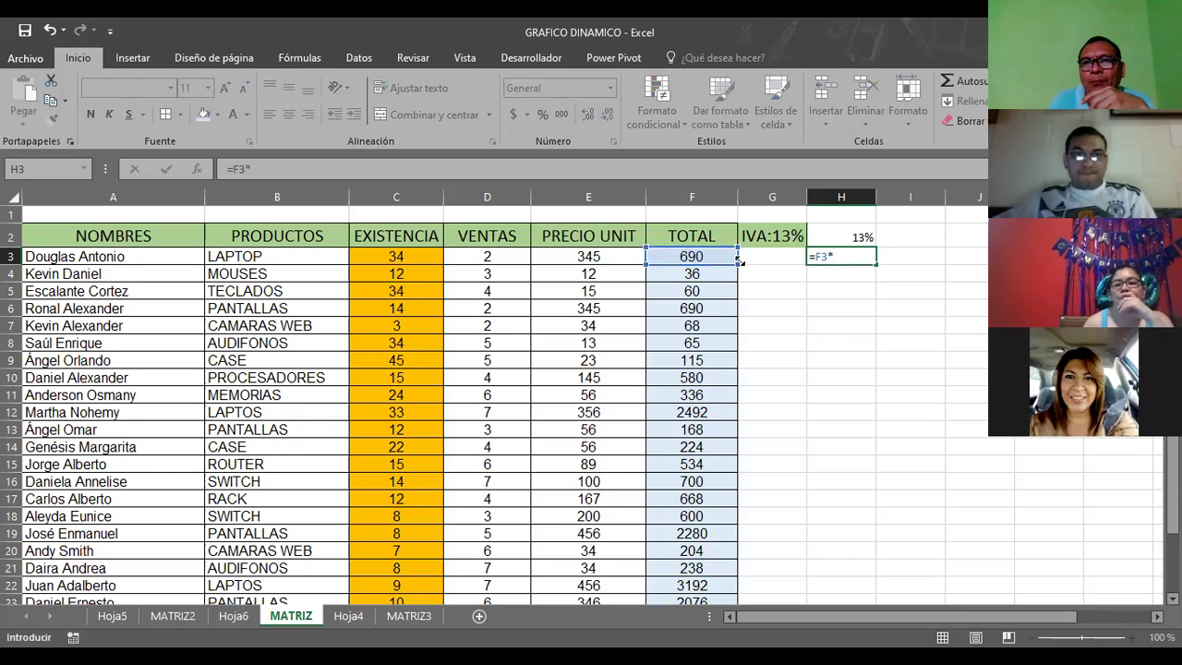
click(836, 238)
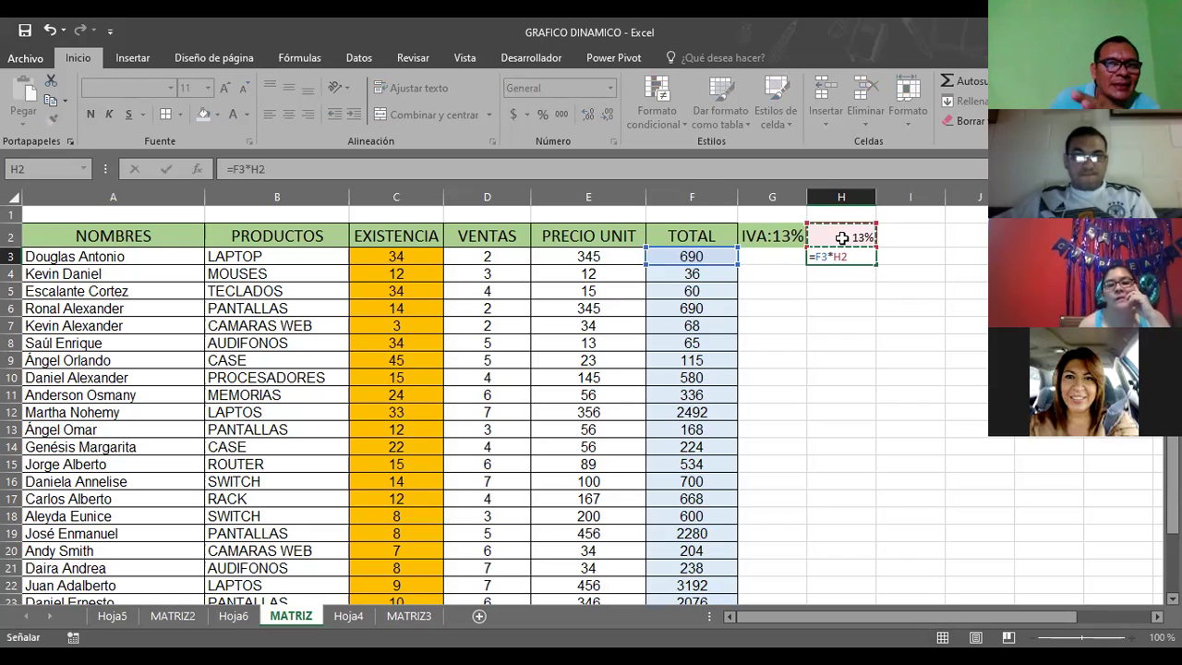
click(311, 169)
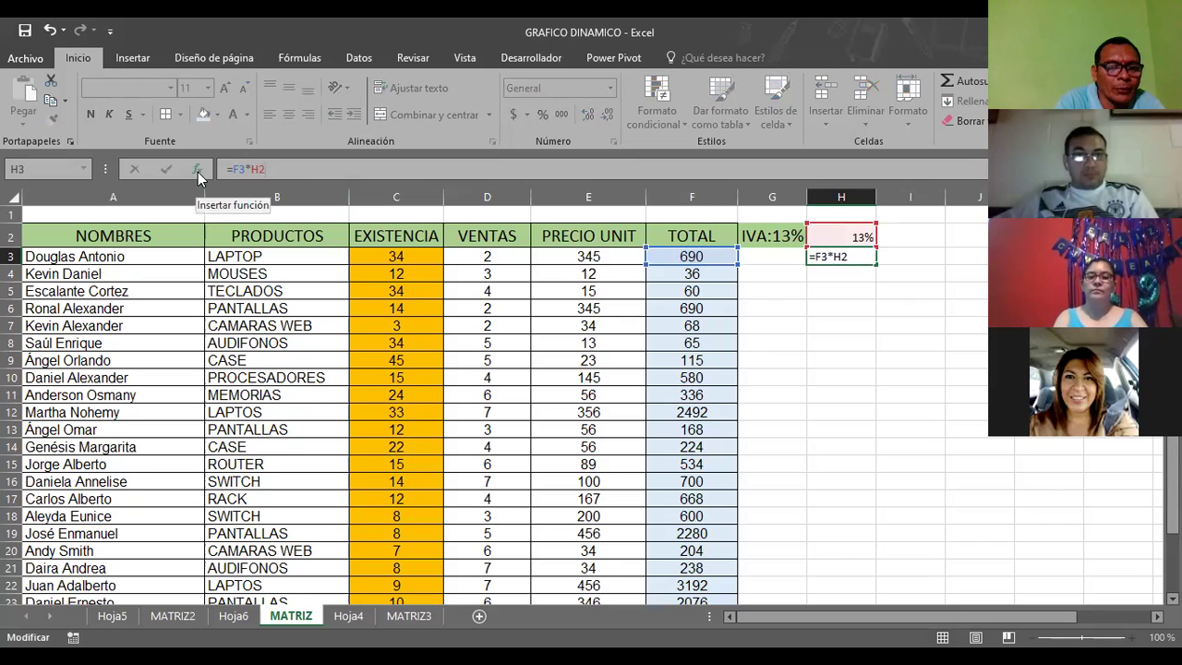
key(F4)
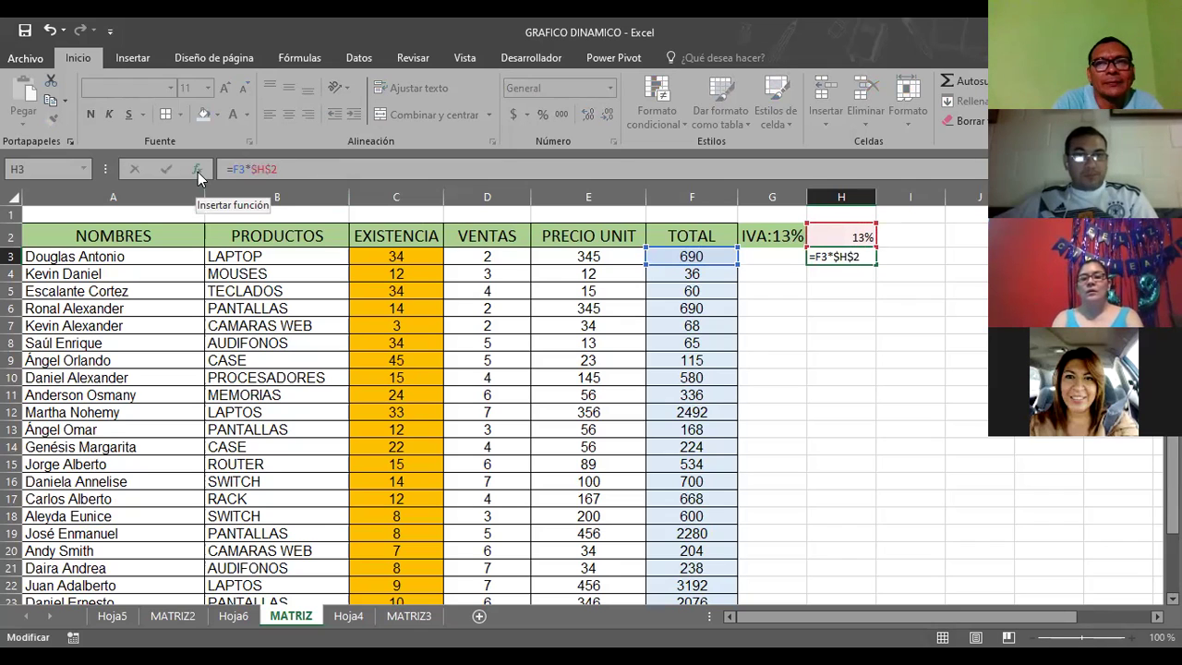
key(Return)
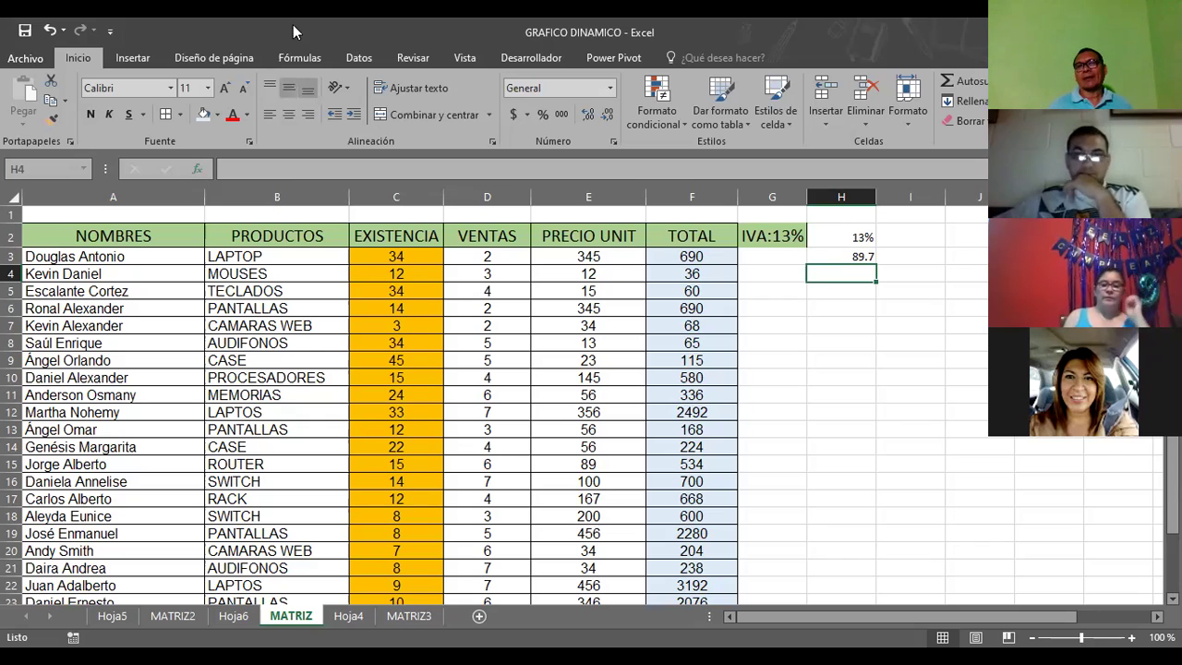
- Copy the IVA formula down column H to row 25
click(860, 254)
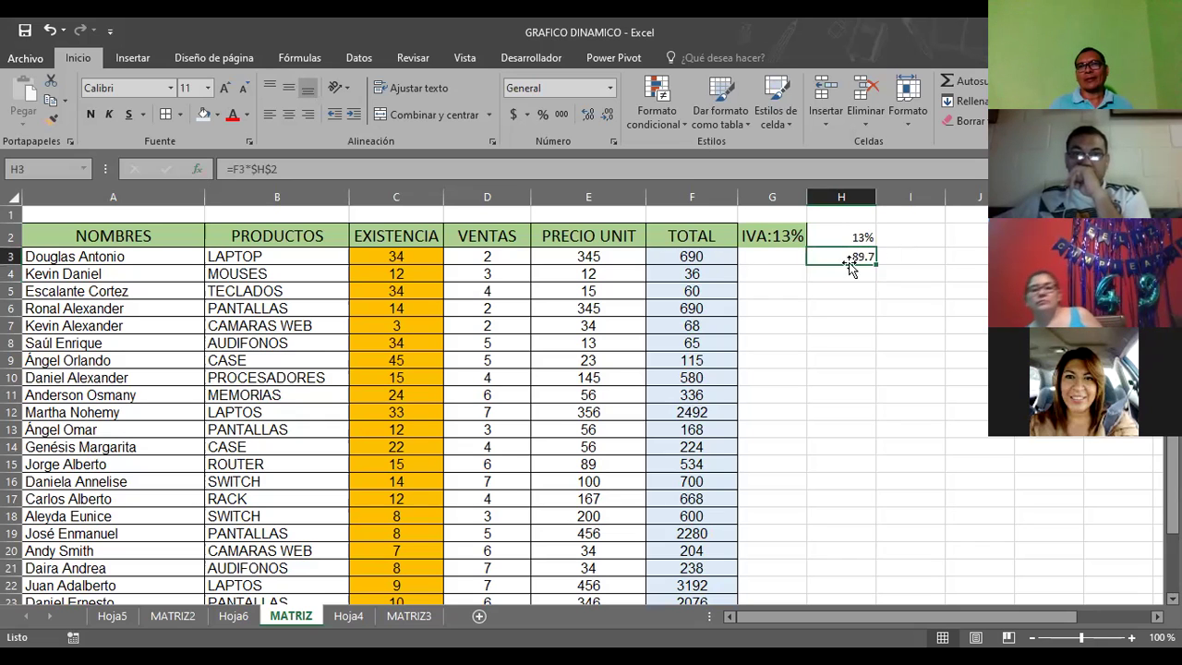
mouse_move(875, 262)
mouse_down()
mouse_move(884, 591)
mouse_move(880, 510)
mouse_up()
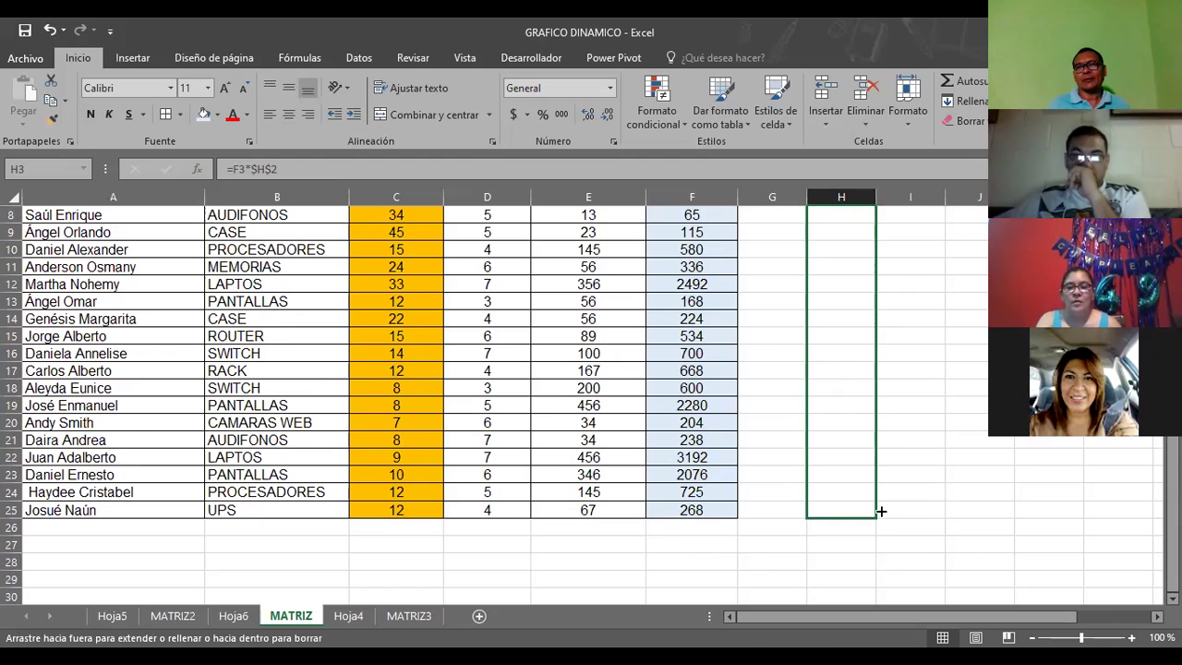
drag(881, 510, 881, 510)
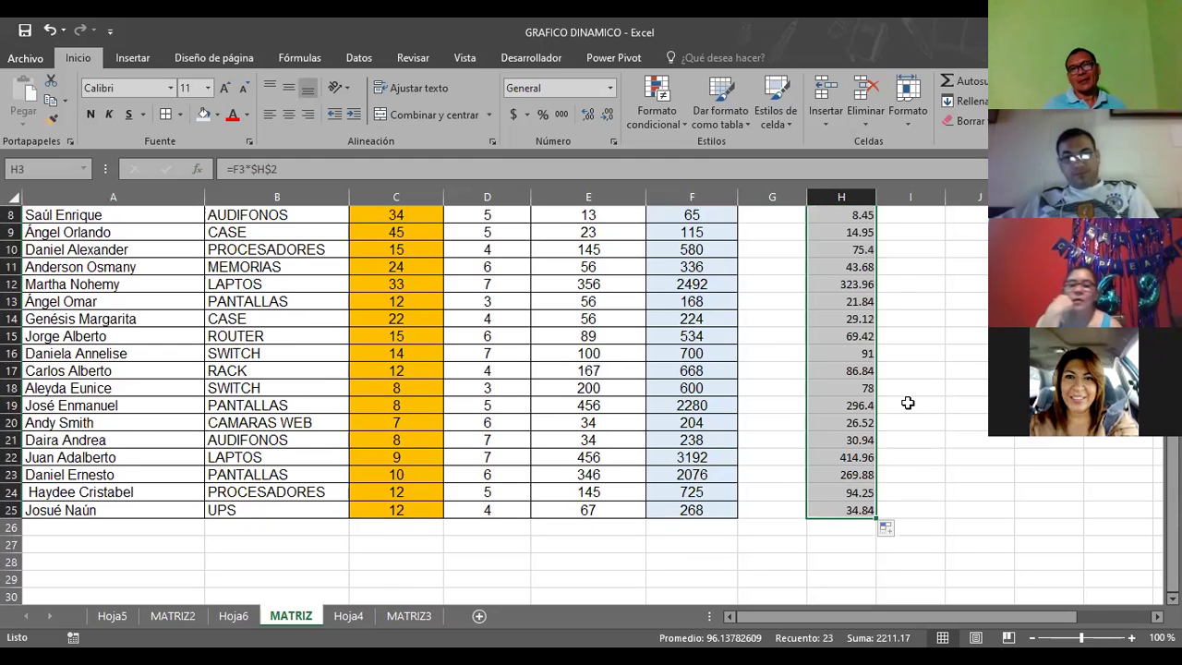
- Delete column G, which held the IVA label
click(933, 388)
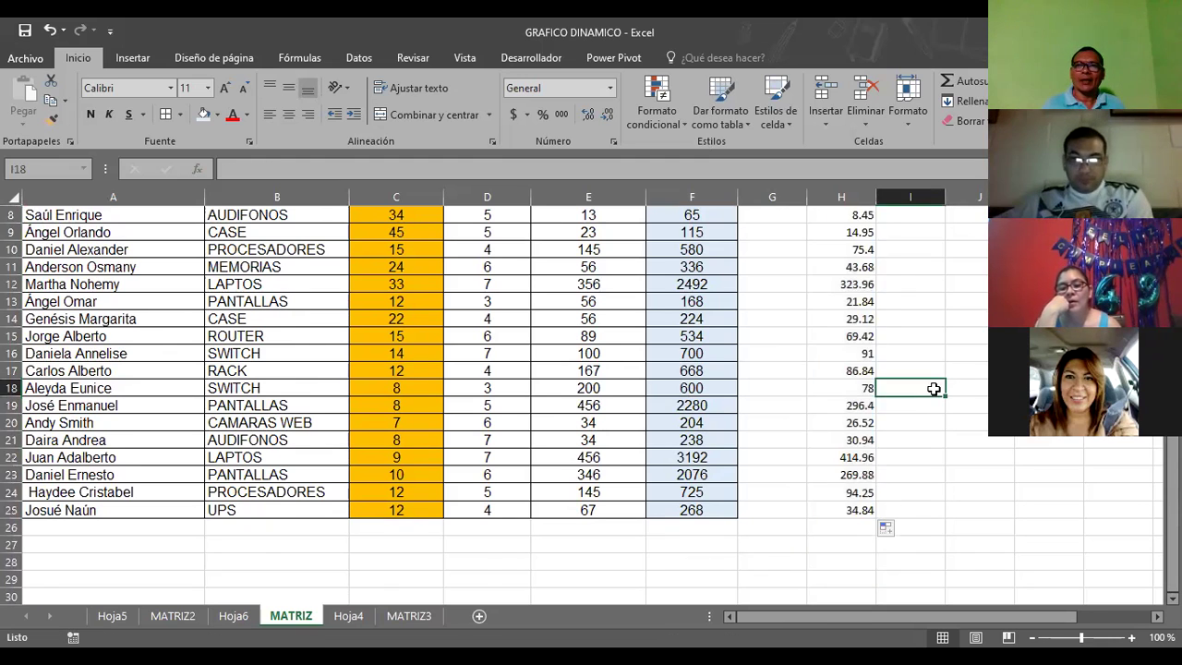
scroll(933, 389, up, 3)
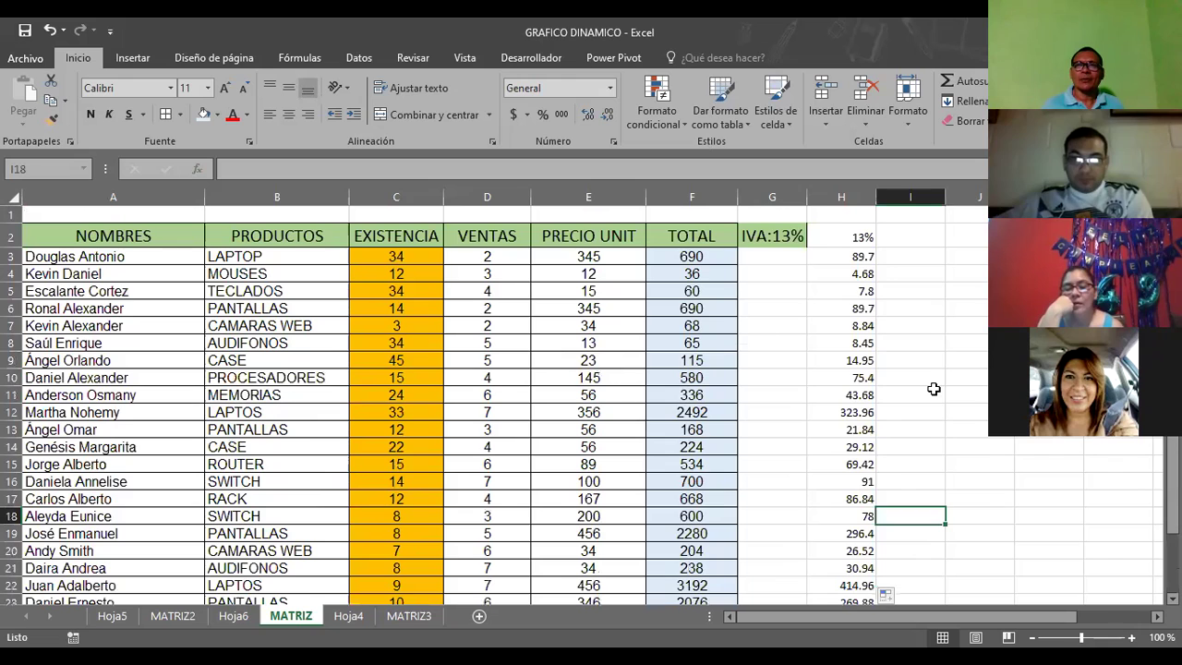
click(780, 191)
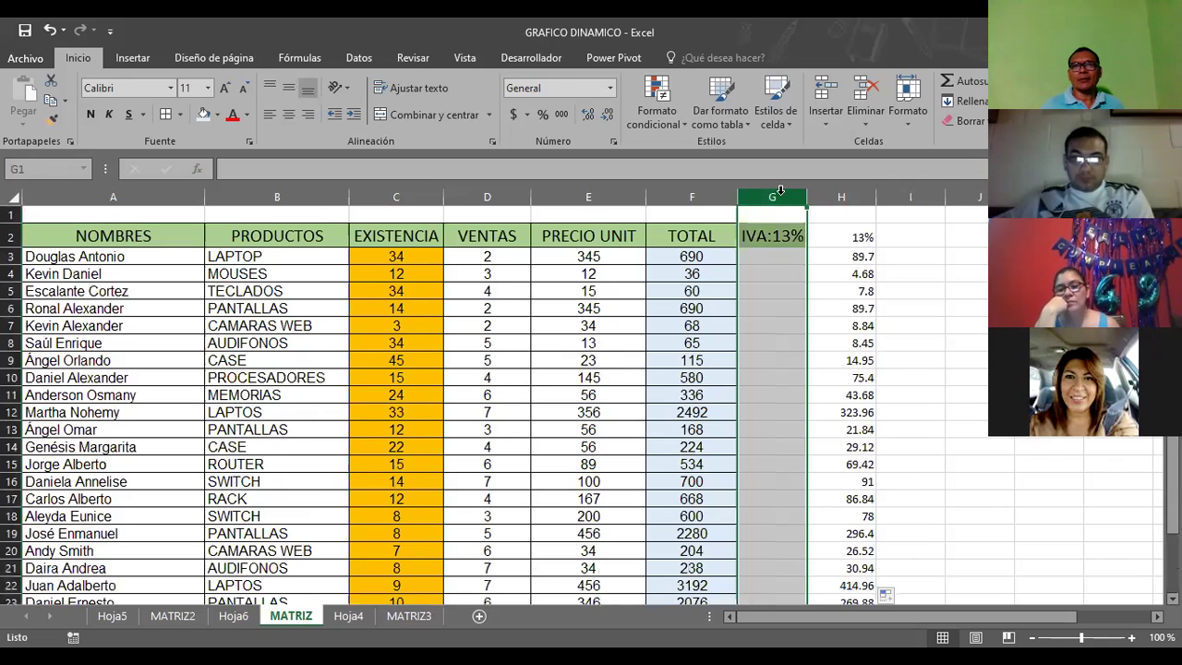
key(shift+F10)
click(828, 336)
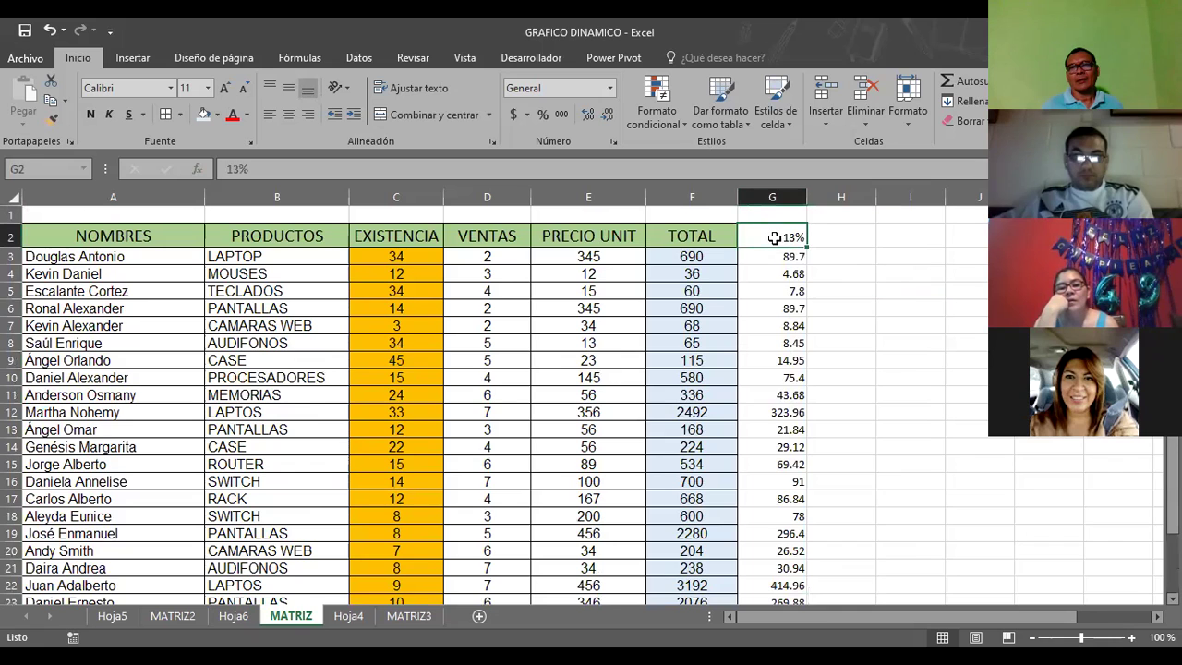
- Check the 13% rate and IVA values in column G, then select the table A2:G25
drag(778, 238, 772, 577)
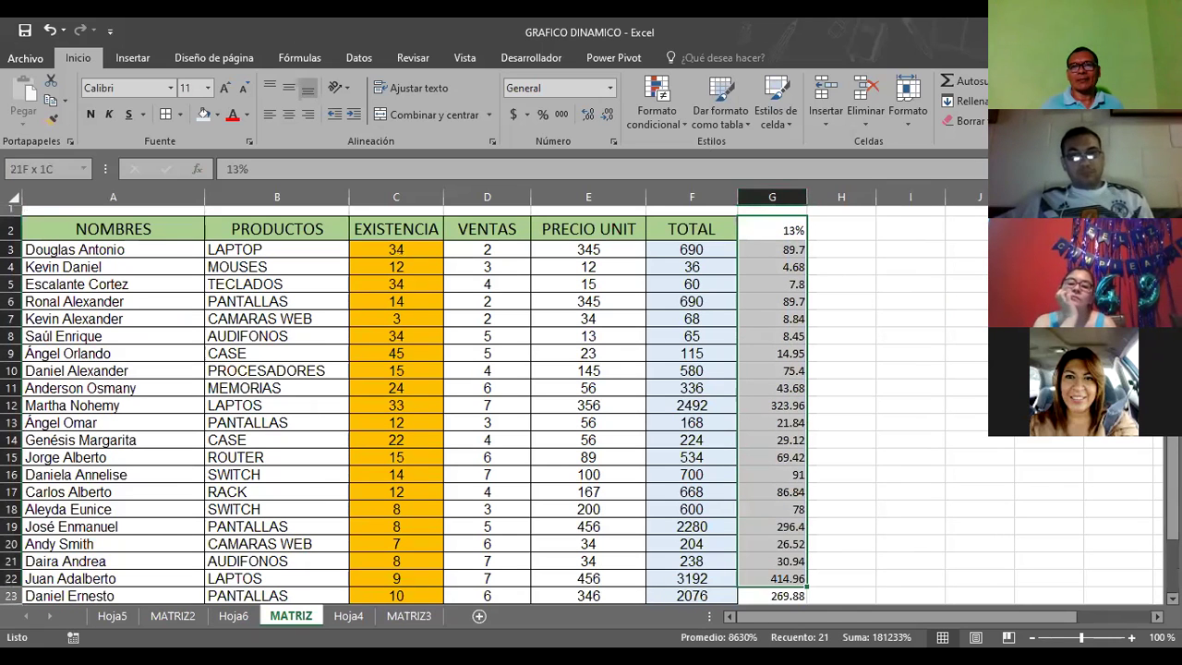
drag(765, 537, 771, 527)
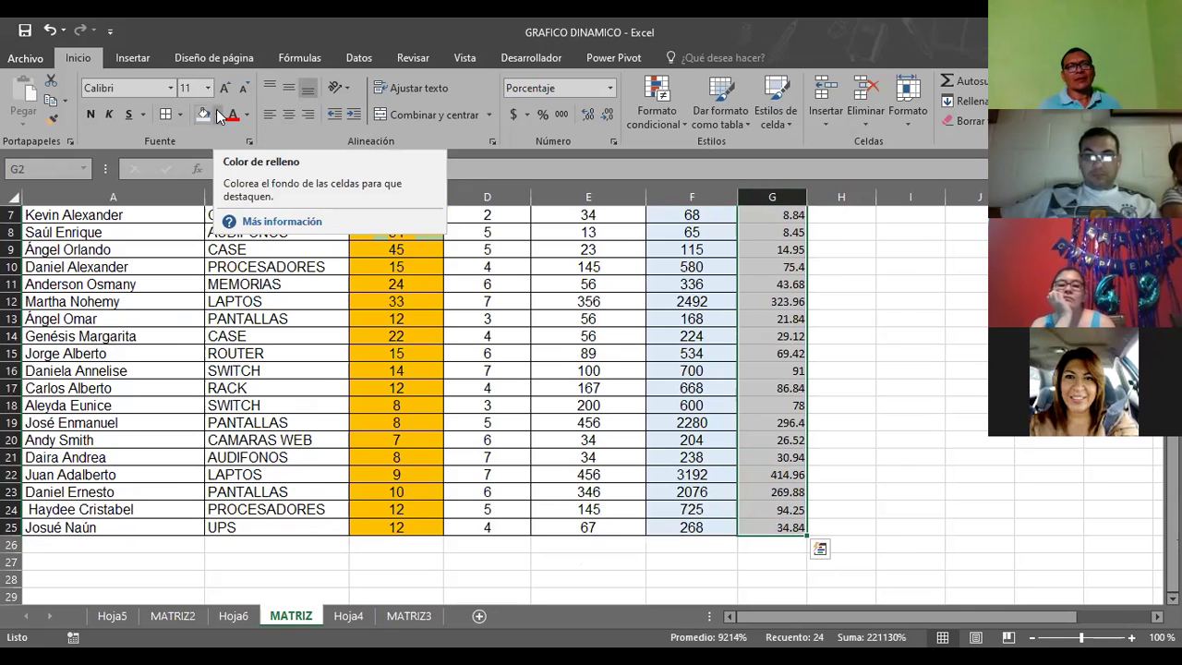
scroll(638, 305, up, 2)
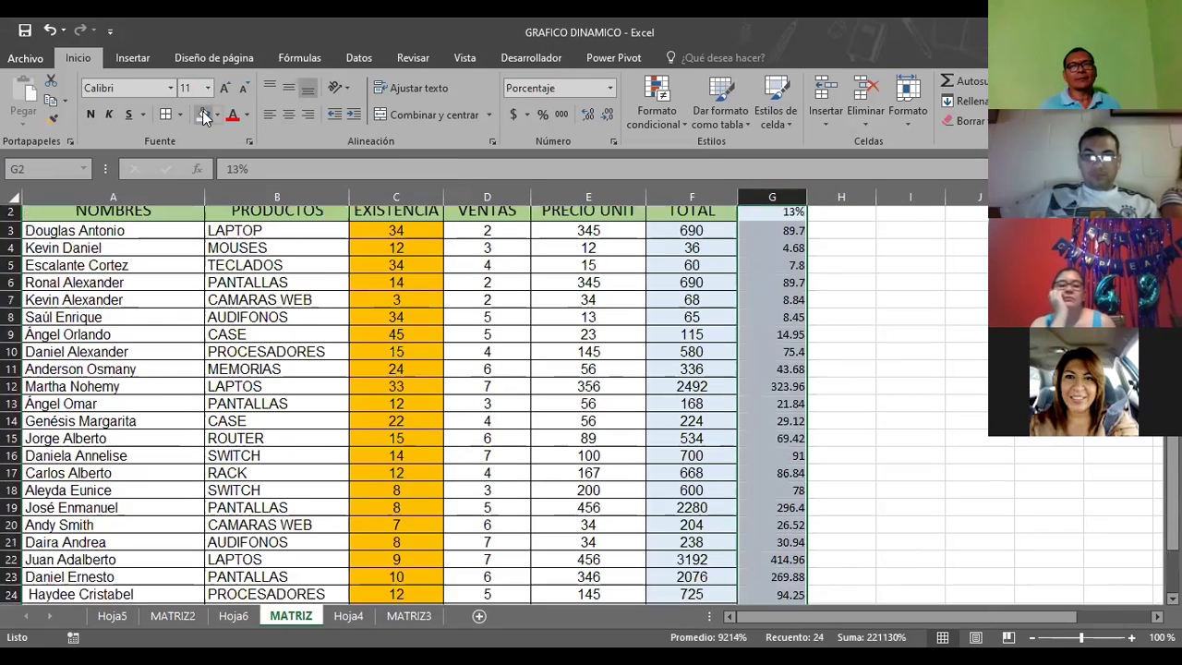
click(769, 239)
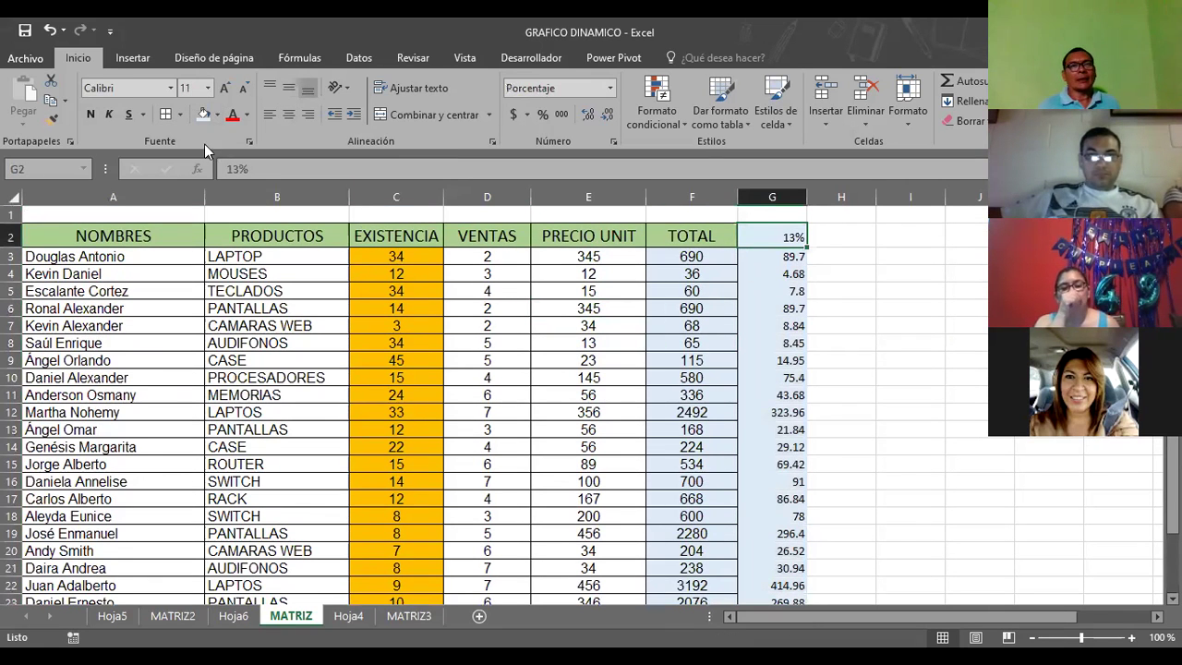
mouse_move(789, 256)
mouse_down()
mouse_move(825, 527)
mouse_move(759, 505)
mouse_move(771, 543)
mouse_up()
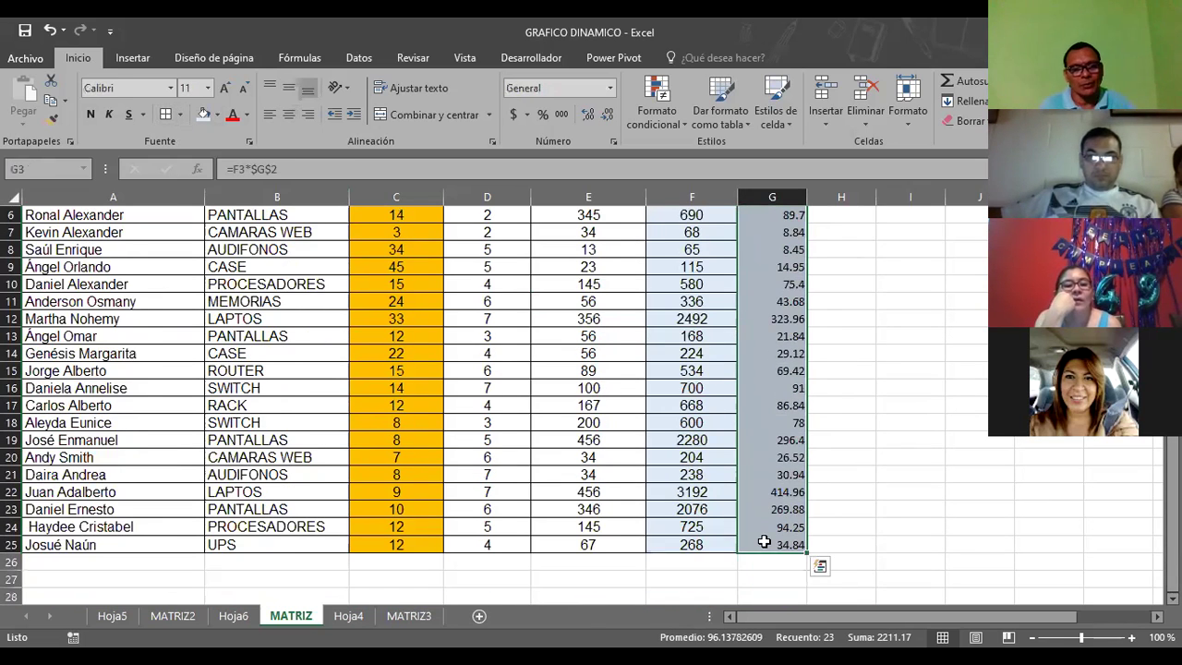
scroll(231, 378, up, 2)
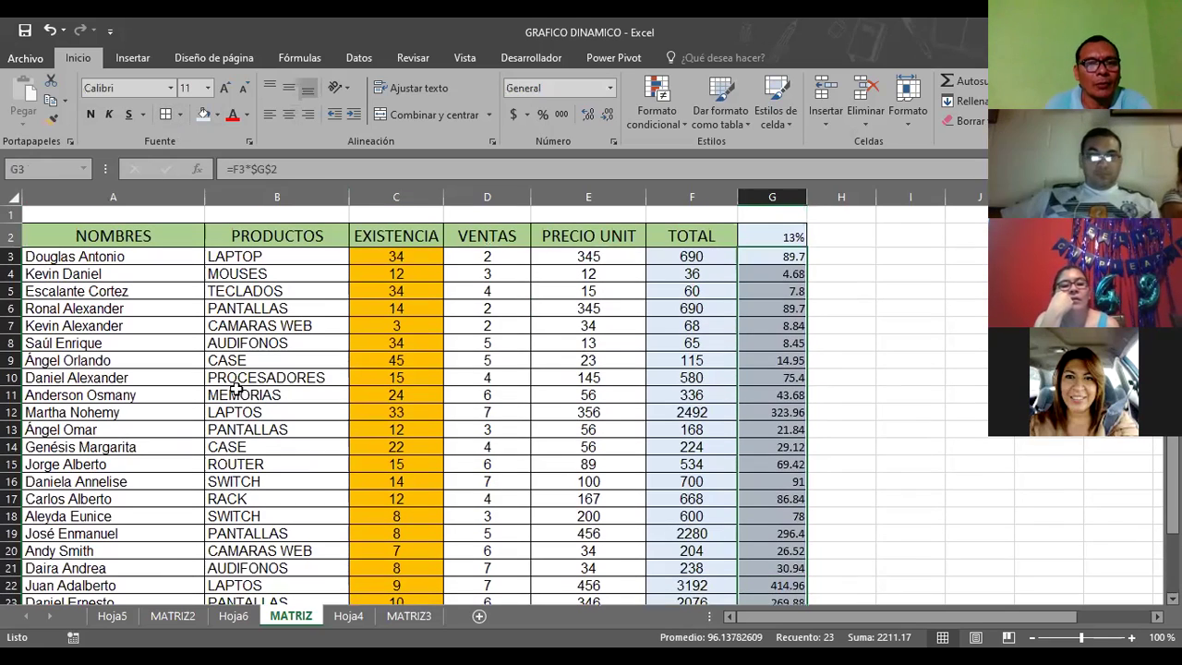
click(233, 378)
drag(109, 239, 814, 532)
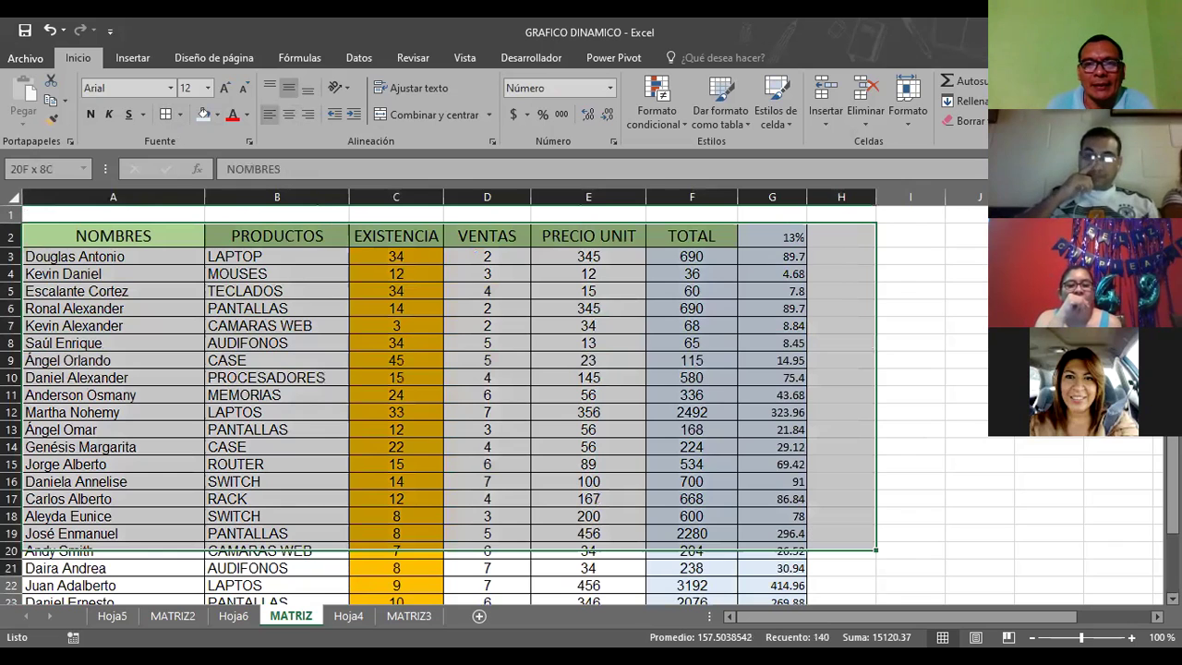
drag(773, 487, 785, 494)
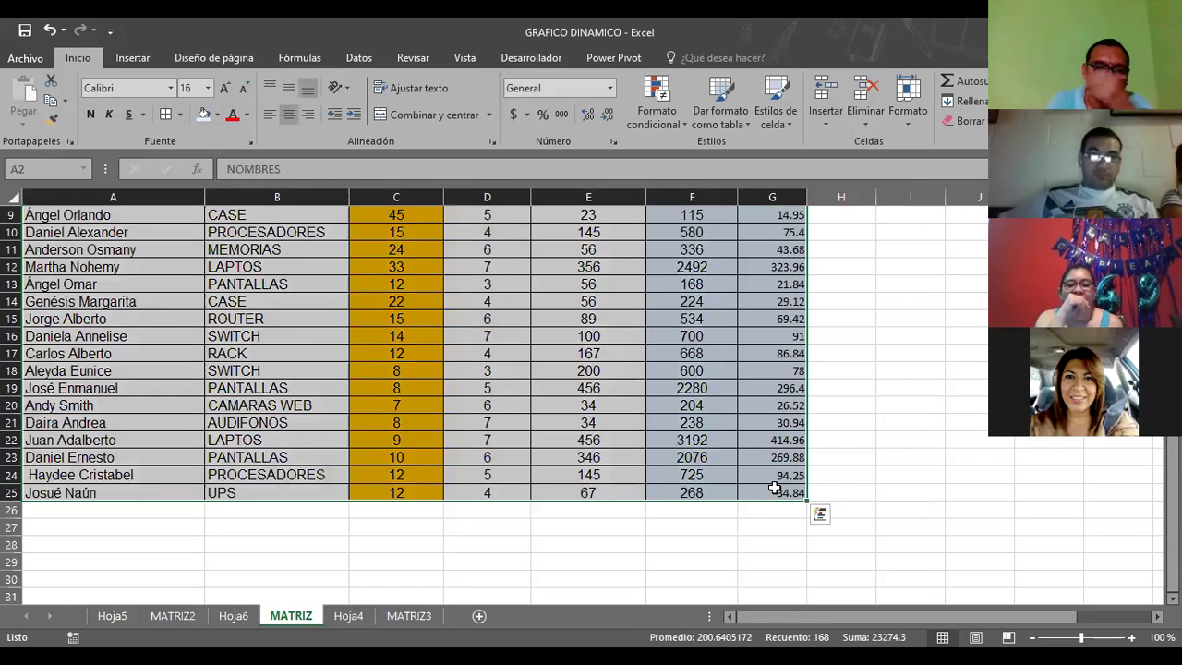
- Insert a pivot table from MATRIZ!$B$2:$G$25 on a new worksheet
click(134, 59)
click(27, 120)
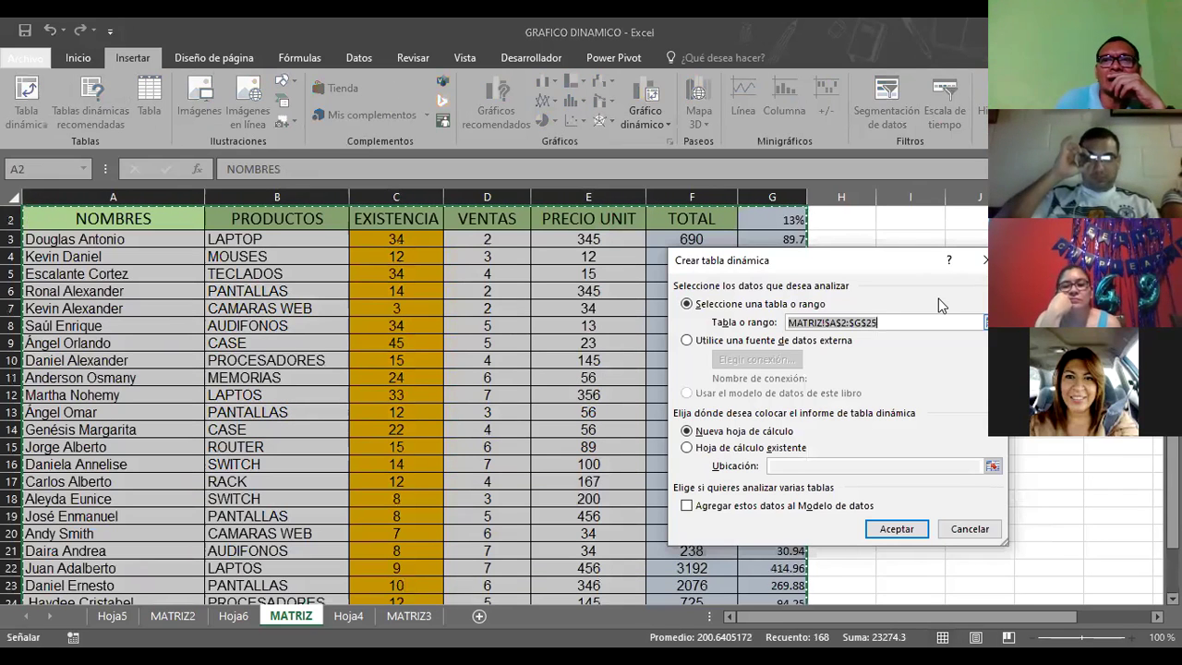
click(403, 242)
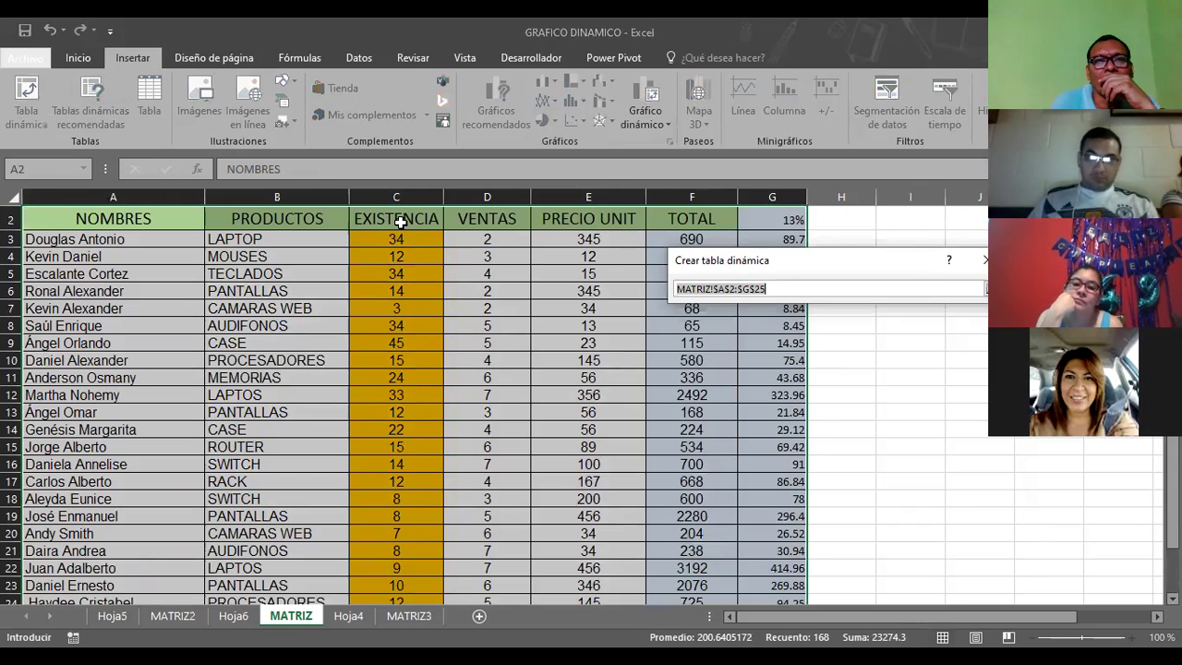
drag(396, 218, 487, 219)
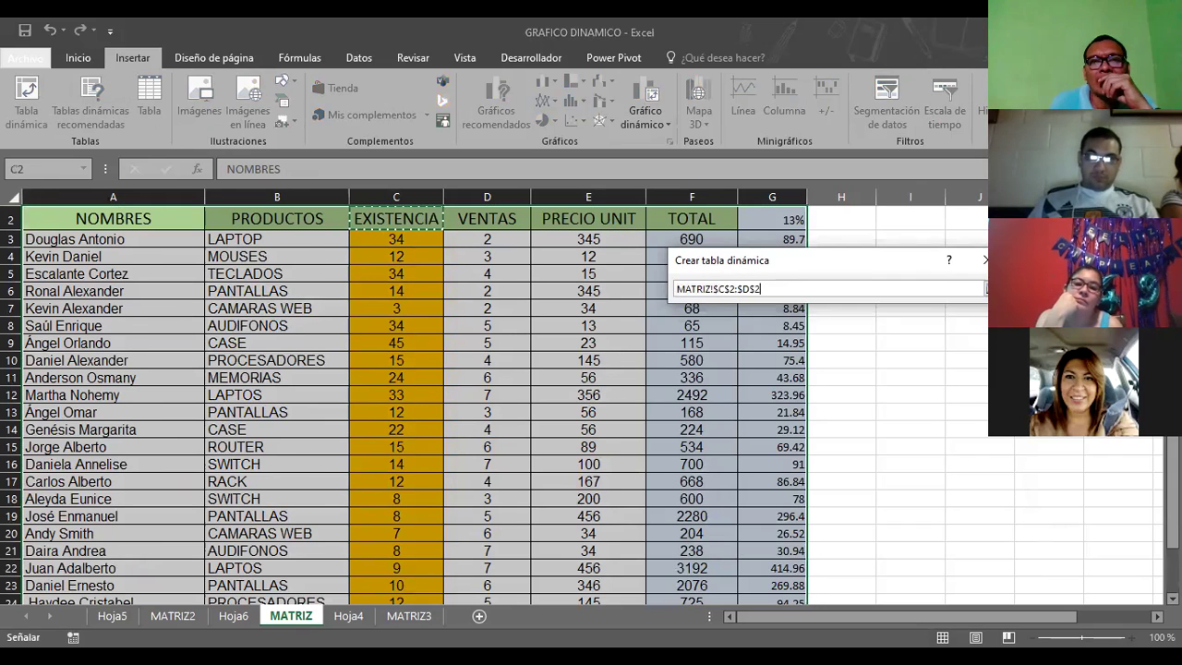
drag(396, 218, 787, 289)
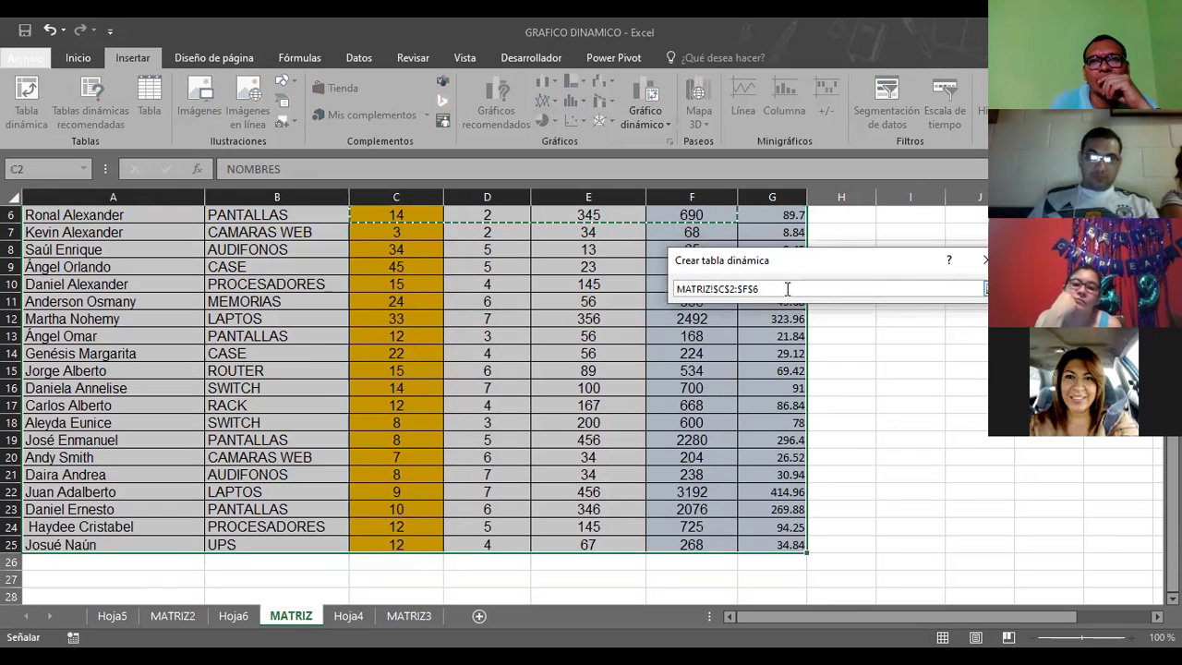
click(767, 287)
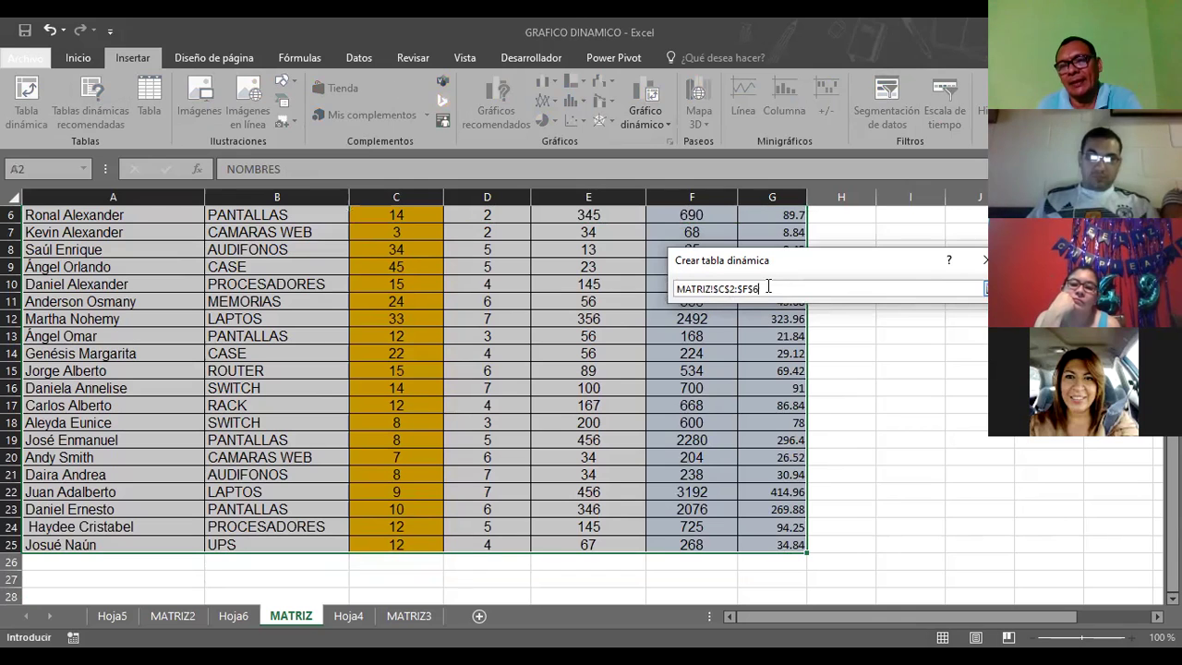
key(BackSpace)
key(BackSpace)
key(BackSpace)
key(BackSpace)
key(BackSpace)
key(BackSpace)
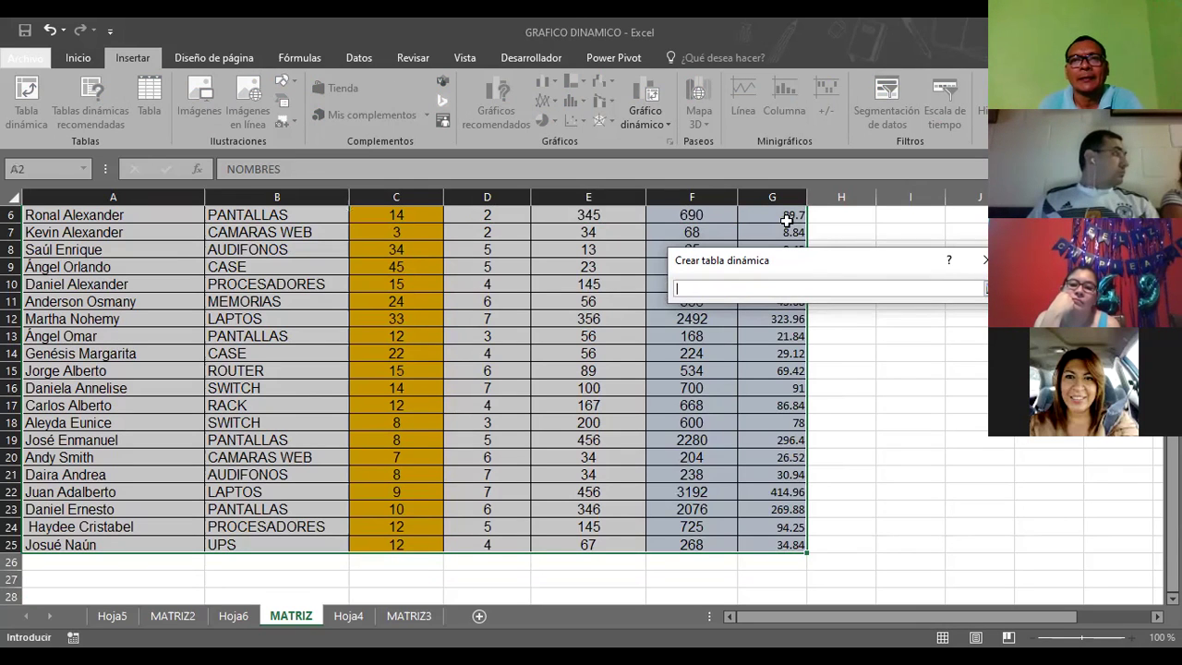
scroll(378, 233, up, 2)
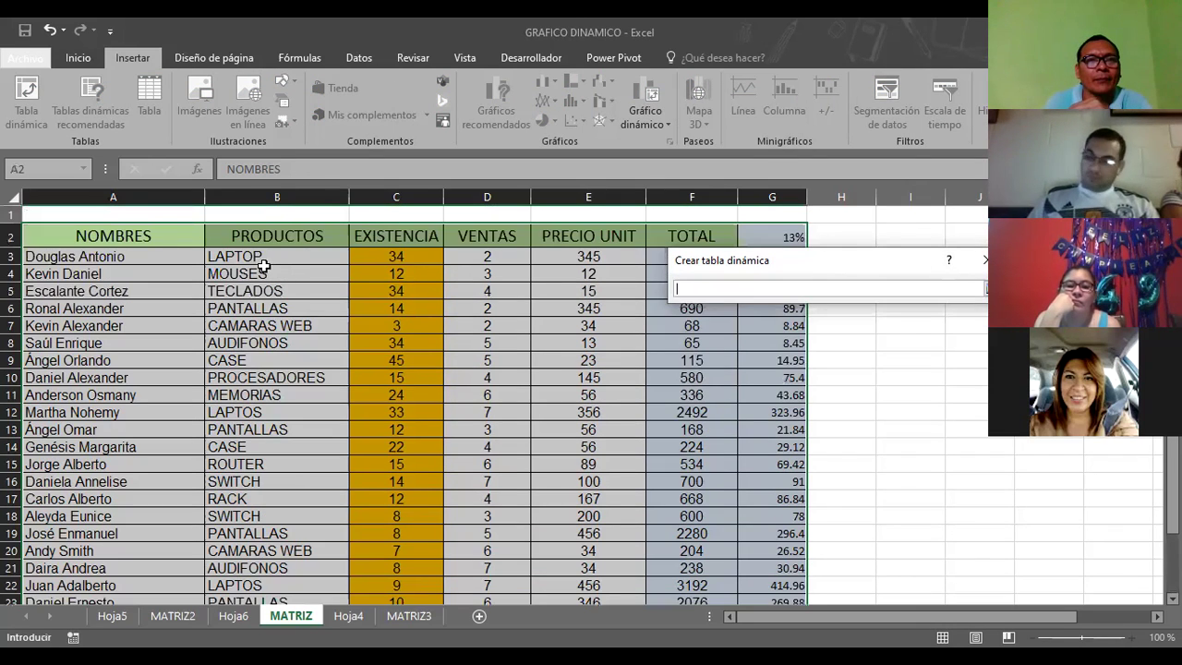
click(255, 236)
drag(255, 235, 801, 587)
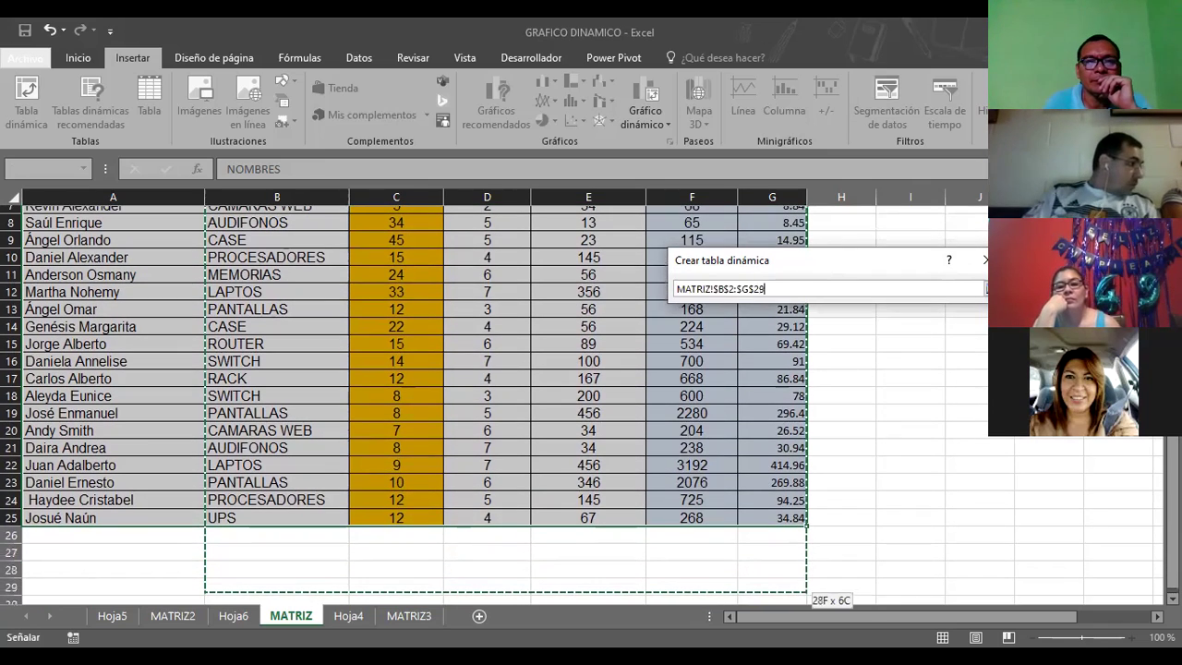
drag(750, 504, 749, 513)
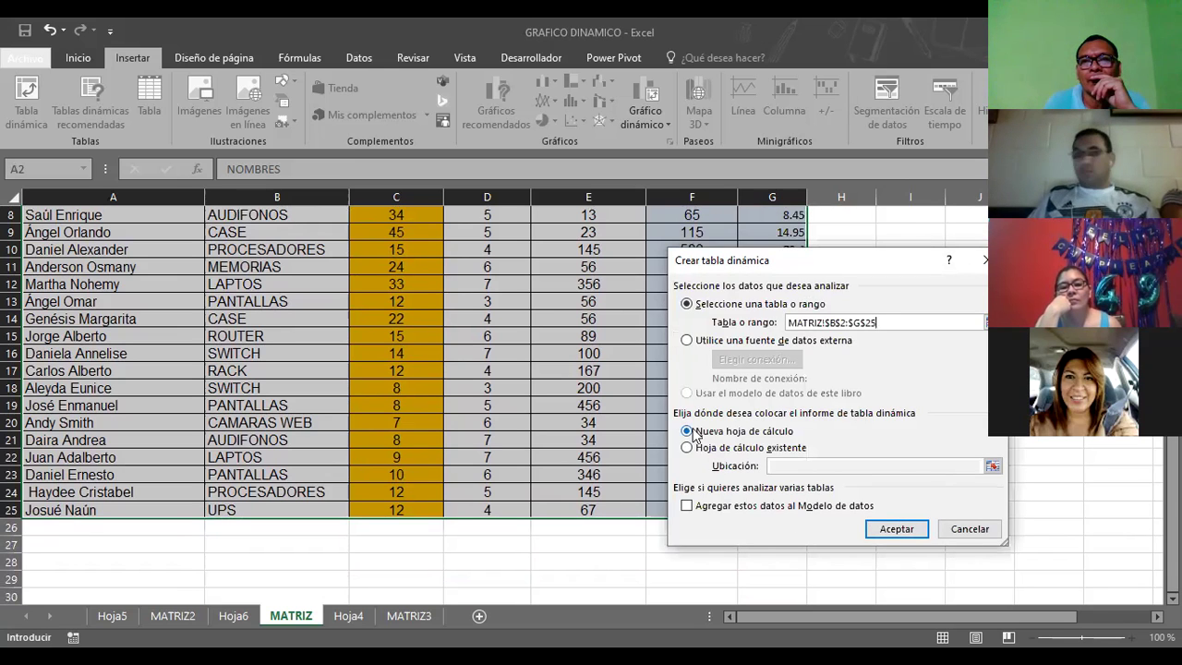
click(896, 529)
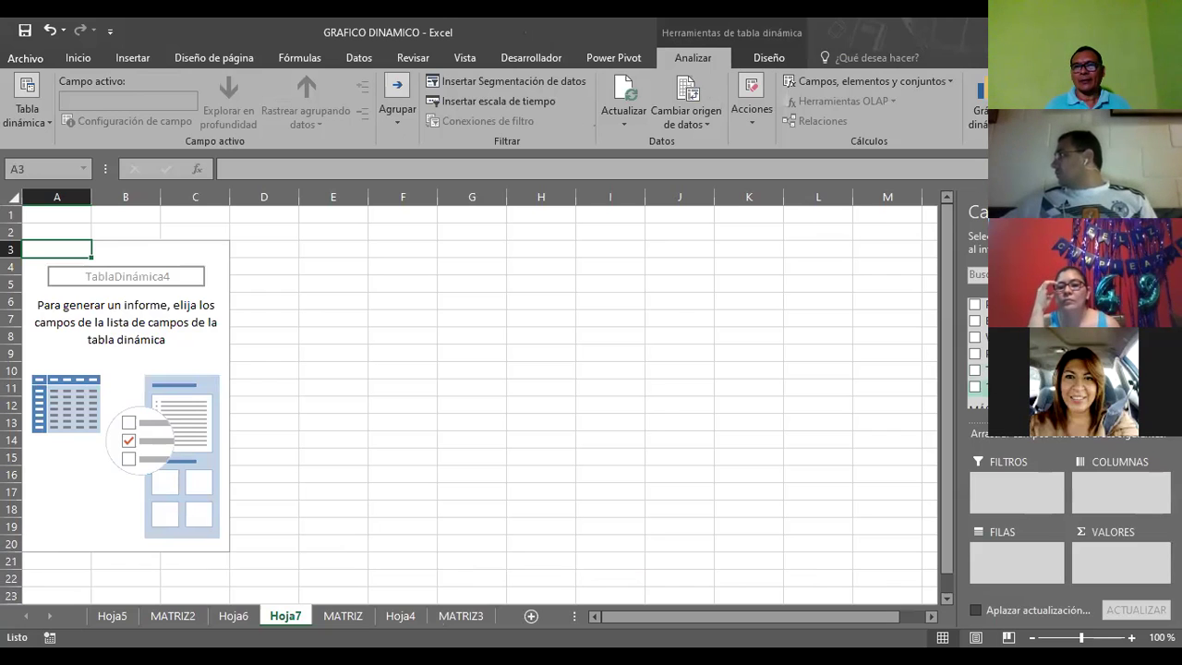
- Put 13% in Values, PRODUCTOS in Filters and TOTAL in Columns
drag(992, 386, 1114, 552)
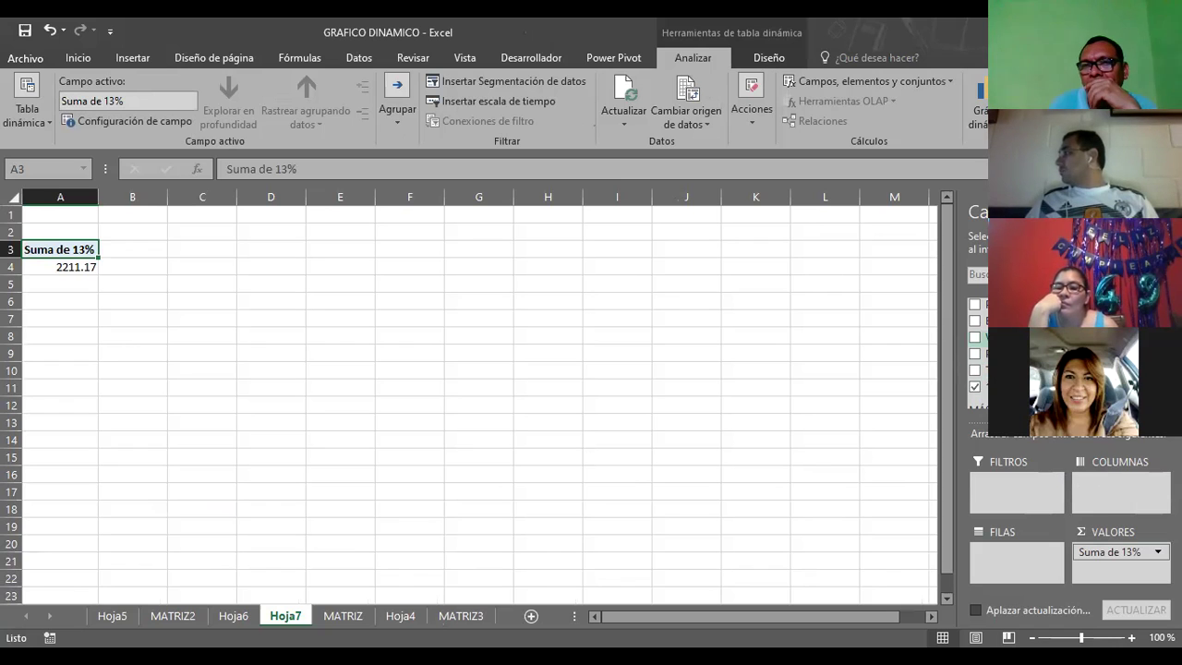
drag(997, 304, 1023, 478)
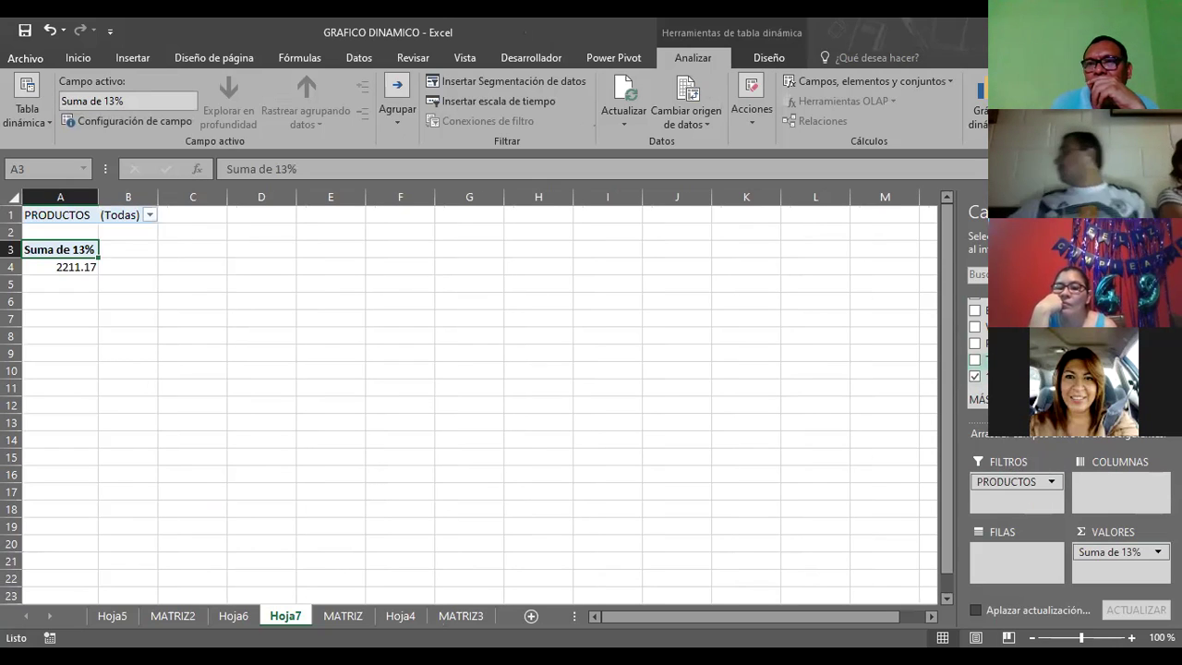
drag(978, 360, 1117, 482)
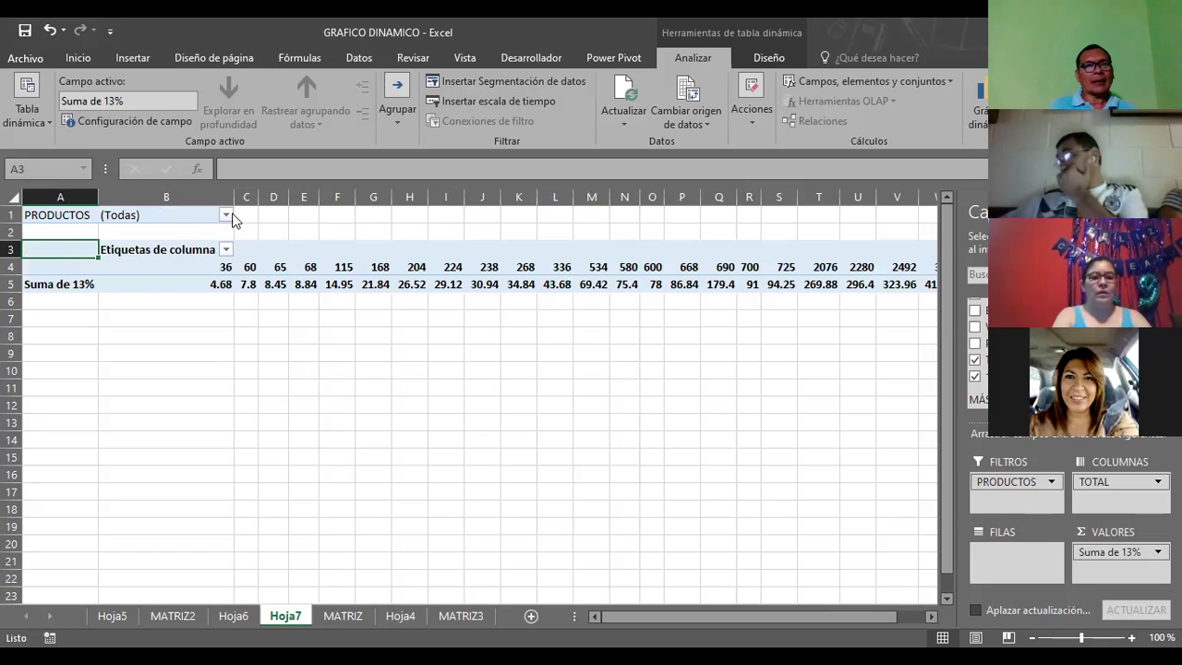
- Filter PRODUCTOS to PROCESADORES, LAPTOS and MOUSES, then check the 36 column's sum
click(226, 215)
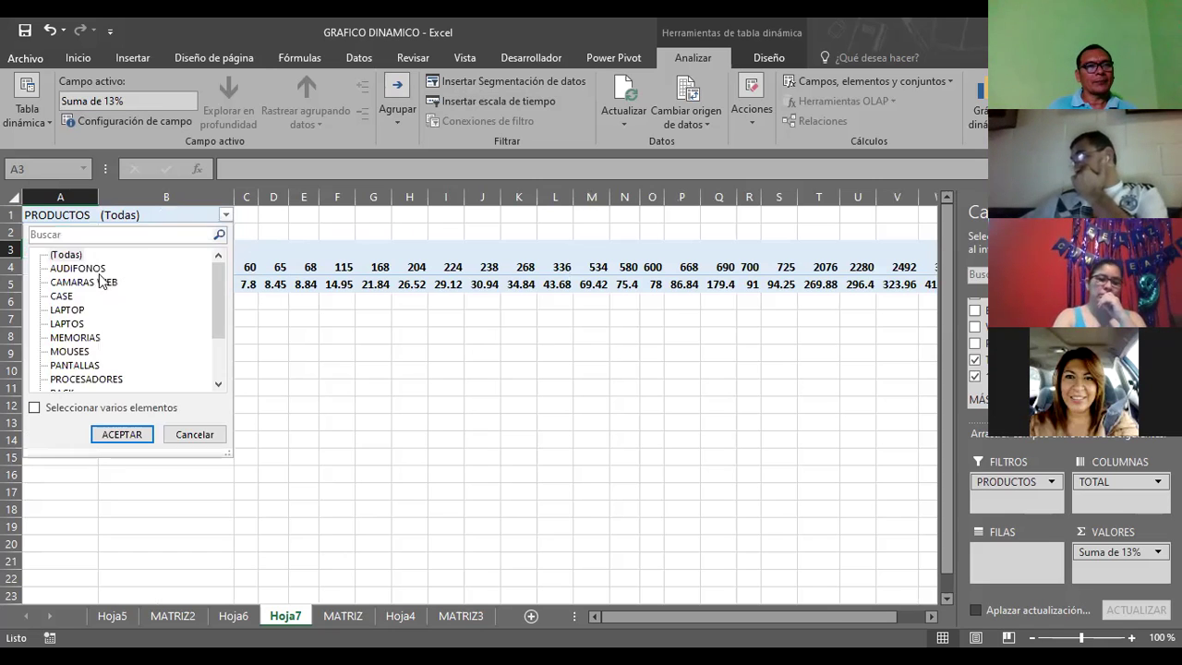
click(71, 255)
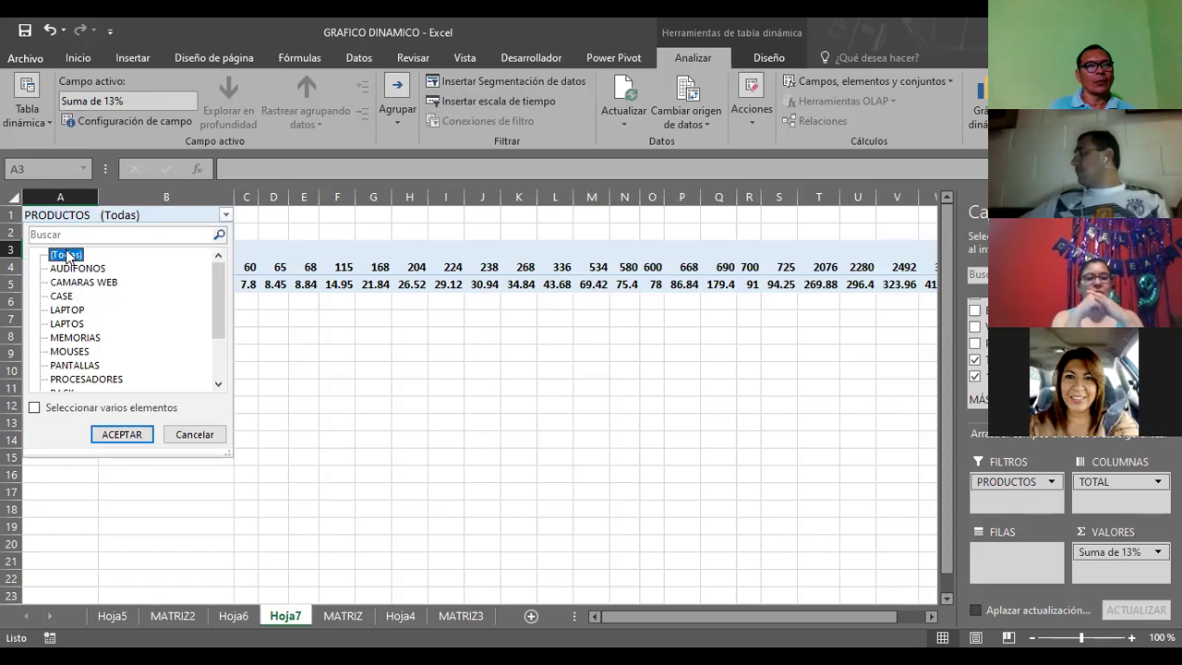
click(34, 407)
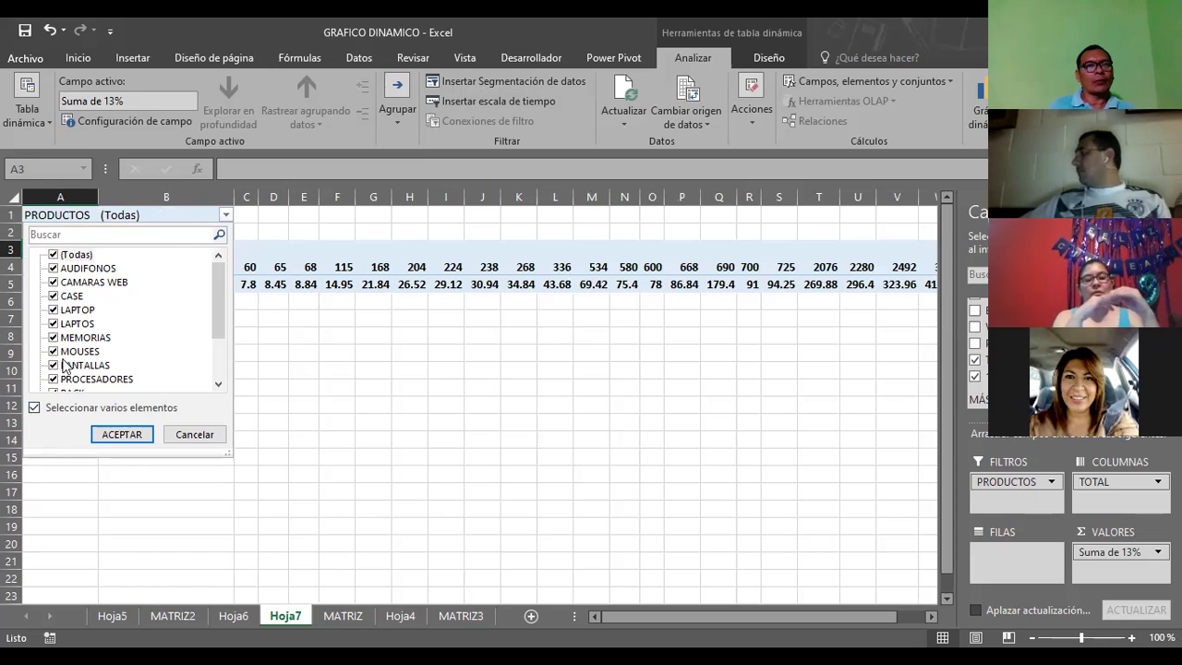
click(54, 254)
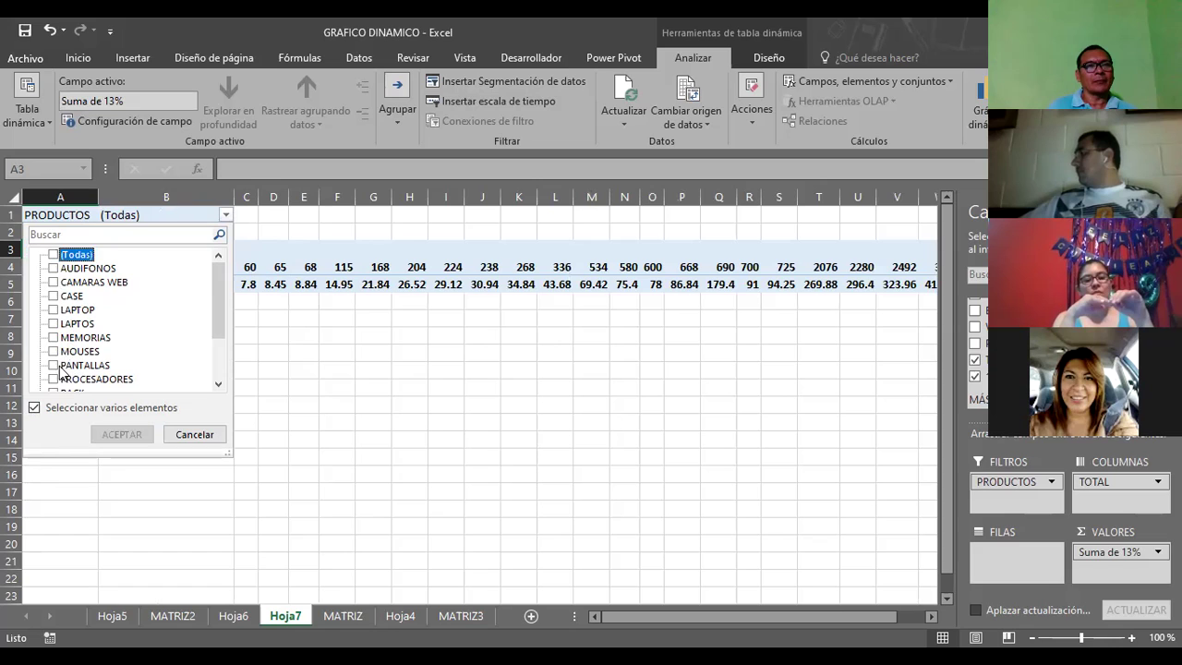
click(54, 378)
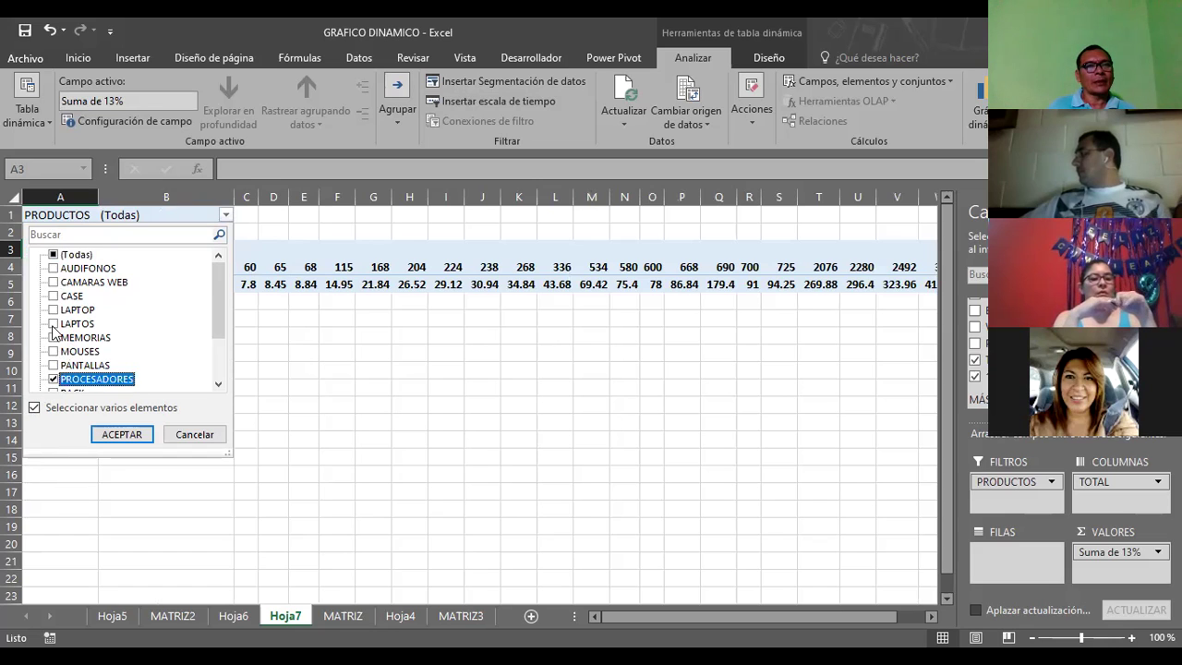
click(53, 323)
click(54, 351)
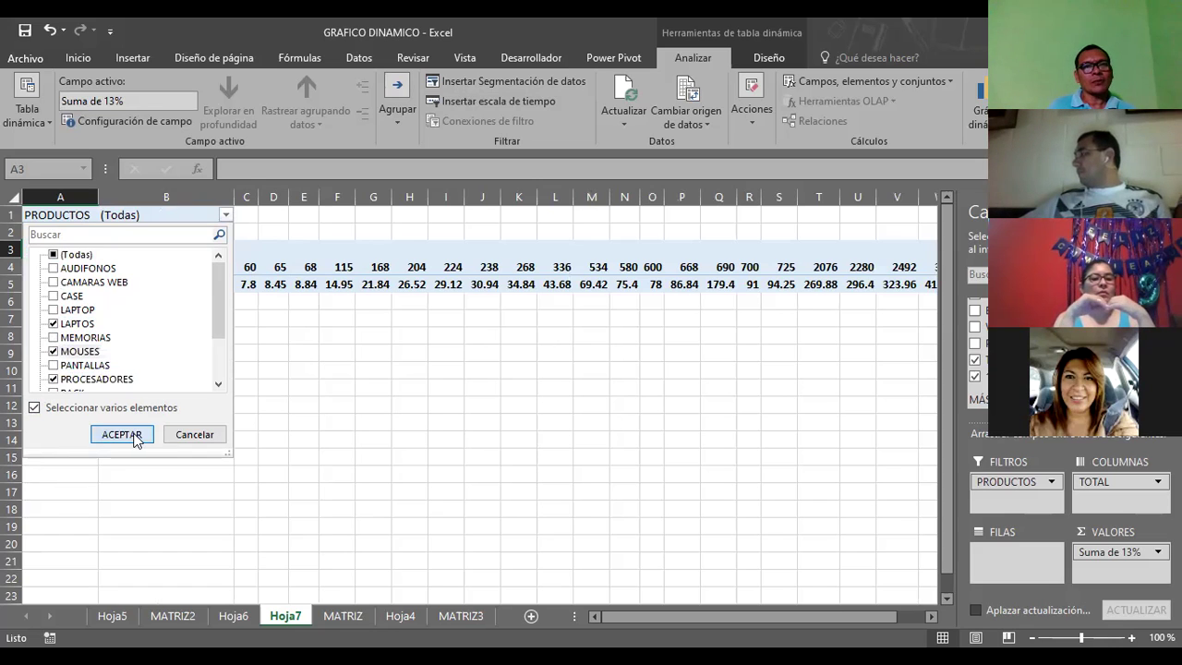
click(123, 434)
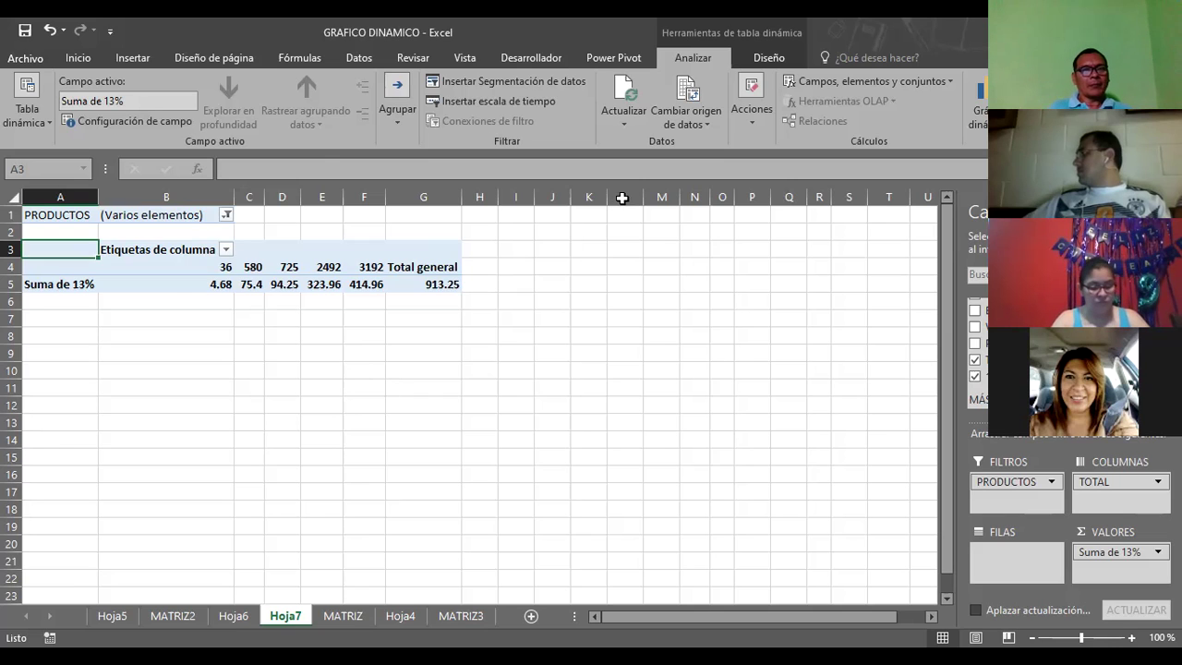
click(179, 284)
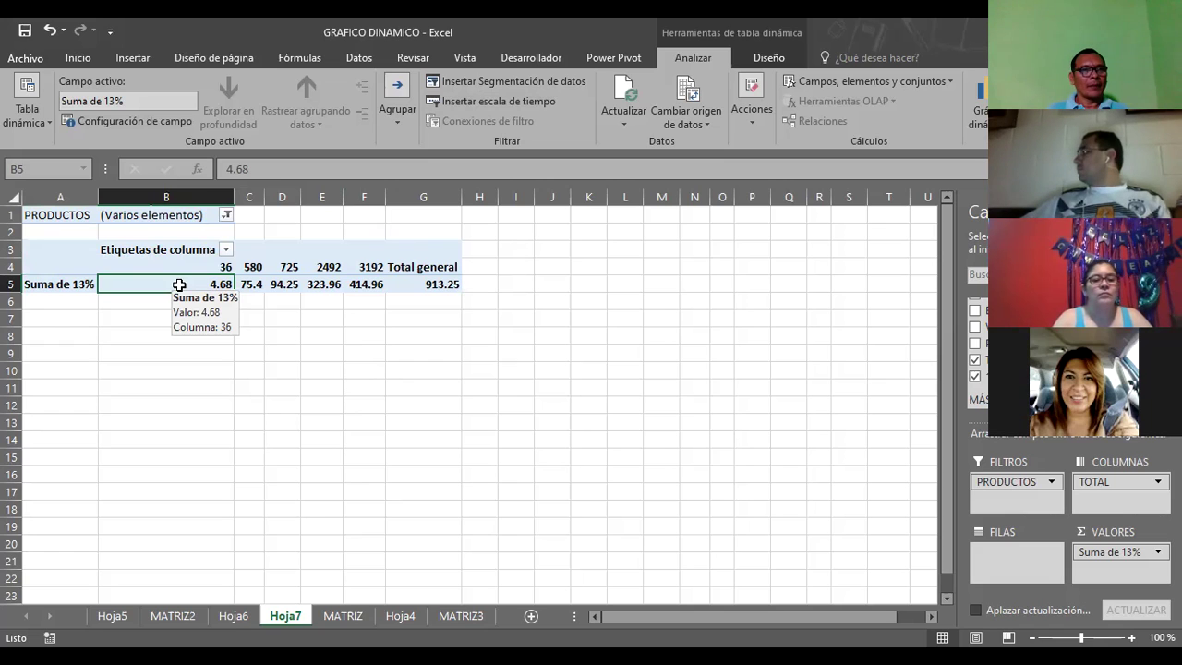
- Enter a formula in B6 that doubles the pivot's 36-column value in B5
click(176, 303)
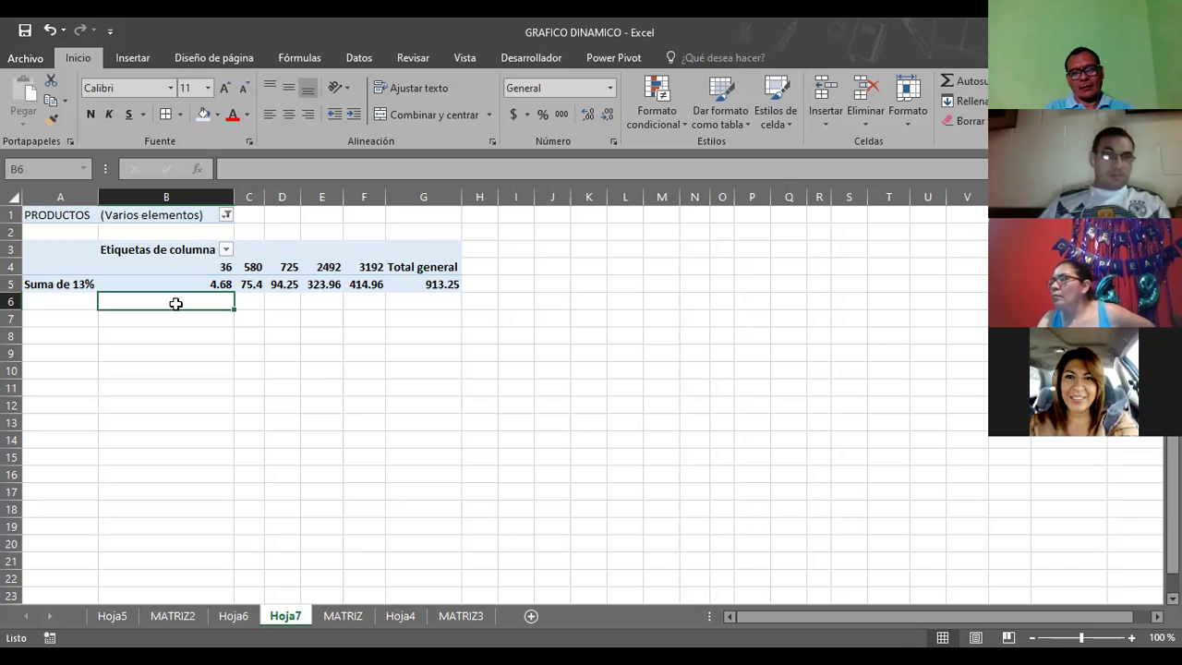
text(=)
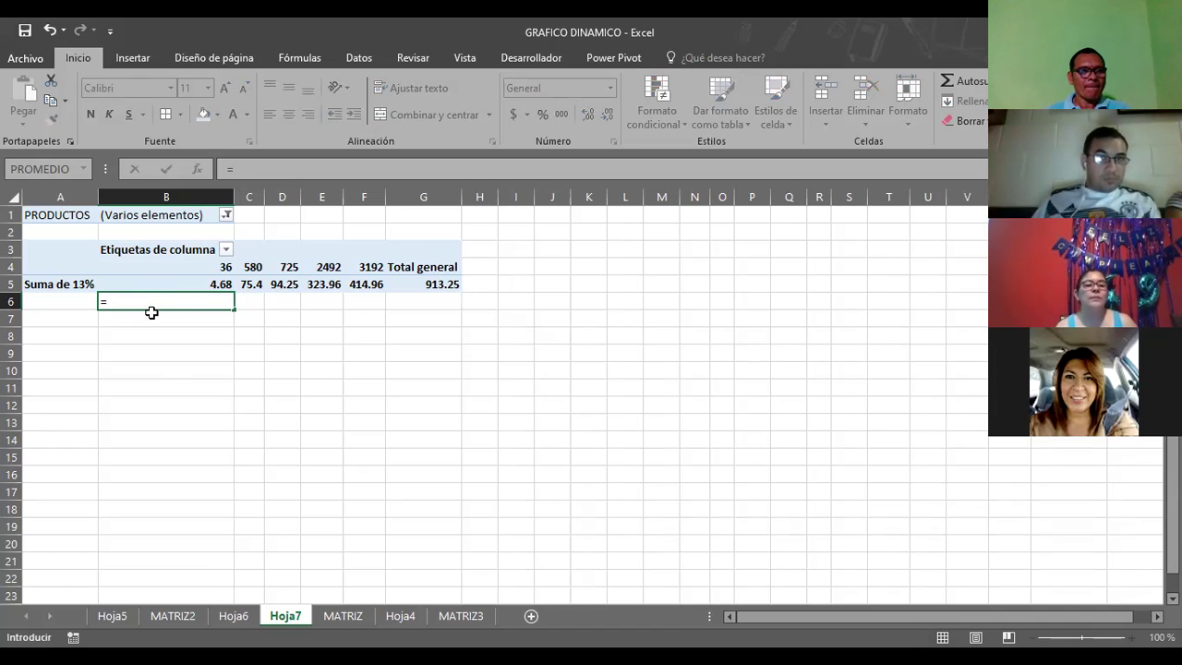
click(163, 280)
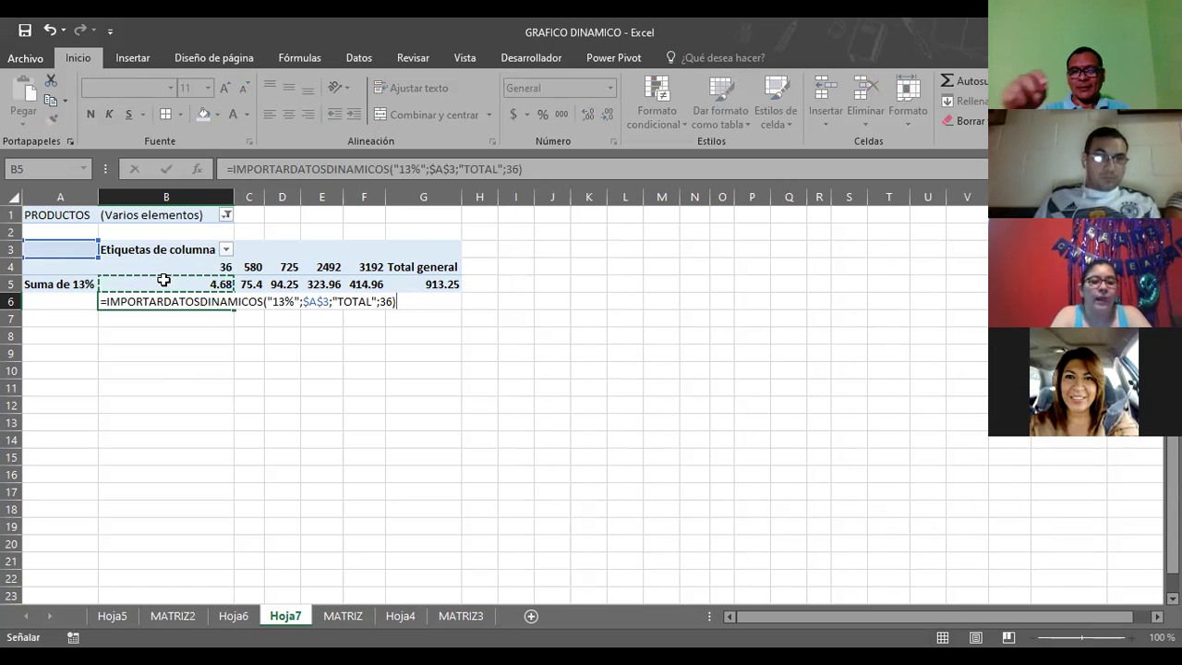
text(*2)
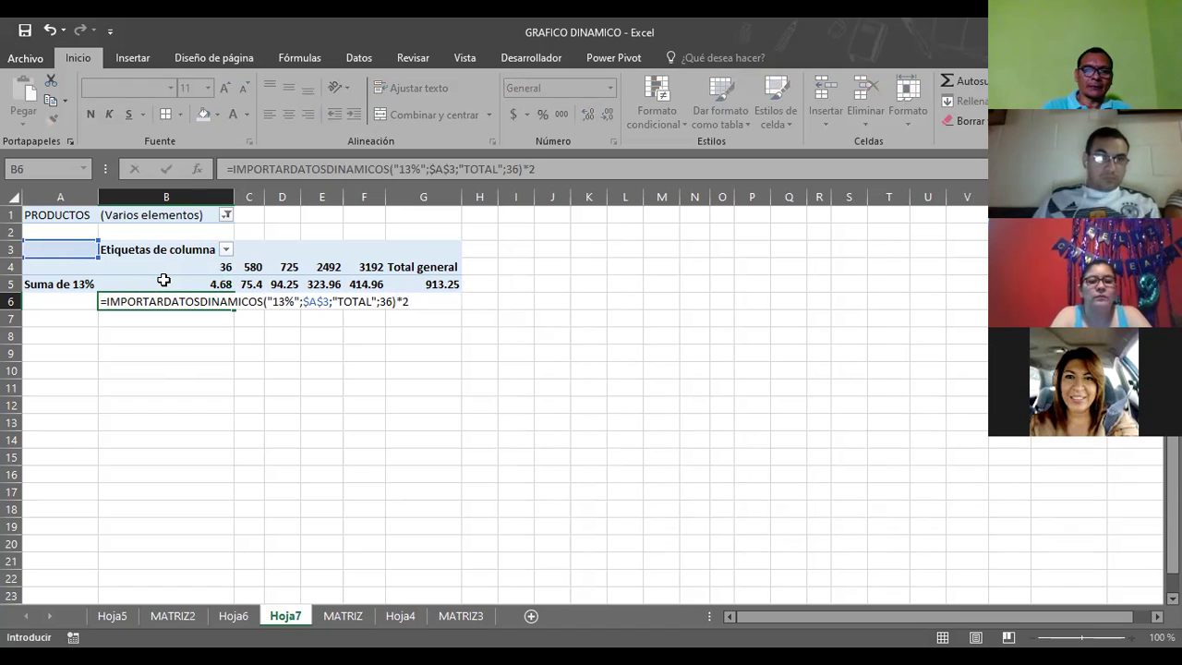
key(Return)
mouse_move(163, 279)
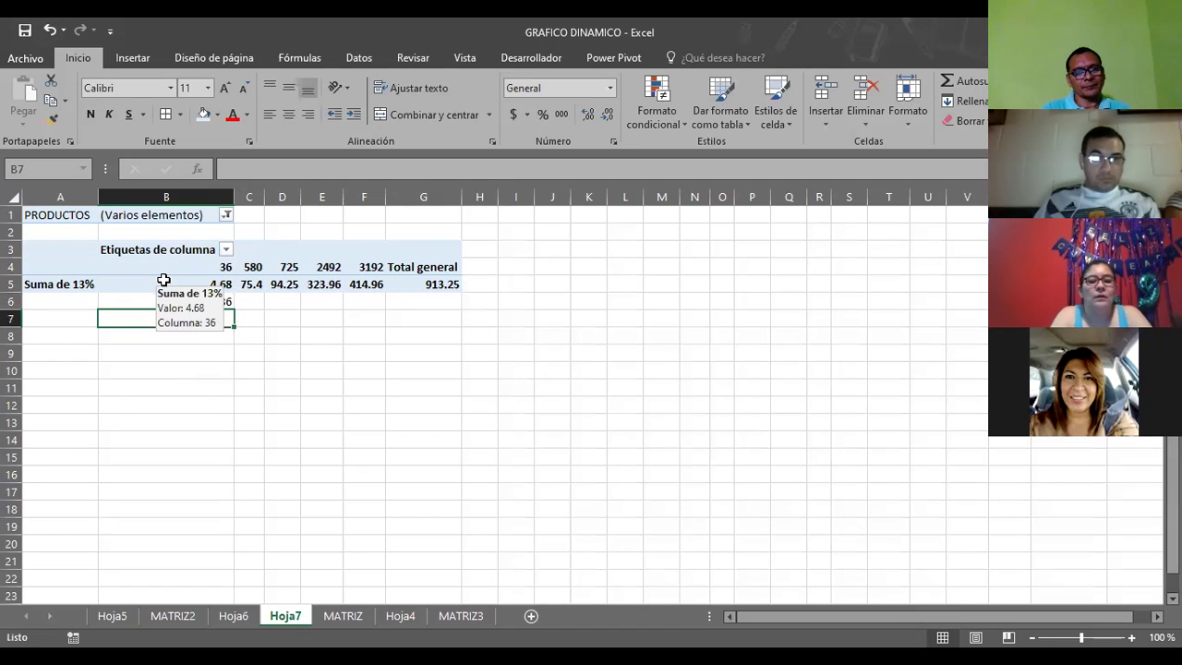
key(Return)
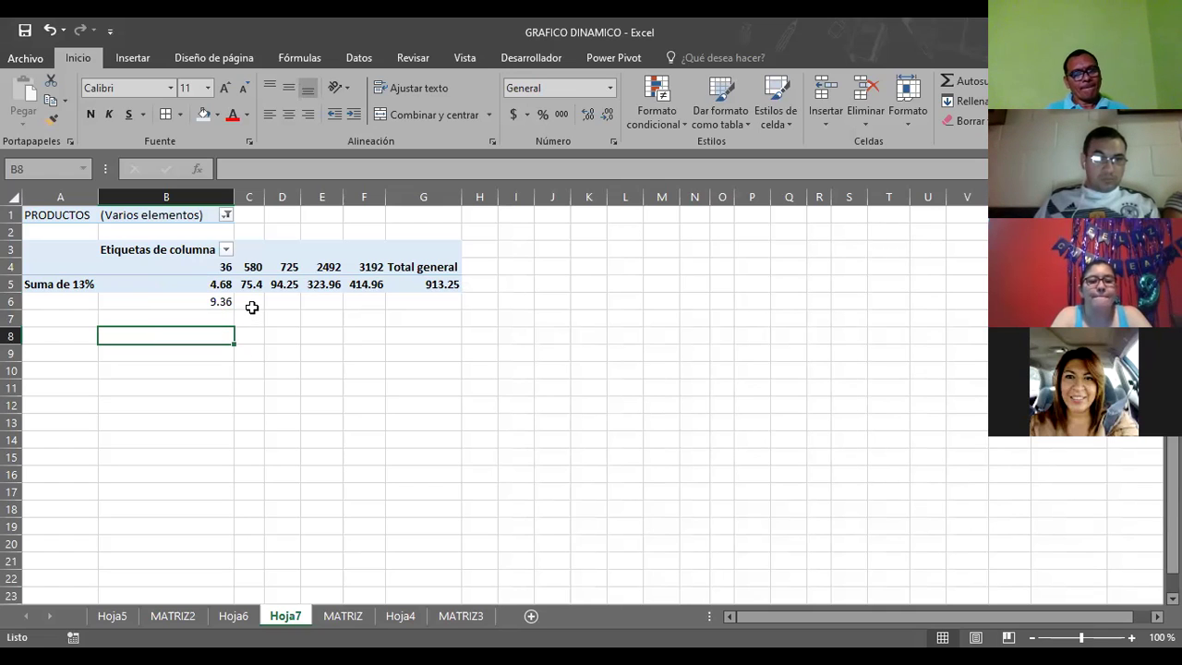
- Copy the B6 formula across row 6 through G6
click(213, 303)
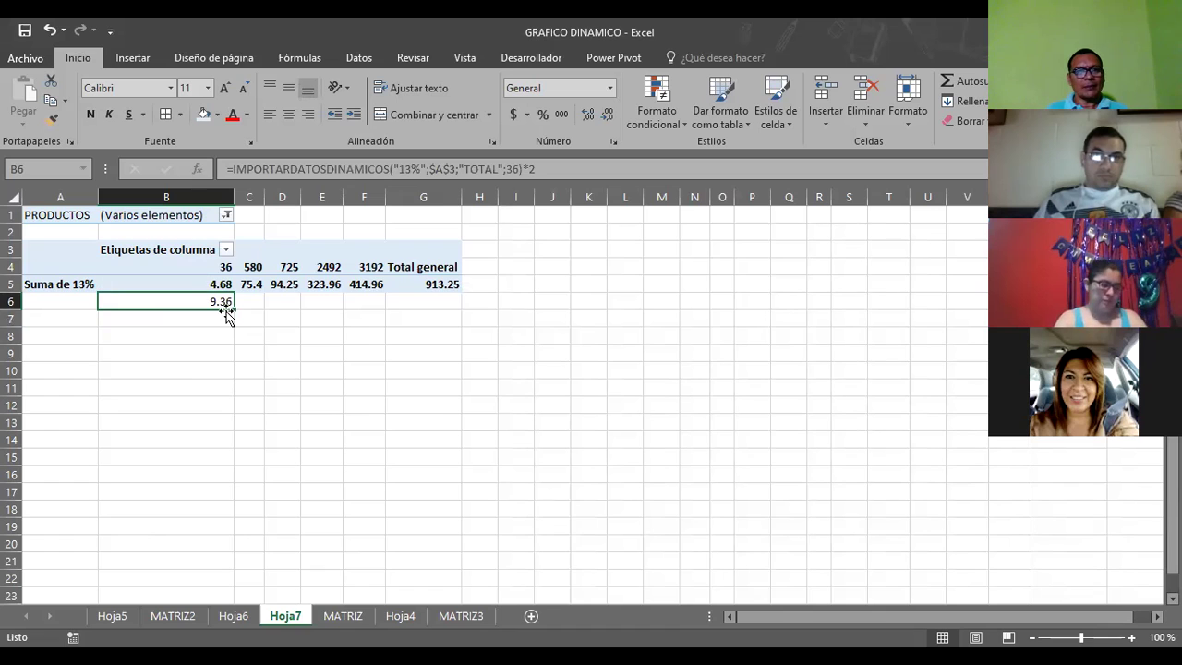
drag(235, 309, 461, 301)
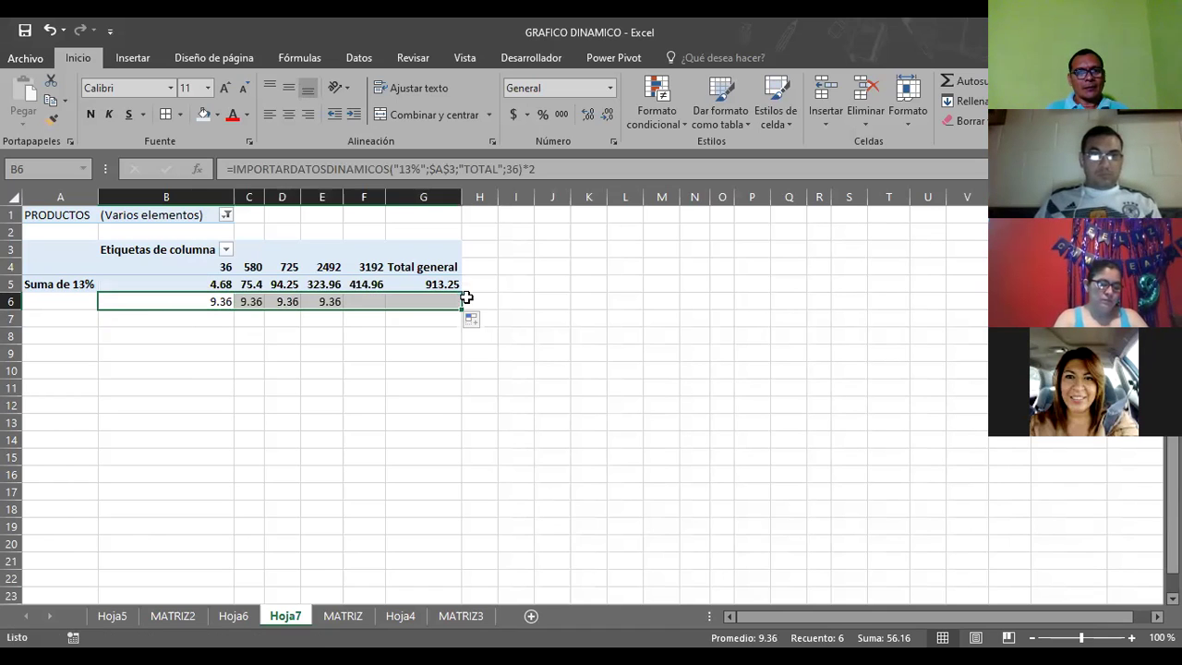
click(589, 301)
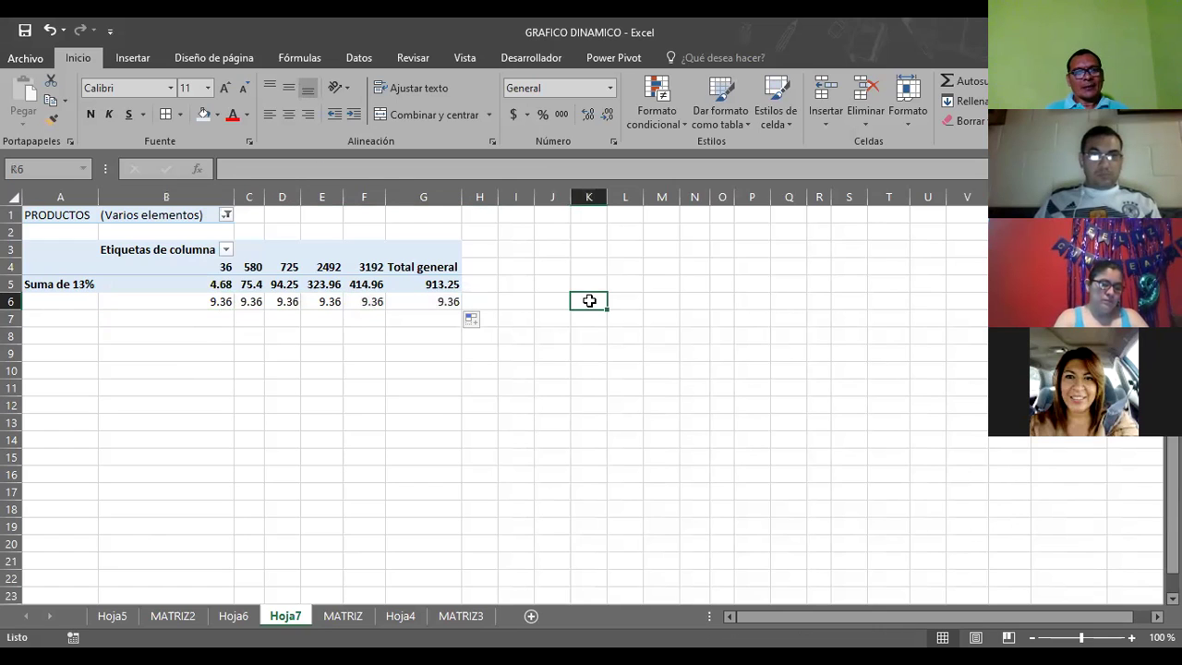
click(221, 302)
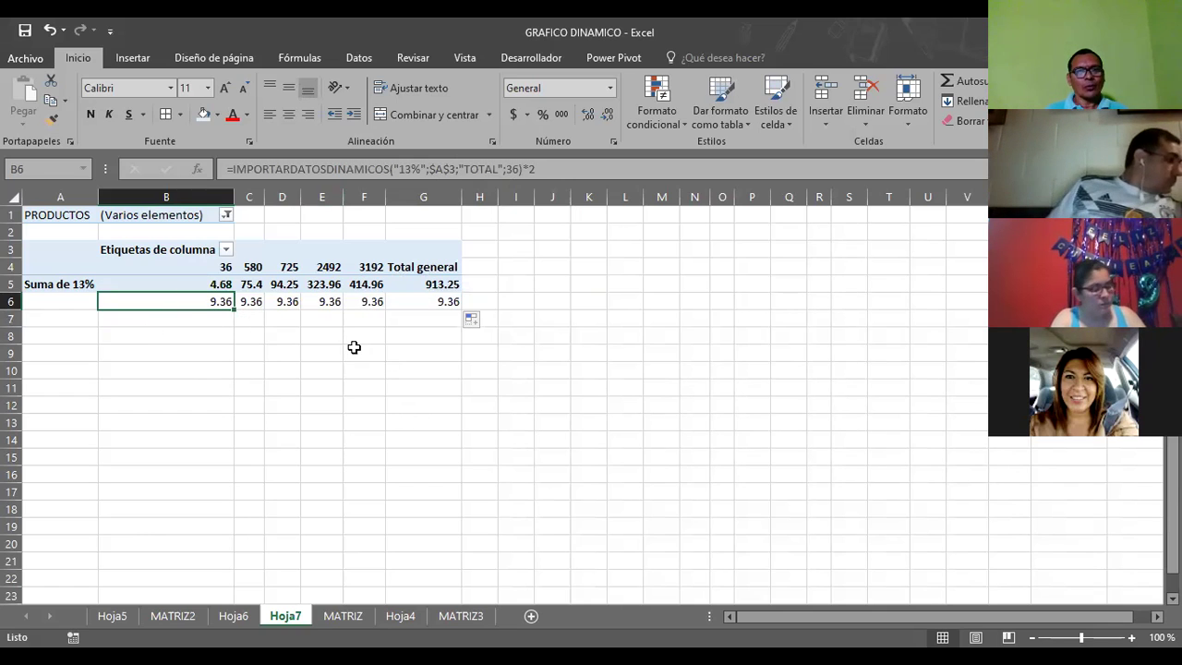
- Replace B6's IMPORTARDATOSDINAMICOS formula with the plain reference =B5*2
click(196, 286)
click(181, 304)
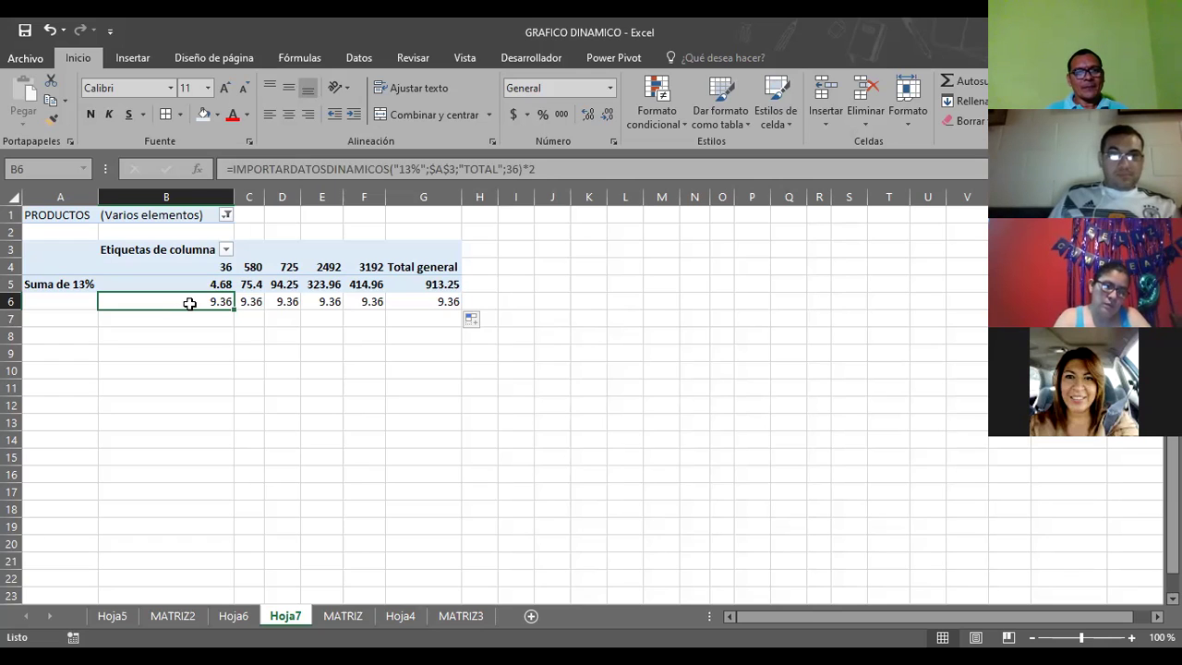
click(251, 303)
click(210, 300)
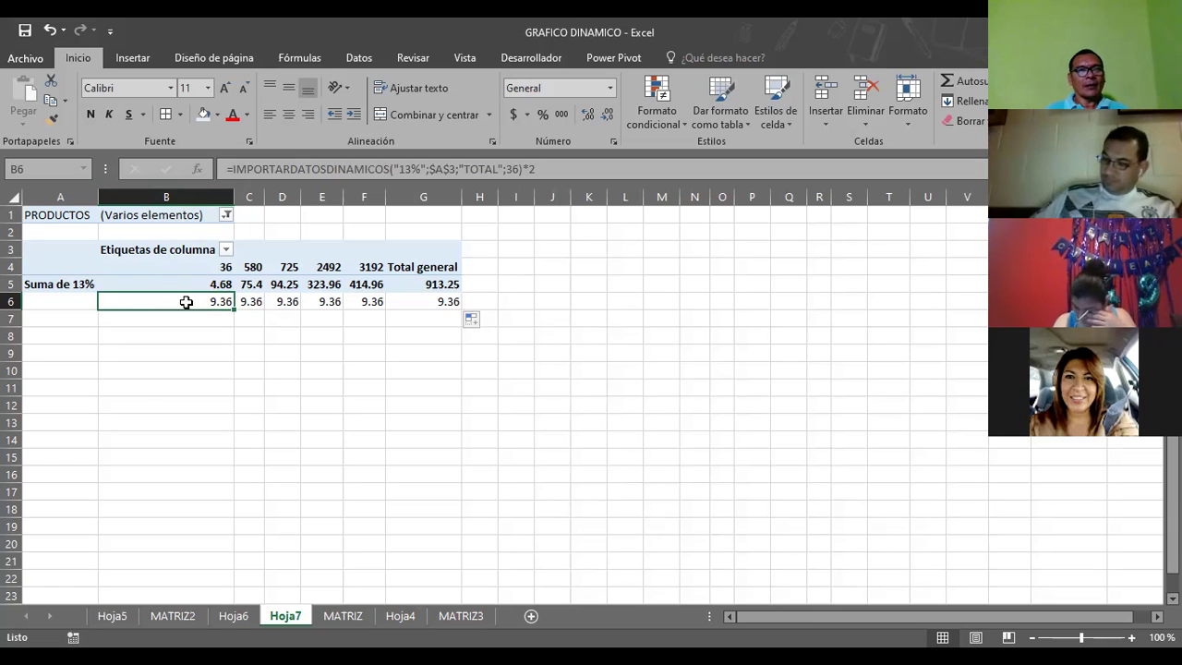
text(=B)
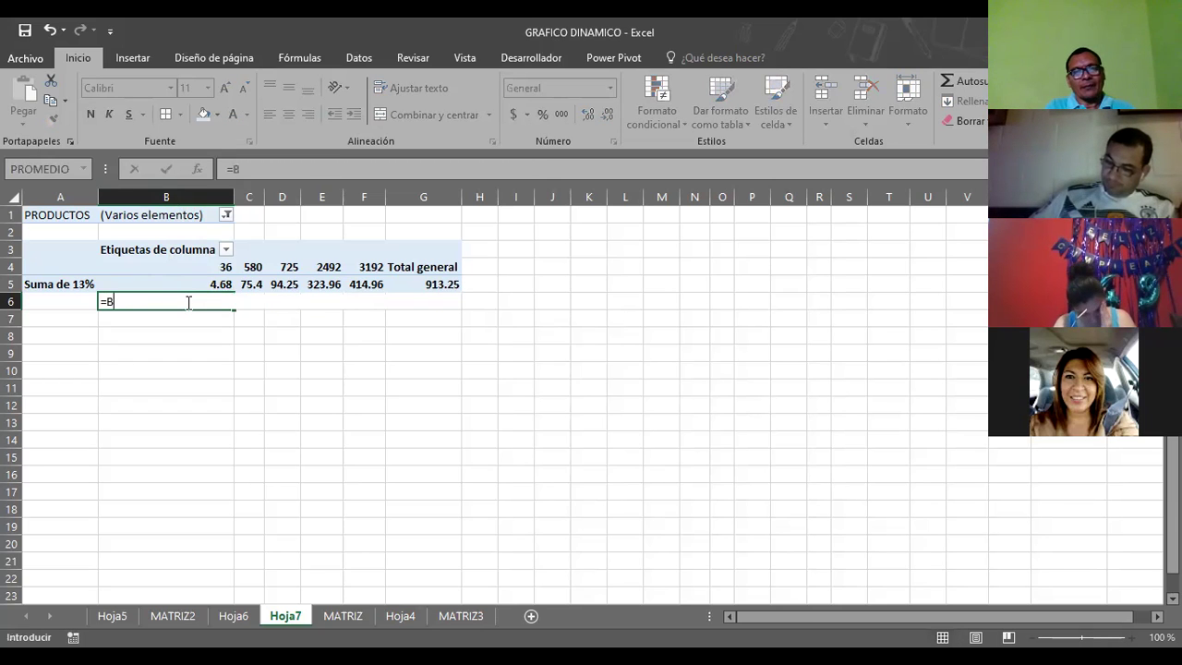
text(5)
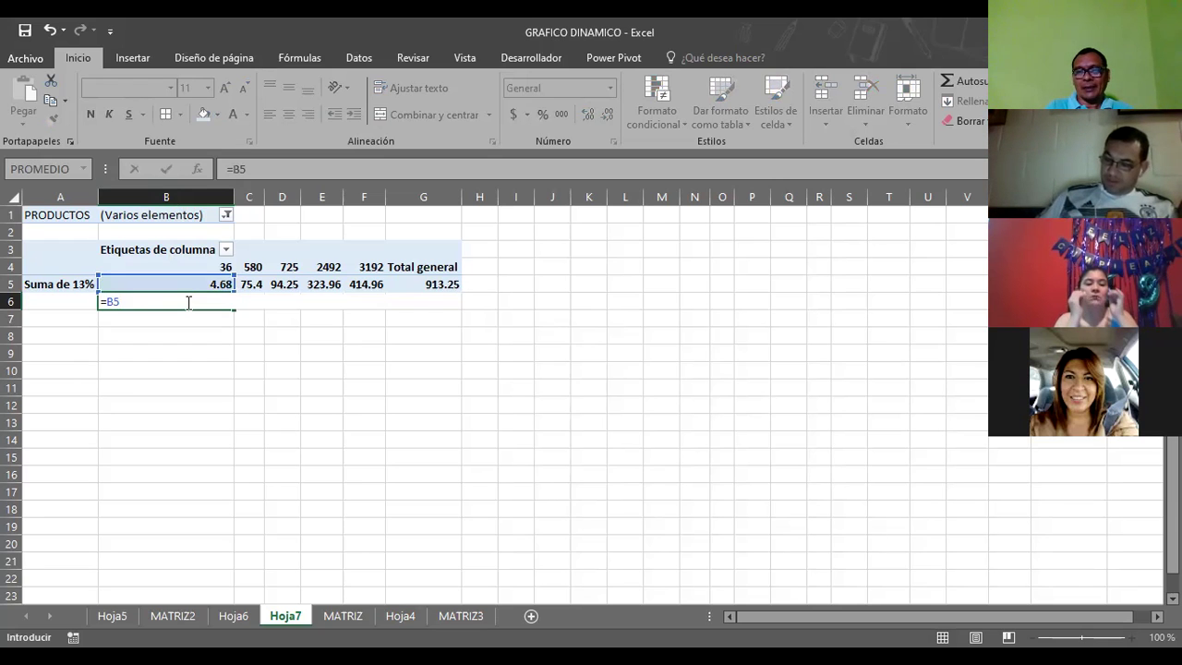
text(*2)
key(Return)
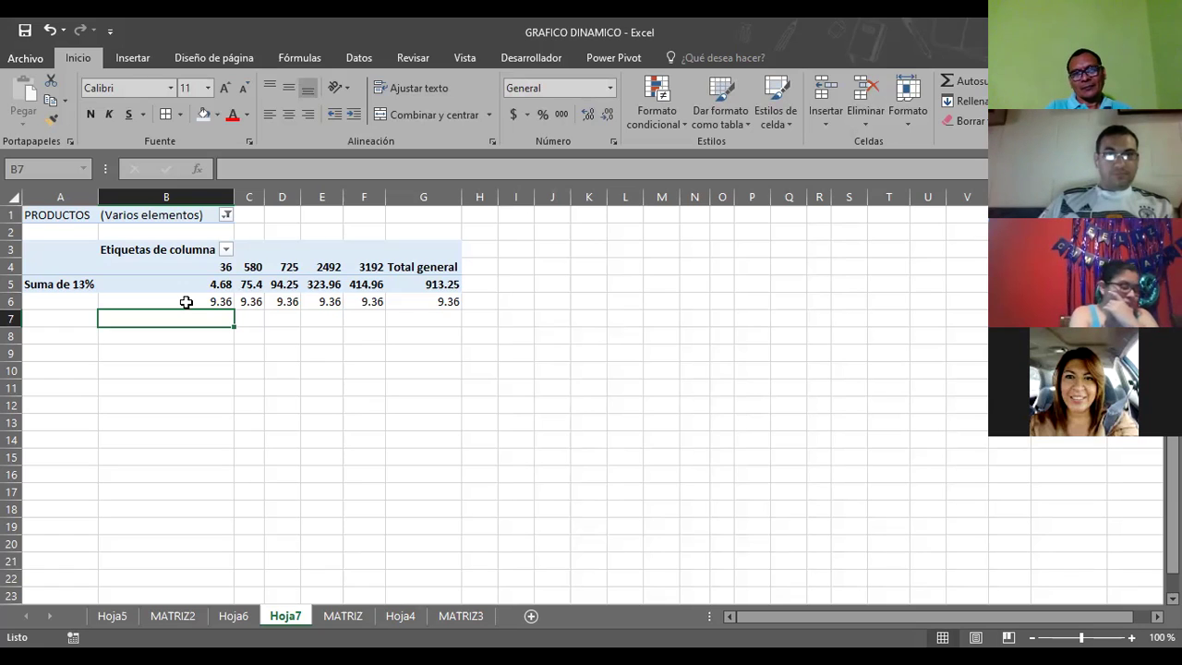
click(185, 302)
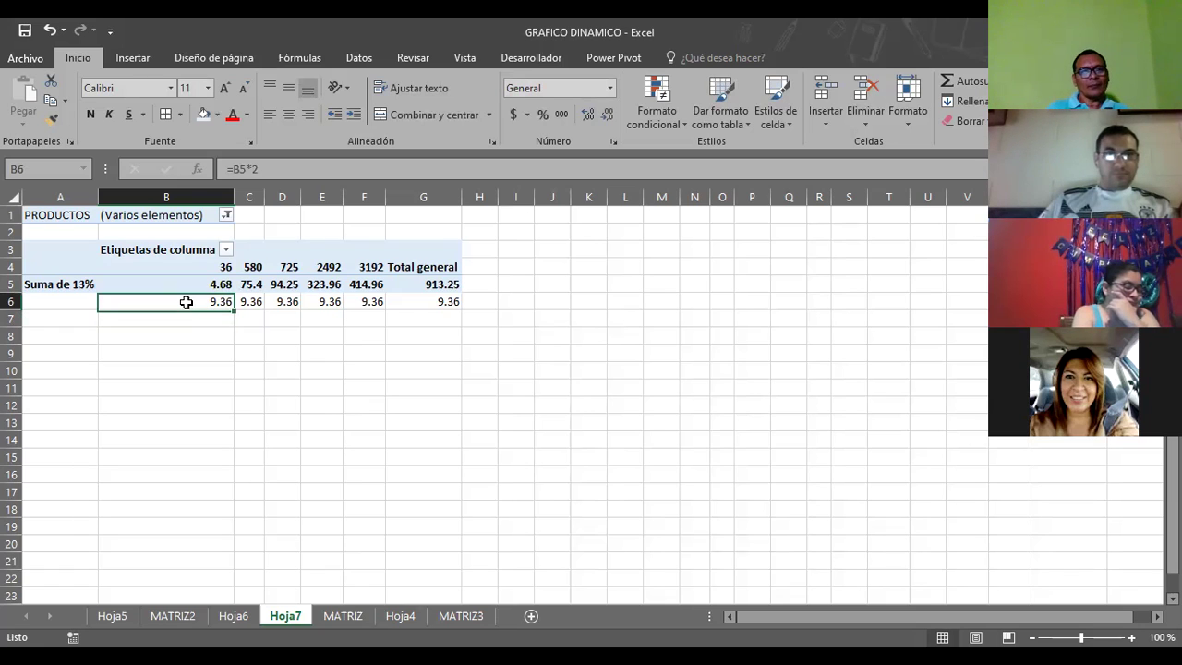
click(184, 287)
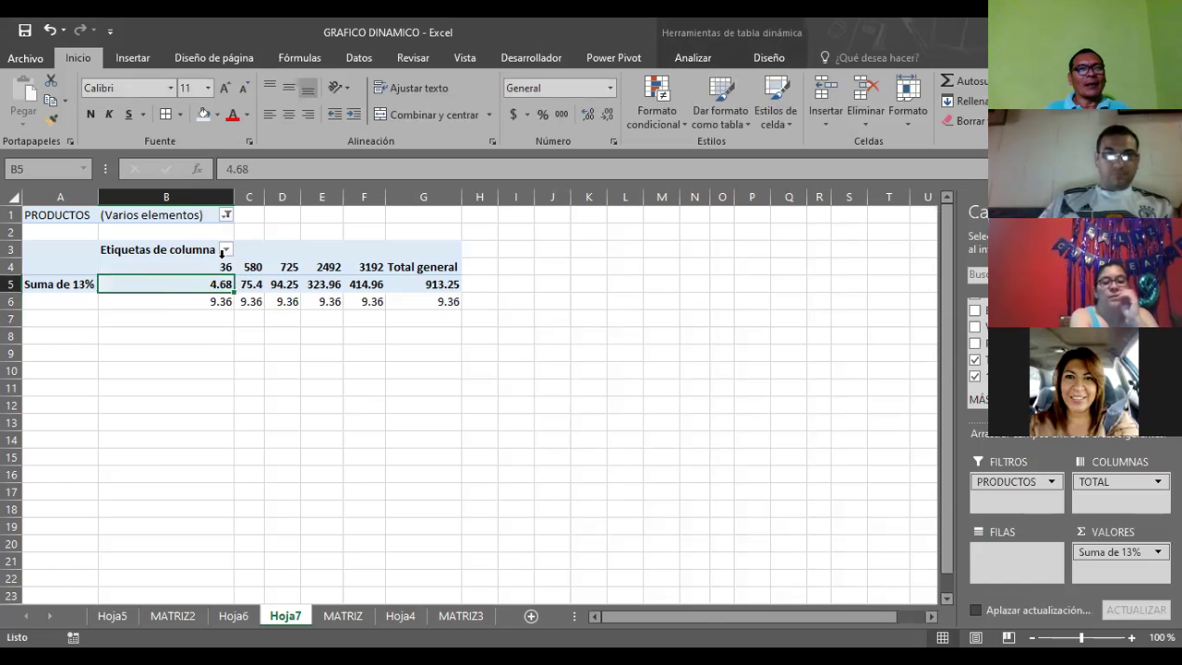
- Enter =B5*3 in I5 so it shows 14.04
click(182, 301)
click(180, 285)
click(524, 286)
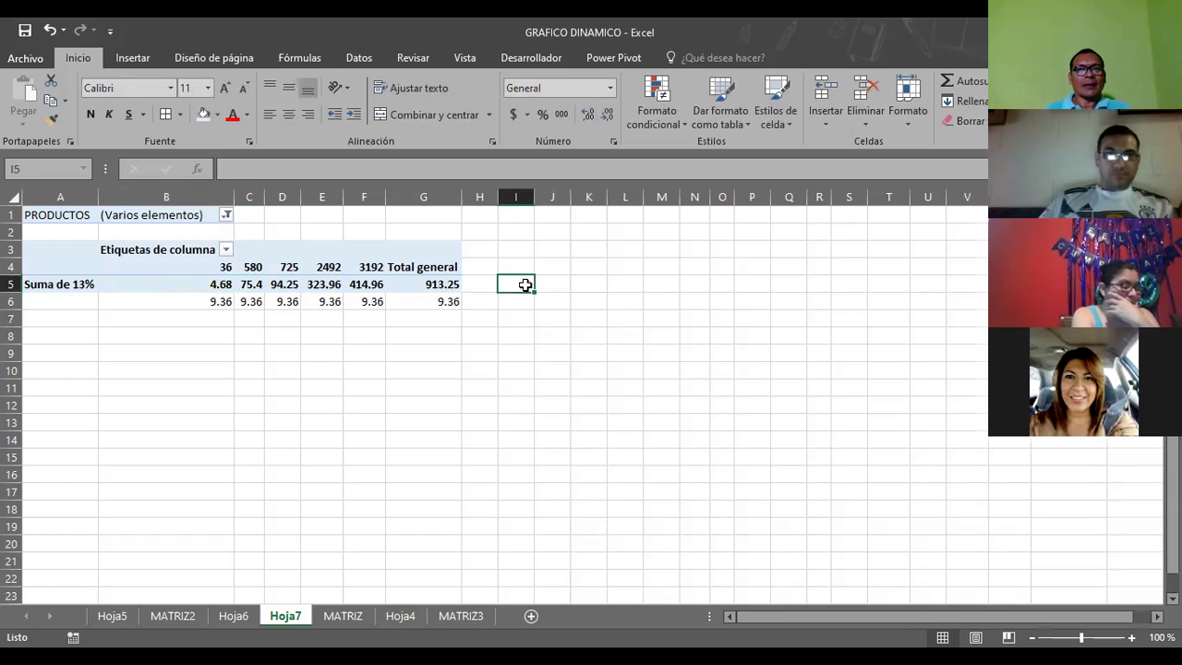
text(=)
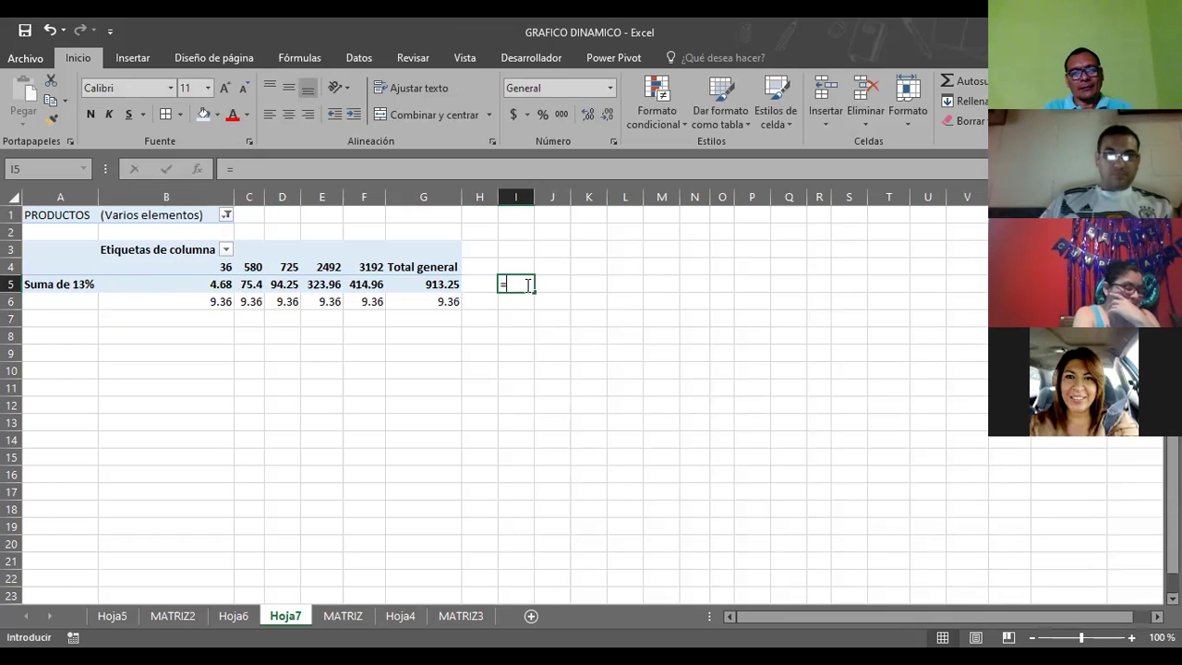
text(B5)
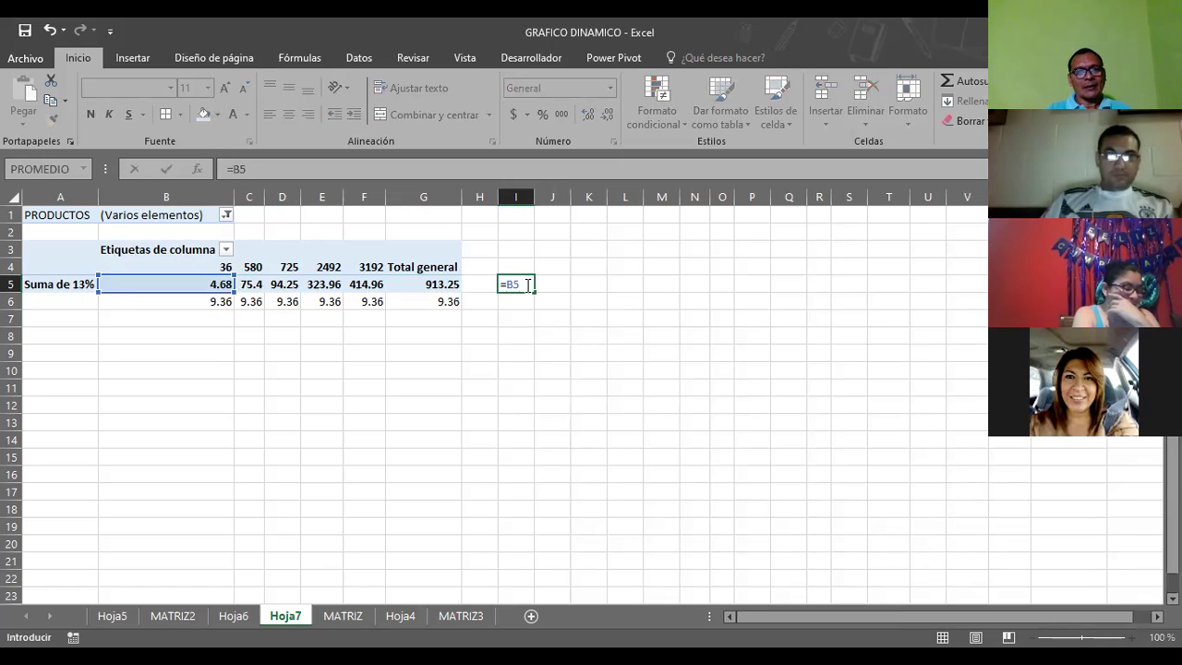
text(*3)
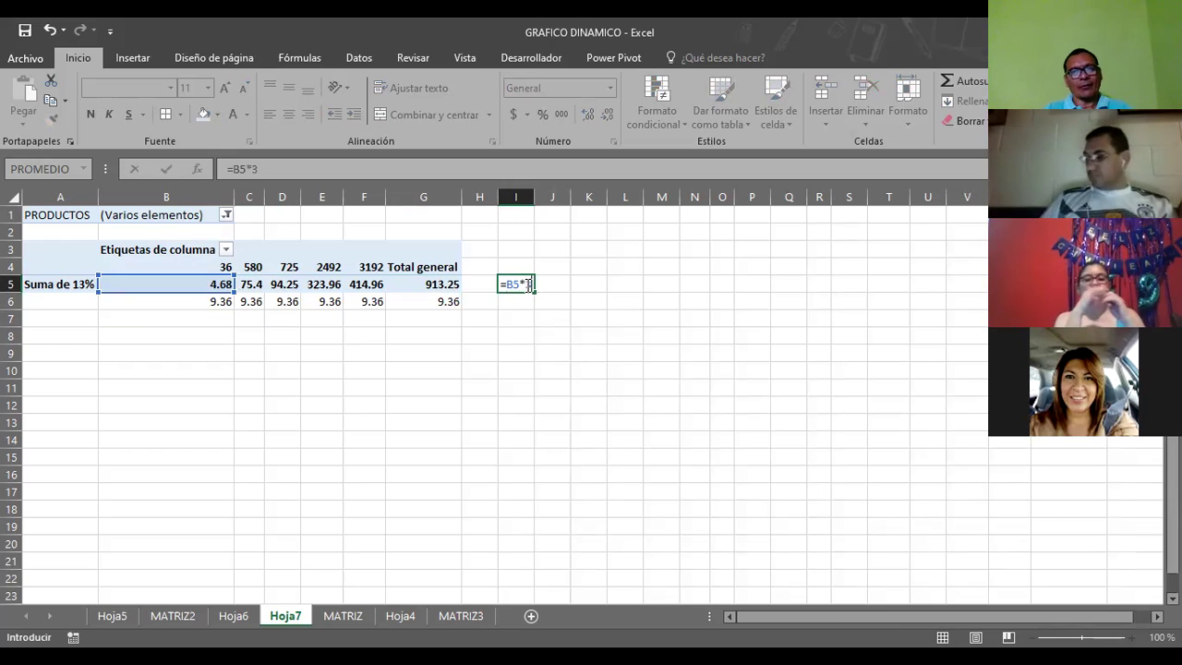
key(Return)
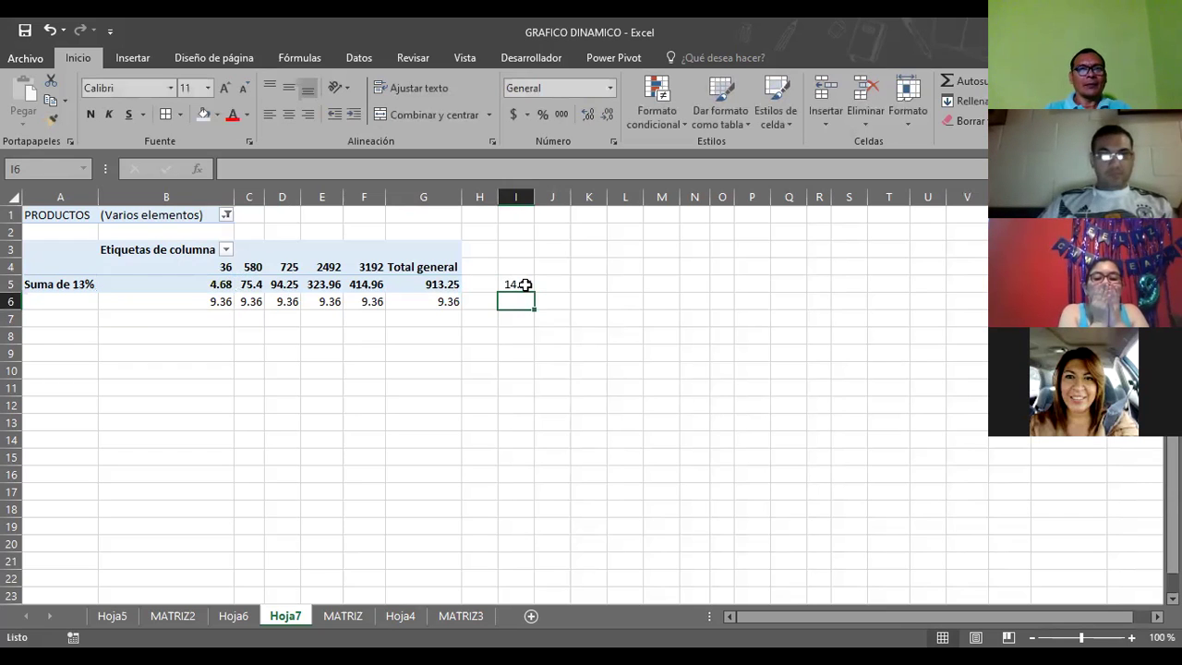
click(524, 284)
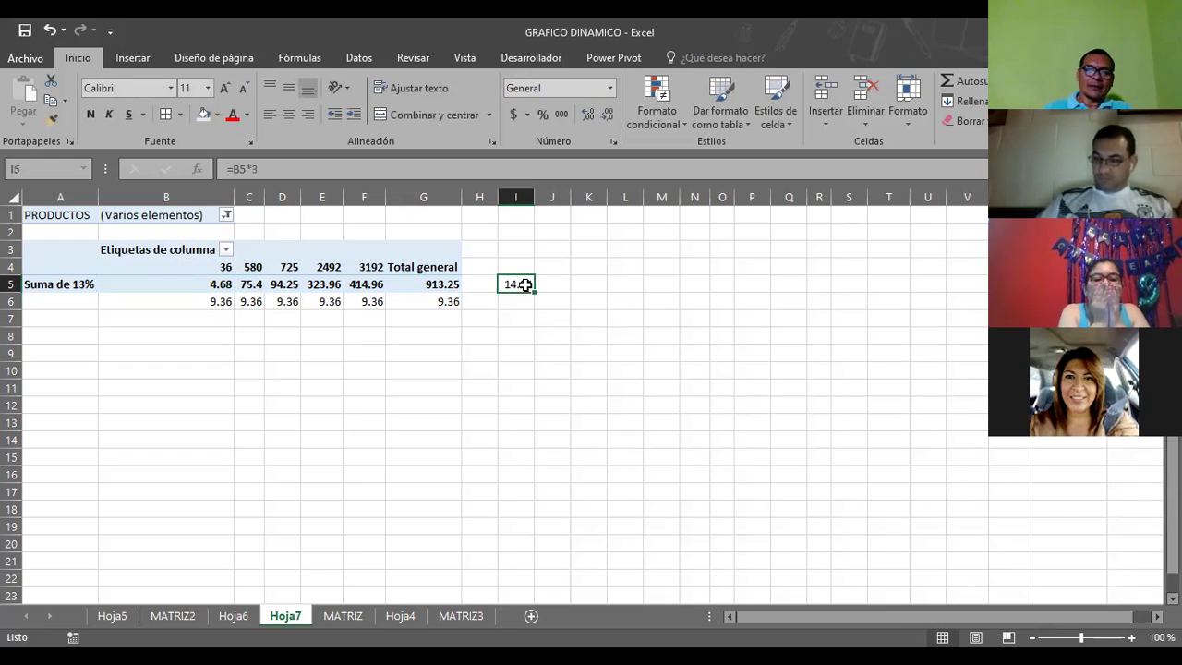
key(Right)
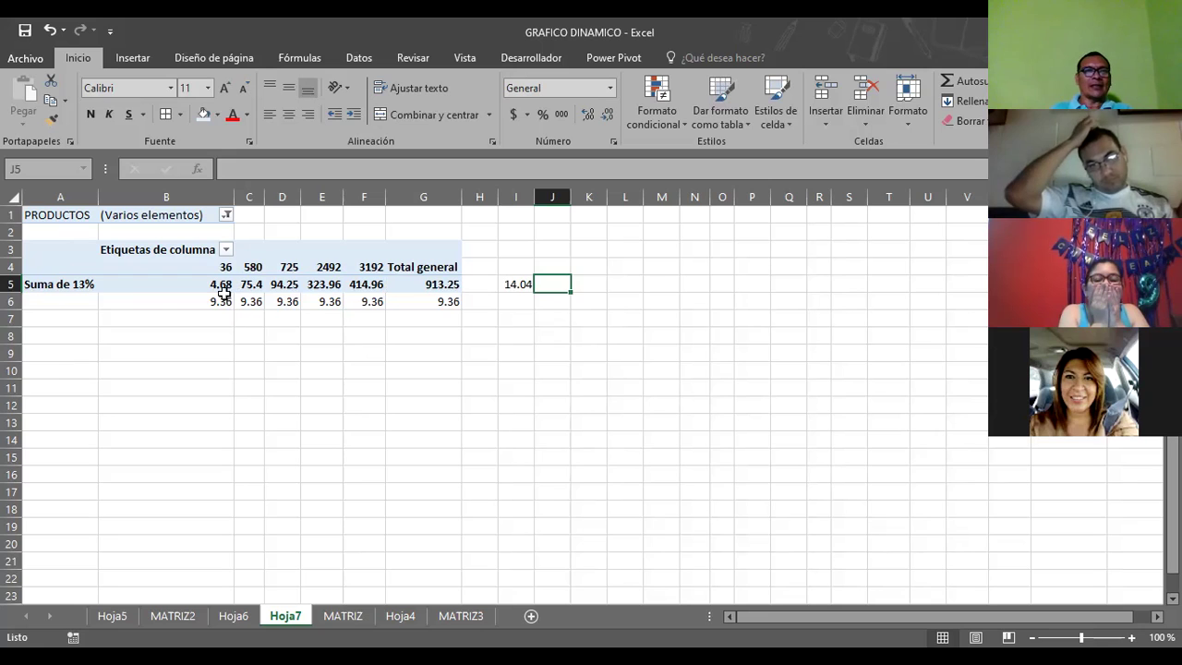
click(179, 289)
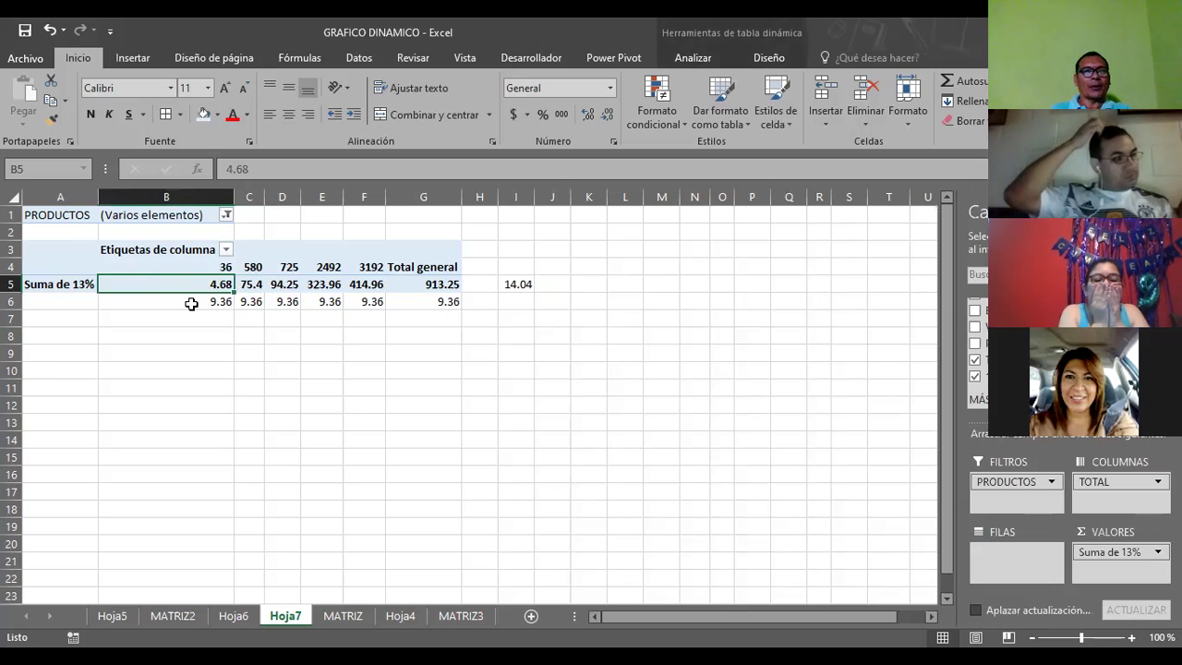
- Paste the I5 tripling formula into B7 and fill it across to G7
click(190, 302)
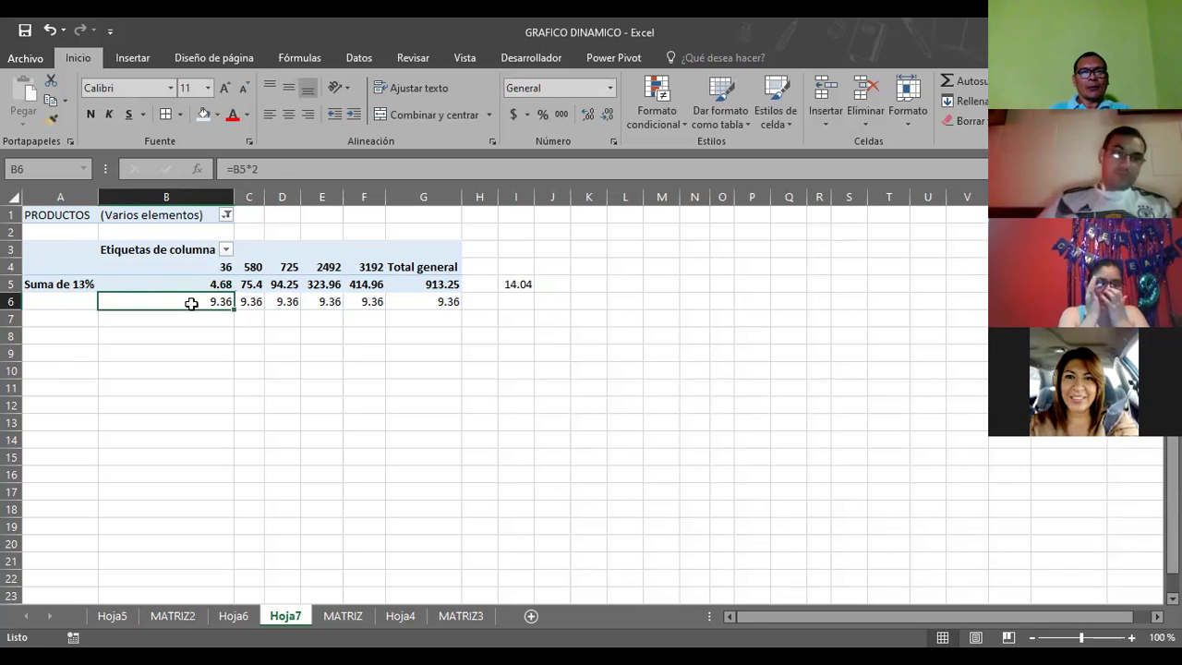
click(522, 284)
key(ctrl+c)
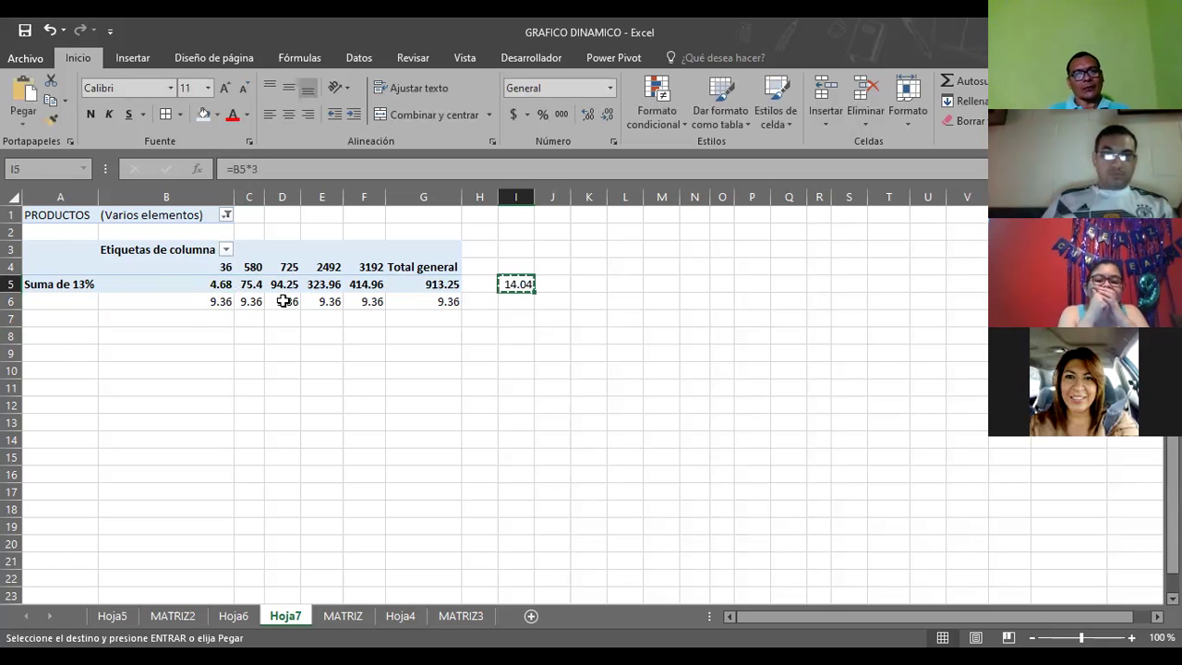
click(181, 318)
key(Return)
click(318, 371)
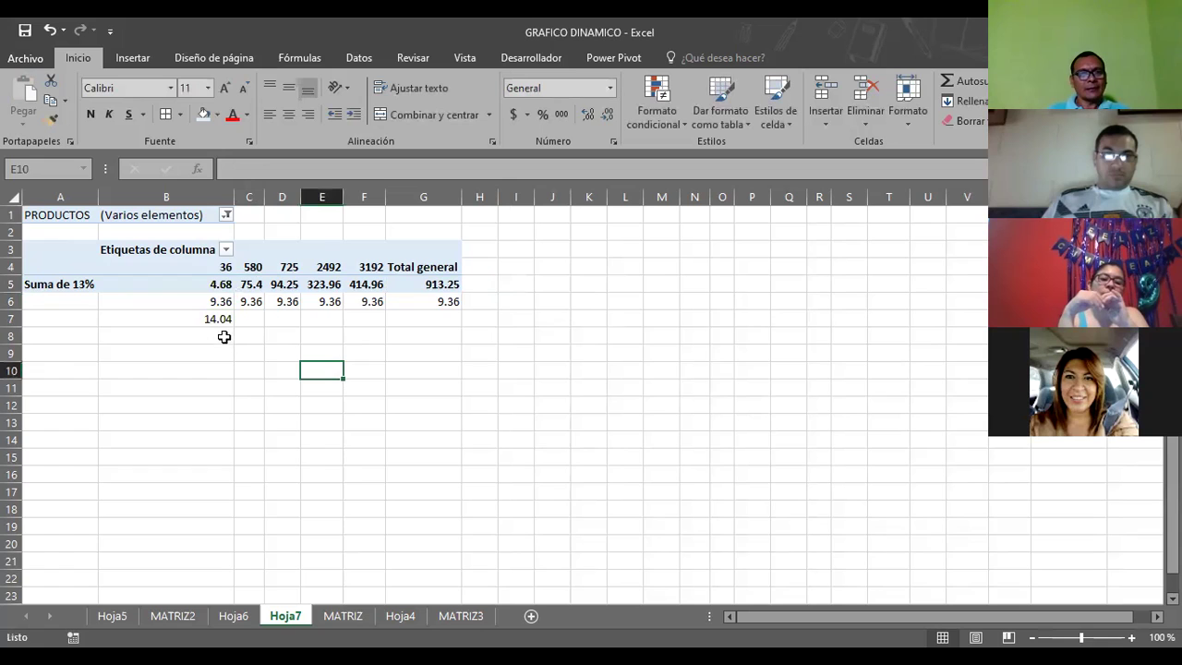
click(230, 322)
drag(231, 323, 459, 325)
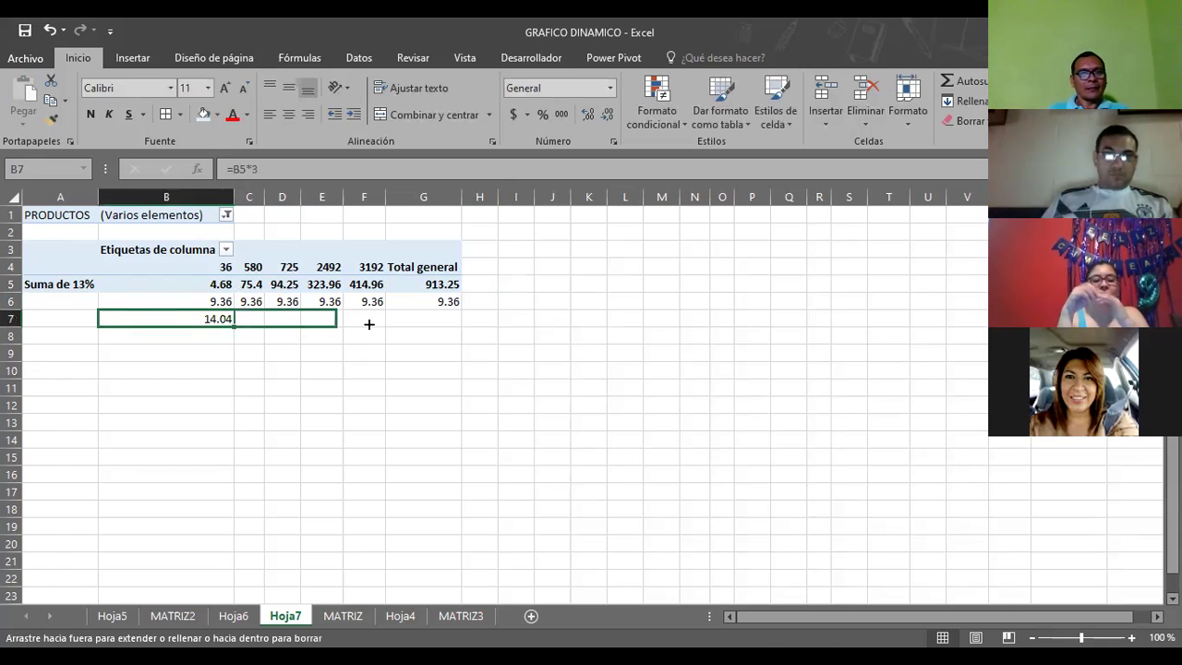
click(545, 319)
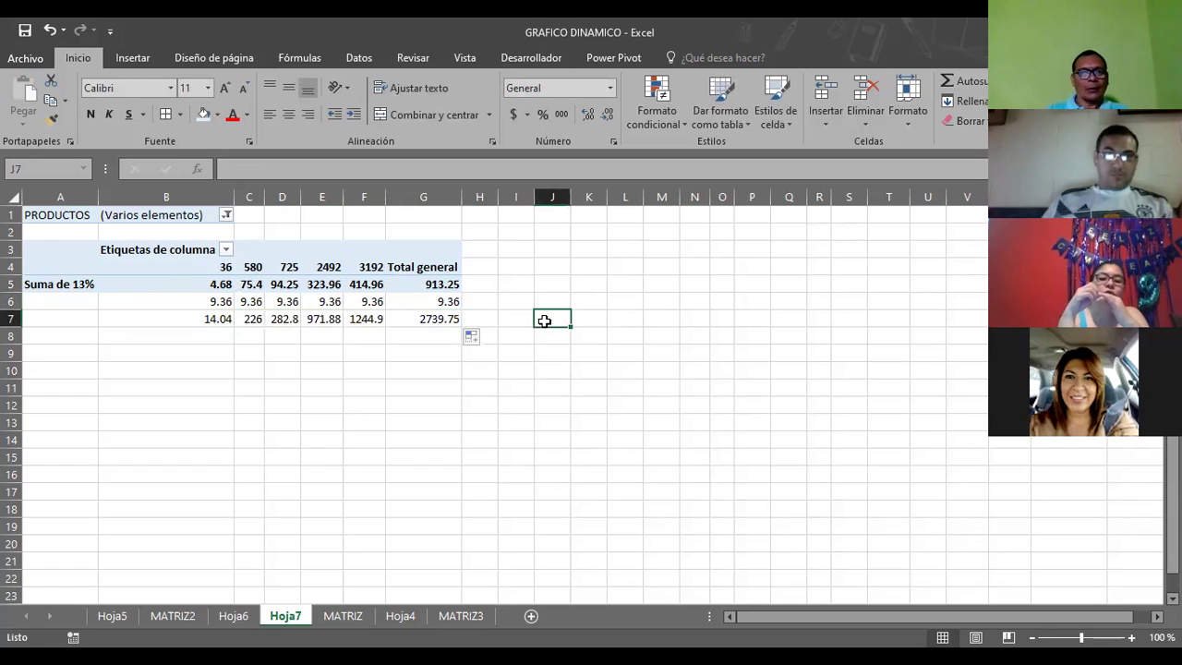
- Make B7's formula =$B$5*3, clear C7:G7, and refill B7 across to G7
click(224, 325)
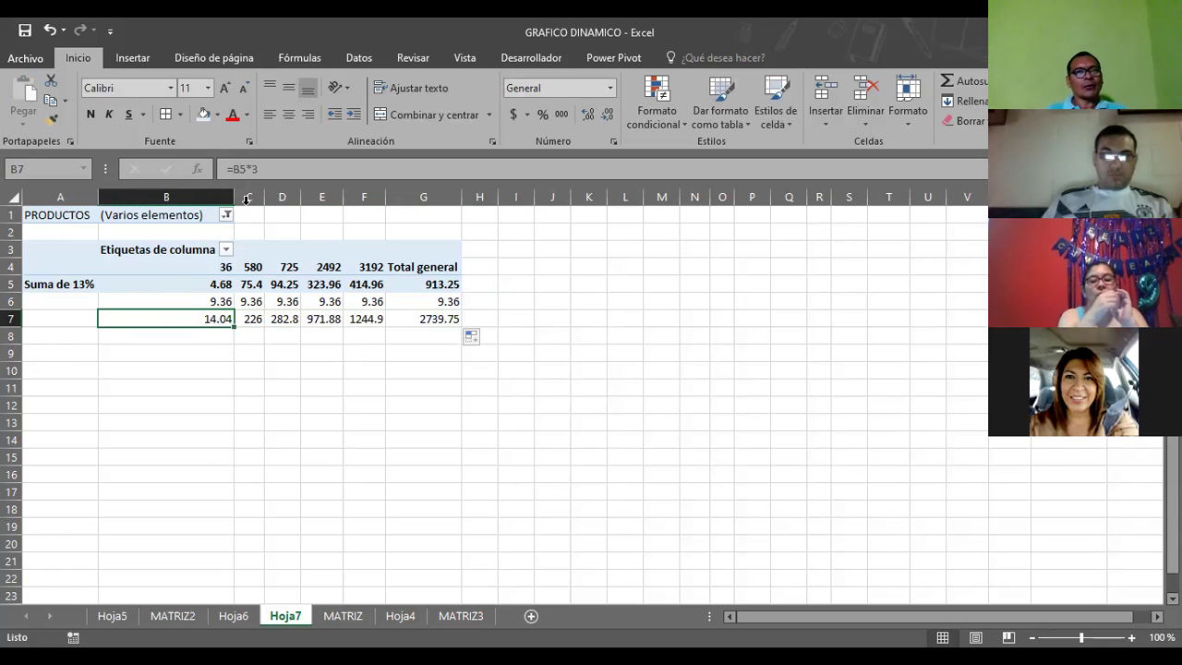
key(F2)
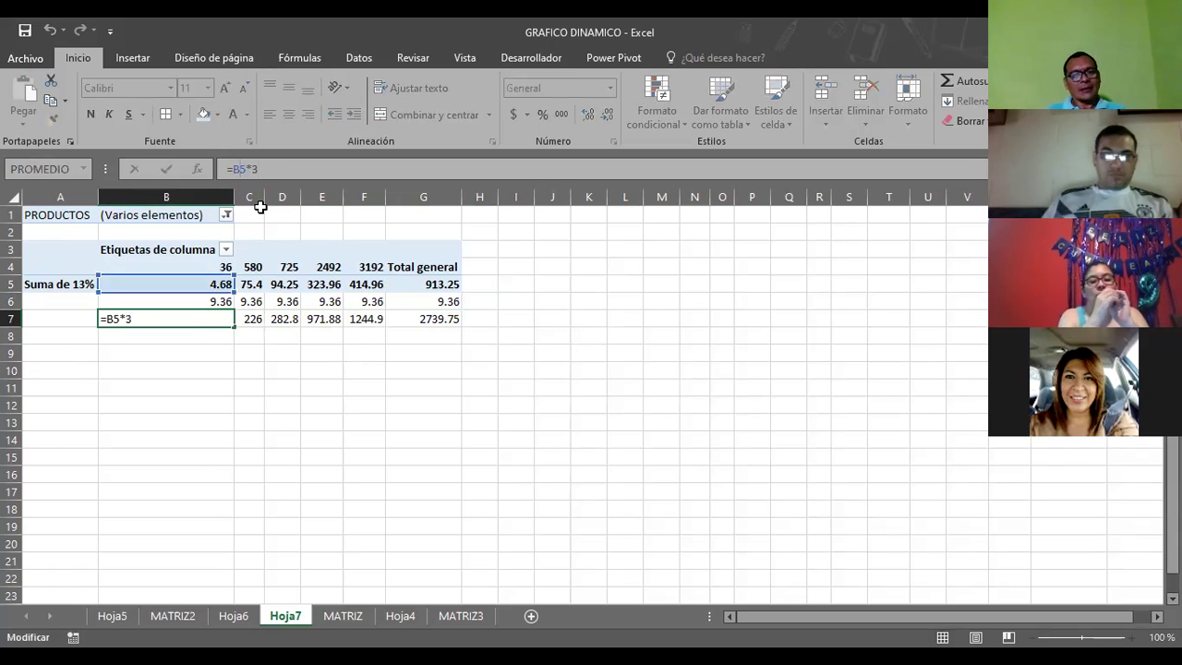
key(F4)
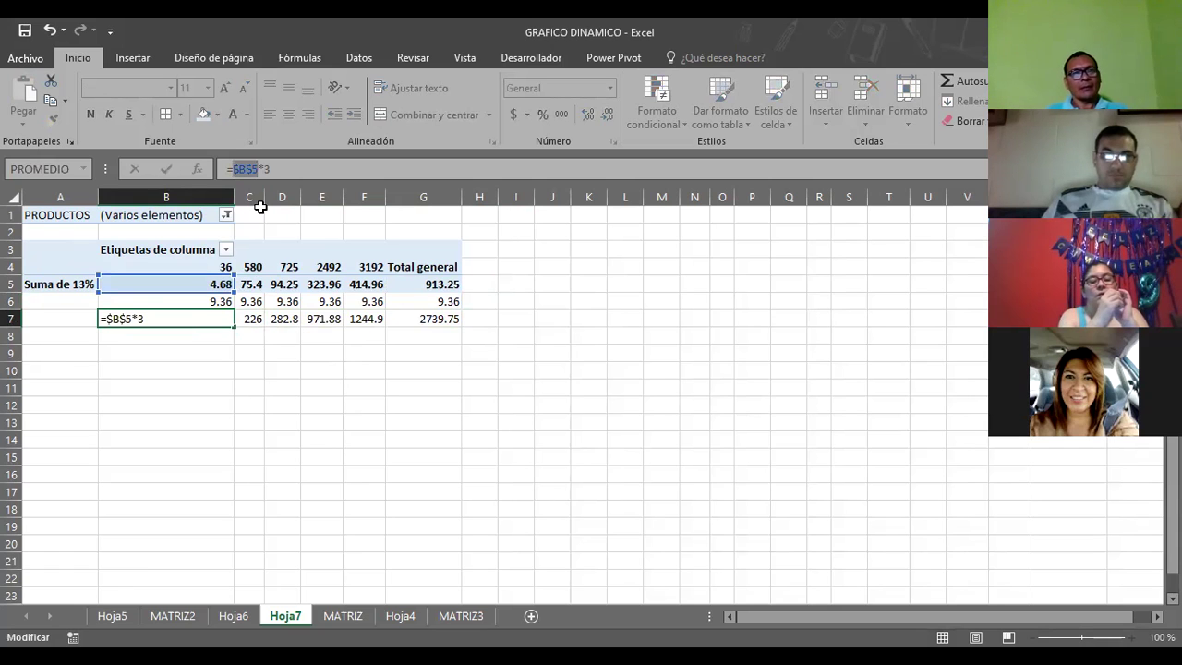
key(Return)
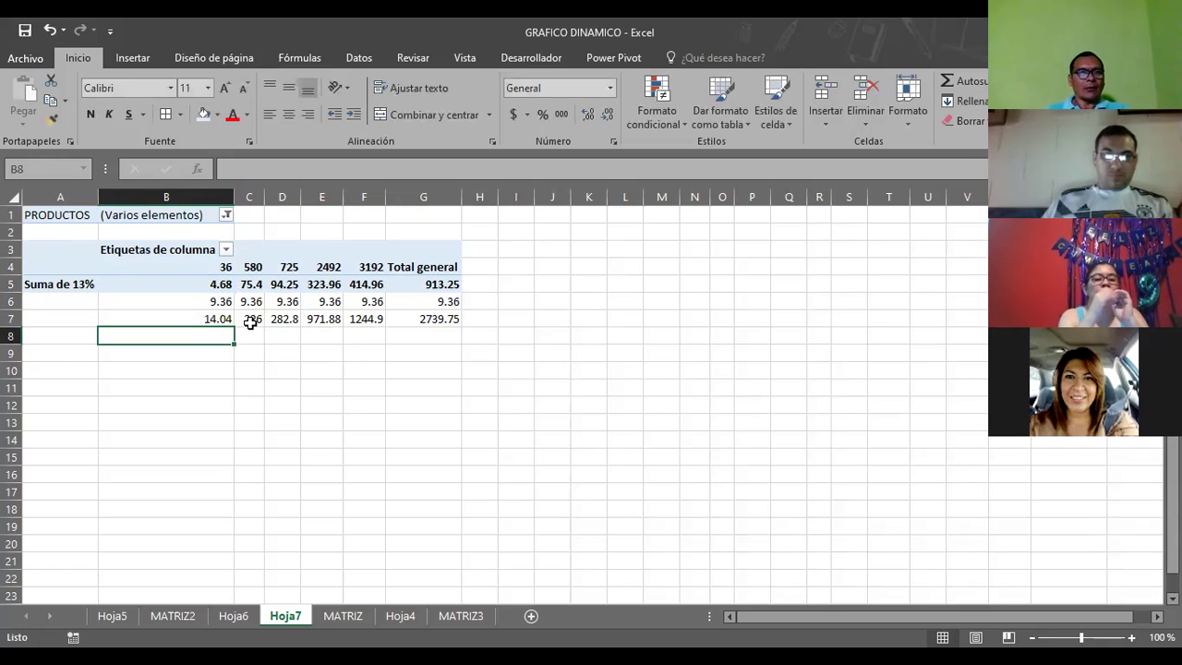
drag(253, 319, 446, 318)
key(Delete)
click(356, 369)
click(219, 318)
drag(234, 325, 453, 317)
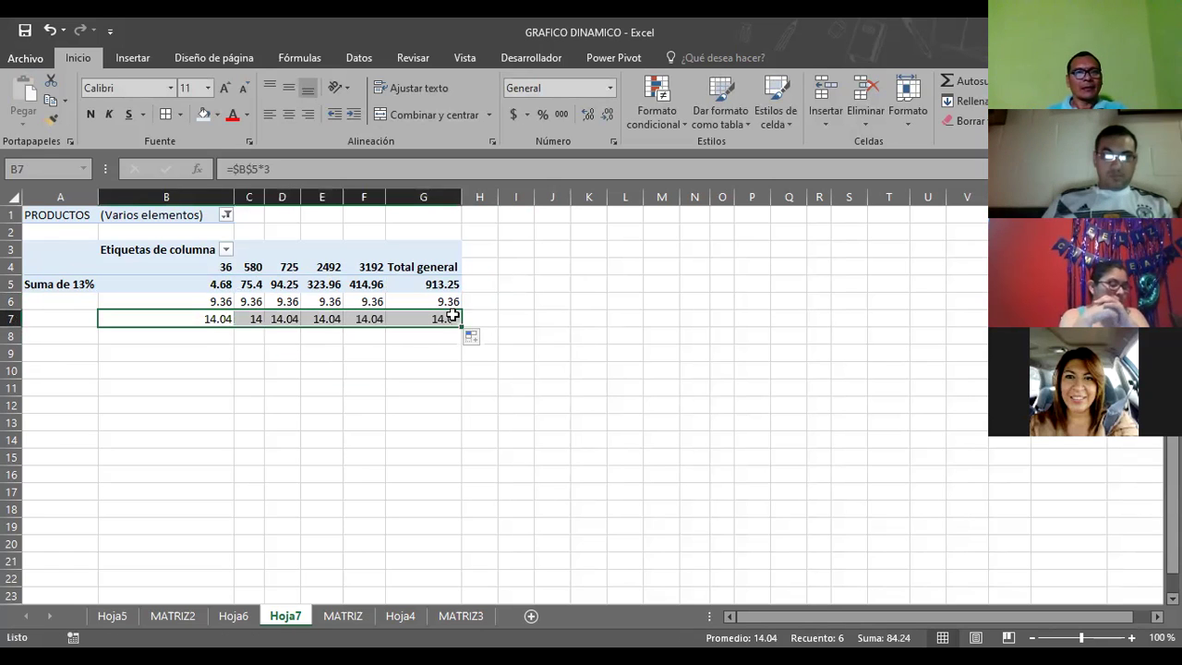
- Enter sample text such as DFG, TR, YTR and TRY across row 9 from Q9
click(465, 373)
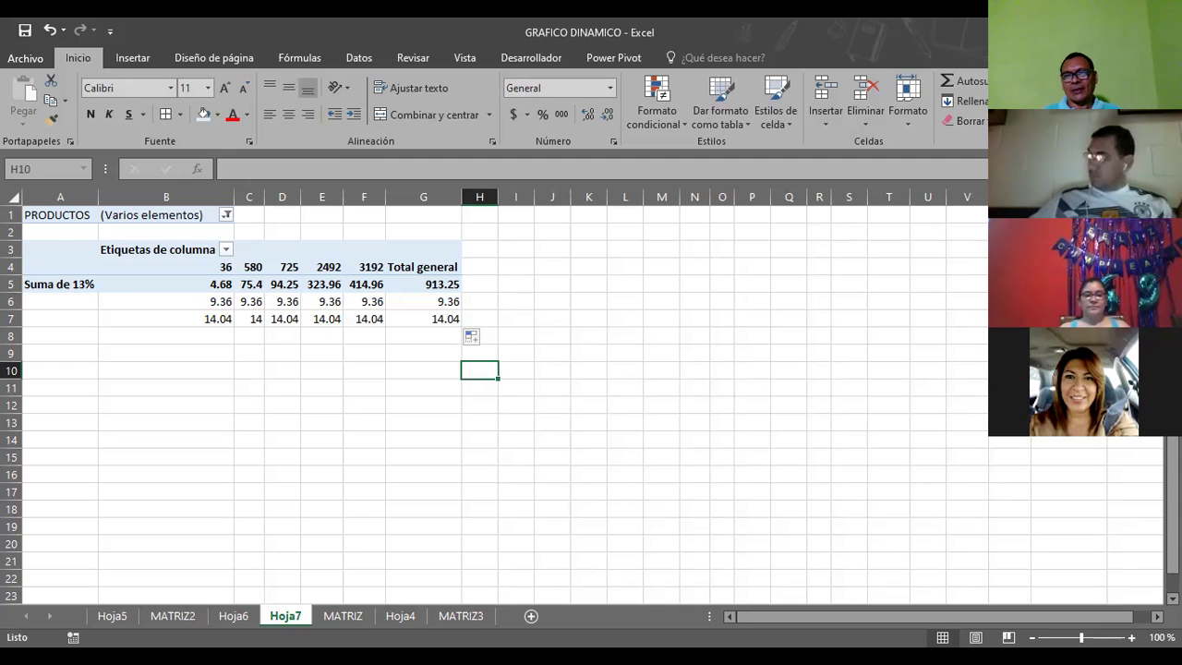
scroll(724, 354, right, 1)
click(724, 354)
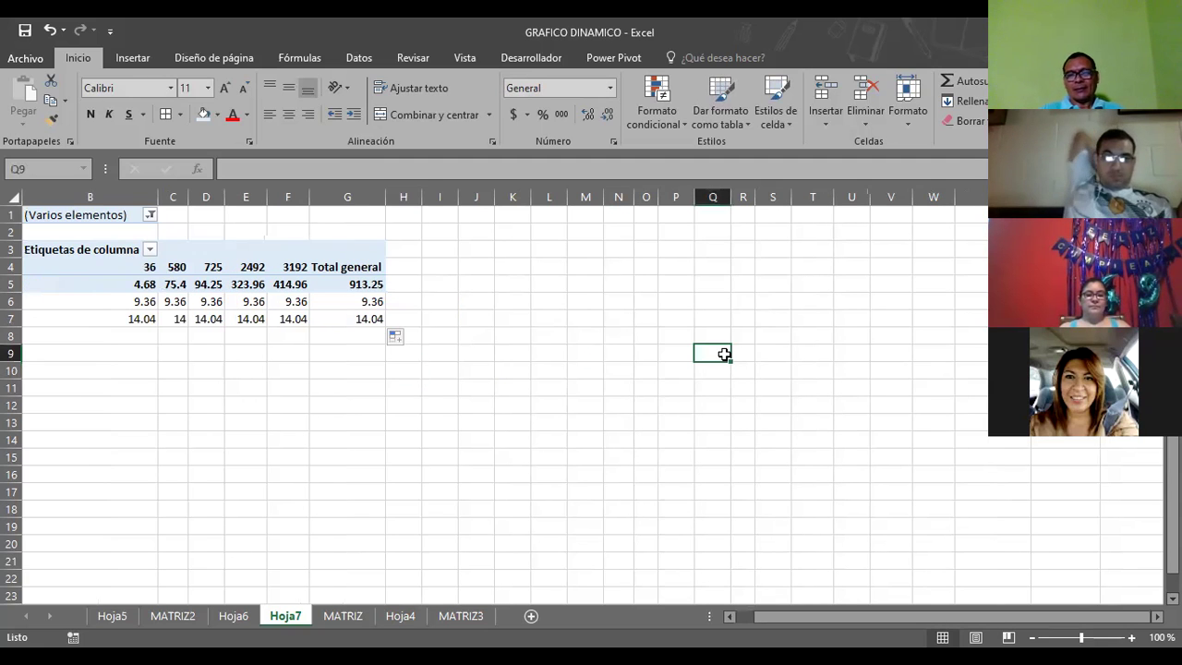
text(DFGD	TR	YTR	Y	Y	RT	YTR	Y	RTY	Y	RT	YTR	Y	TRY	TR	Y	TRY	TRY	TR	Y	TRY	TR	YTR	YRT	TRY	TRY)
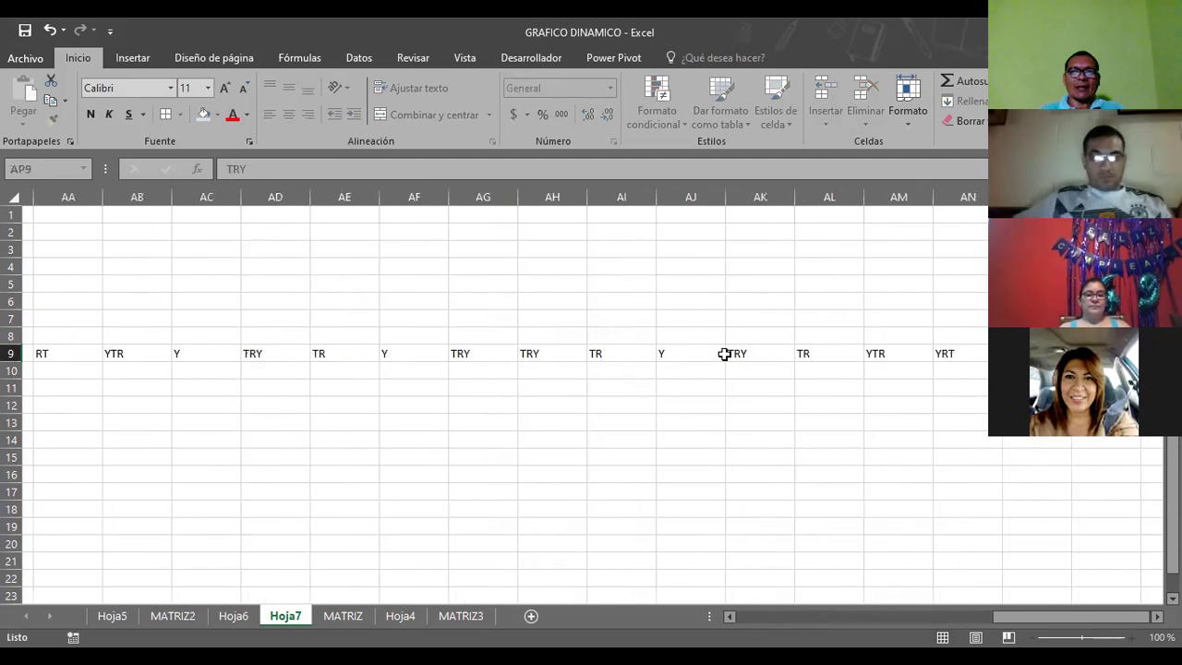
text(	TR	YTR	Y)
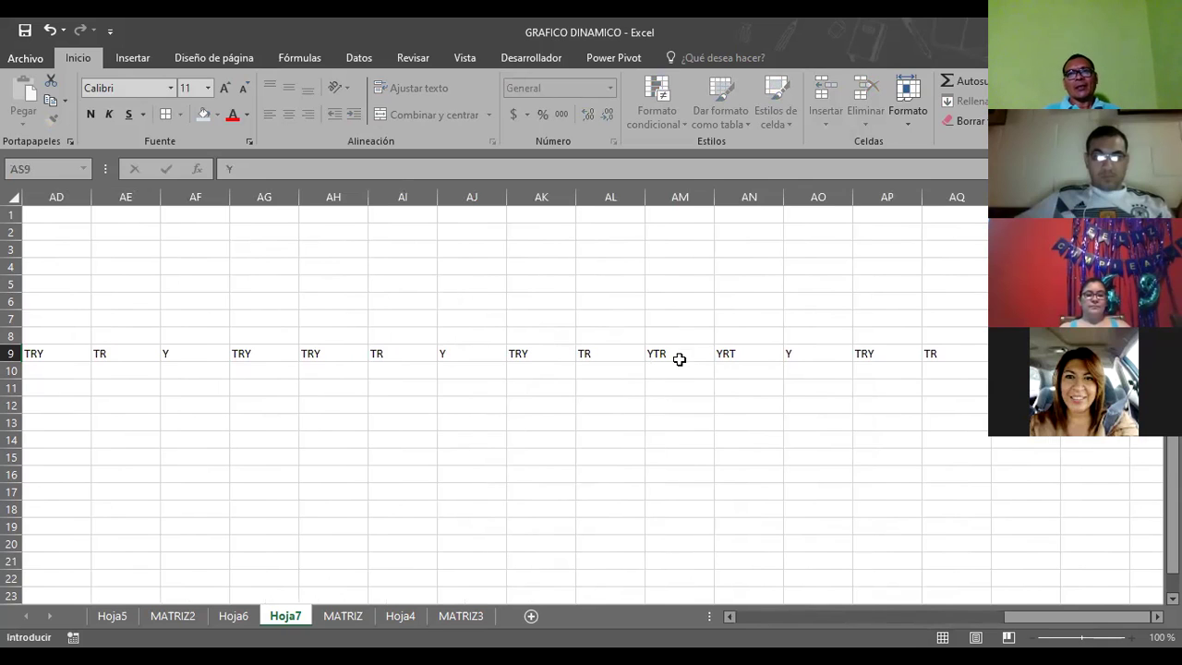
- Scroll back along row 9 to review the entries toward column A
click(678, 359)
click(198, 118)
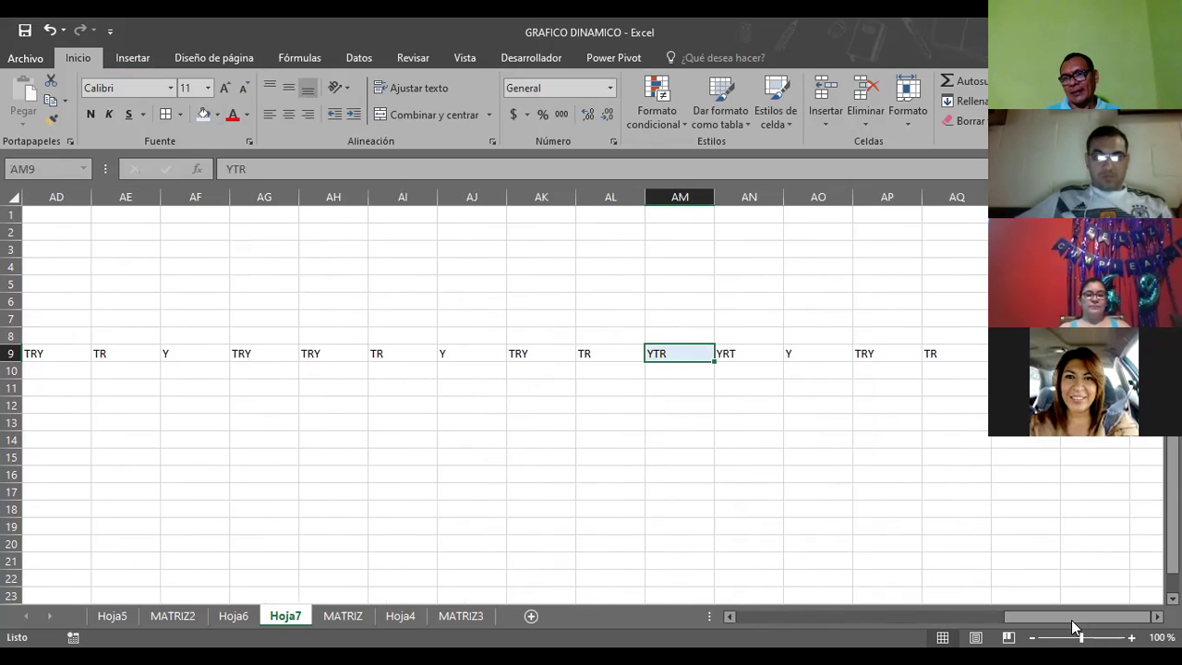
drag(1086, 624, 957, 562)
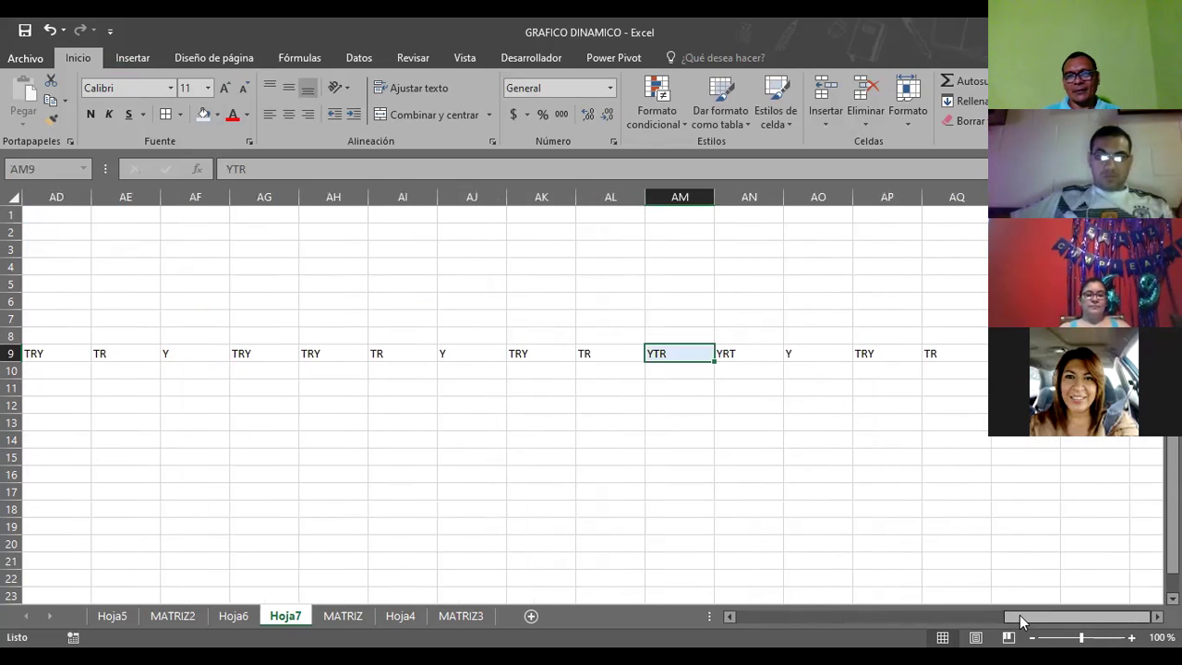
scroll(645, 484, left, 6)
click(253, 355)
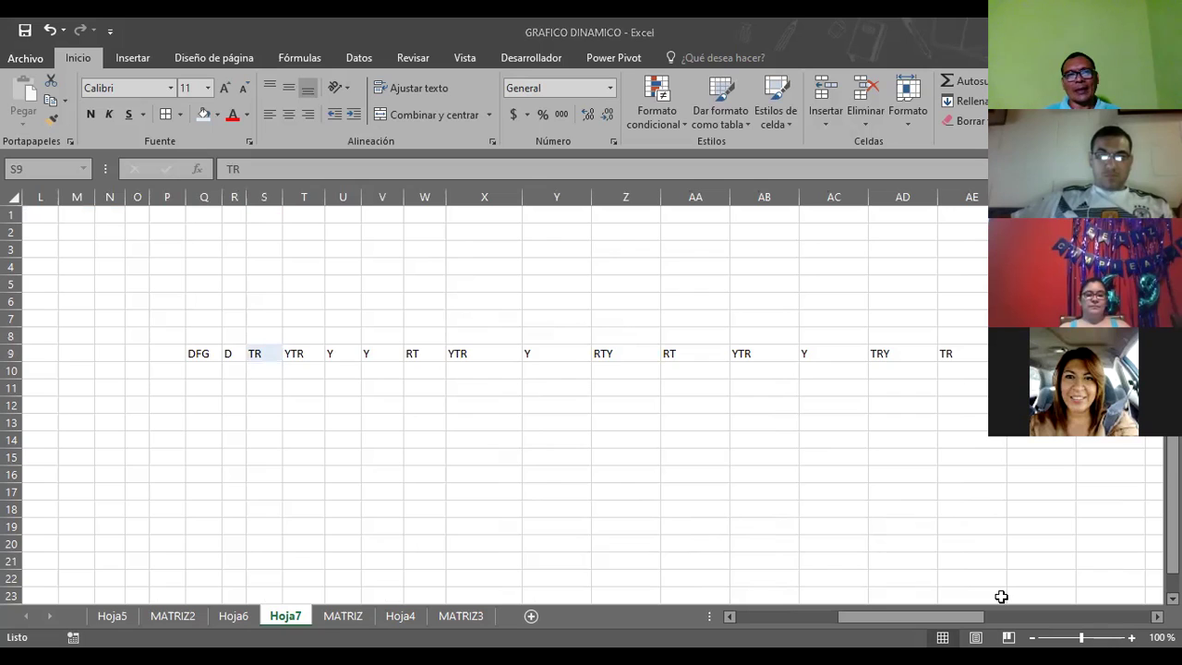
click(254, 353)
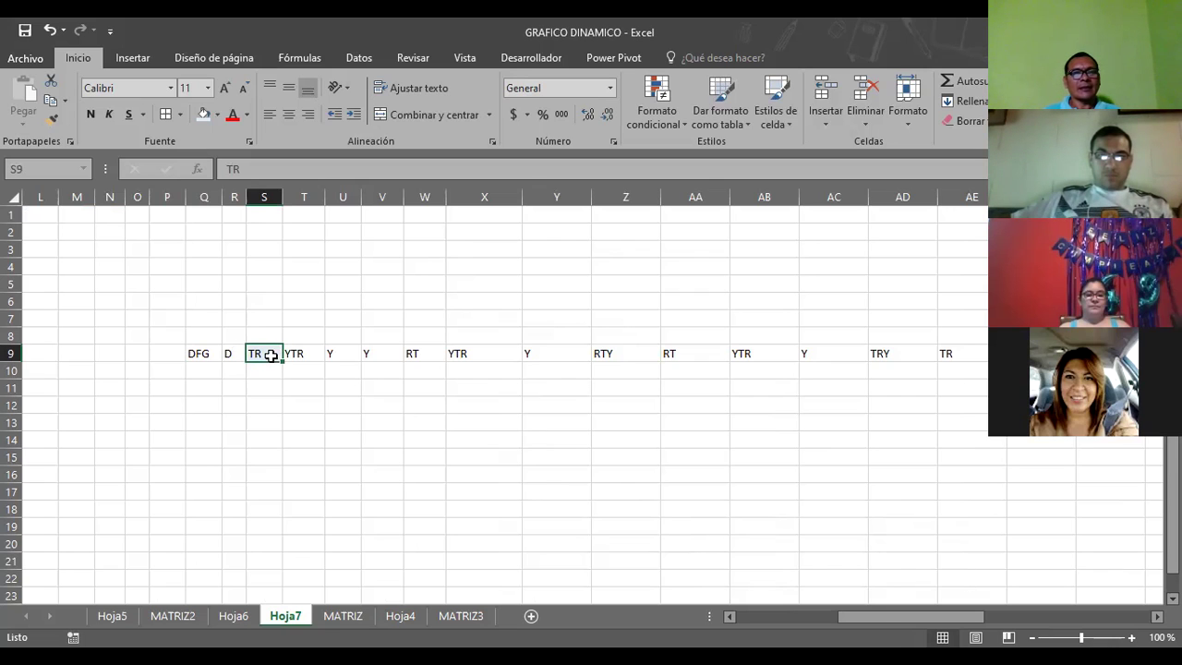
drag(886, 615, 1053, 616)
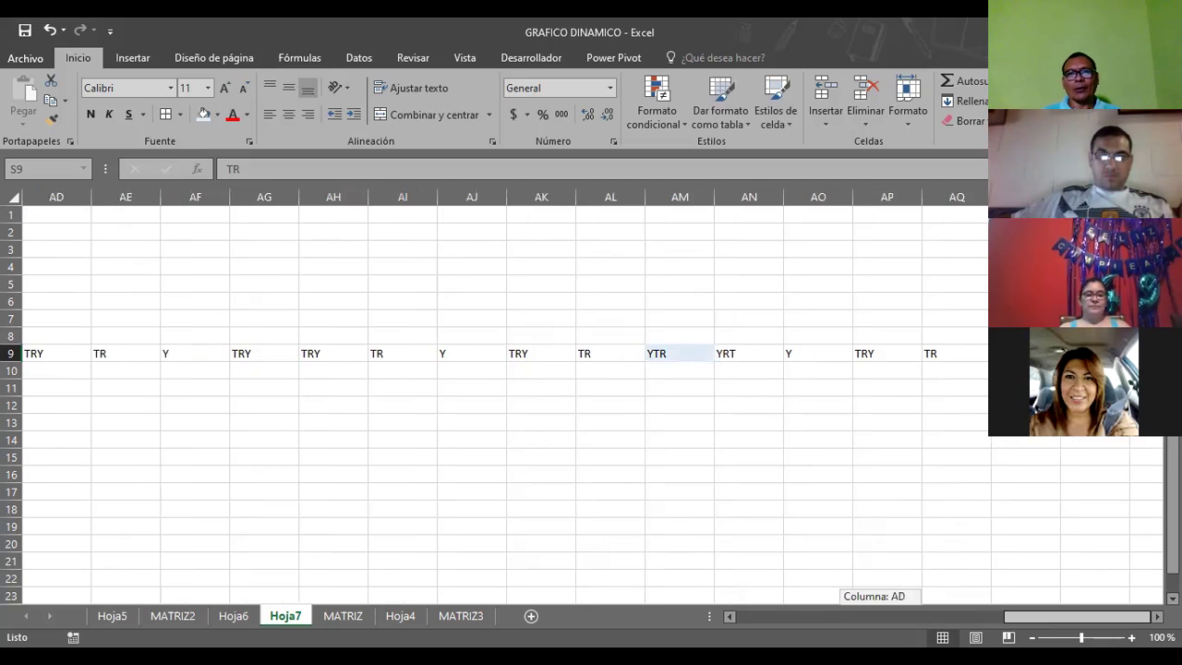
click(693, 387)
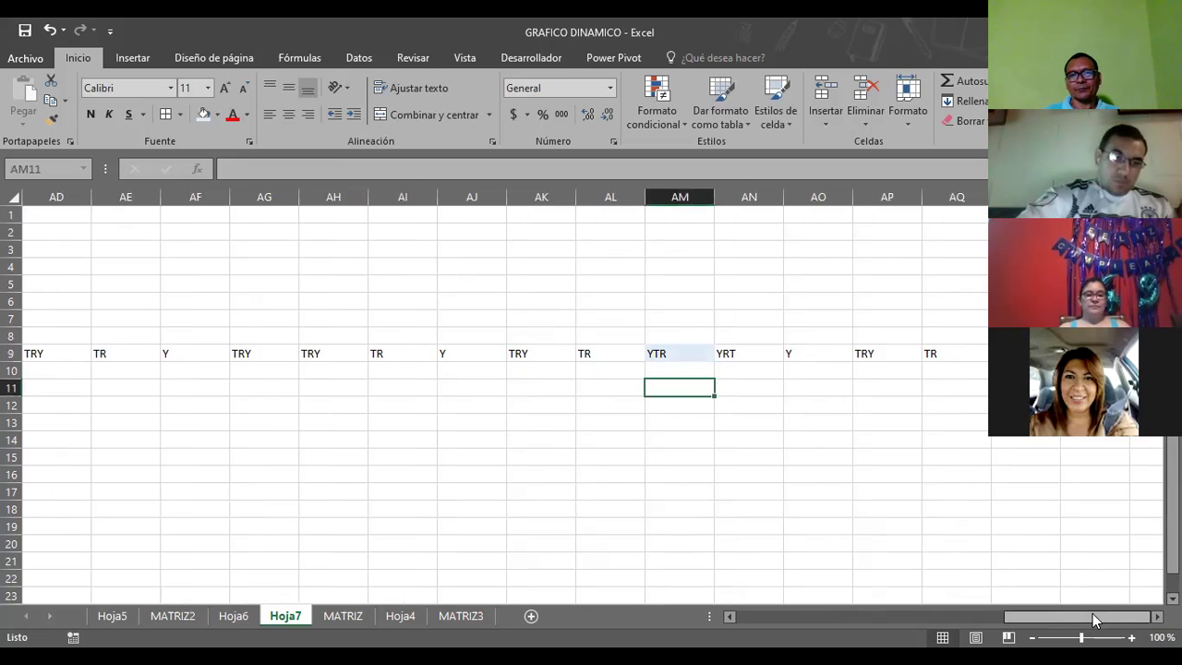
drag(1093, 619, 813, 618)
click(334, 420)
- Clear rows 6 to 10 below the pivot, then switch to the GRAFICOS DINAMICOS deck
click(146, 333)
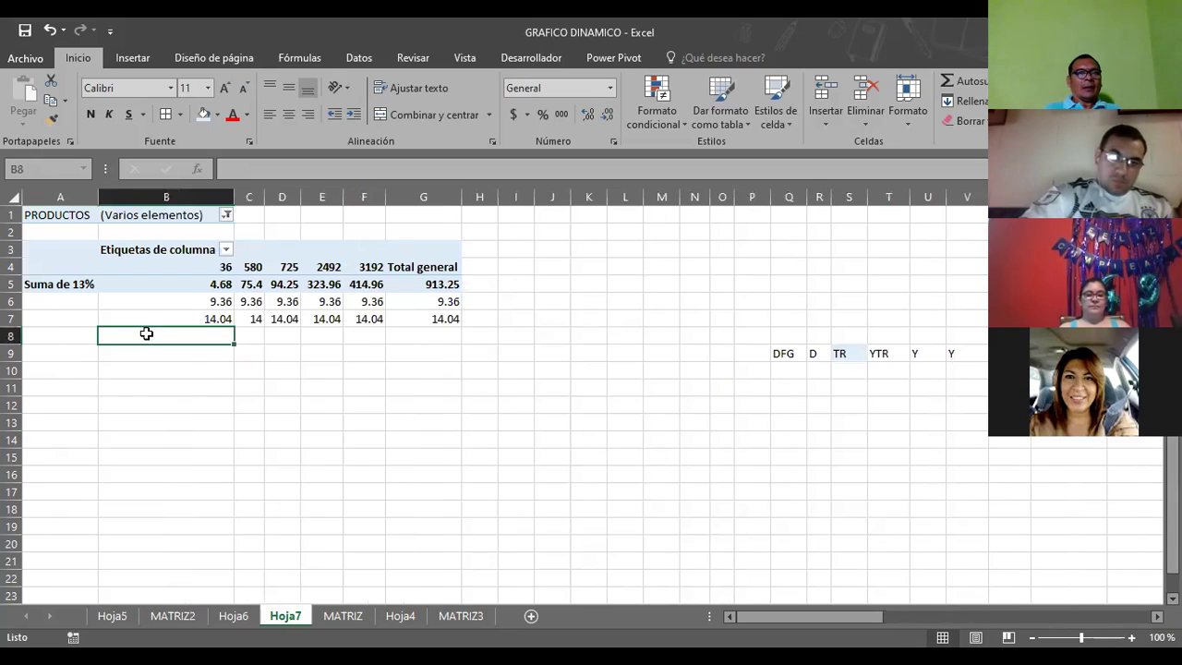
click(150, 320)
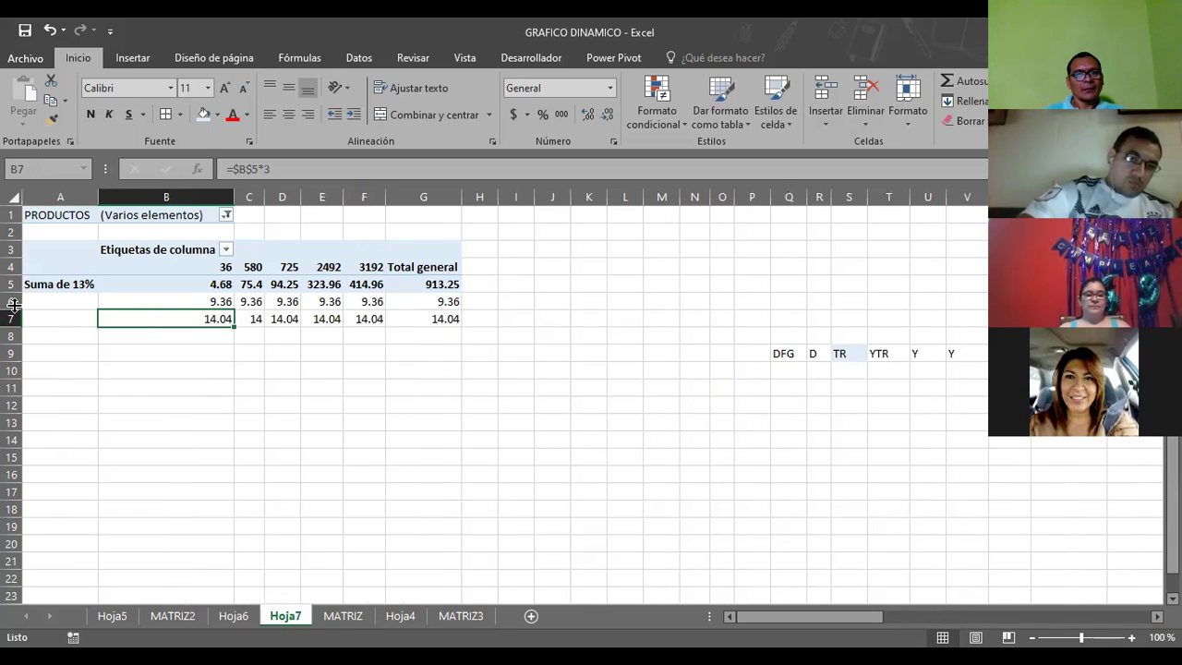
drag(12, 304, 13, 369)
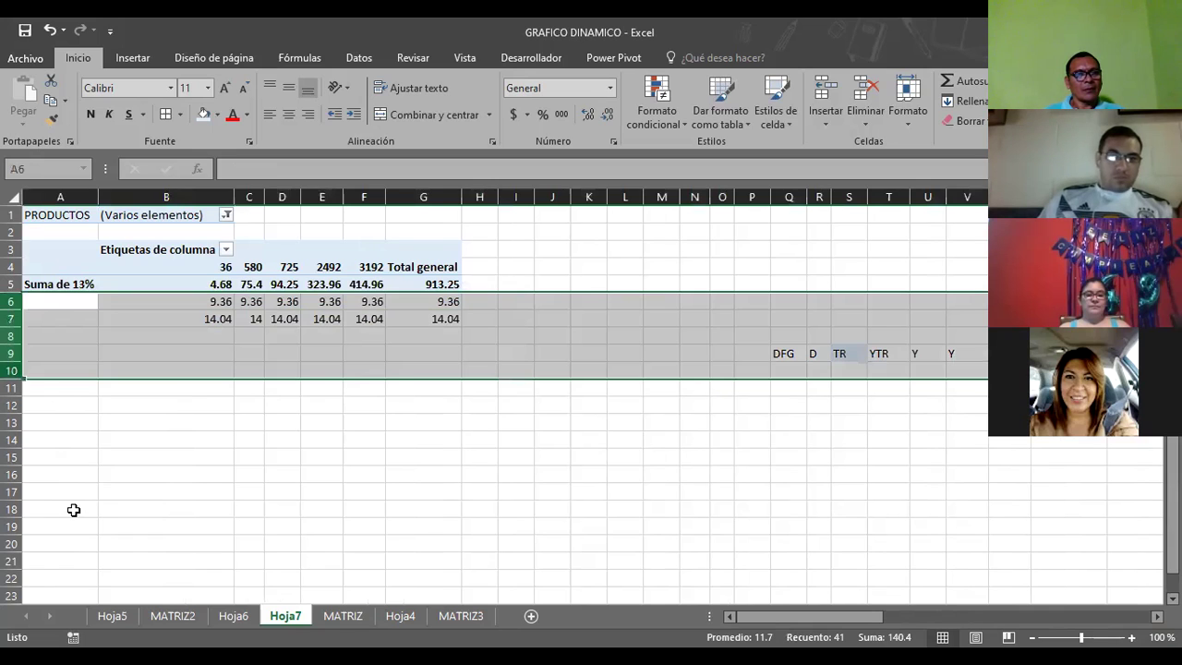
key(Delete)
click(206, 388)
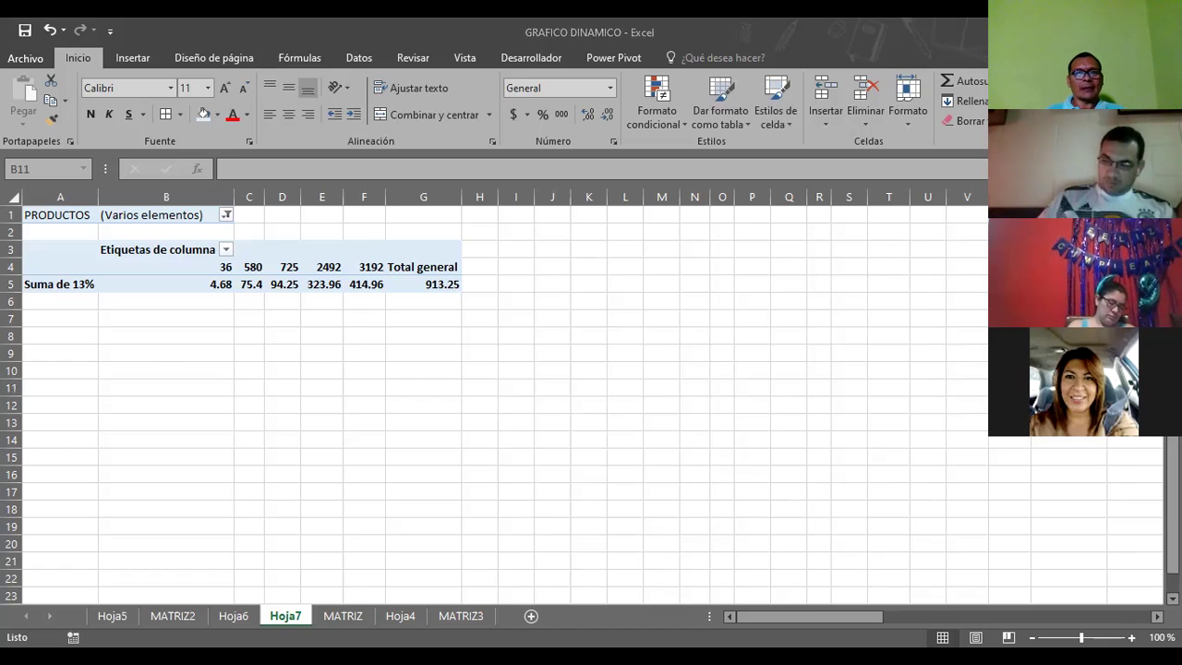
key(alt+Tab)
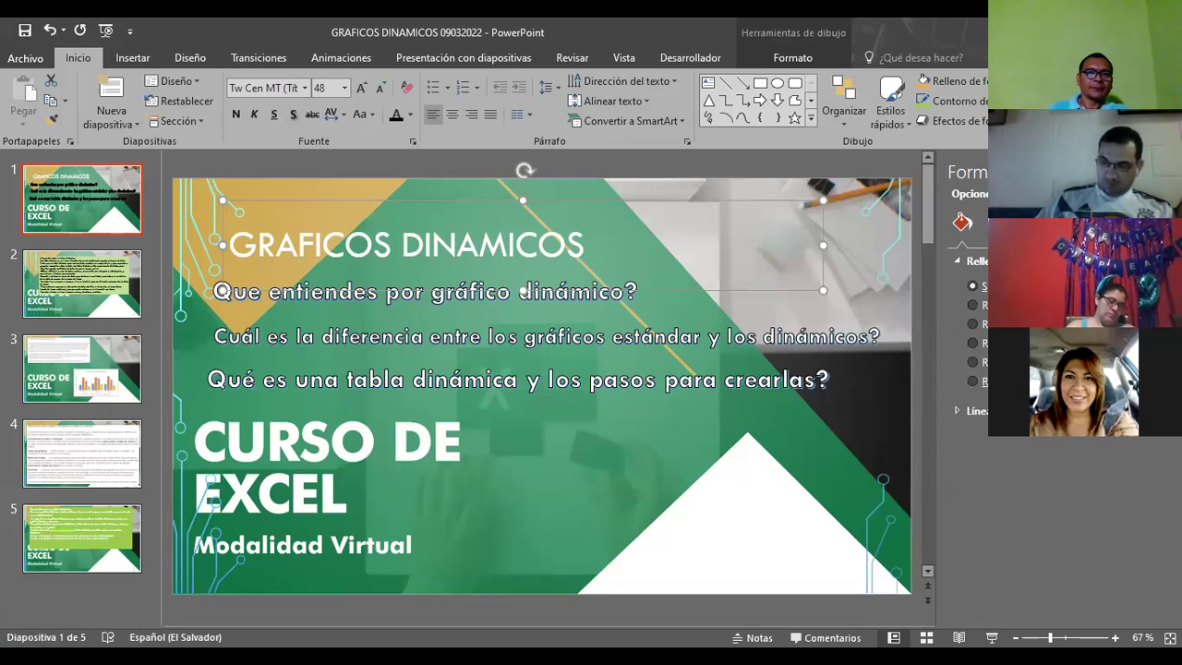
- Start the GRAFICOS DINAMICOS slide show from the title slide
key(F5)
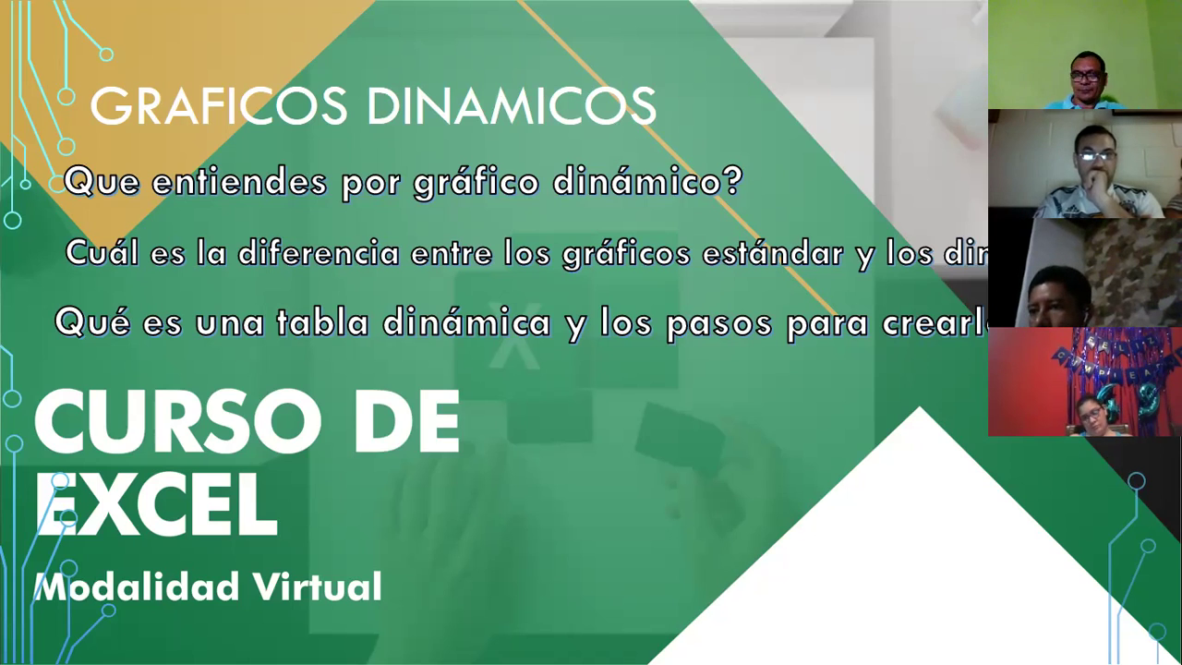
- Advance to the 'Información sobre las tablas dinámicas' slide
key(Right)
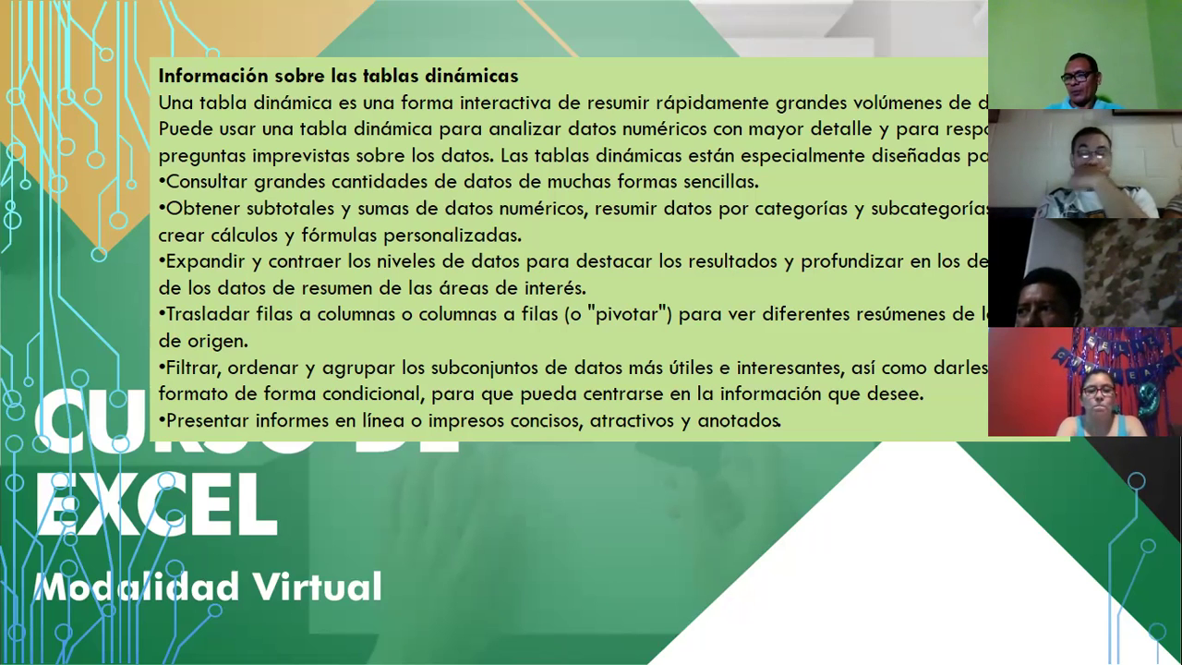
- Advance past the pivot-chart slide to 'Diferencias entre gráficos dinámicos y gráficos estándar'
click(782, 213)
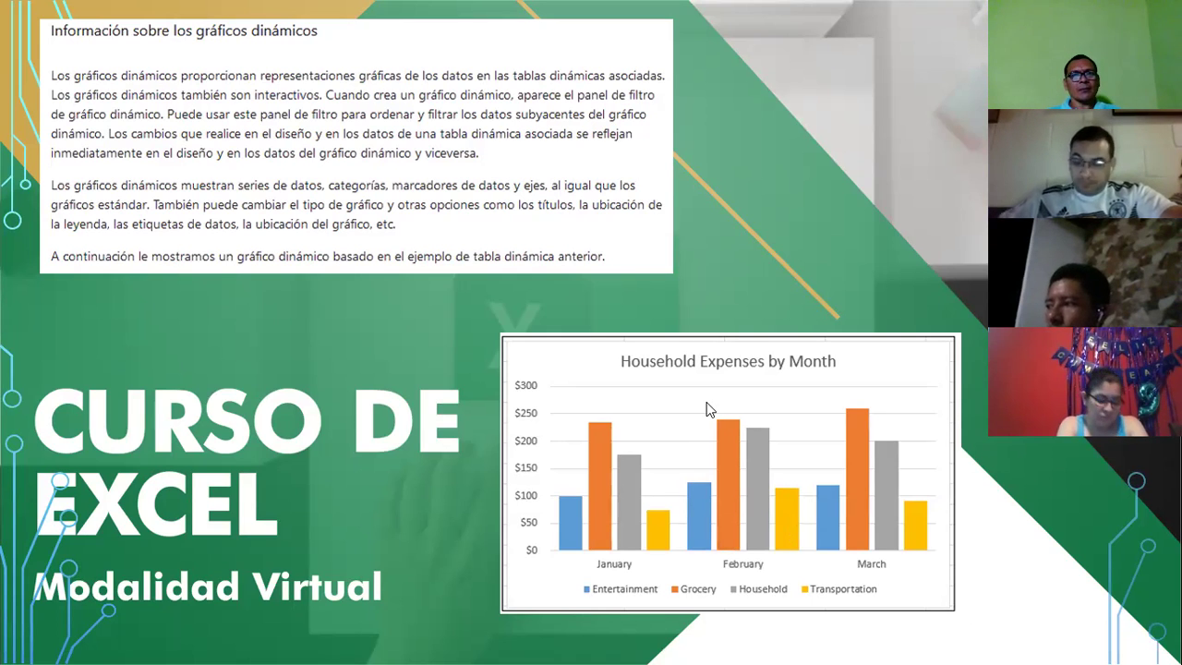
click(562, 472)
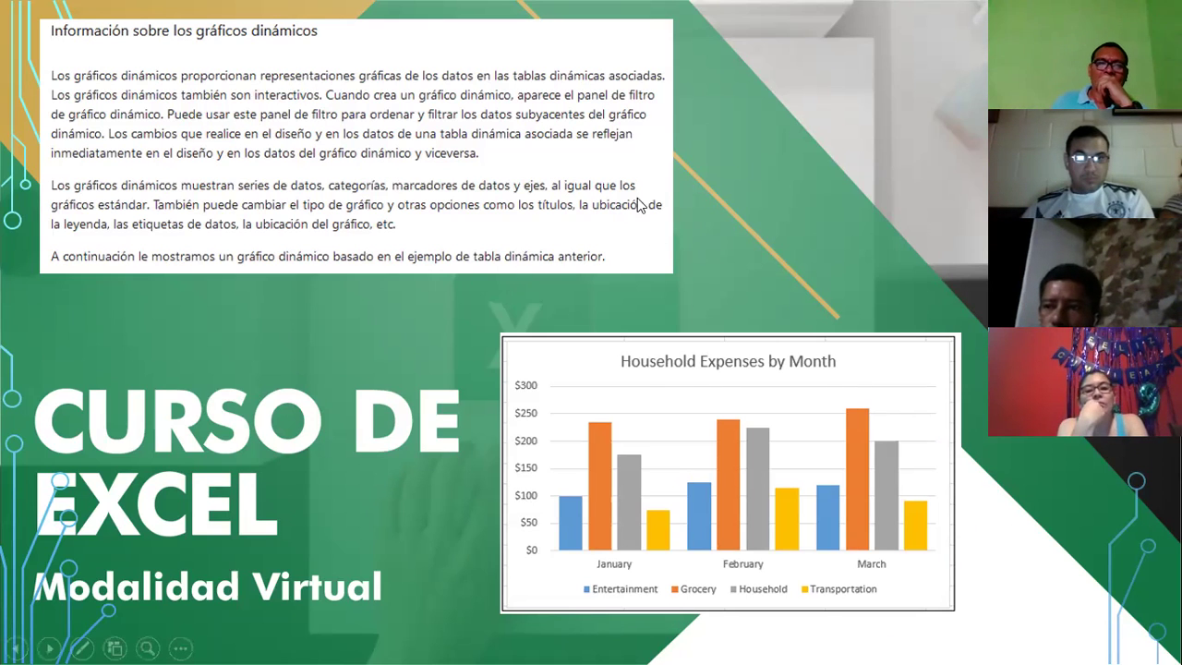
click(728, 196)
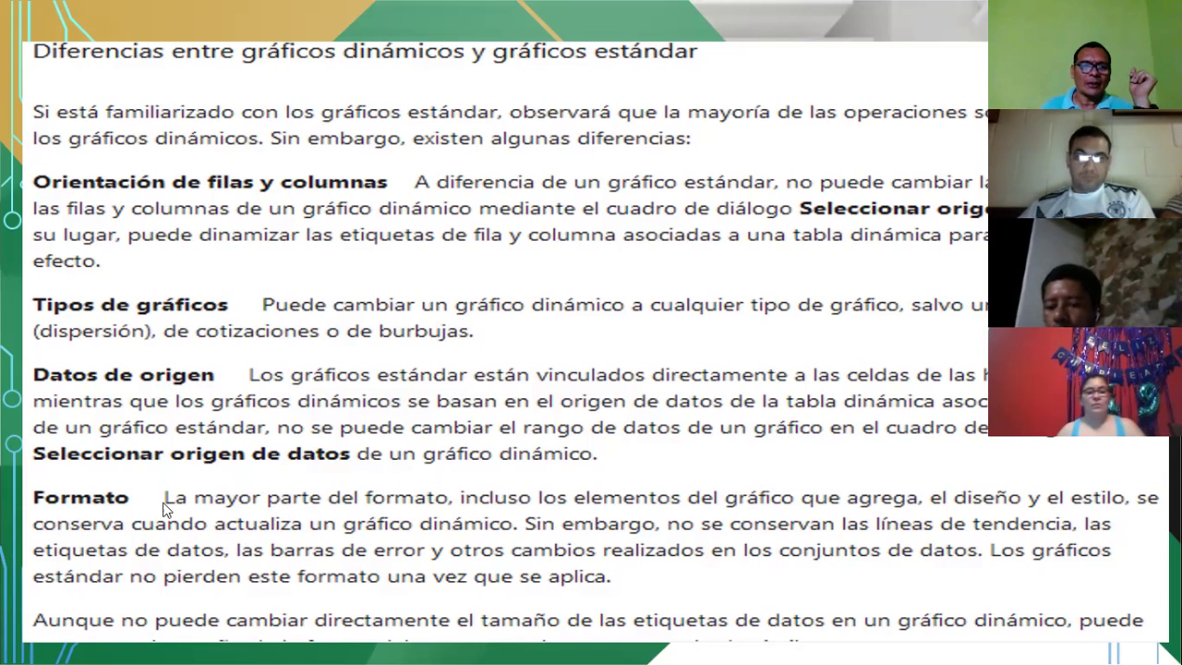
- Show the 'Características de los gráficos dinámicos' slide, then return to Excel's MATRIZ sheet
click(357, 452)
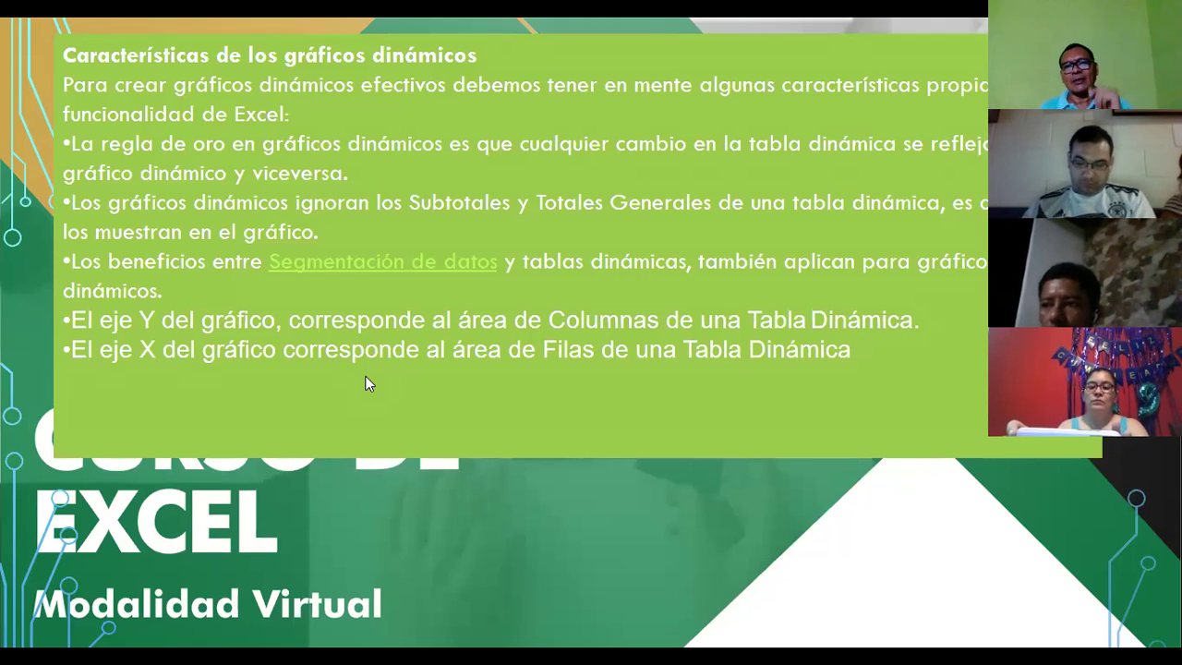
key(alt+Tab)
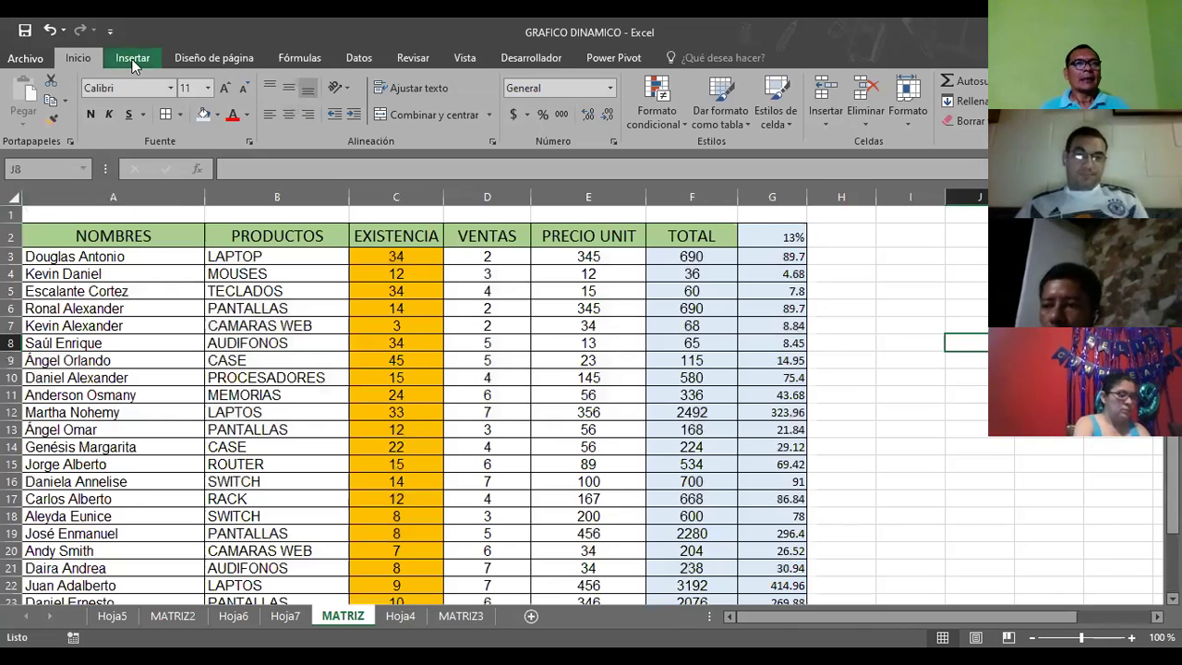
- Open the Gráfico dinámico dropdown on the Insertar ribbon
click(133, 59)
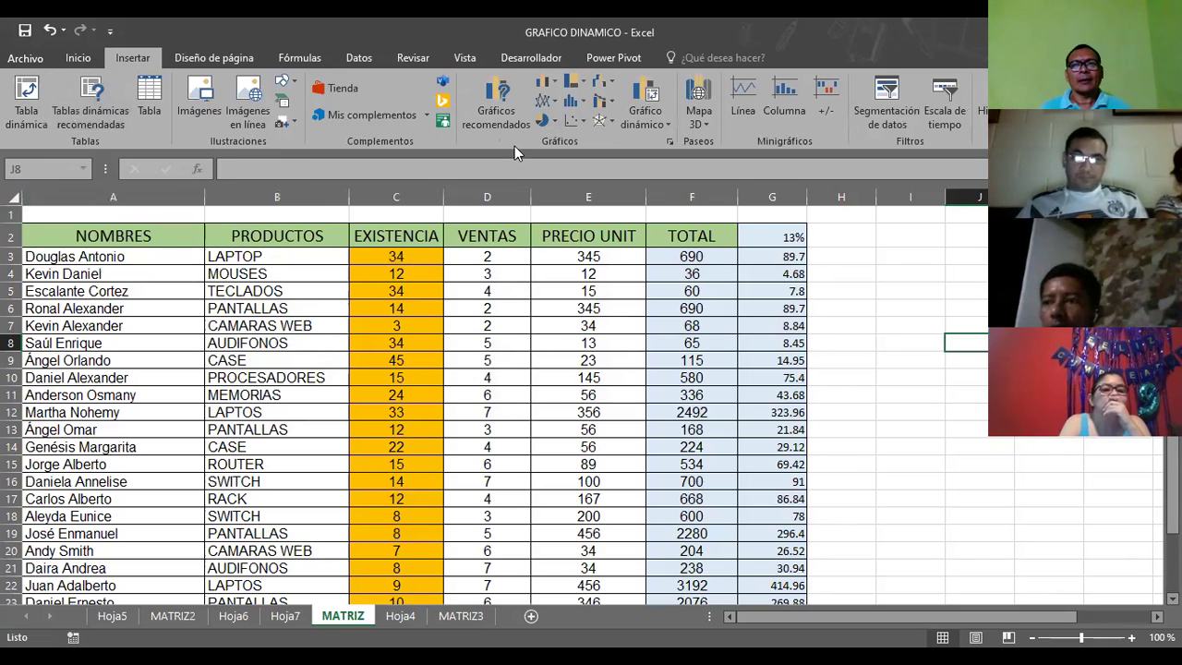
click(667, 122)
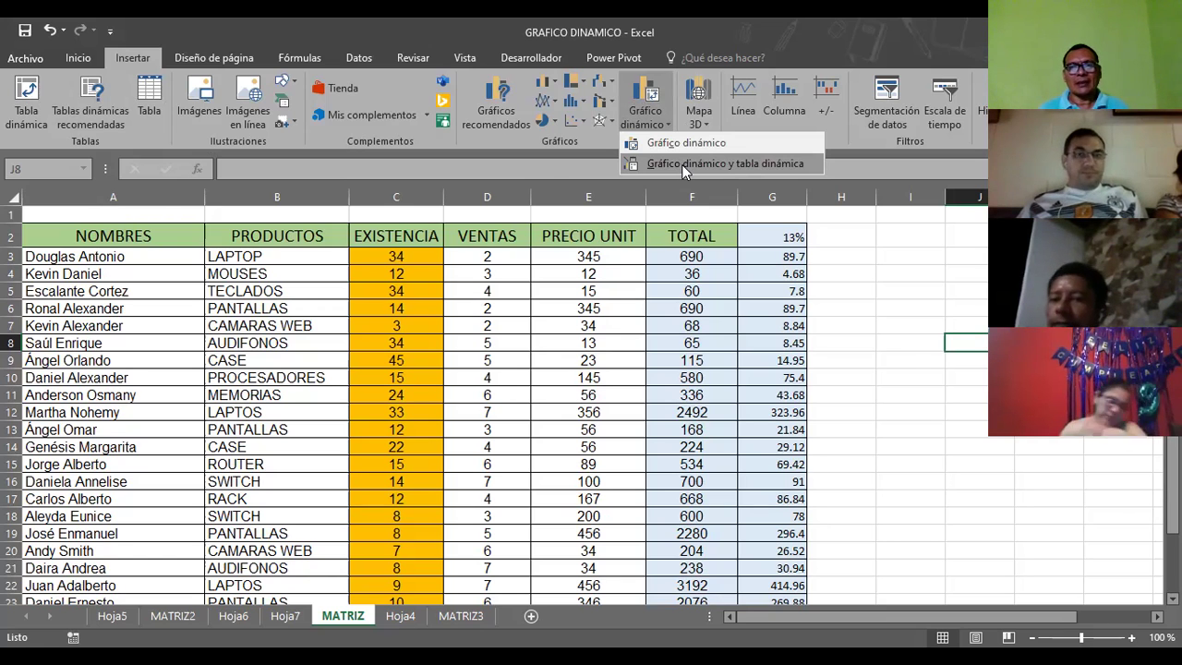
- Start a pivot chart and table on a new worksheet using MATRIZ range A2:G25
click(682, 165)
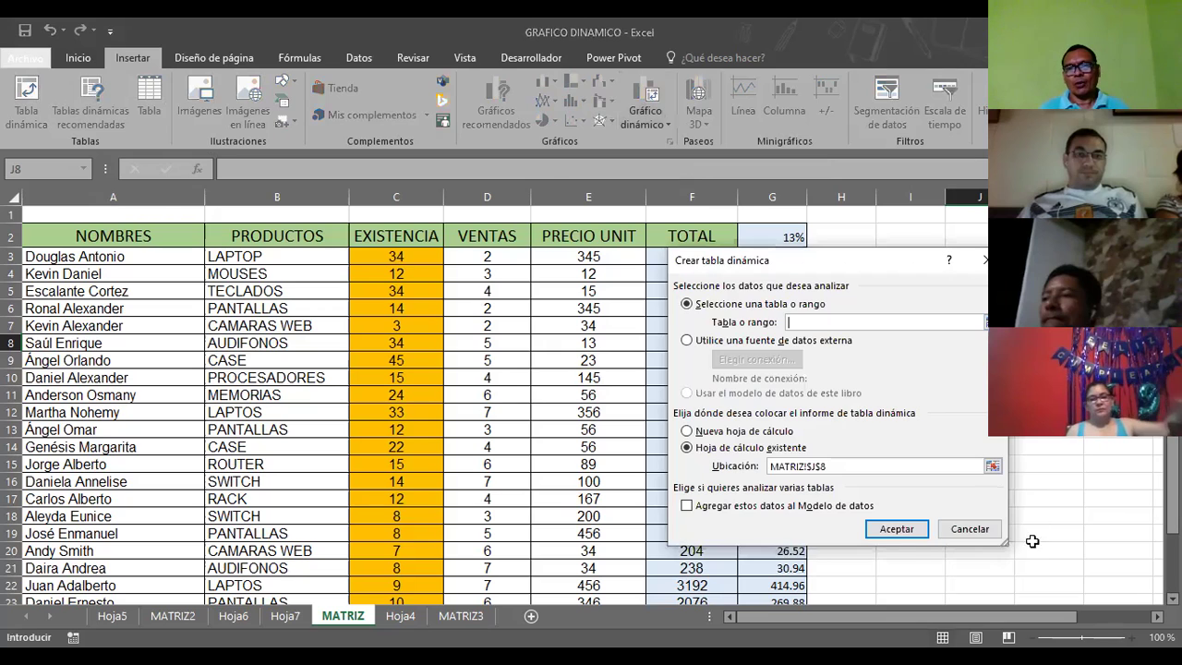
click(688, 431)
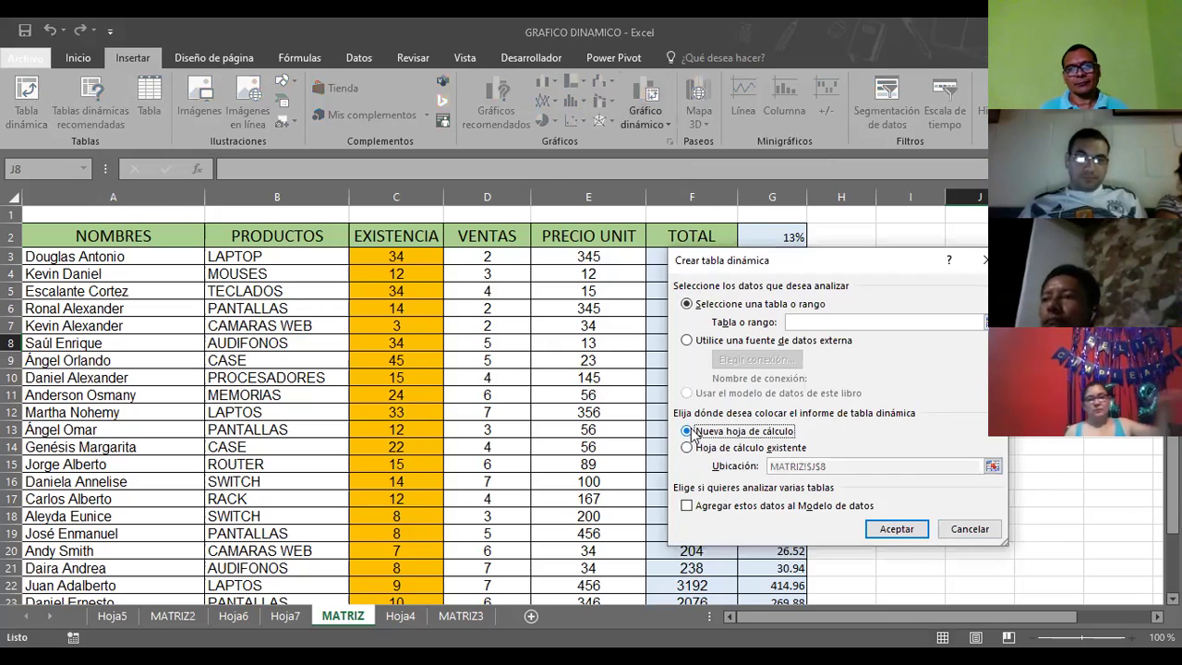
click(905, 529)
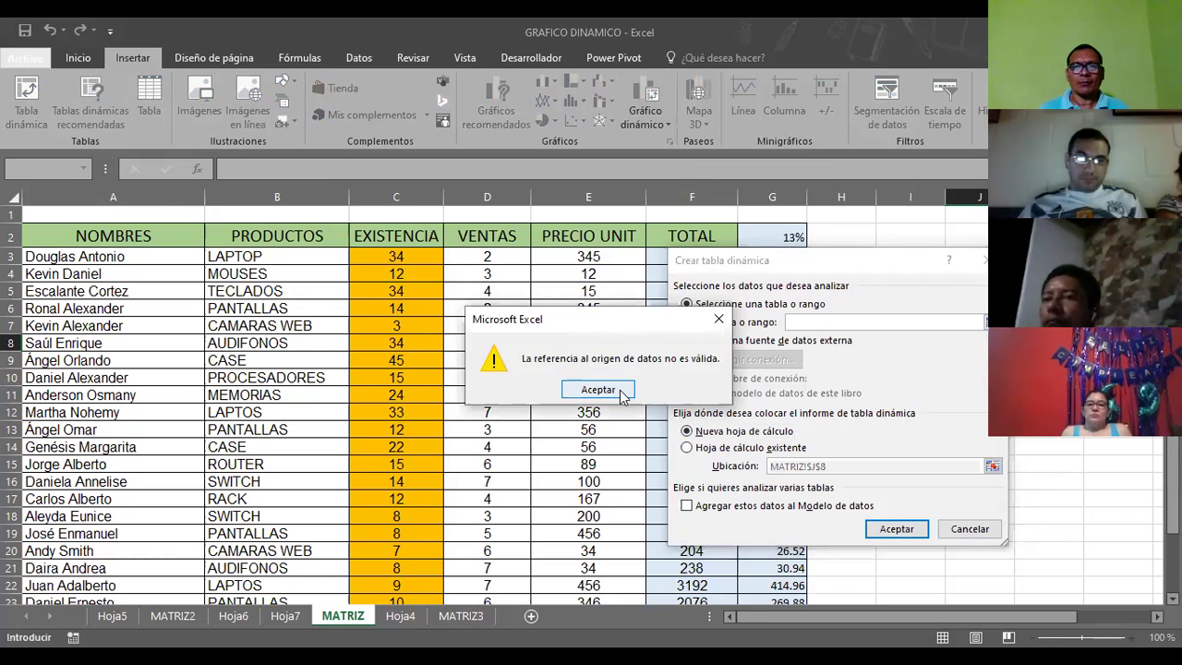
click(620, 392)
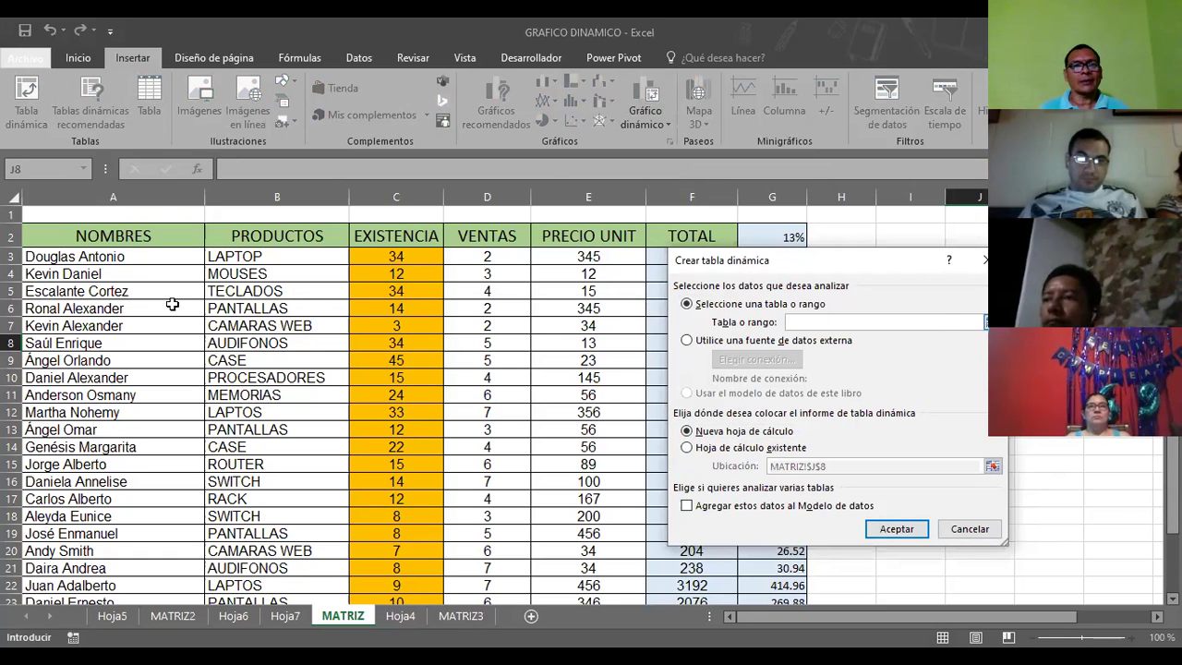
click(172, 304)
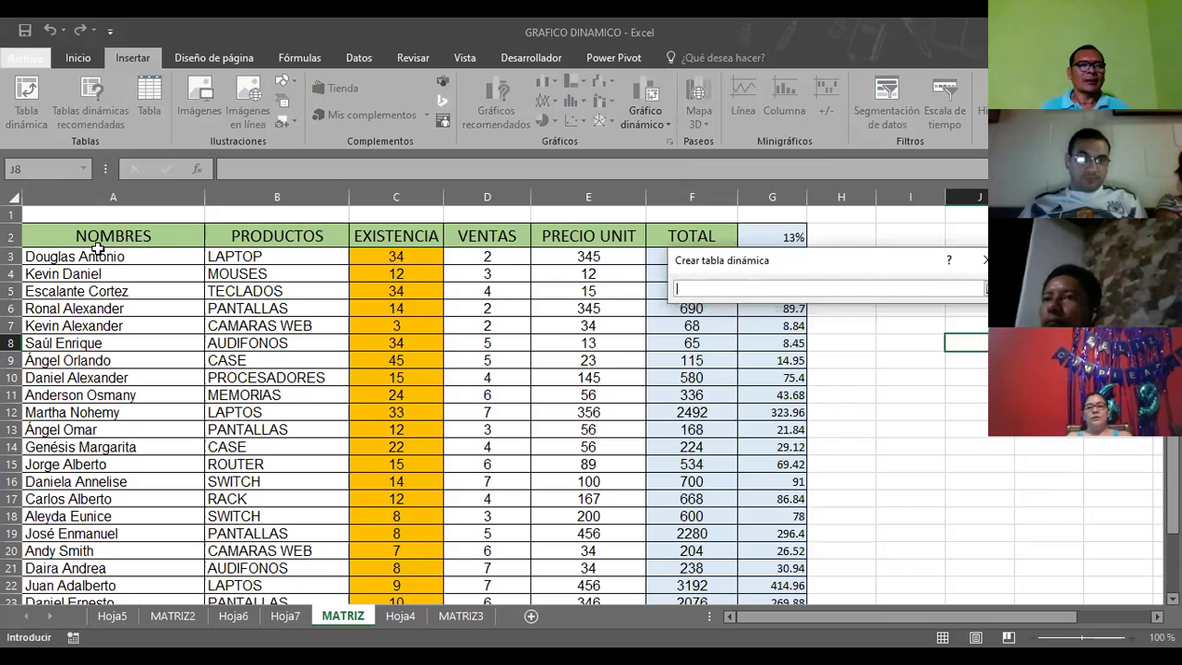
drag(60, 234, 269, 252)
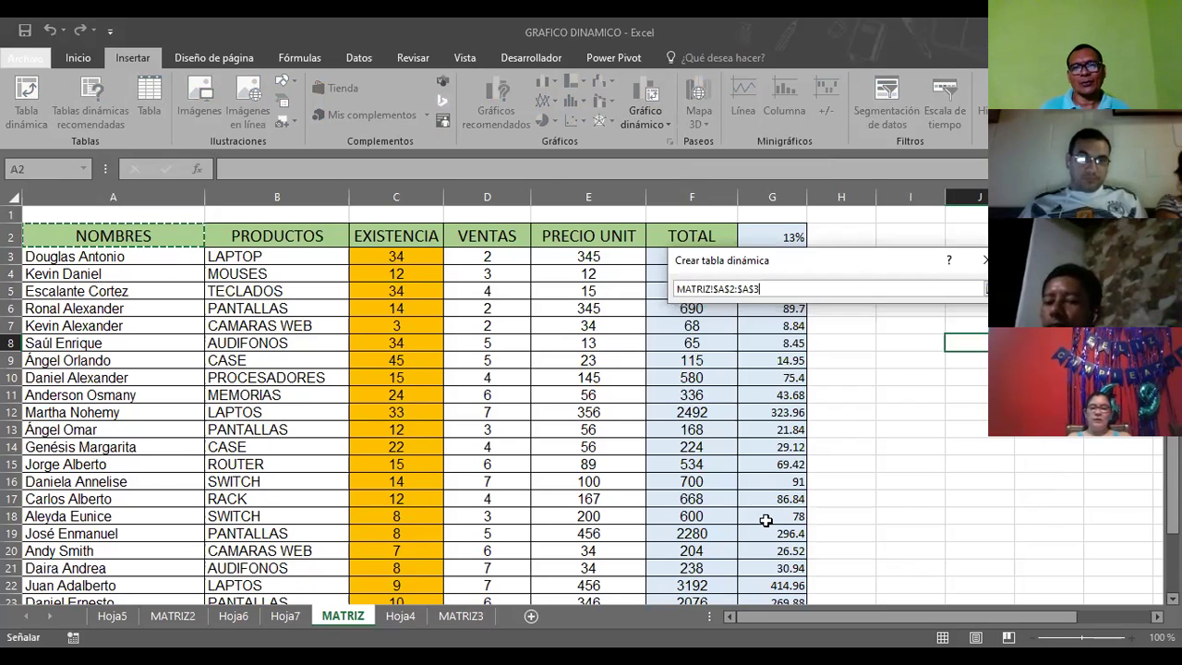
drag(772, 411, 748, 627)
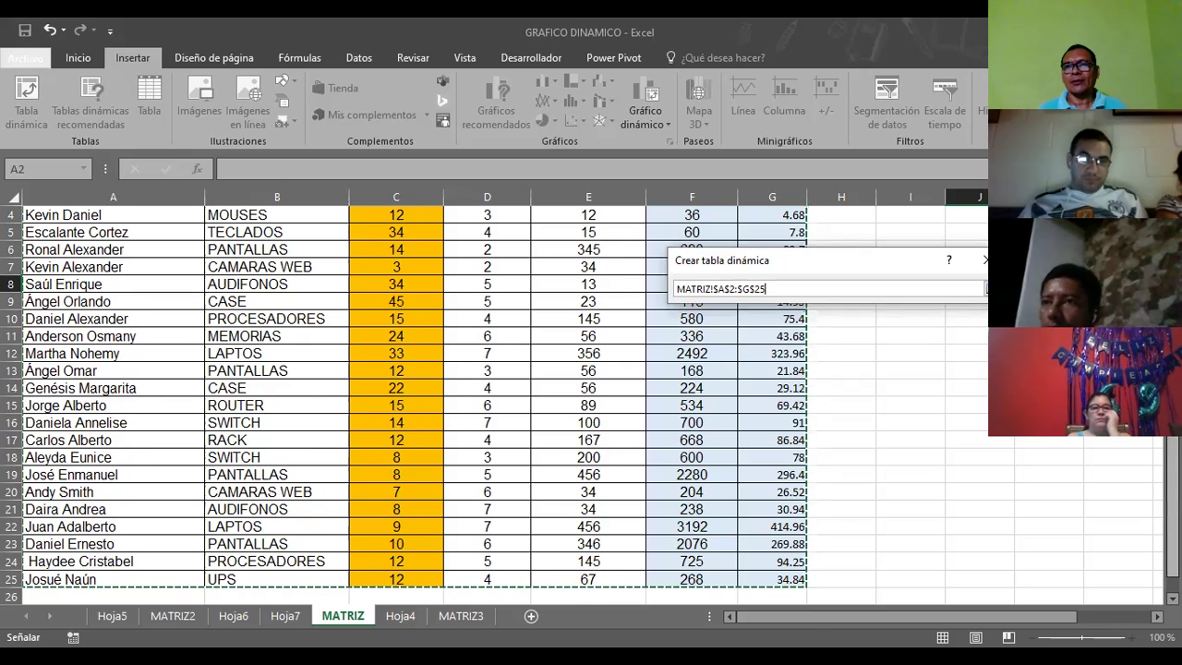
scroll(662, 313, up, 1)
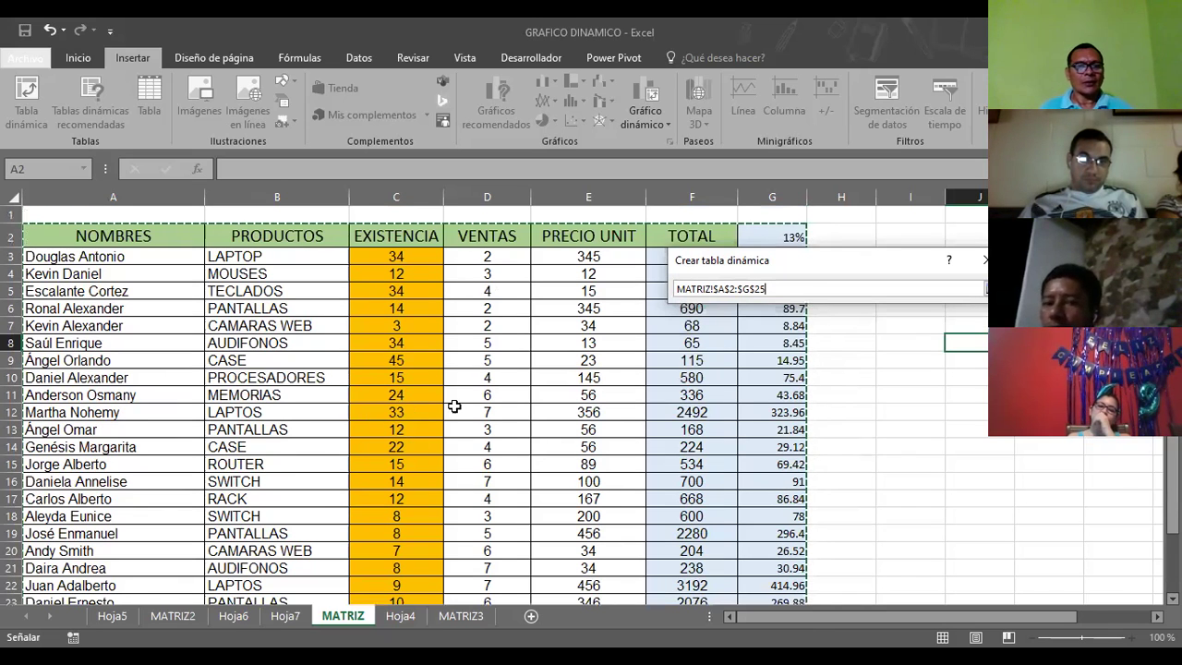
key(Return)
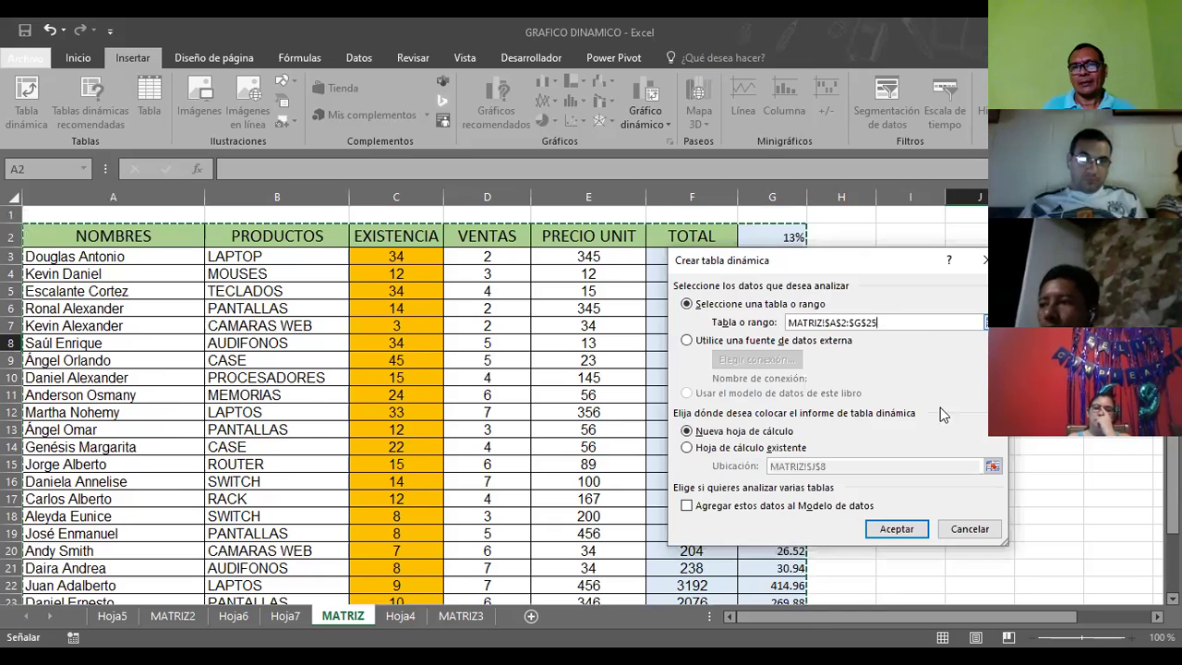
- Chart PRODUCTOS on axis, PRECIO UNIT as legend, NOMBRES as filter; enlarge chart beside table
click(898, 528)
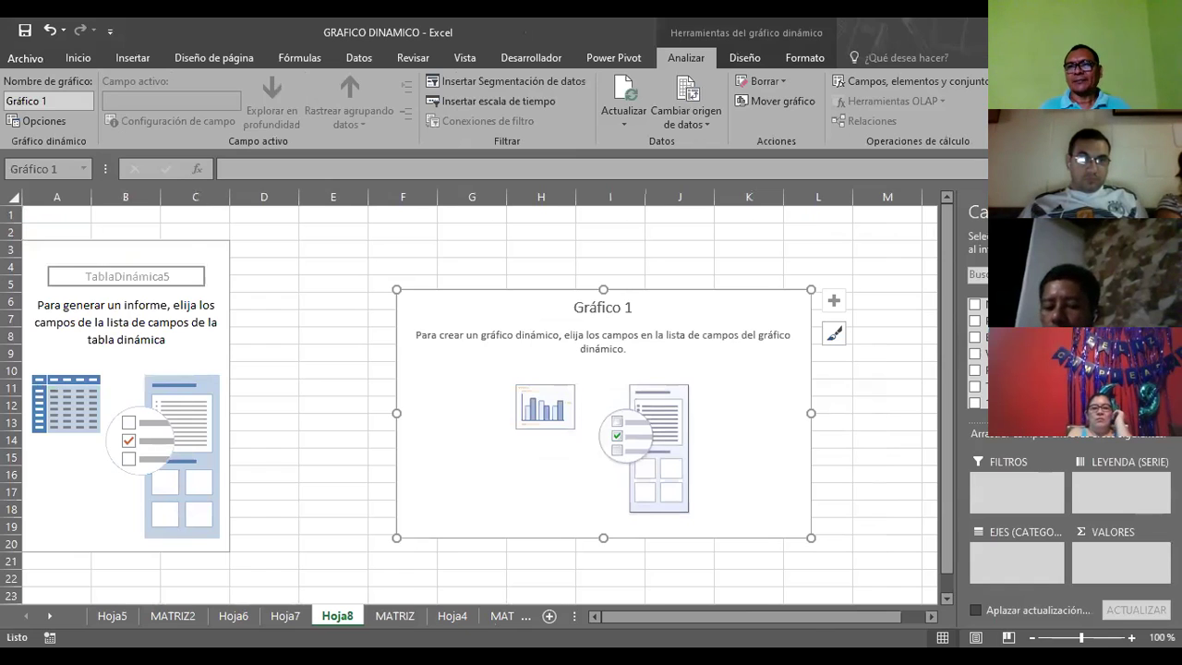
scroll(976, 350, down, 1)
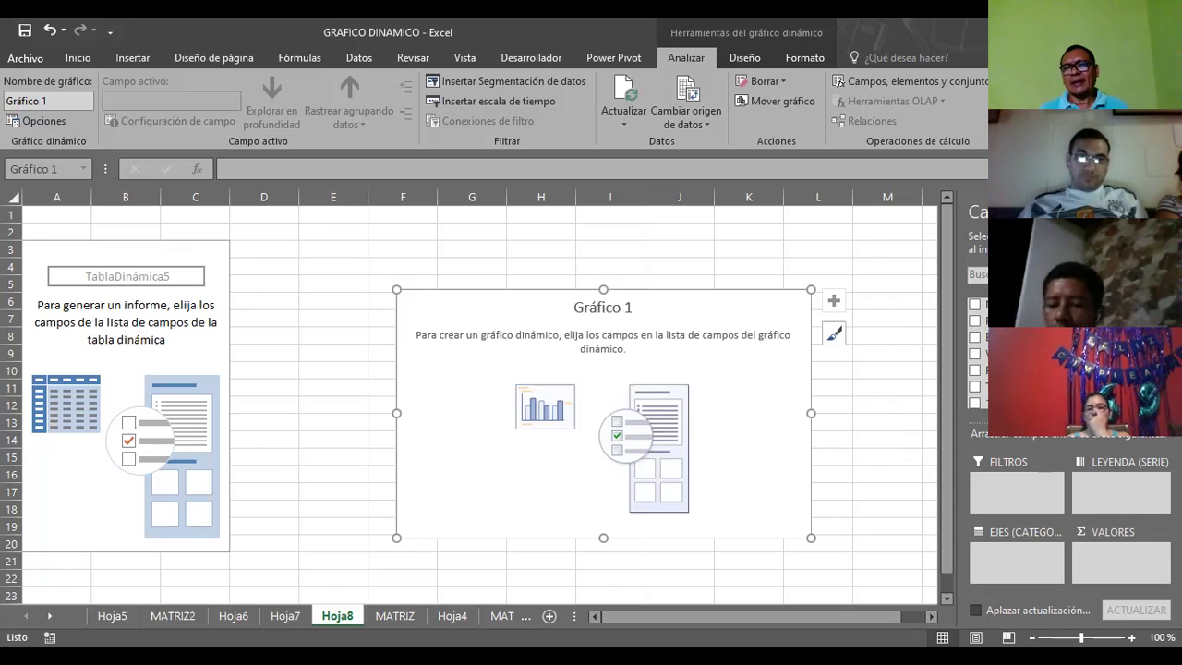
click(974, 321)
drag(979, 321, 1015, 558)
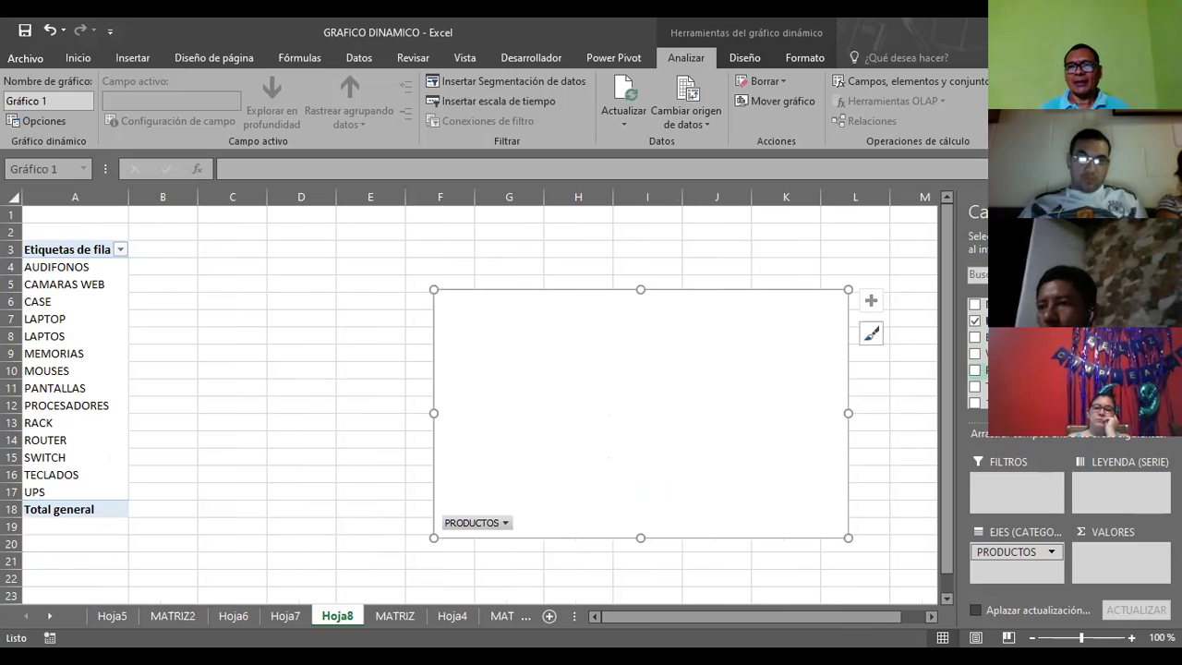
drag(1015, 371, 1112, 490)
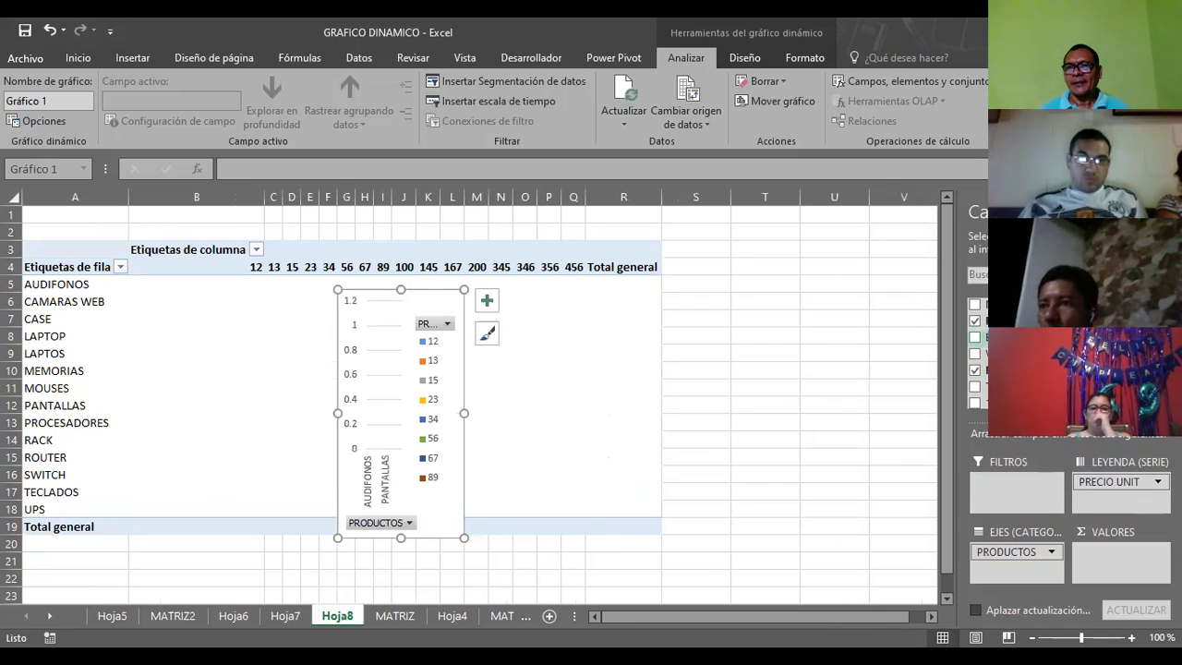
mouse_move(1002, 337)
mouse_down()
mouse_move(1117, 552)
mouse_move(1012, 503)
mouse_up()
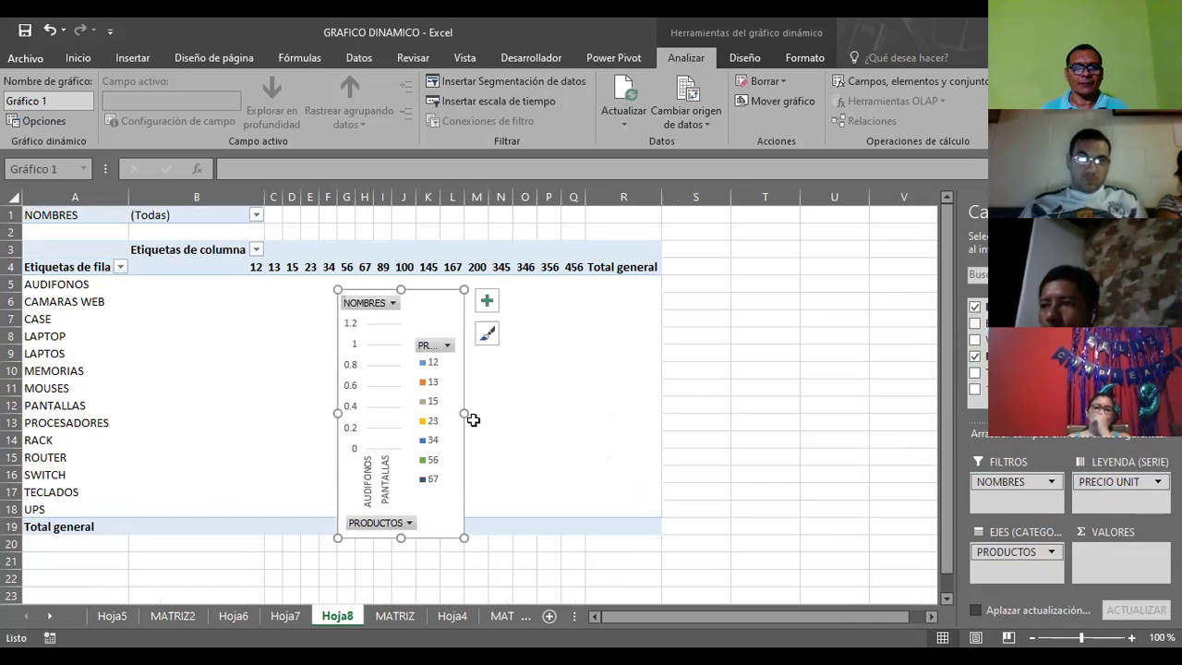
drag(465, 411, 634, 412)
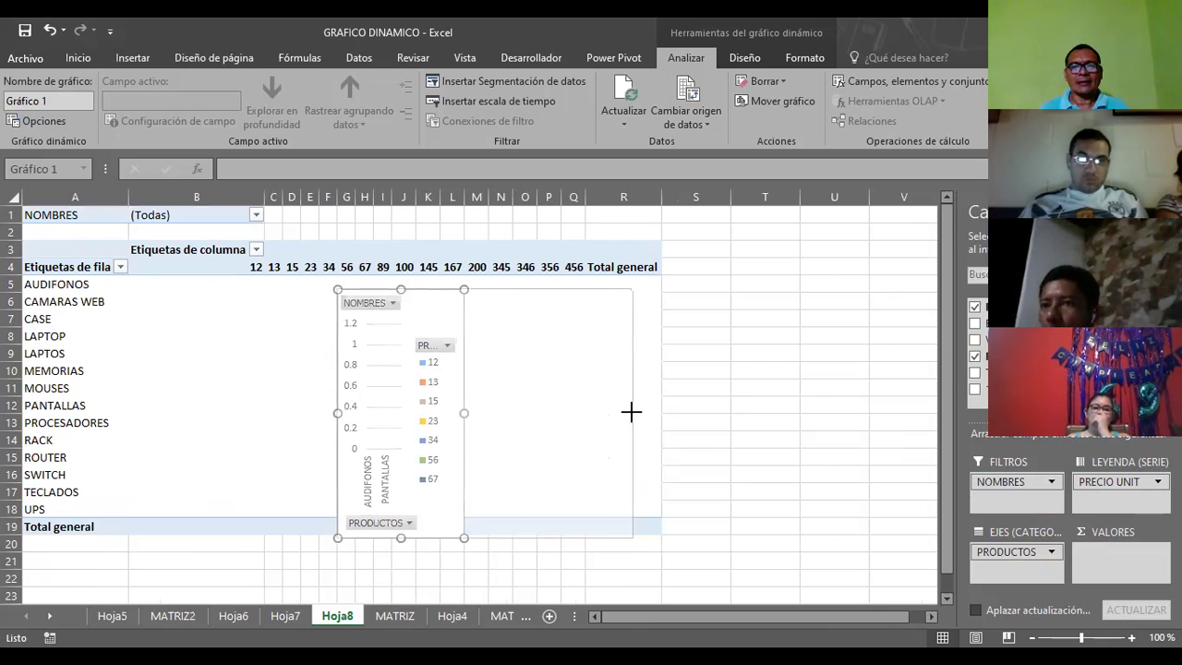
drag(597, 297, 708, 266)
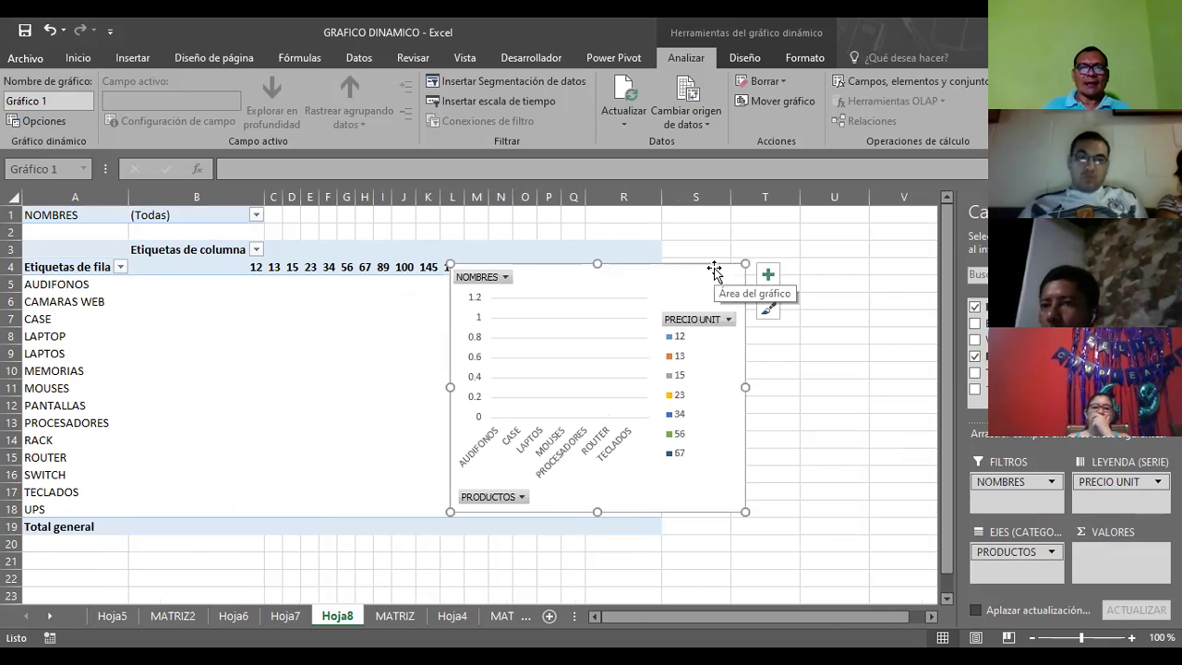
click(504, 277)
click(379, 364)
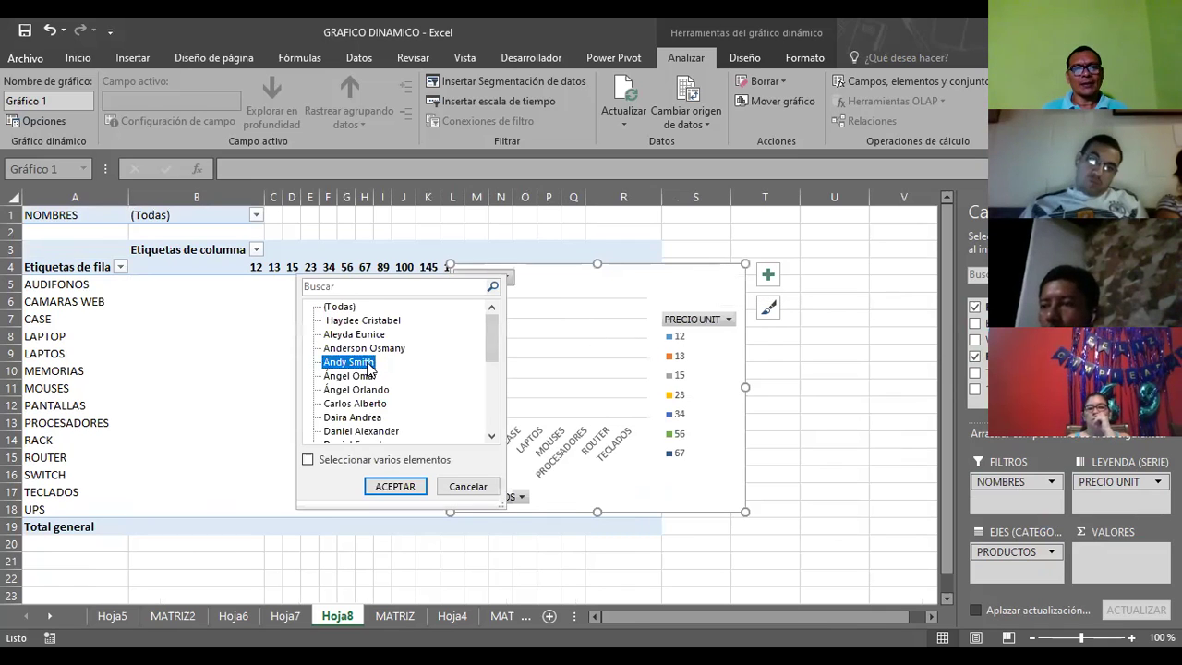
click(309, 460)
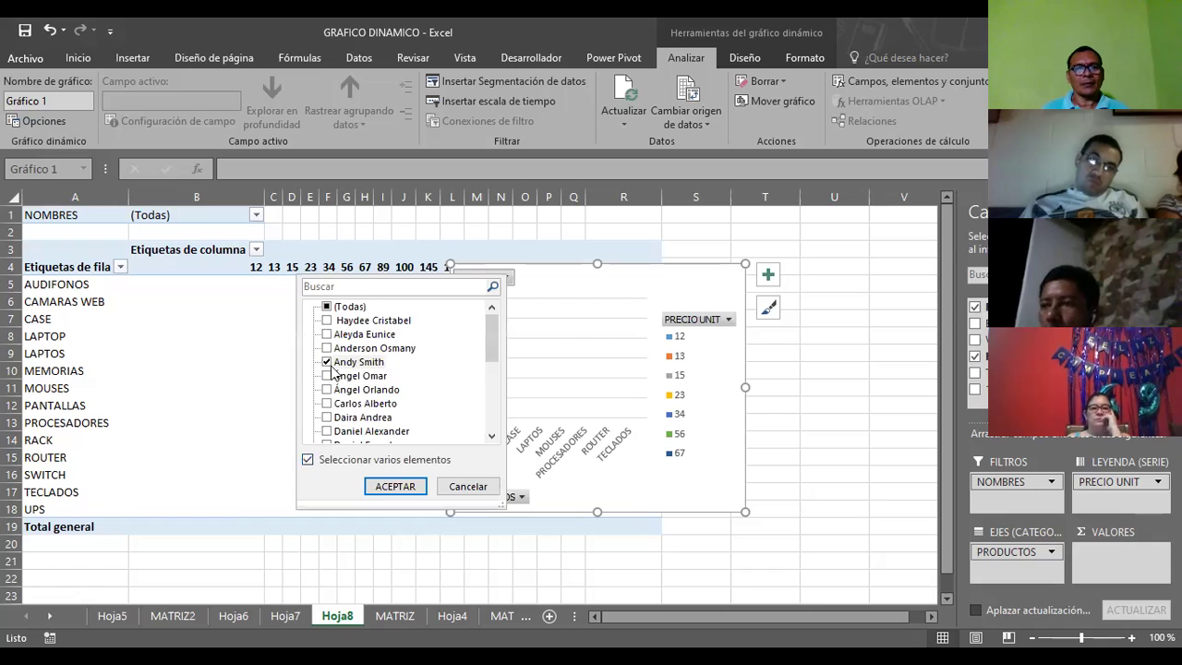
click(326, 307)
click(375, 489)
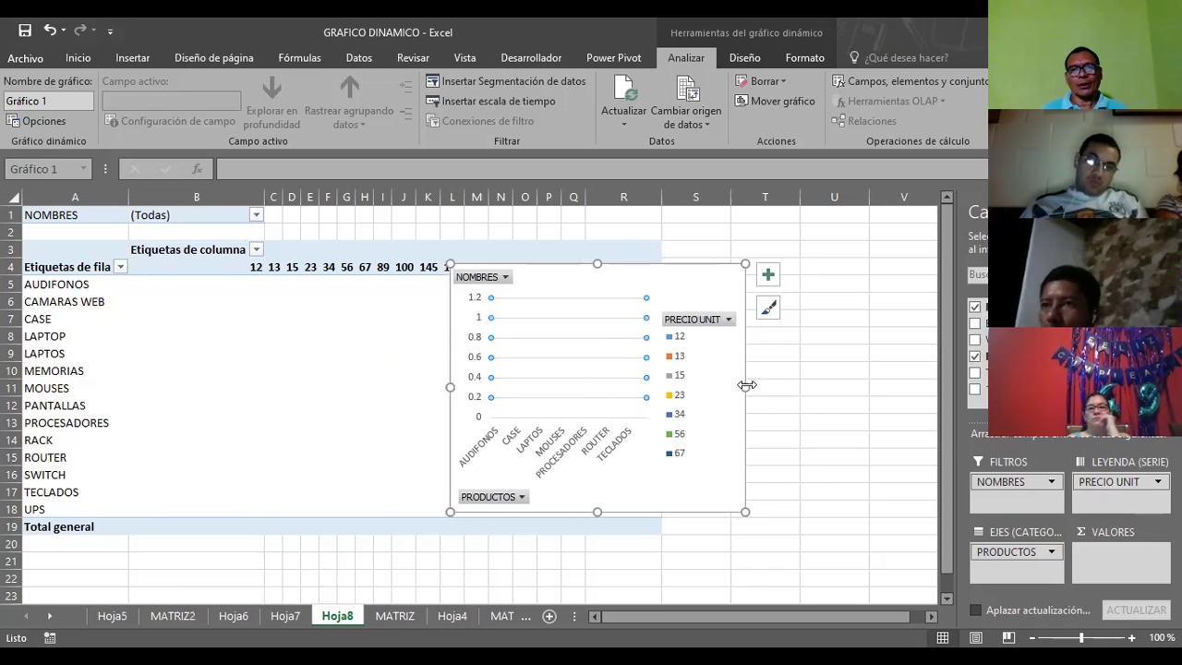
- Widen the chart, replace VENTAS with Sum of TOTAL in Valores, and move the chart up-left
drag(797, 384, 797, 387)
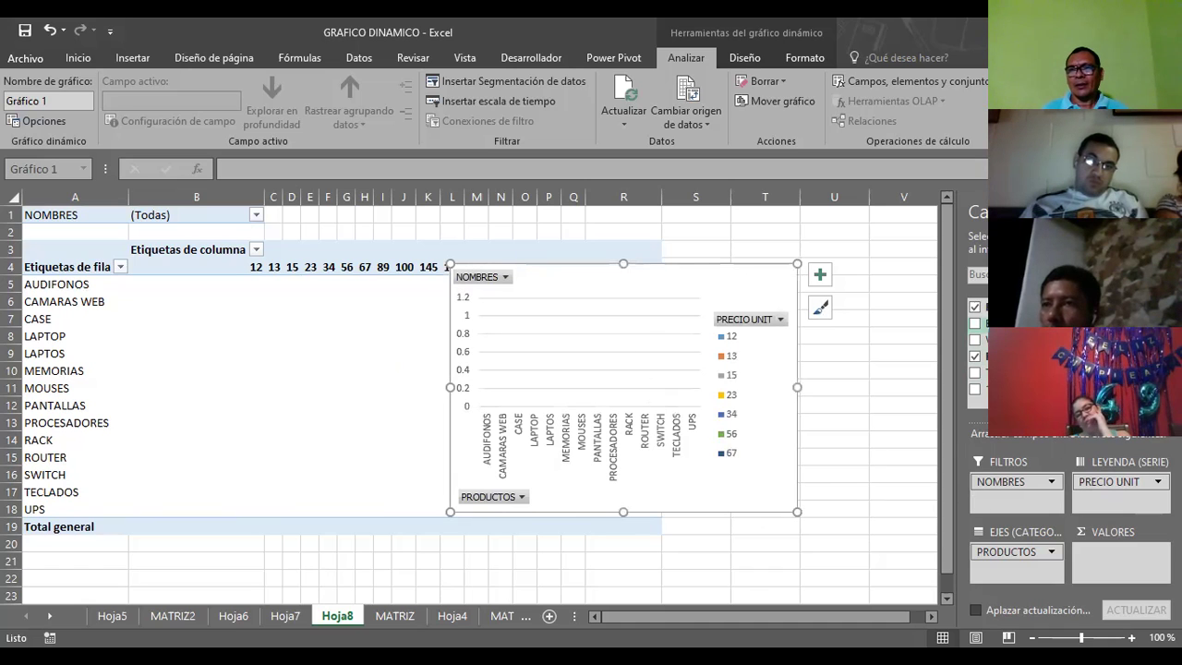
drag(1015, 340, 1121, 552)
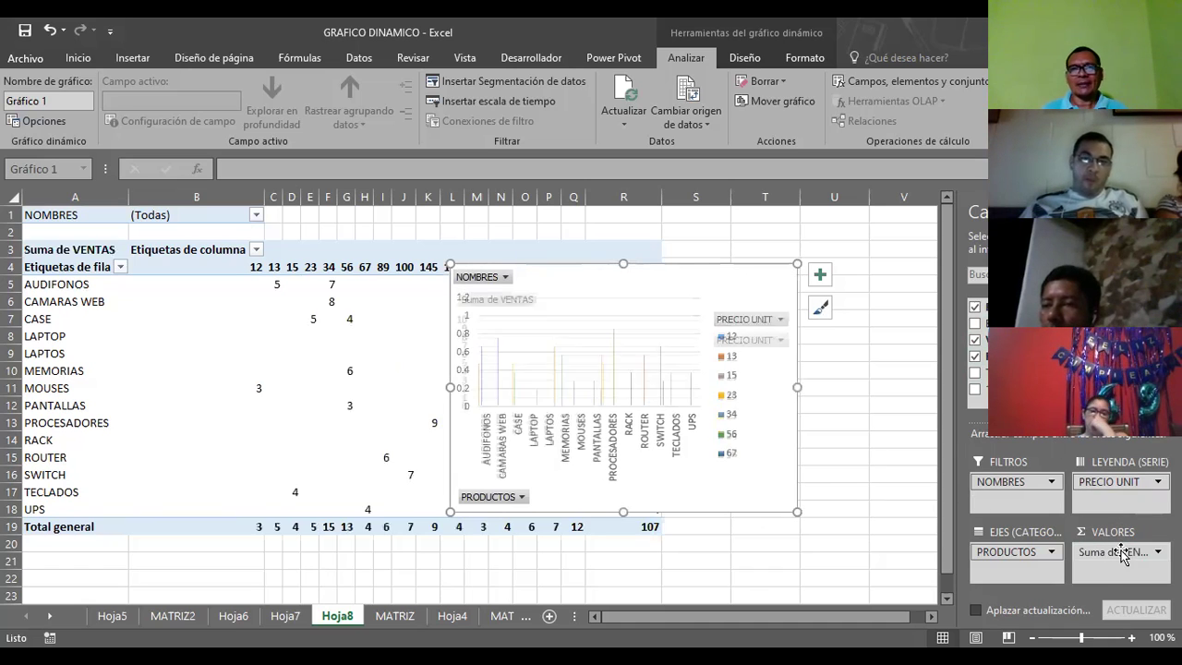
scroll(1062, 342, down, 1)
click(974, 327)
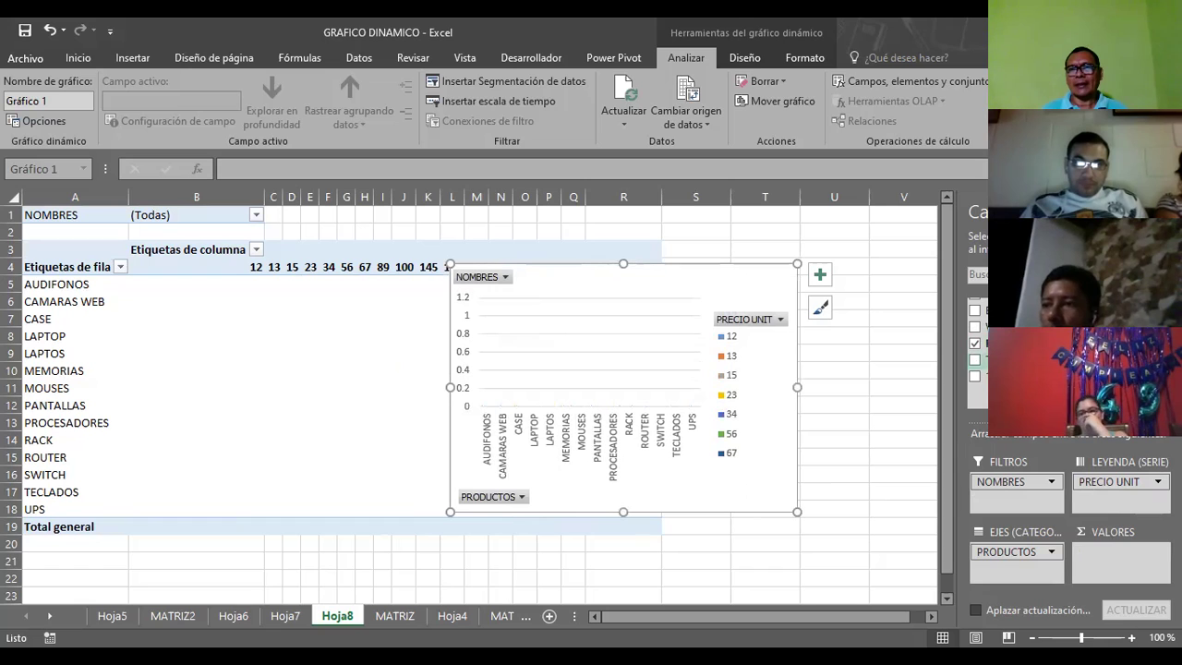
drag(1002, 360, 1100, 548)
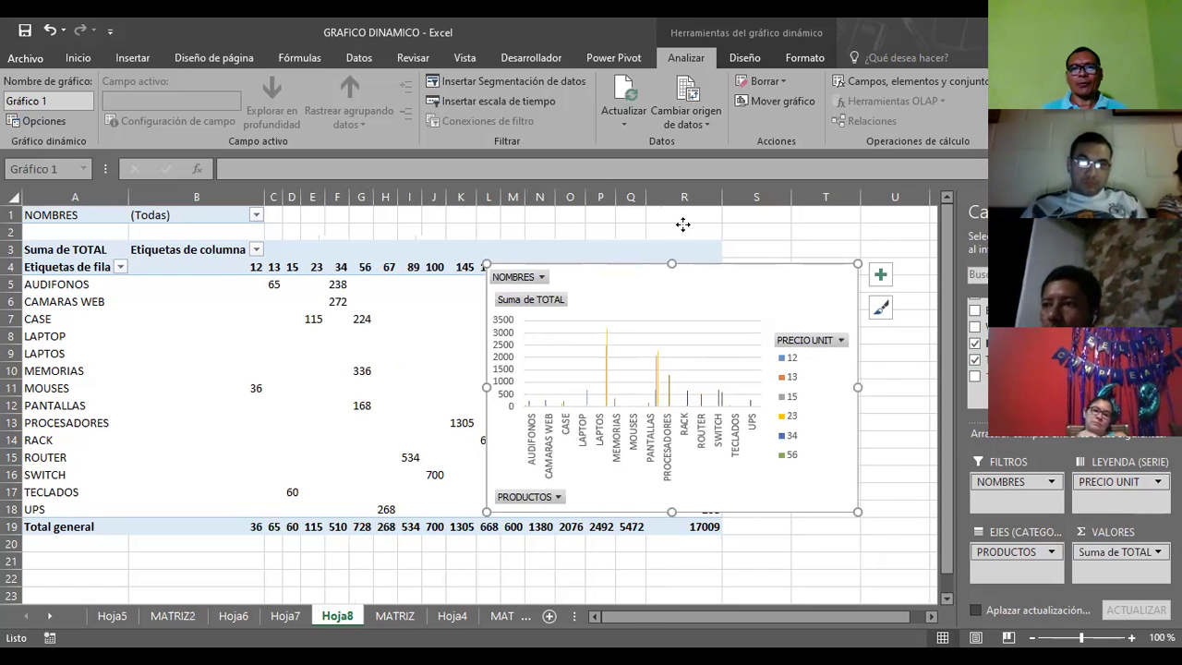
drag(683, 224, 683, 228)
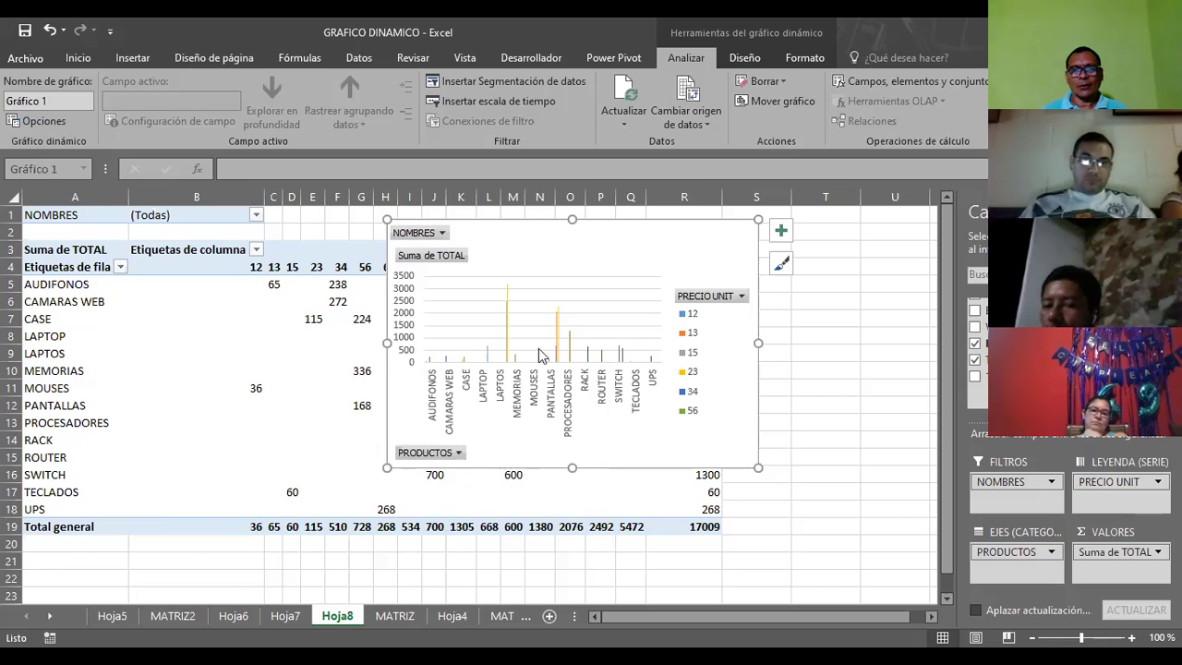
- Open Formato del área del gráfico for the chart and expand its Borde settings
double_click(716, 221)
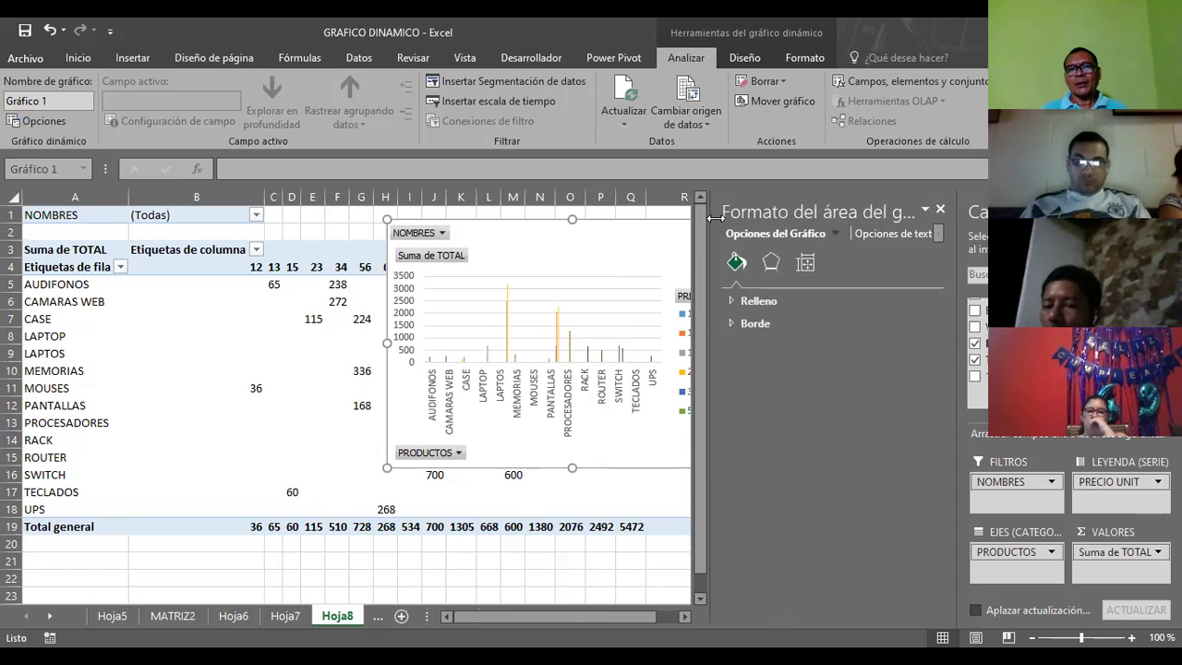
click(752, 323)
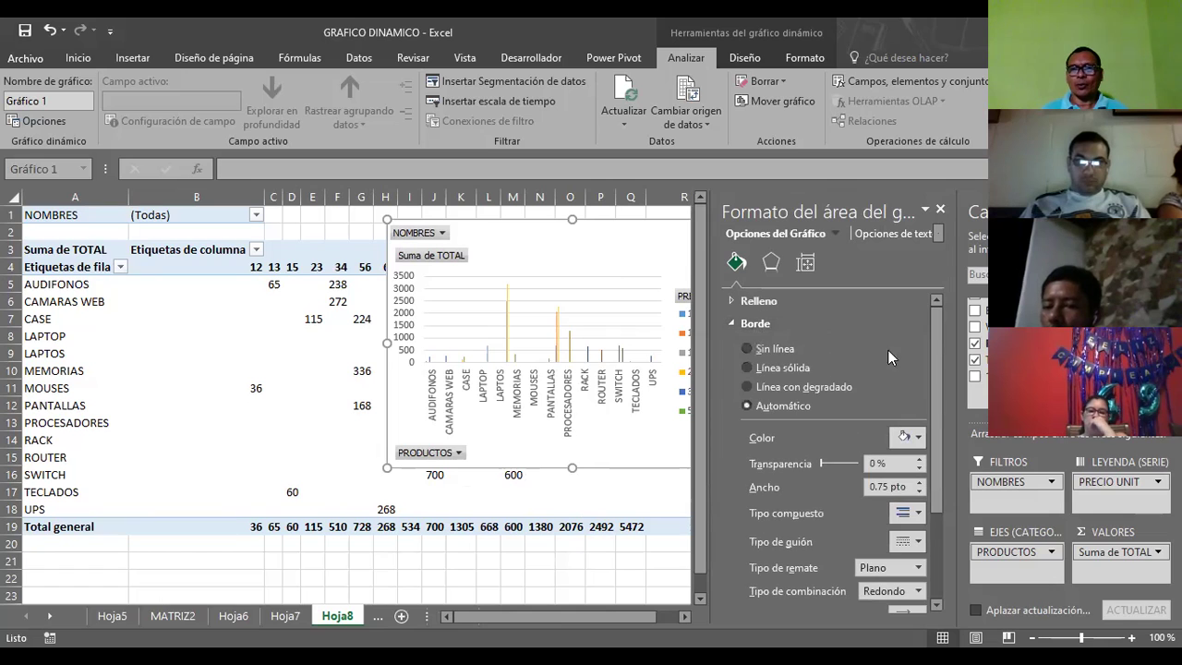
drag(932, 325, 942, 530)
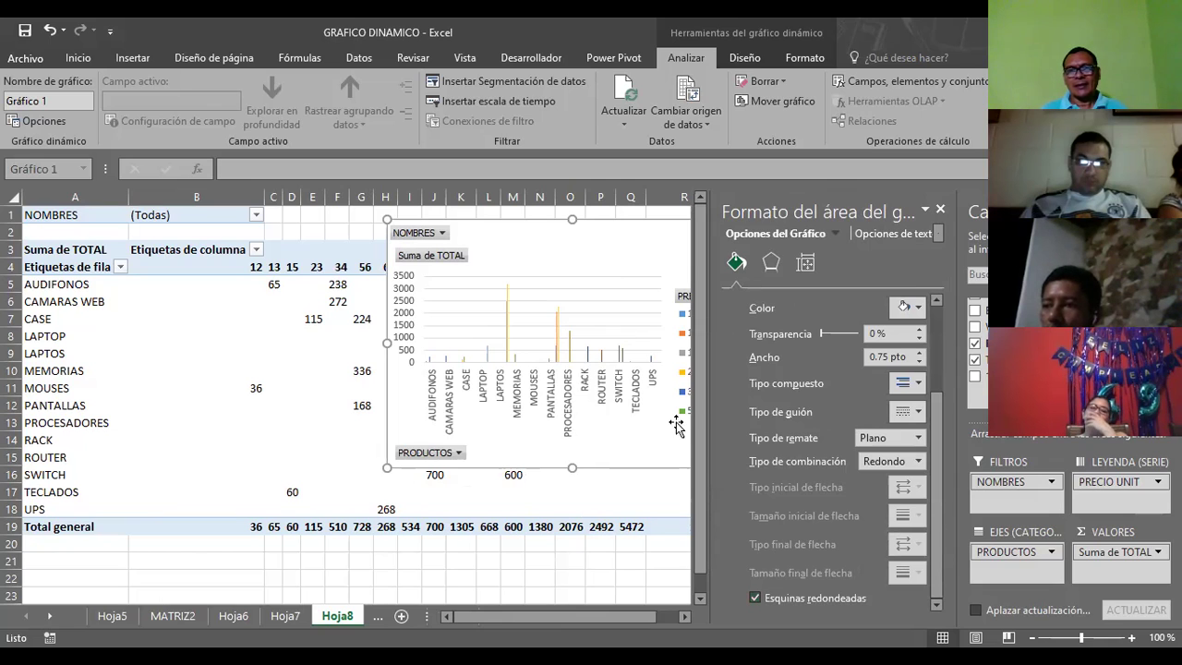
click(397, 344)
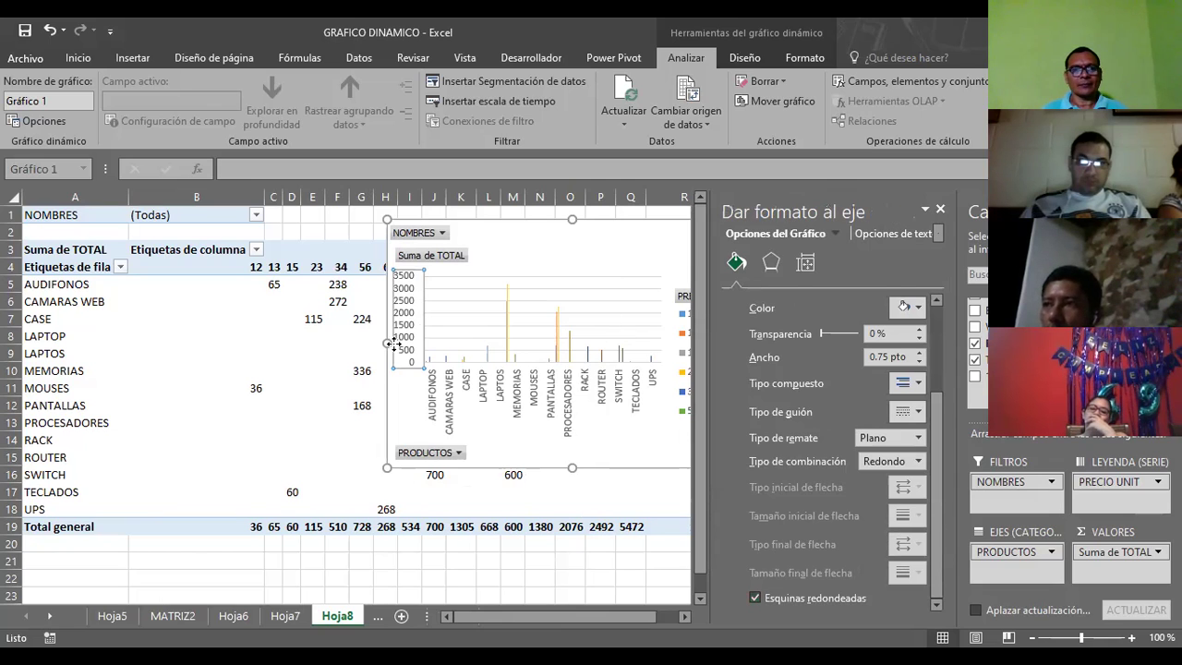
click(483, 233)
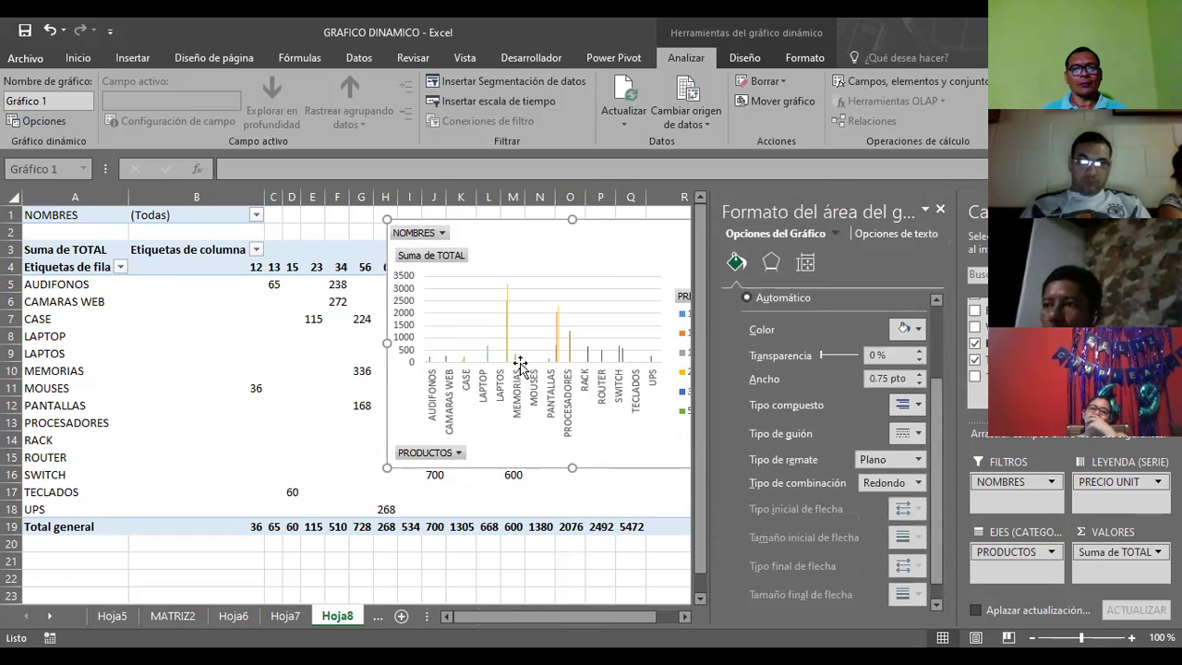
click(316, 371)
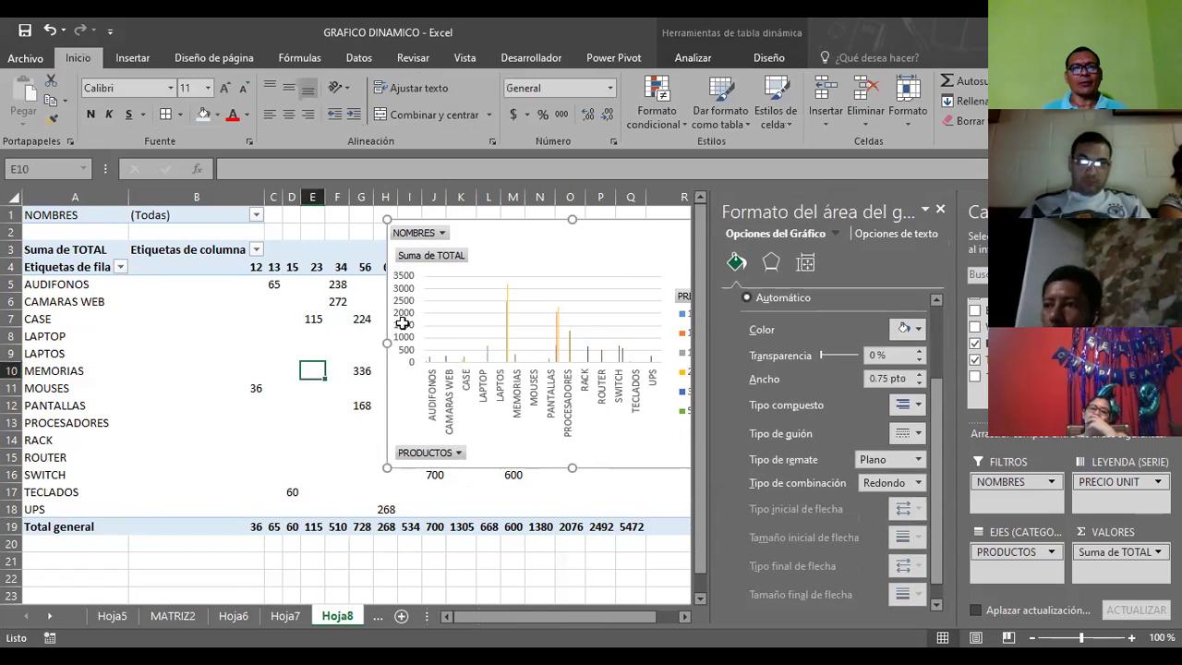
click(416, 411)
click(337, 421)
drag(272, 249, 383, 249)
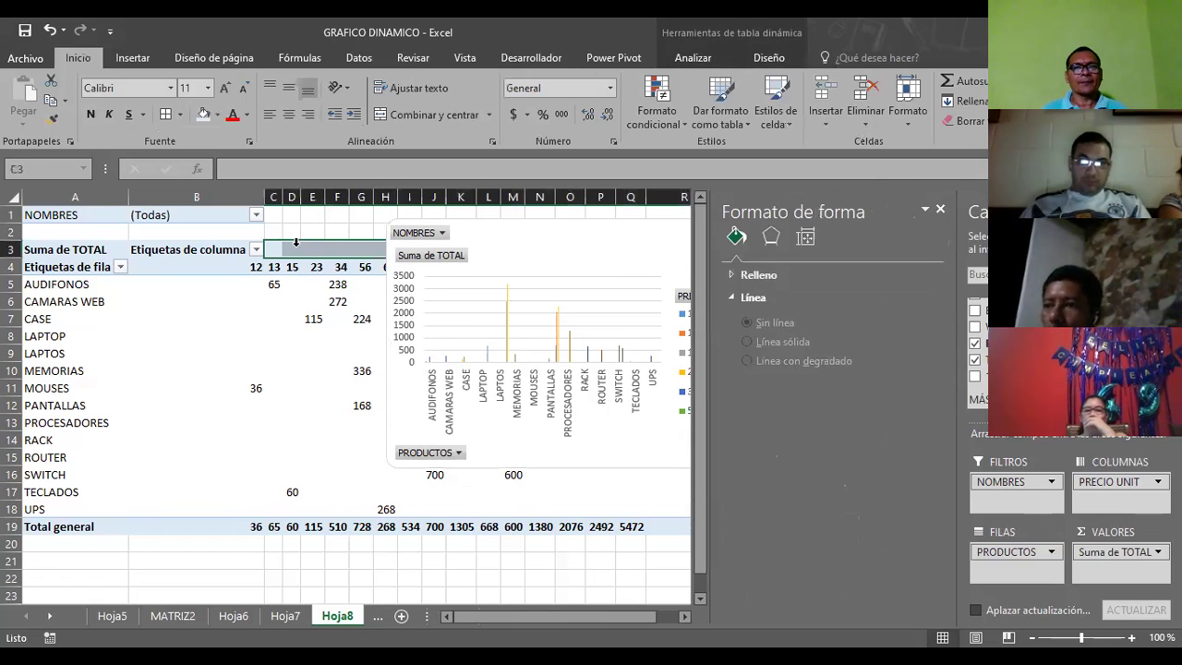
- Give the chart area a Línea con degradado border of Tipo Lineal, then widen the chart leftward
click(523, 224)
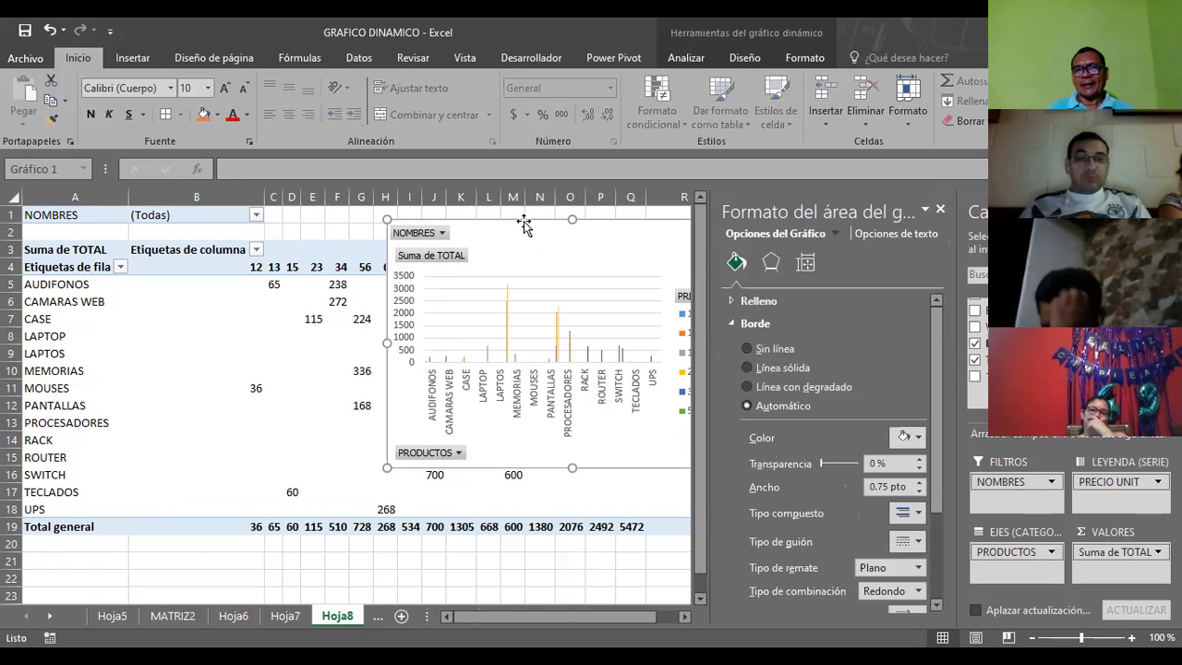
click(764, 364)
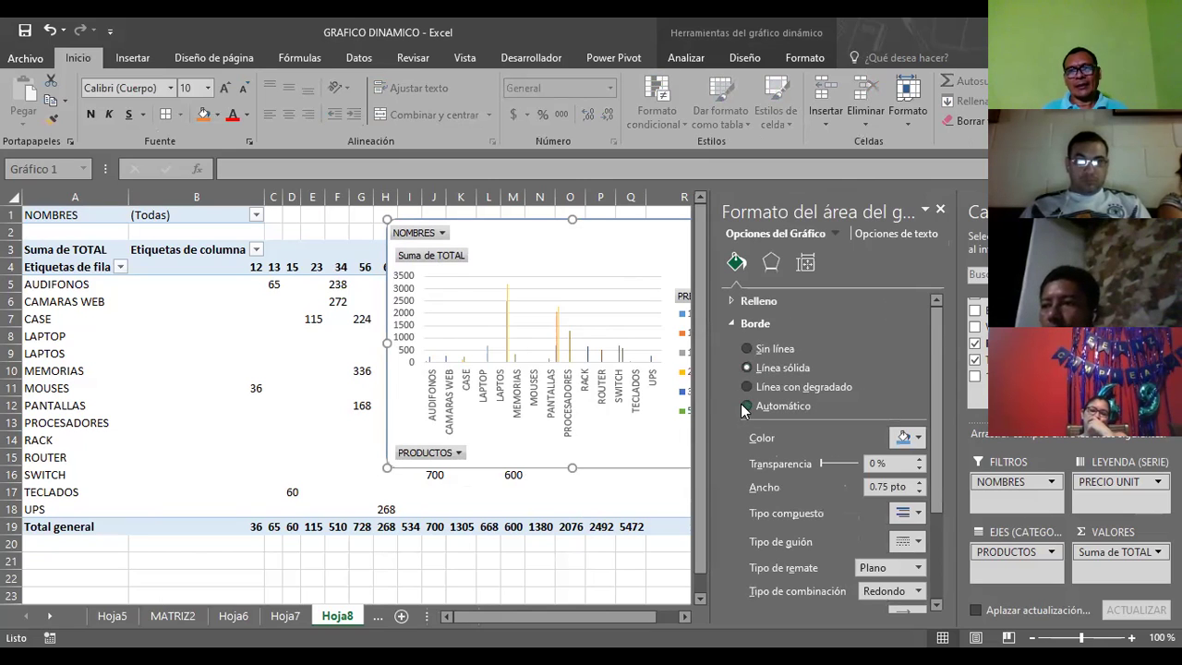
click(758, 387)
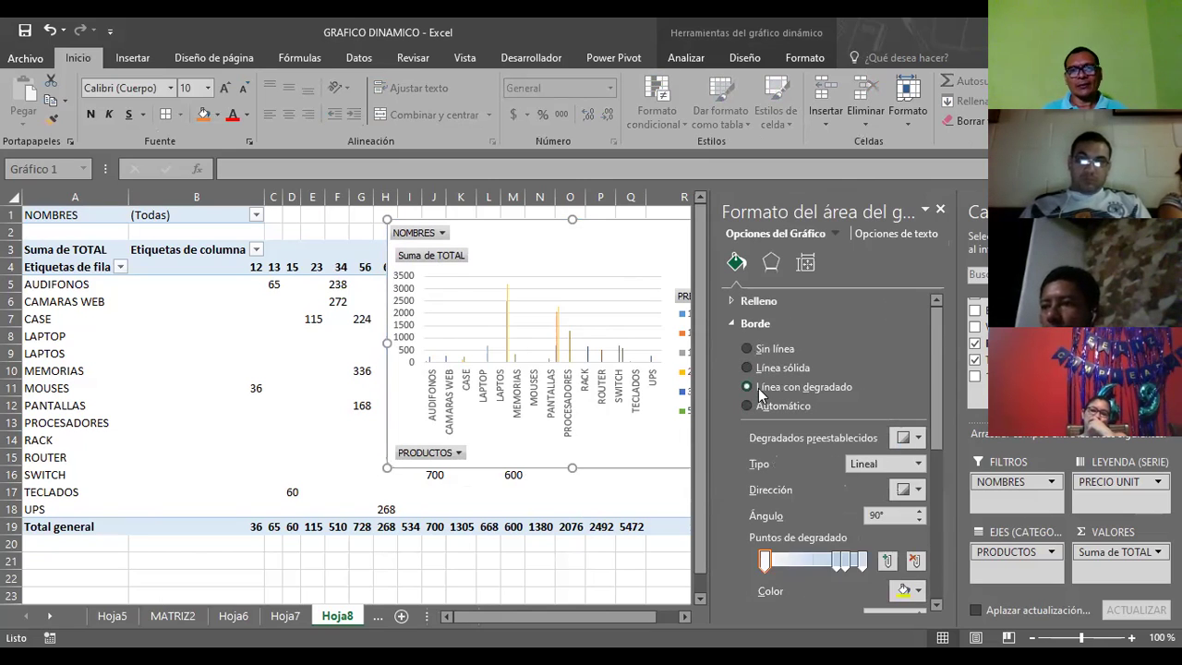
click(919, 467)
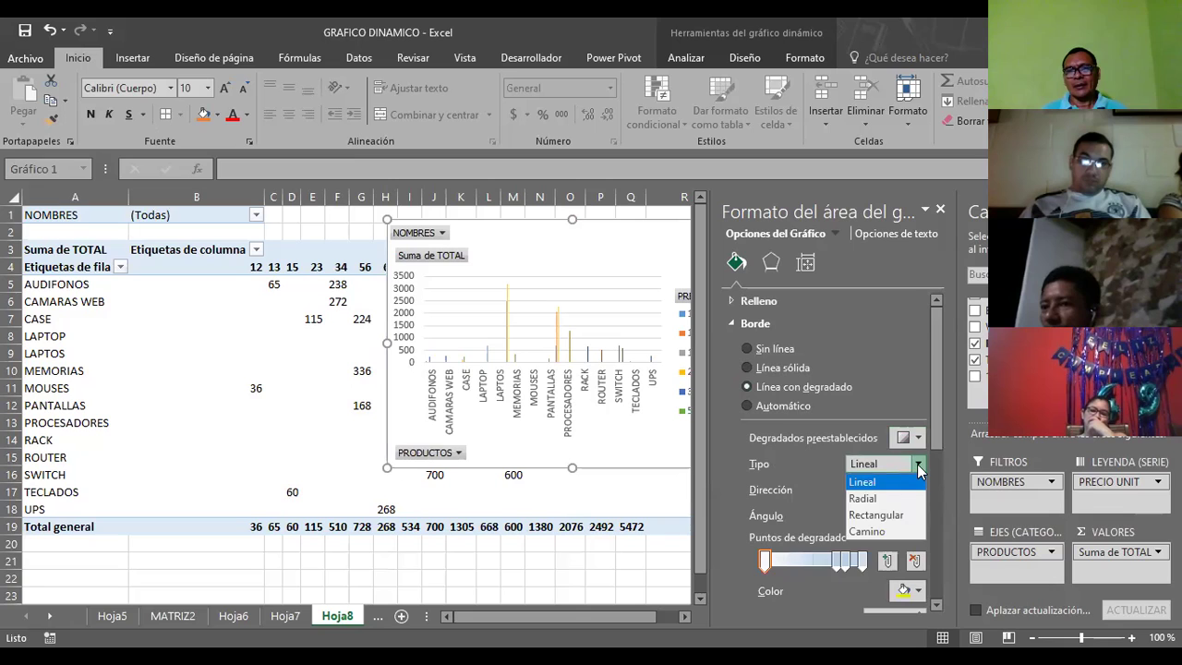
key(Escape)
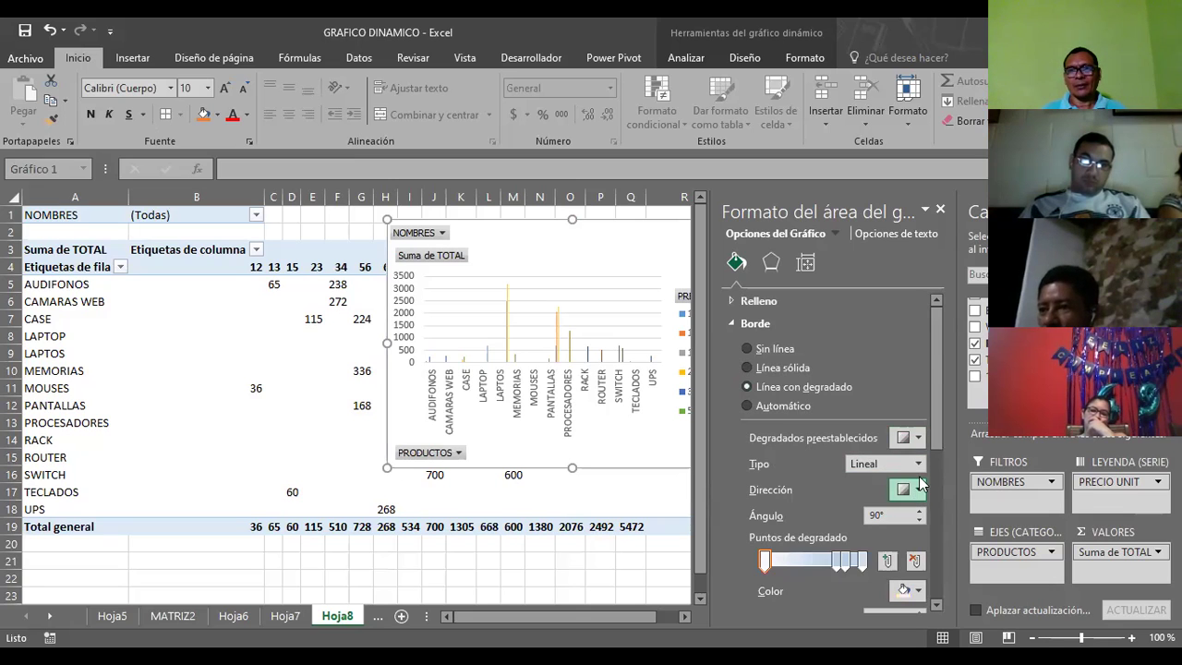
mouse_move(935, 355)
mouse_down()
mouse_move(938, 451)
mouse_move(932, 351)
mouse_up()
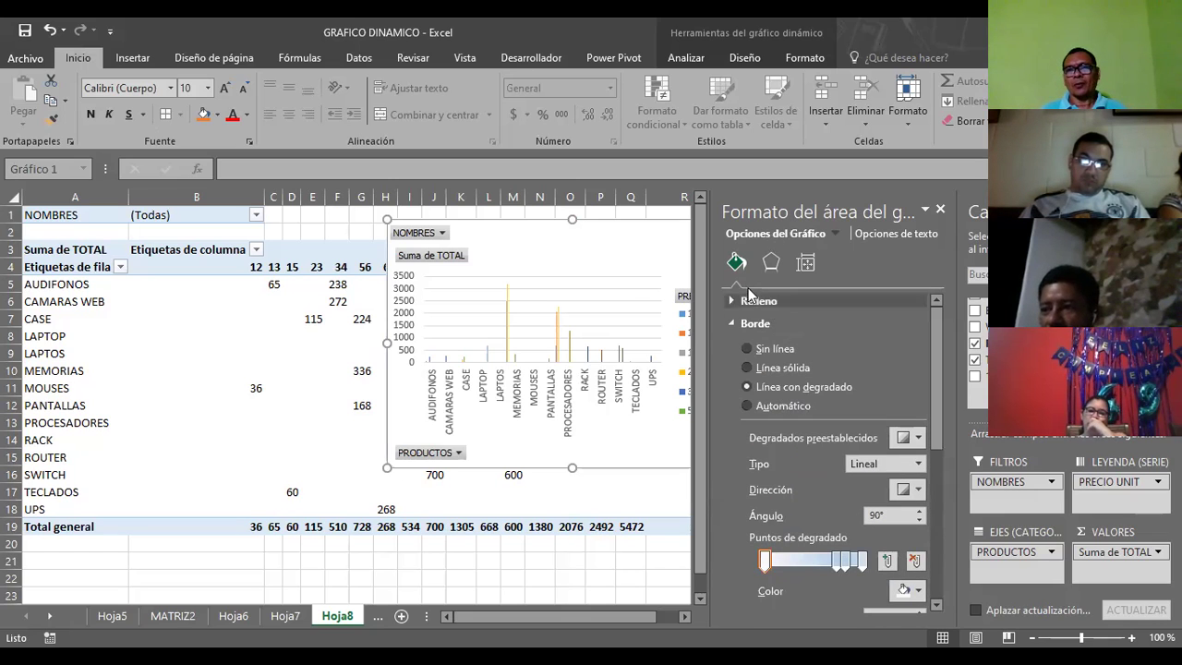
click(508, 321)
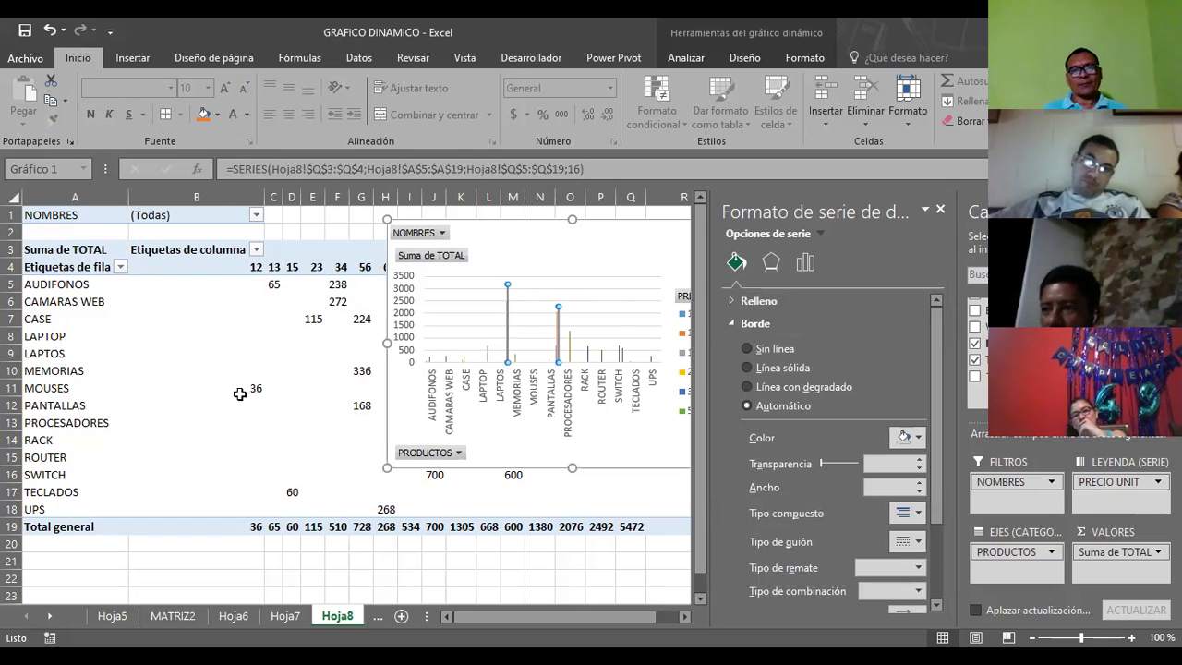
drag(388, 323, 152, 370)
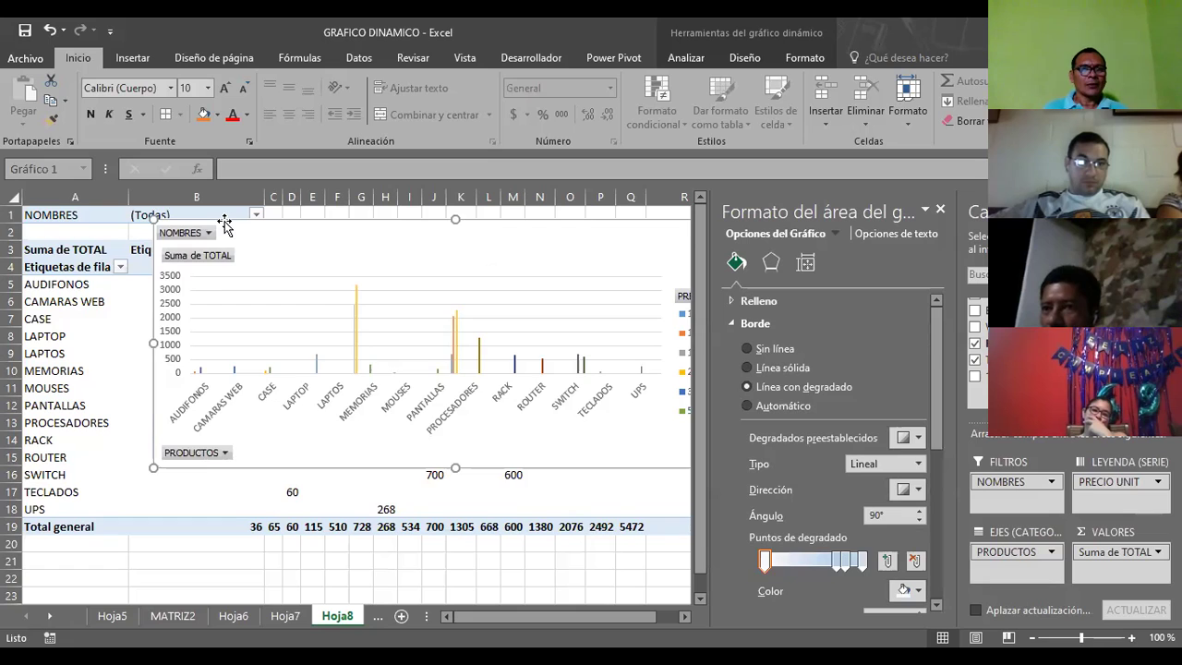
- Move the chart aside and filter NOMBRES to three ticked names instead of (Todas)
drag(224, 222, 215, 249)
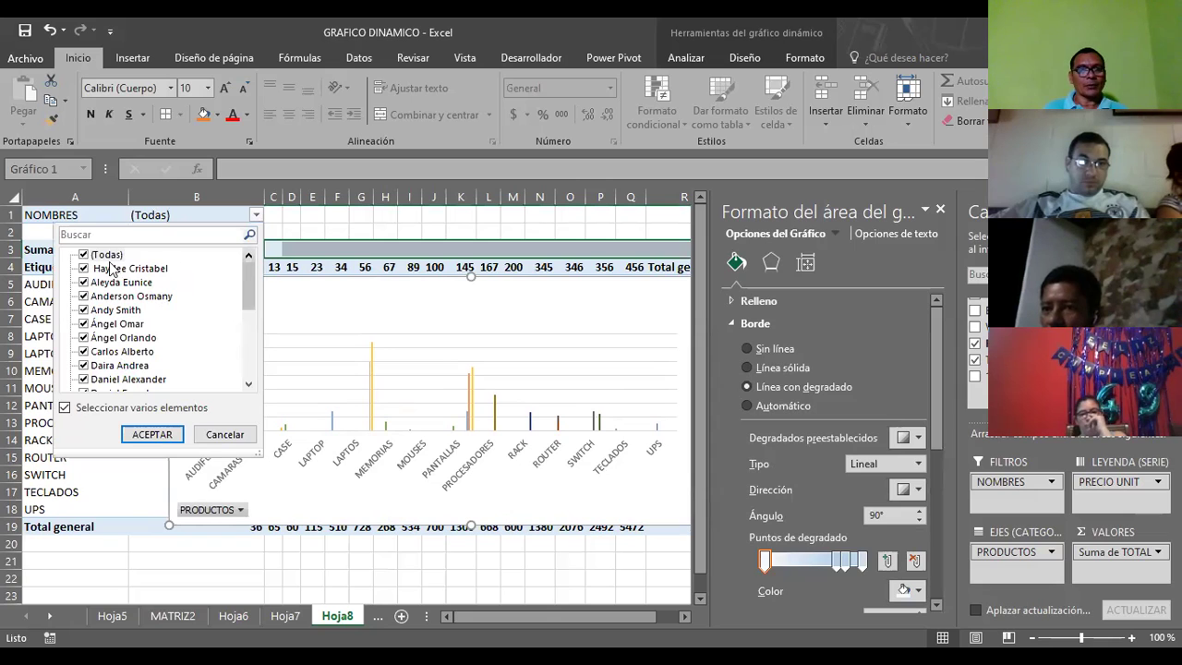
click(84, 255)
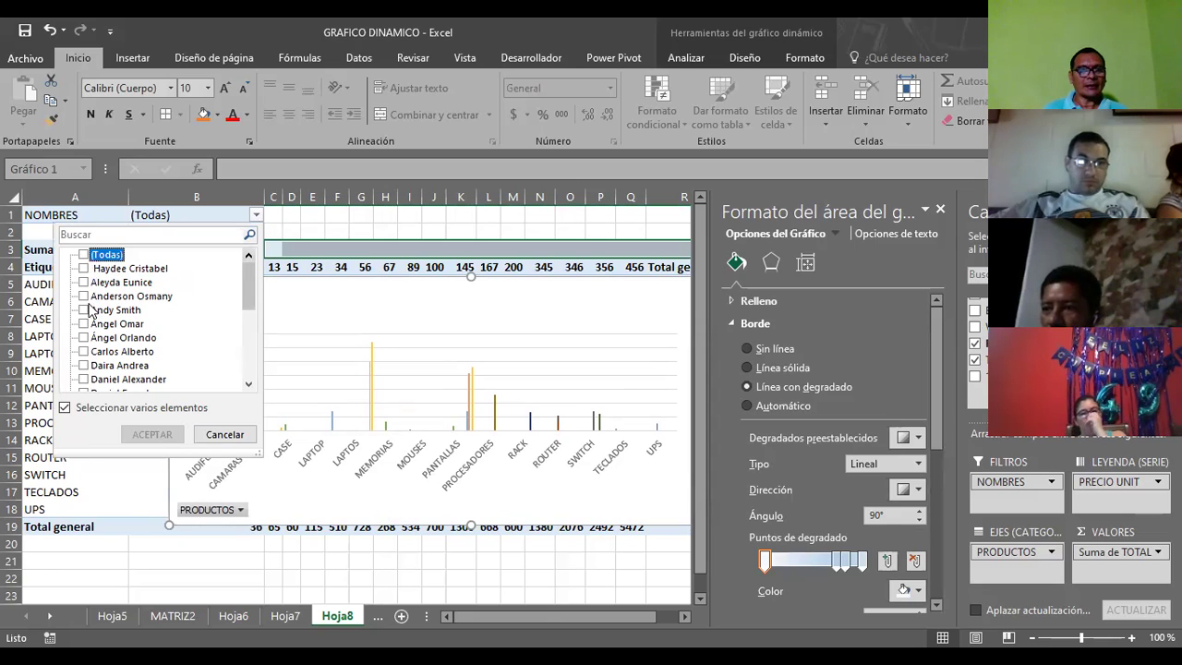
click(84, 295)
click(84, 323)
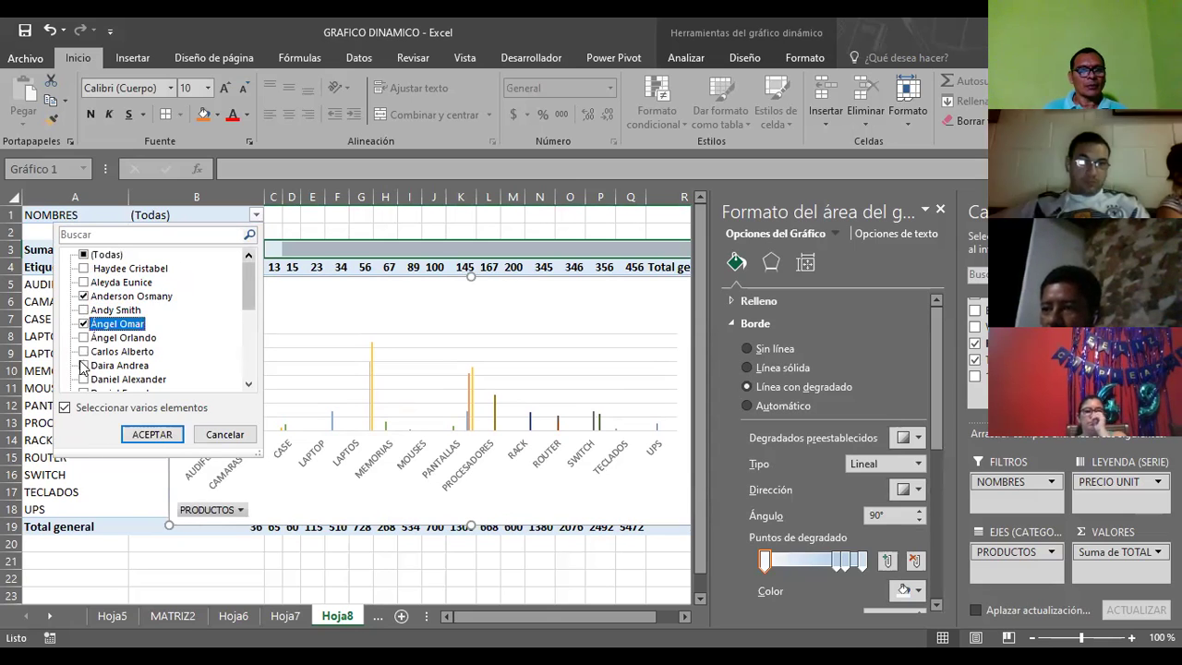
click(84, 364)
click(150, 434)
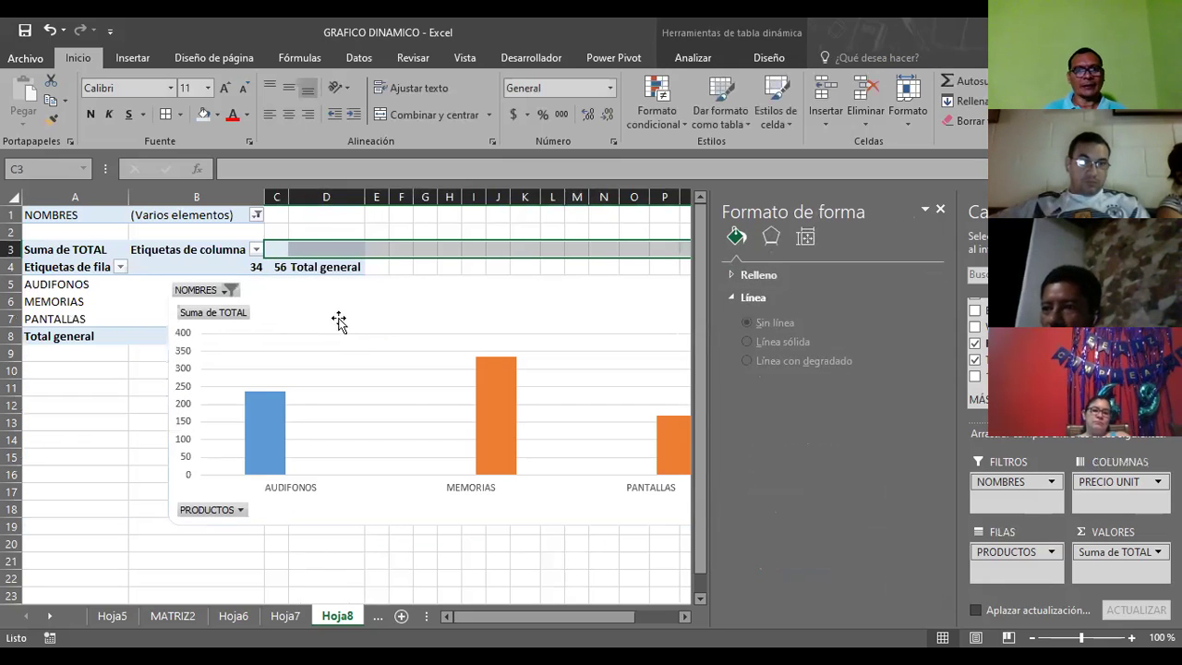
- Close the chart formatting pane and reposition the chart slightly up and left
click(317, 291)
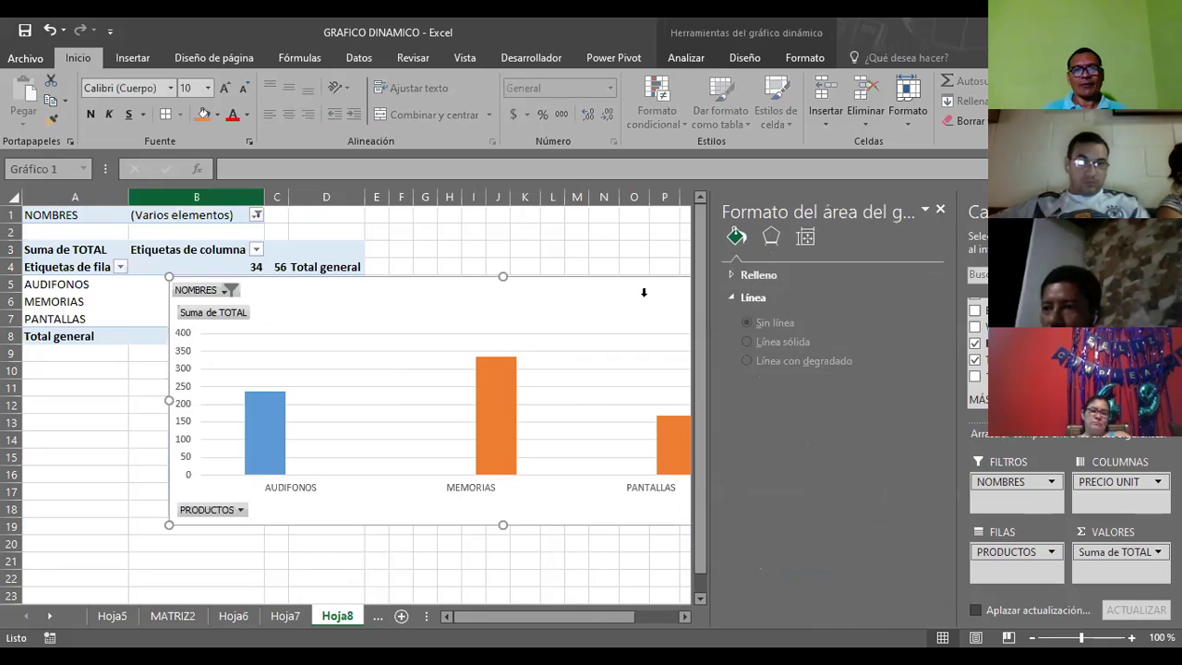
click(940, 210)
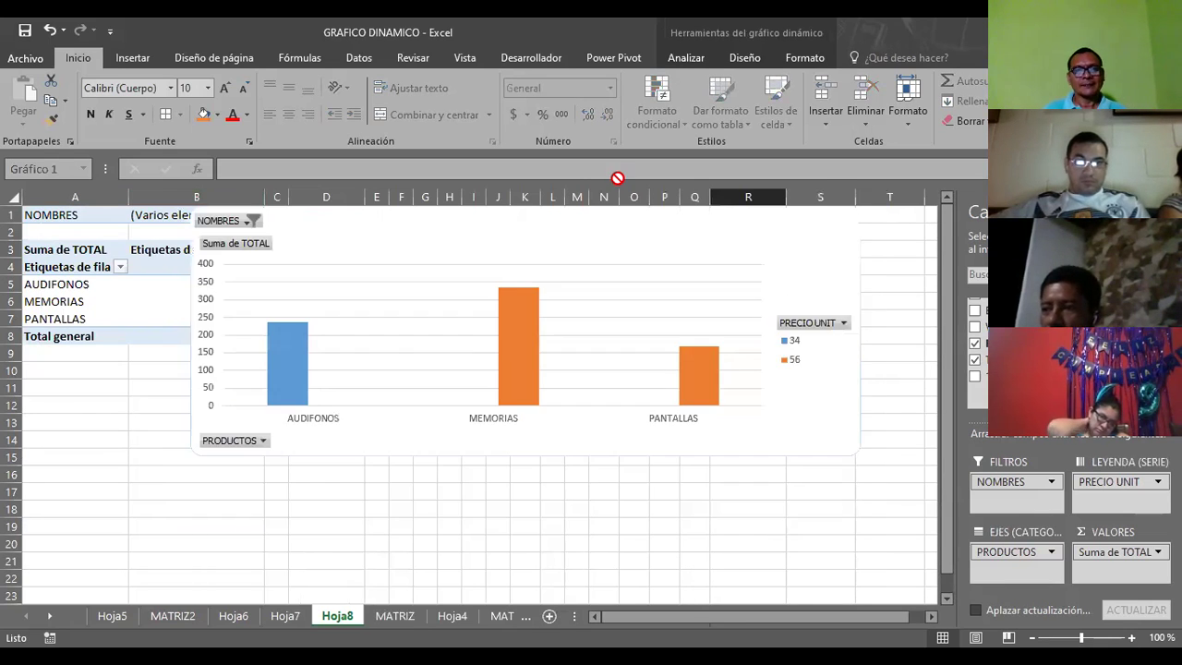
mouse_move(256, 422)
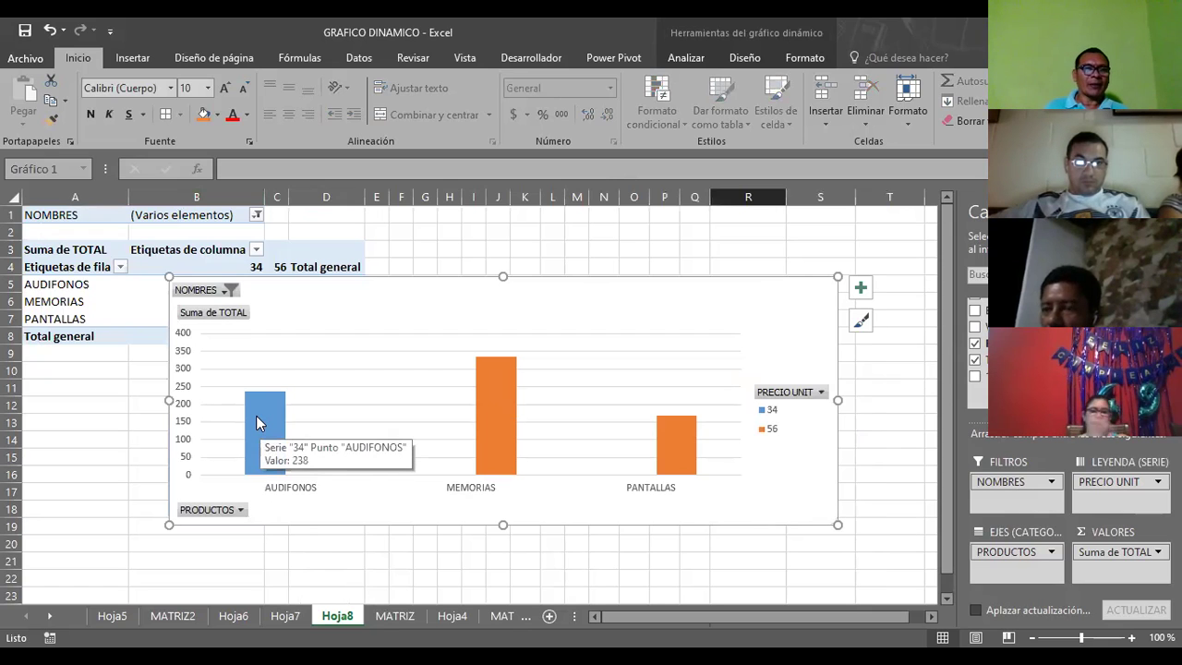
click(256, 422)
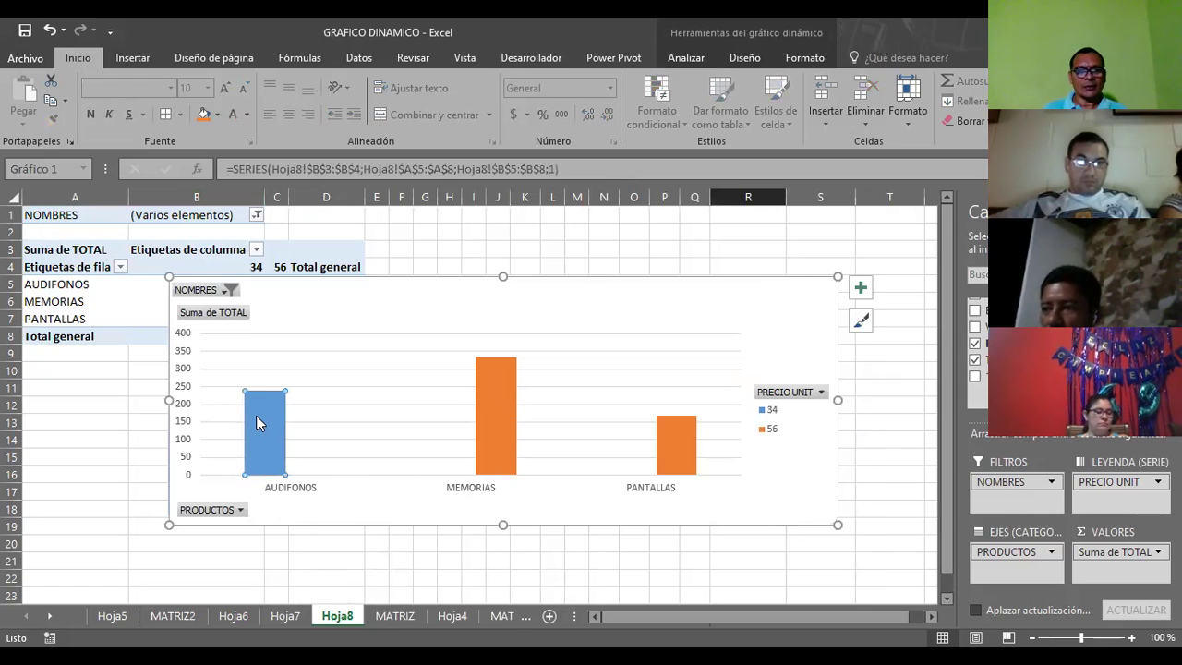
click(500, 409)
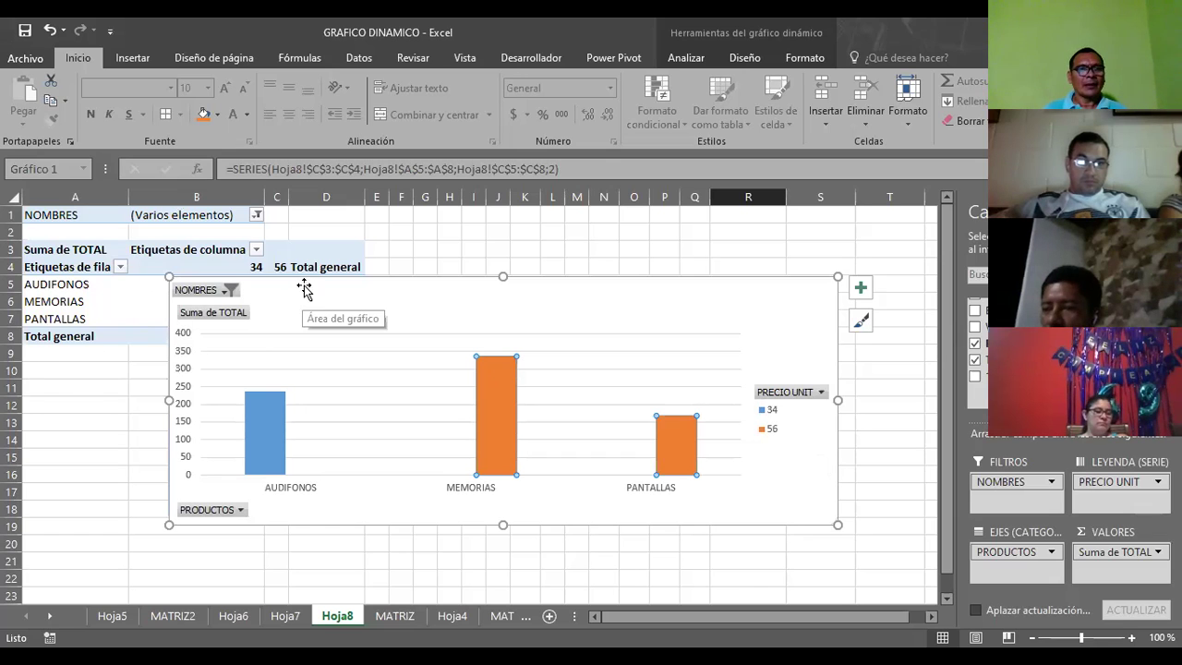
drag(304, 285, 264, 280)
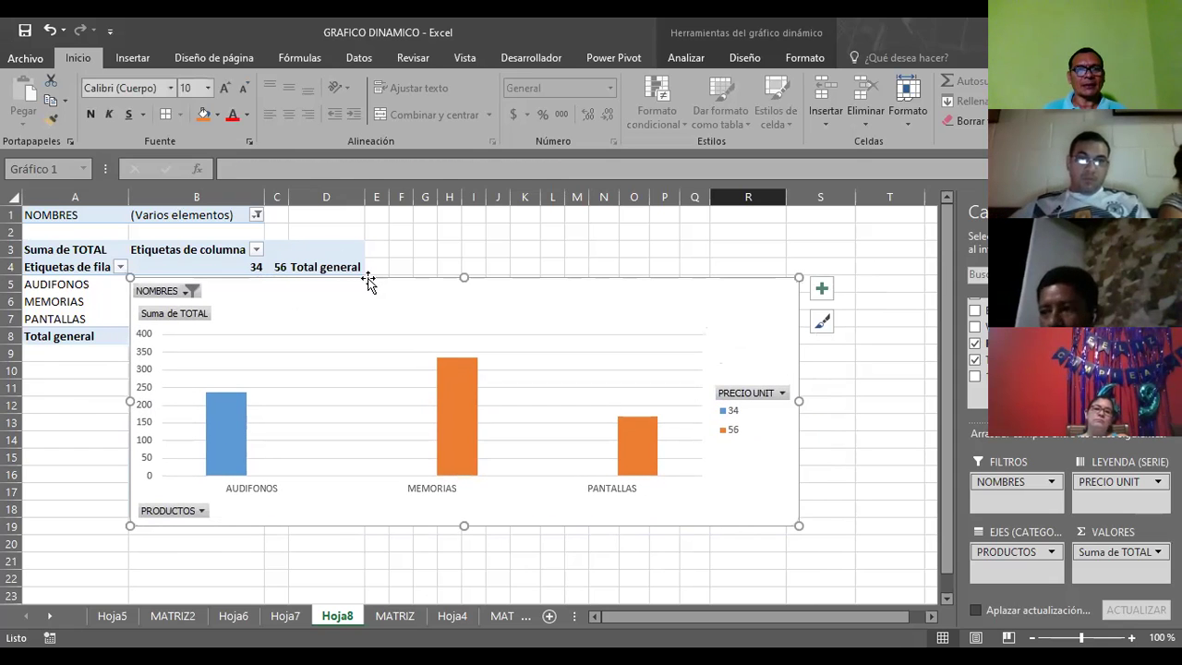
drag(365, 265, 357, 228)
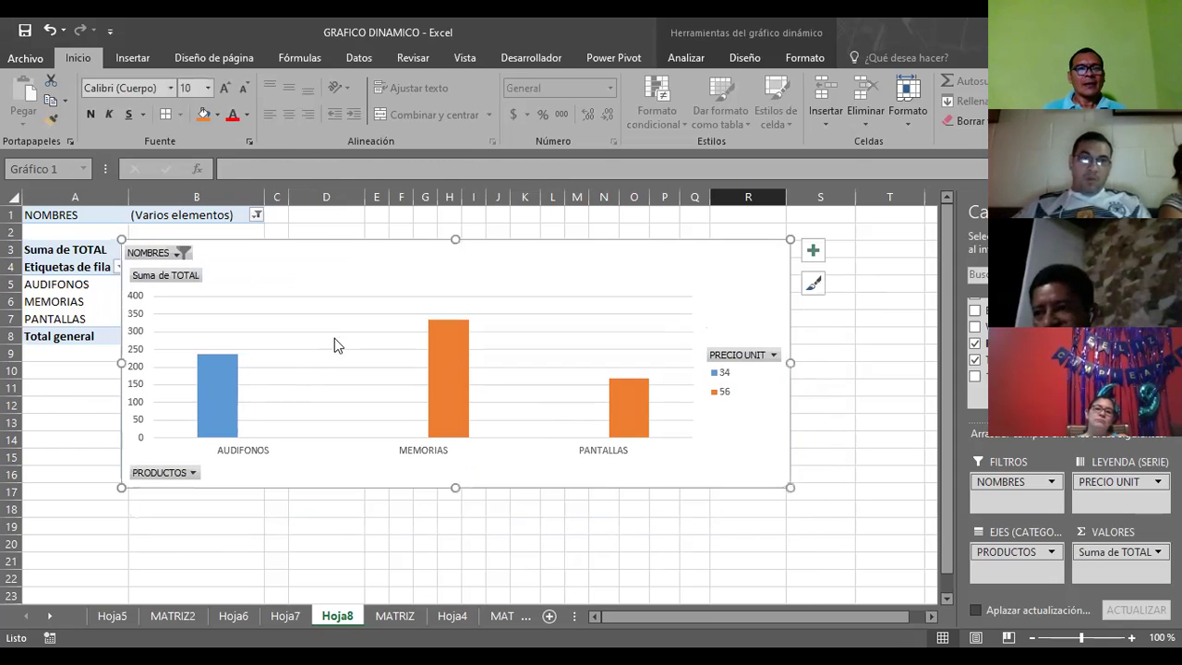
- Add data labels to the blue AUDIFONOS bar and the orange bars (336, 168)
click(220, 372)
right_click(219, 372)
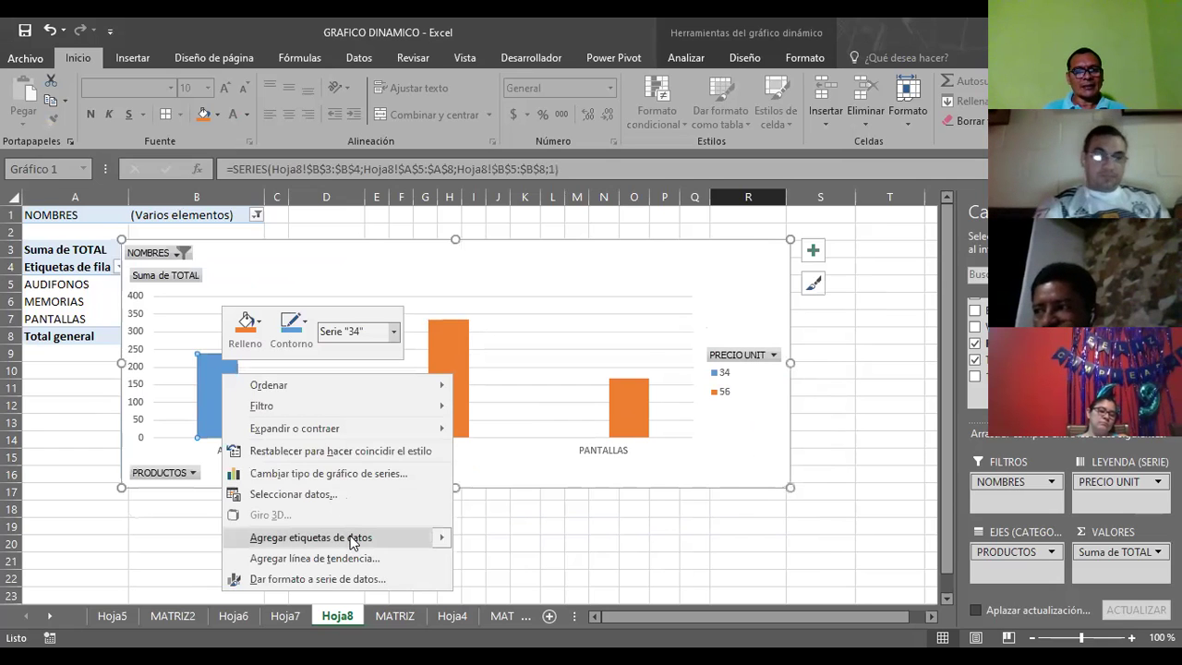
click(350, 537)
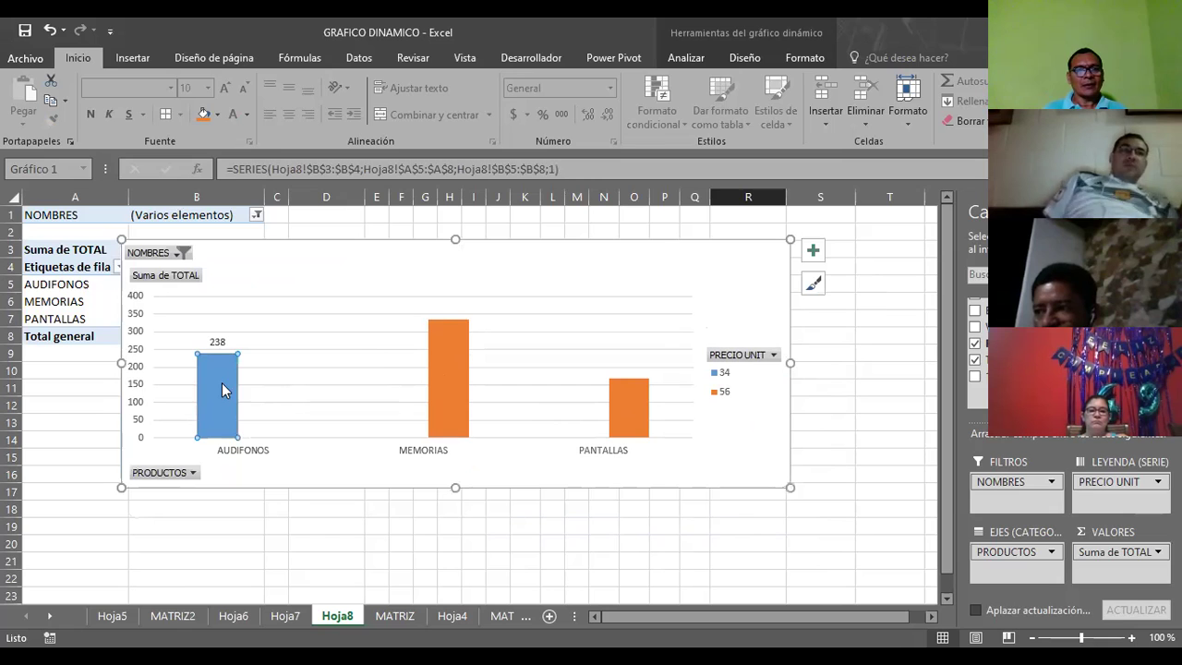
click(447, 338)
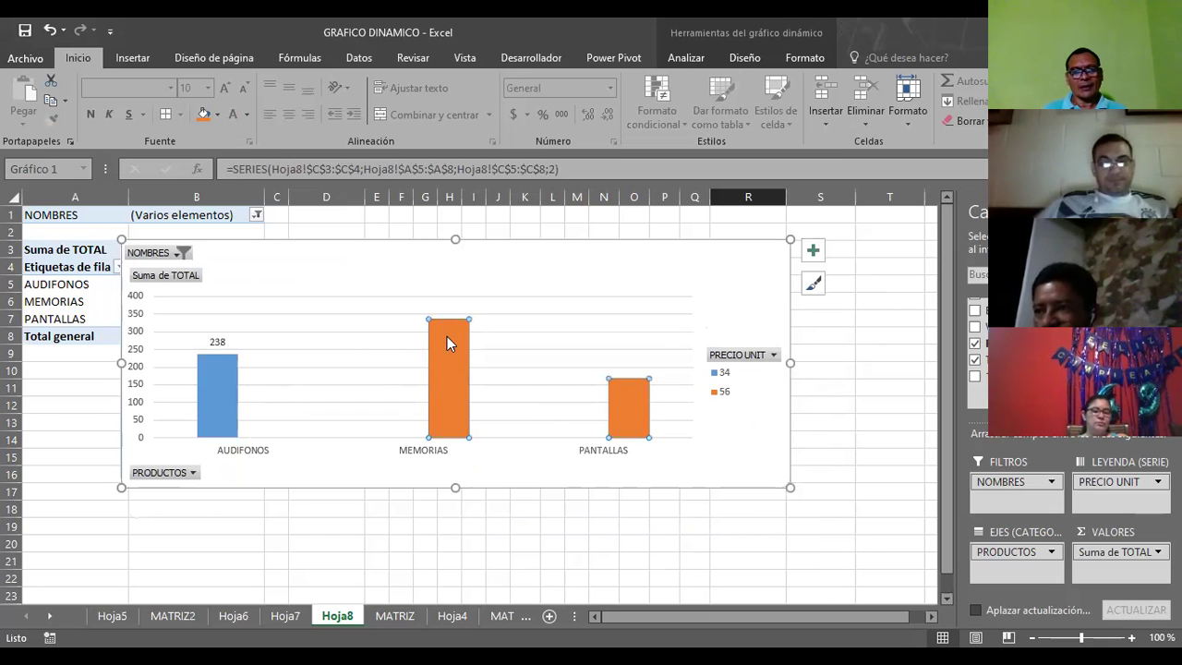
right_click(447, 336)
mouse_move(615, 495)
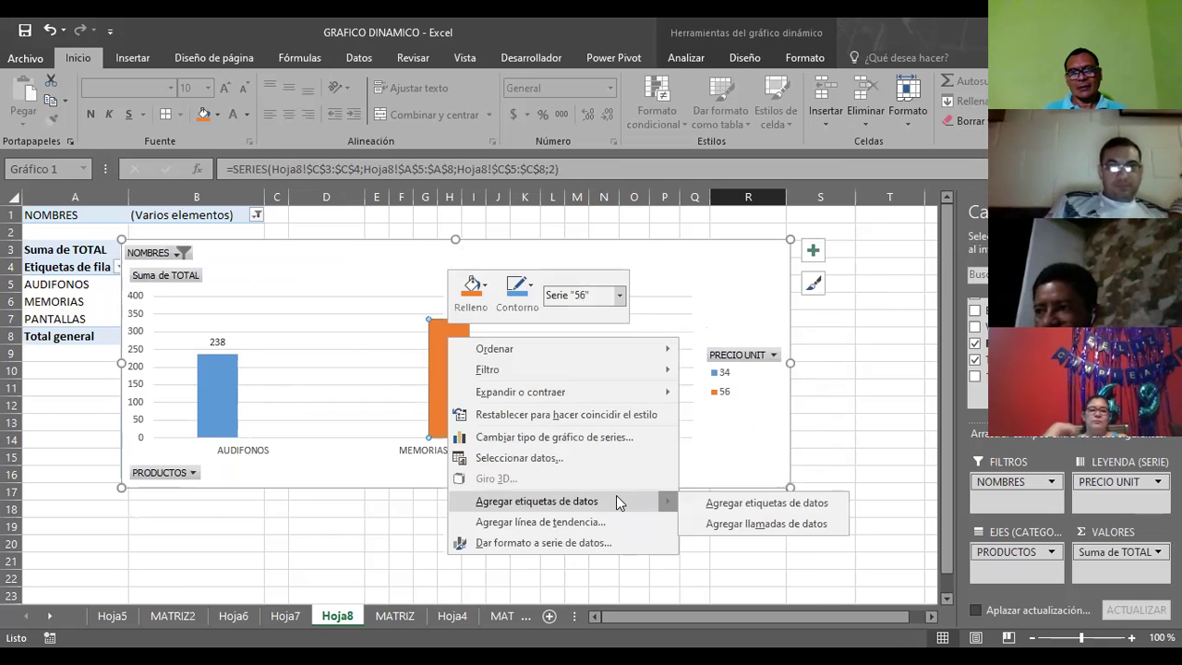
click(707, 500)
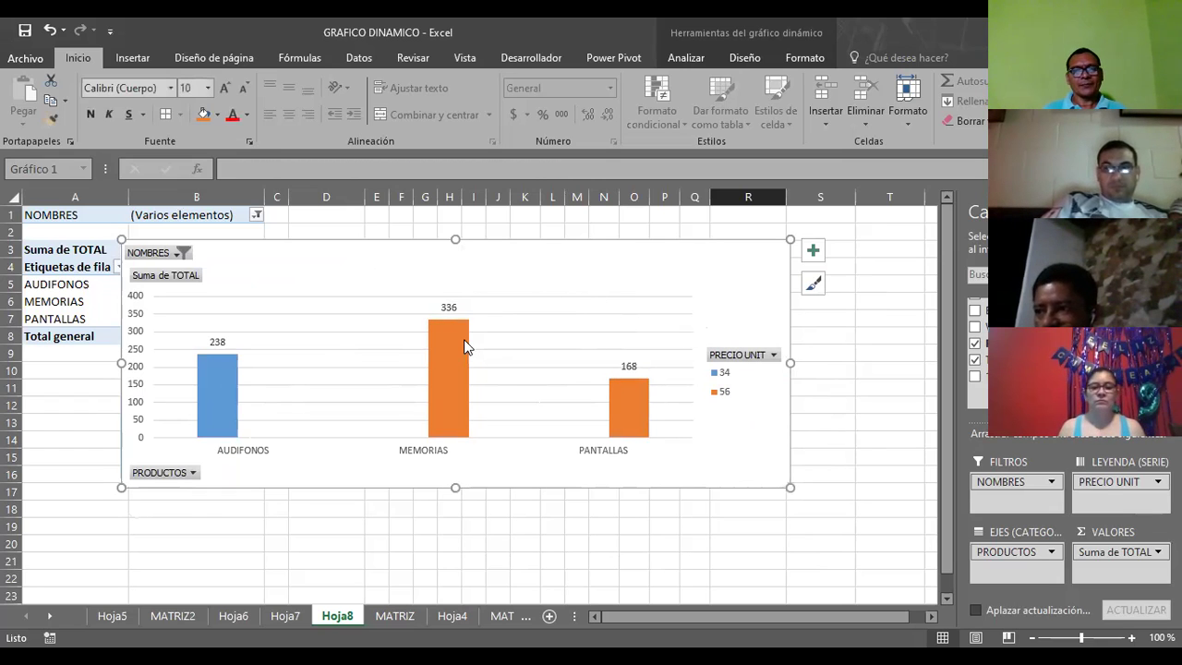
- Increase the font size of the value labels from the Inicio tab
click(446, 306)
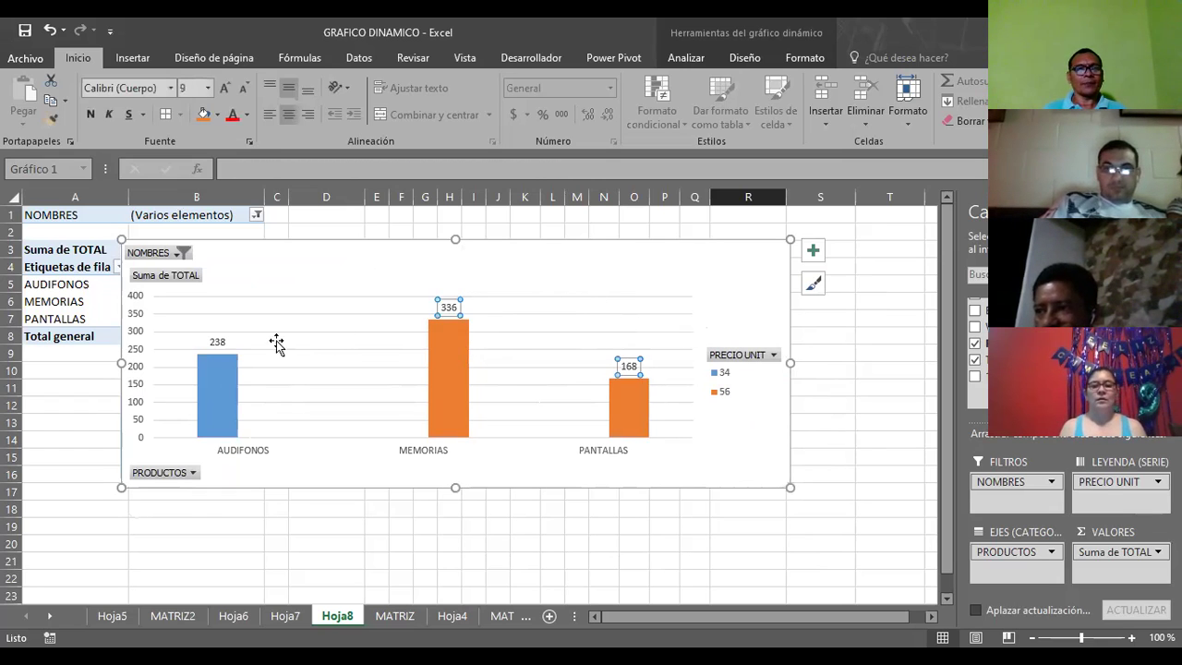
click(219, 343)
click(224, 88)
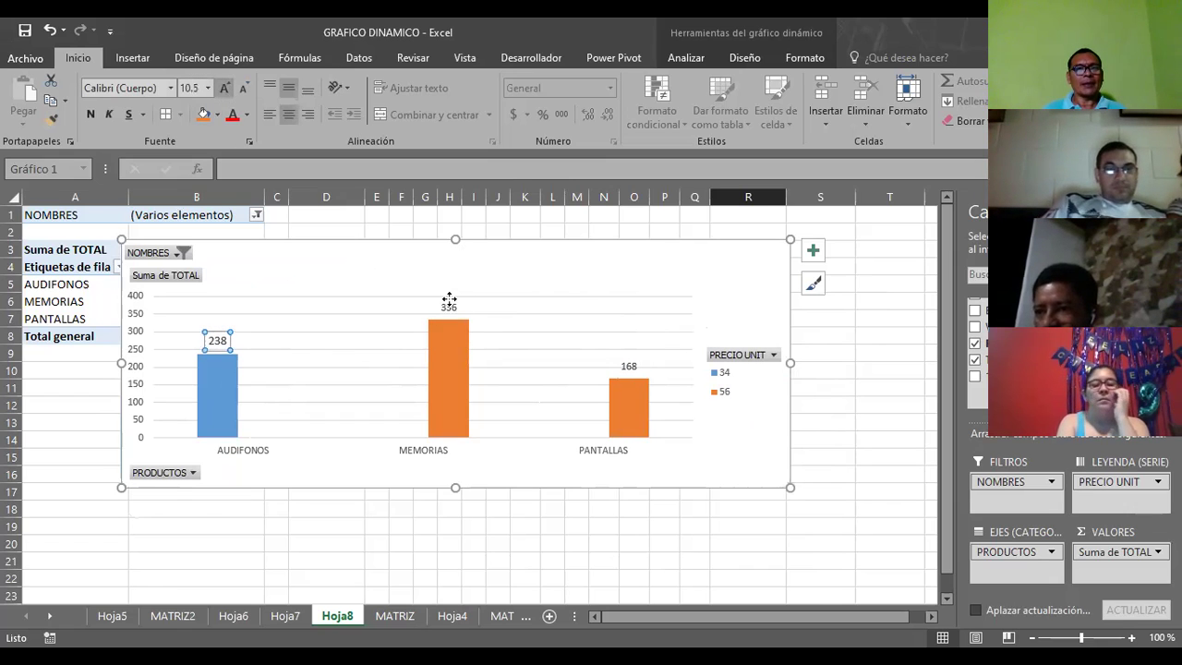
click(448, 306)
click(227, 88)
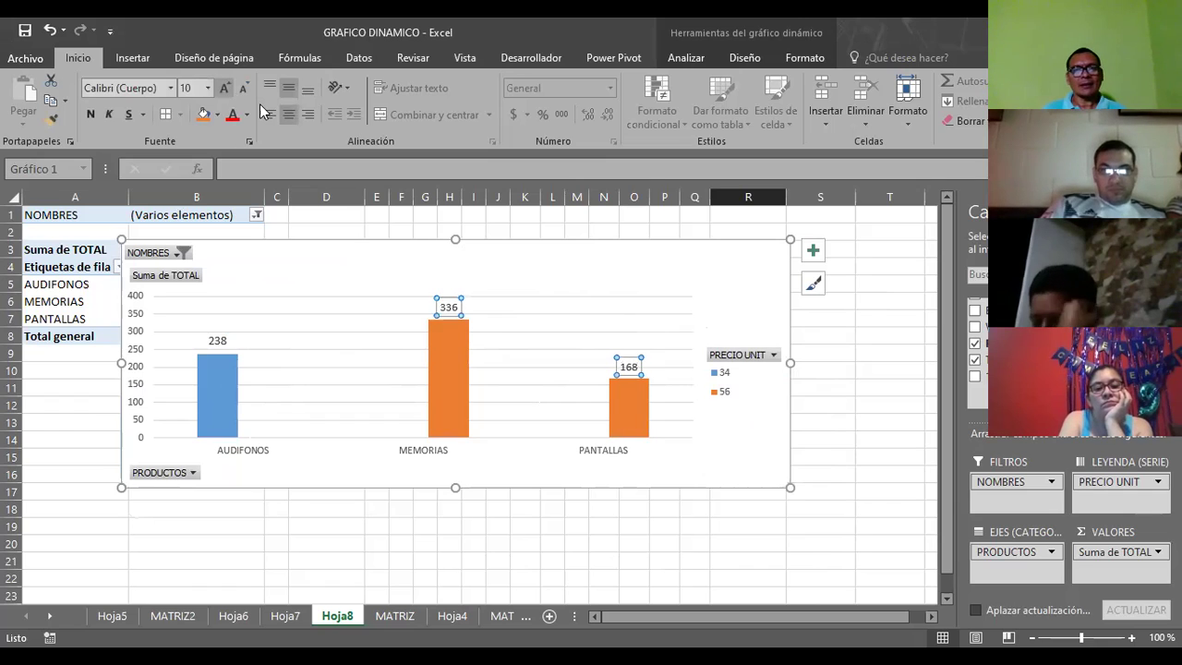
click(572, 292)
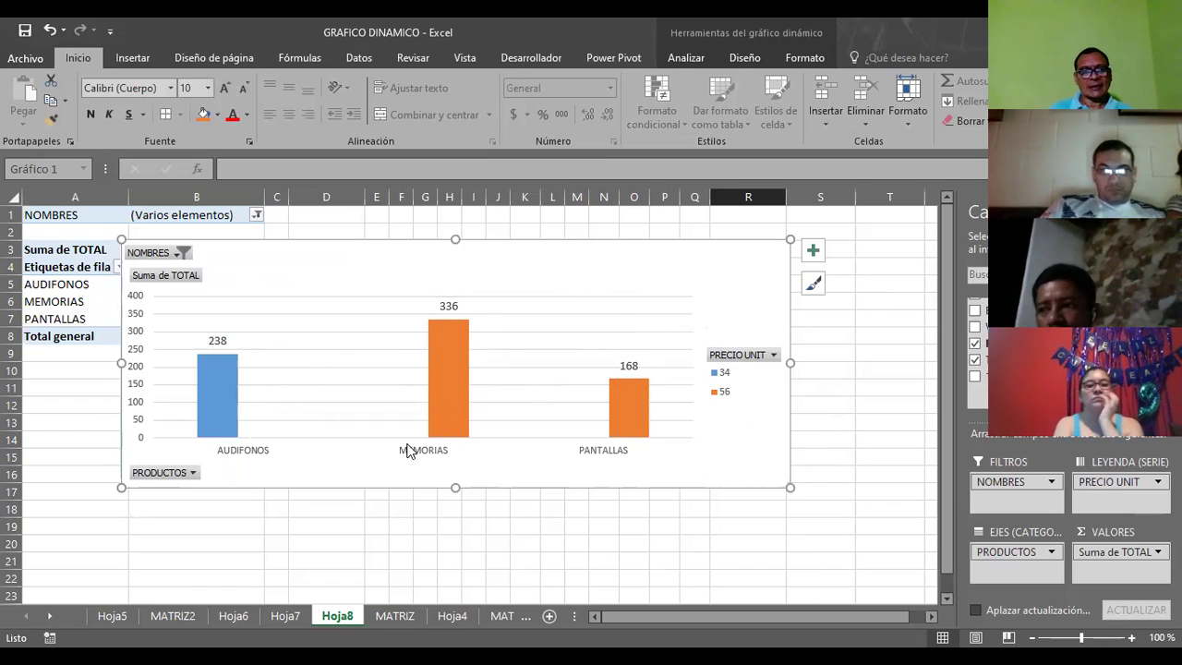
double_click(565, 280)
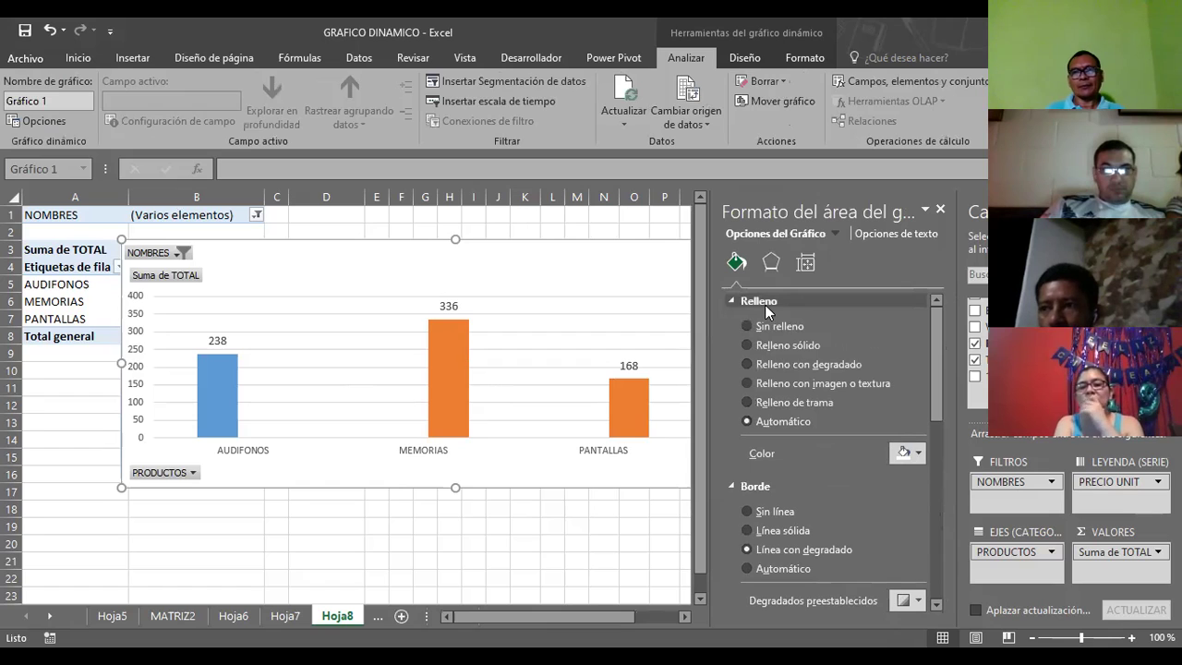
- Fill the chart area with the EXCEL picture from Descargas > NIE STS
click(747, 365)
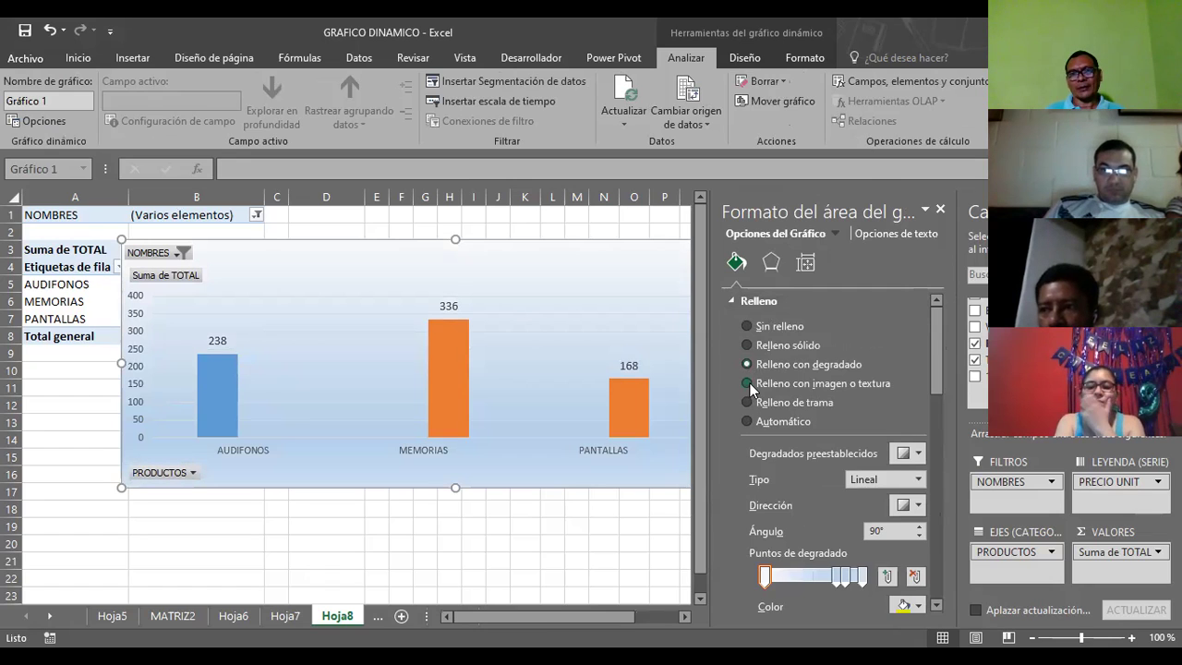
click(750, 382)
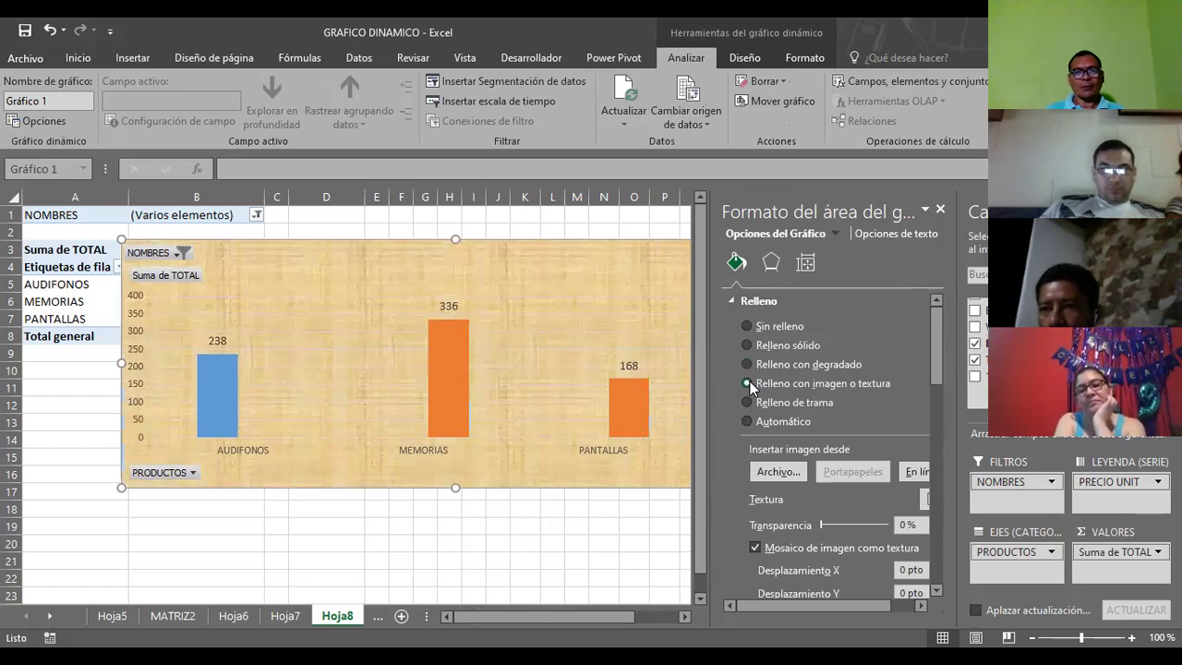
click(771, 474)
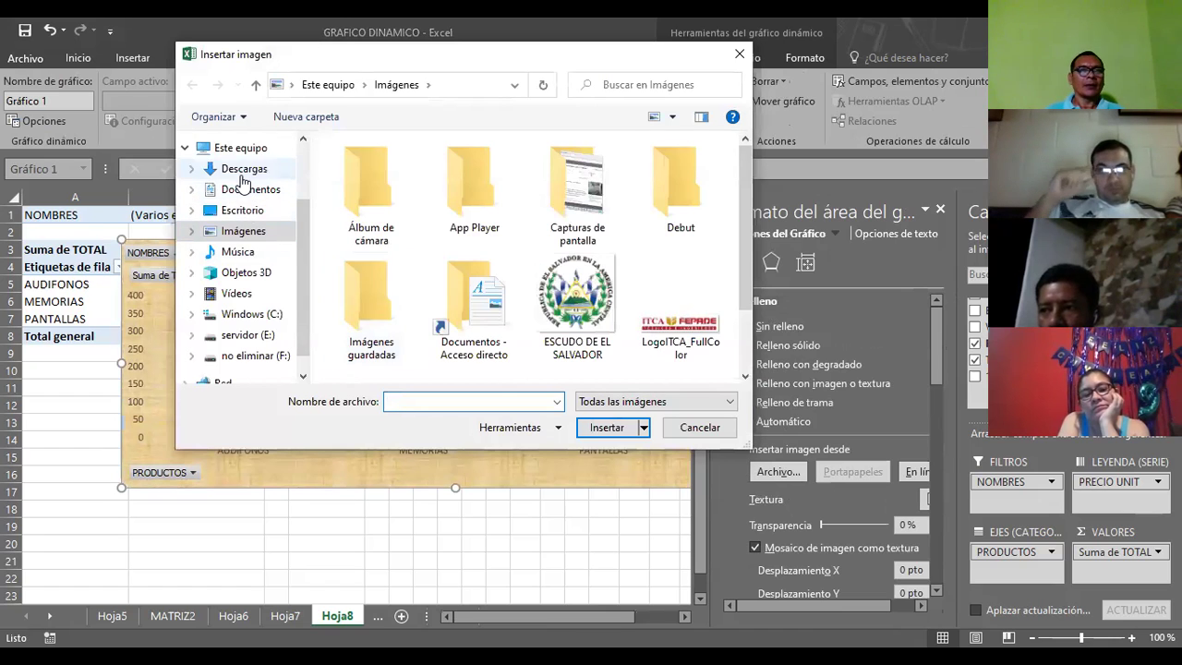
click(238, 168)
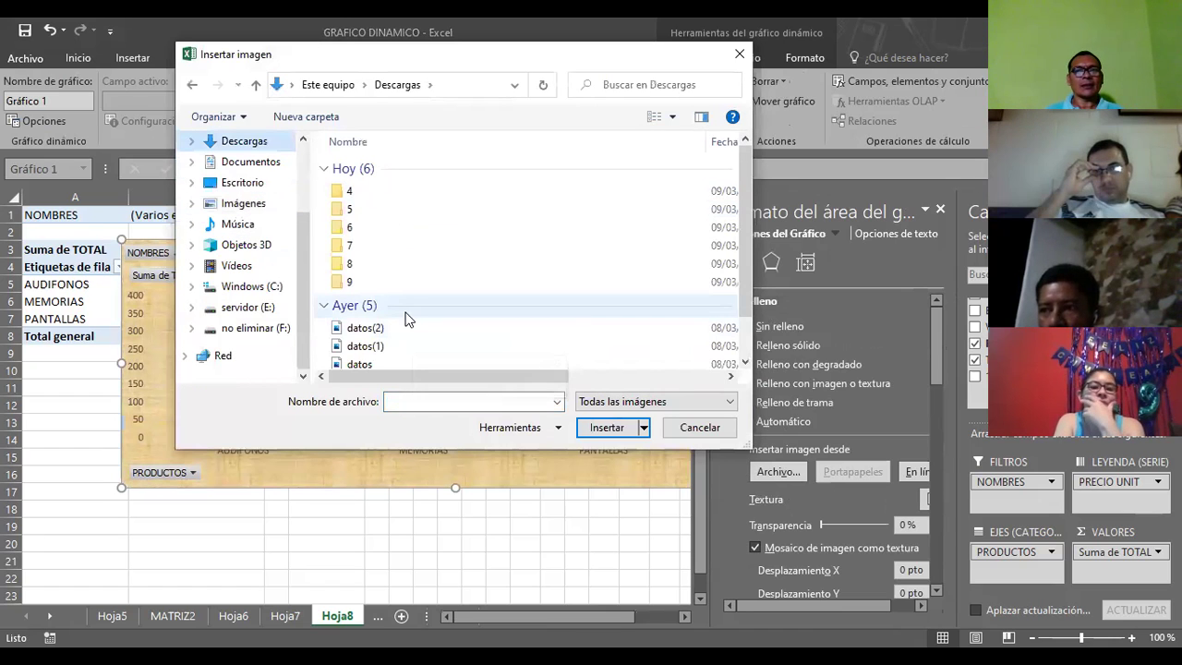
scroll(745, 240, down, 2)
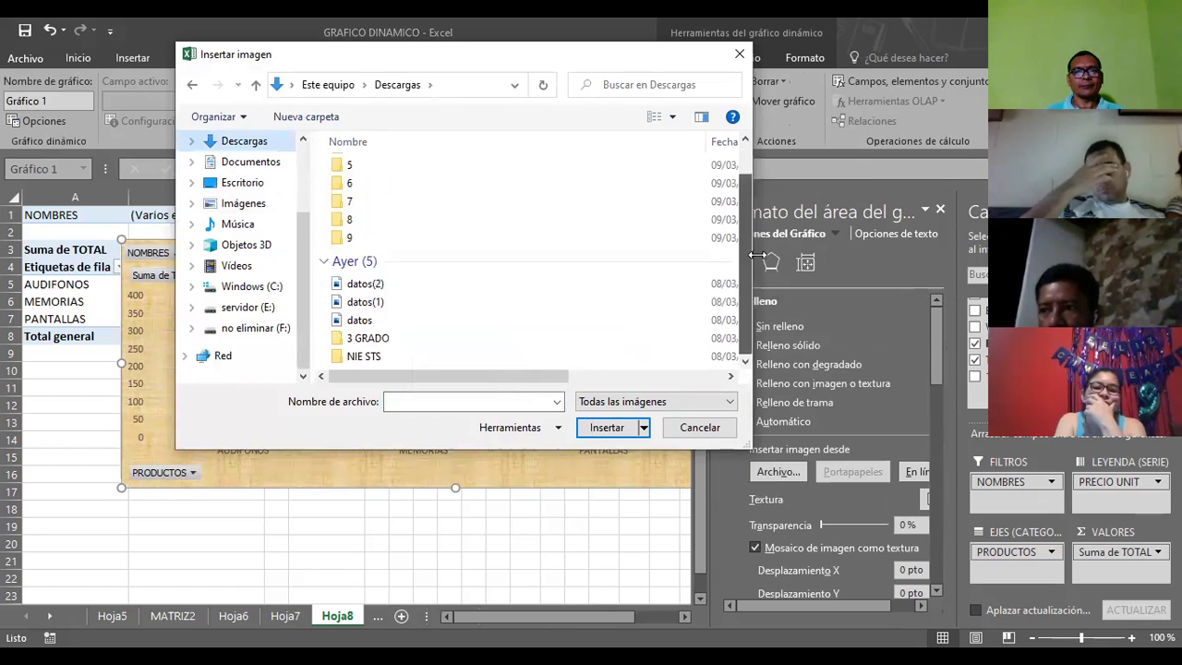
double_click(386, 361)
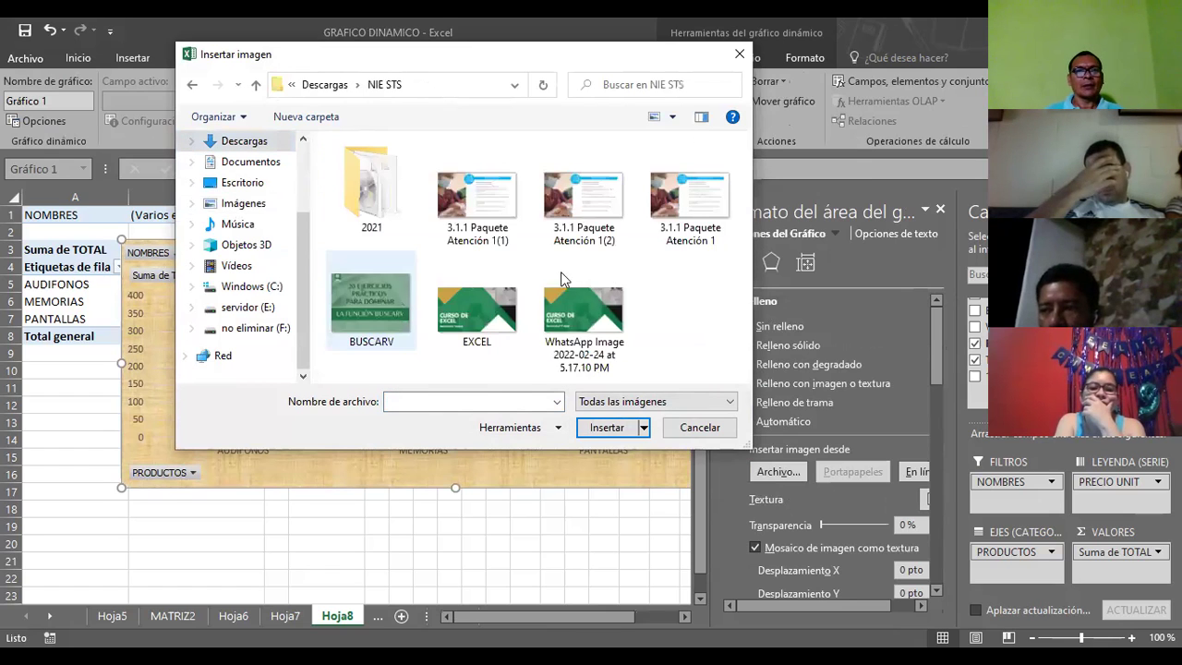
click(591, 319)
click(494, 318)
click(585, 430)
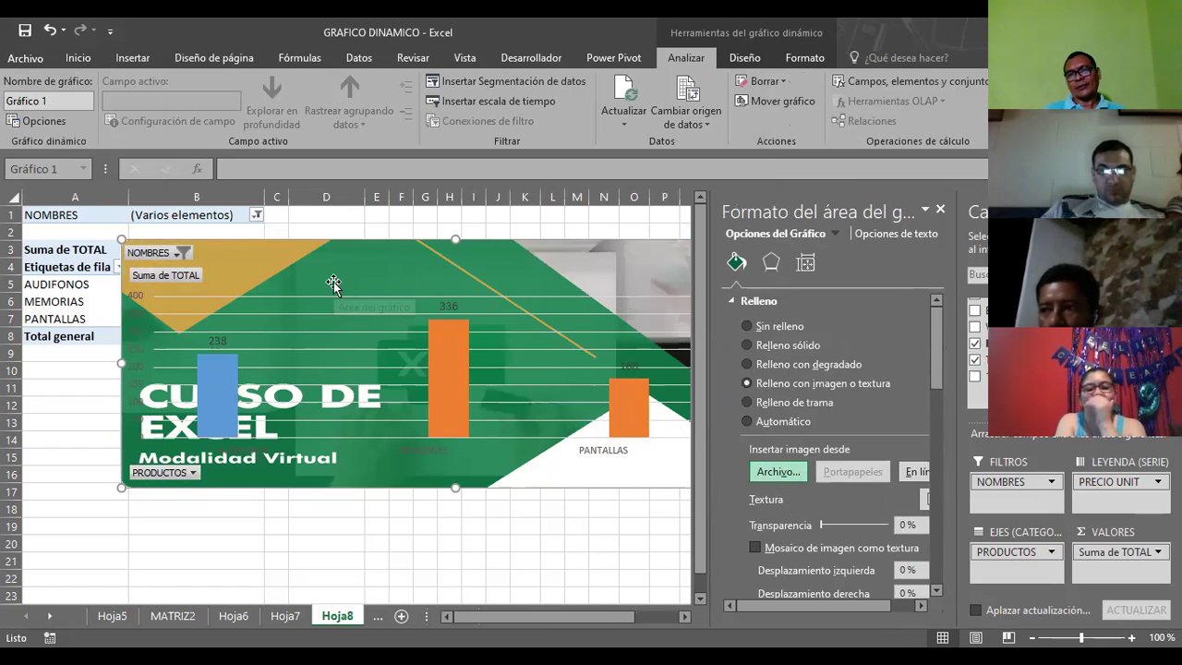
- Swap the chart background picture for the BUSCARV image from Descargas > NIE STS
click(745, 366)
click(749, 383)
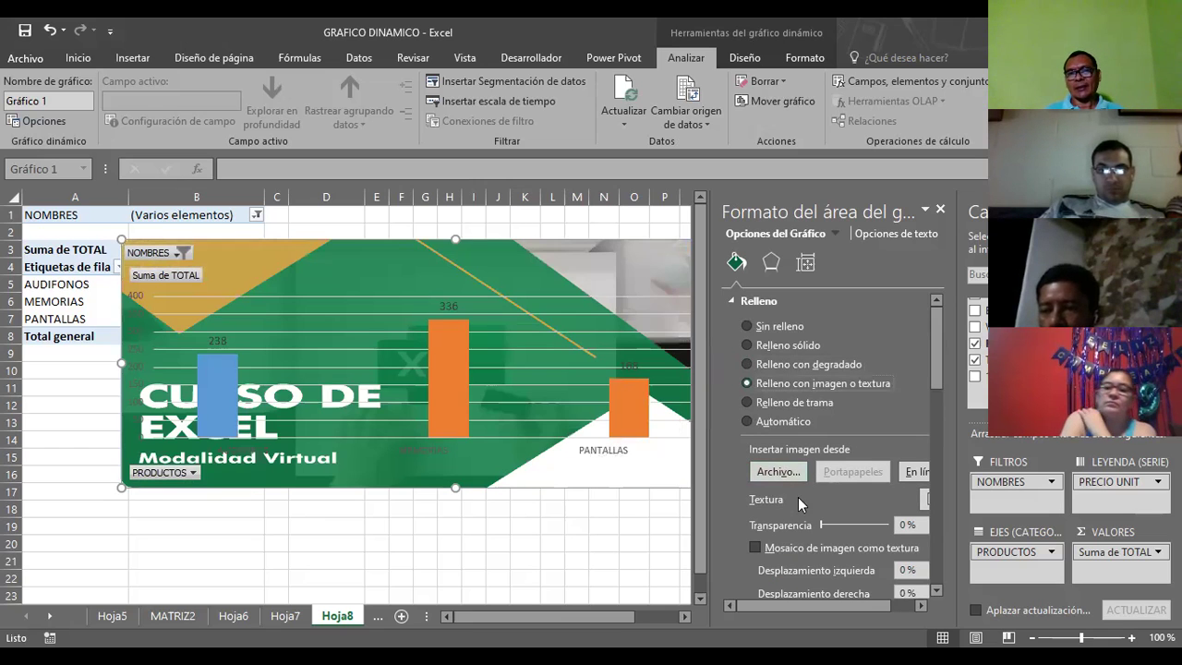
click(783, 475)
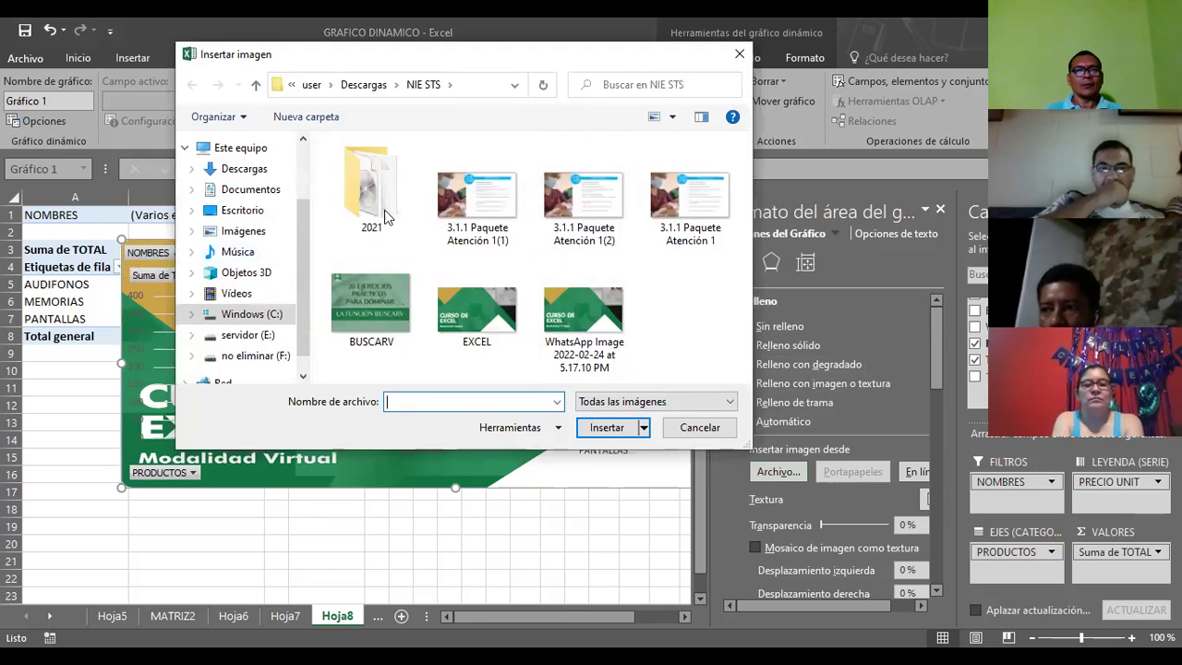
click(479, 214)
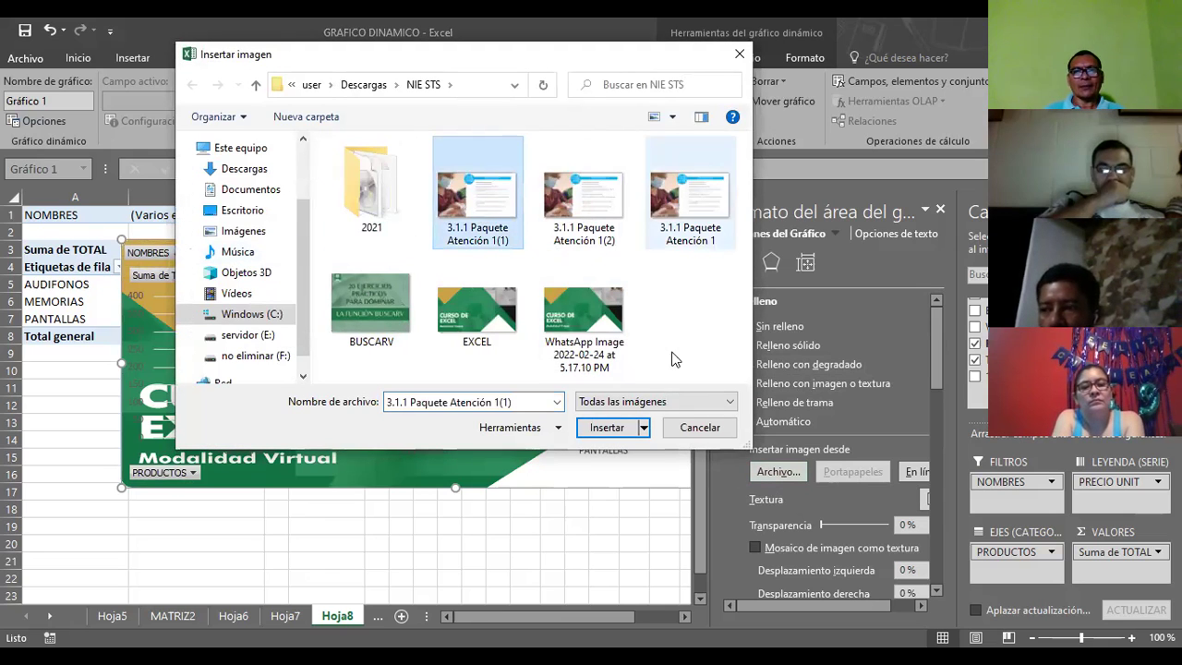
click(268, 178)
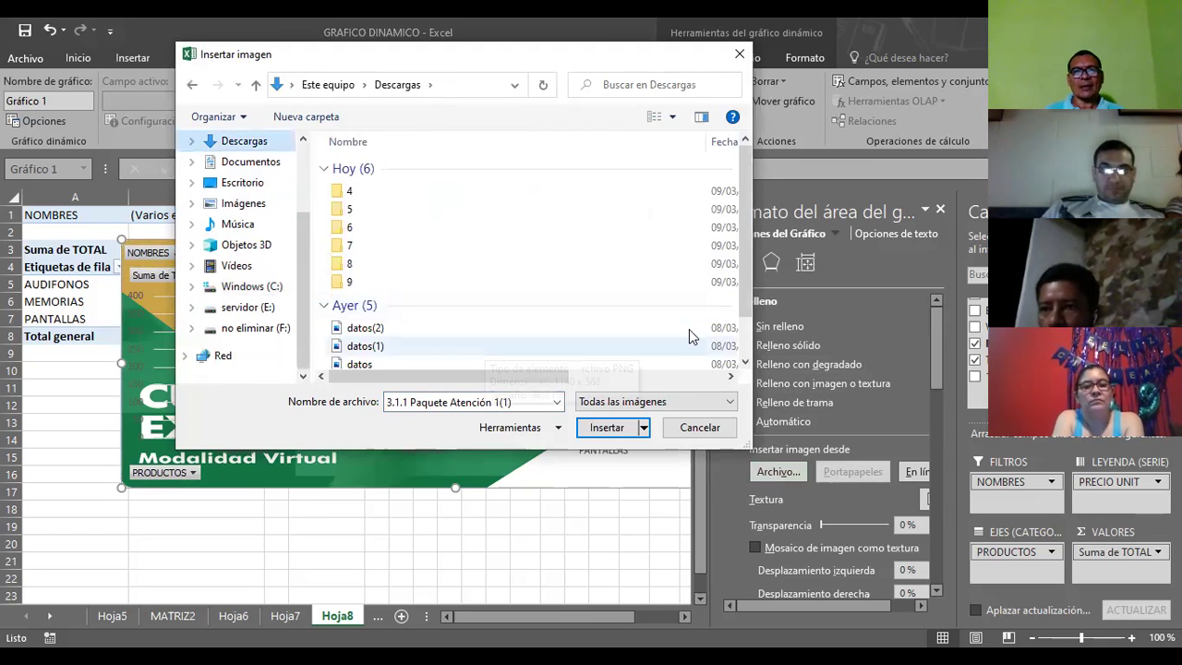
drag(744, 270, 741, 304)
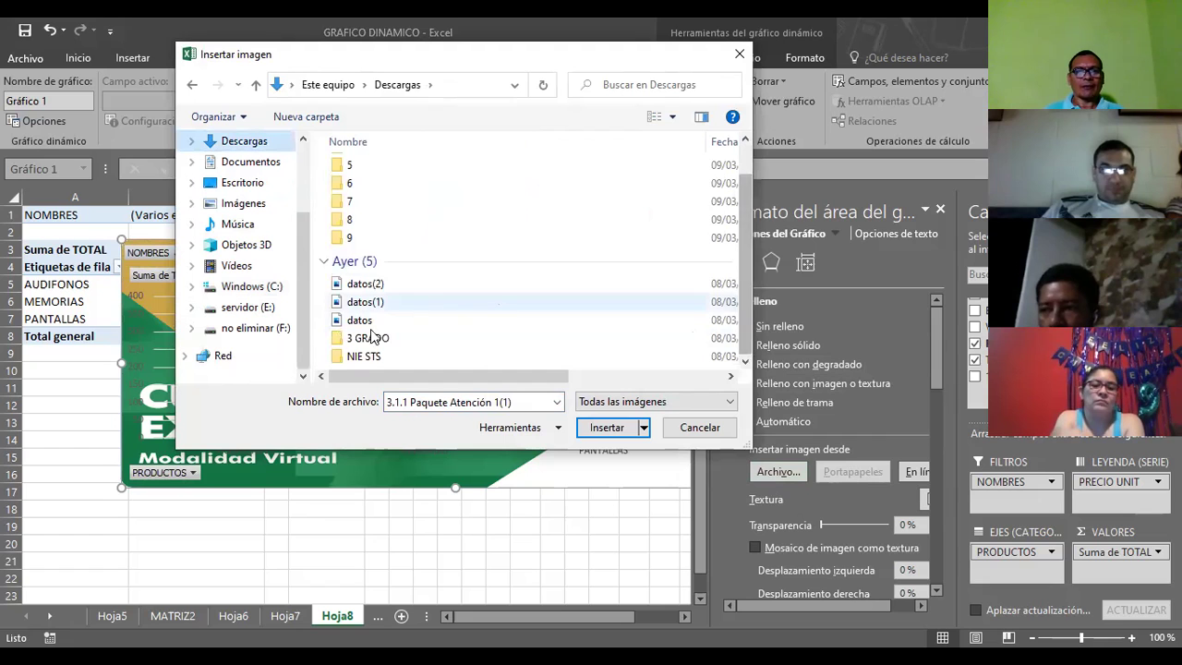
double_click(365, 356)
click(374, 314)
click(595, 428)
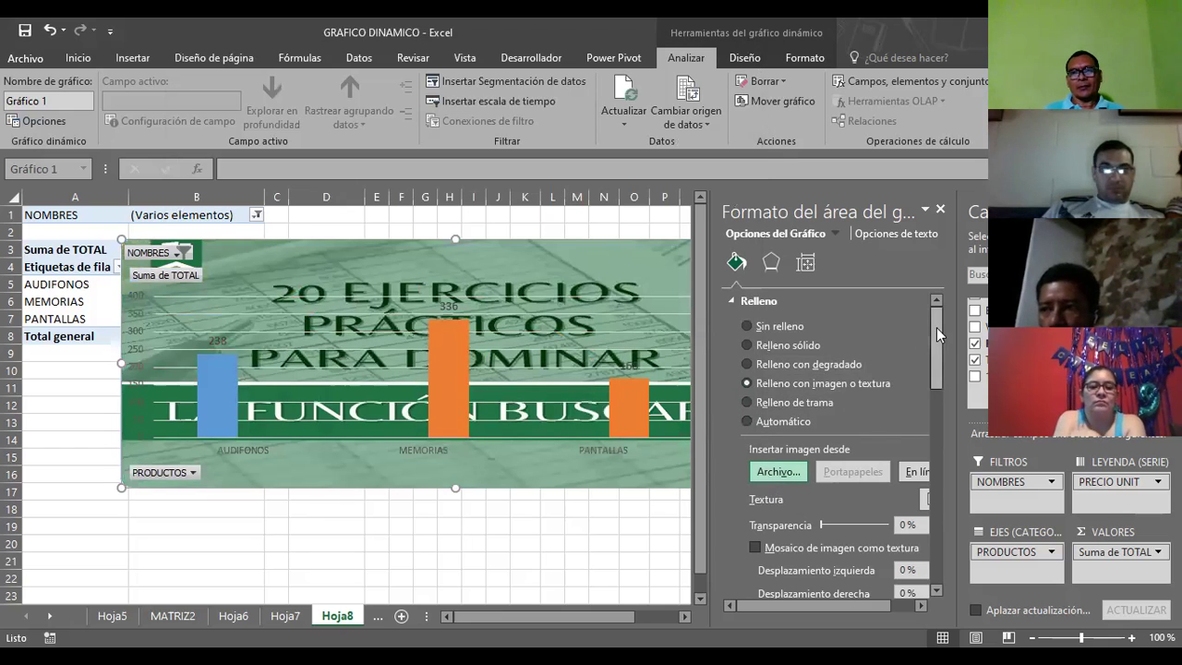
drag(936, 334, 919, 355)
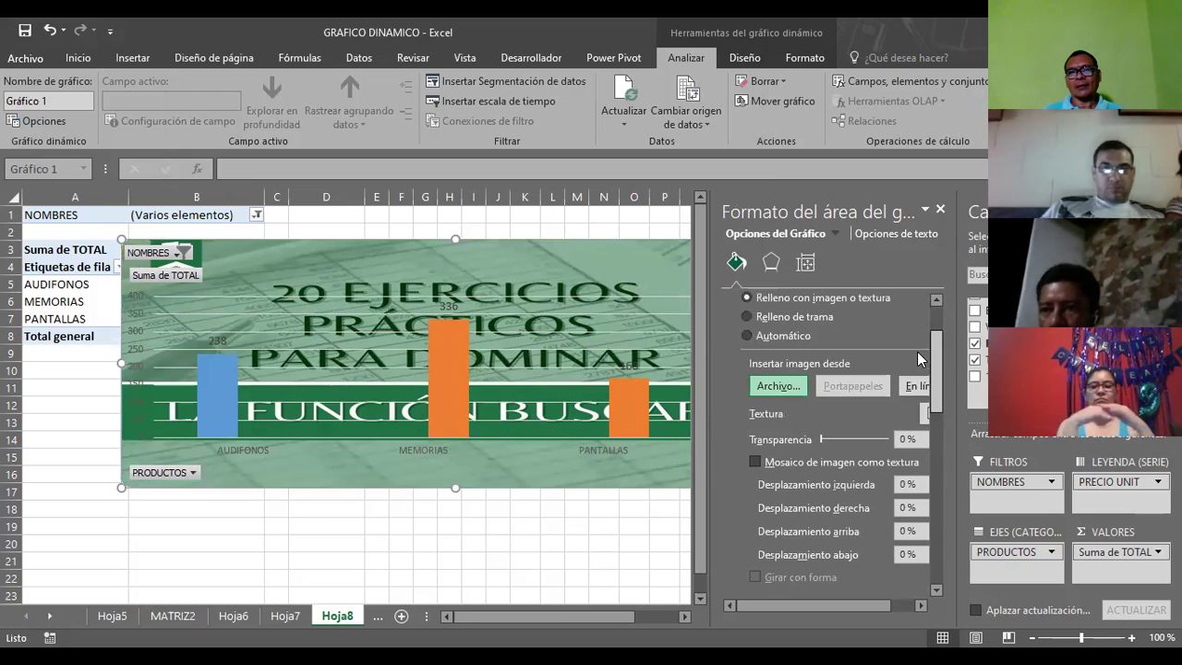
- Try vertical and diagonal Relleno de trama patterns, then set the chart area to Sin relleno
scroll(826, 503, right, 1)
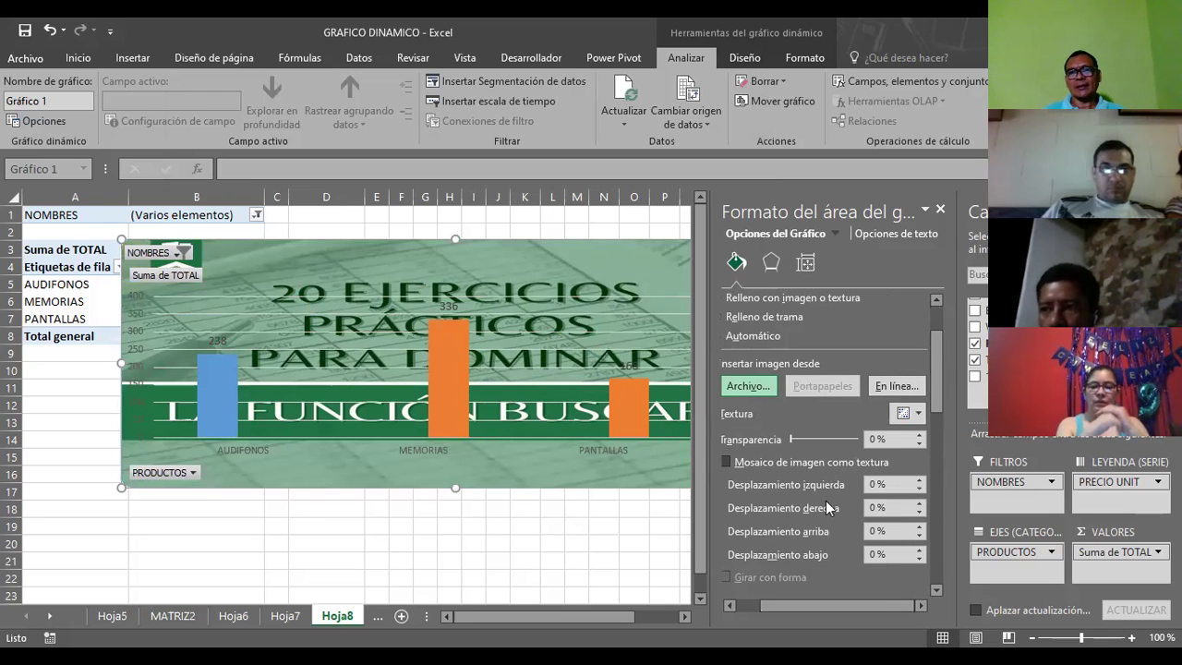
click(746, 316)
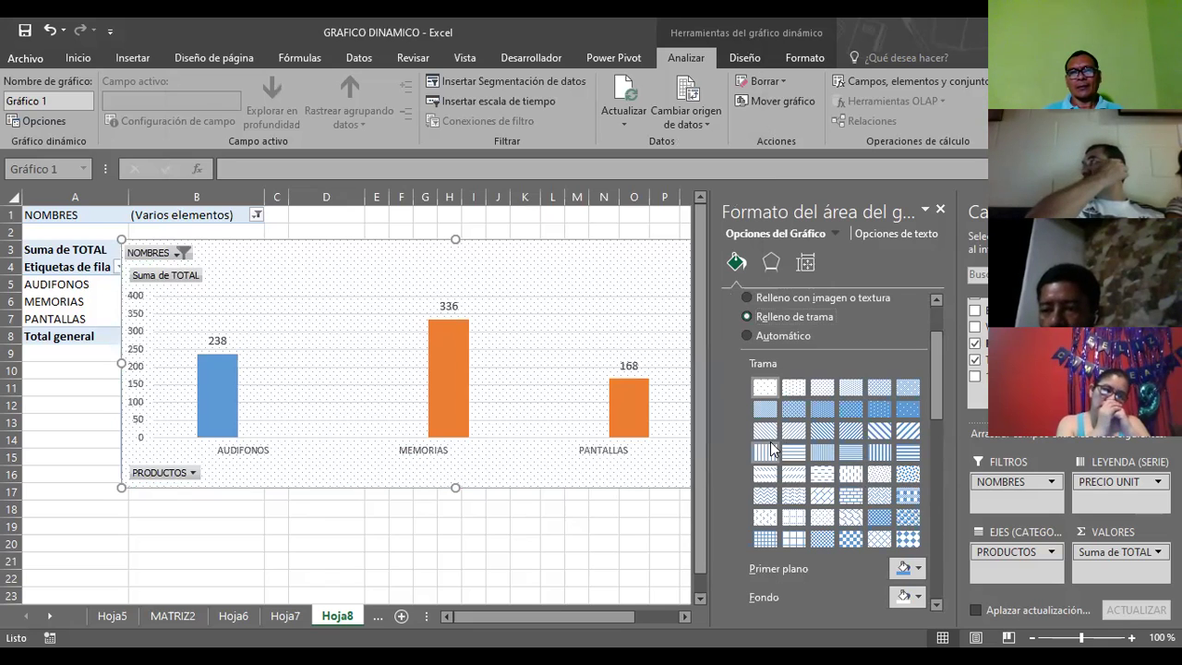
click(768, 449)
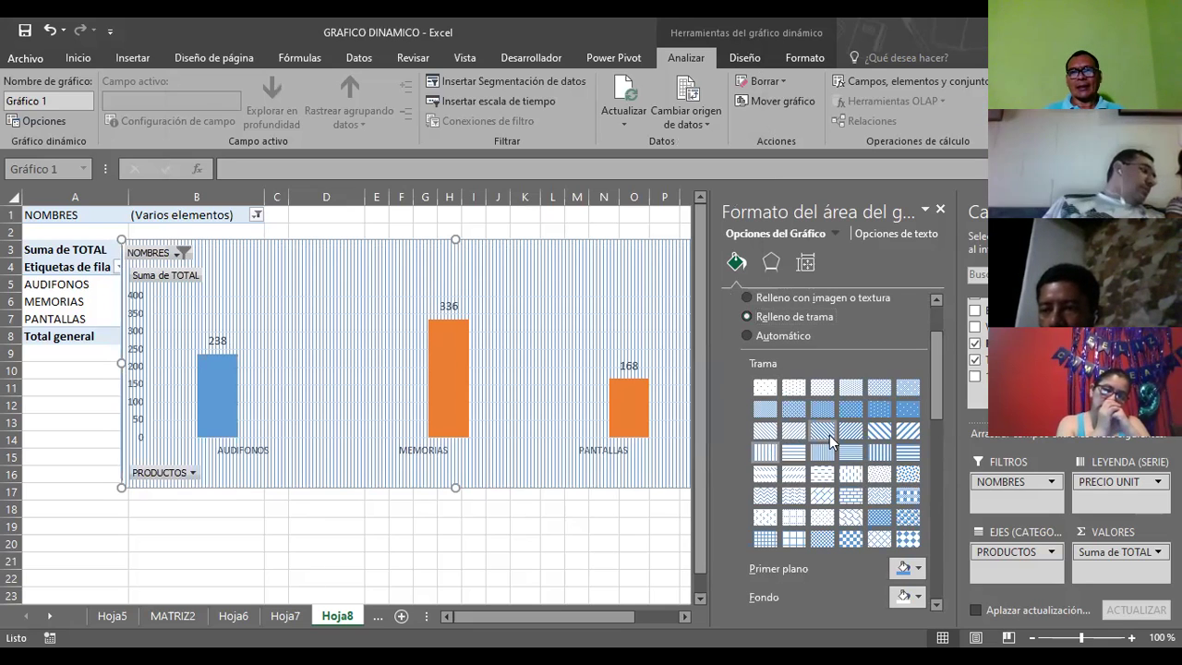
click(827, 434)
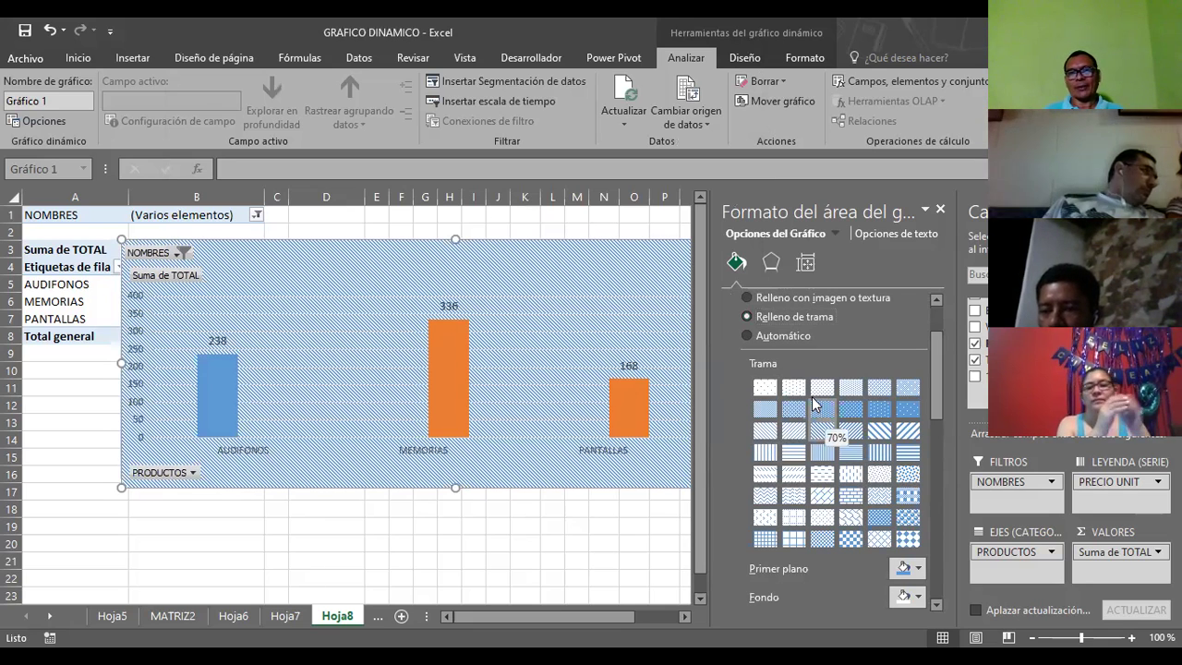
scroll(937, 332, up, 2)
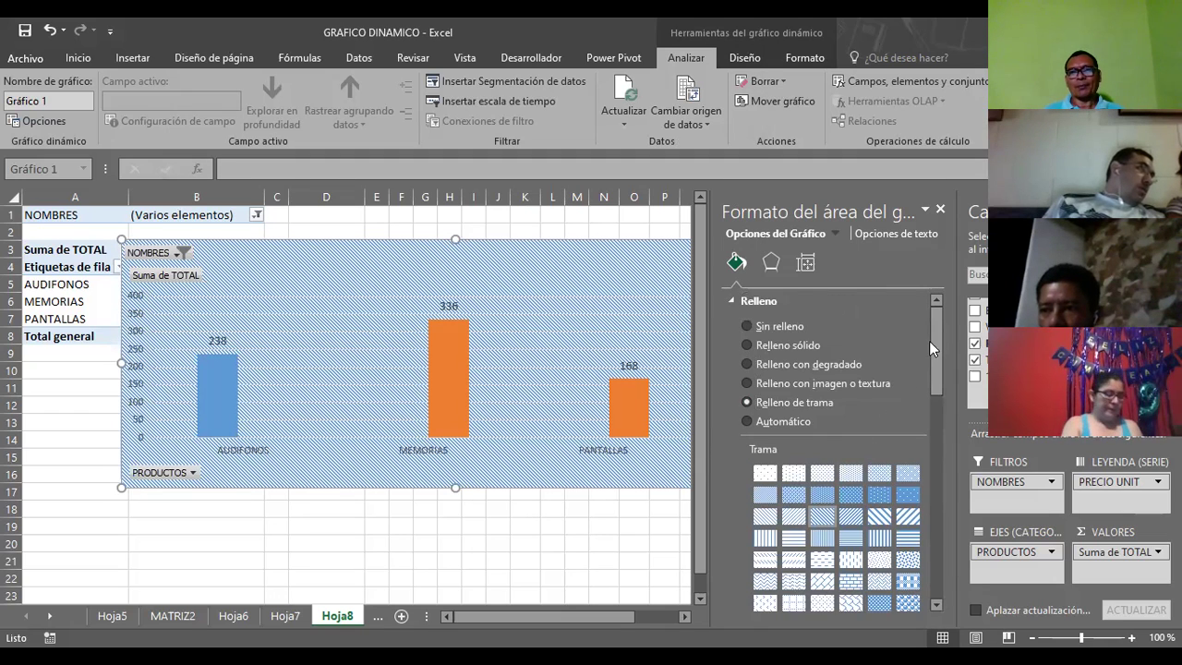
click(758, 329)
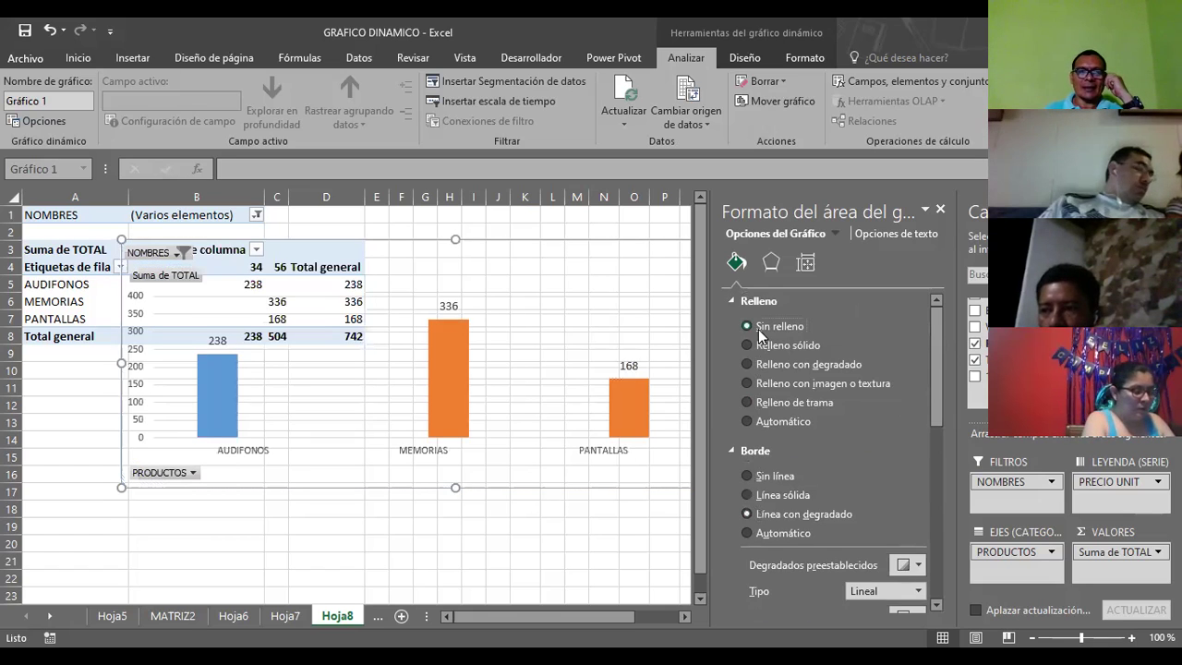
- Give only the orange MEMORIAS bar a Línea sólida border
click(446, 350)
click(447, 346)
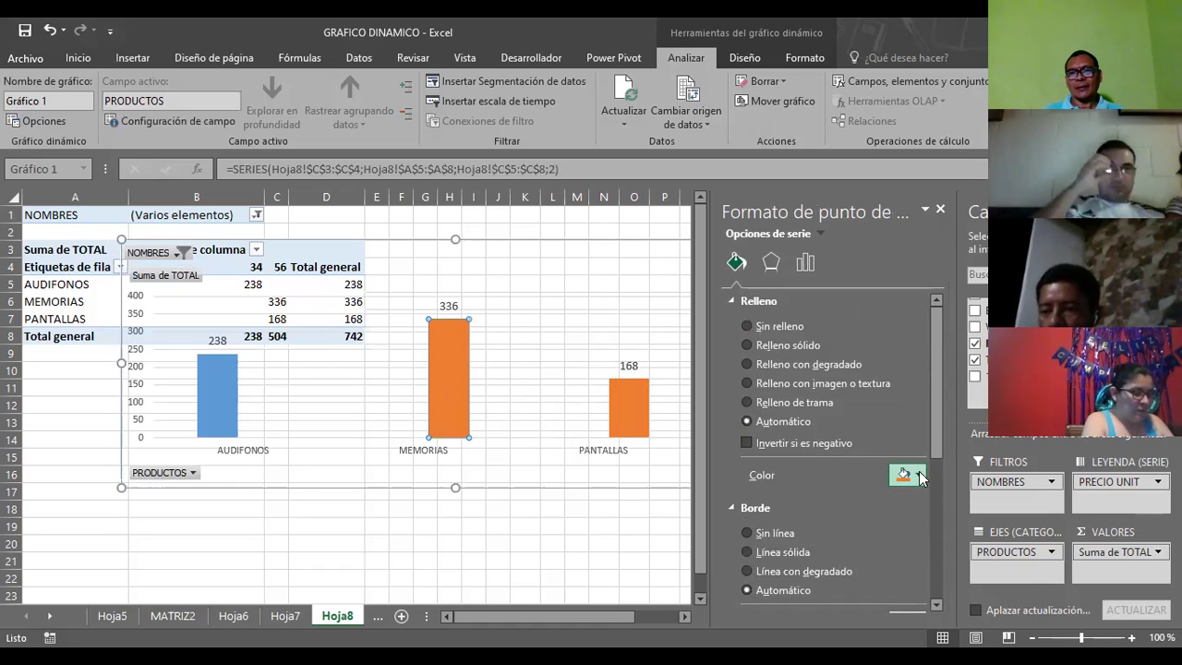
click(918, 476)
scroll(938, 443, down, 2)
drag(938, 443, 948, 486)
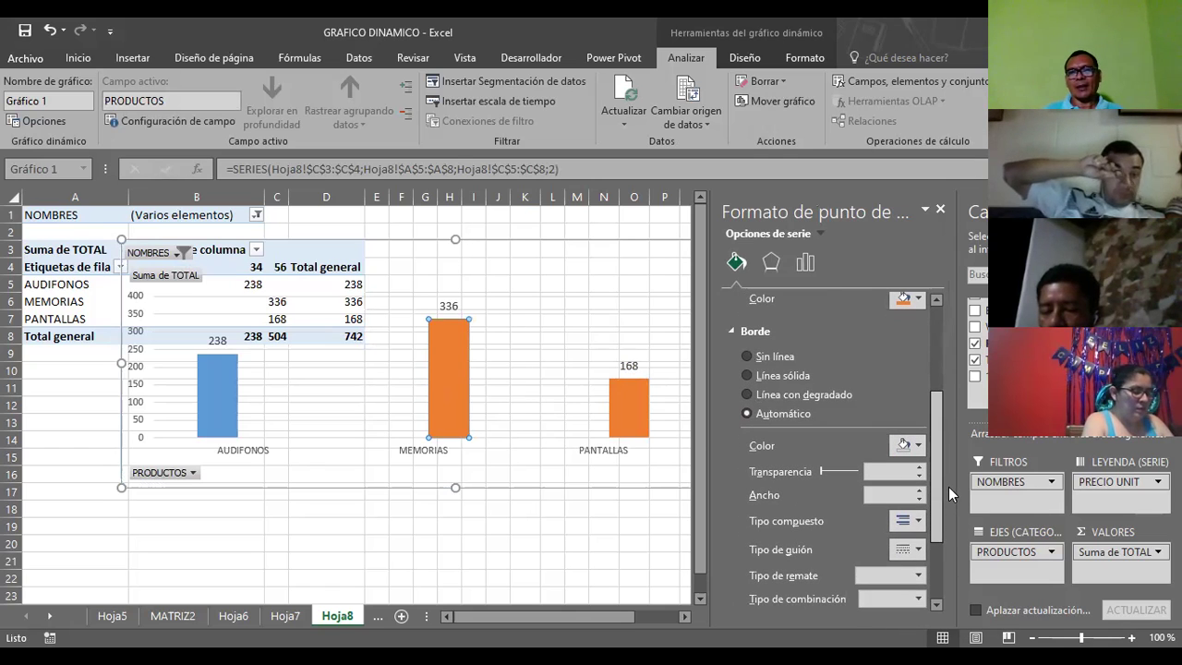
click(746, 374)
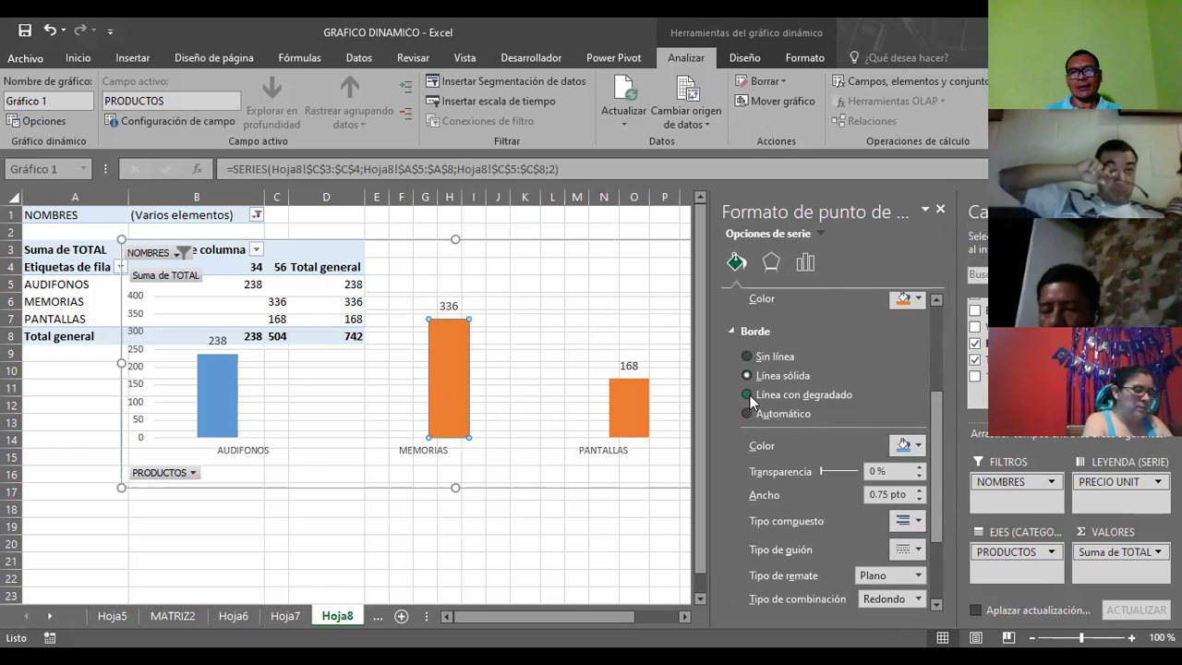
- Select the chart's plot area and then its major gridlines
scroll(834, 479, down, 3)
scroll(833, 479, down, 1)
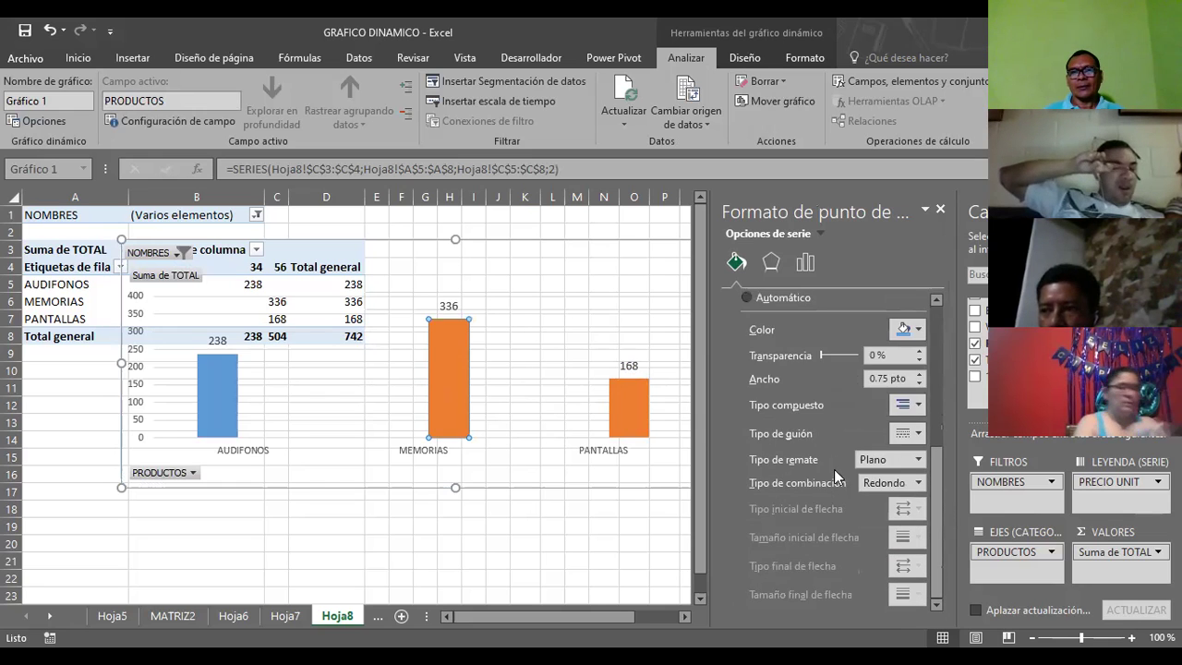
scroll(834, 475, up, 3)
click(471, 324)
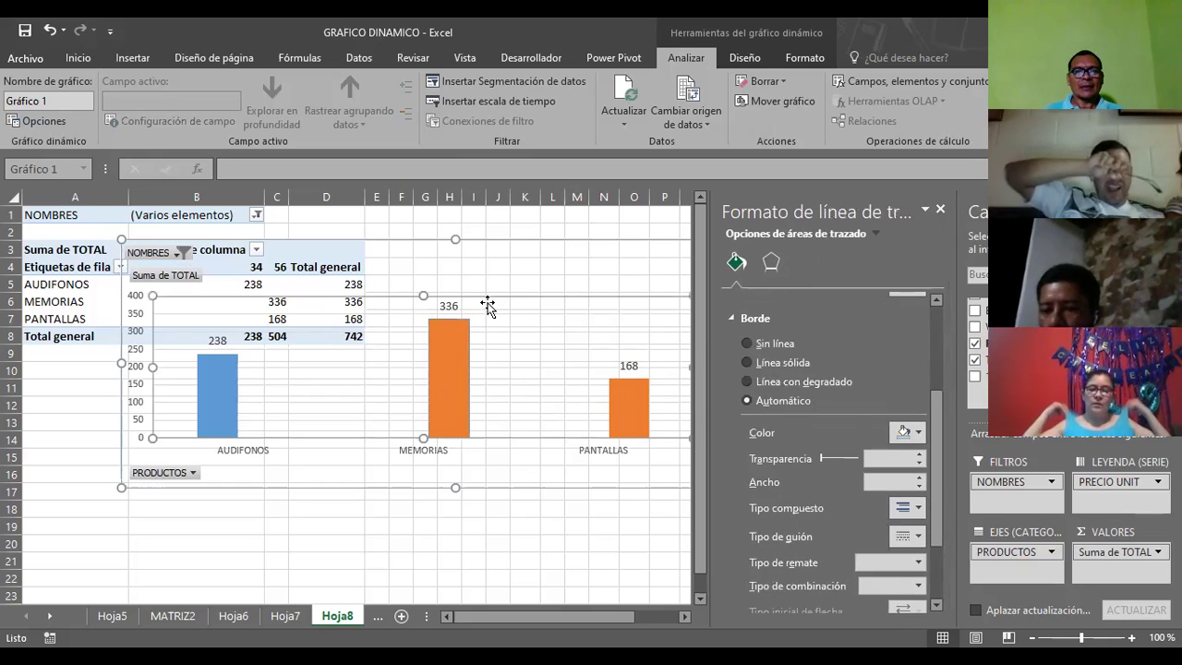
click(489, 314)
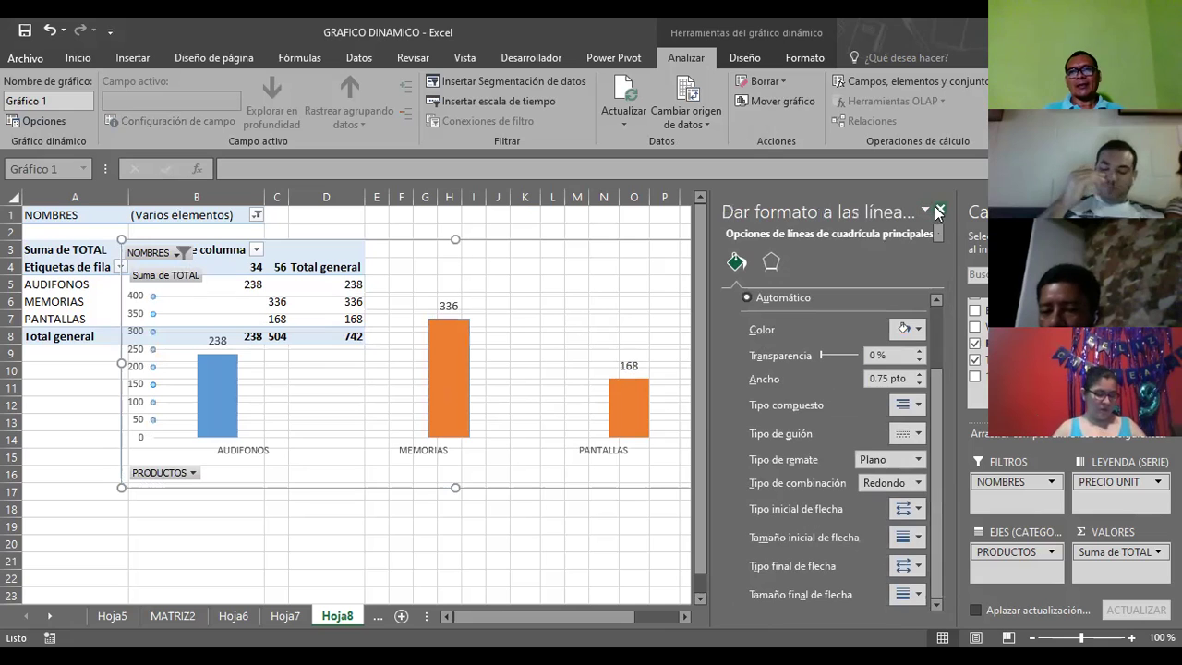
- Close the gridlines pane and apply a diagonal Relleno de trama pattern to the chart area
click(939, 211)
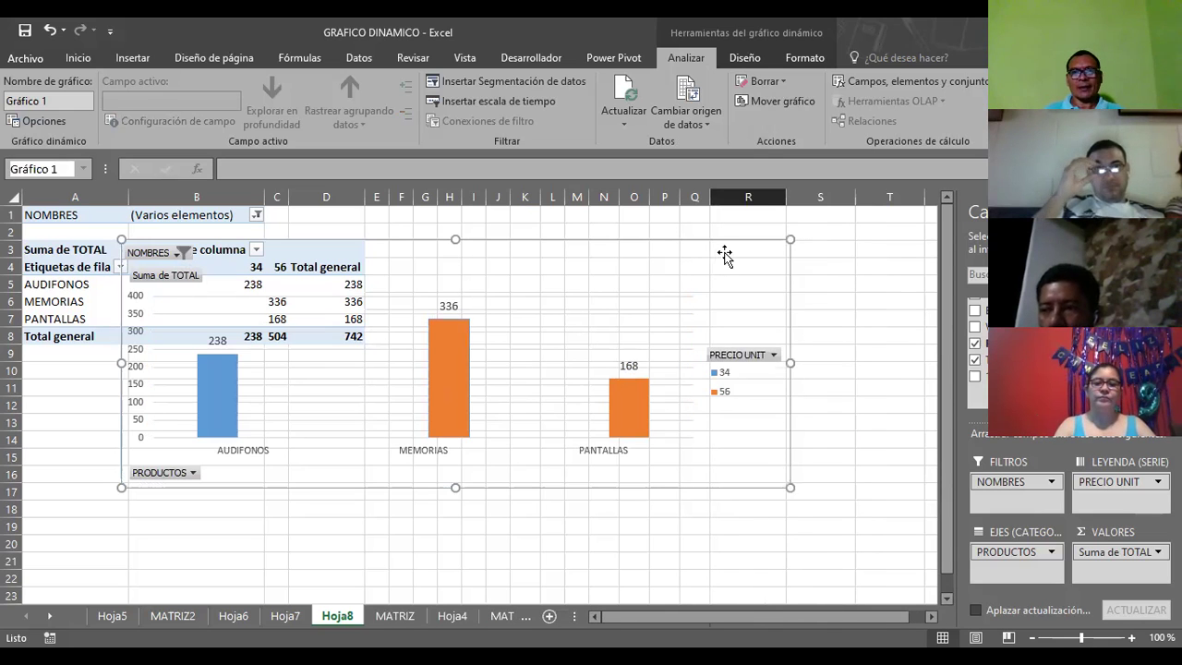
double_click(724, 255)
click(778, 317)
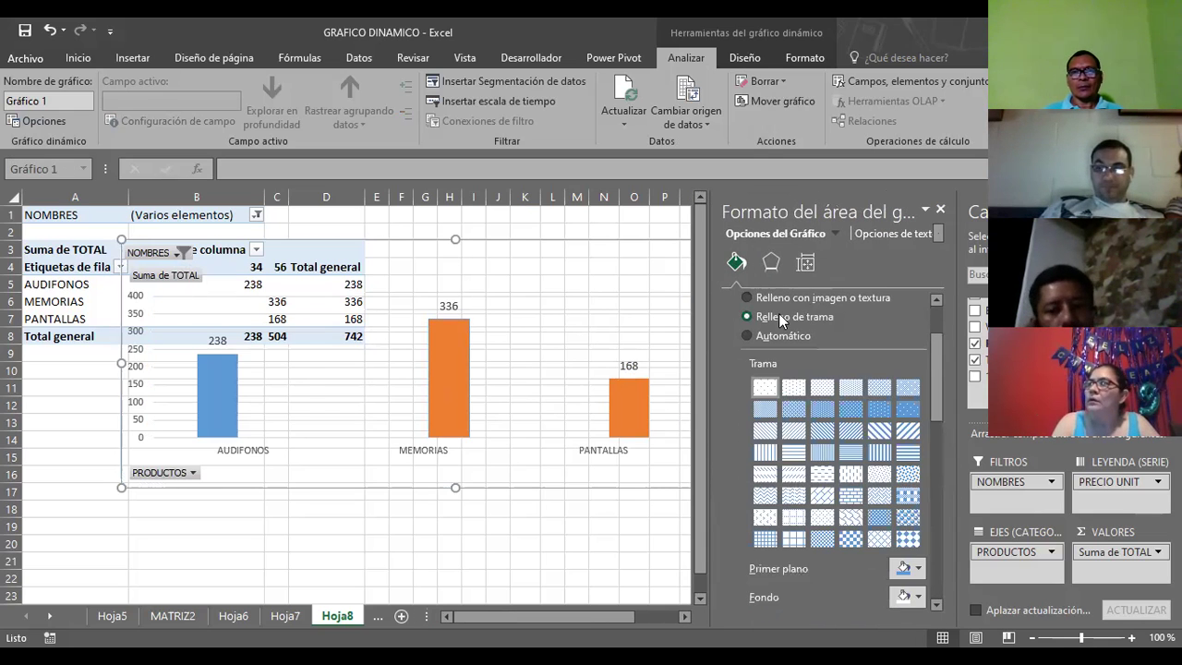
click(774, 429)
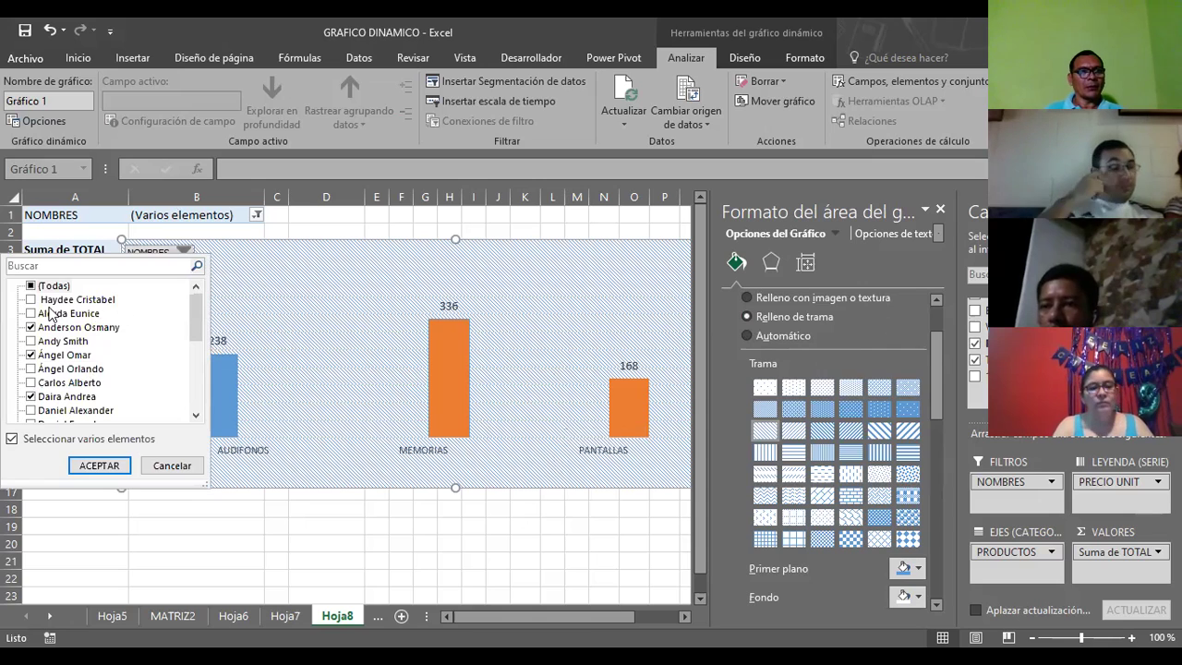
- Refilter NOMBRES so the chart shows PROCESADORES and SWITCH, then narrow it and move it left
click(31, 314)
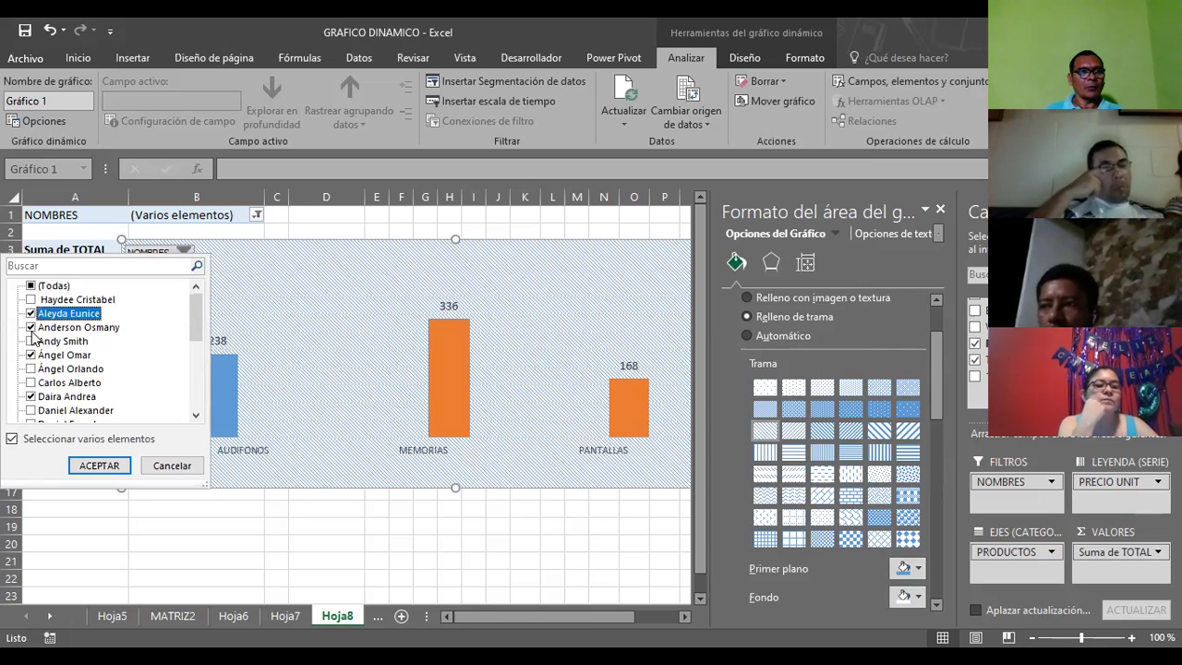
click(30, 327)
click(31, 354)
click(30, 410)
click(31, 396)
click(78, 466)
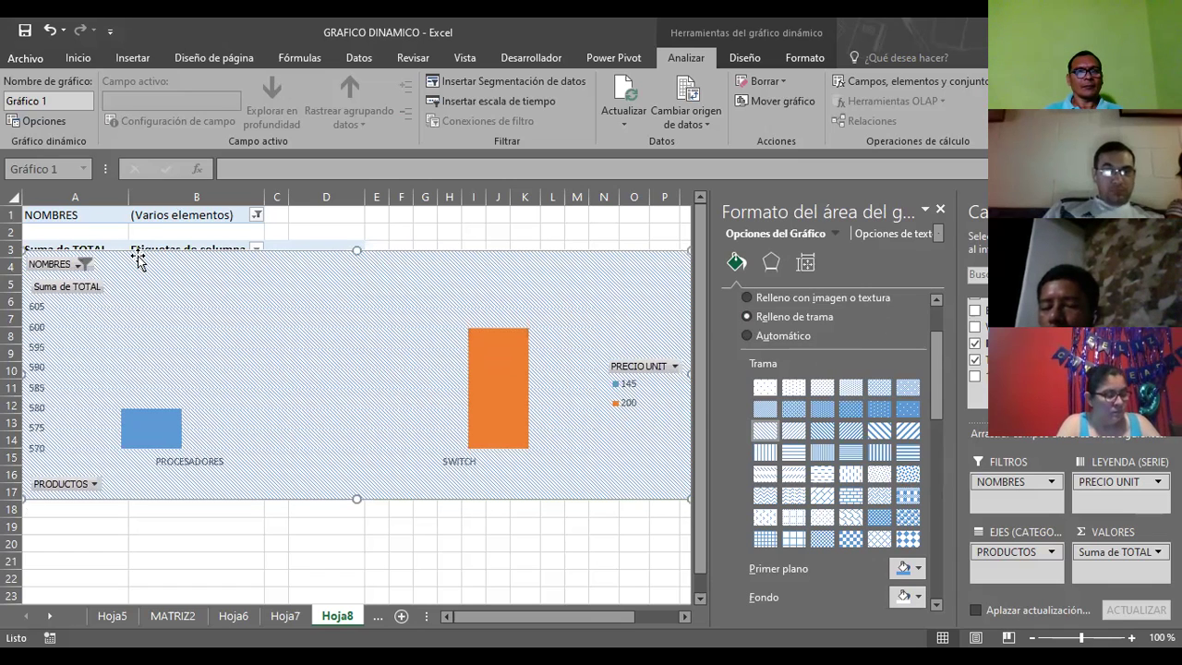
drag(154, 376, 395, 377)
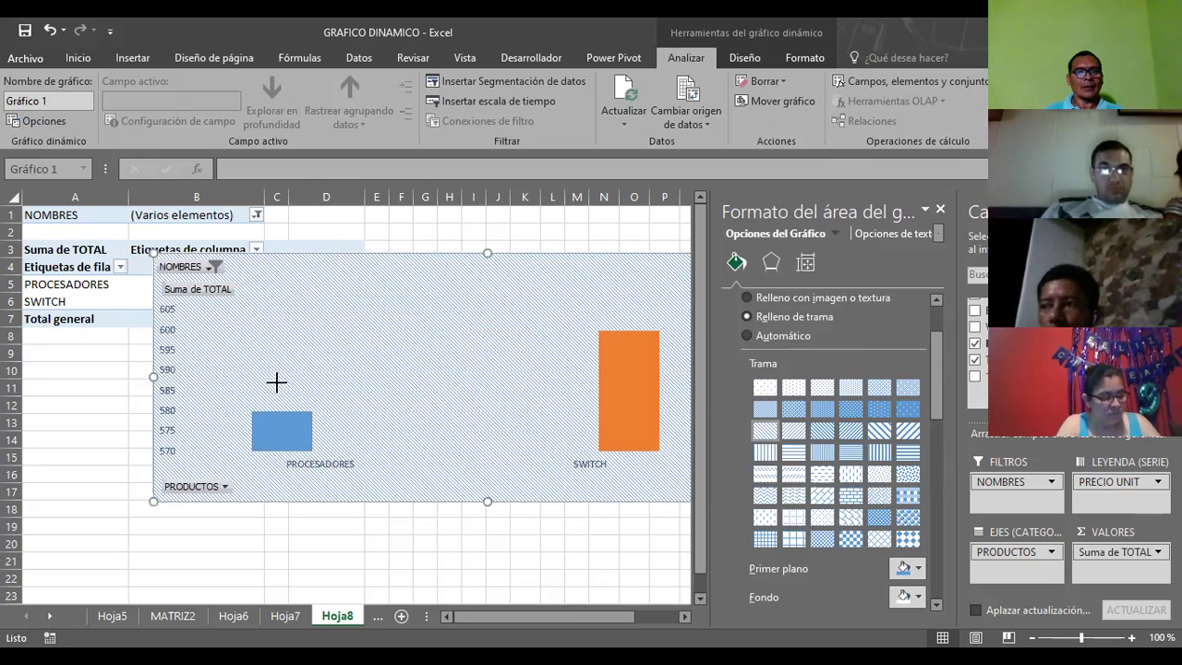
drag(536, 264, 270, 241)
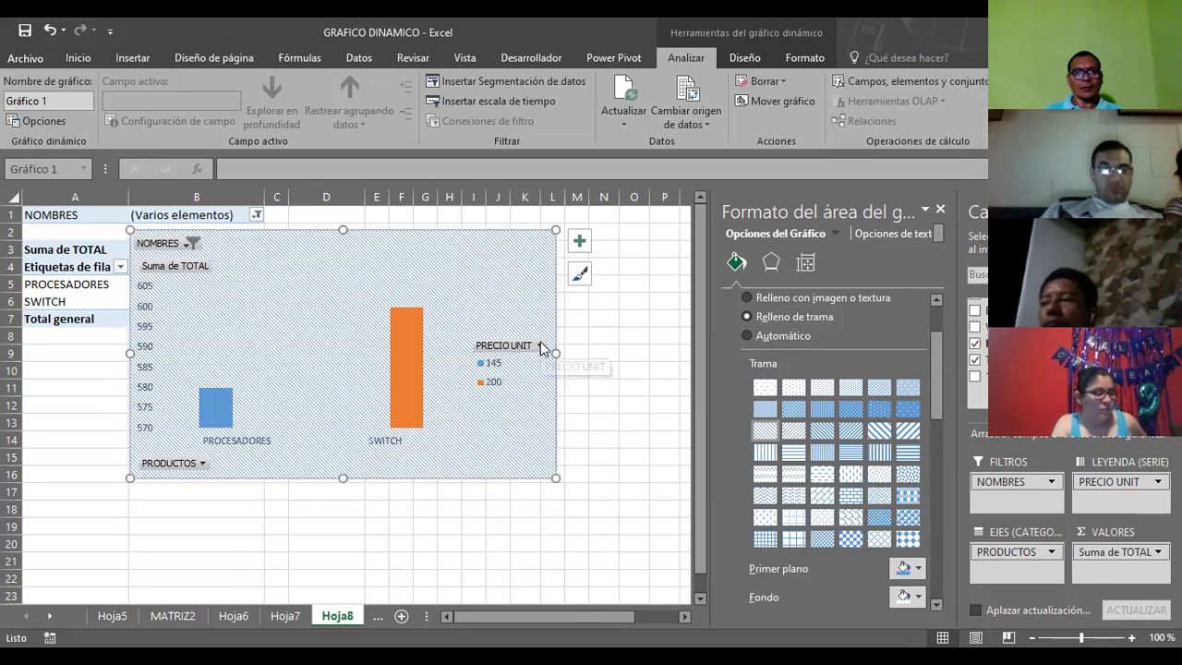
click(542, 347)
click(360, 460)
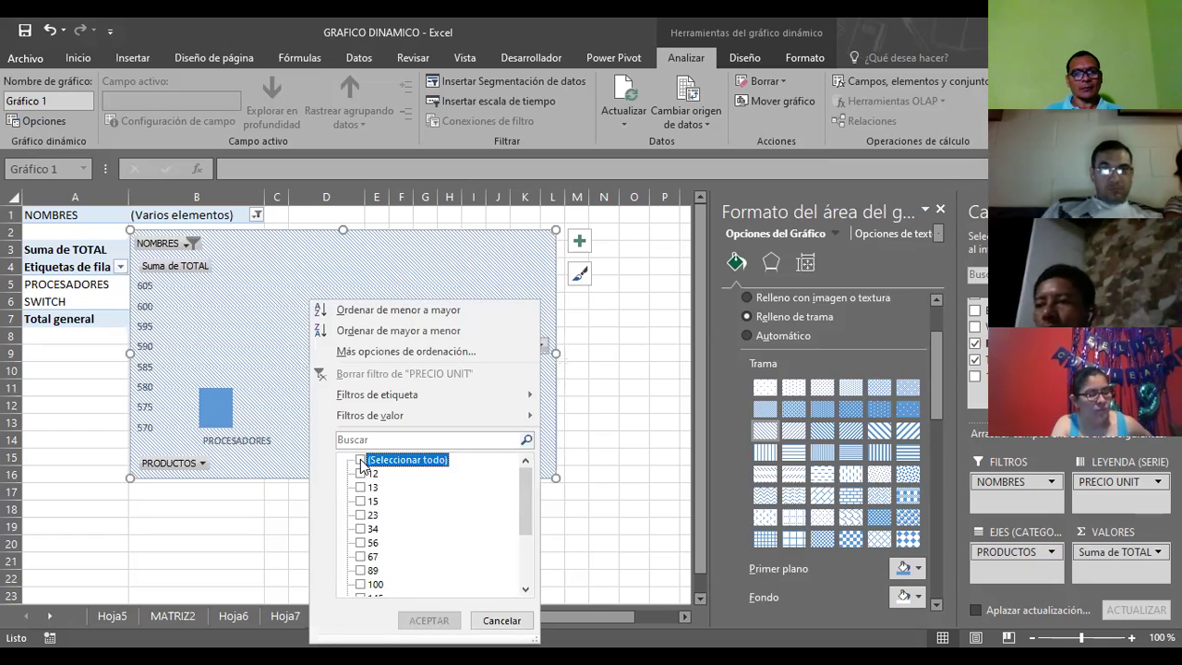
click(361, 501)
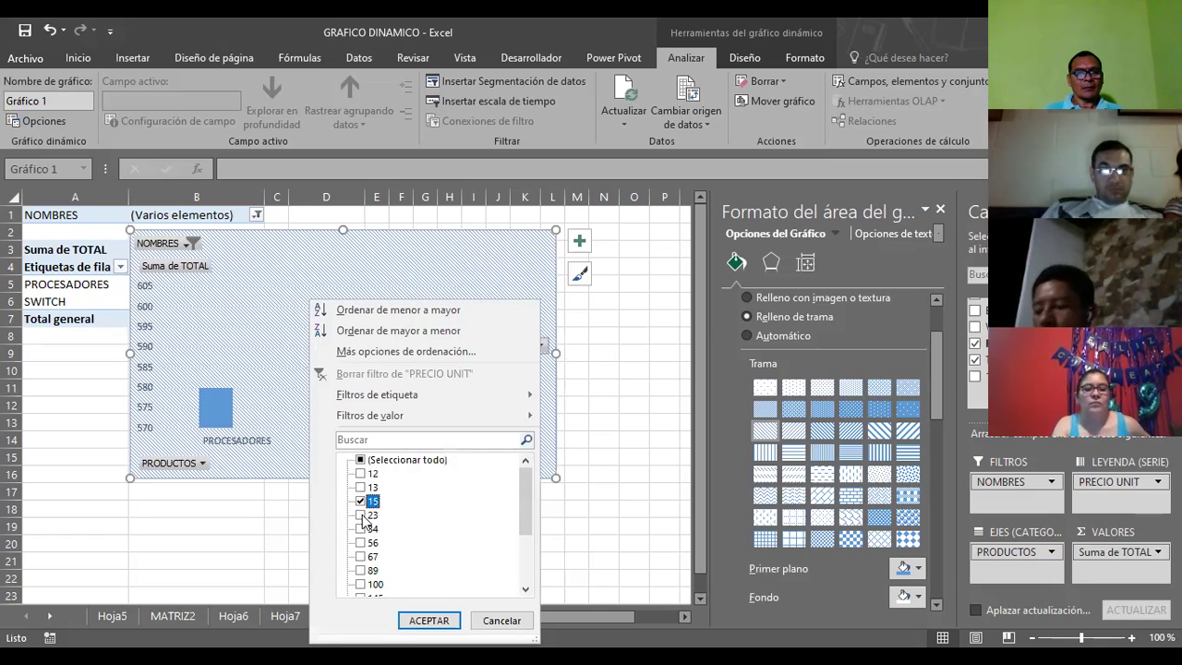
click(361, 543)
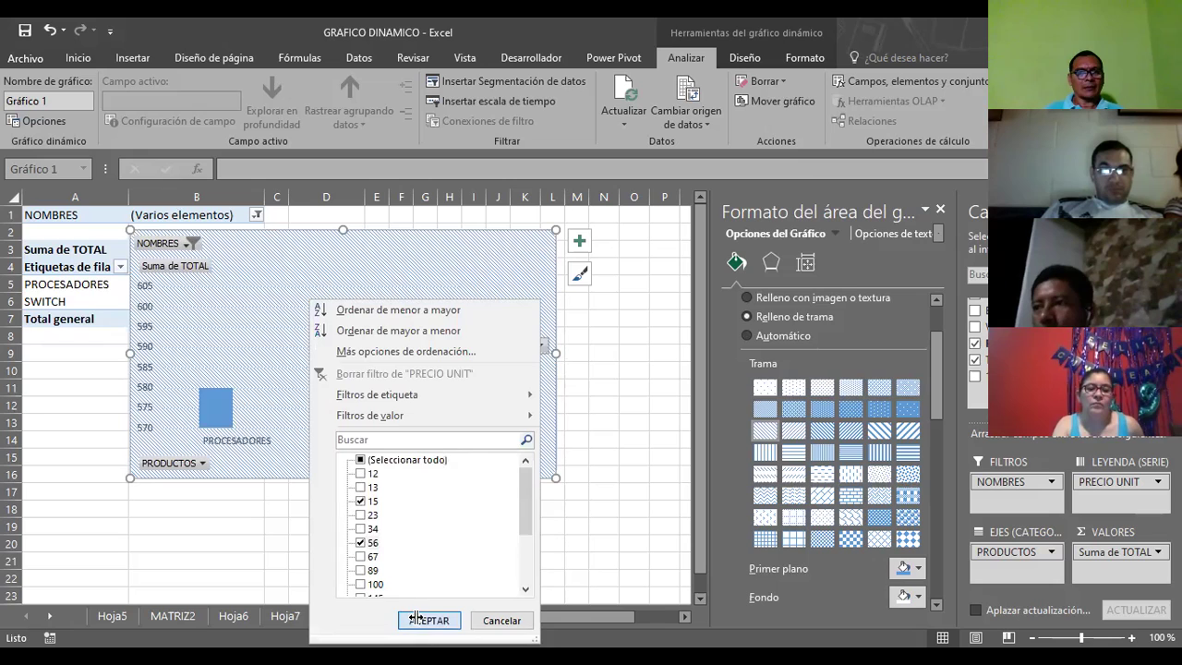
click(418, 616)
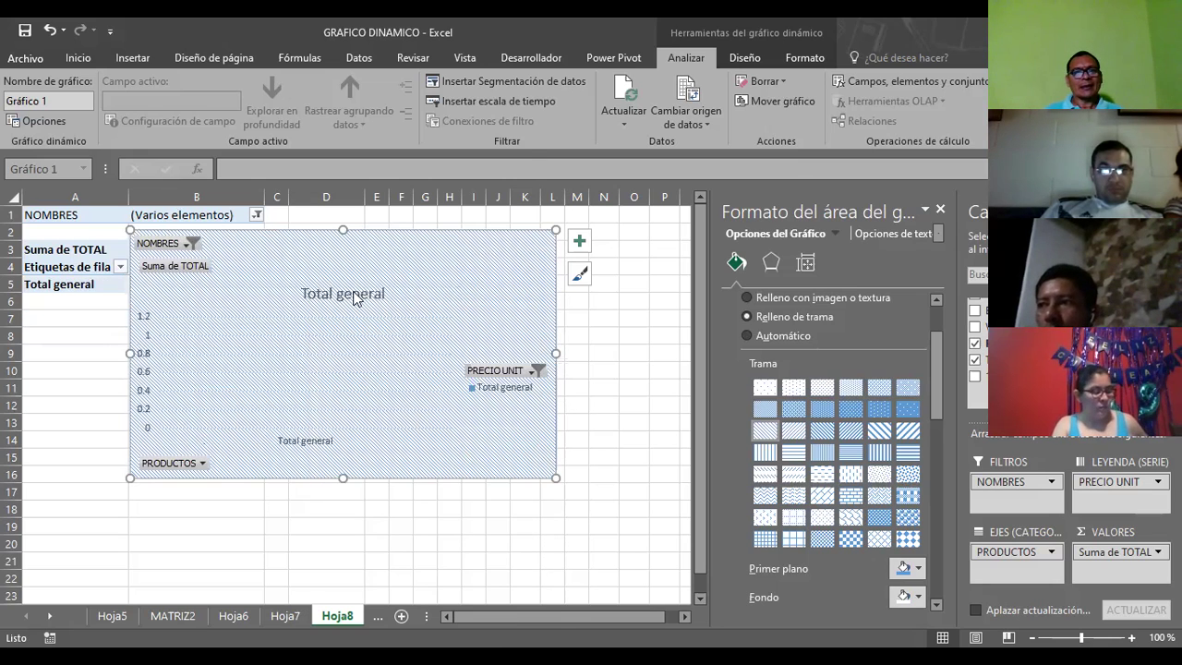
click(538, 370)
click(354, 308)
click(354, 293)
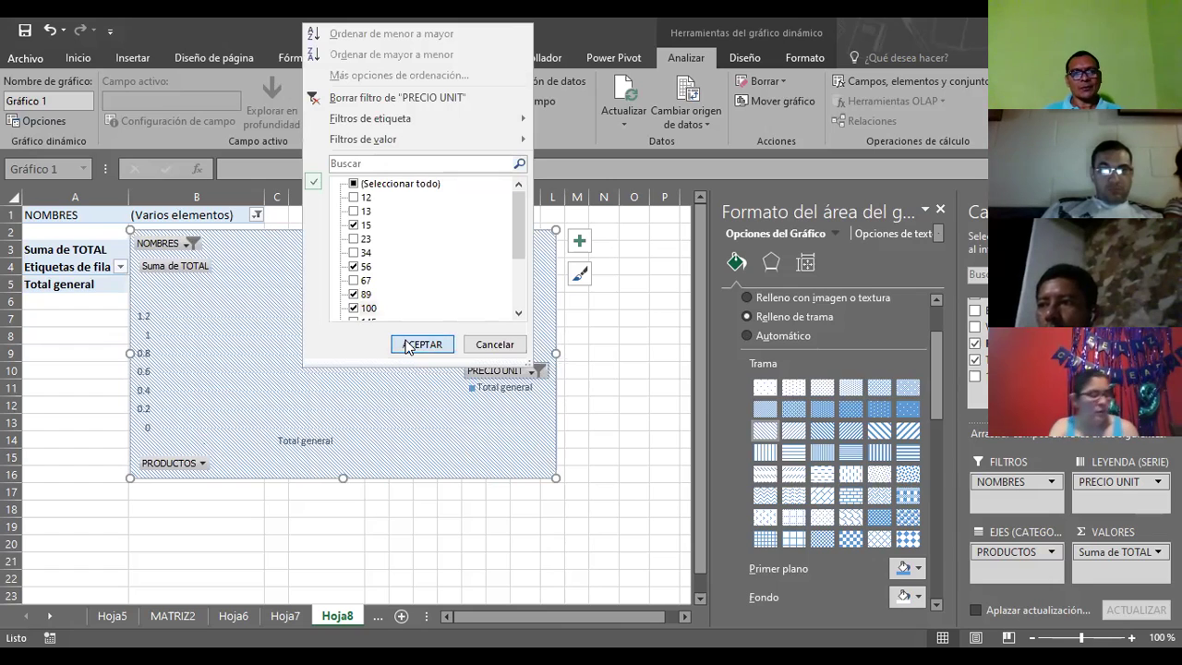
key(Return)
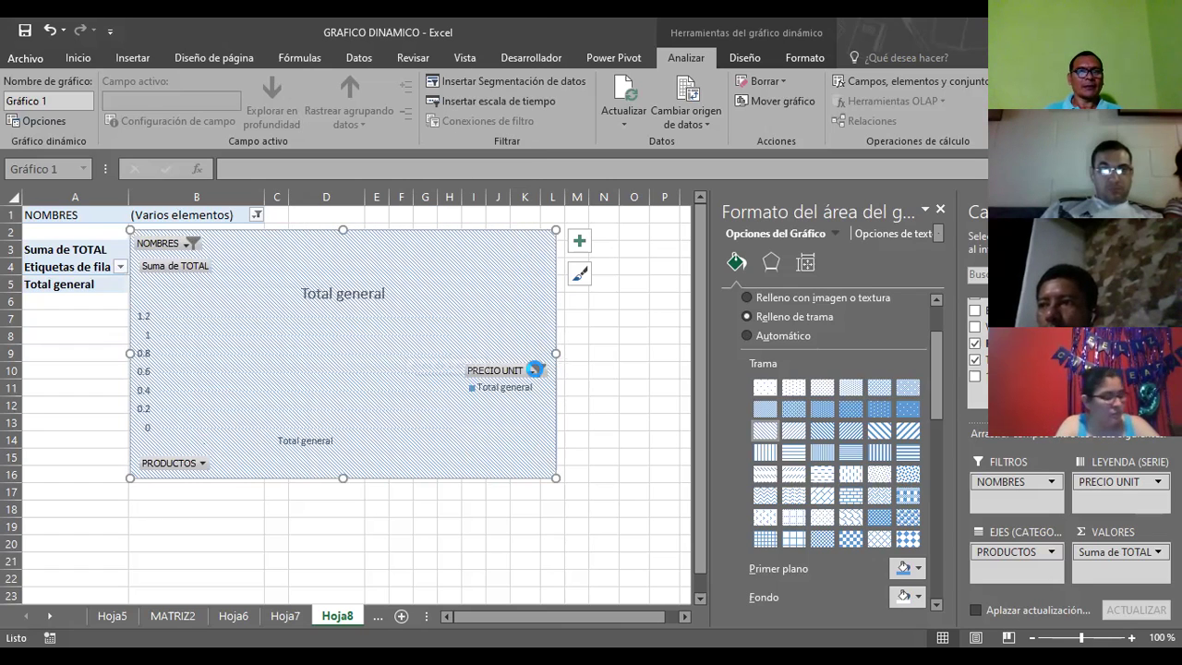
click(534, 370)
click(356, 185)
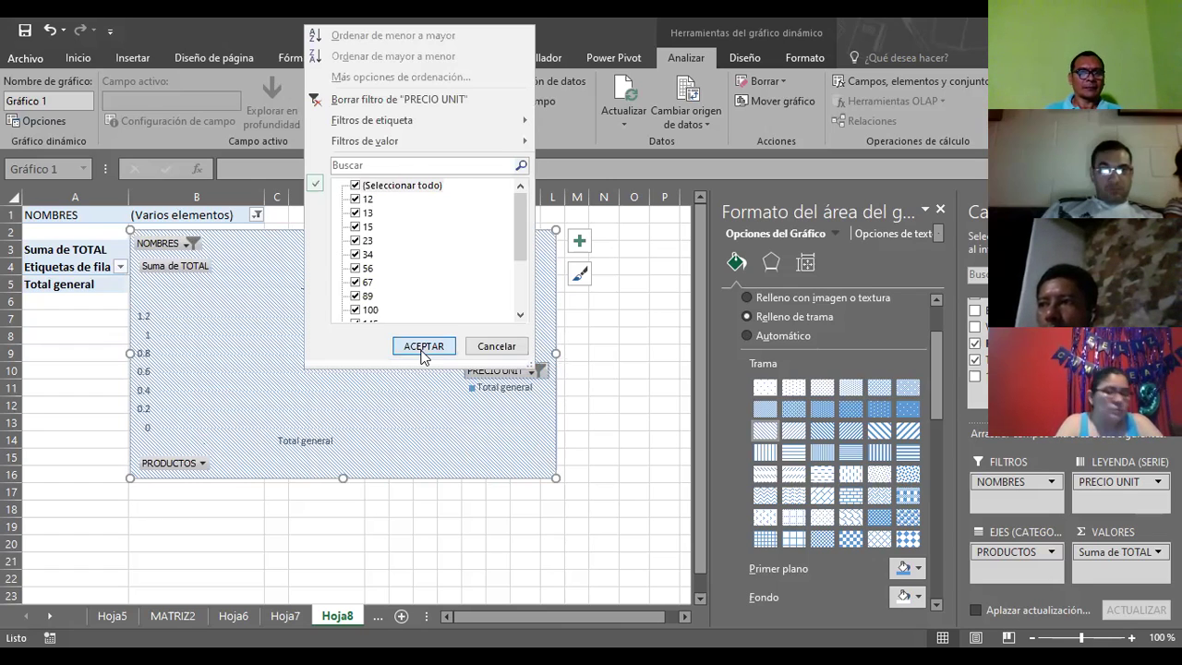
click(423, 347)
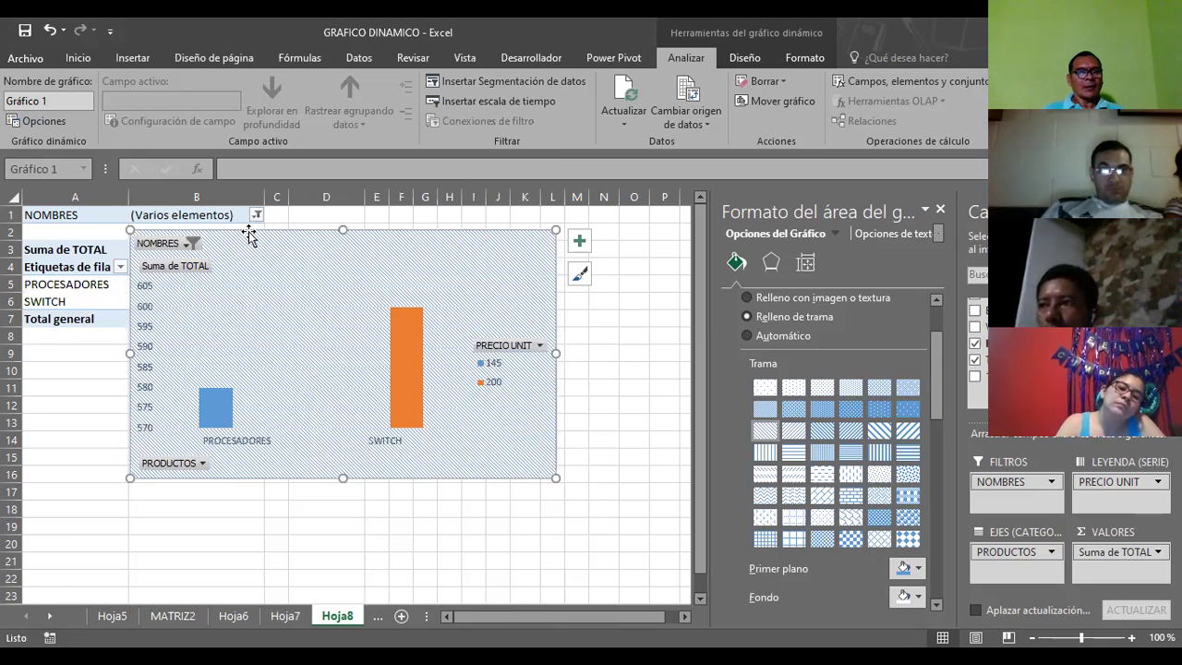
- Move the pivot chart to the right of the pivot table and close the Format Chart Area pane
drag(249, 232, 180, 260)
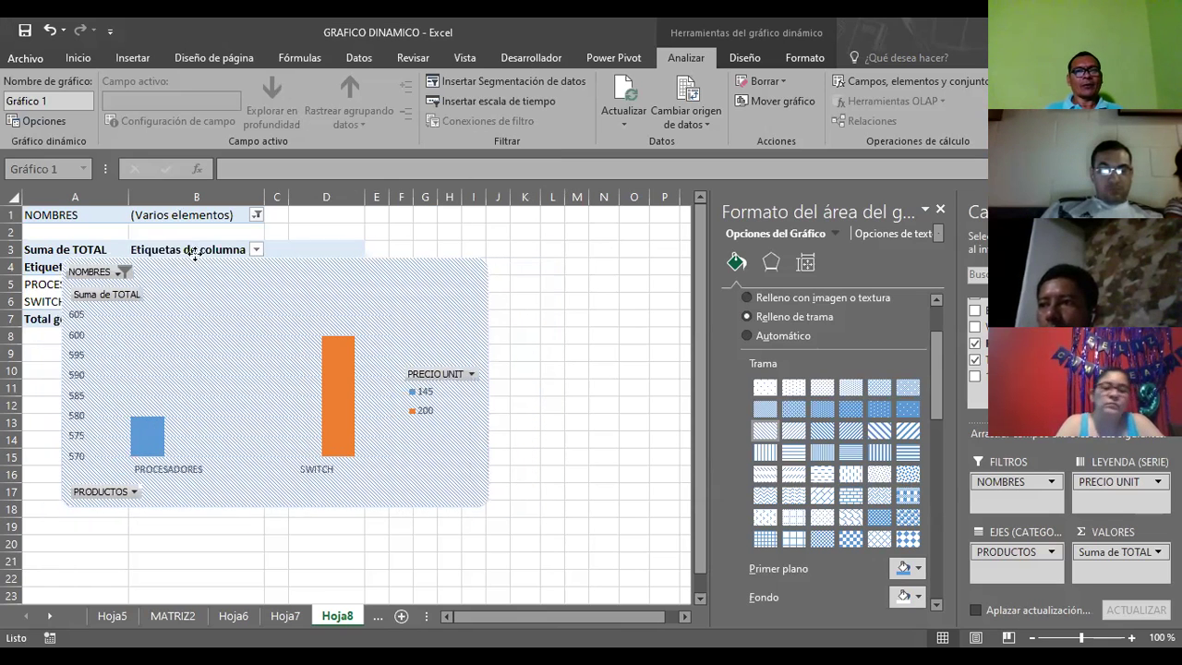
click(939, 210)
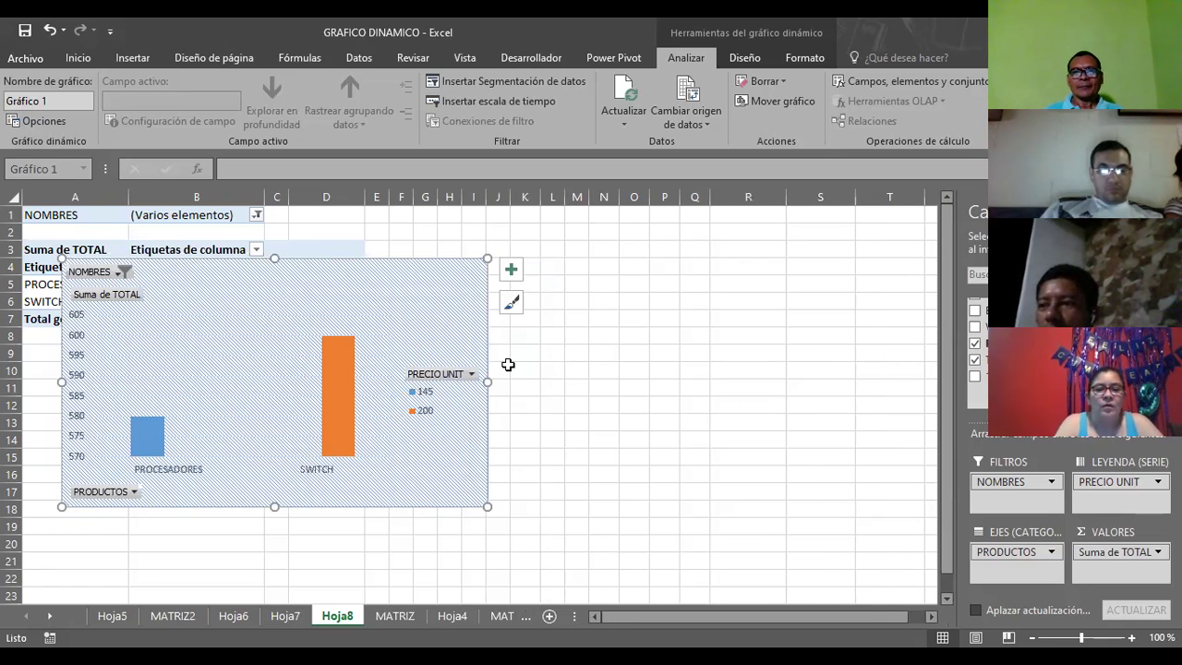
drag(401, 298, 753, 274)
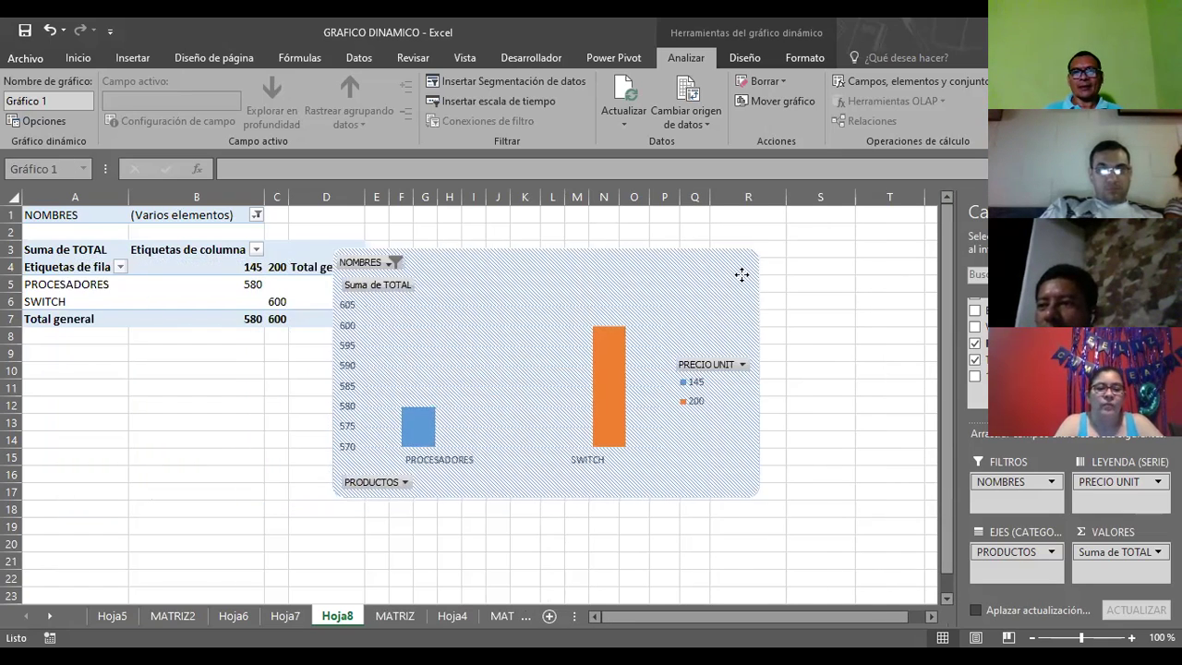
- Hide the PivotTable field list with Ocultar lista de campos and nudge the chart slightly up-left
click(320, 251)
right_click(323, 256)
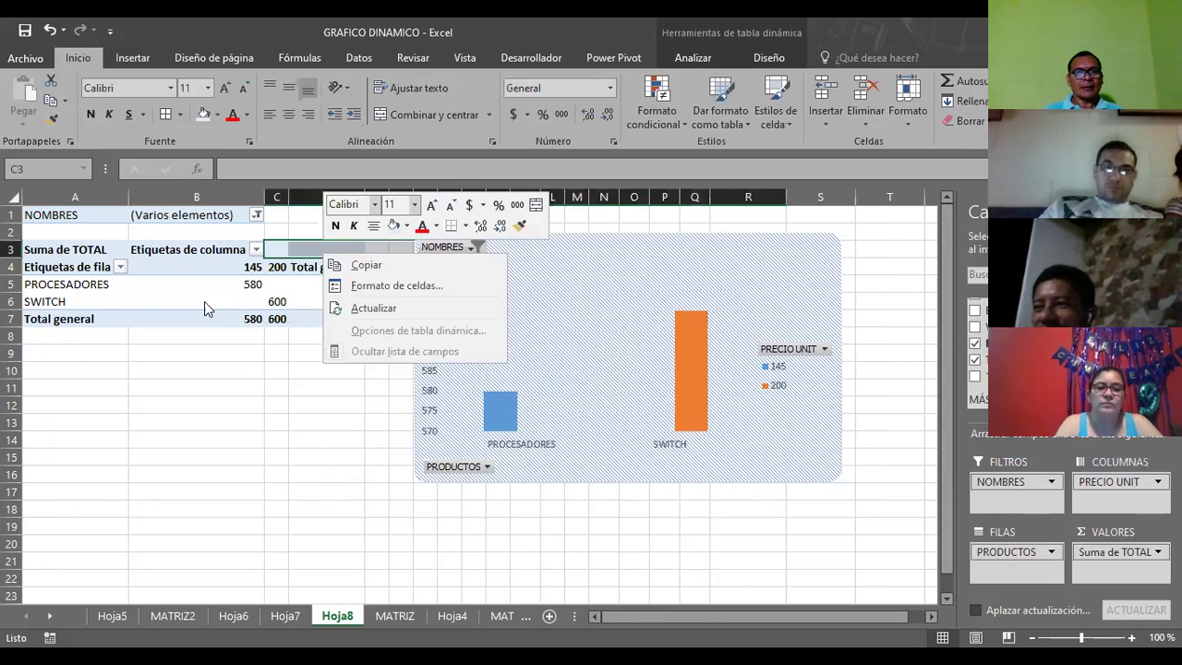
right_click(205, 307)
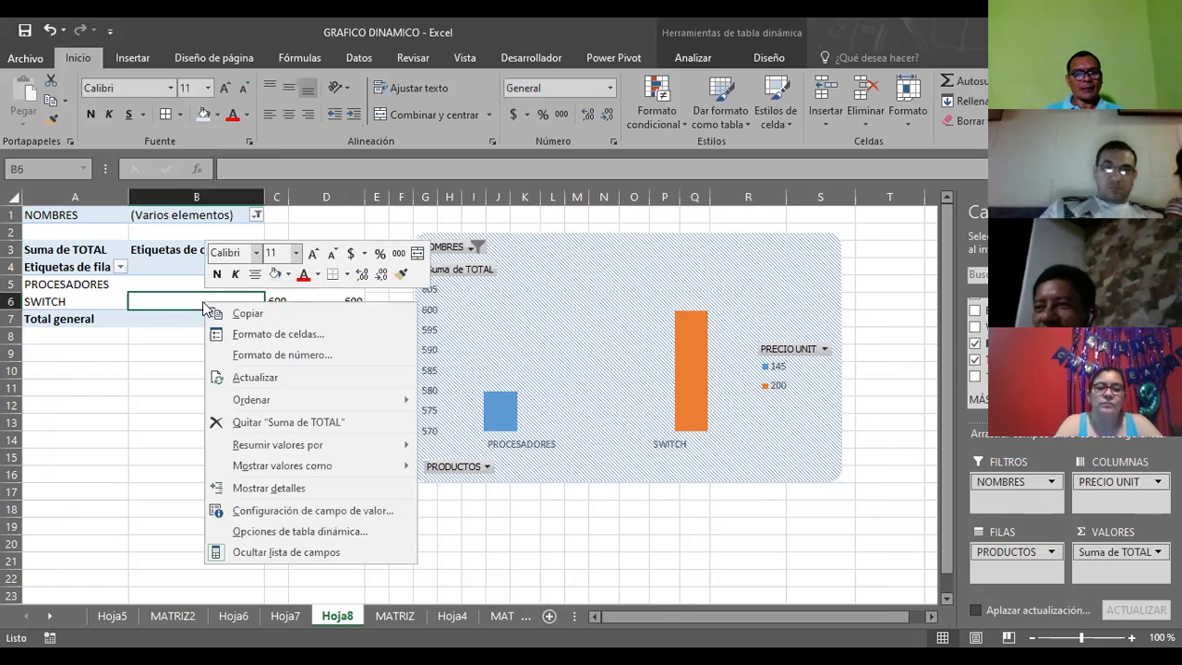
click(331, 553)
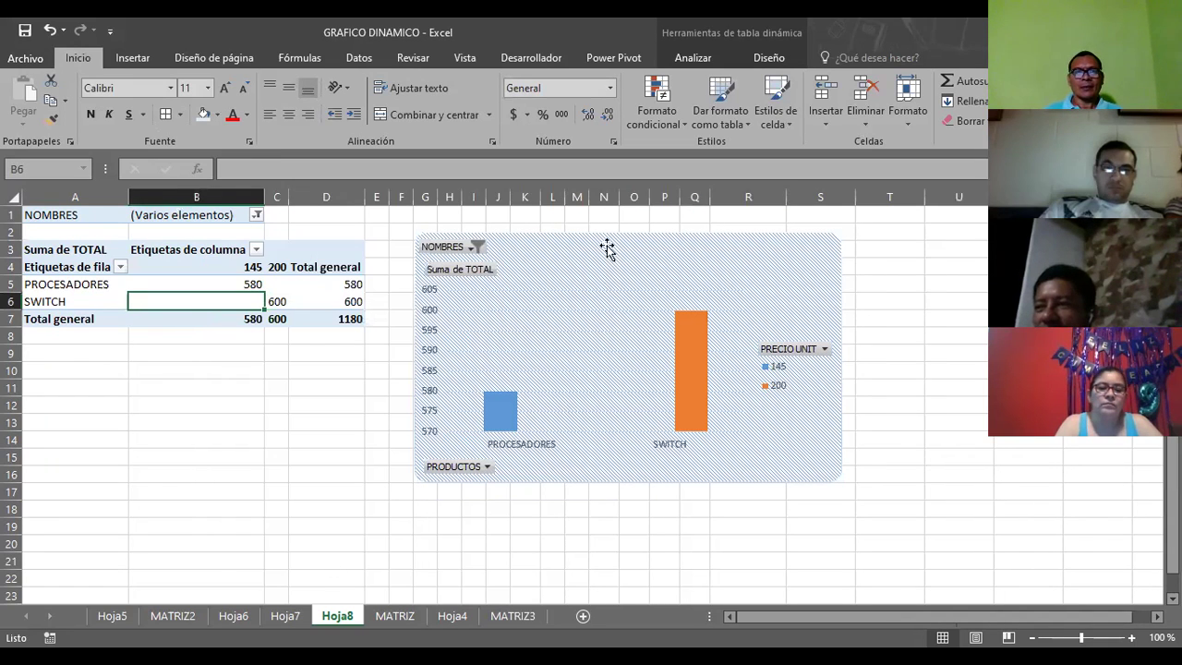
drag(606, 247, 565, 228)
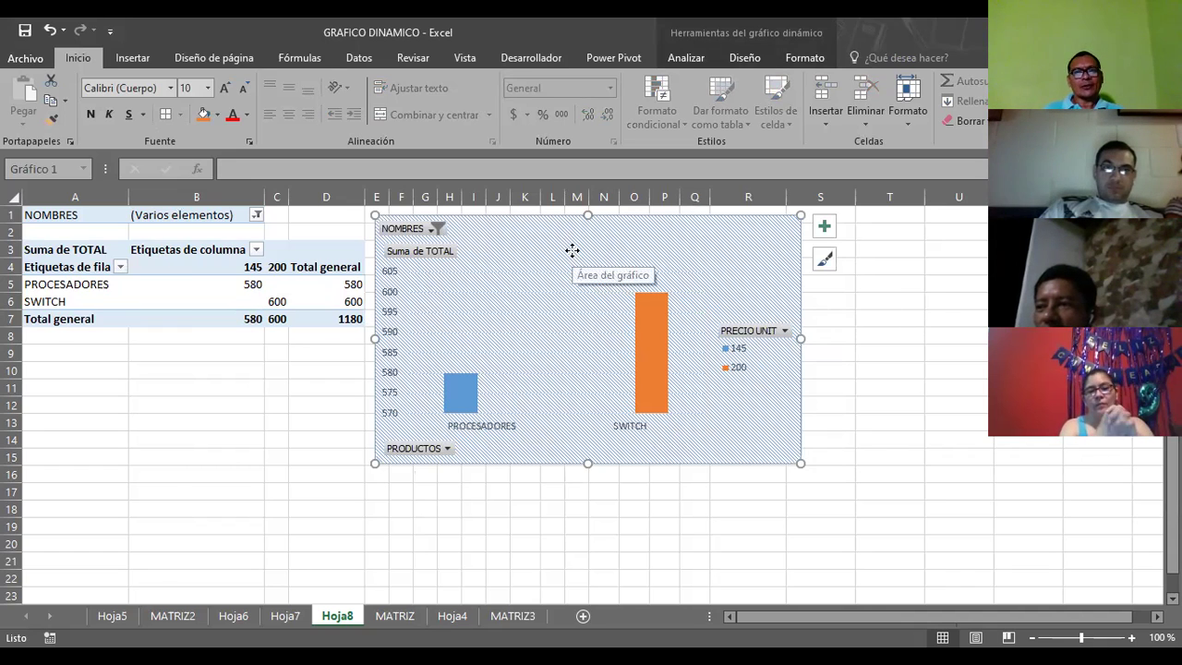
- Switch to the Insertar ribbon tab with the pivot chart selected
click(147, 64)
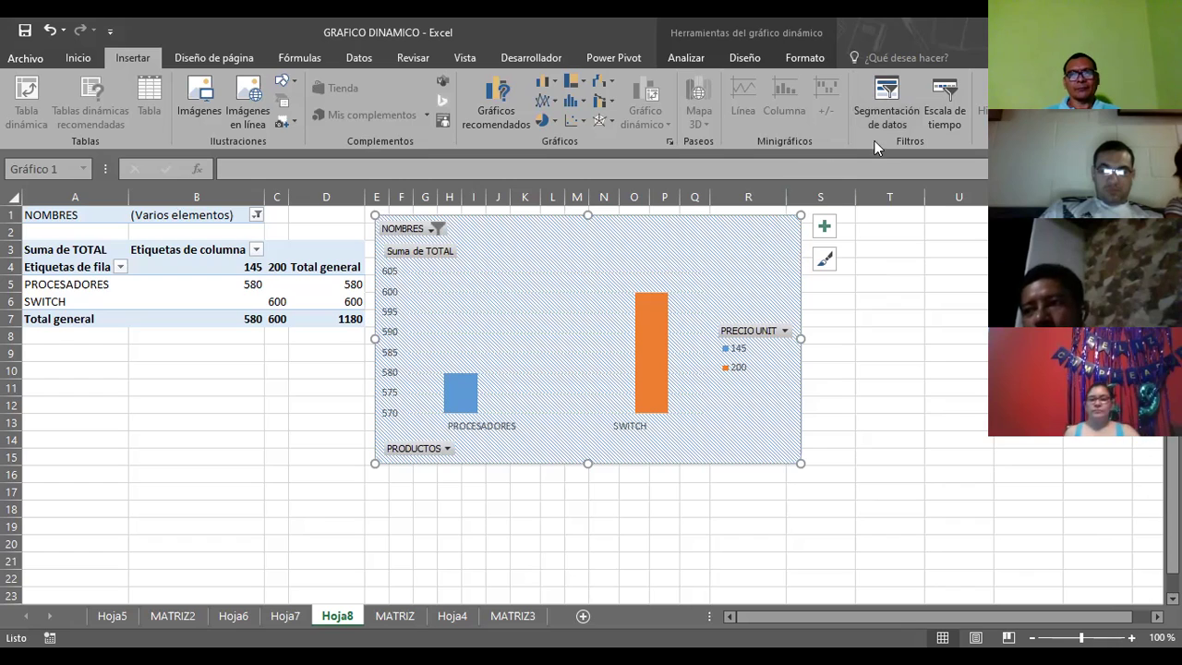
- Insert a Segmentación de datos slicer for the NOMBRES field on the pivot chart
click(895, 118)
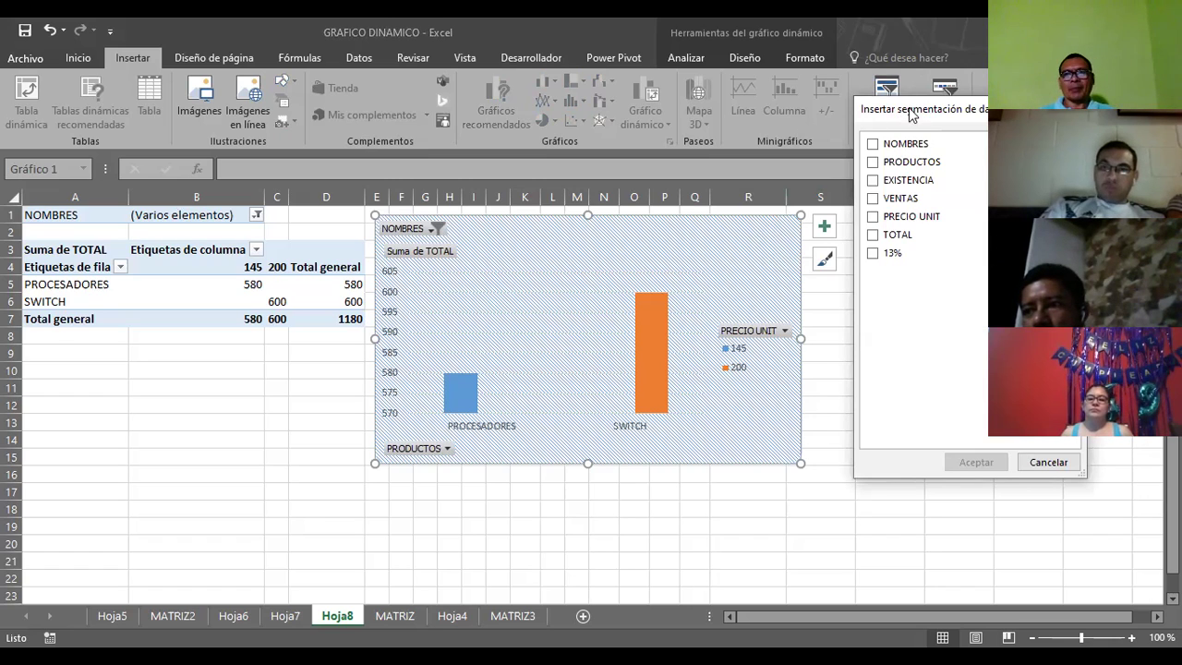
click(873, 146)
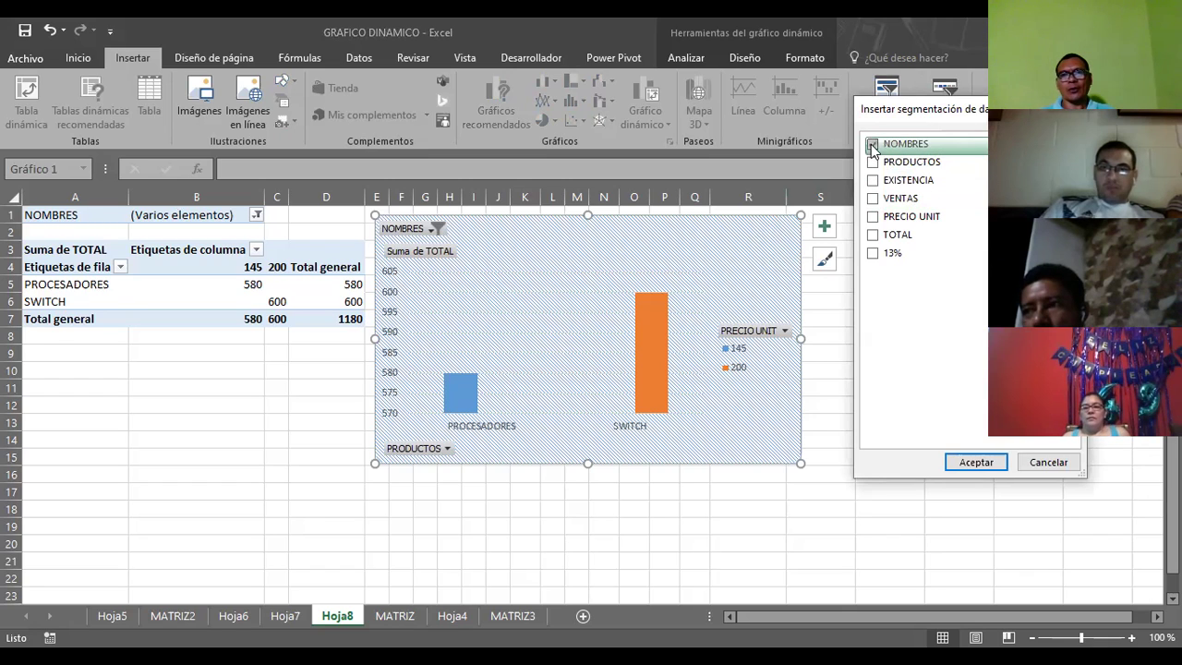
click(963, 461)
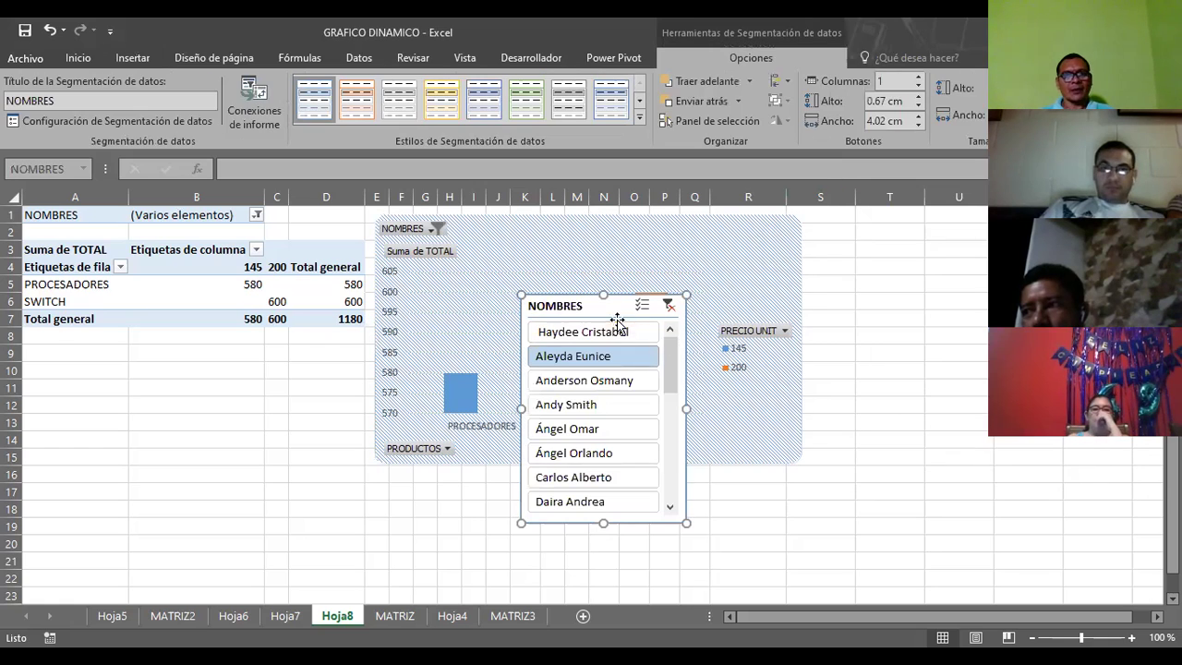
- Place the NOMBRES slicer over columns A–B and filter through the first few names
mouse_move(622, 303)
mouse_down()
mouse_move(215, 311)
mouse_move(215, 282)
mouse_up()
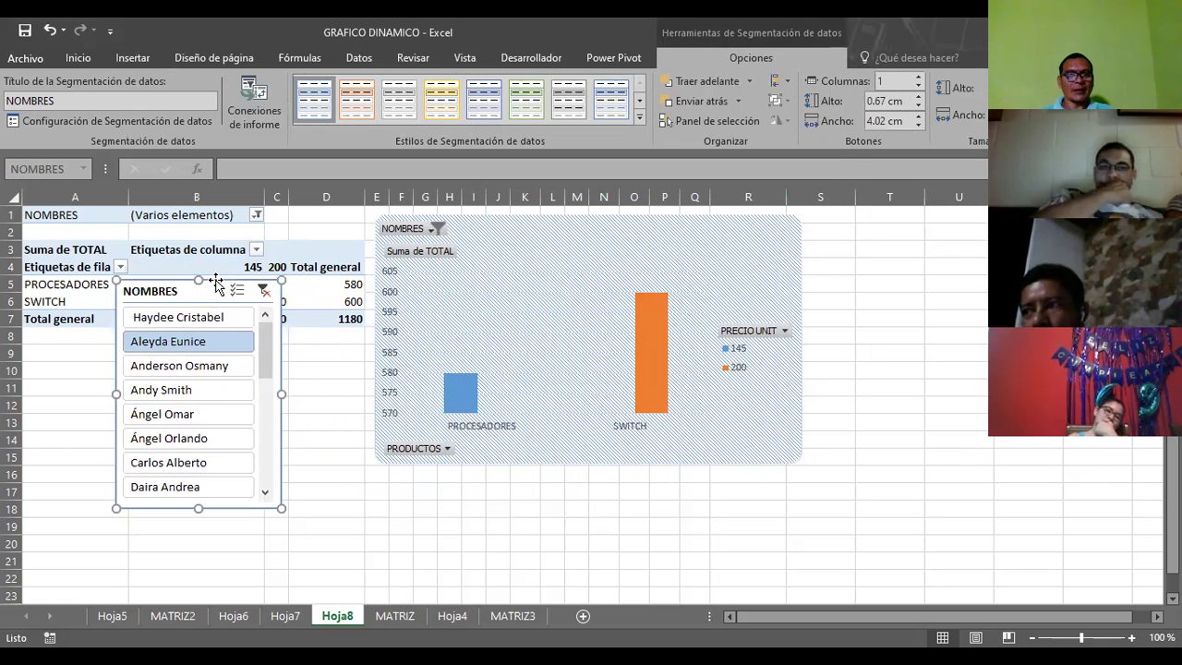
click(197, 368)
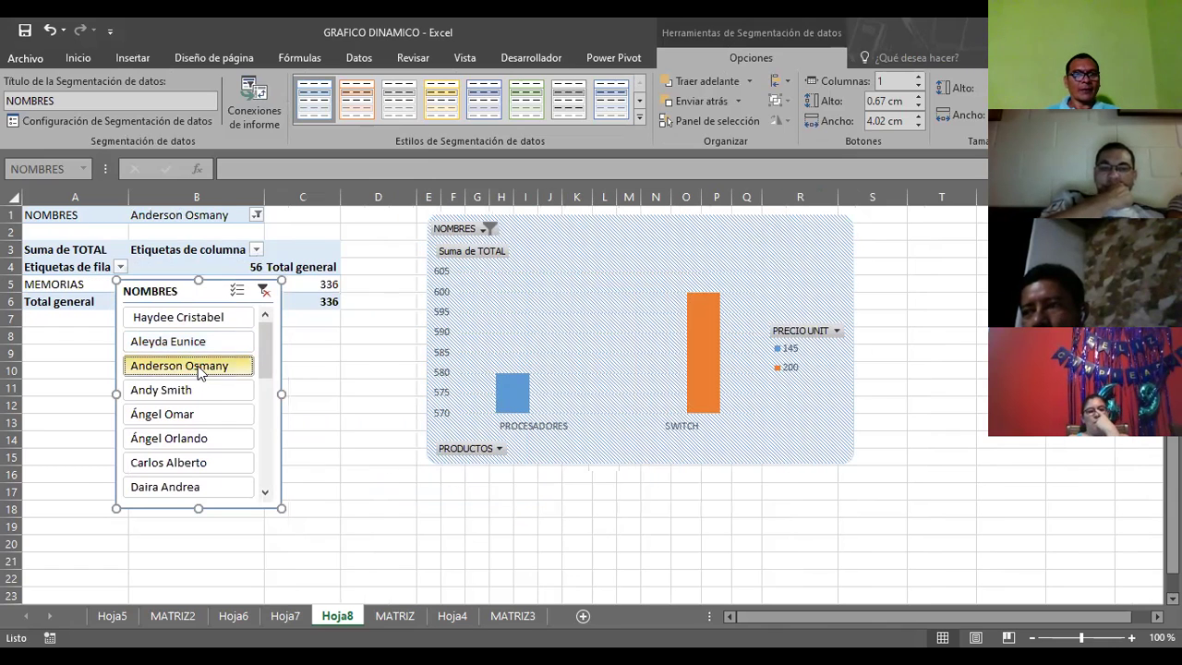
click(196, 389)
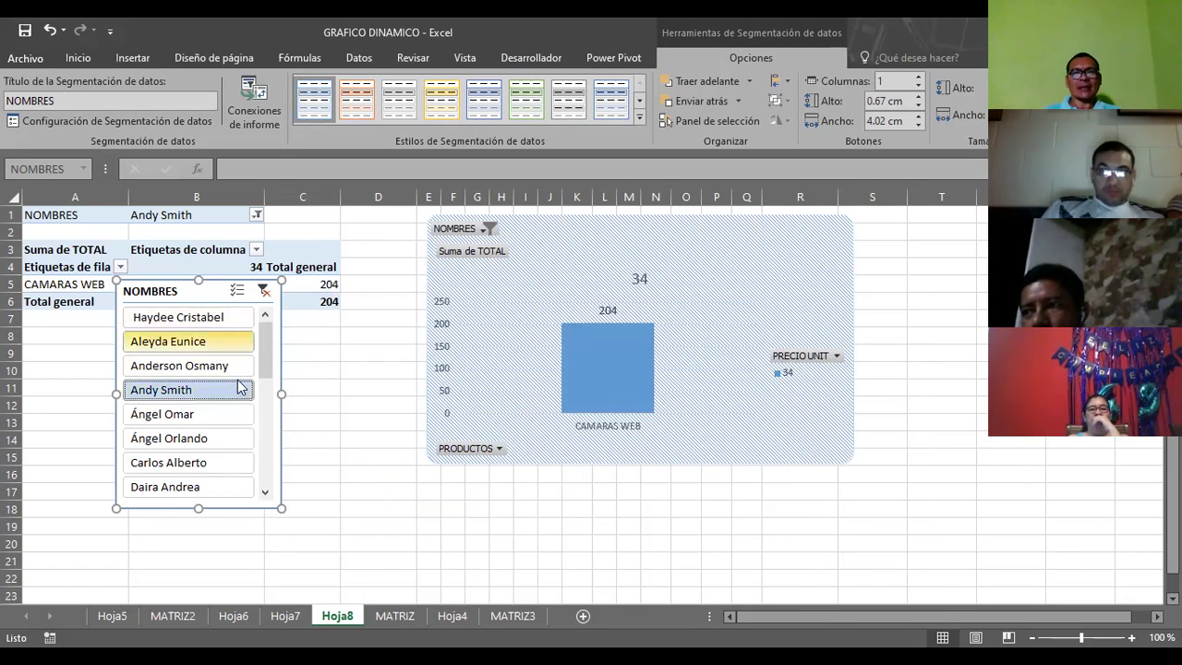
click(196, 415)
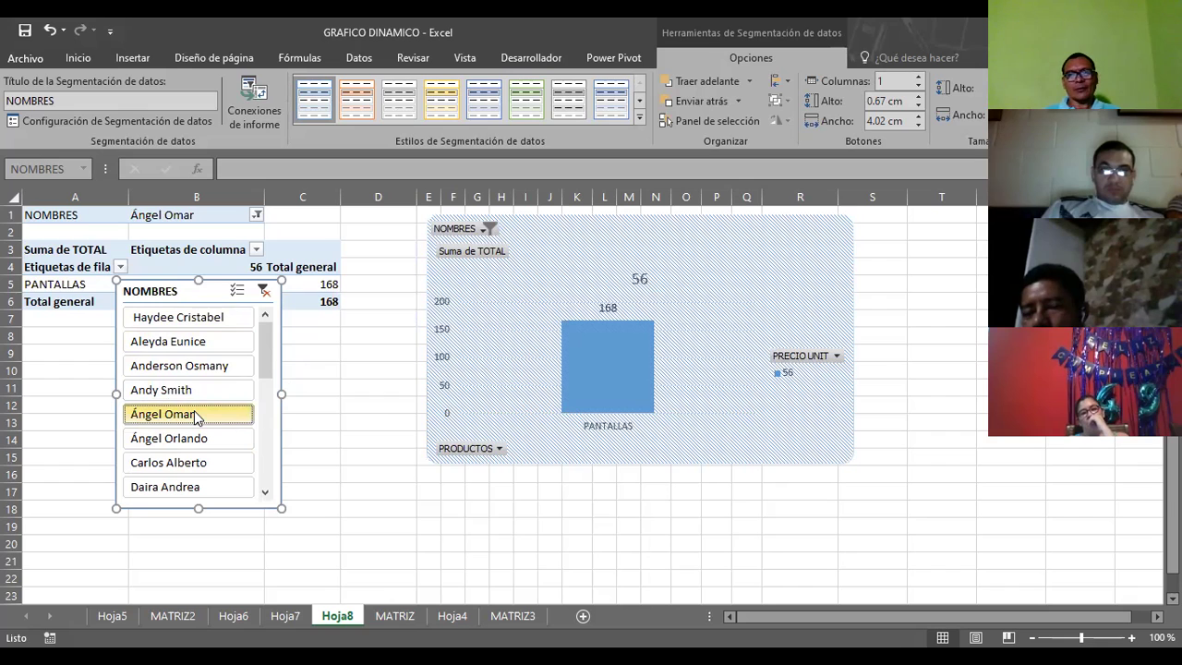
- Filter to a person near the list end, leaving only LAPTOS at 356, totalling 2492
click(194, 437)
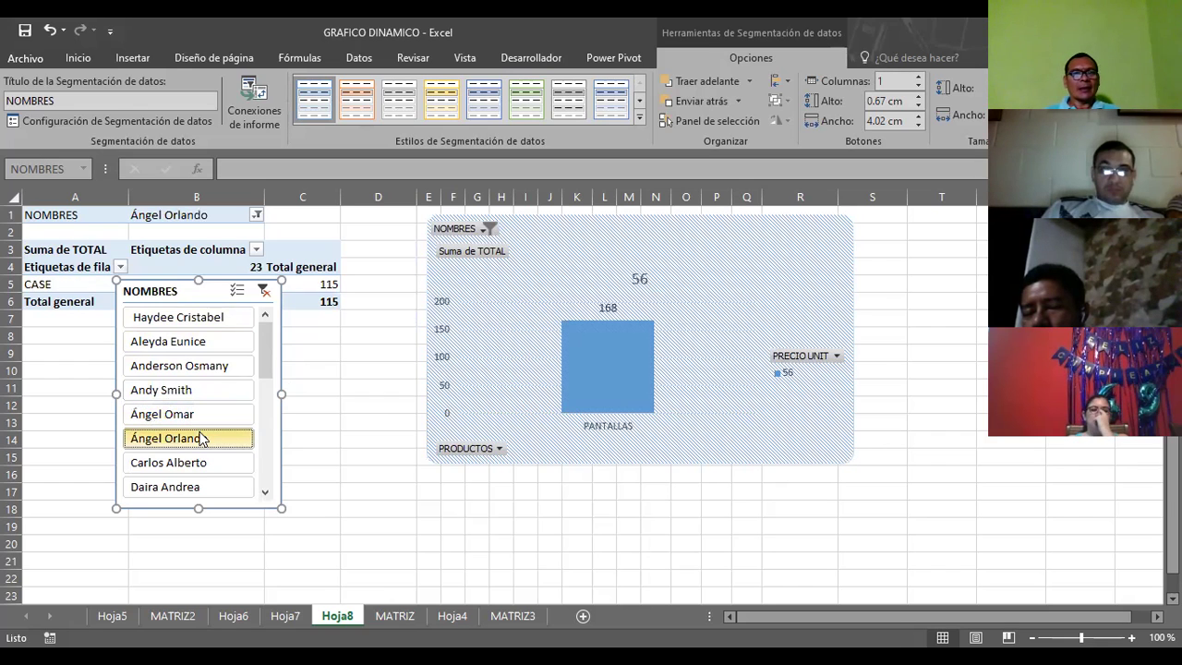
drag(262, 338, 253, 461)
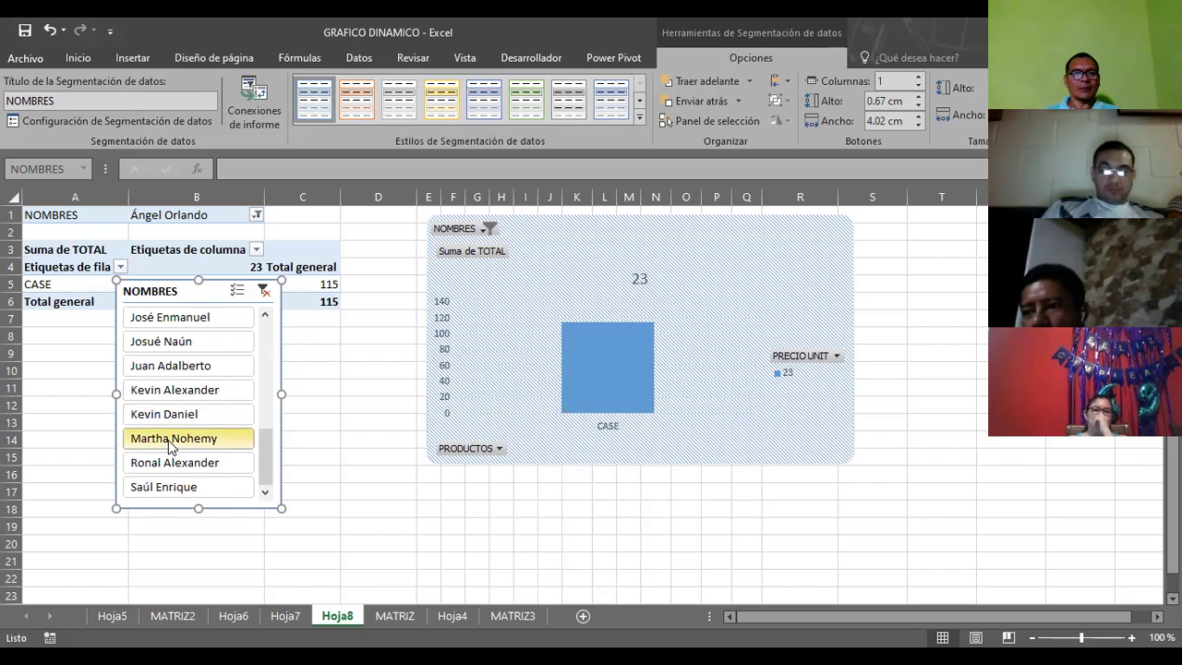
click(171, 444)
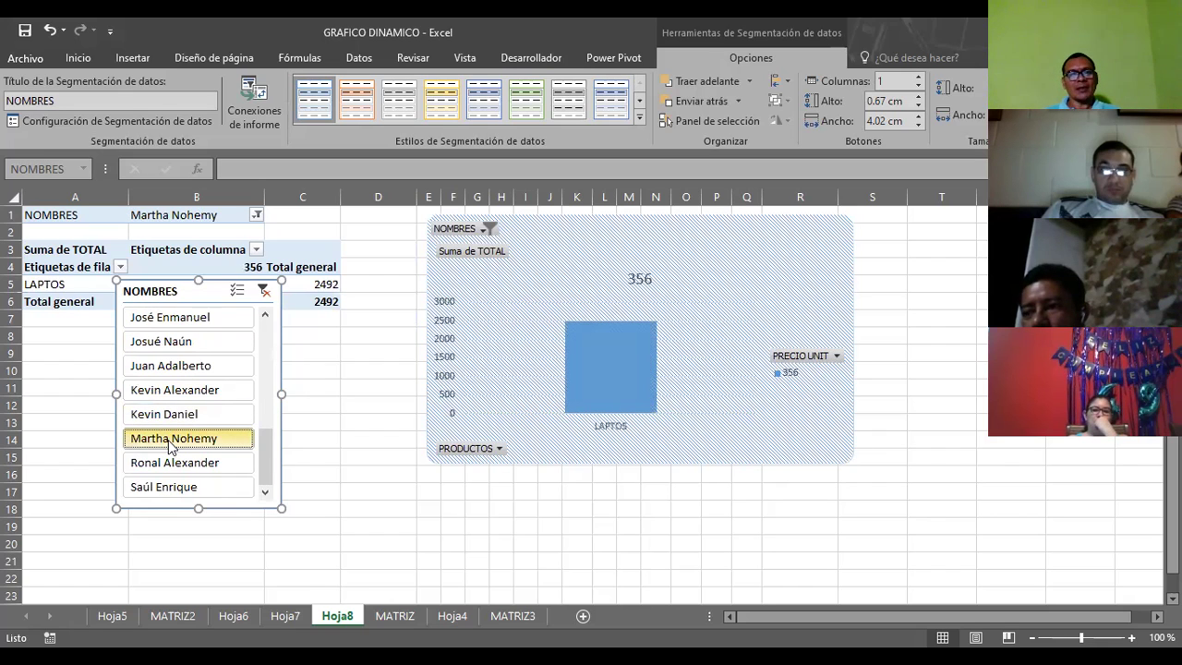
drag(265, 454, 267, 323)
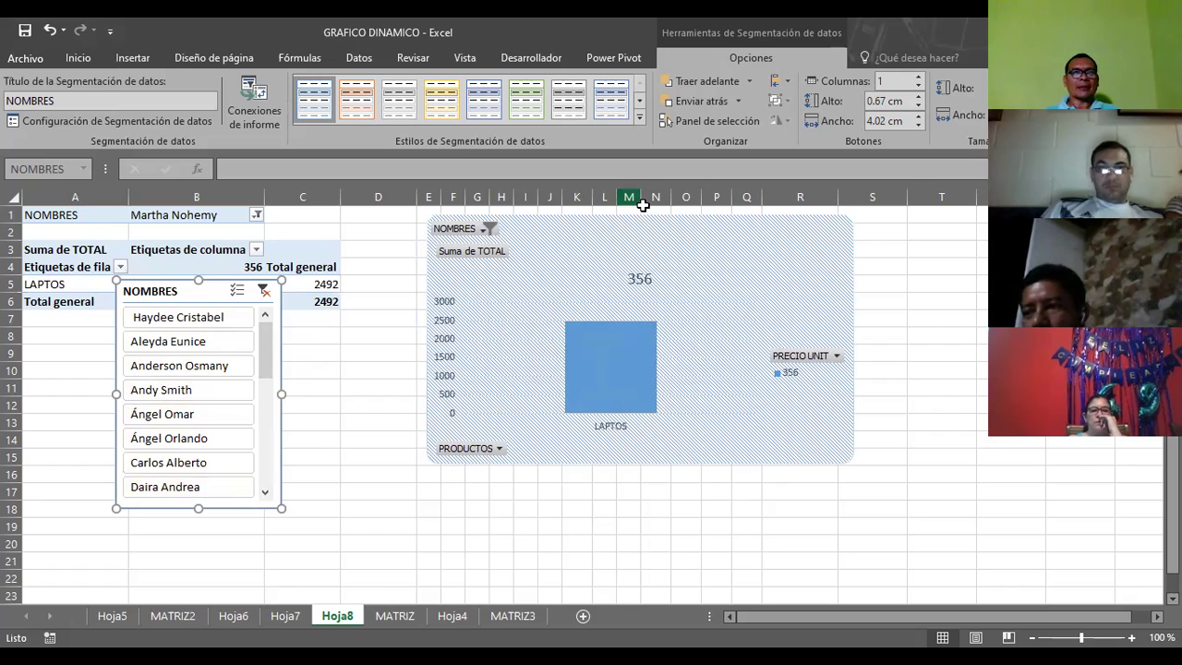
click(121, 57)
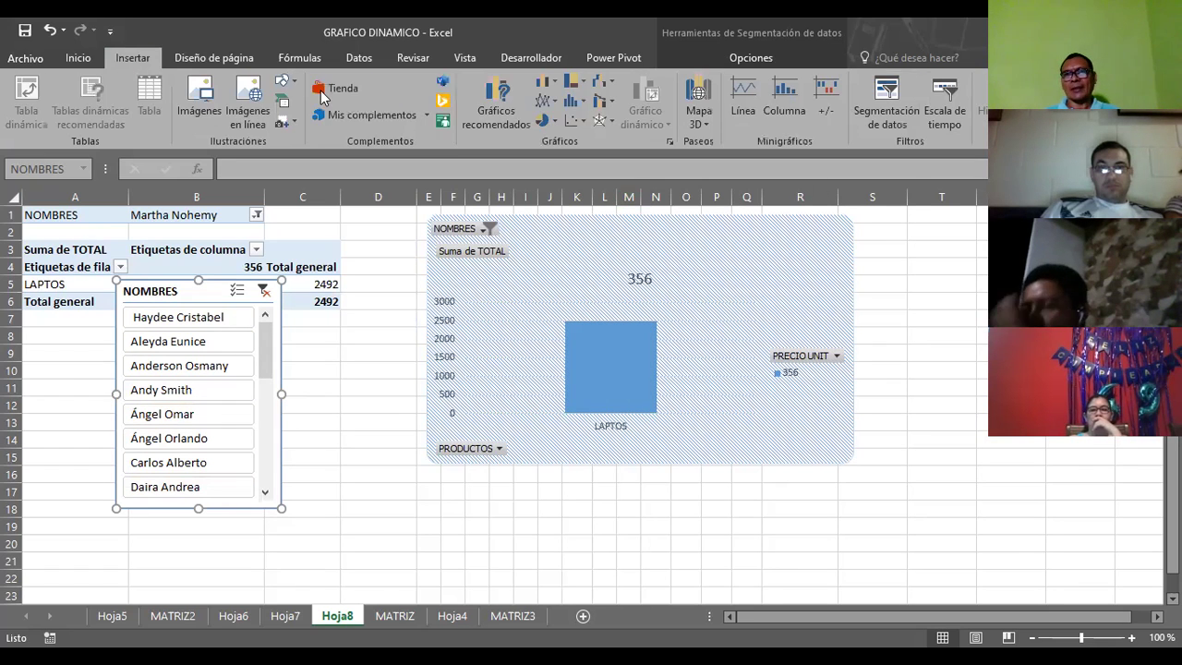
- Add a PRECIO UNIT slicer, place it near column T, and filter to price 12
click(889, 112)
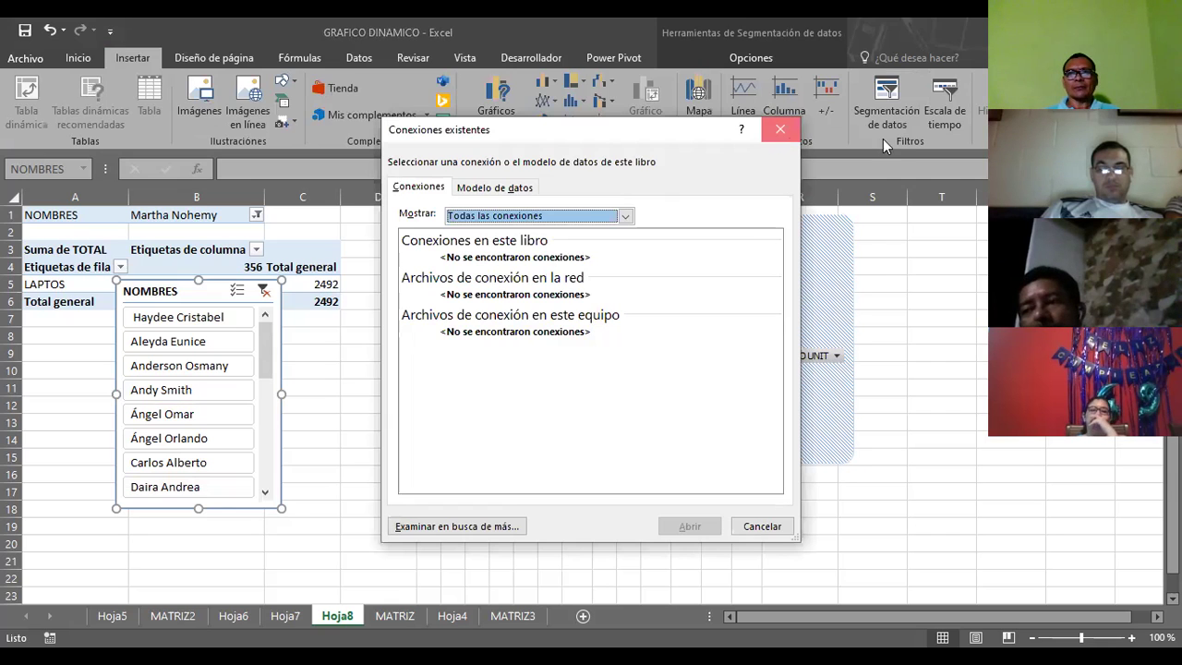
key(Escape)
click(887, 119)
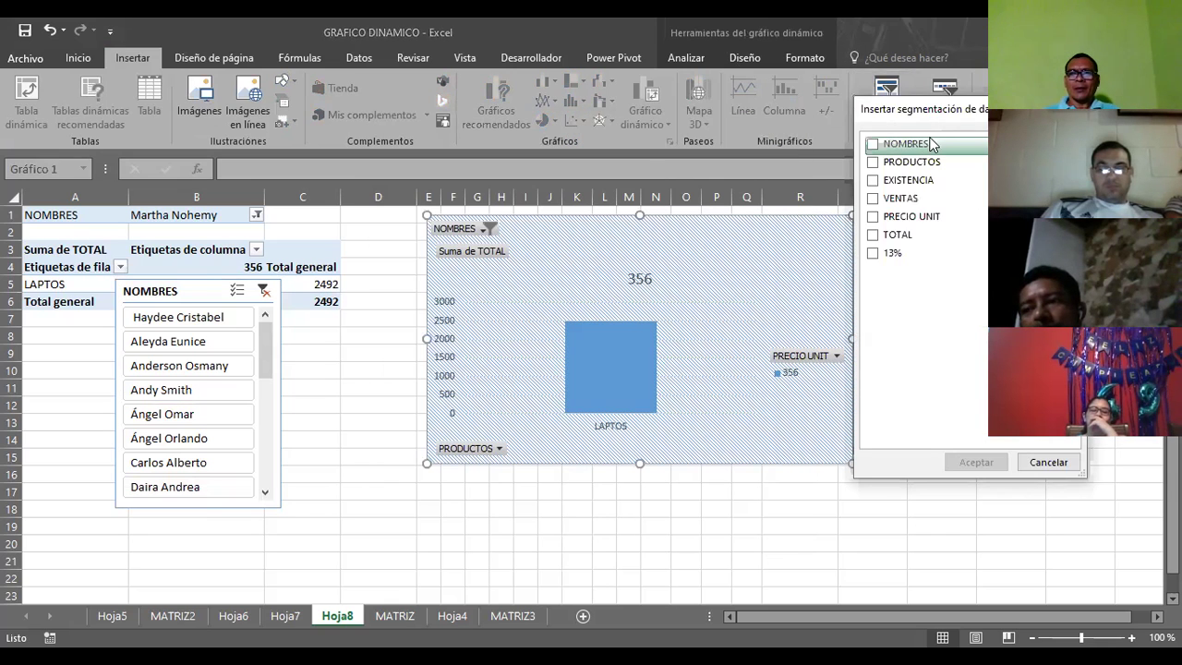
click(873, 218)
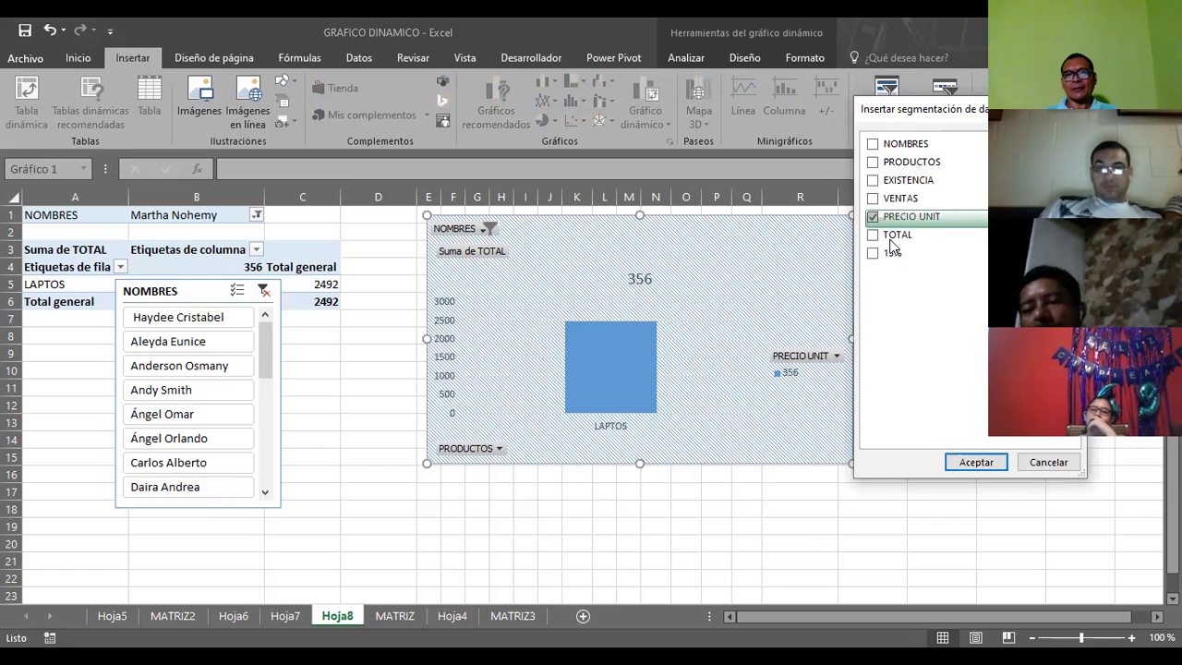
click(966, 464)
drag(565, 308, 979, 265)
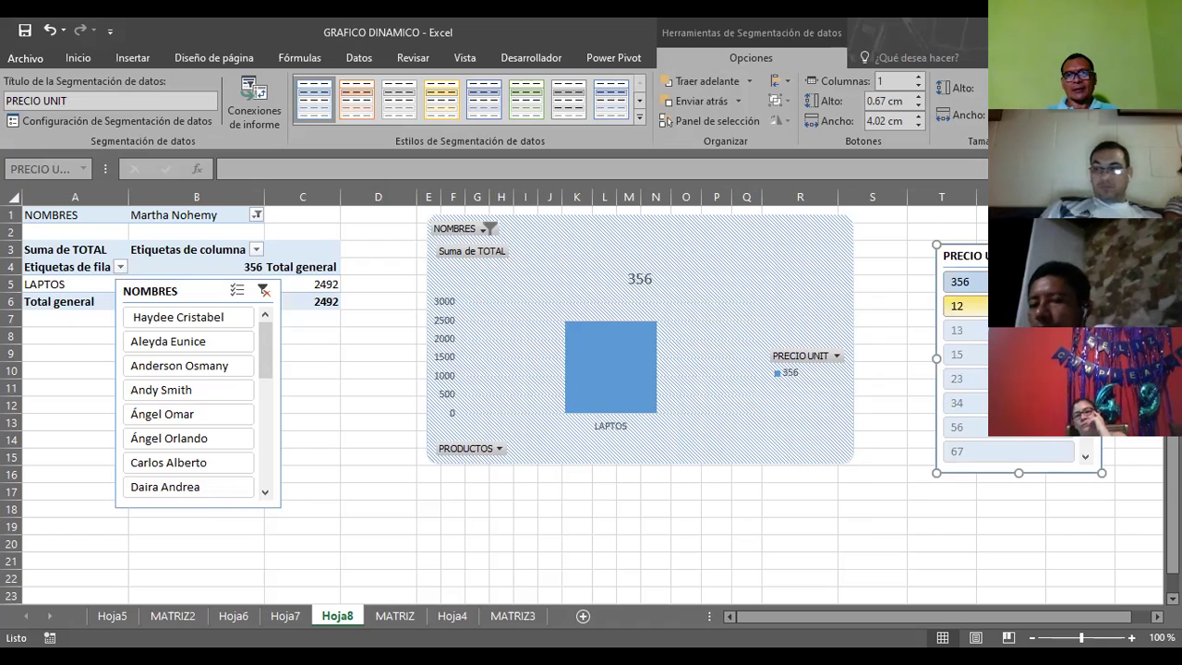
click(965, 305)
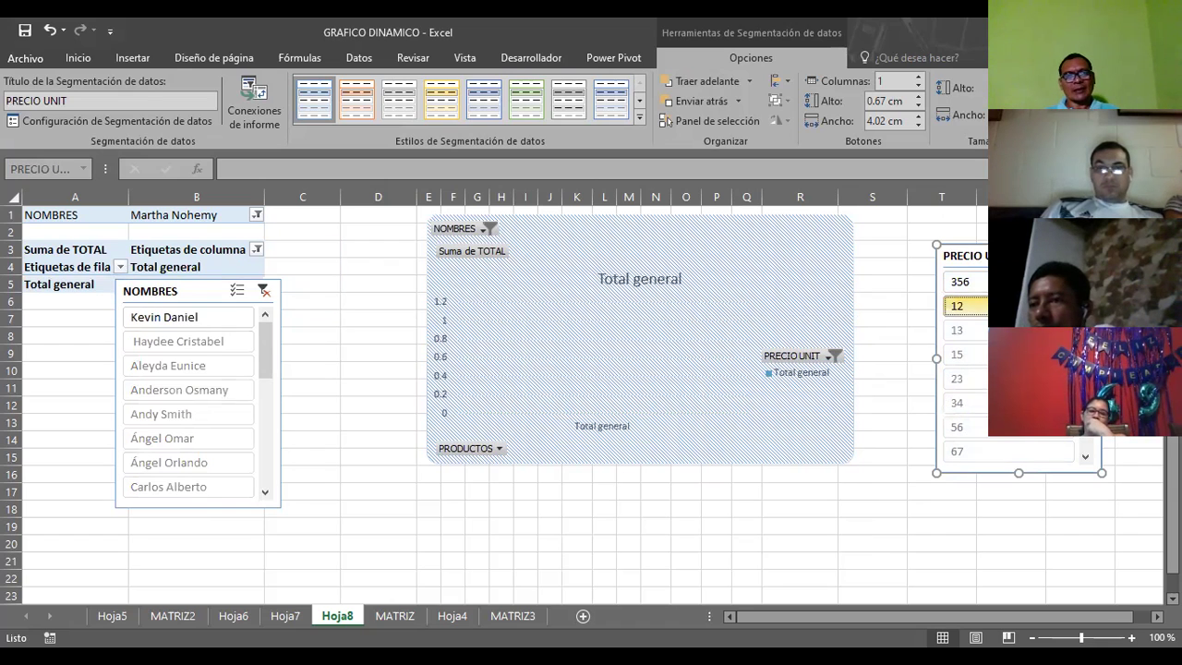
- Drag the PRECIO UNIT slicer next to the NOMBRES slicer beside the pivot table
mouse_move(984, 253)
mouse_down()
mouse_move(317, 295)
mouse_move(320, 286)
mouse_up()
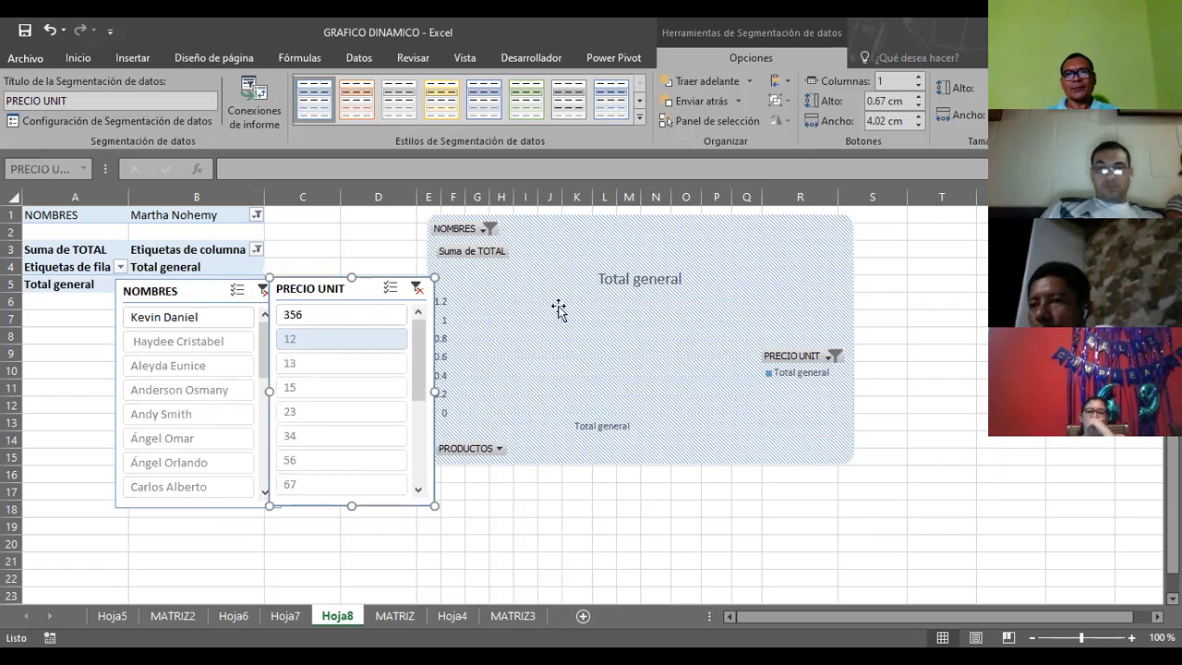
click(132, 57)
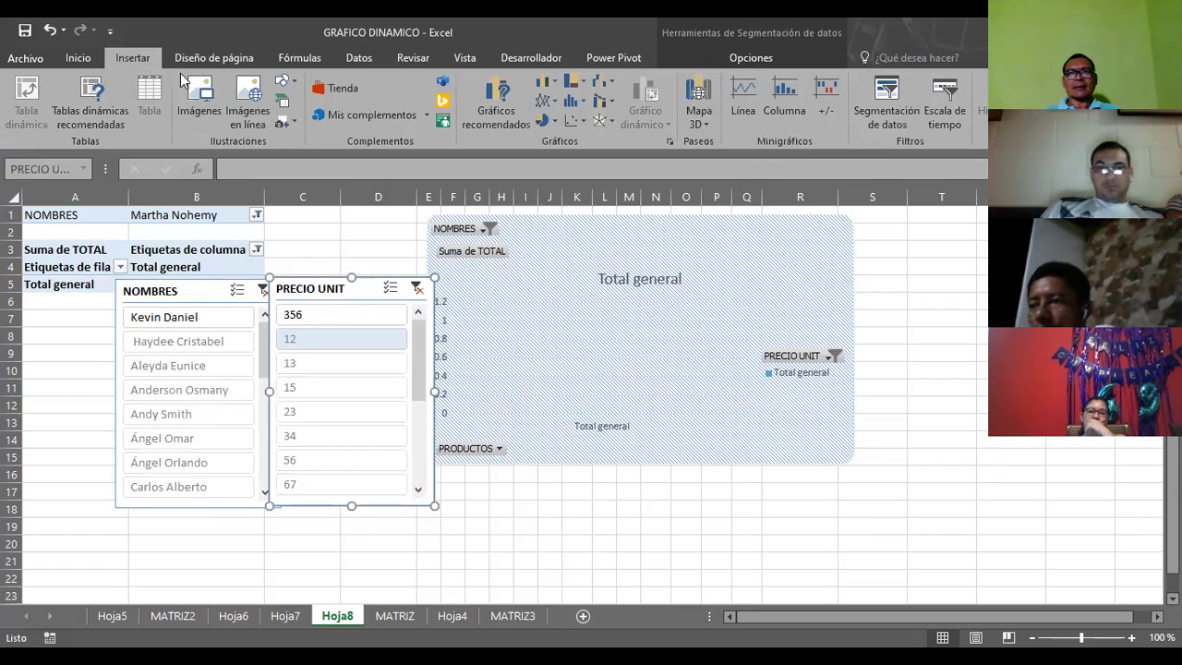
- Insert a PRODUCTOS slicer for the pivot chart and place it just right of the chart
click(892, 110)
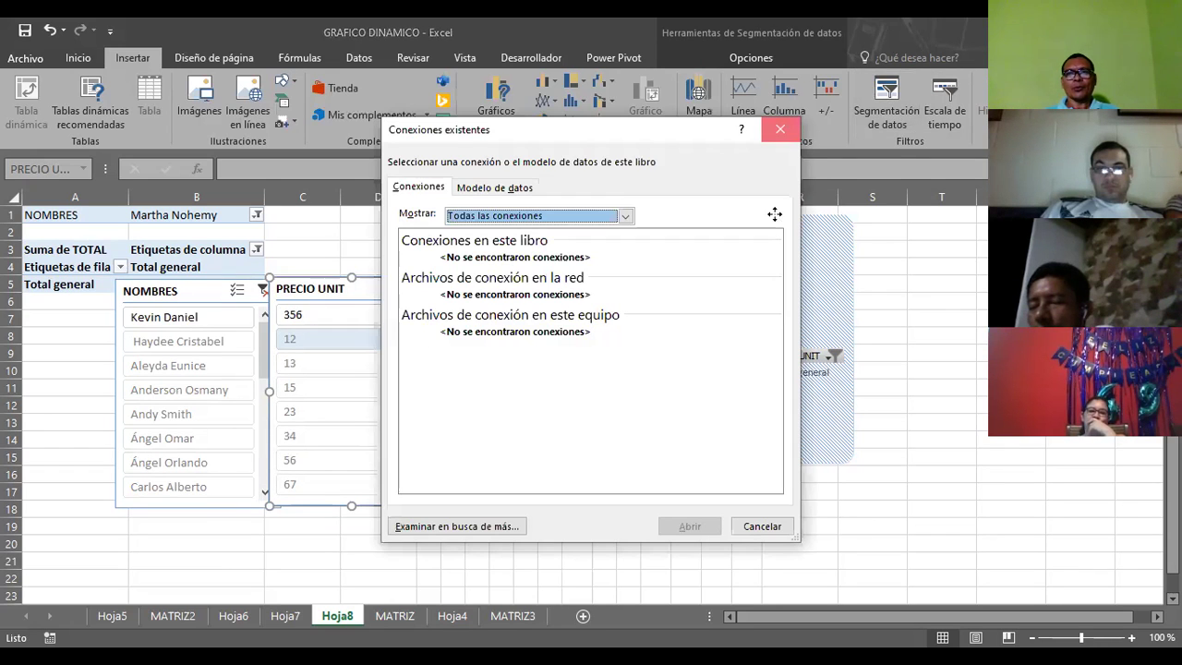
click(780, 130)
click(897, 115)
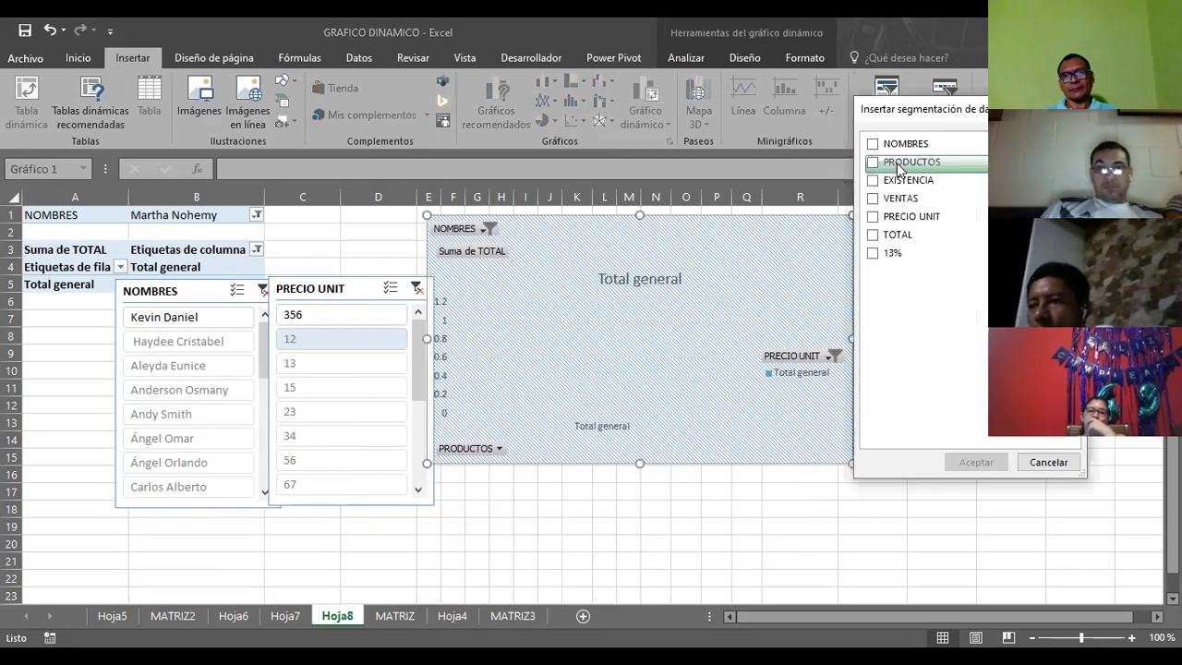
click(873, 161)
click(957, 453)
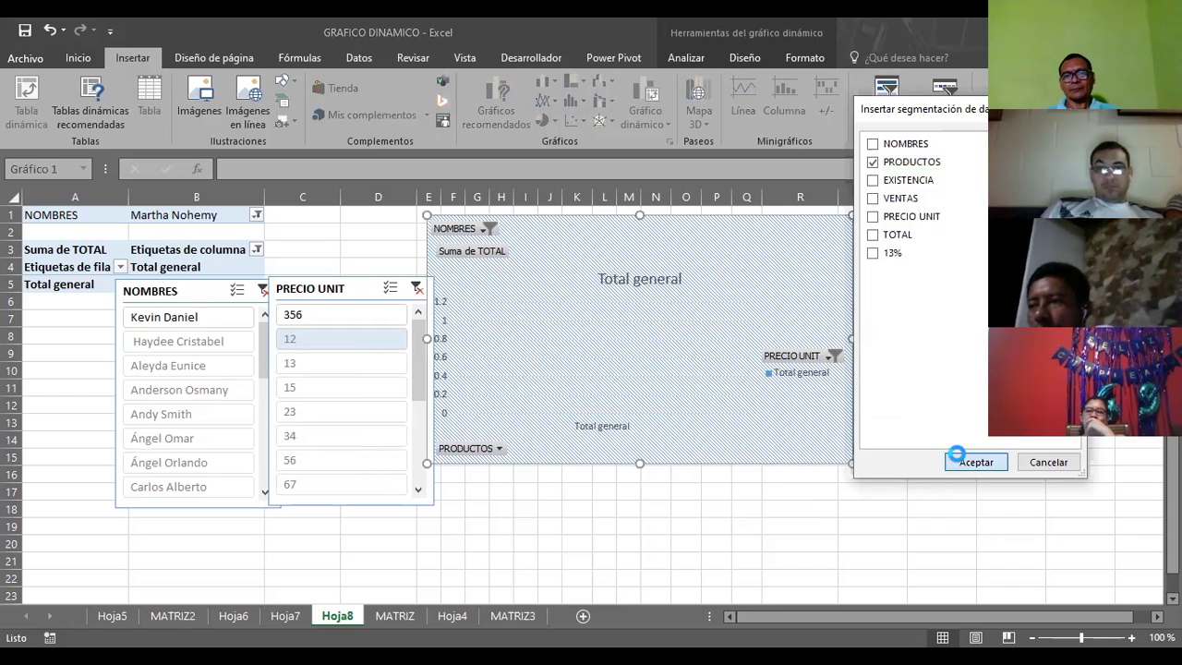
mouse_move(570, 306)
mouse_down()
mouse_move(489, 297)
mouse_move(958, 290)
mouse_up()
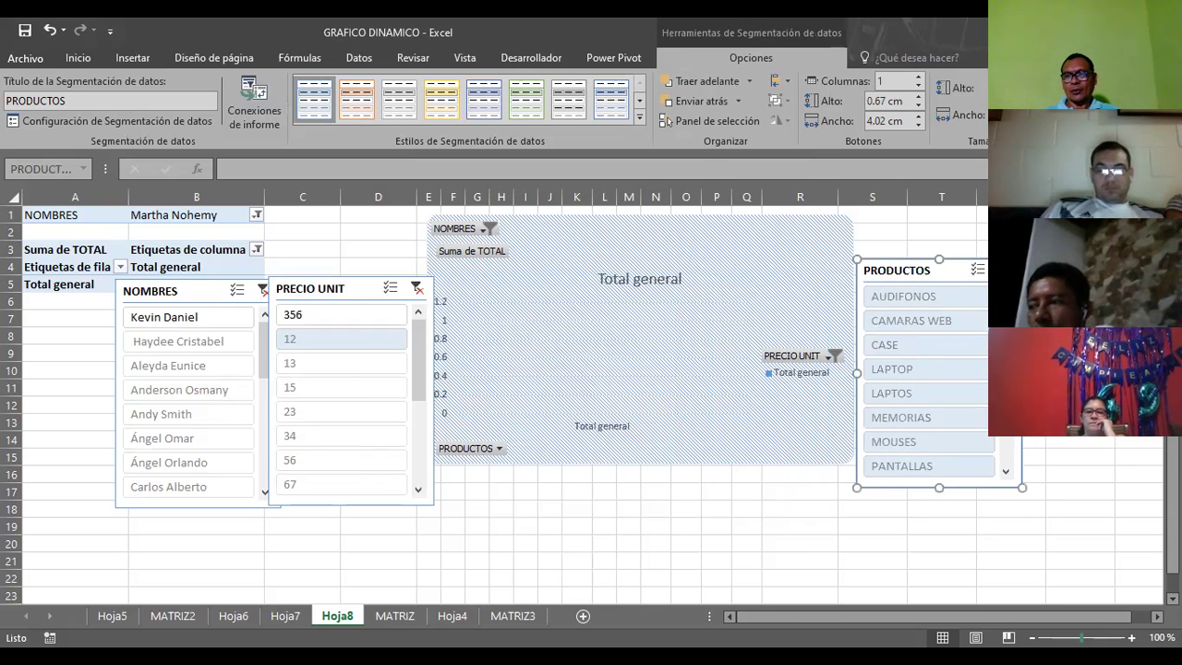
- Zoom out to 60% and arrange NOMBRES, PRECIO UNIT and PRODUCTOS slicers in a row below the chart
ctrl+scroll(415, 413, down, 1)
ctrl+scroll(415, 413, down, 1)
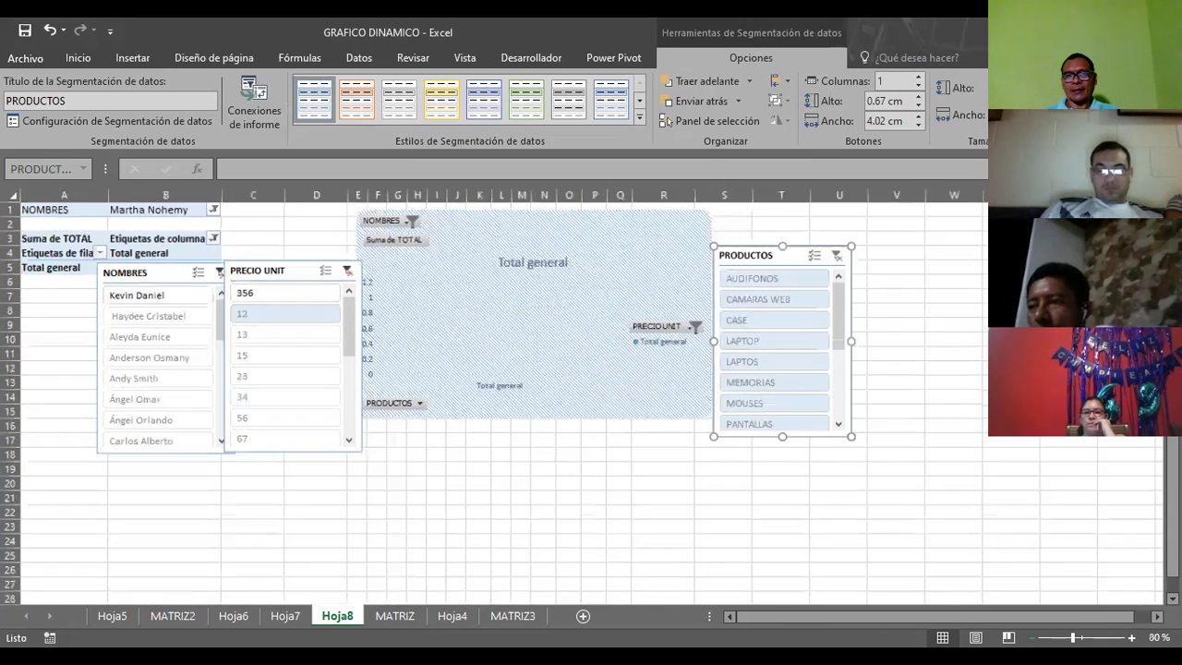
ctrl+scroll(415, 413, down, 1)
ctrl+scroll(414, 412, down, 1)
drag(215, 247, 301, 363)
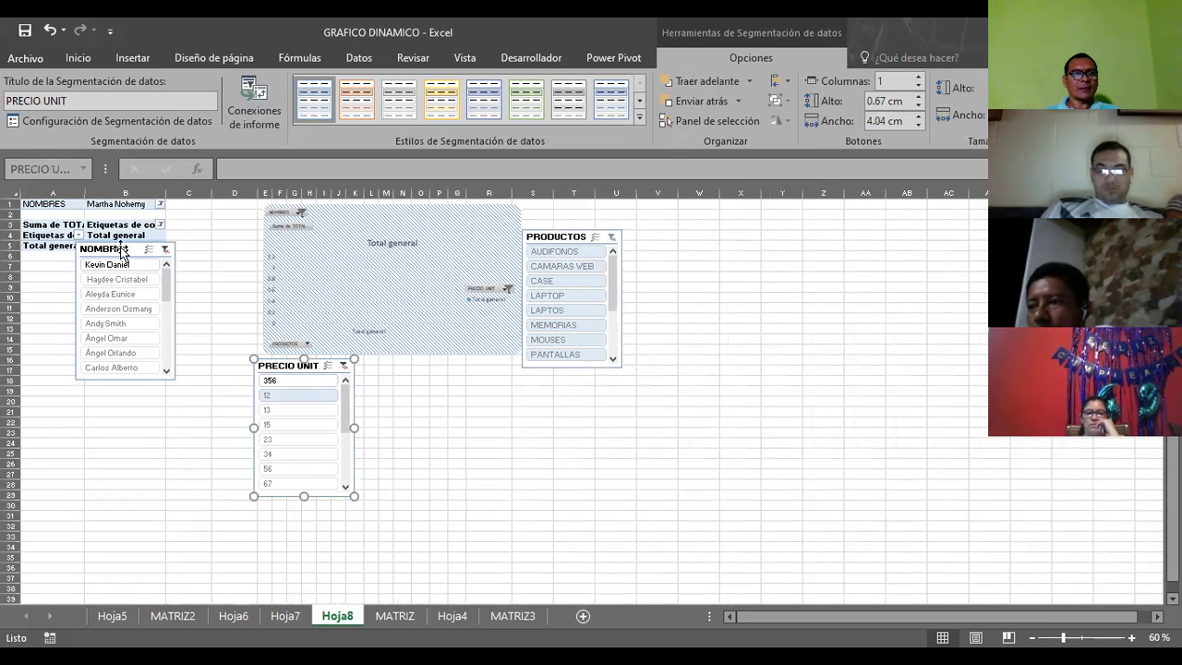
drag(120, 251, 194, 369)
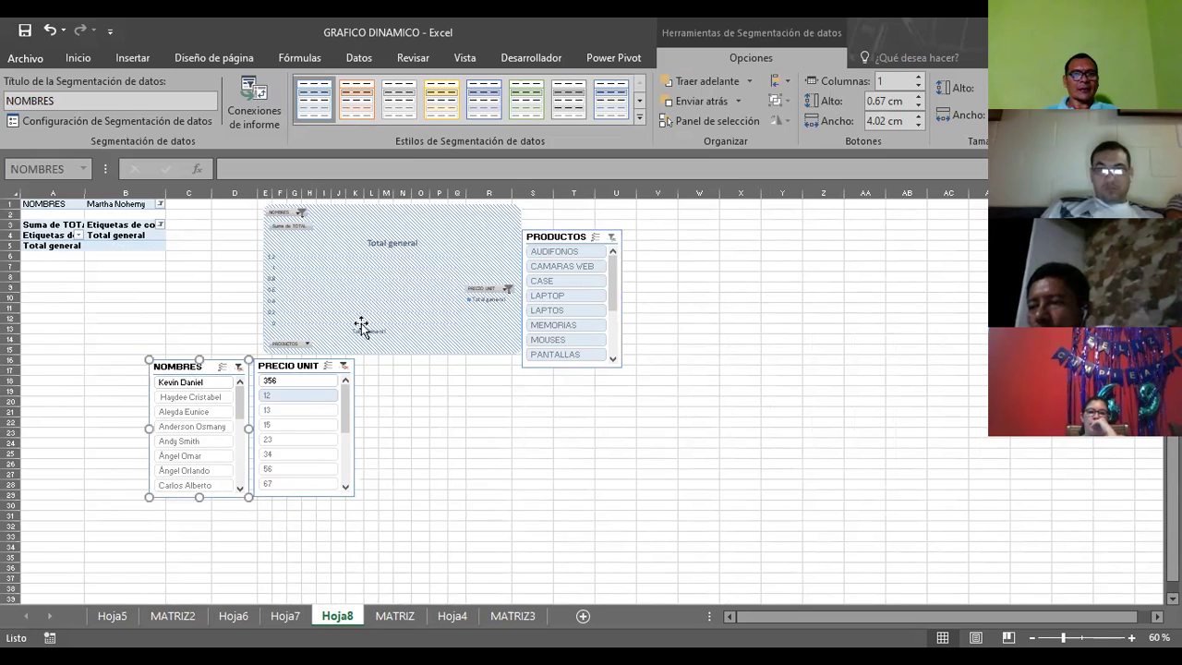
mouse_move(544, 238)
mouse_down()
mouse_move(391, 379)
mouse_move(381, 369)
mouse_up()
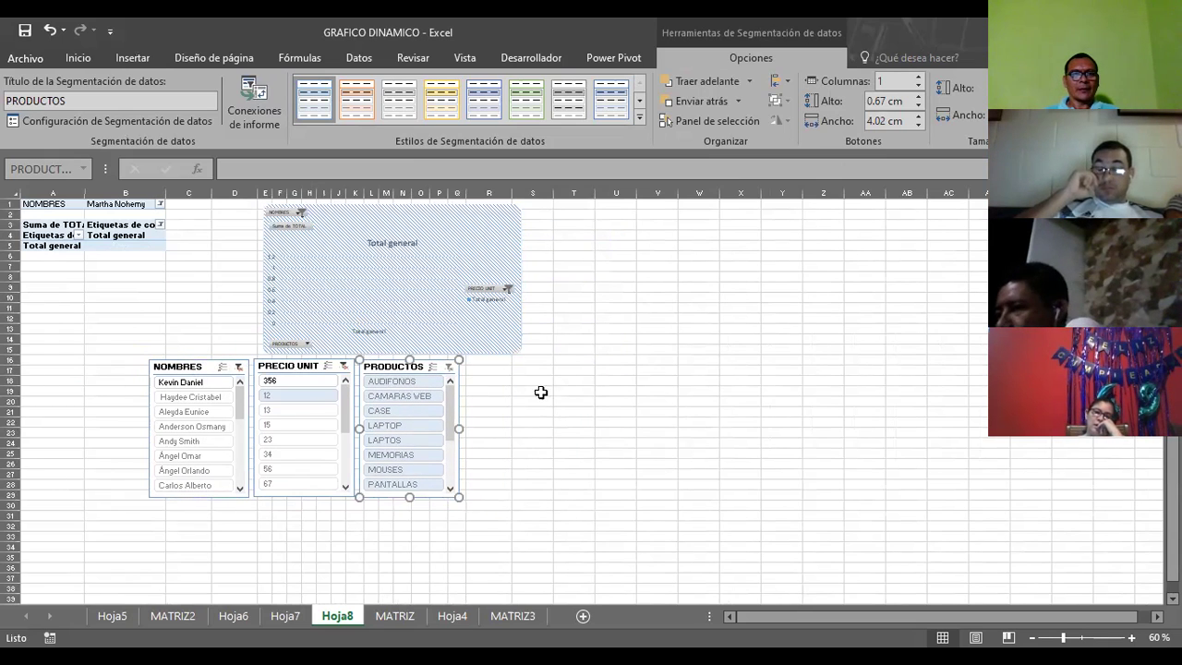
- Filter PRODUCTOS to CASE, then click through several names in the NOMBRES slicer
click(578, 380)
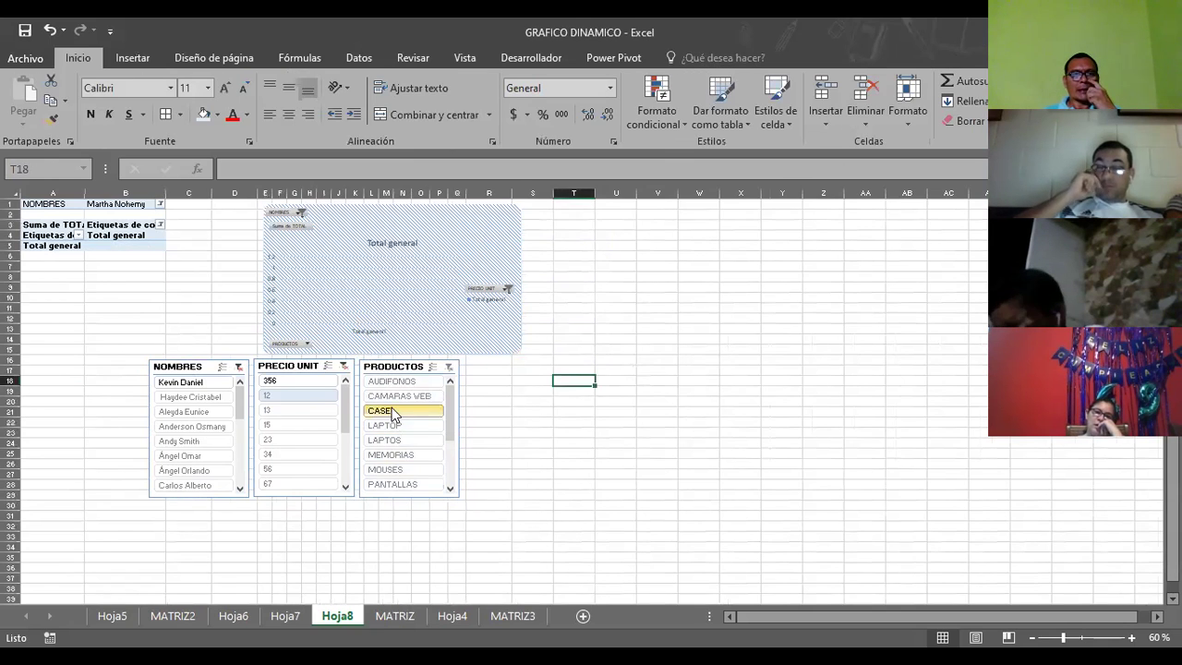
click(391, 413)
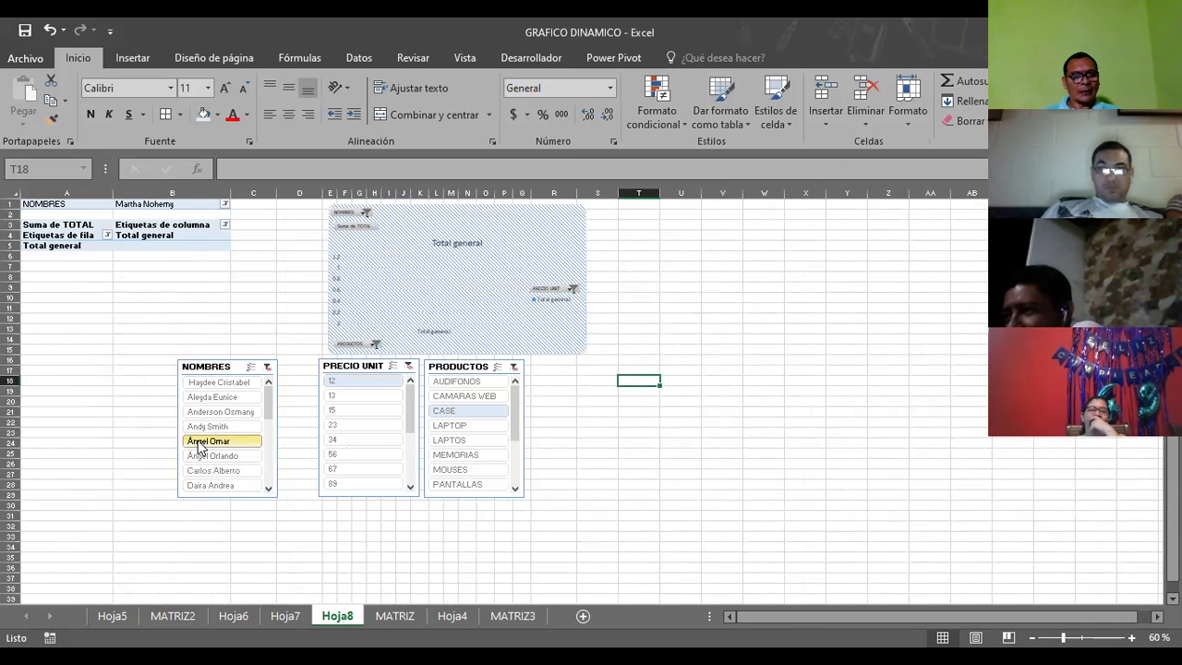
click(200, 443)
click(214, 411)
click(210, 427)
click(220, 456)
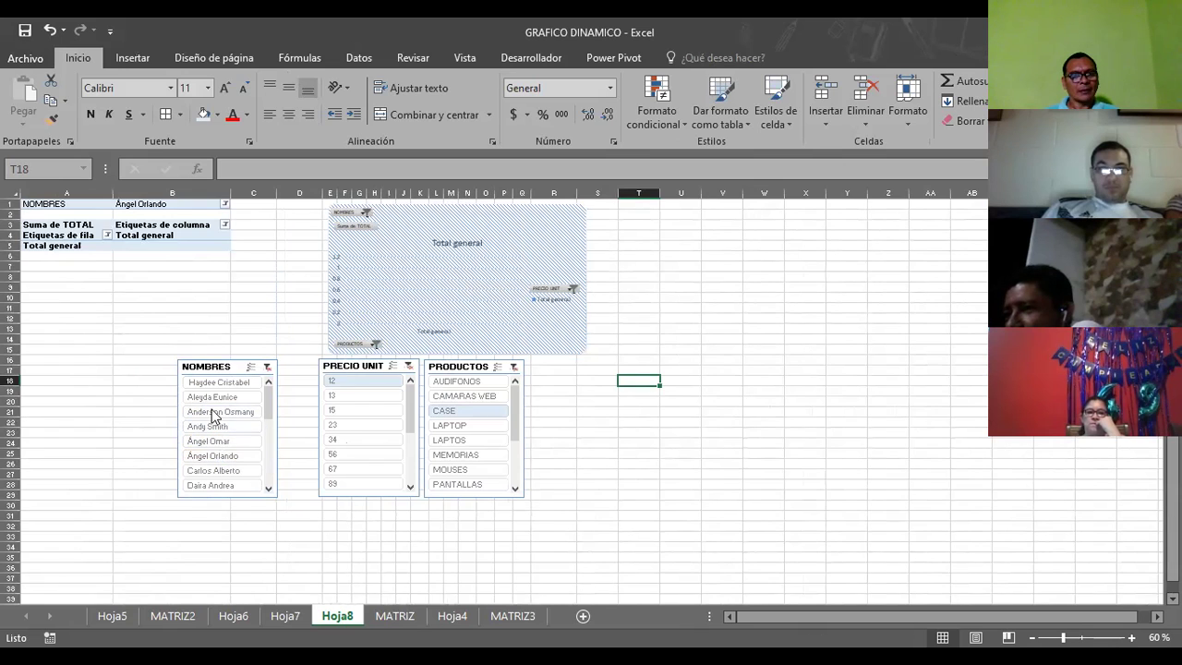
click(214, 382)
click(211, 397)
click(213, 426)
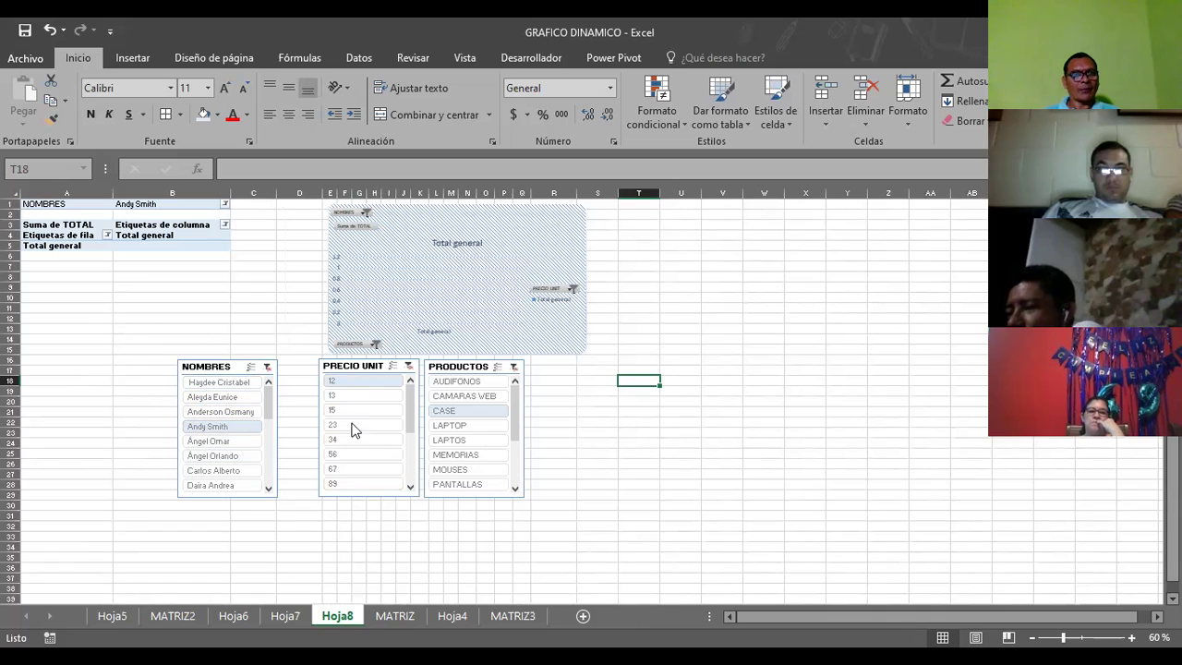
- Continue down the NOMBRES list, ending on a single person's name
click(214, 412)
click(211, 441)
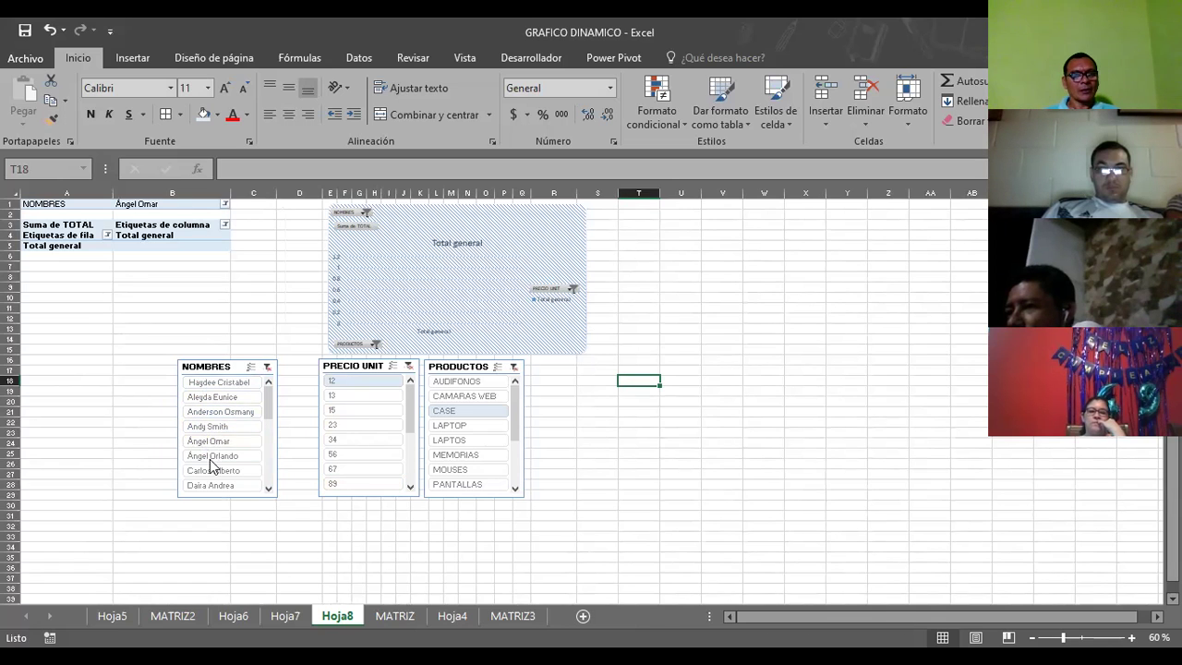
click(213, 472)
click(240, 413)
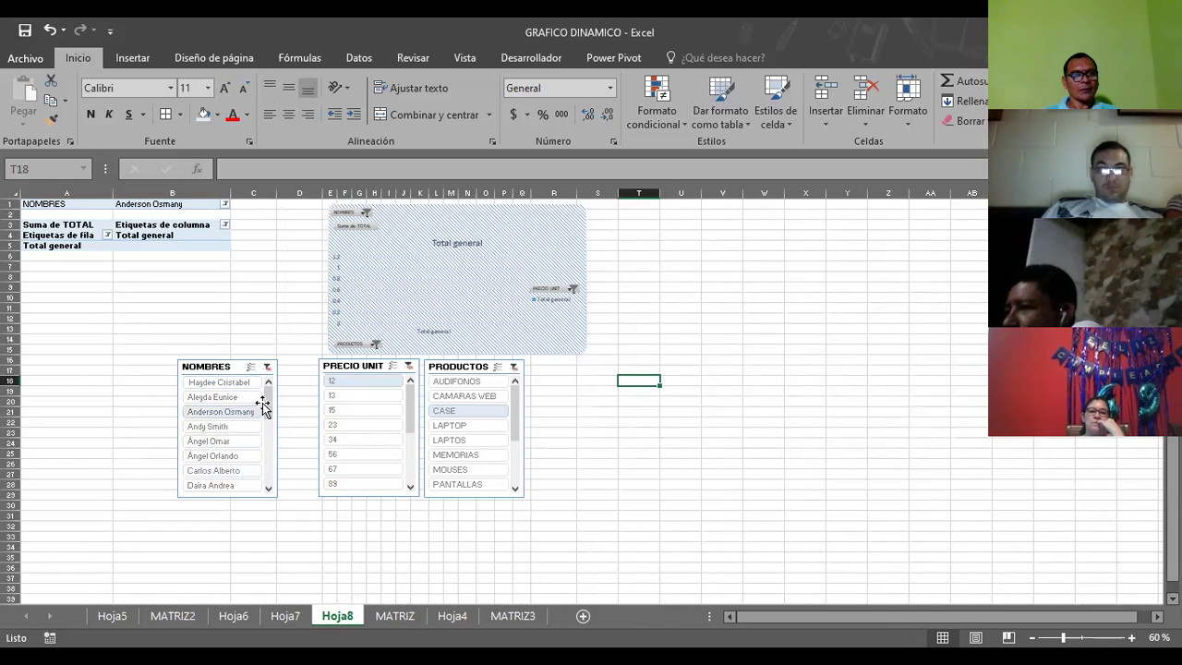
drag(268, 410, 268, 440)
click(218, 455)
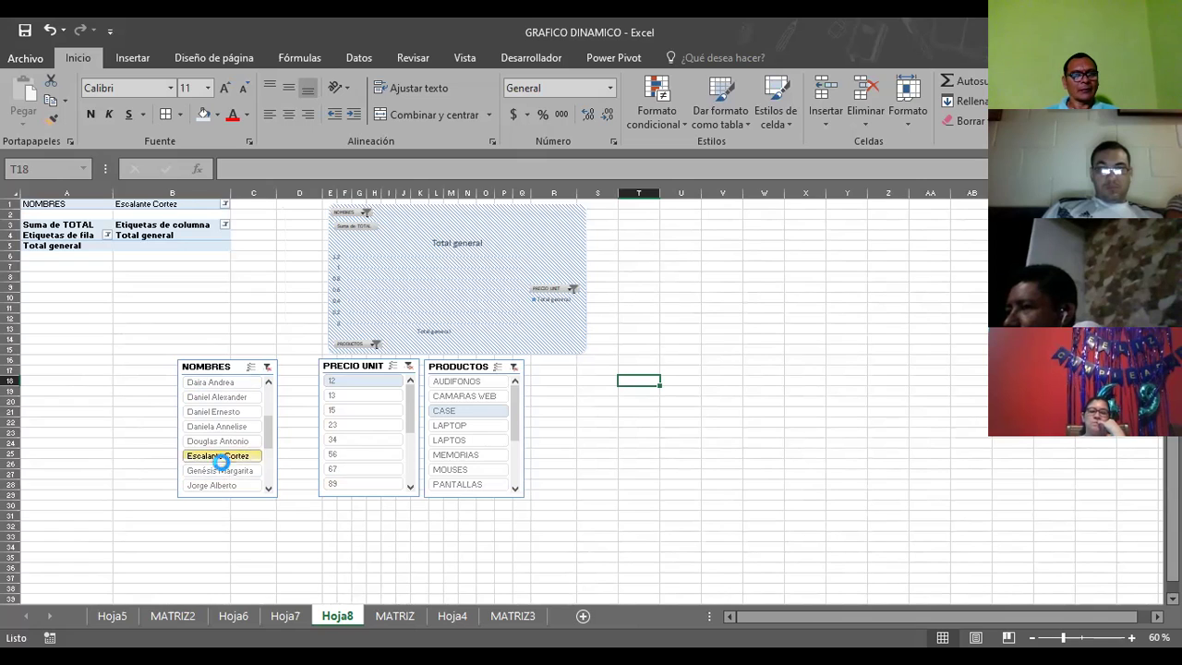
click(208, 412)
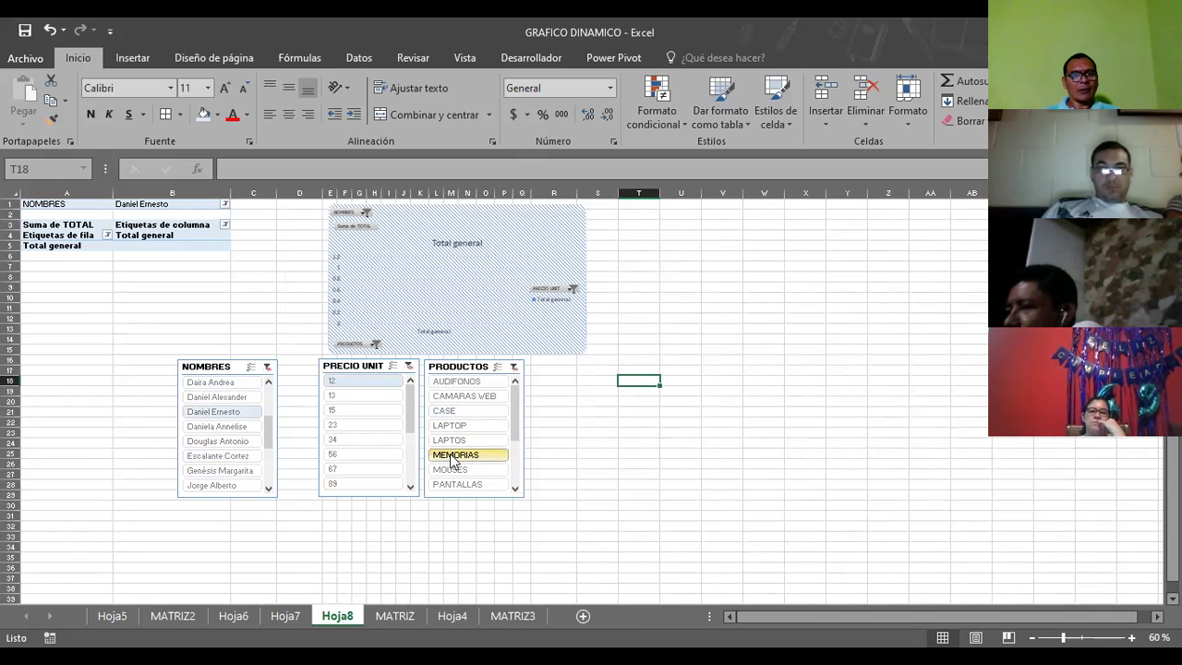
- Filter PRODUCTOS to MOUSES, briefly trying PROCESADORES before returning to MOUSES
click(498, 469)
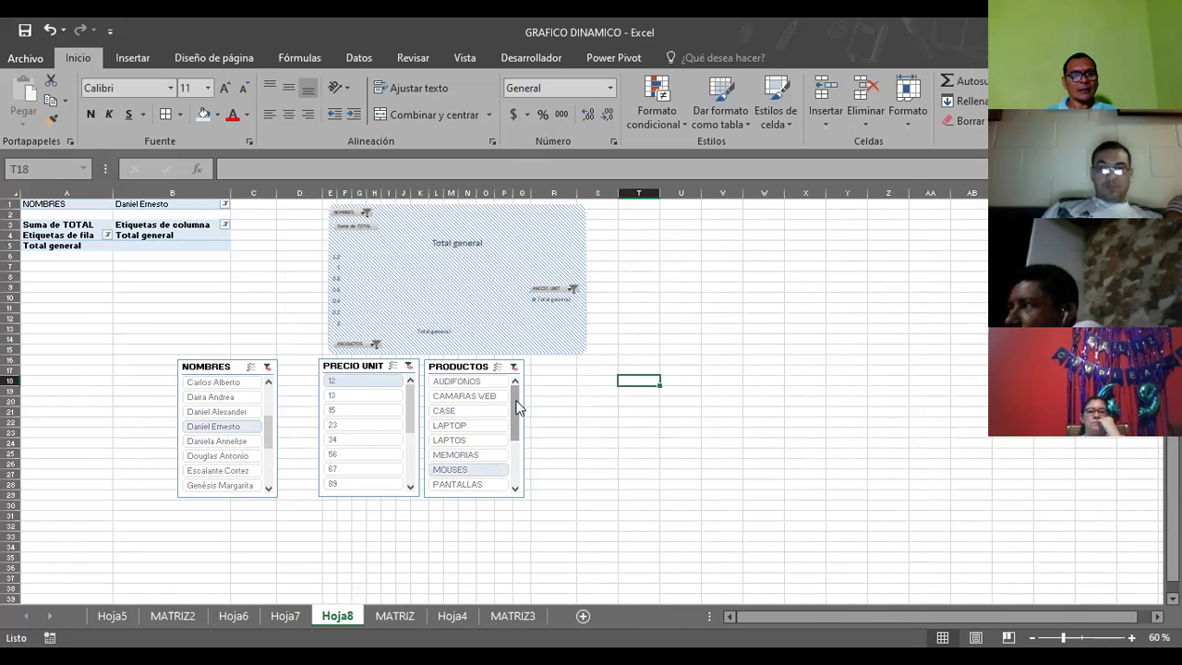
drag(518, 407, 517, 432)
click(450, 456)
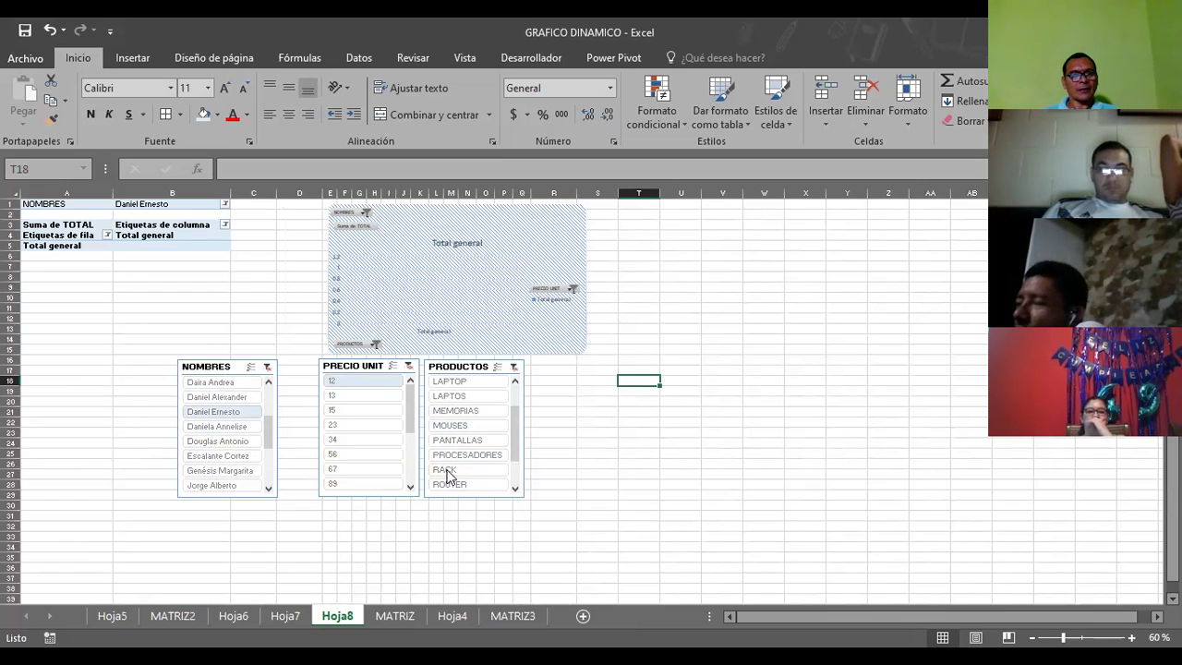
click(452, 427)
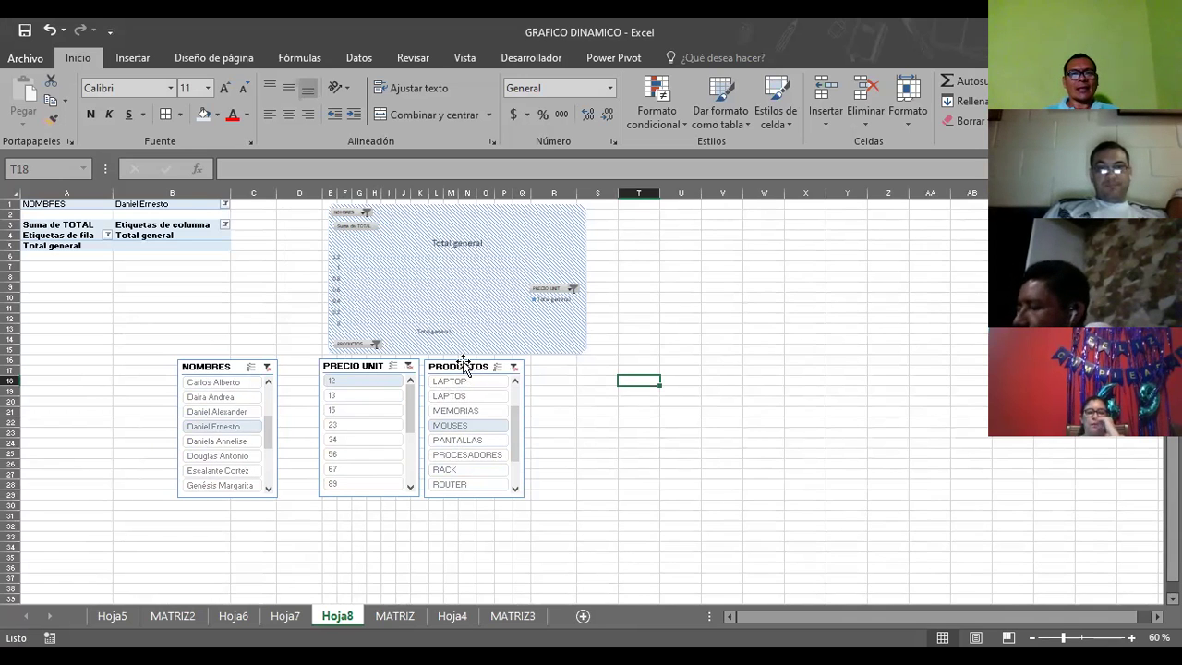
- Line up PRECIO UNIT, PRODUCTOS and NOMBRES slicers right of the chart and clear the price filter
drag(462, 367, 764, 245)
drag(343, 366, 631, 254)
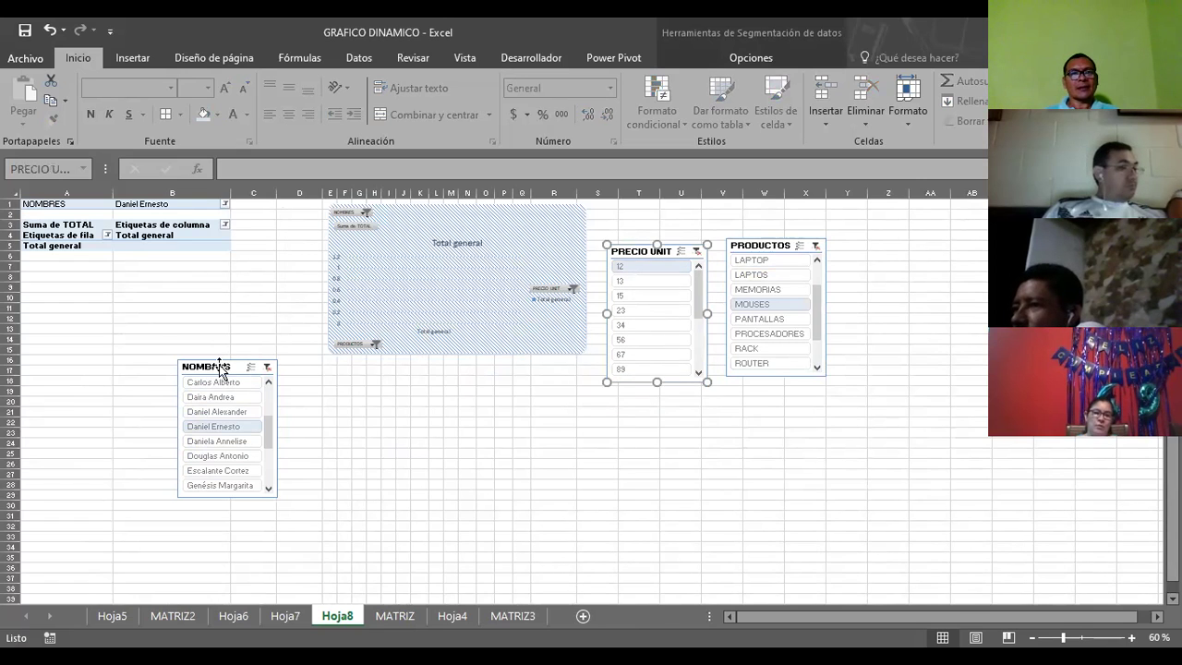
drag(220, 367, 895, 257)
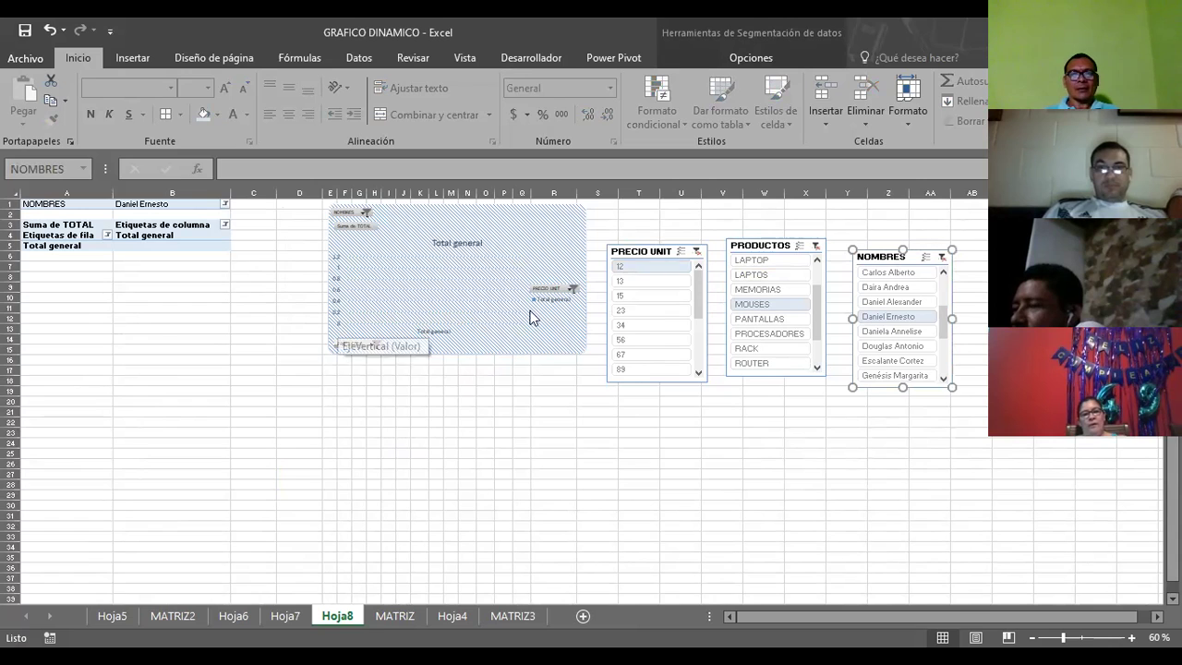
click(695, 255)
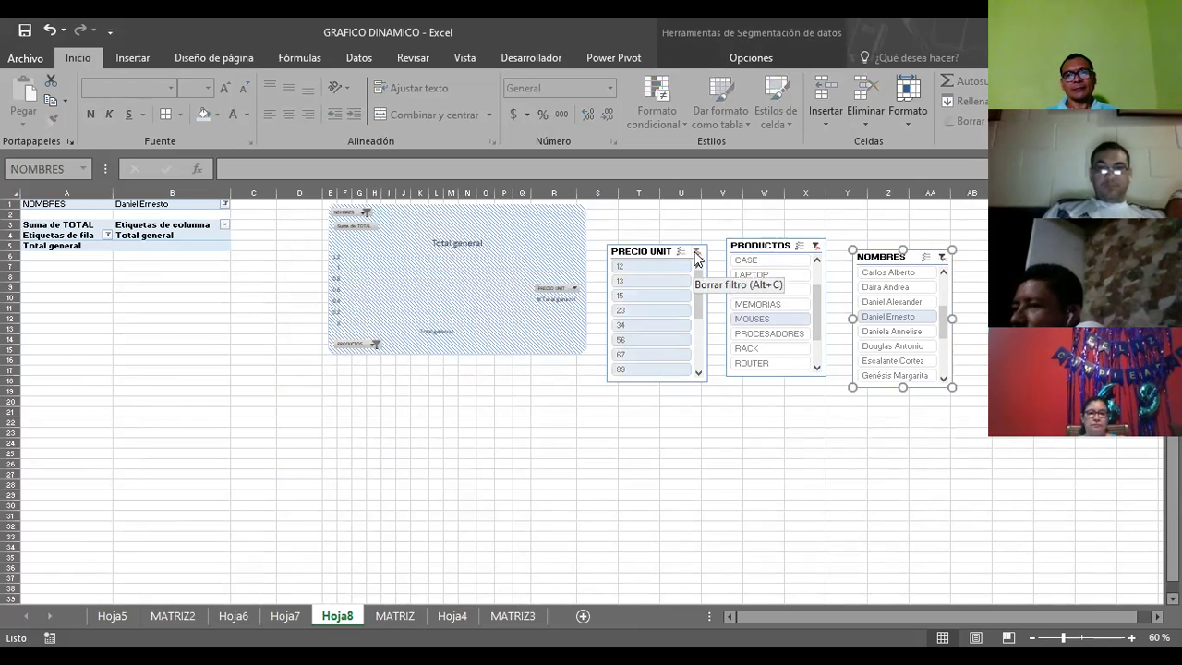
click(695, 256)
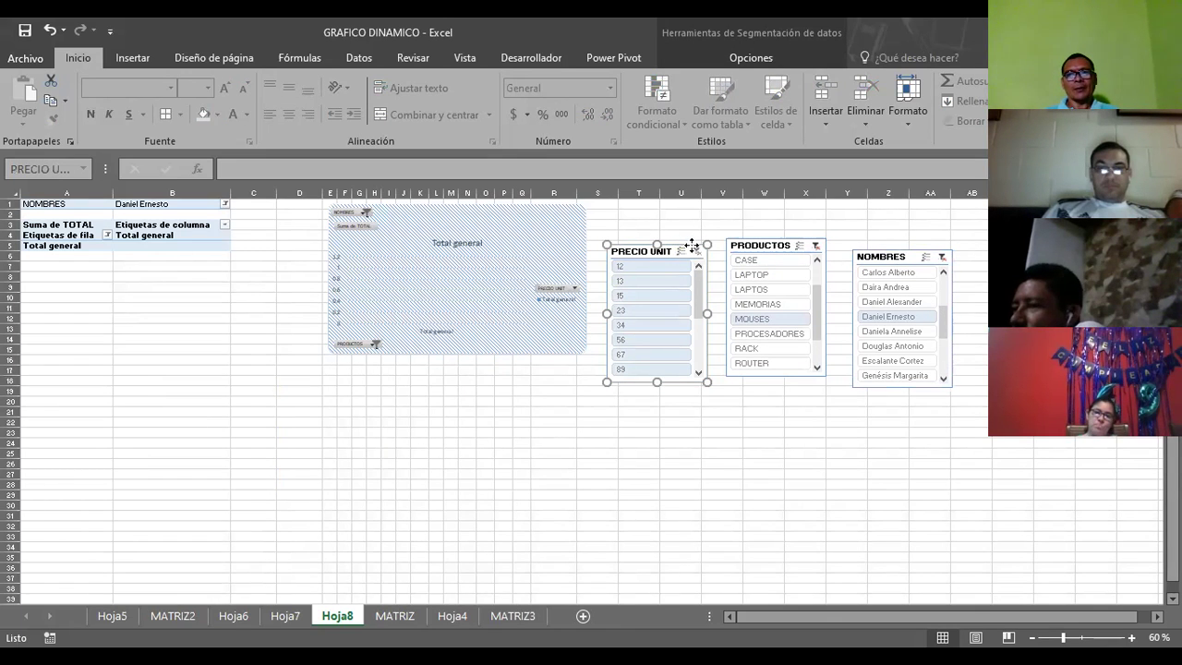
- Delete the PRECIO UNIT and PRODUCTOS slicers, clear the NOMBRES filter, then delete the NOMBRES slicer
right_click(692, 246)
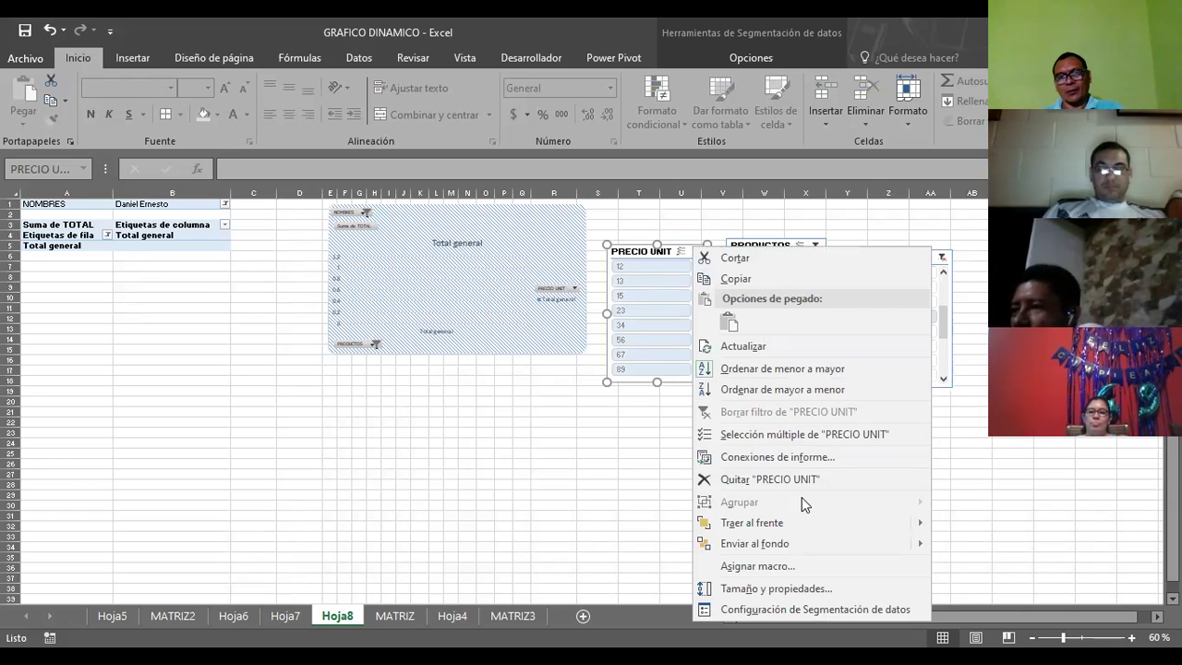
click(813, 477)
click(780, 242)
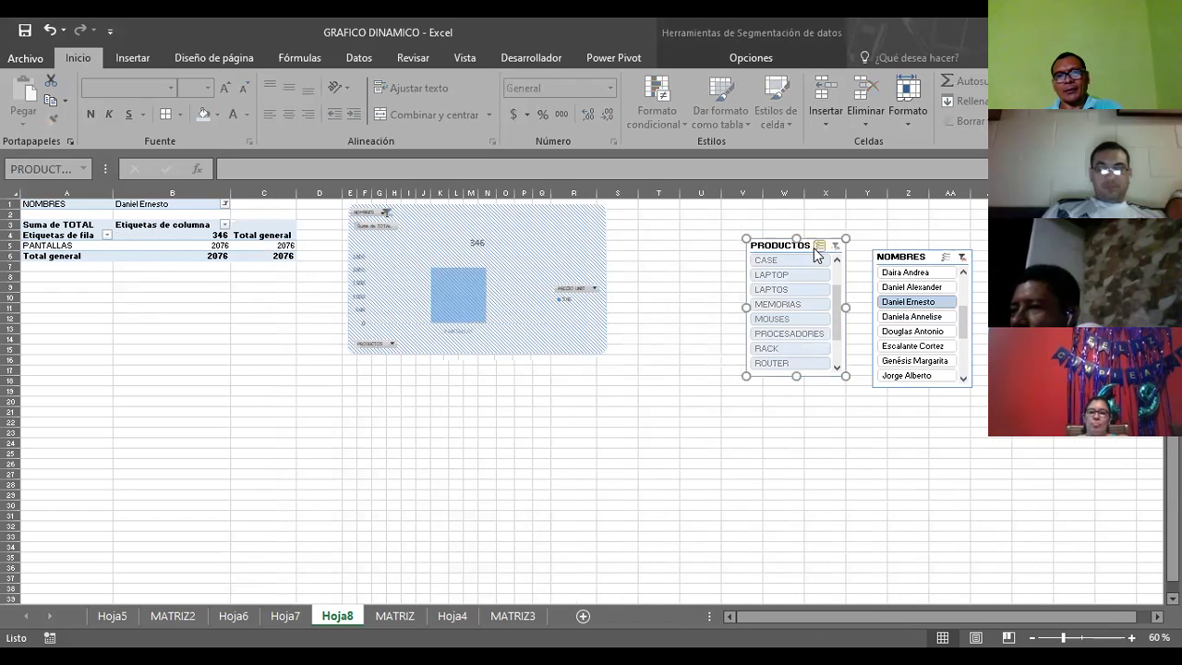
key(Delete)
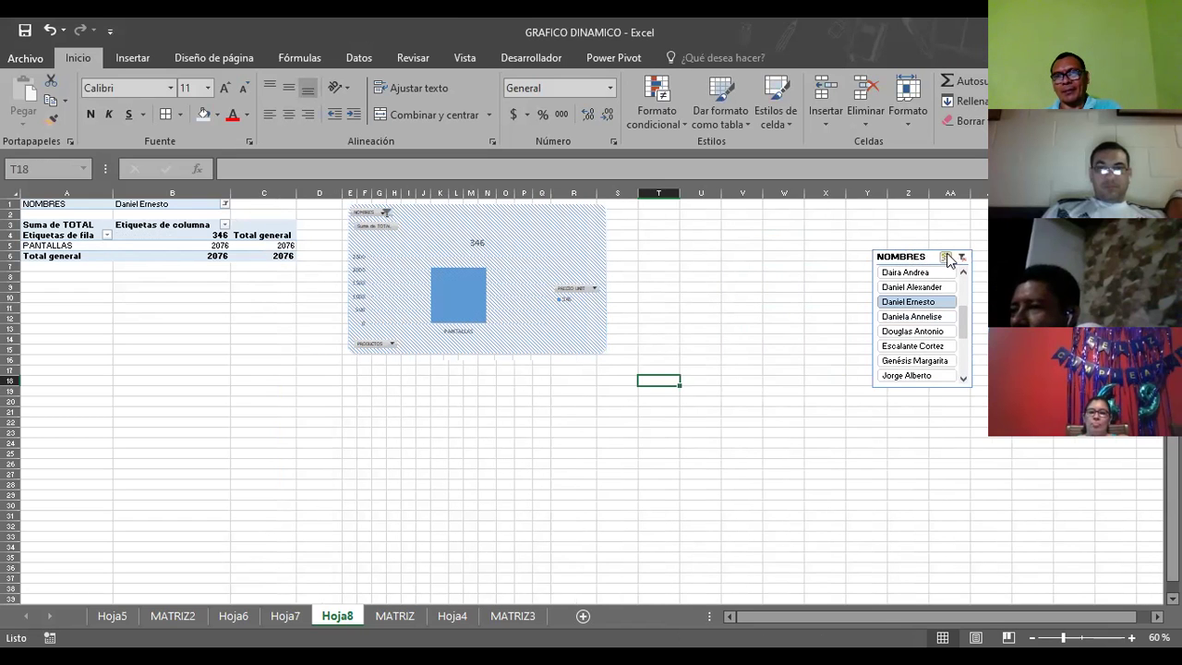
click(963, 257)
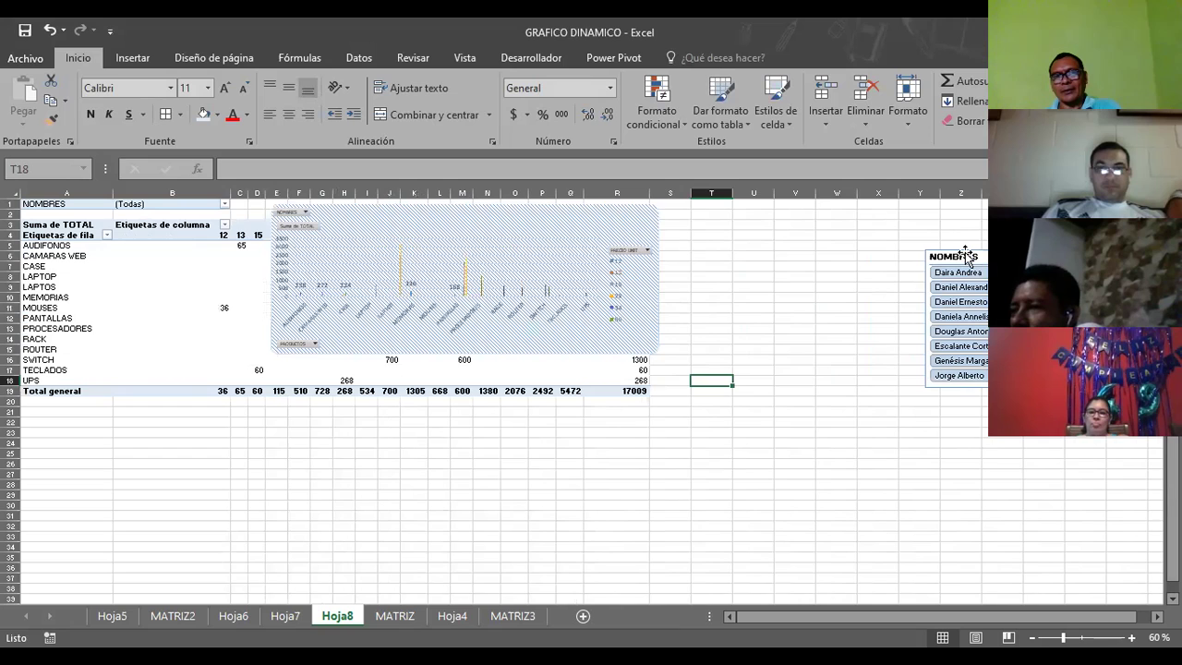
click(964, 256)
key(Delete)
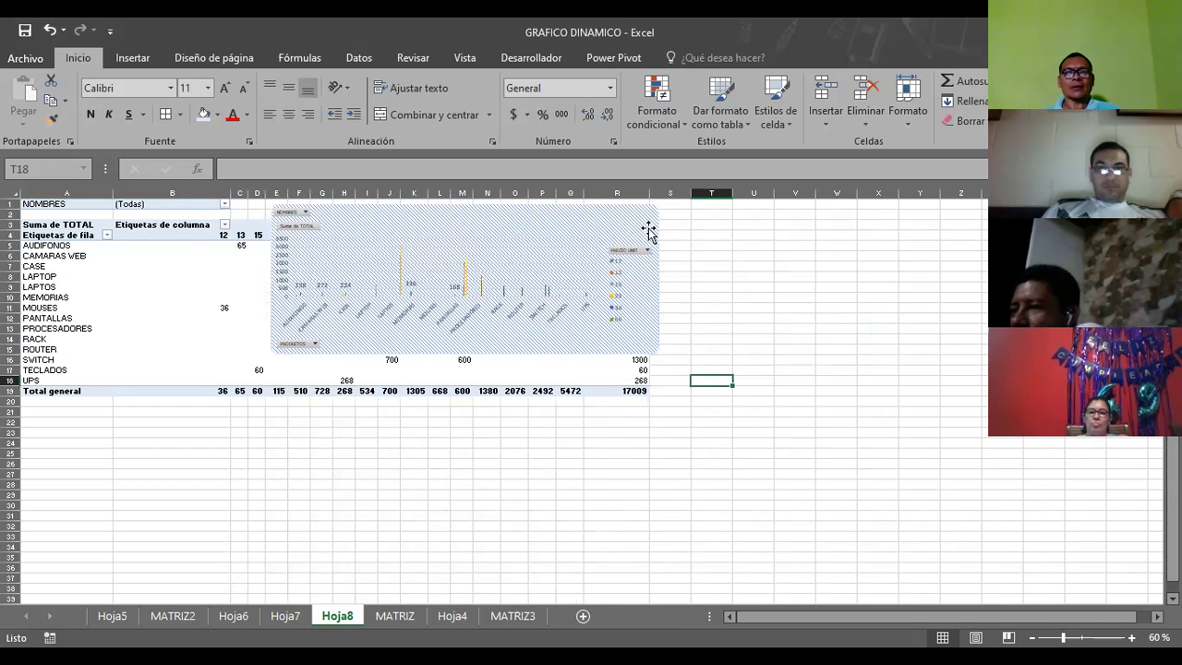
- Move the pivot chart down and right, then widen it to column C and extend its top and bottom
drag(648, 230, 910, 337)
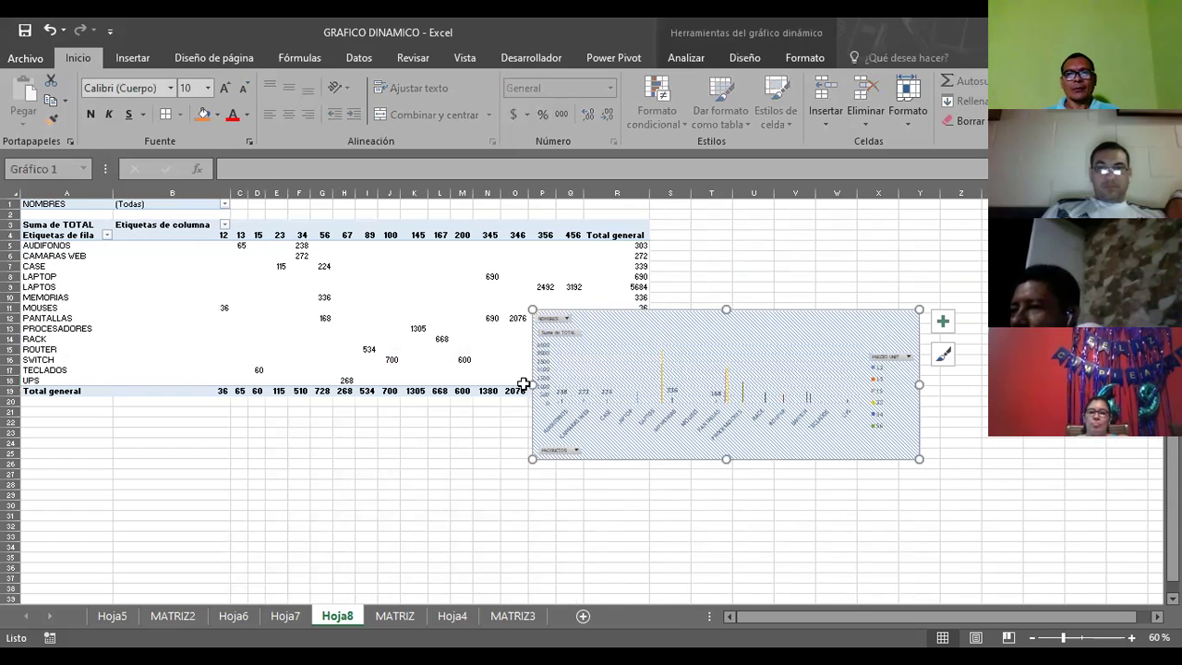
drag(529, 384, 218, 384)
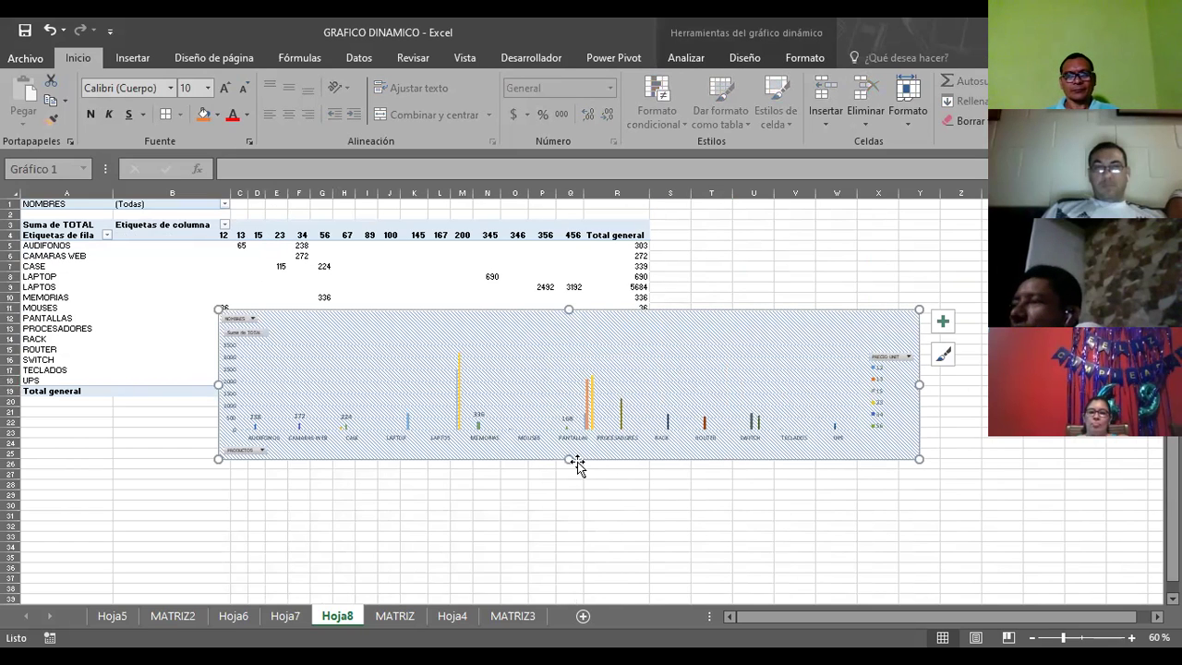
drag(569, 459, 568, 513)
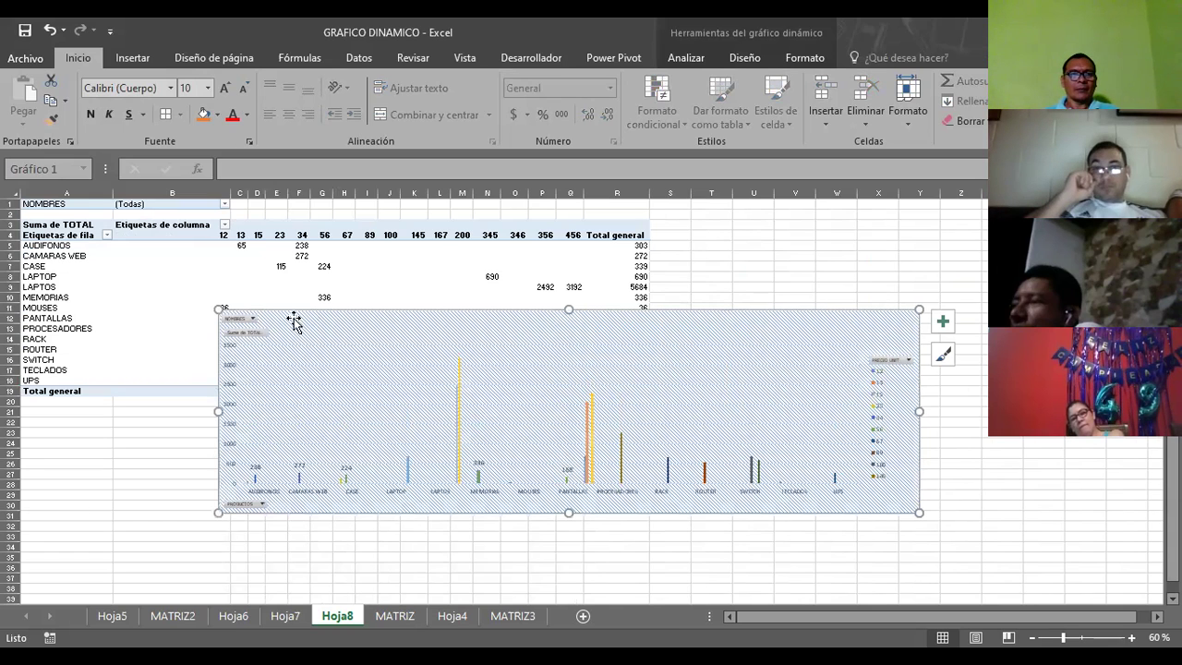
drag(568, 312, 569, 229)
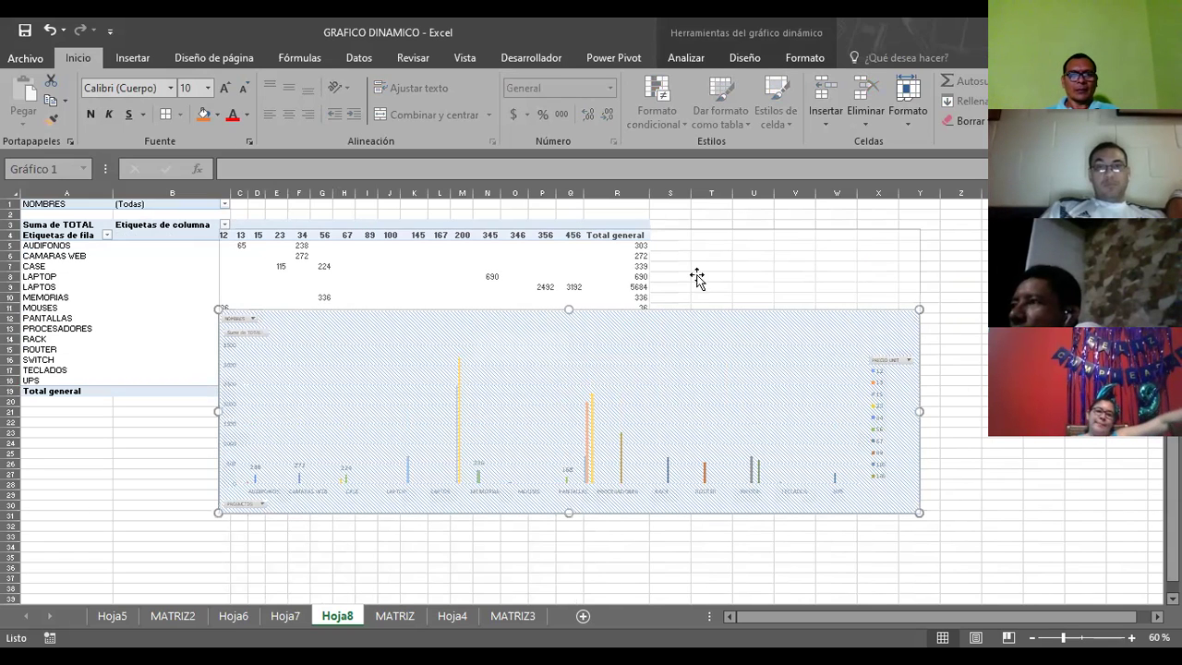
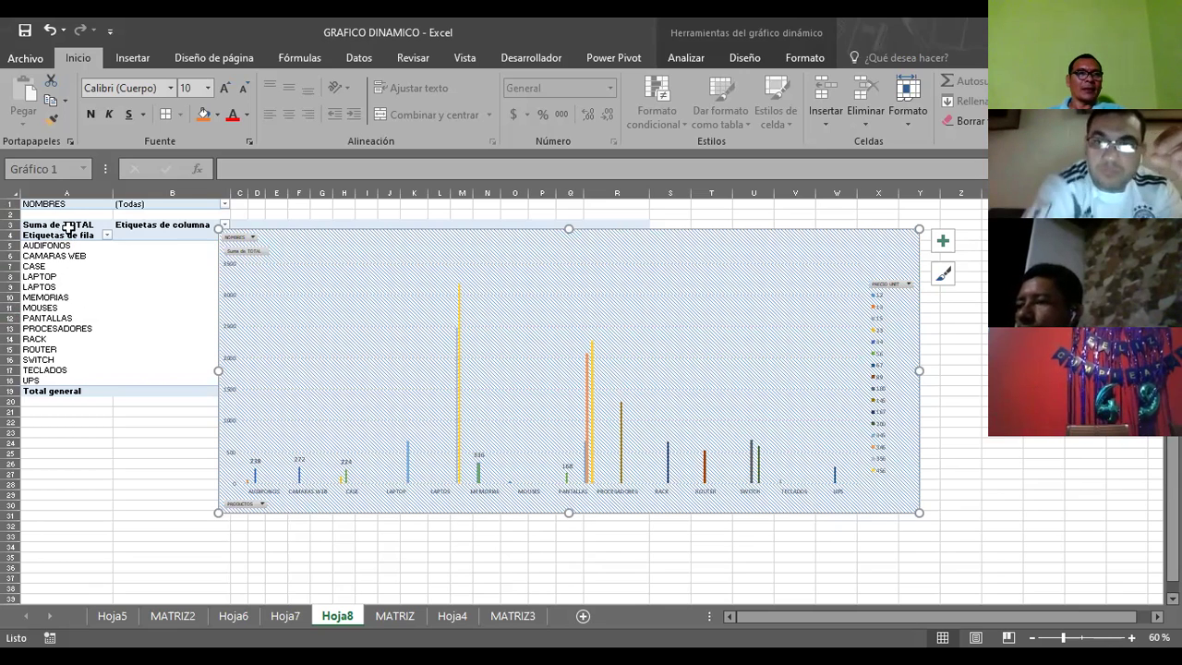
- Try dragging the PROCESADORES row label out of the pivot table, then dismiss the warning
click(81, 221)
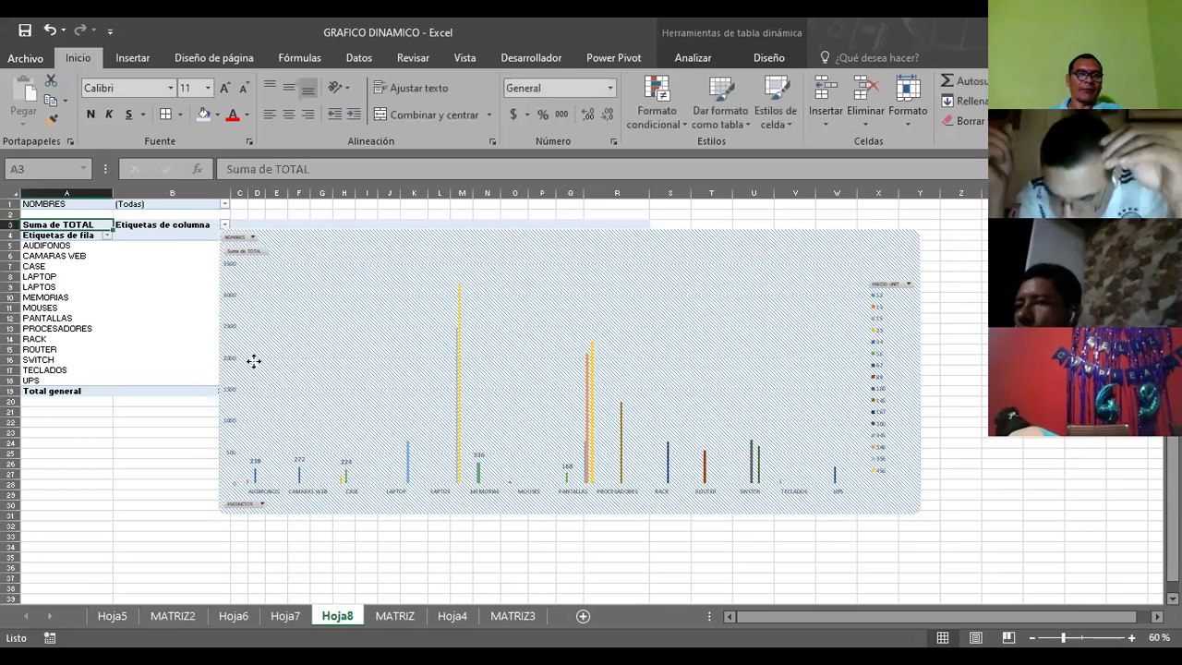
click(253, 361)
click(57, 328)
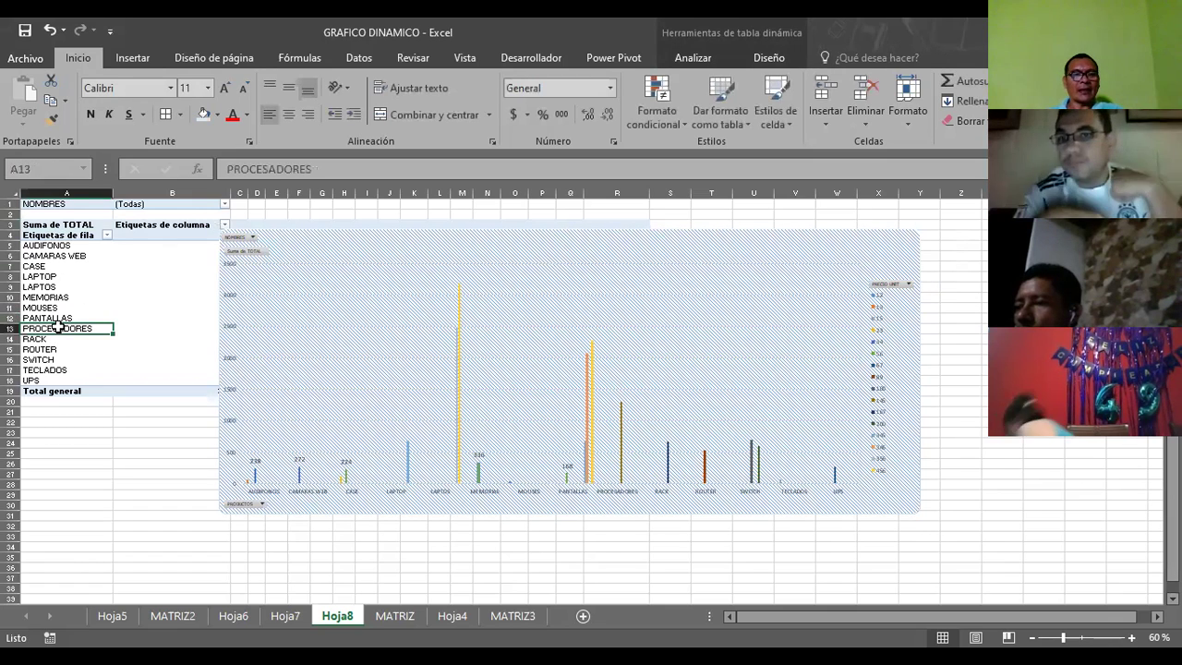
drag(58, 328, 232, 343)
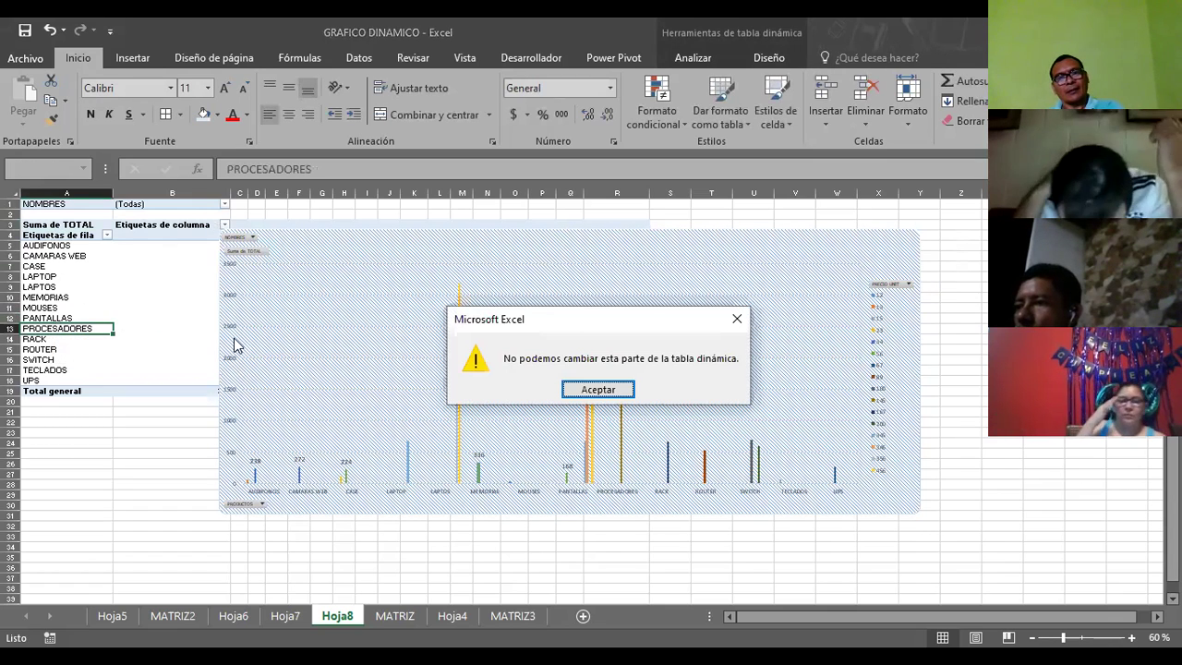
click(406, 406)
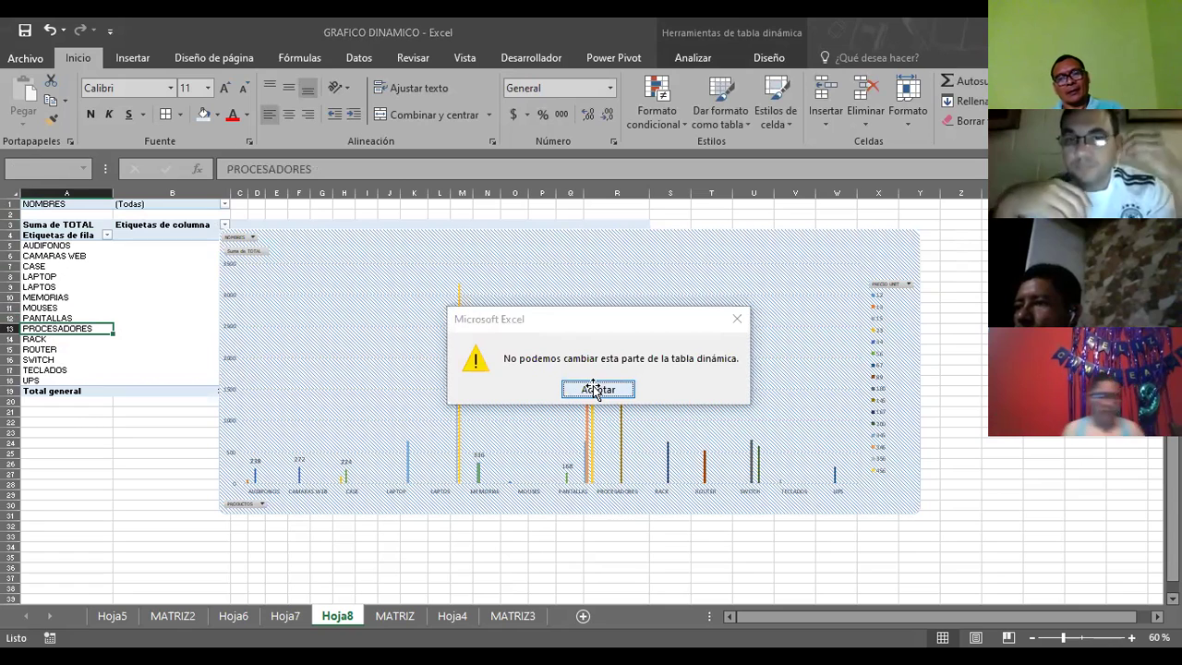
key(Return)
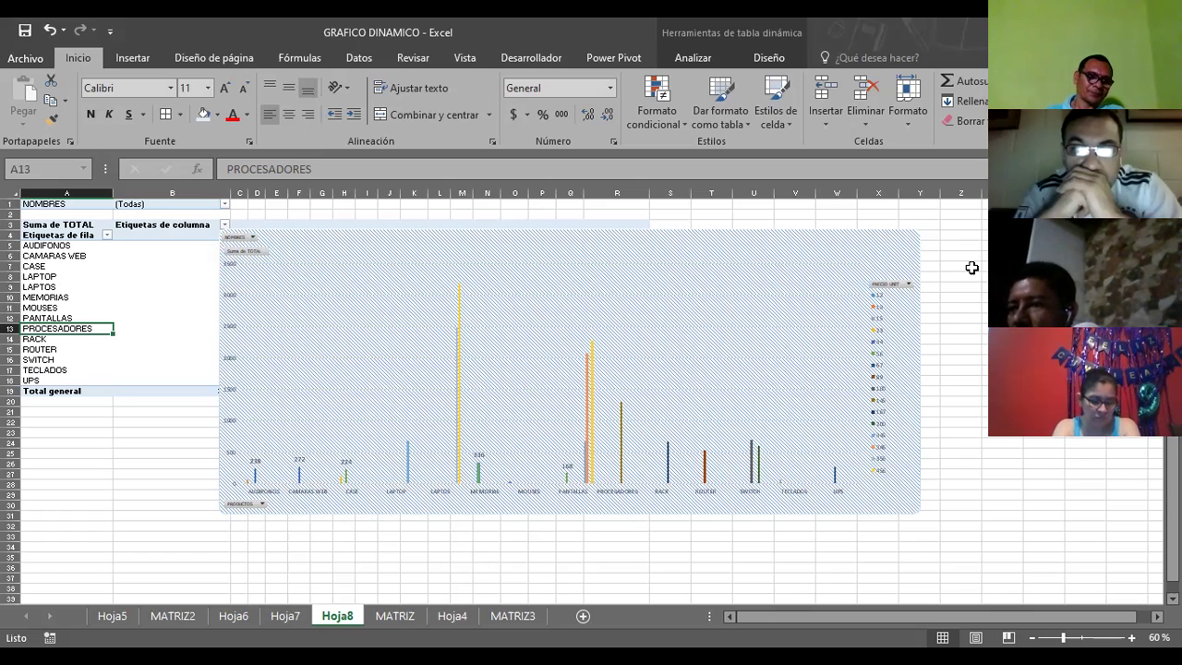
- Filter the pivot chart's row labels to show only the CASE product
click(315, 393)
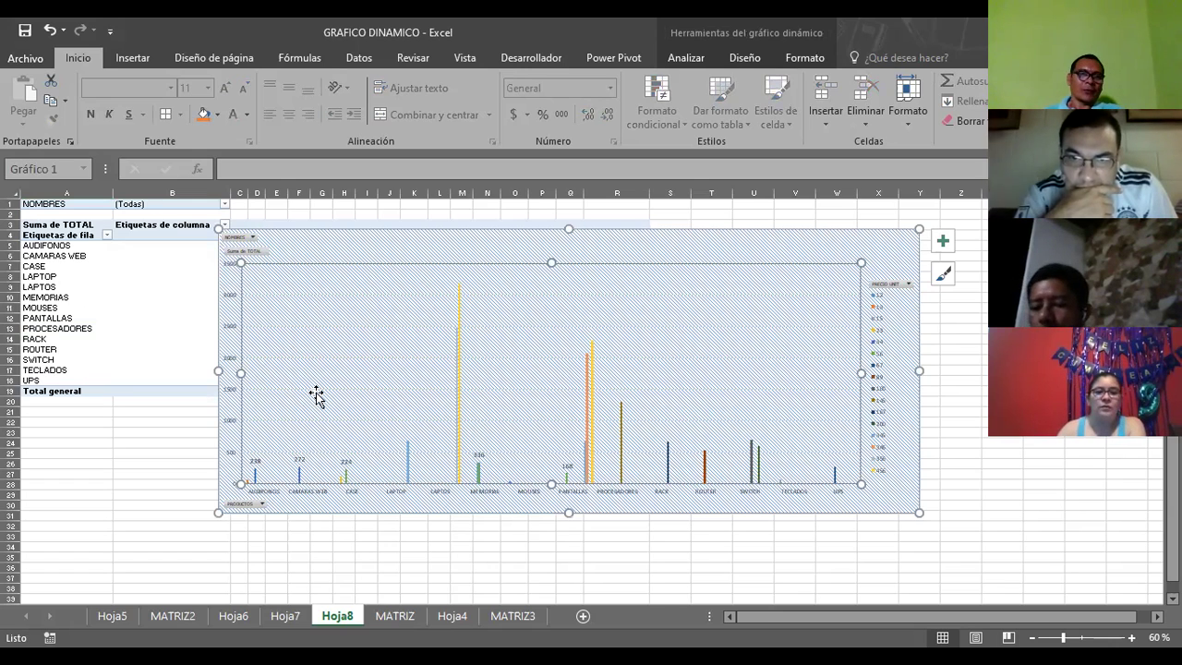
click(106, 235)
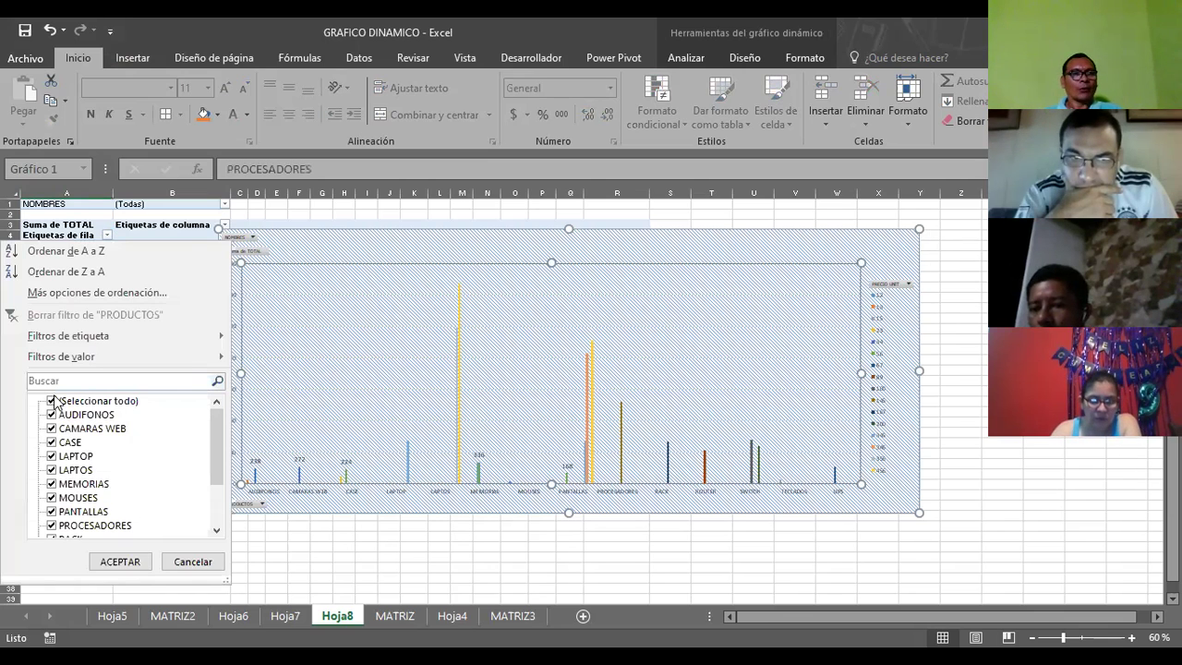
click(52, 401)
click(53, 442)
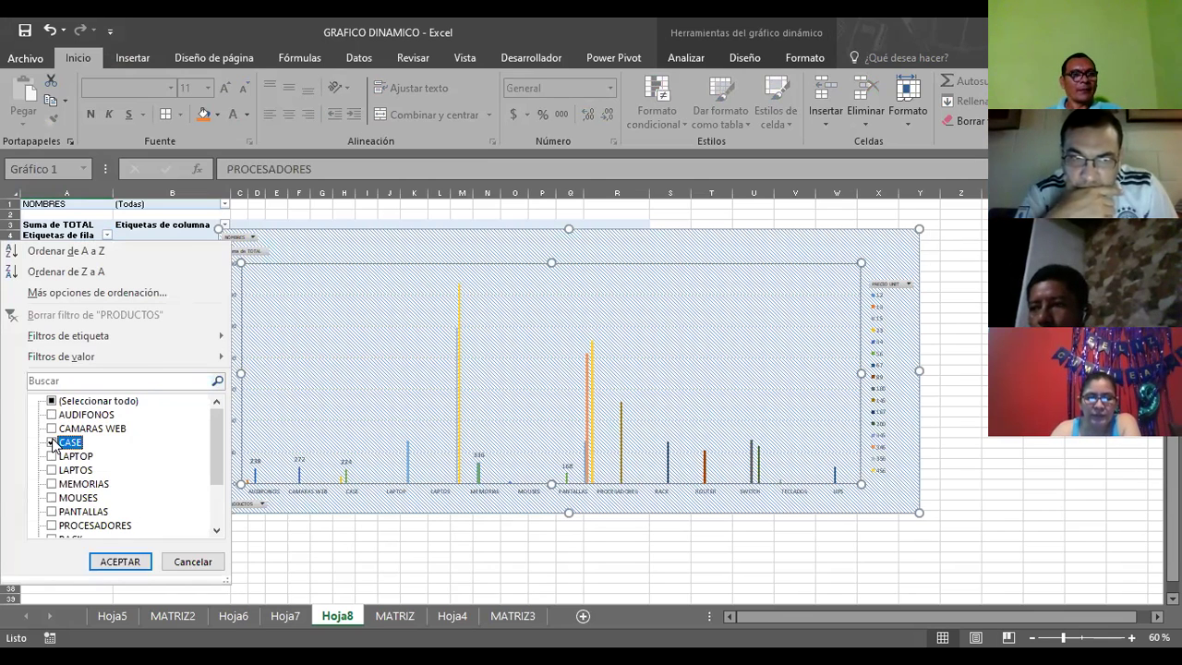
click(120, 562)
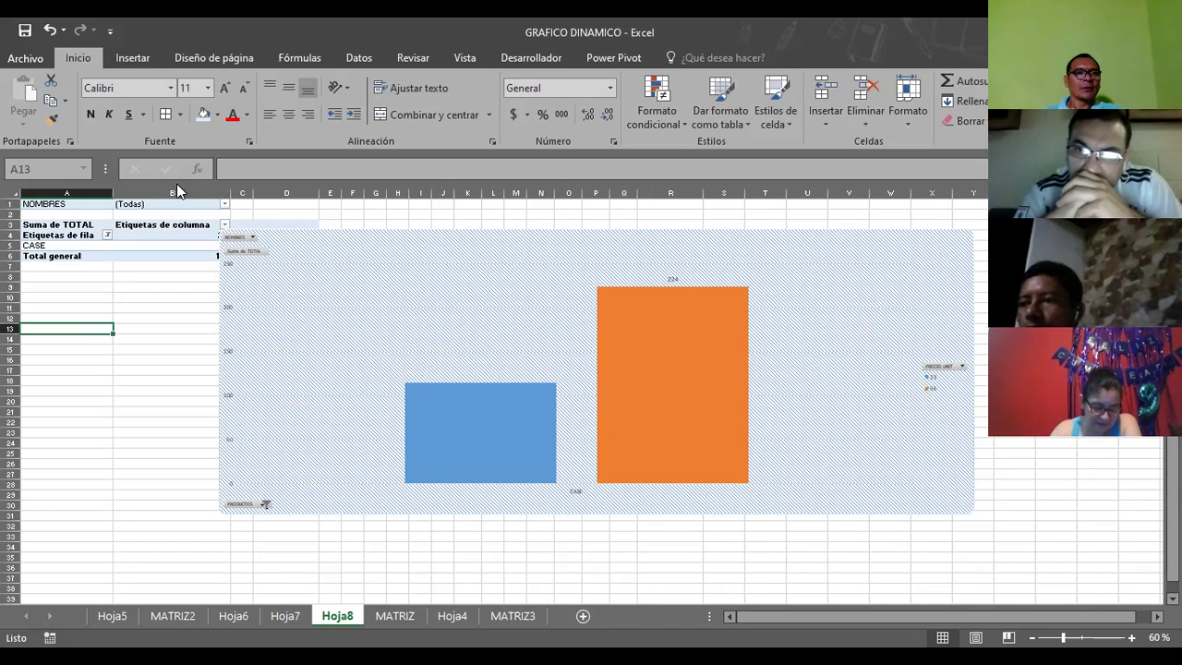
click(141, 227)
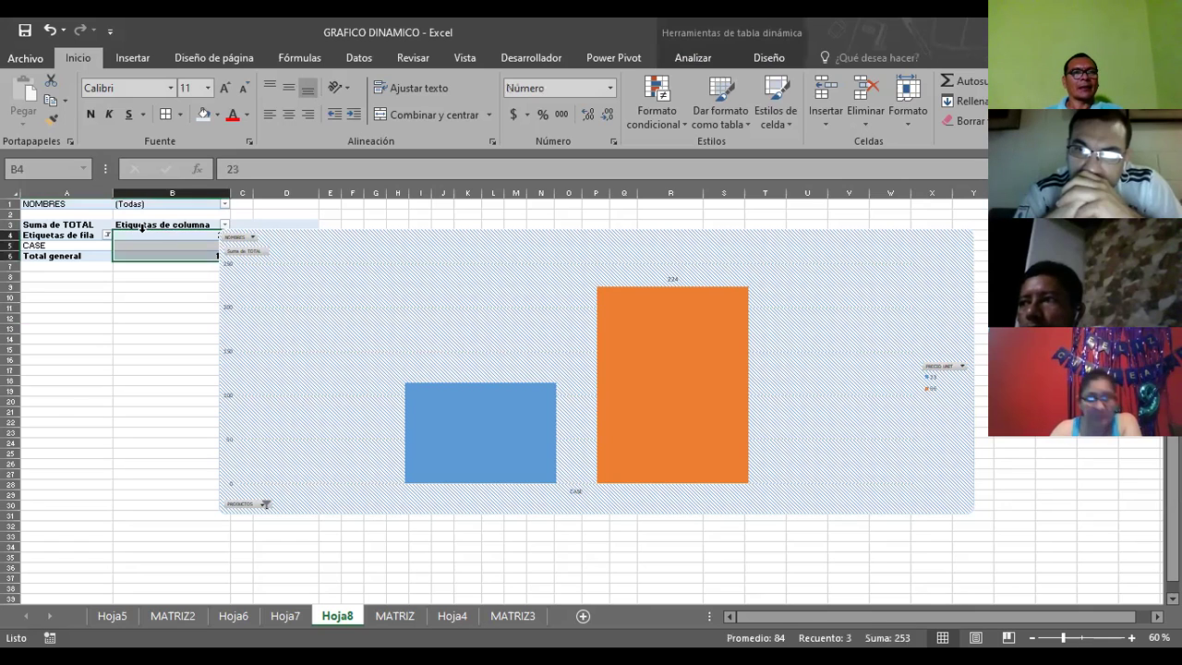
click(159, 245)
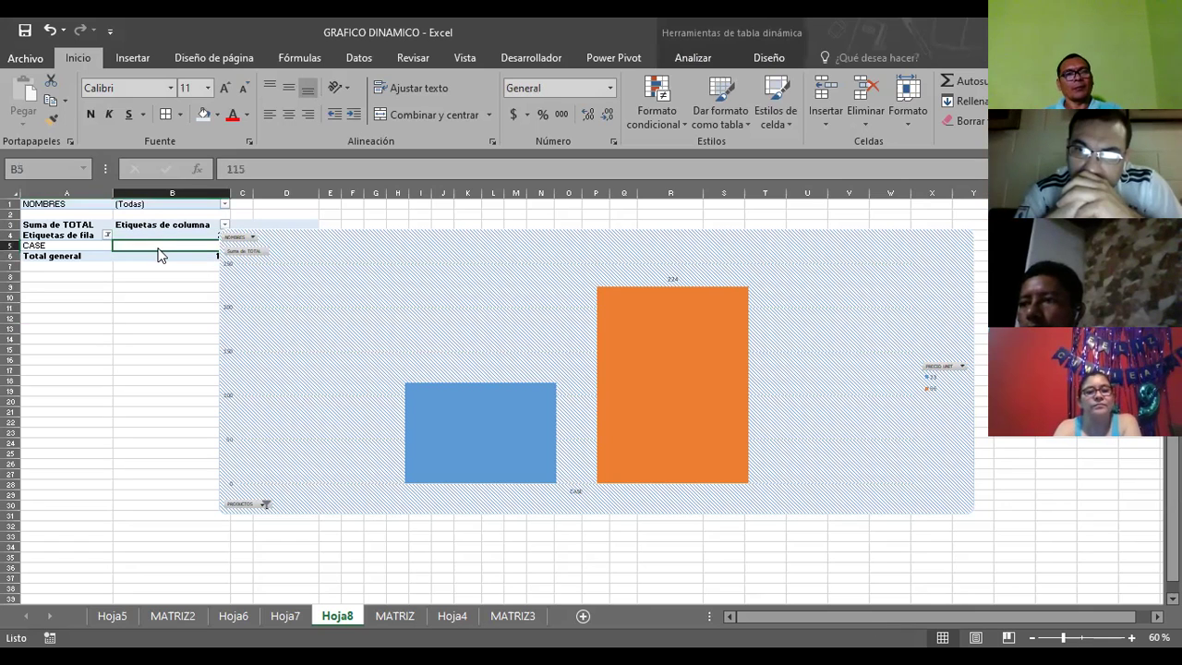
drag(159, 253, 541, 330)
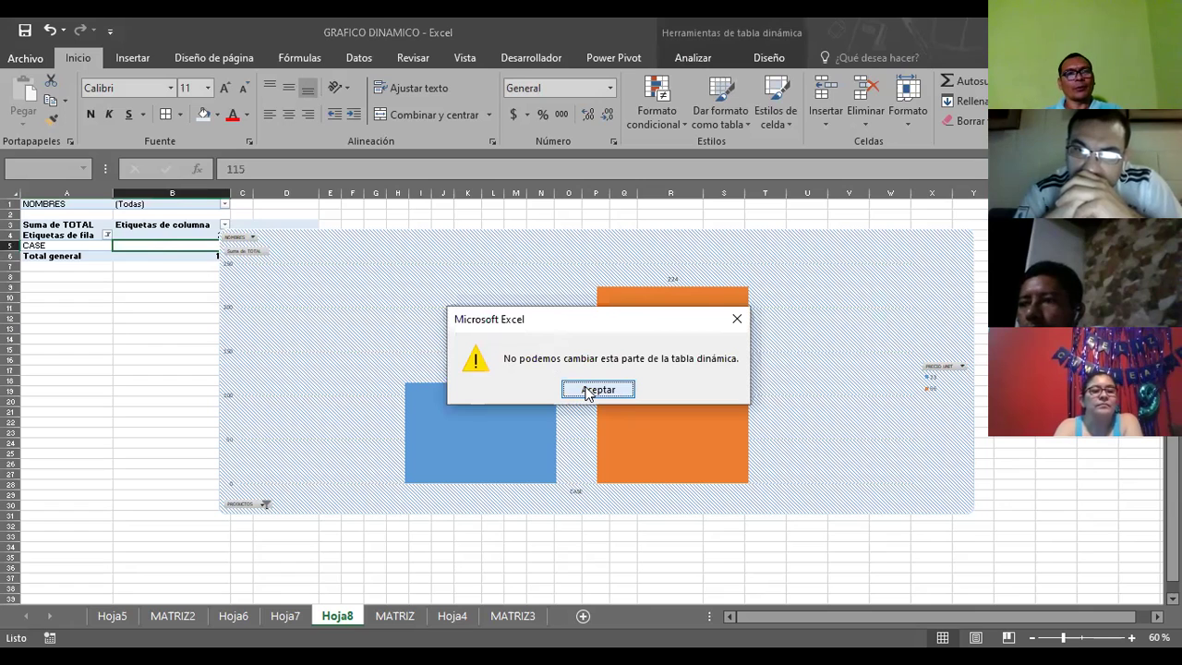
click(614, 389)
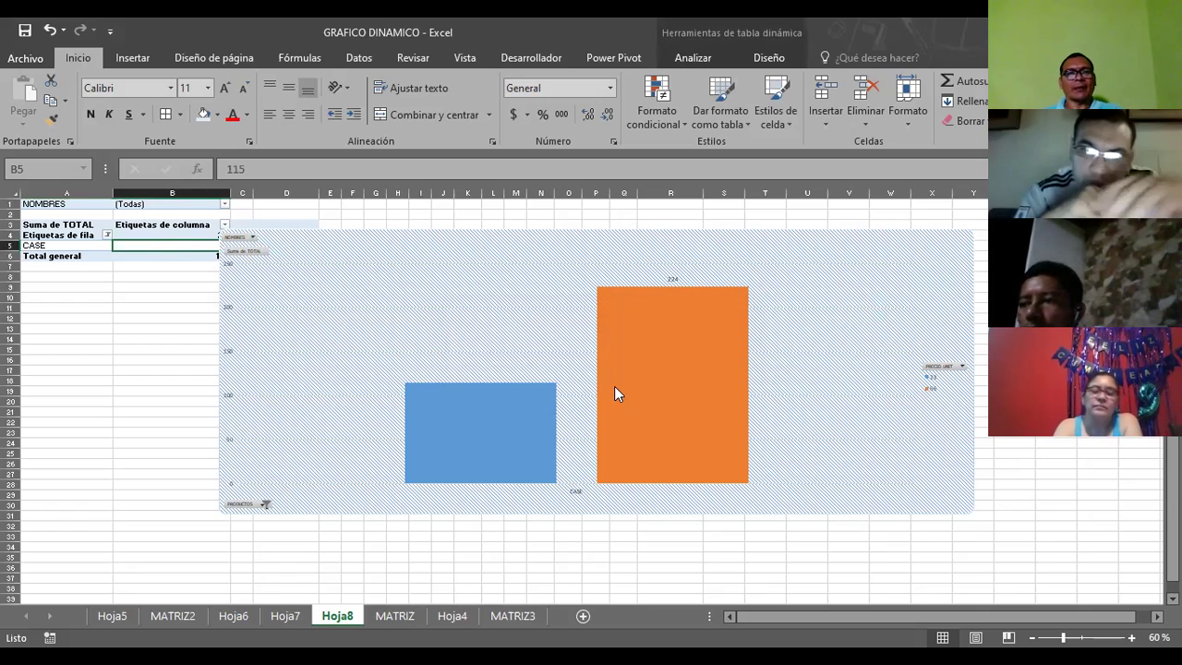
click(137, 289)
click(84, 292)
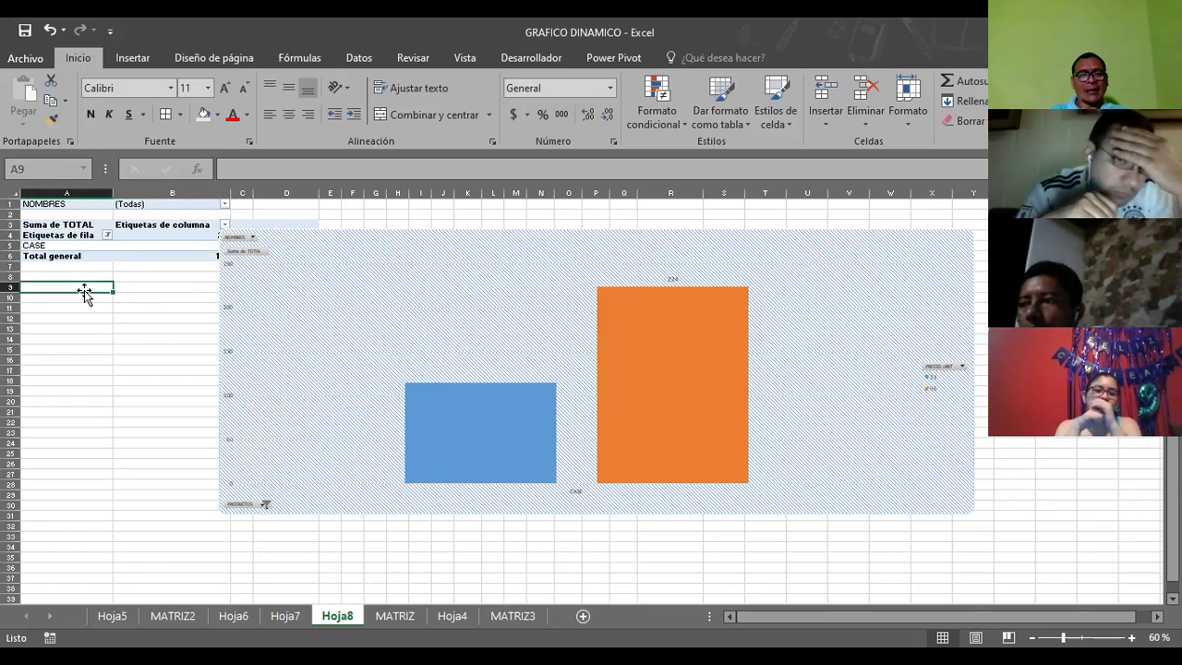
- Enter FGD in A9 and DFGDFGDFGD in A10
text(FGD)
key(Return)
text(DFGDFGDFGD)
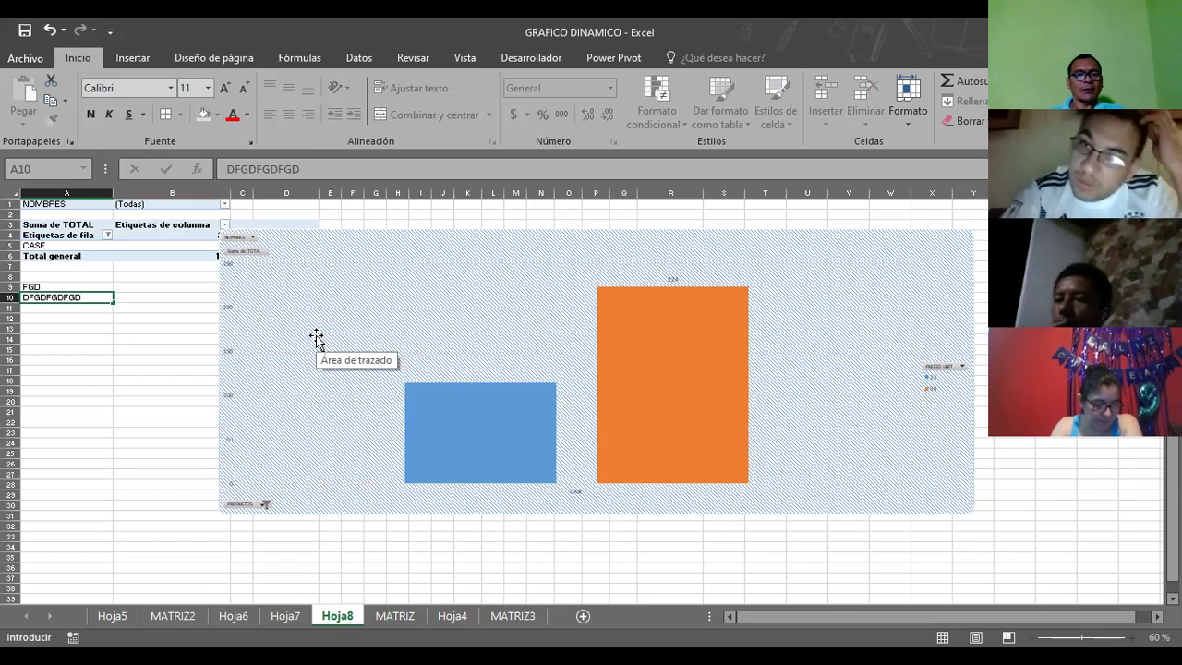
- Select the pivot chart, then return the selection to cell A11
click(264, 338)
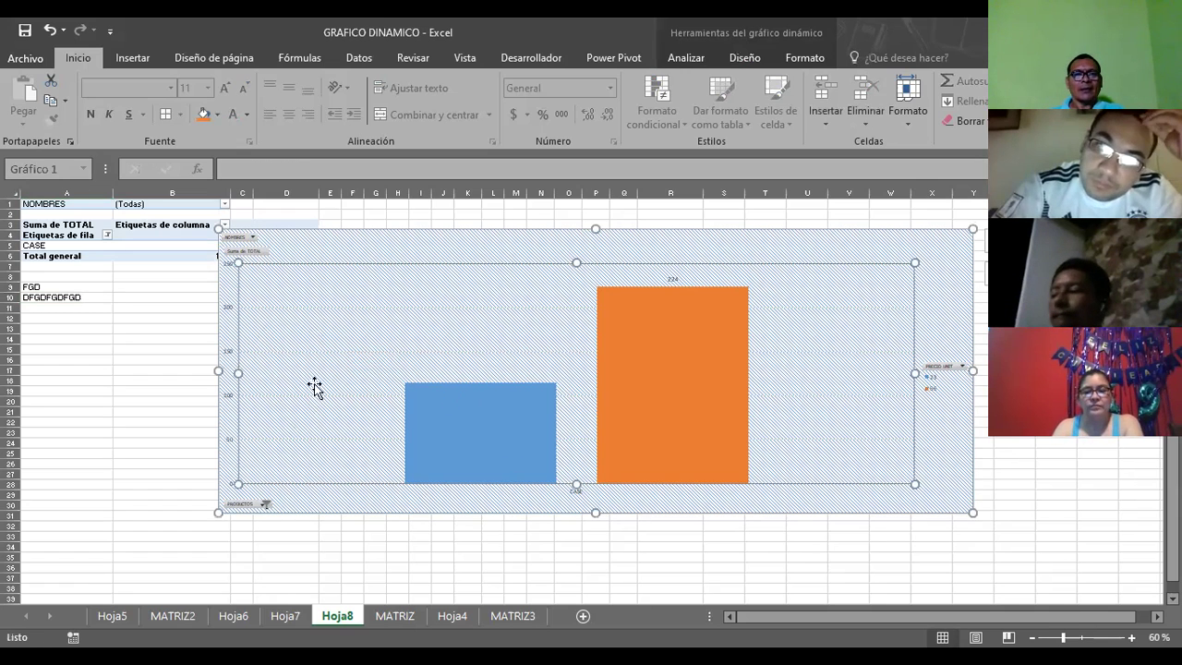
click(86, 316)
click(85, 306)
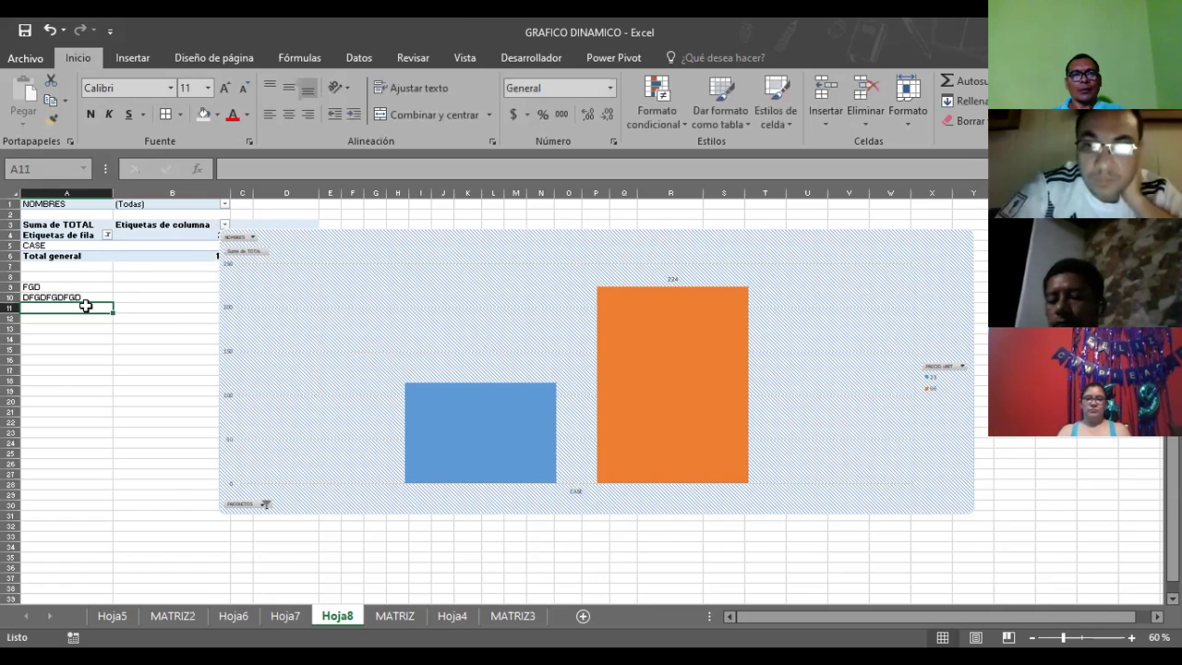